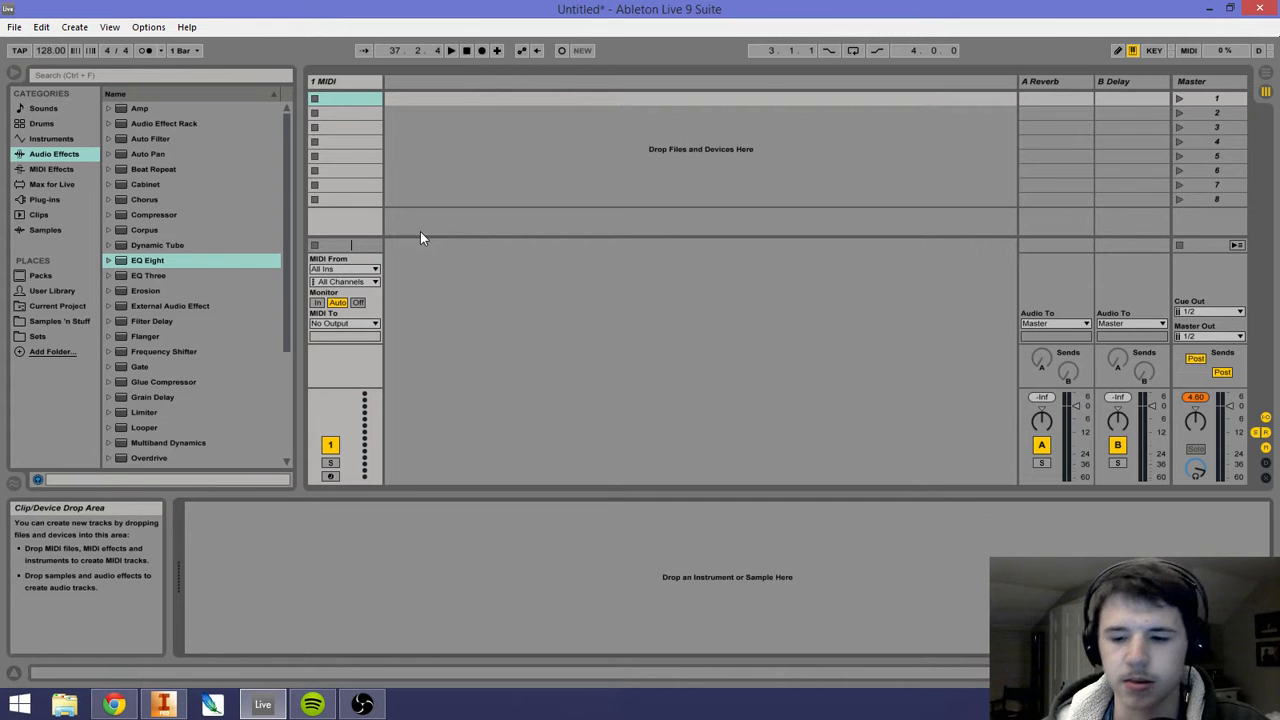
Step: List the built-in instrument devices in the browser
left_click(454, 275)
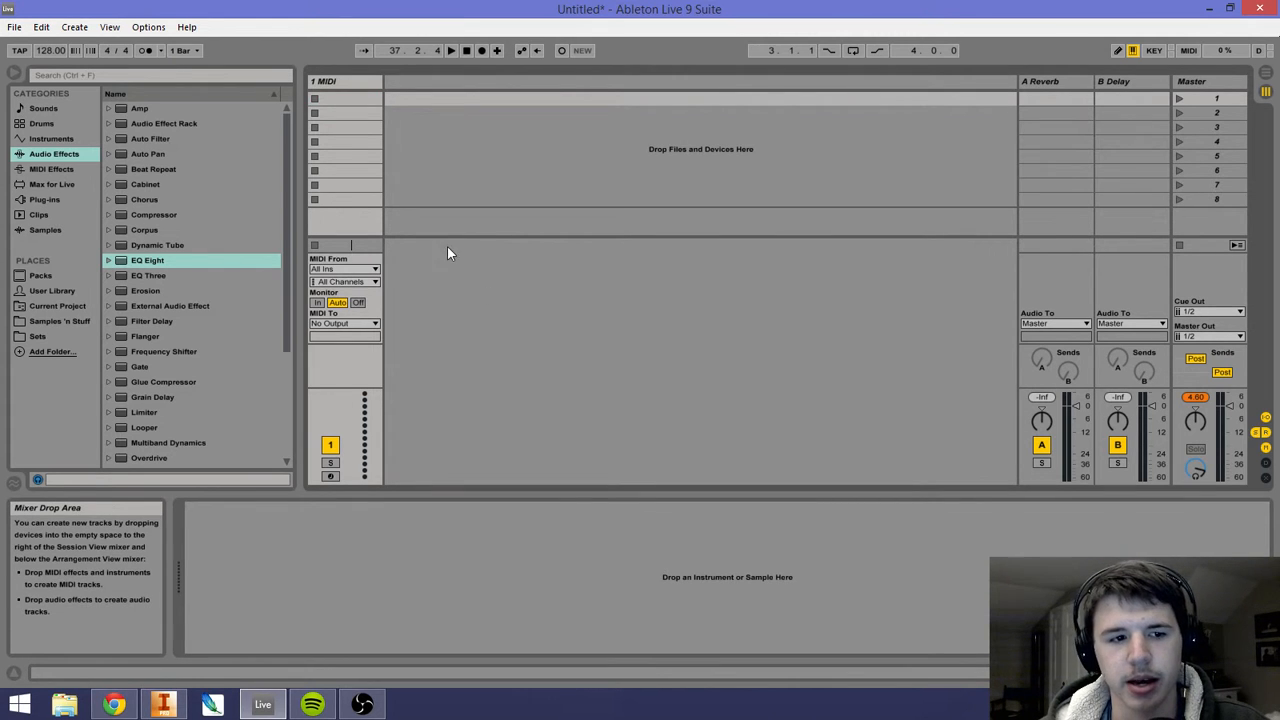
left_click(81, 139)
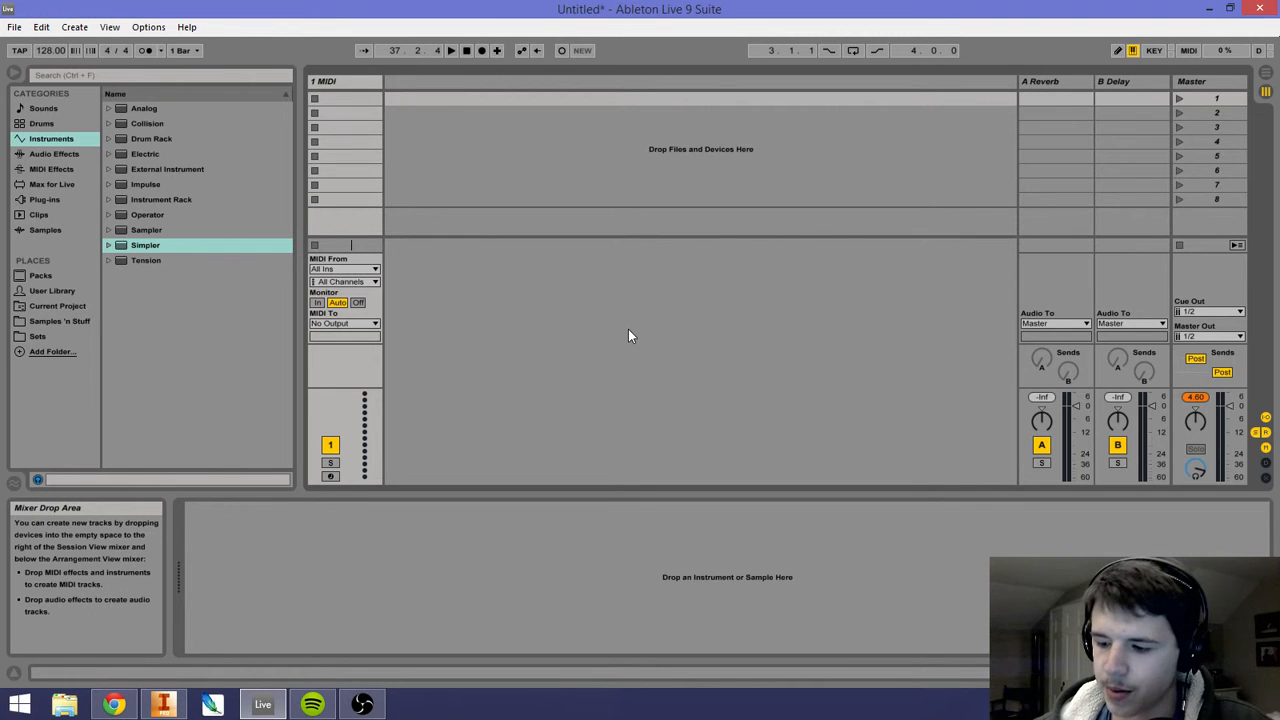
left_click(624, 176)
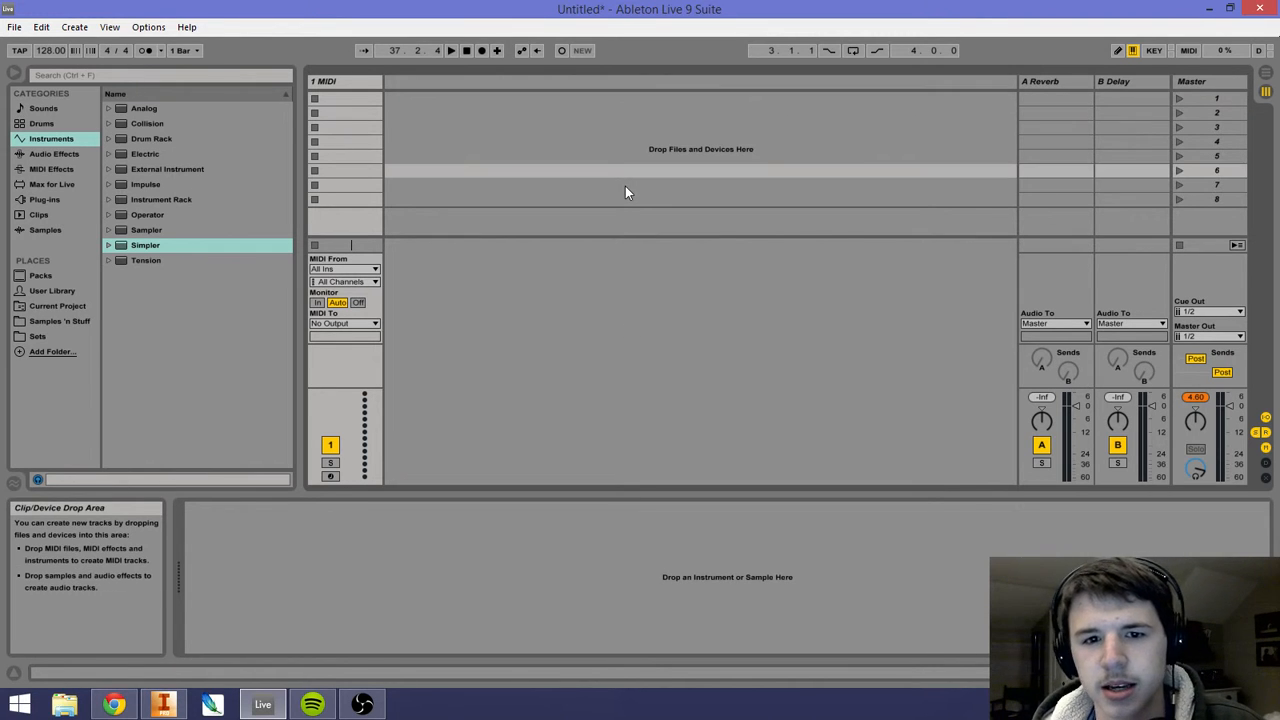
left_click(612, 142)
left_click(628, 113)
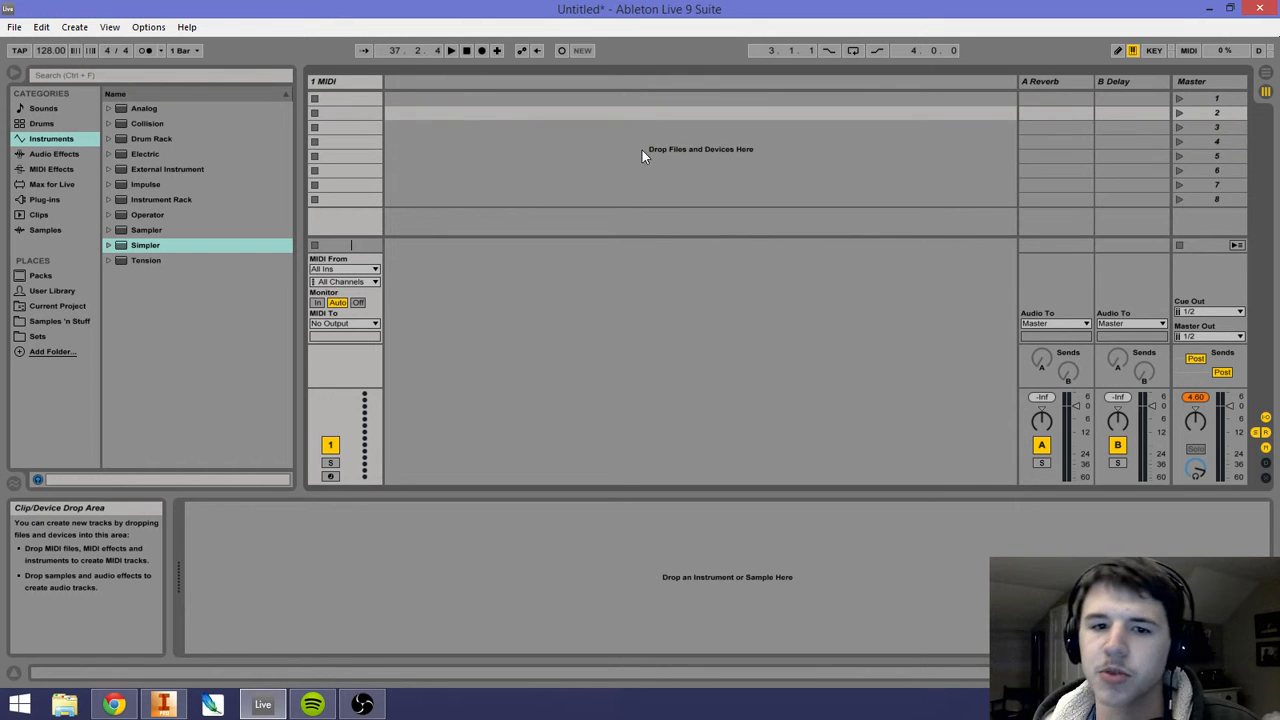
left_click(642, 153)
left_click(630, 106)
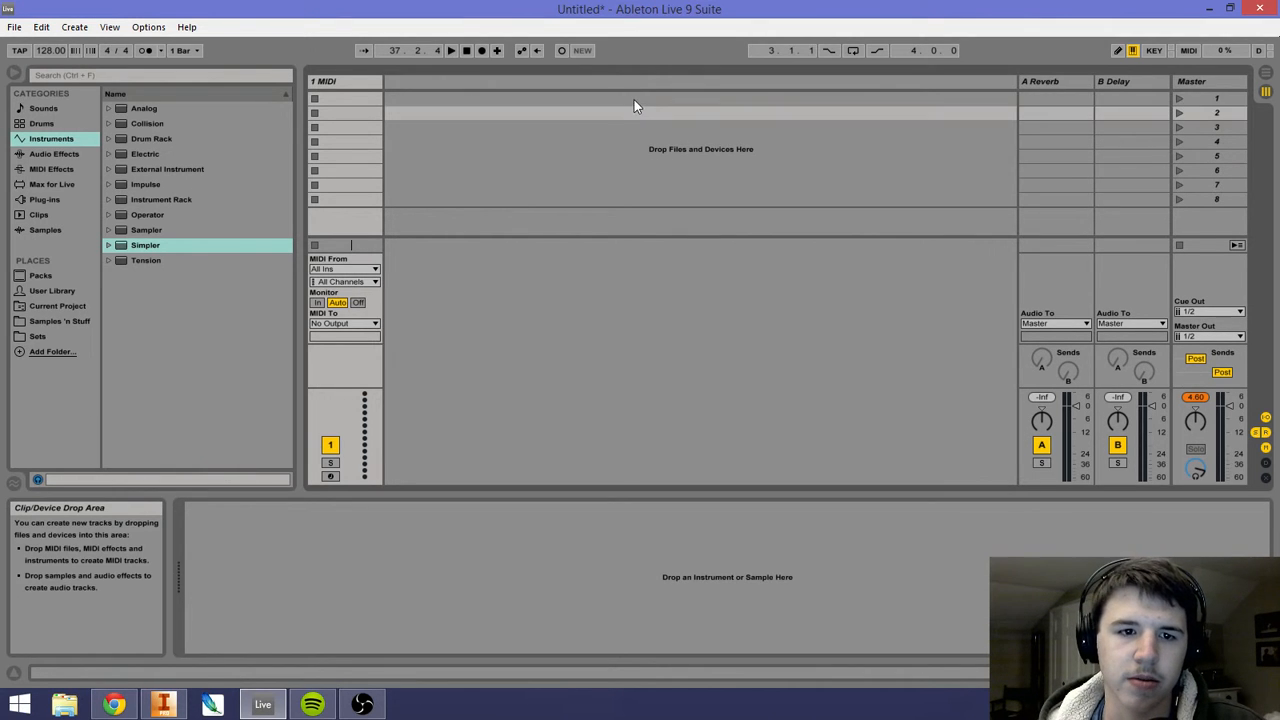
Step: Load the Simpler instrument onto the first MIDI track
left_click(634, 99)
left_click(169, 288)
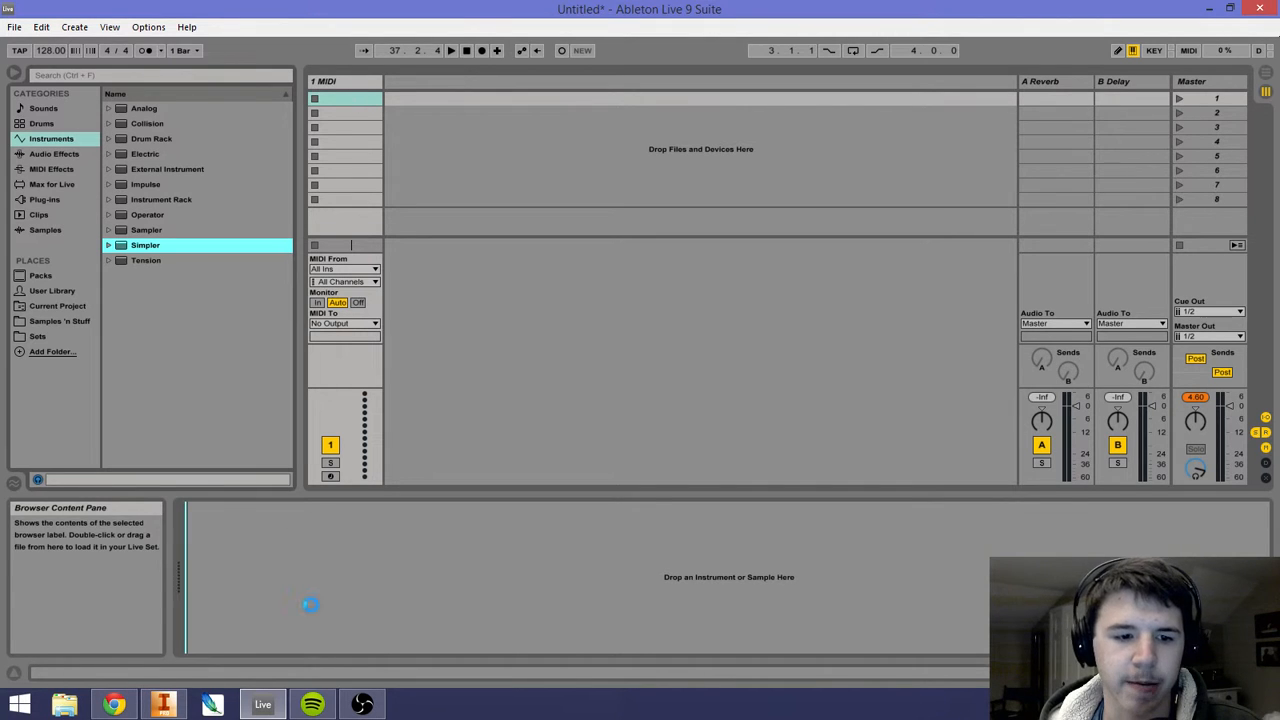
key("Return")
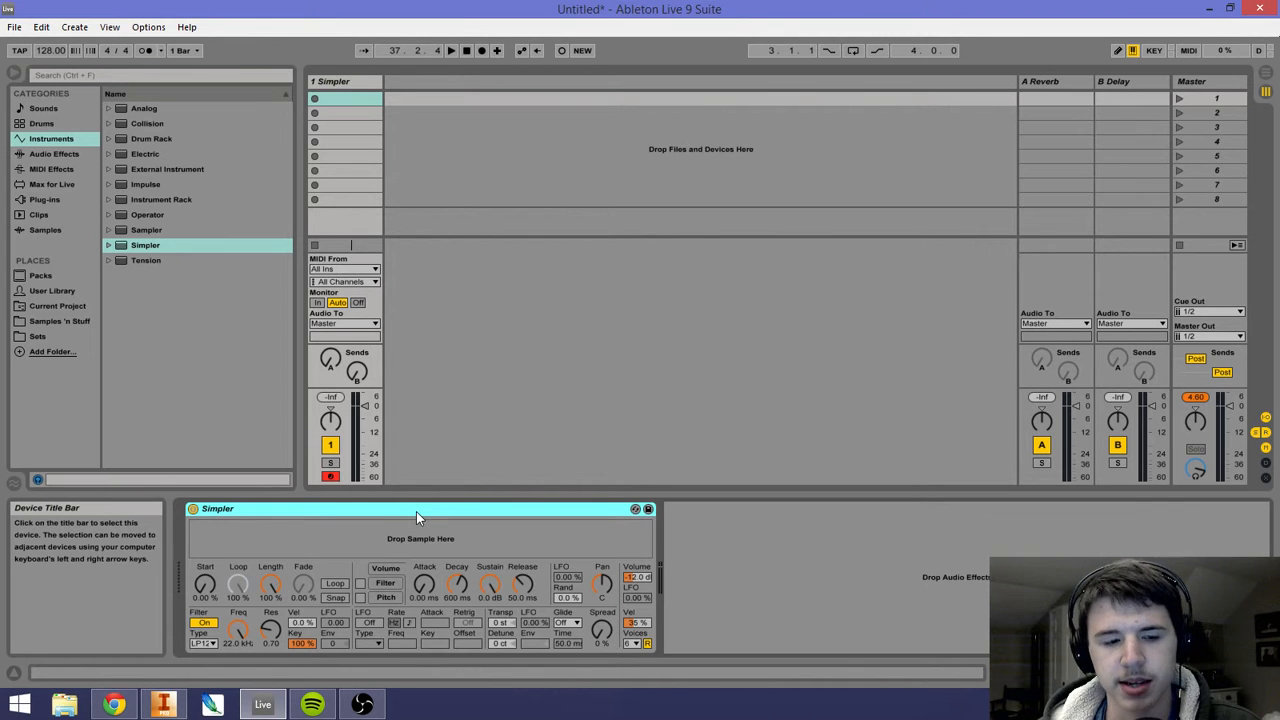
Step: Insert an additional MIDI track beside the Simpler track
left_click(444, 112)
key("ctrl+shift+t")
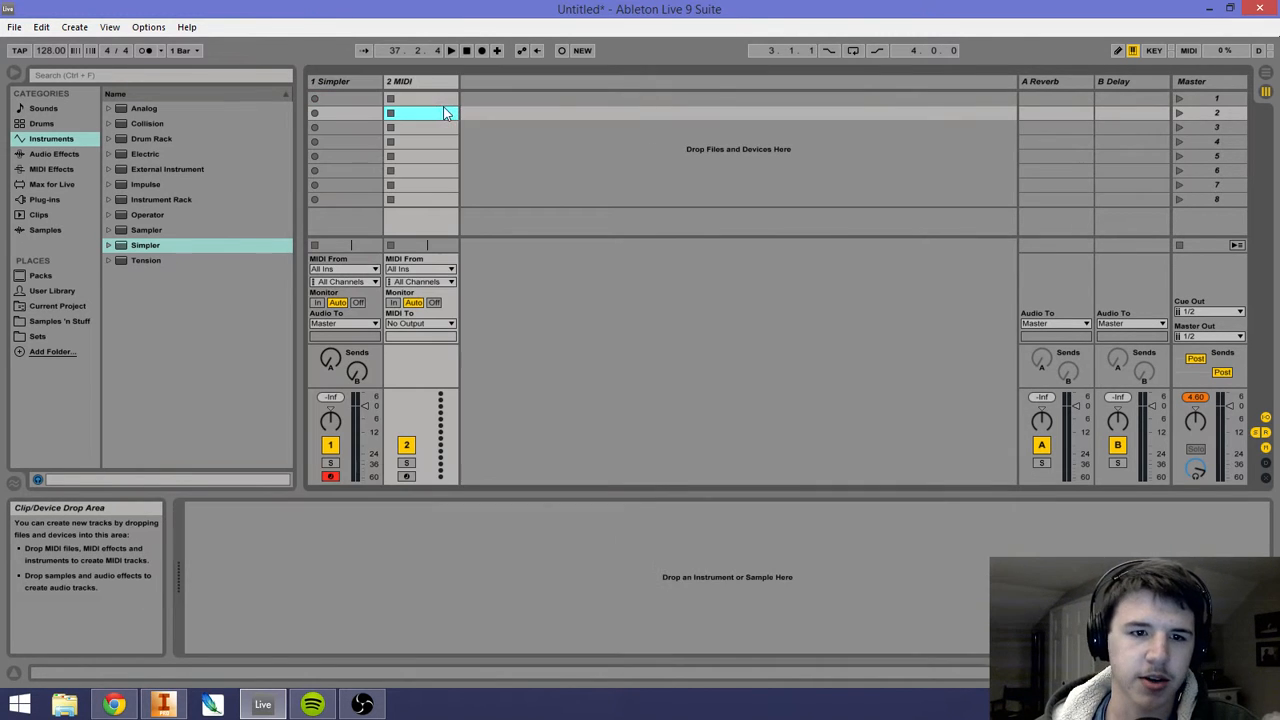
Step: Insert an audio track after the second MIDI track and select its first clip slot
left_click(427, 84)
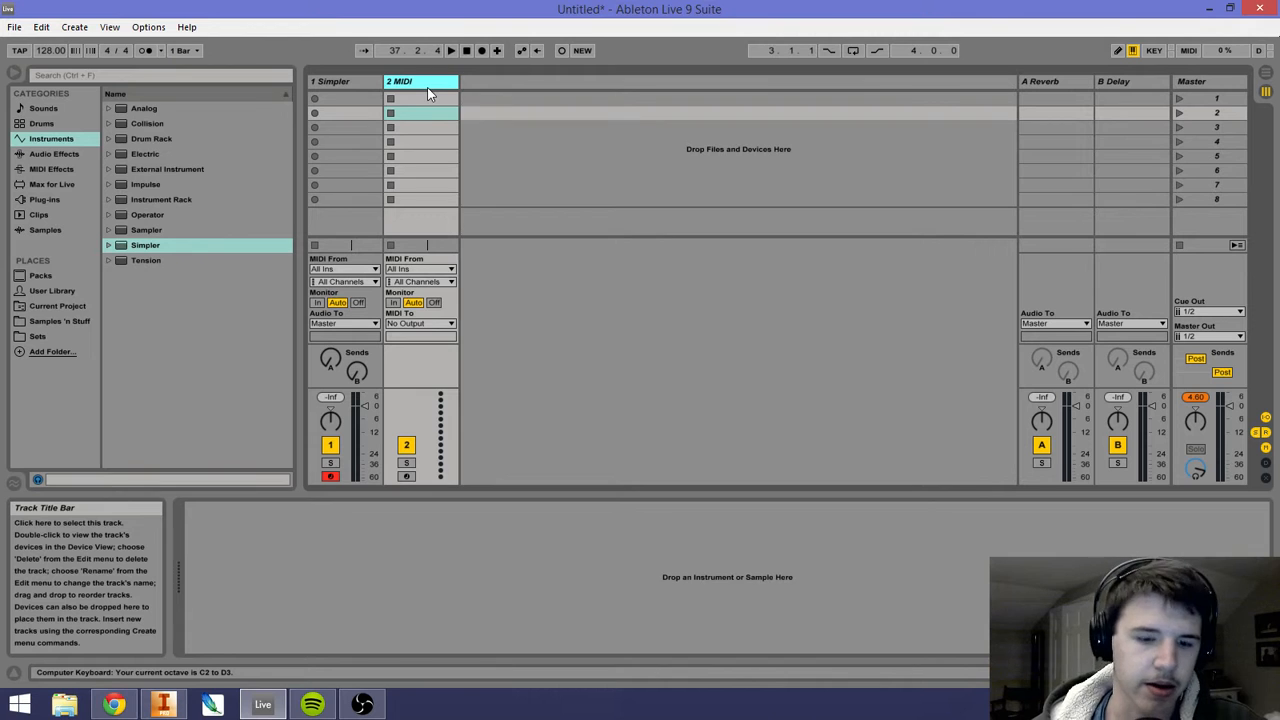
key("ctrl+t")
left_click(436, 81)
left_click(480, 97)
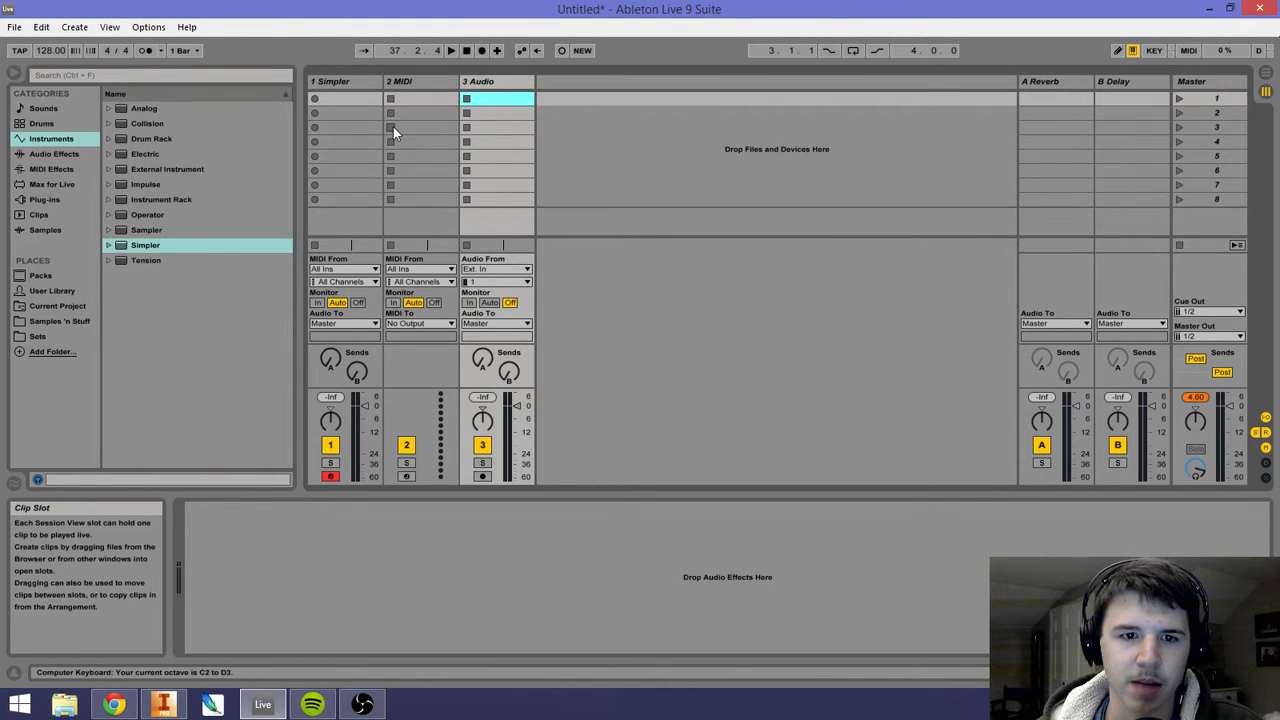
Step: Browse the FLREMAKER PACK in Samples 'n Stuff and expand its KICK folder
left_click(60, 322)
left_click(108, 184)
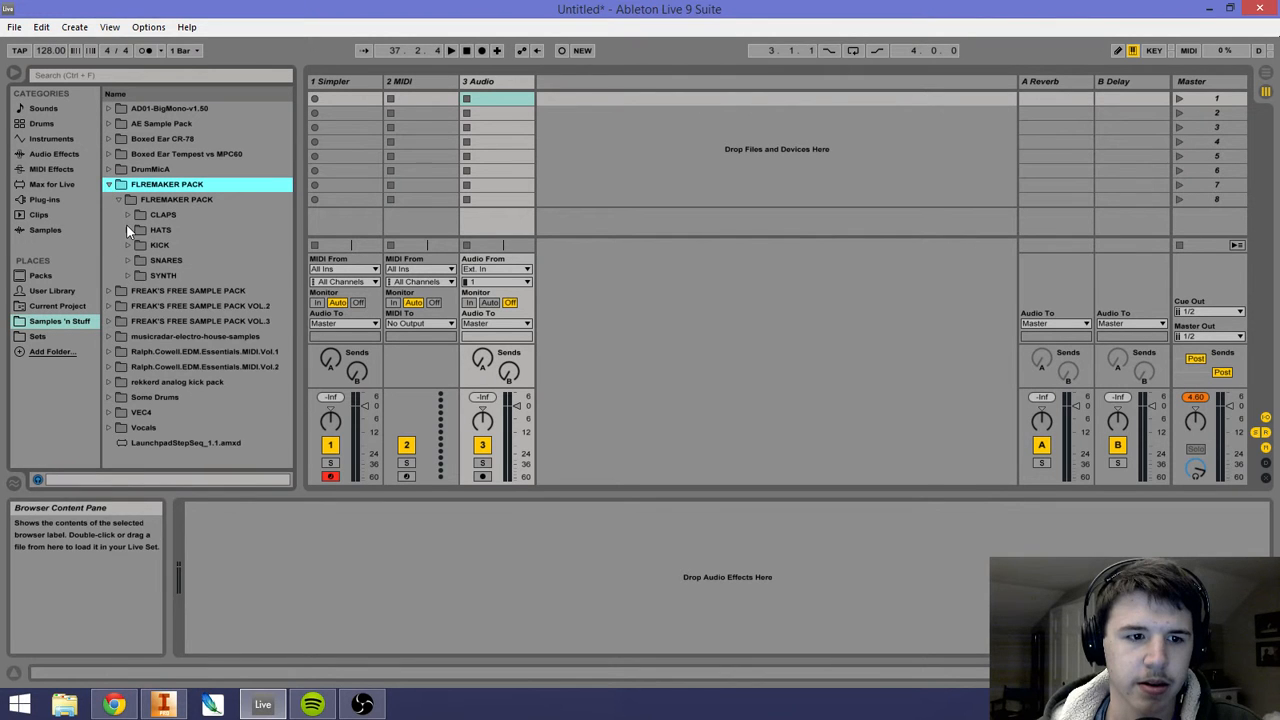
left_click(128, 230)
left_click(170, 276)
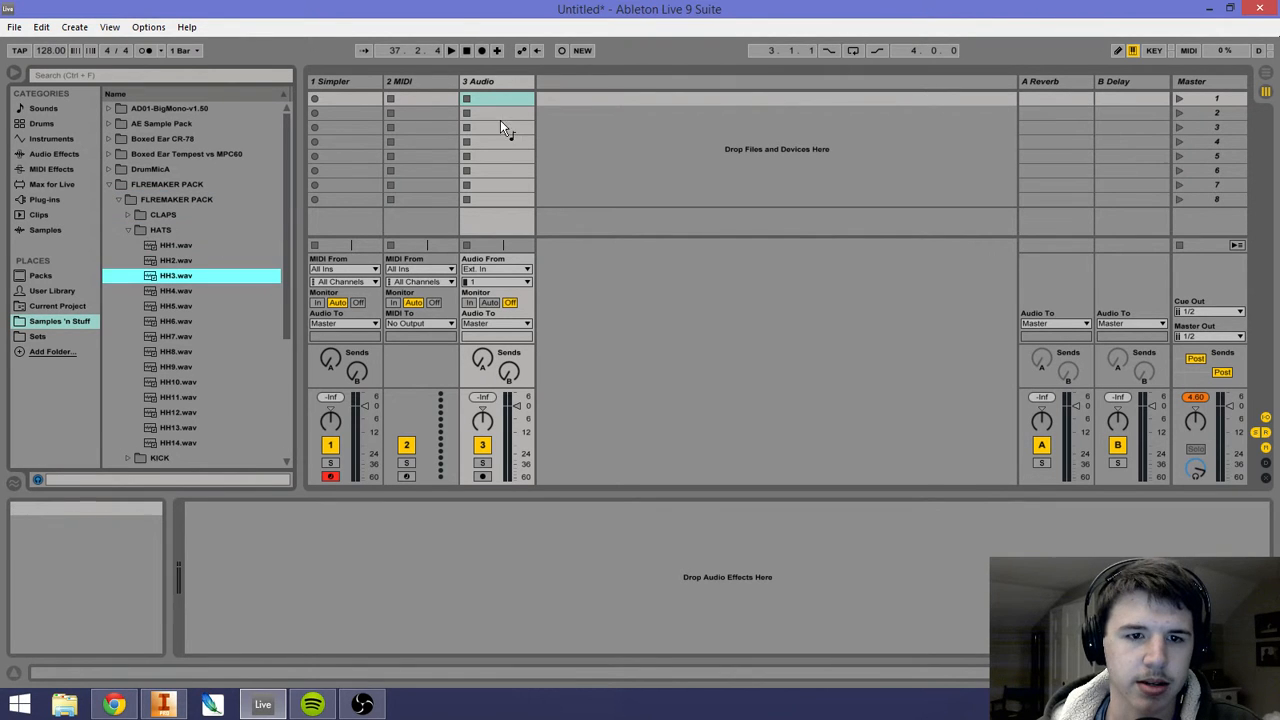
left_click(128, 230)
left_click(128, 245)
Step: Place KICK9.wav in the first clip slot of the audio track and turn on warping for the clip
left_click_drag(144, 379, 480, 99)
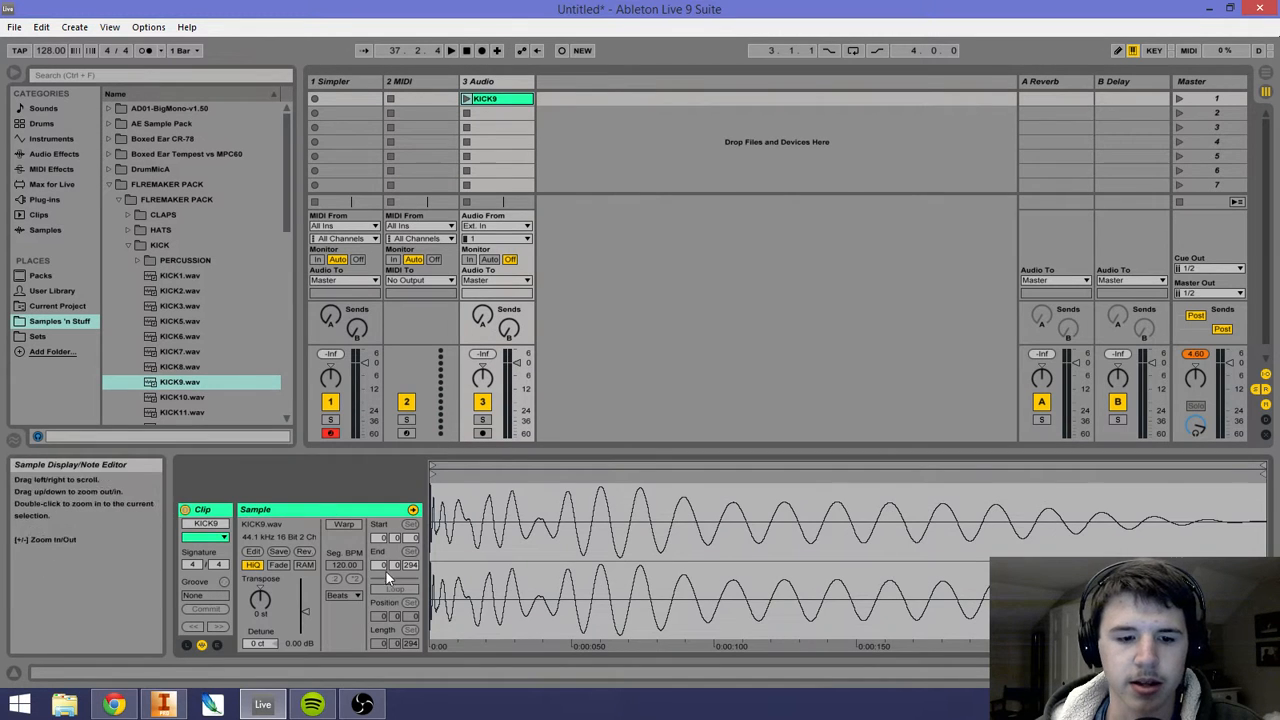
left_click(353, 527)
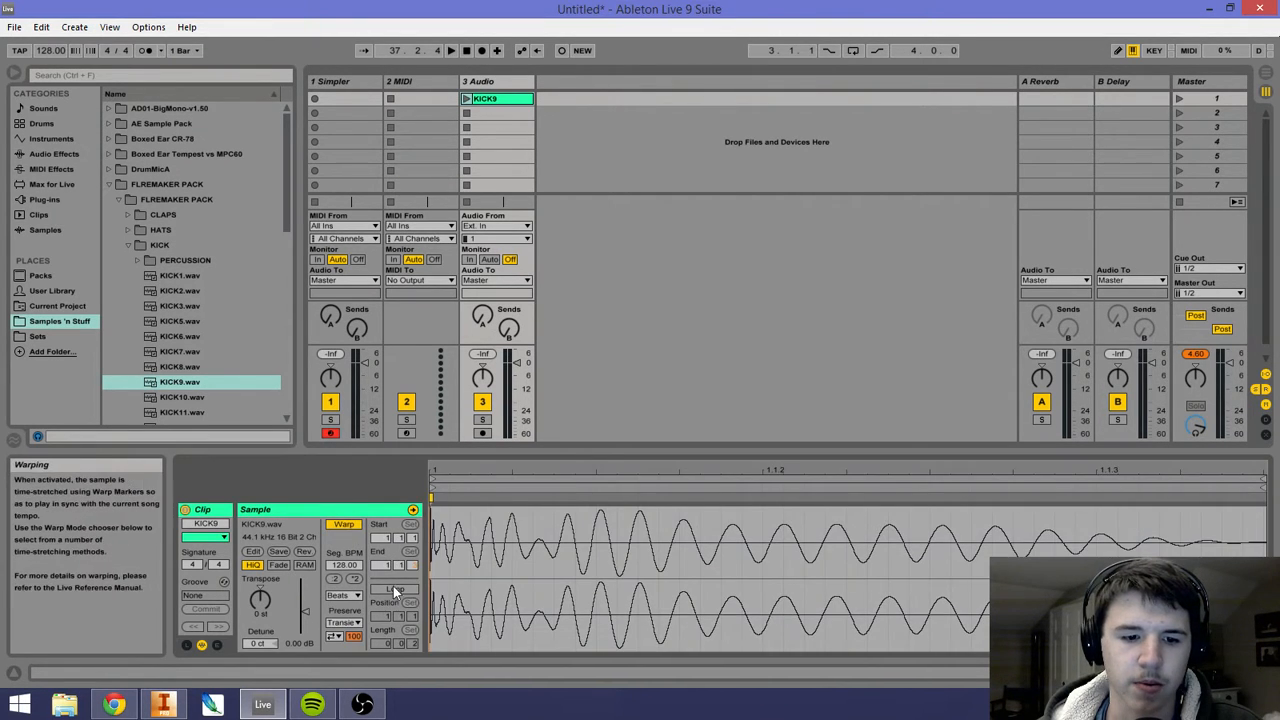
Step: Delete the audio track that holds the KICK9 clip
left_click(511, 82)
key("Delete")
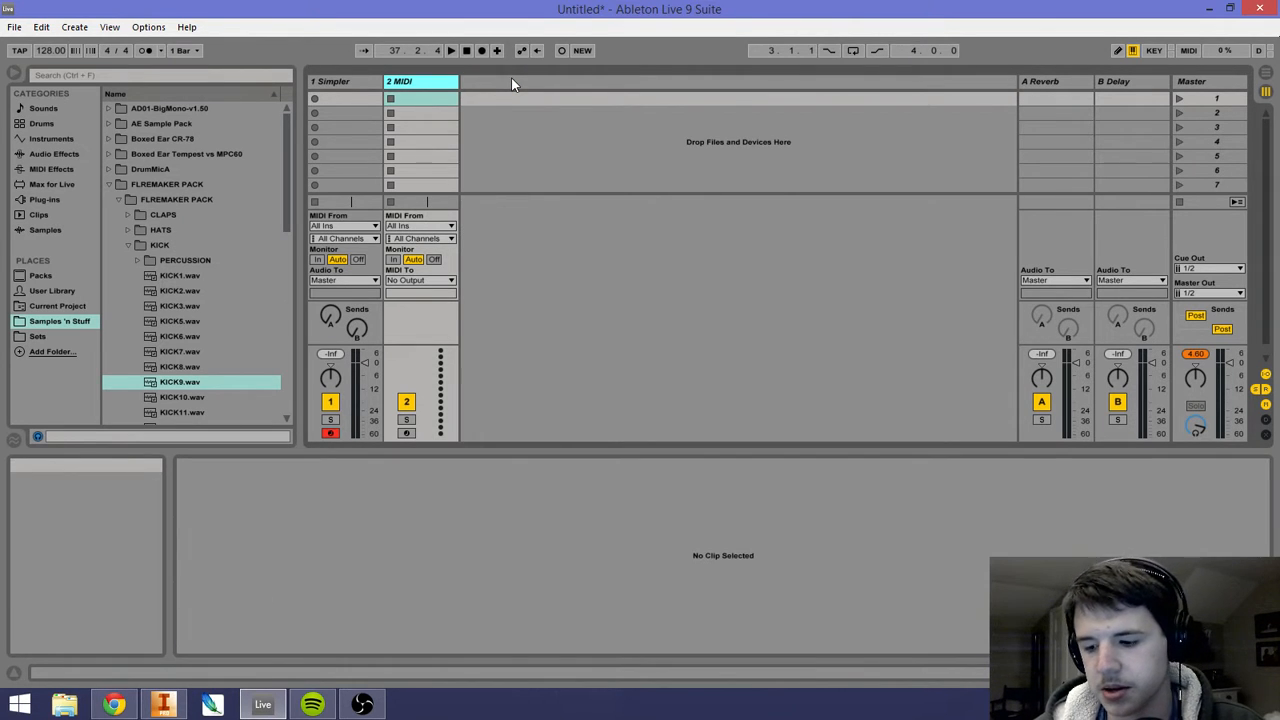
Step: Load the KICK9.wav sample into the Simpler device on the first track
left_click(345, 81)
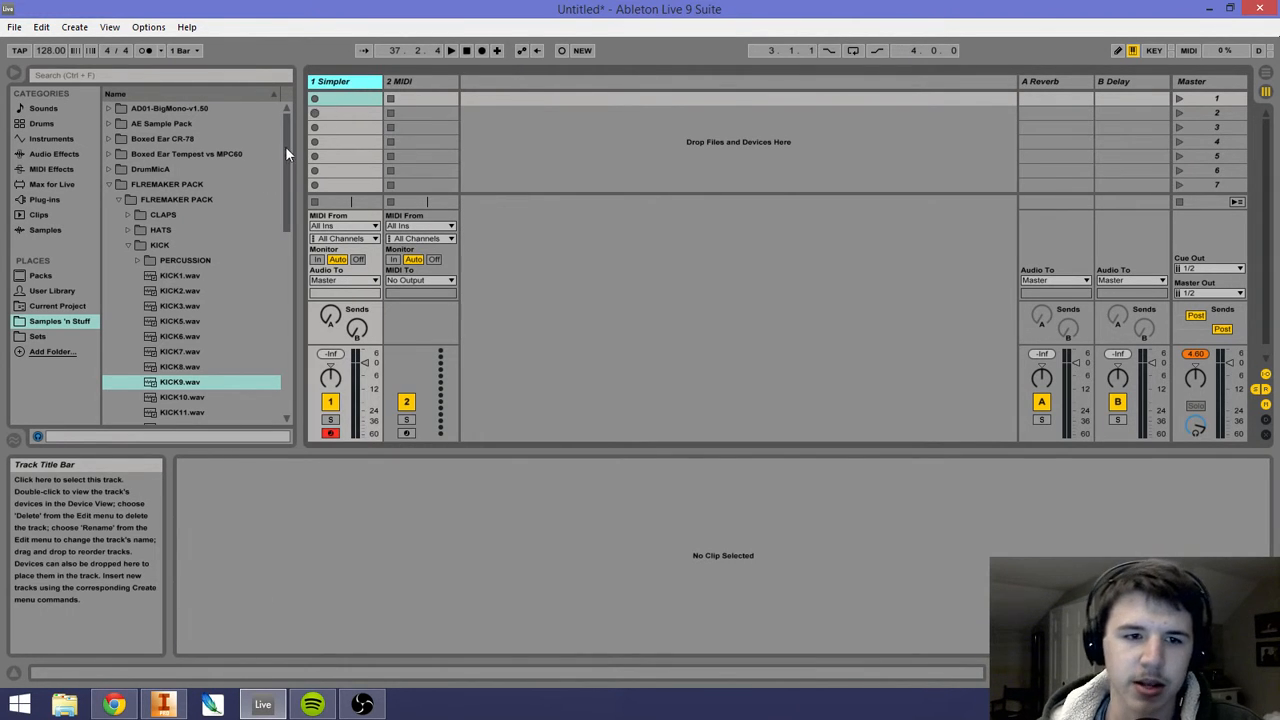
double_click(357, 80)
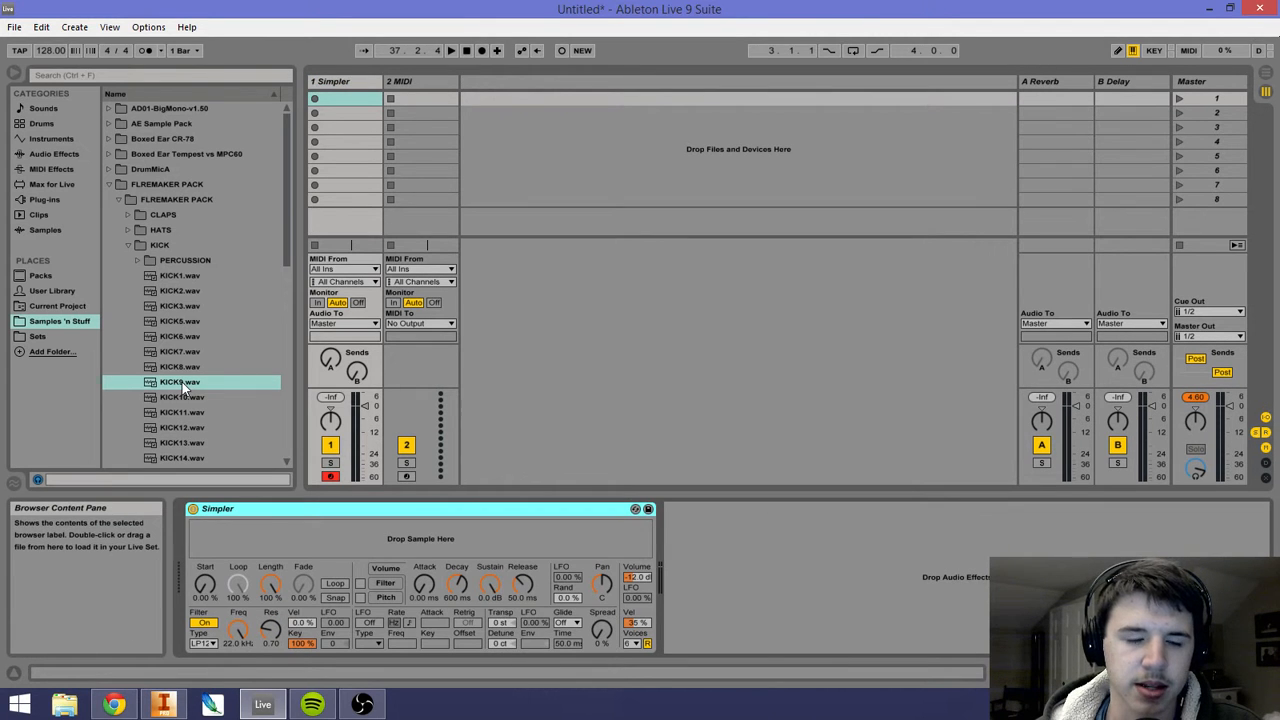
left_click(182, 382)
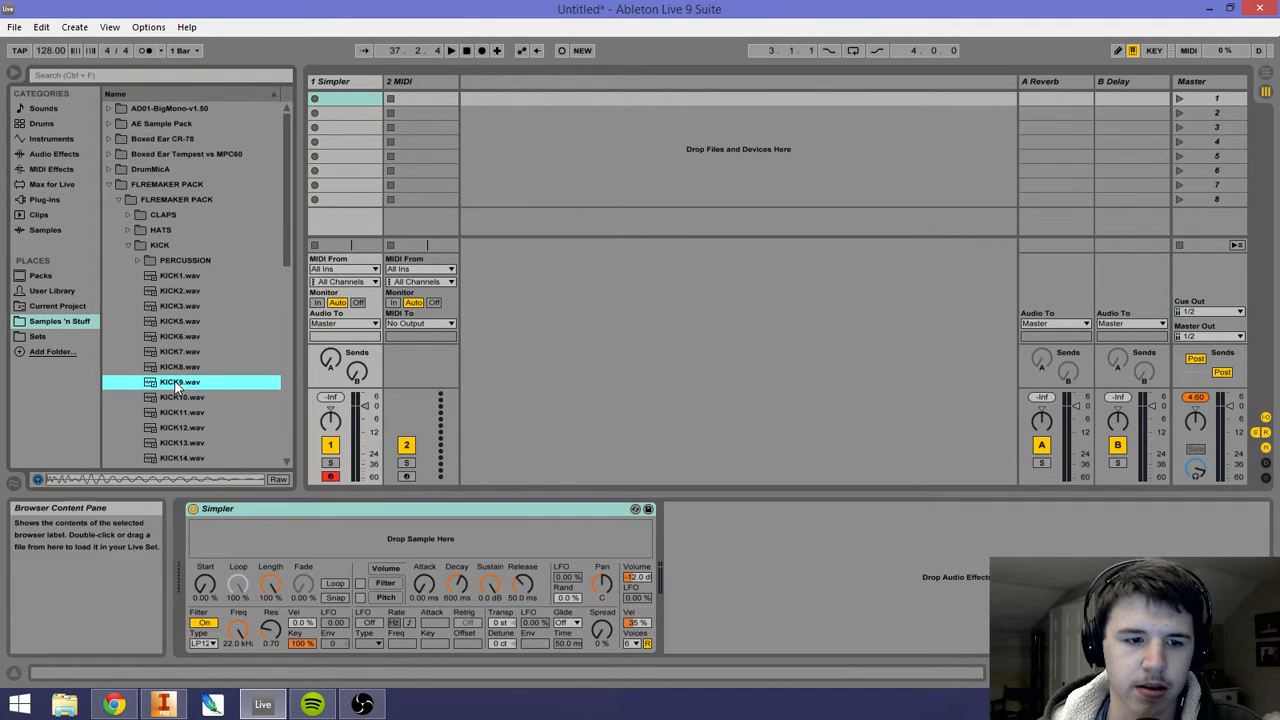
left_click_drag(175, 381, 298, 532)
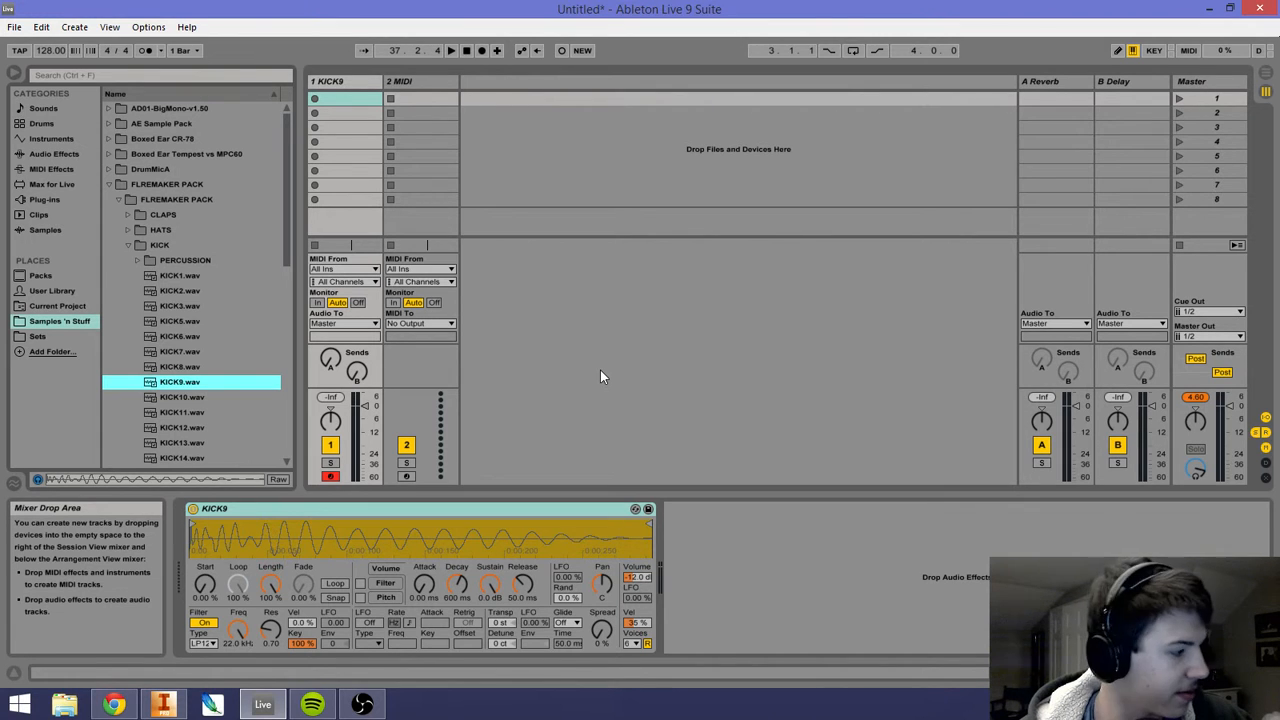
Step: Audition the KICK9 sample in Simpler by playing the same note repeatedly with the computer MIDI keyboard
key("a")
key("a")
key("a")
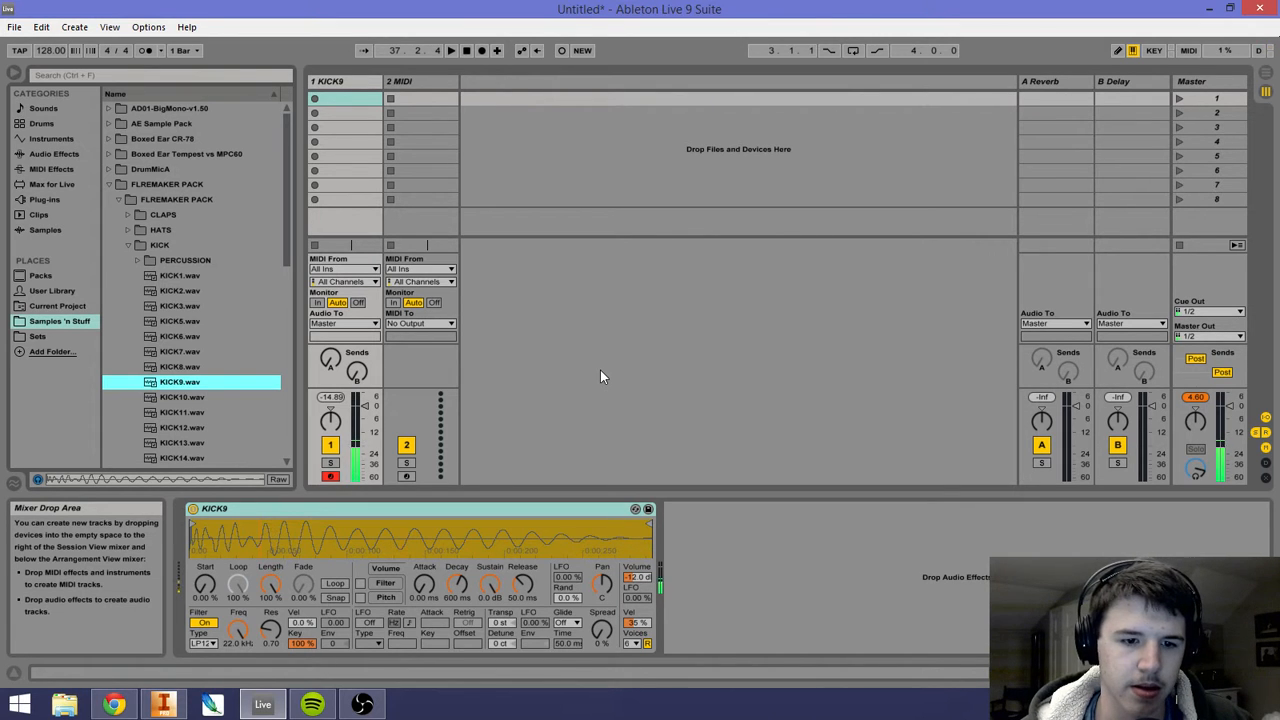
key("a")
key("a")
key("a")
key("a")
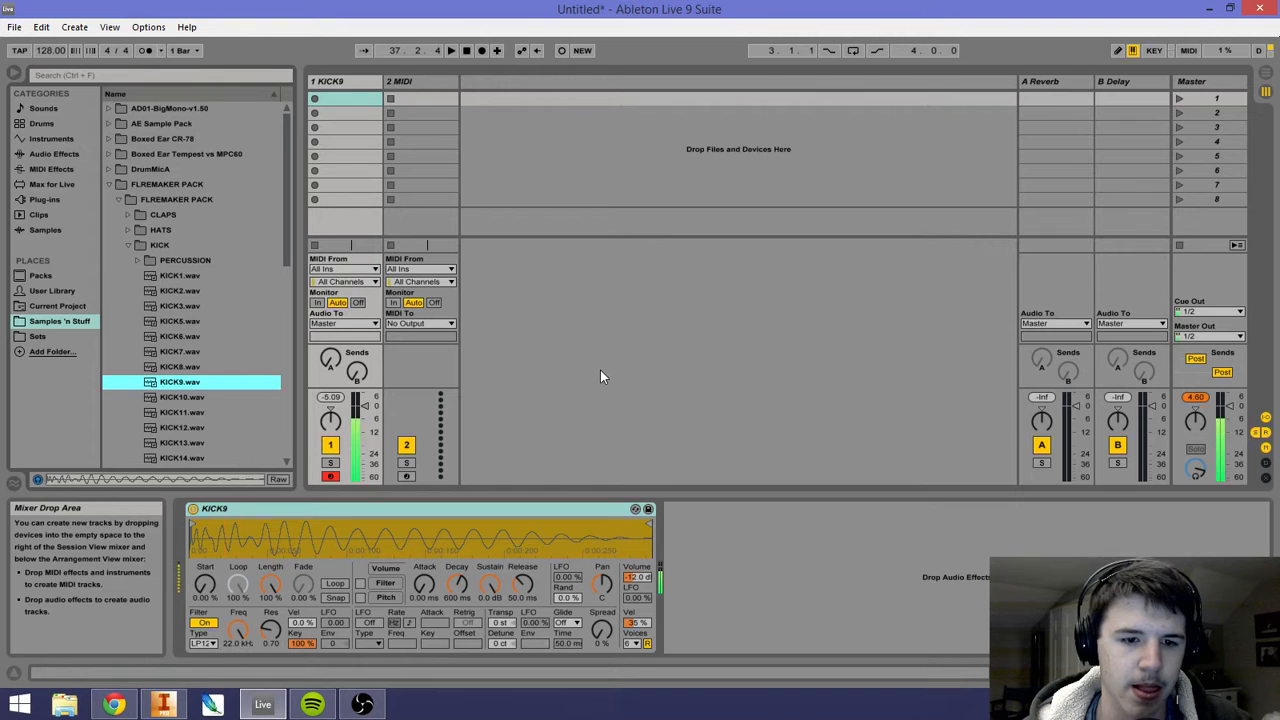
key("a")
key("a")
key("a")
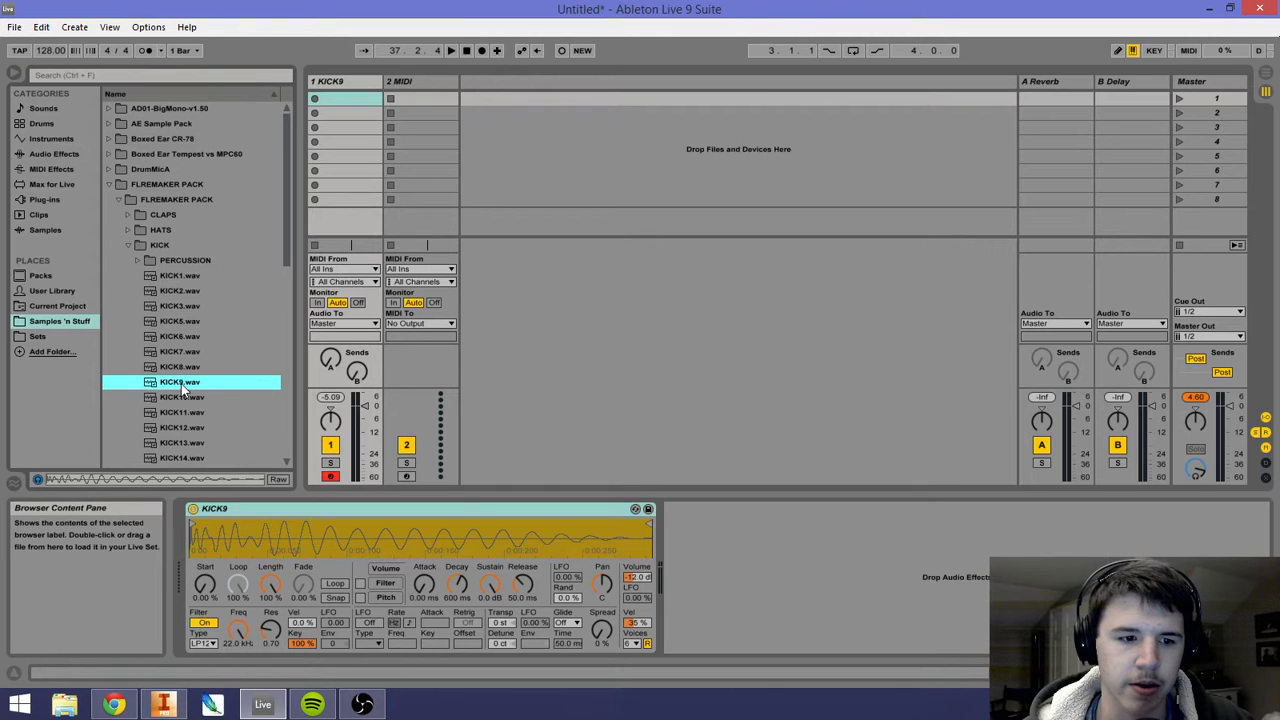
key("a")
key("a")
key("a")
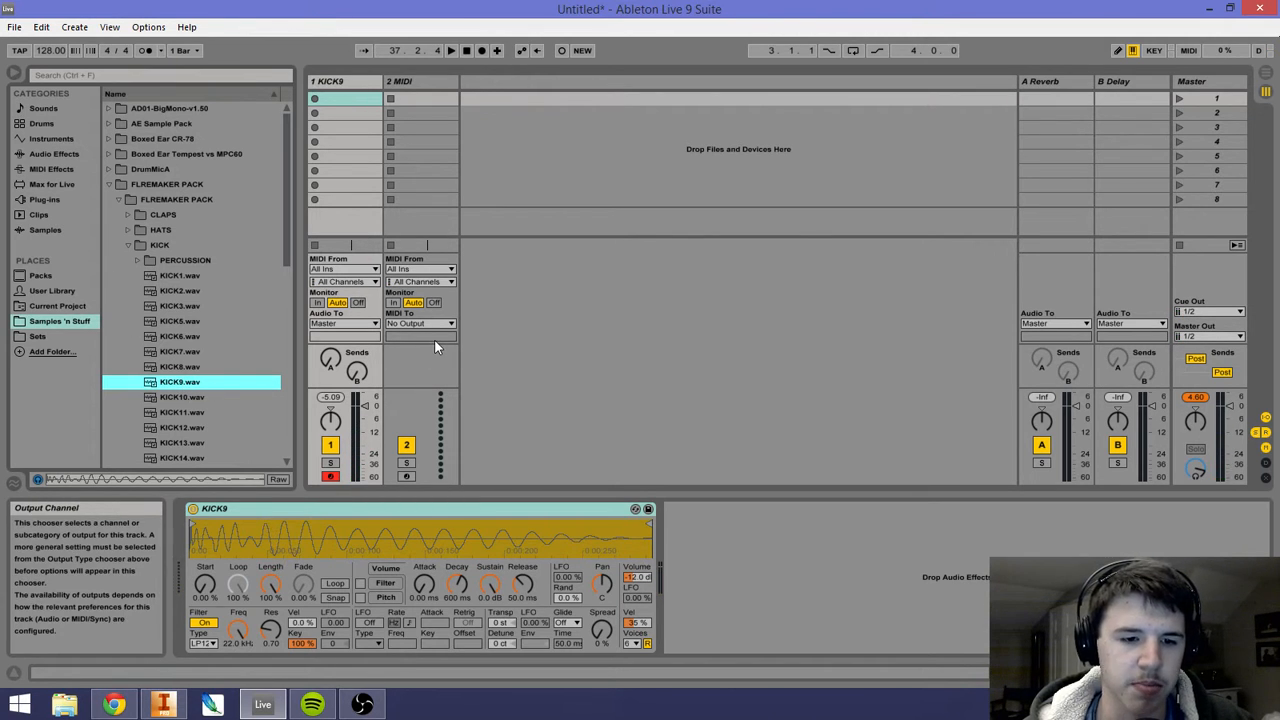
key("a")
key("a")
key("a")
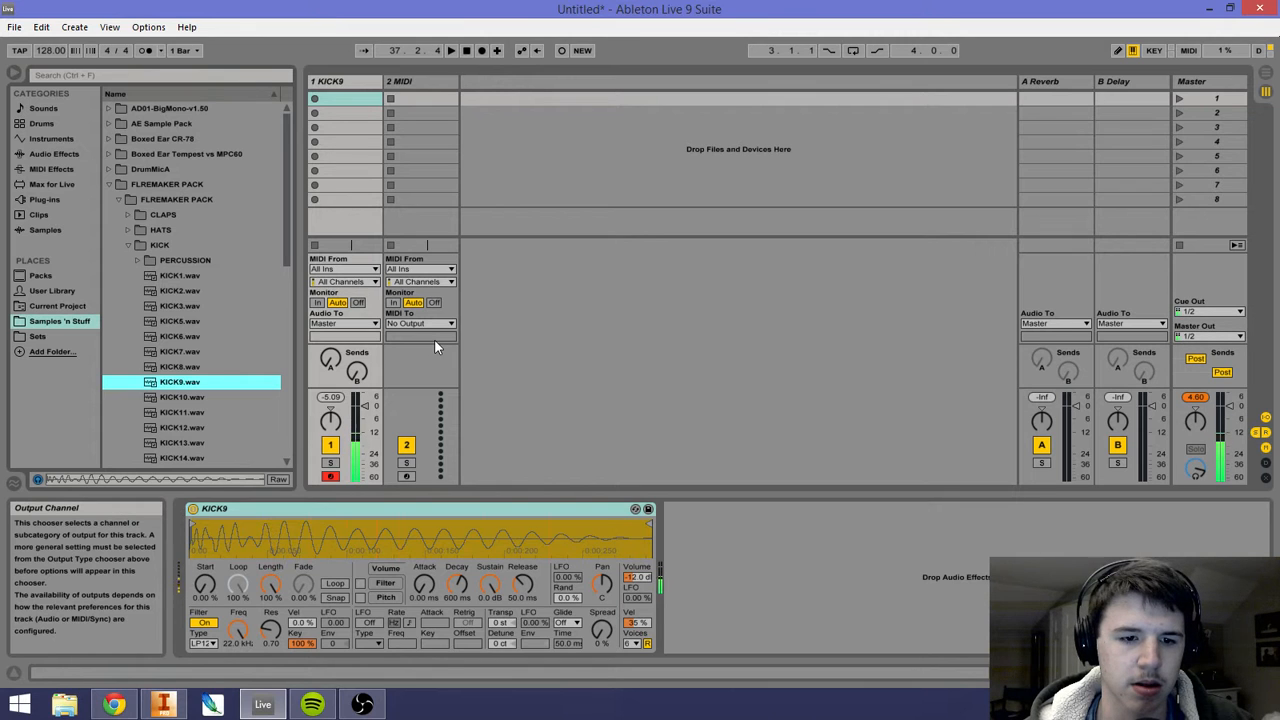
key("a")
key("a")
key("a")
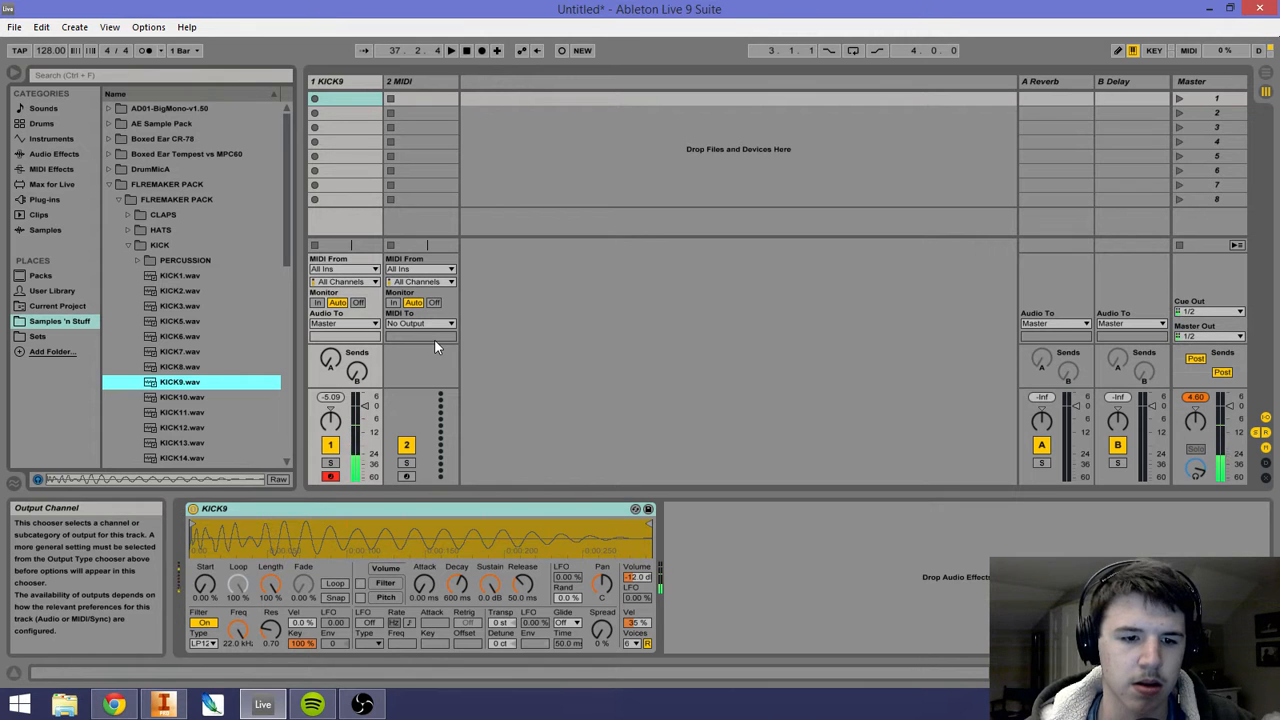
key("a")
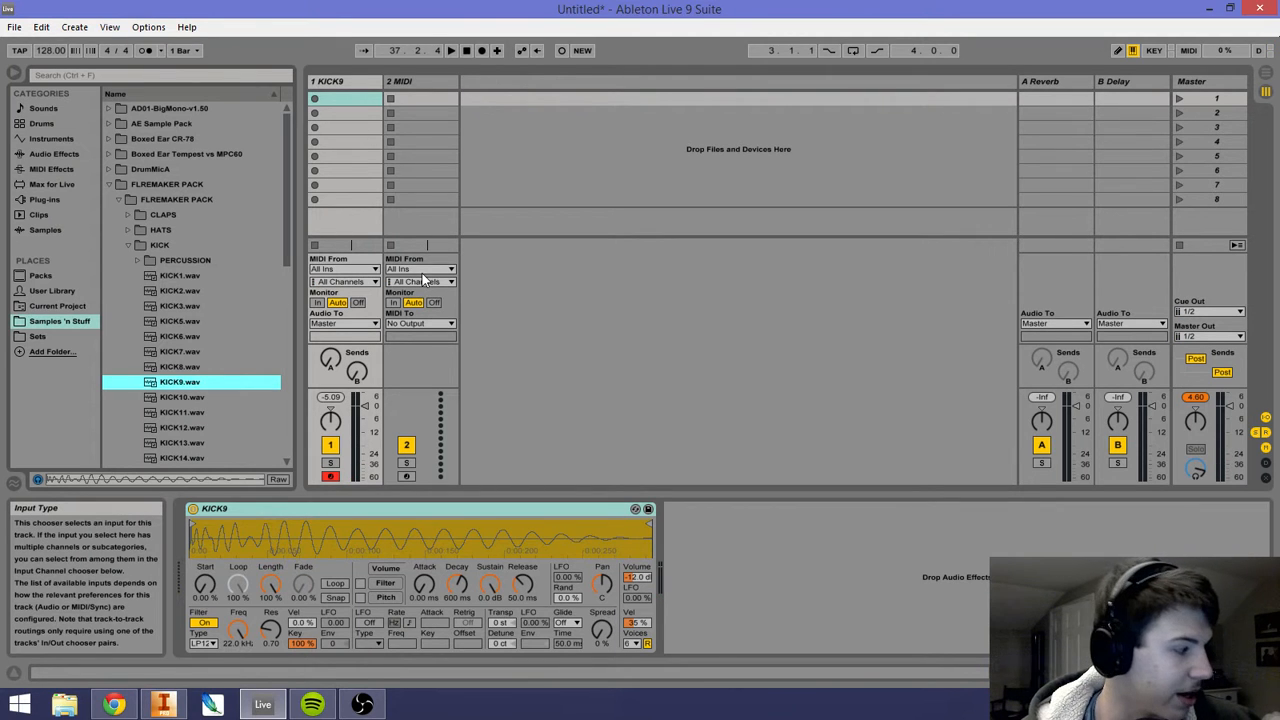
key("a")
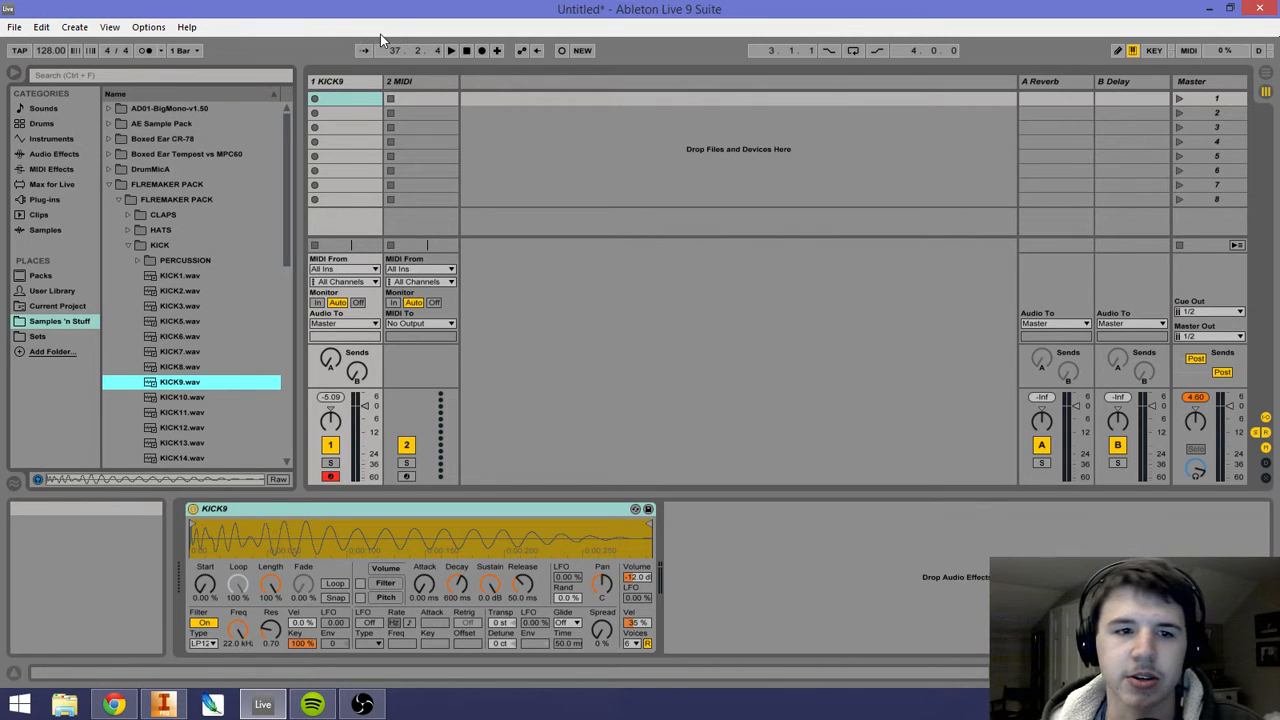
Step: Create an empty MIDI clip in the first slot of the KICK9 track and enlarge its note editor
double_click(337, 95)
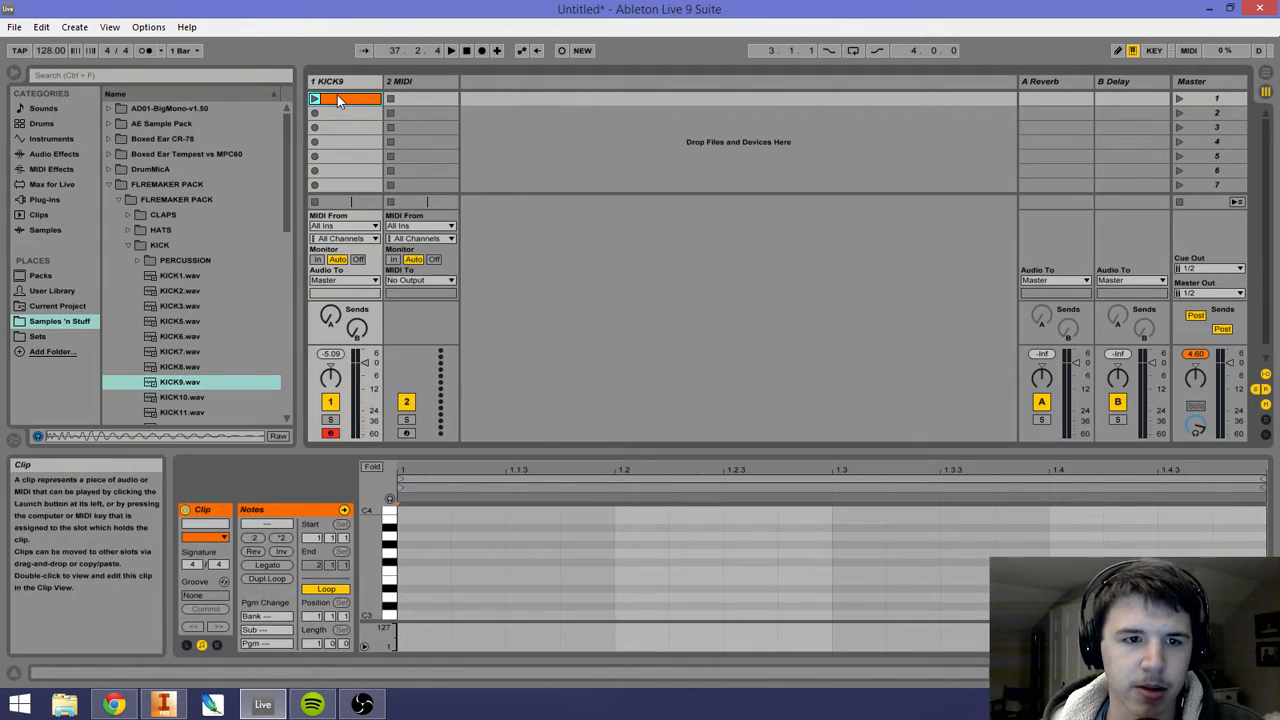
left_click_drag(533, 453, 569, 200)
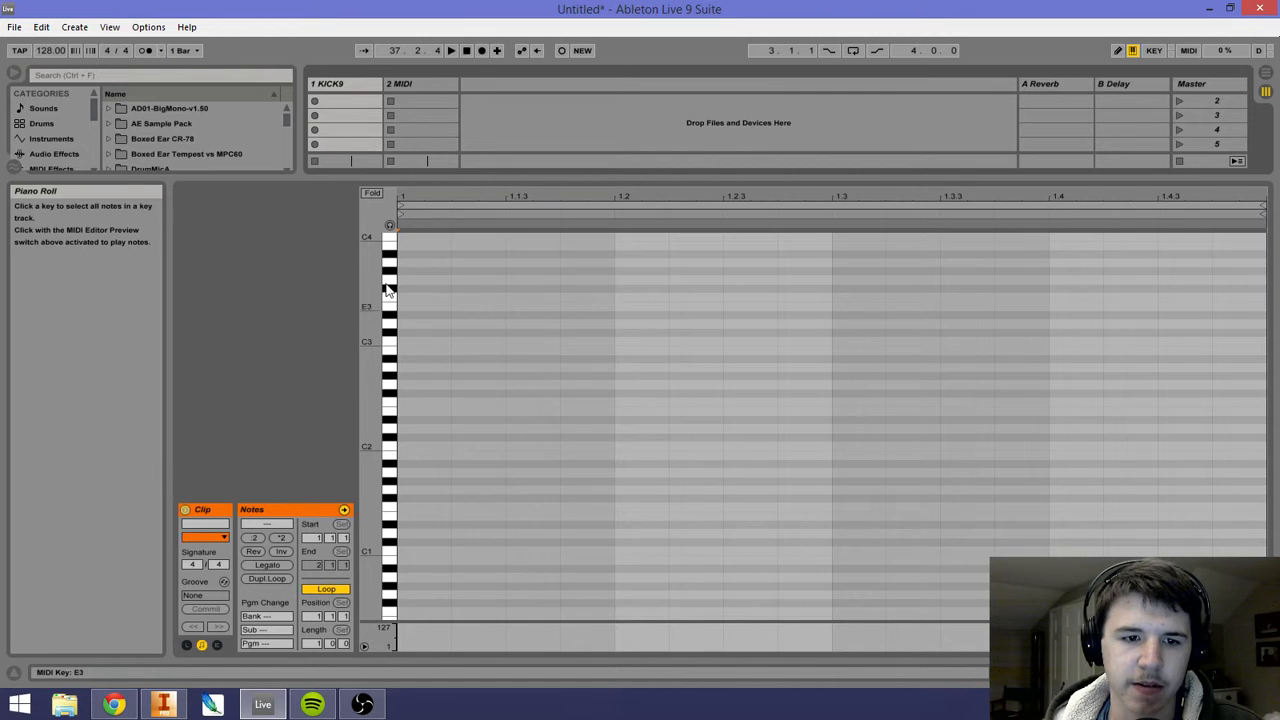
Step: Turn on note preview in the MIDI editor and audition the kick at several pitches between C1 and C4
left_click(390, 225)
left_click(393, 342)
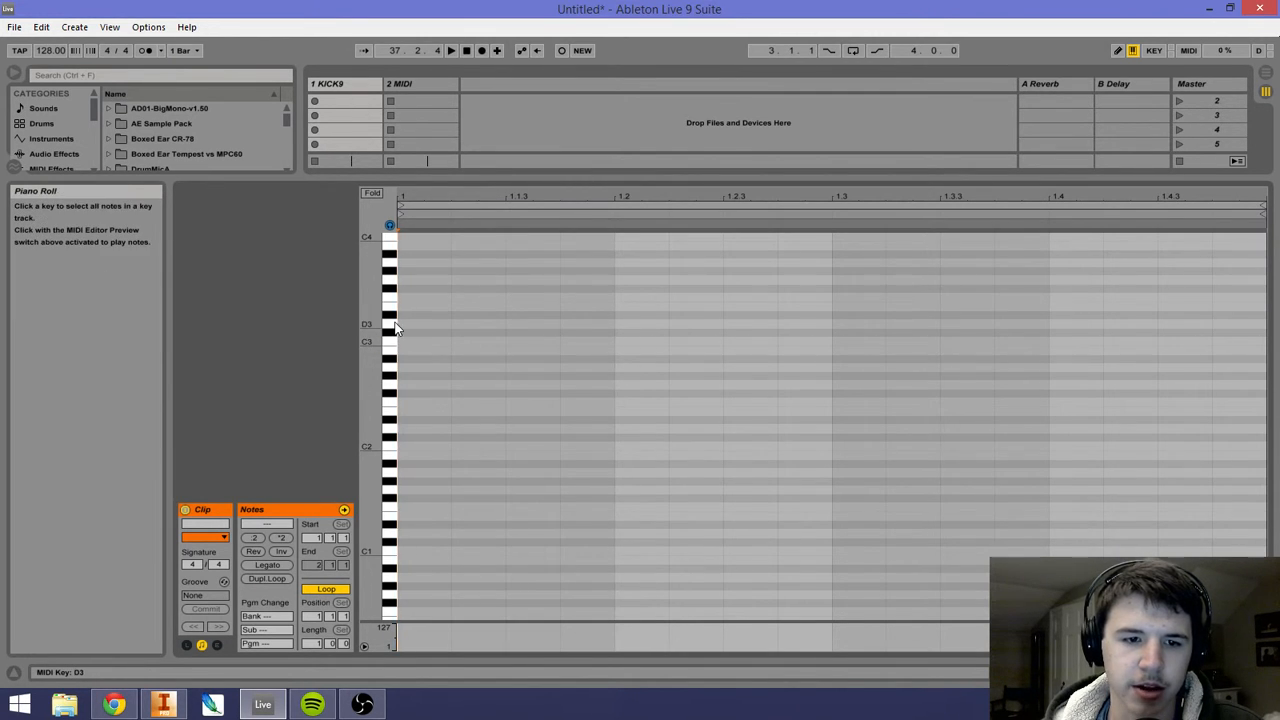
left_click(393, 330)
left_click(395, 256)
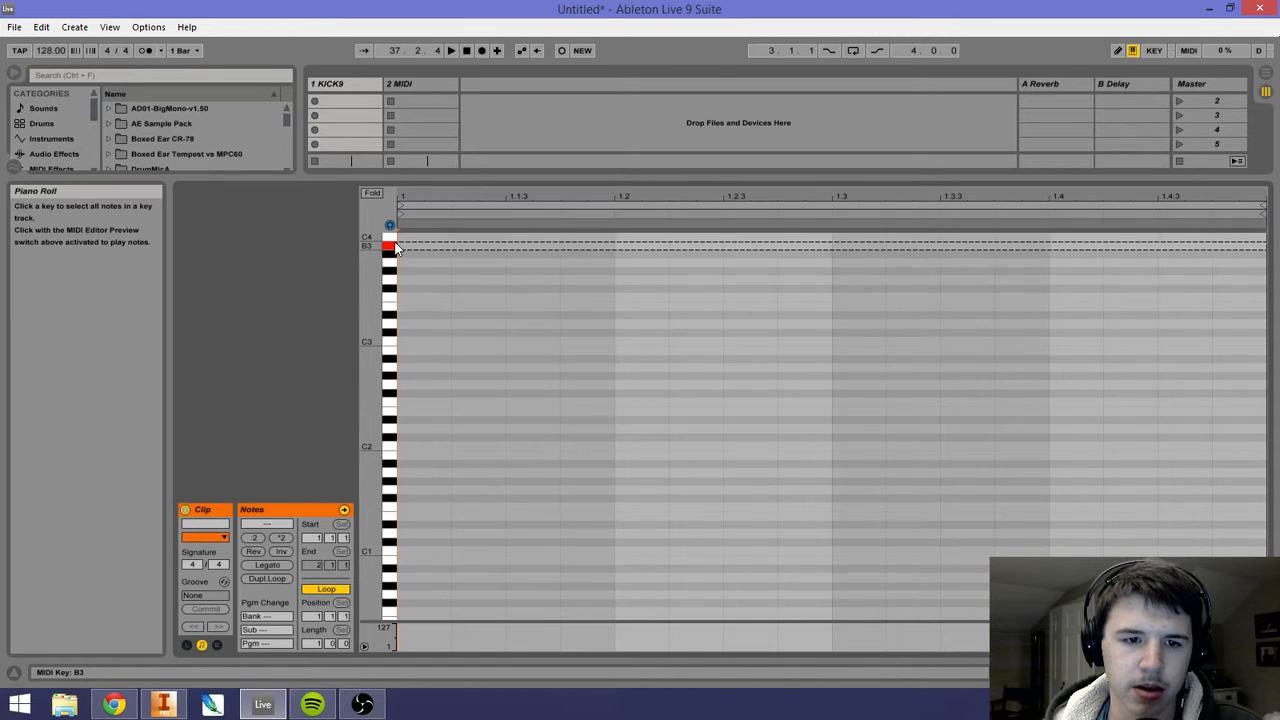
left_click(395, 475)
left_click(393, 501)
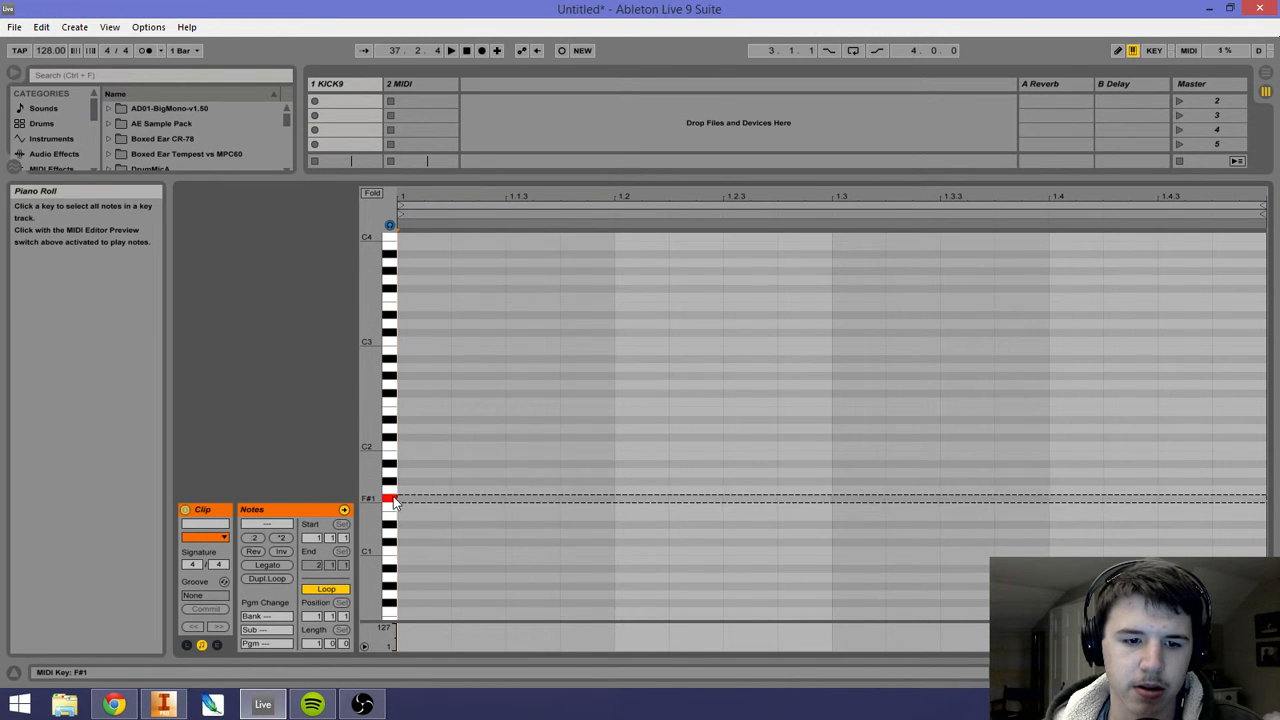
left_click(393, 519)
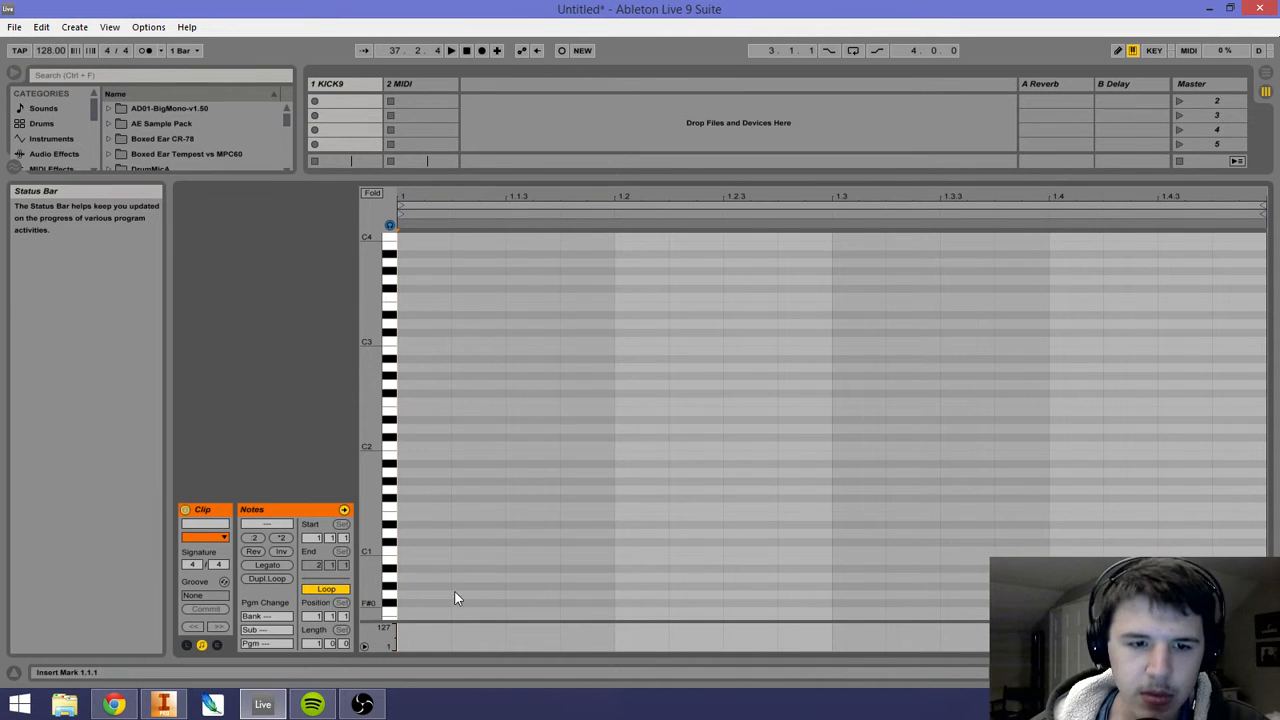
Step: Add a C3 note at the start of the clip and lengthen it to one full beat, ending at 1.2
double_click(406, 341)
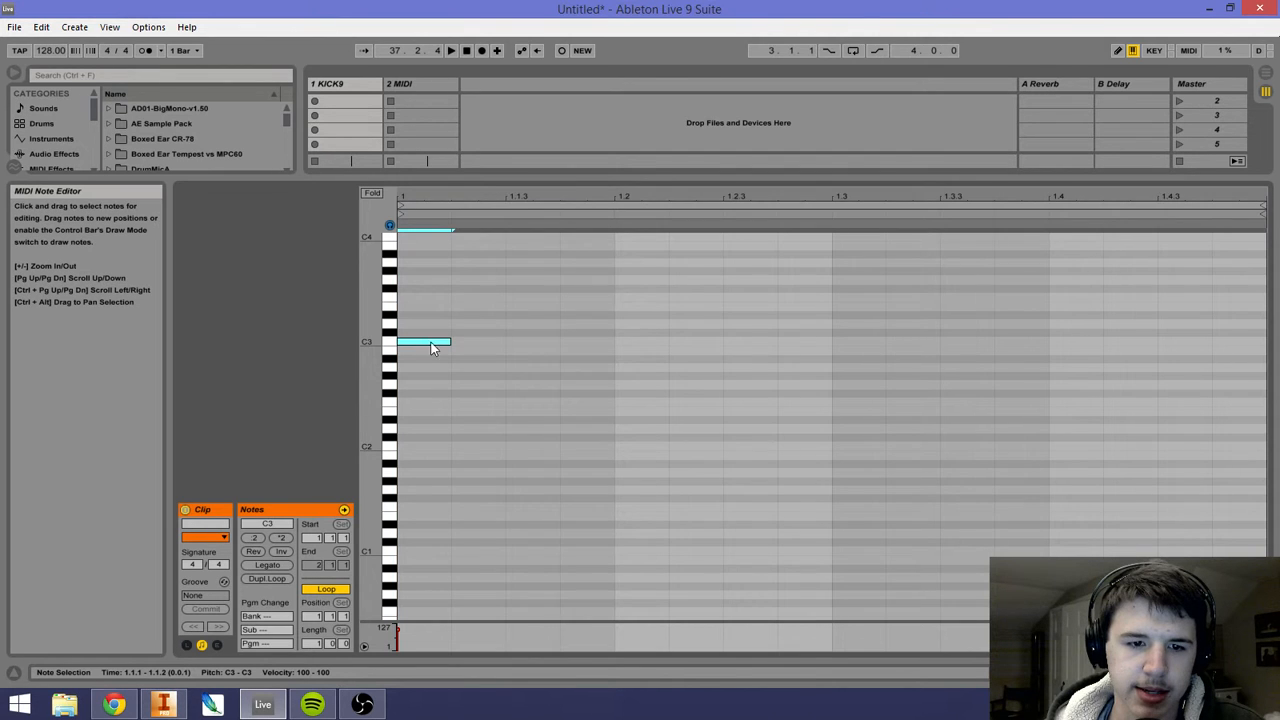
left_click_drag(448, 342, 622, 225)
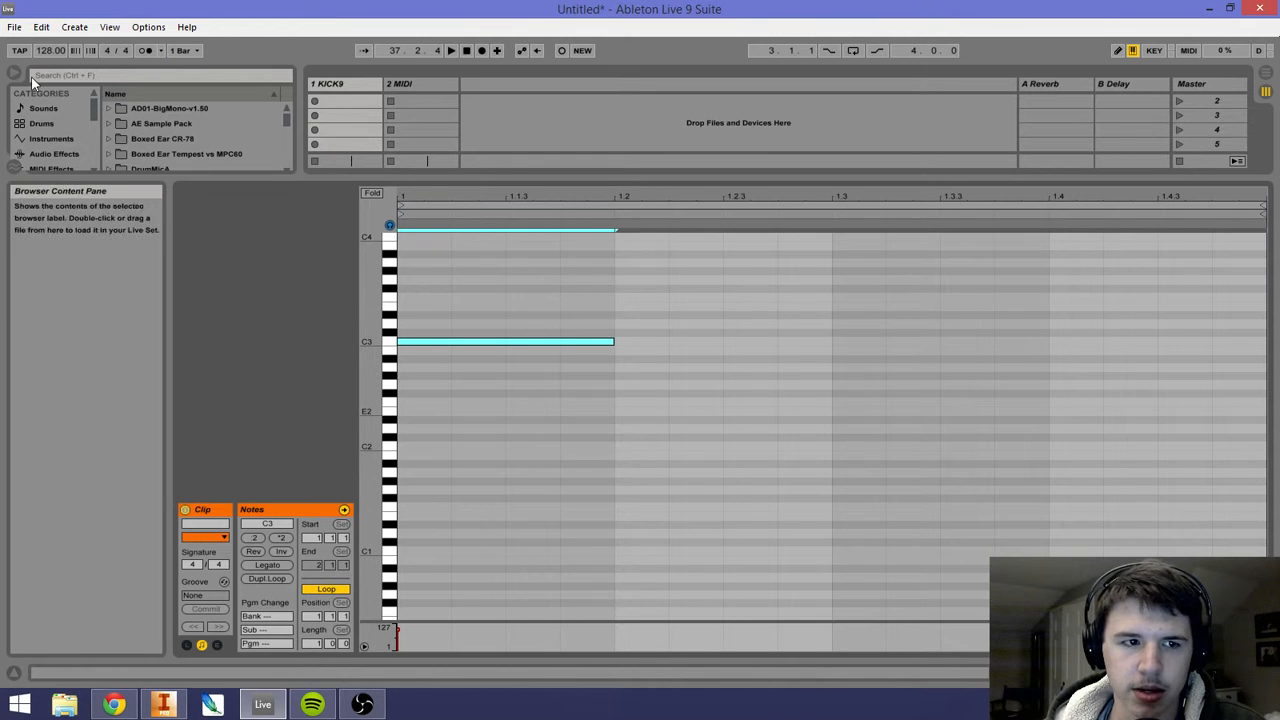
Step: Duplicate the one-beat C3 note onto beats 1.2, 1.3 and 1.4, deleting the extra copy past the end of the bar
left_click_drag(649, 316, 400, 374)
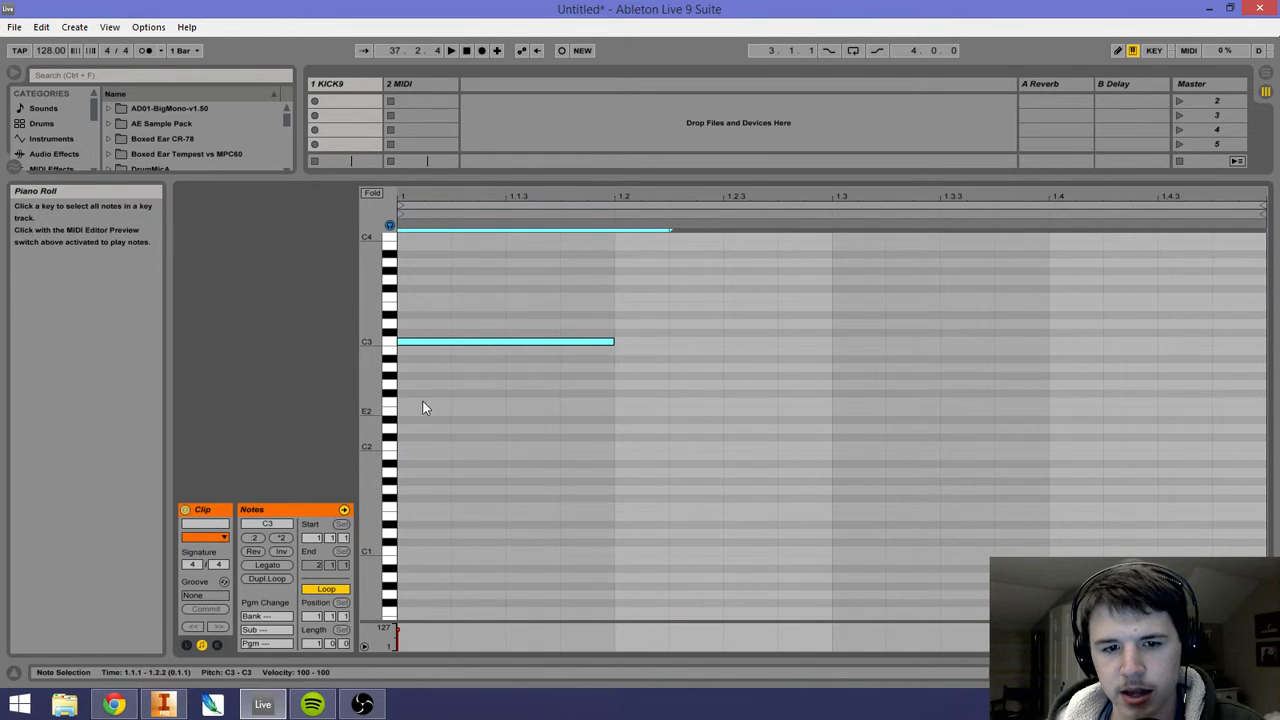
left_click(617, 282)
left_click_drag(598, 298, 464, 394)
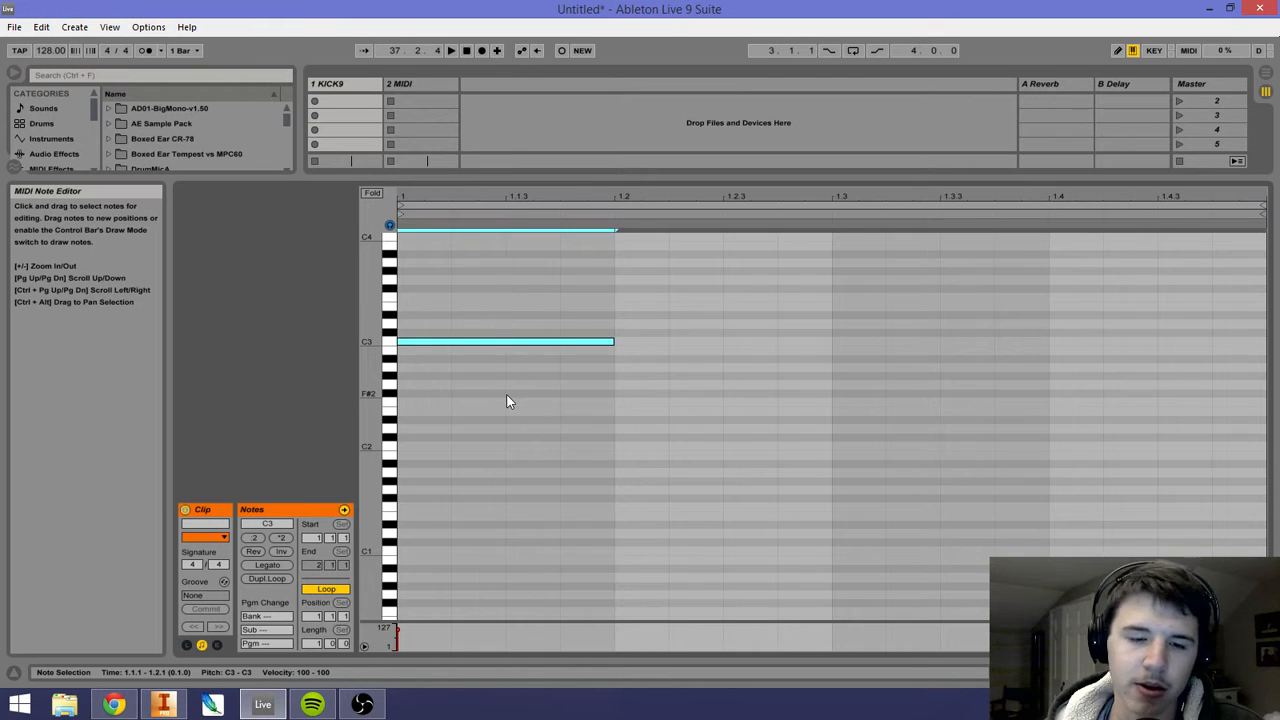
key("ctrl+d")
key("ctrl+d")
key("ctrl+d")
key("ctrl+d")
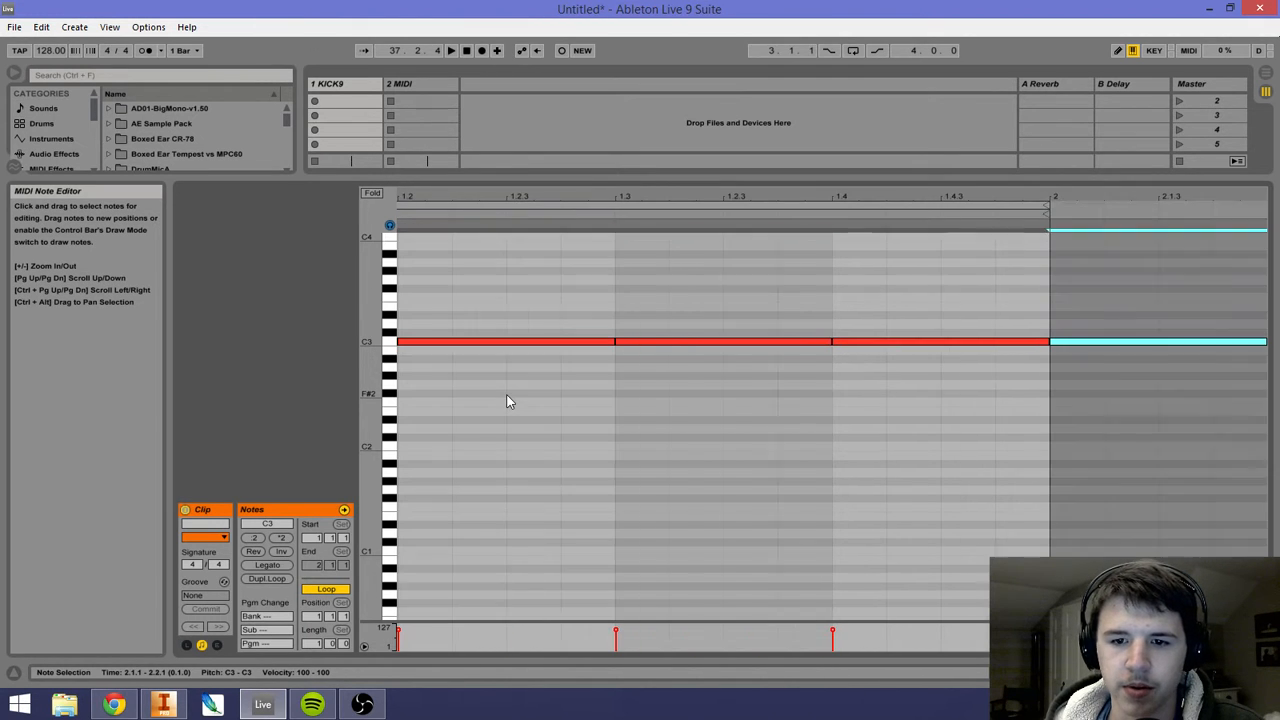
key("Delete")
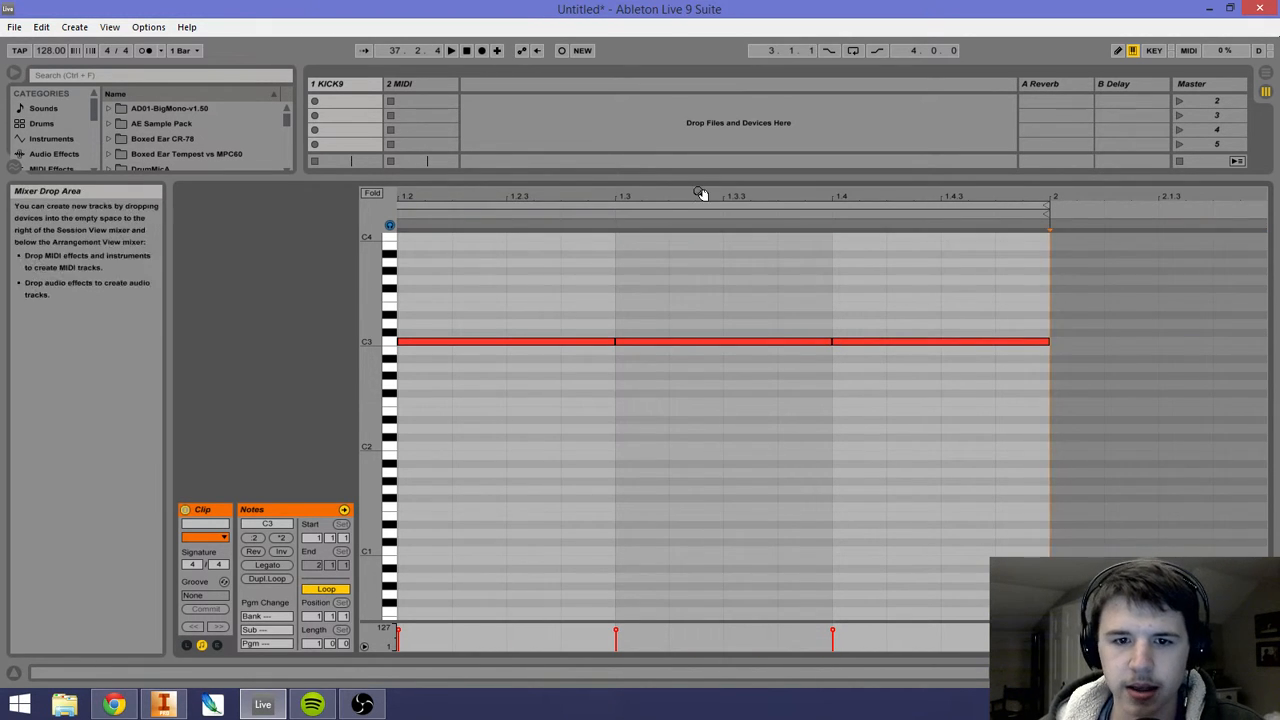
Step: Examine the four-beat kick pattern by highlighting each C3 note in turn across the whole bar
left_click_drag(703, 197, 794, 203)
left_click_drag(503, 275, 476, 378)
left_click_drag(622, 288, 632, 421)
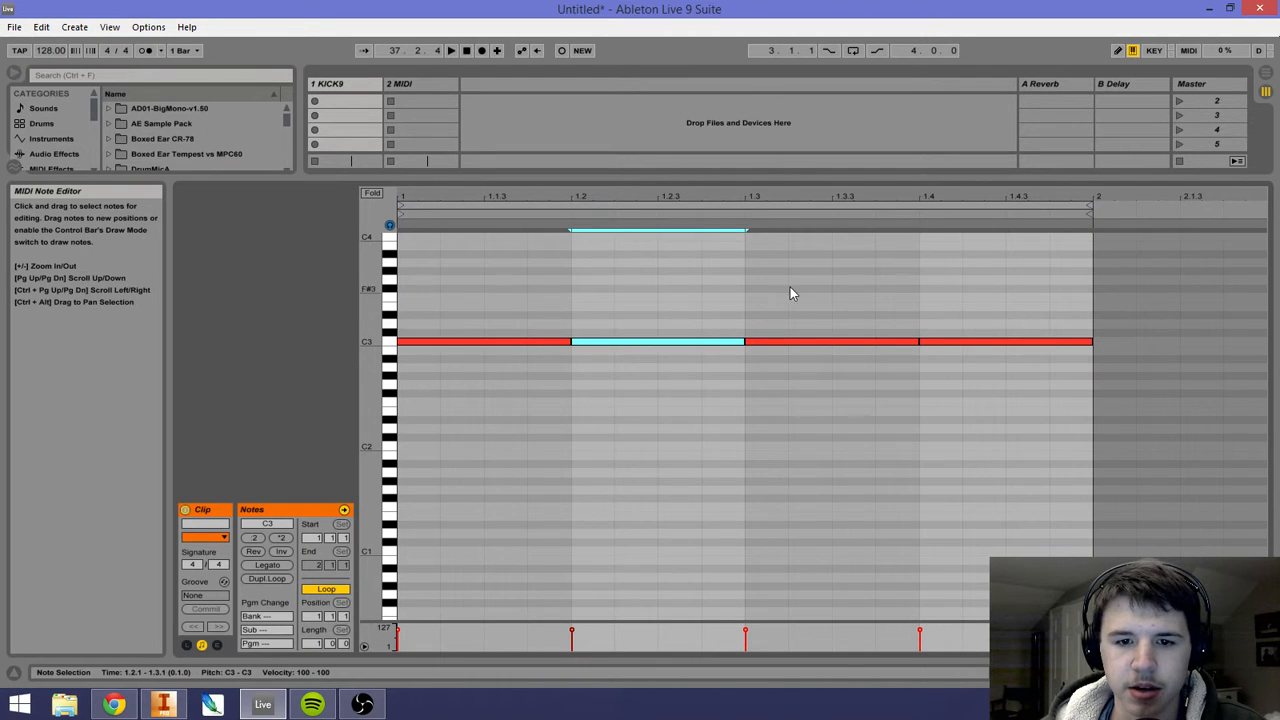
left_click_drag(808, 283, 796, 378)
left_click_drag(980, 280, 1014, 455)
left_click_drag(1013, 318, 408, 386)
Step: Shrink the note editor and launch the kick clip with the KICK9 track's device chain on view
left_click_drag(571, 175, 545, 490)
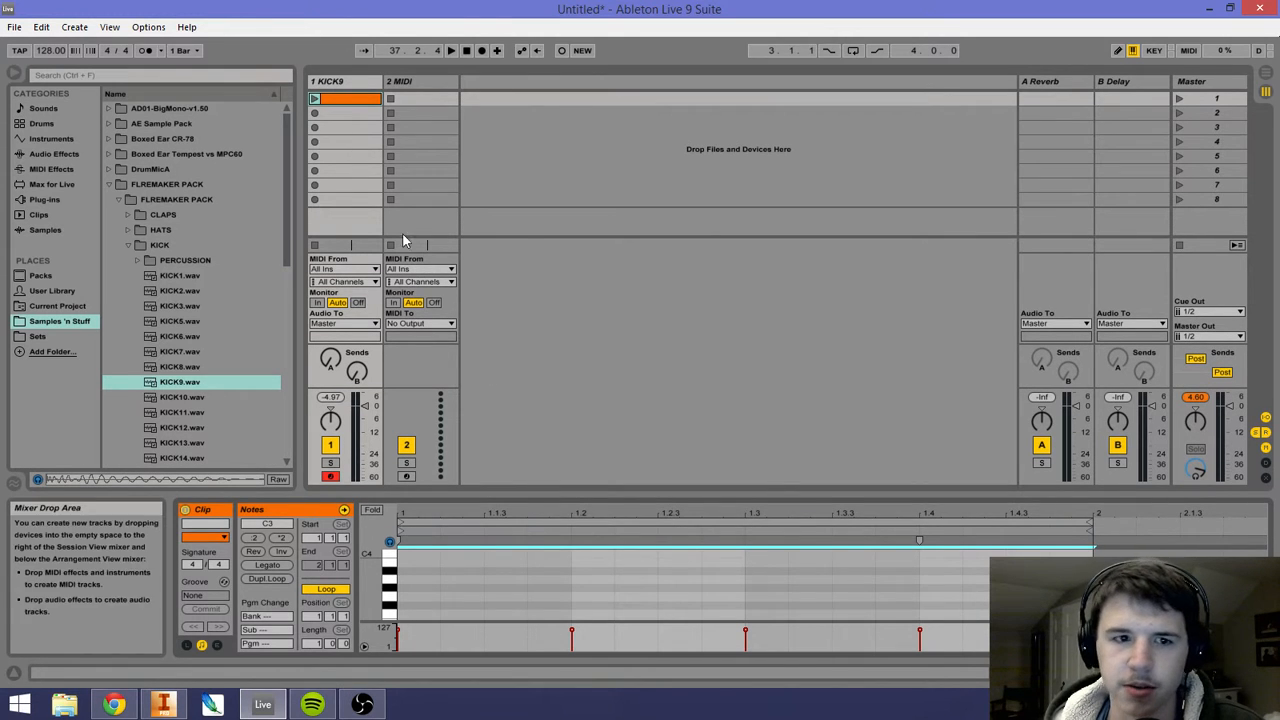
left_click(315, 100)
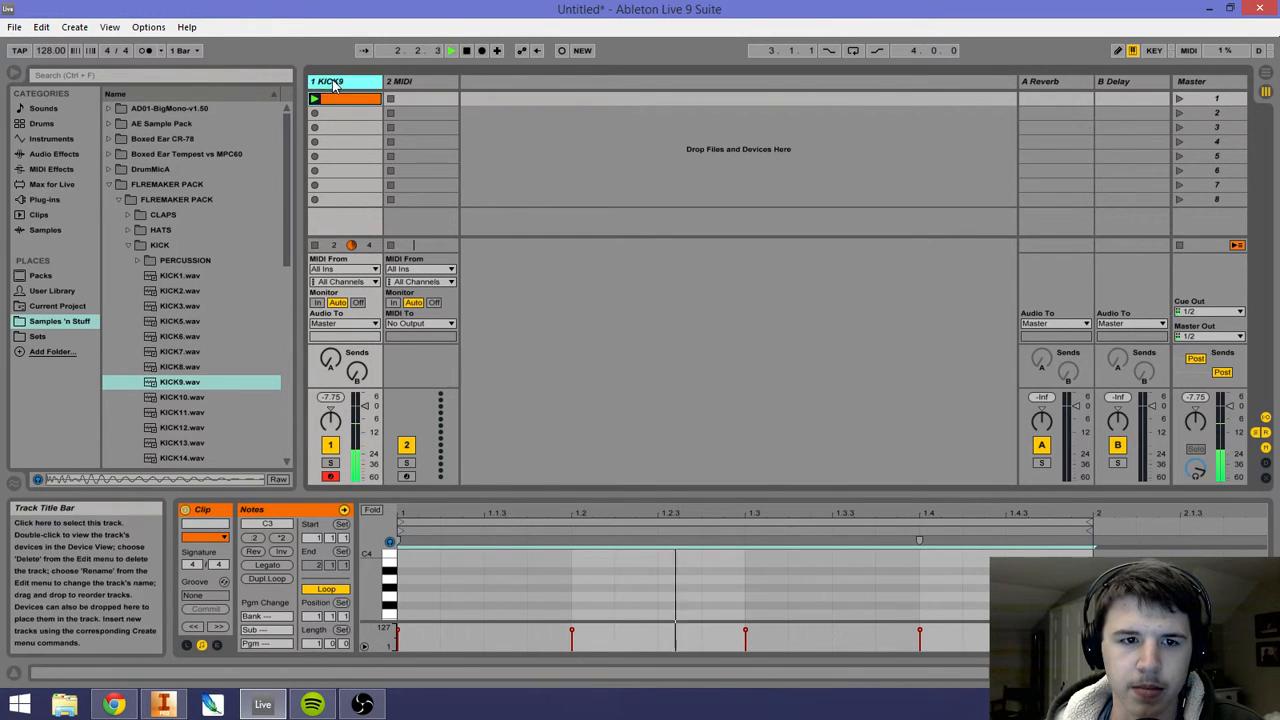
double_click(330, 81)
left_click(748, 542)
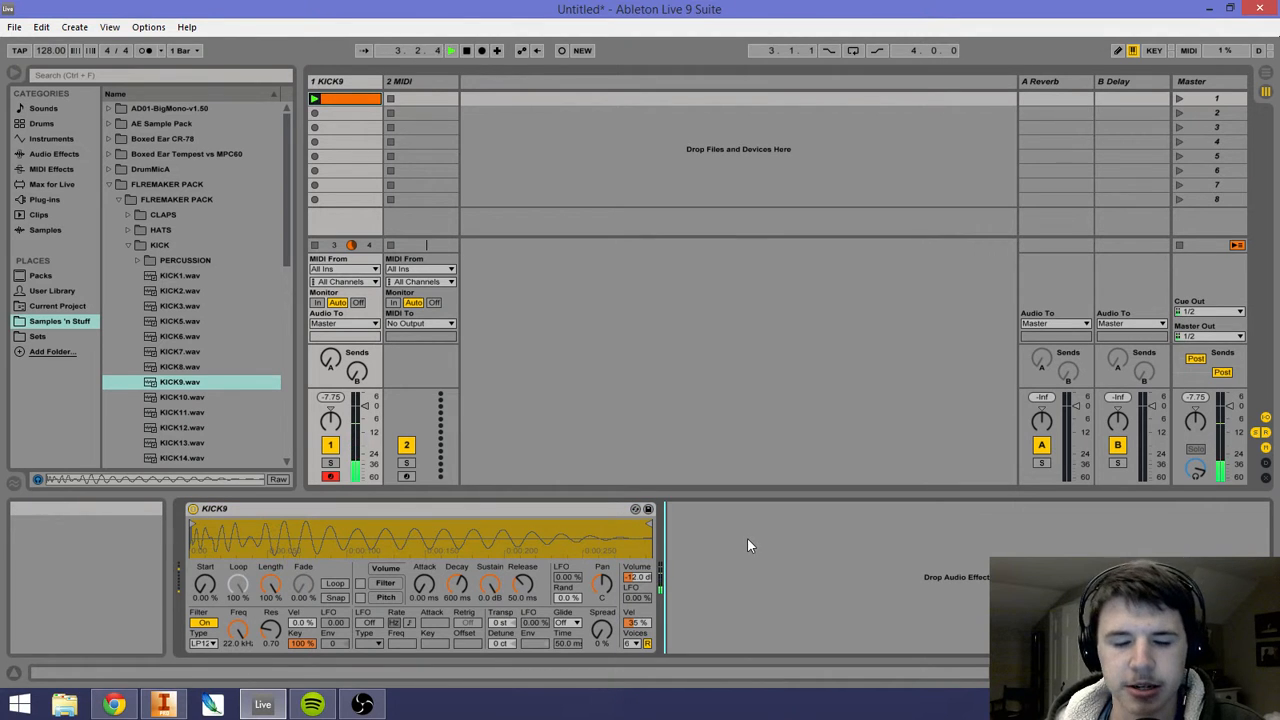
Step: Add the EQ Eight audio effect after Simpler in the KICK9 track's device chain
left_click(111, 186)
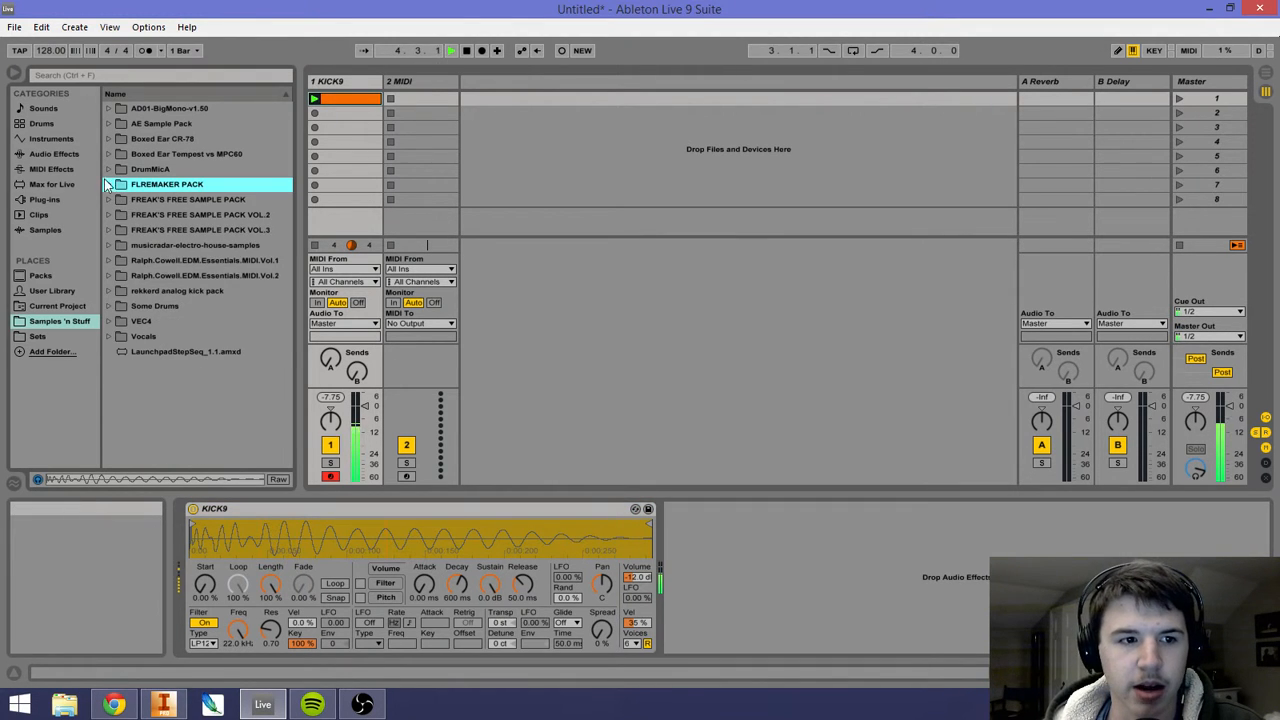
left_click(78, 153)
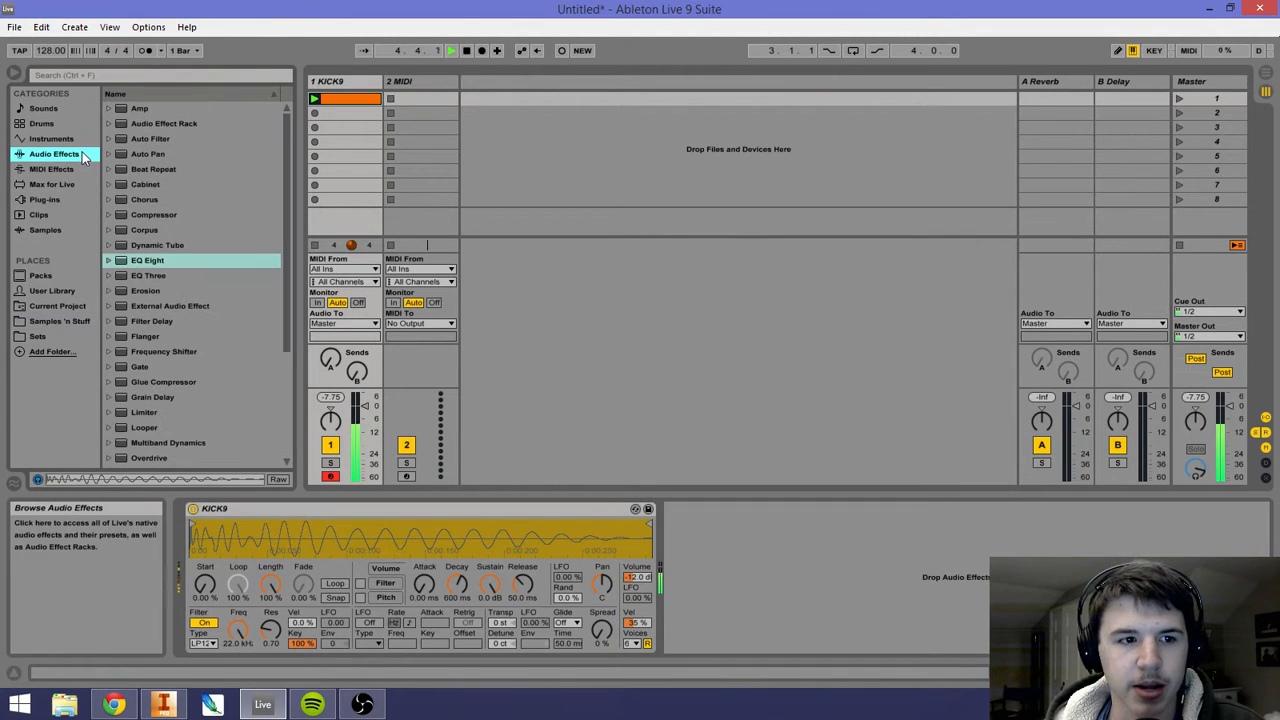
left_click(141, 260)
left_click_drag(141, 262, 716, 547)
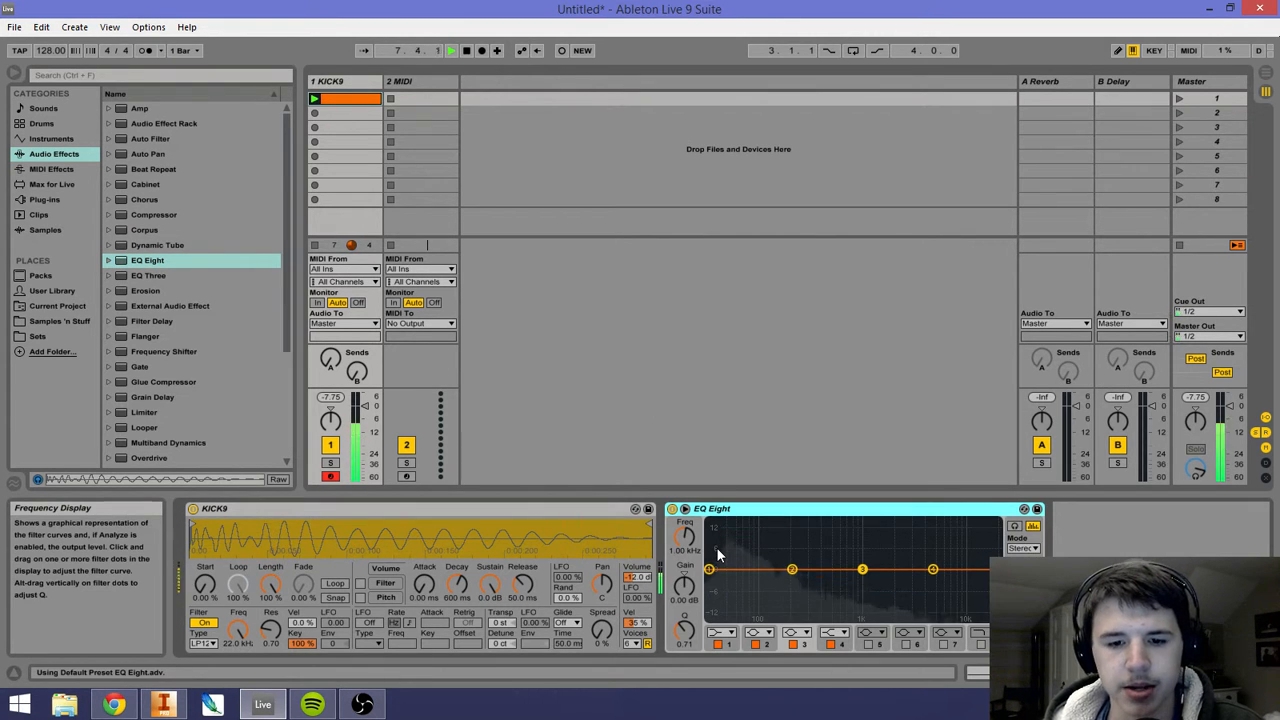
Step: Try switching on EQ Eight's additional filter bands 5 and 6
left_click(866, 644)
left_click(914, 643)
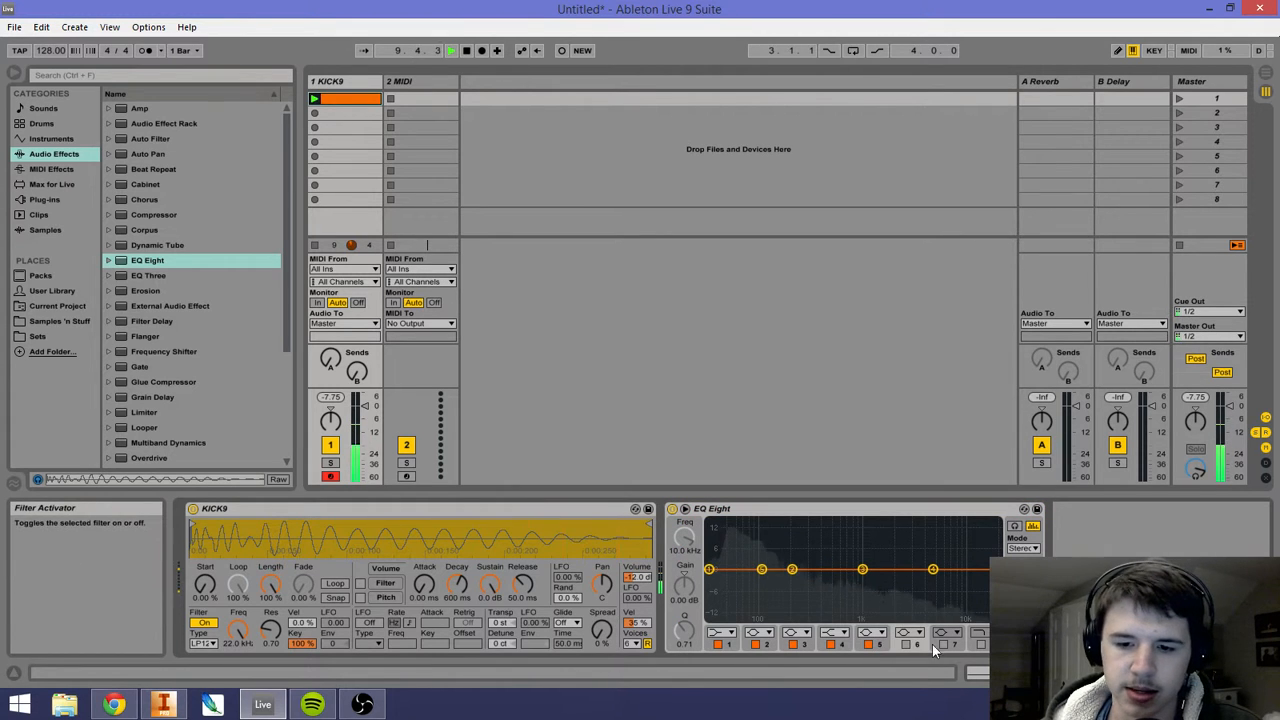
left_click(869, 644)
Step: Try an EQ Eight band 3 boost at about 13.7 kHz, and settle the band at about 474 Hz with a 15 dB cut
left_click(863, 570)
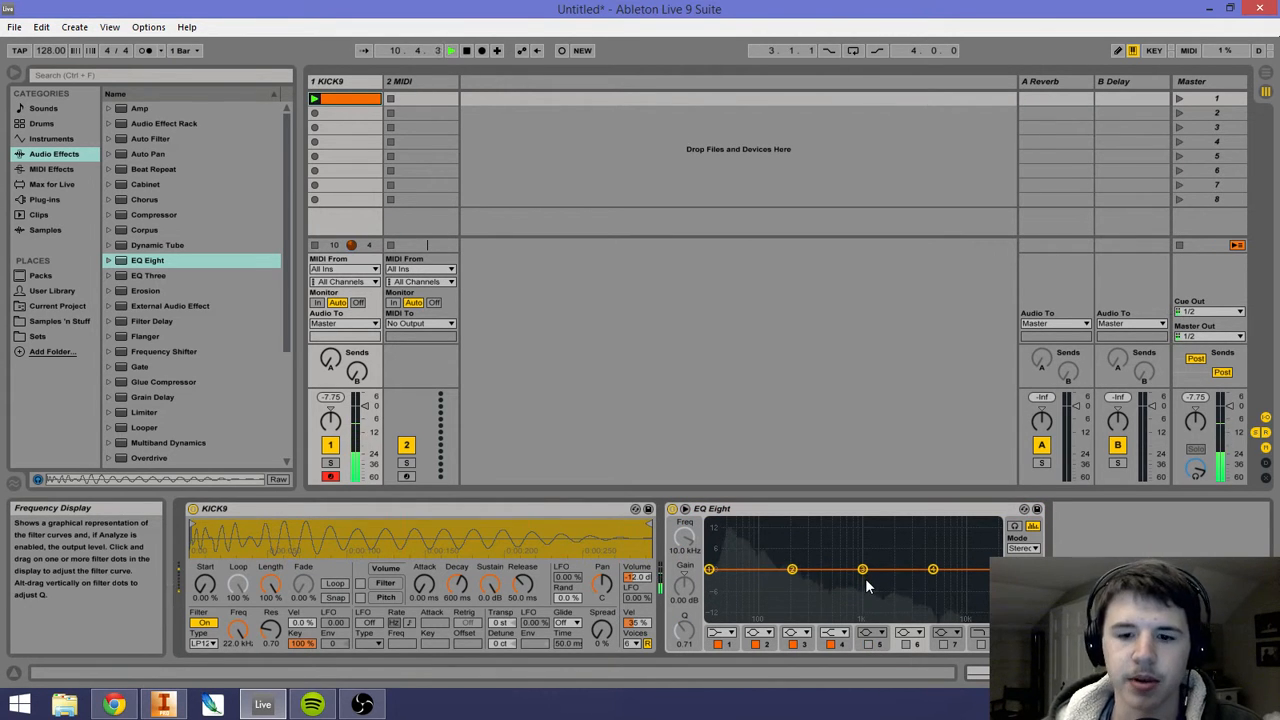
left_click_drag(863, 570, 977, 523)
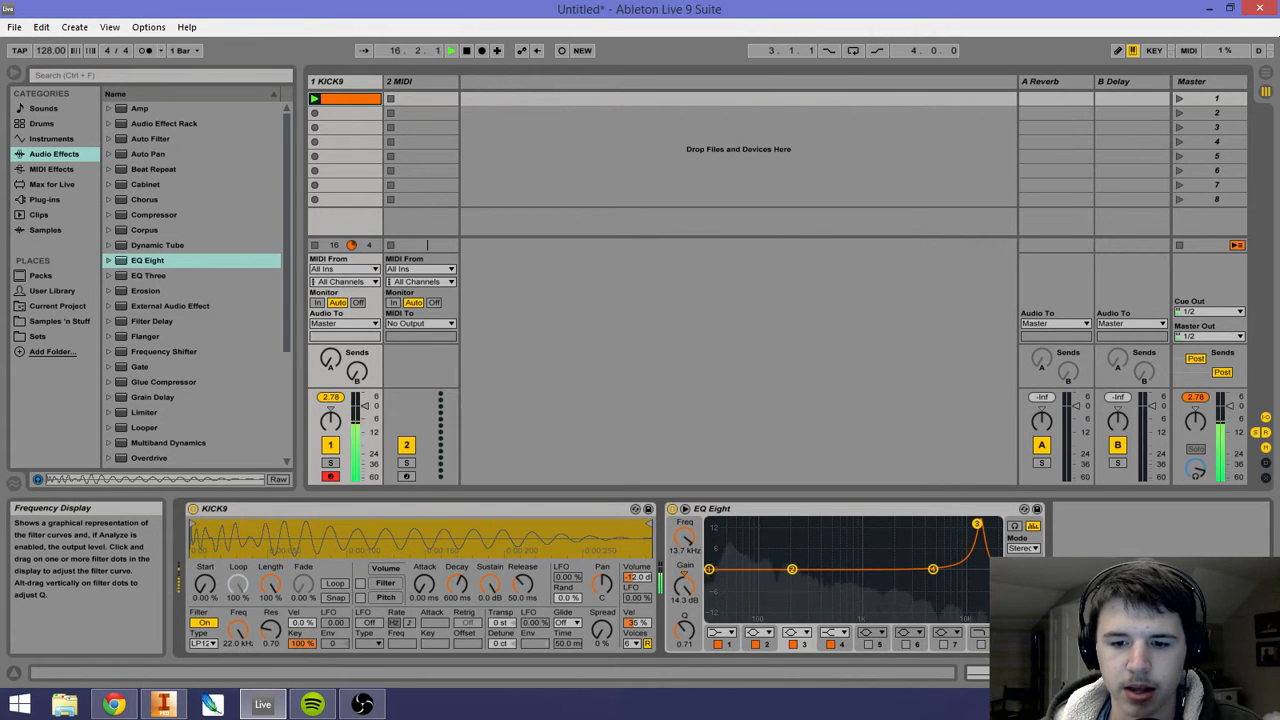
left_click_drag(977, 523, 829, 618)
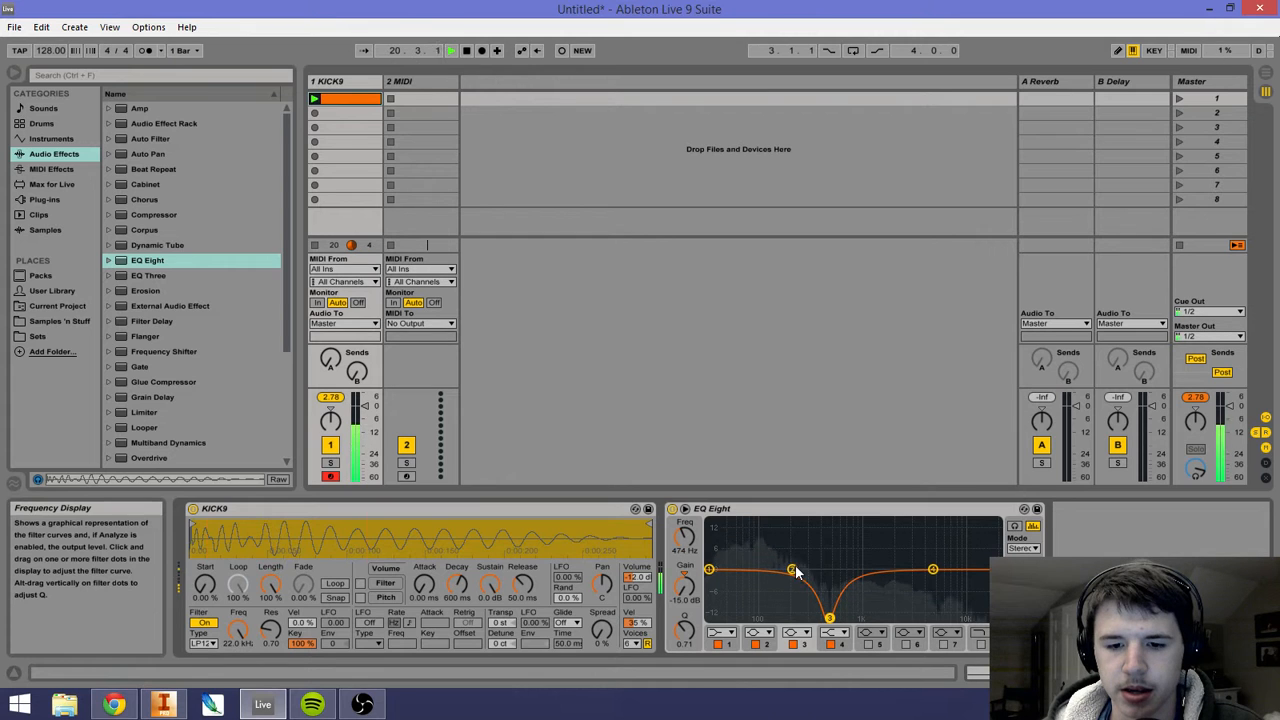
Step: Cut EQ Eight's band 2 to about -4.83 dB at 915 Hz, raise band 4 to about 2.60 dB at 5.29 kHz, and stop playback
left_click_drag(793, 570, 854, 584)
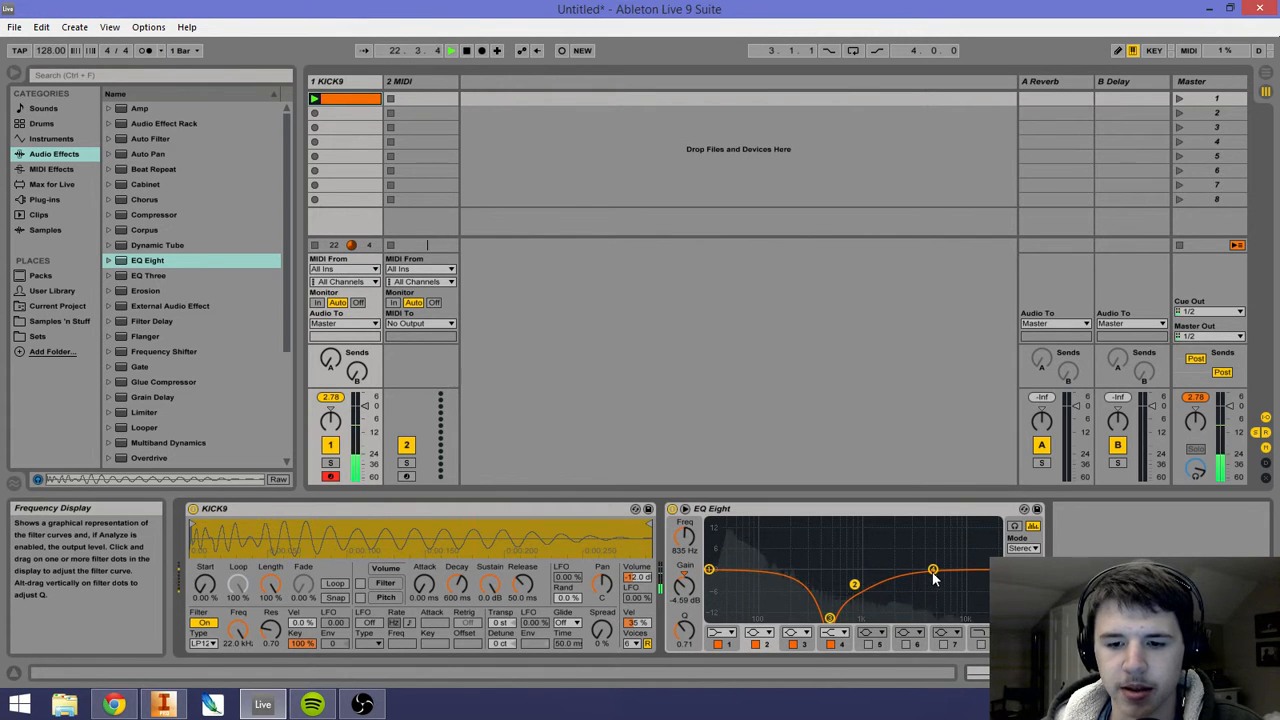
left_click_drag(932, 569, 934, 563)
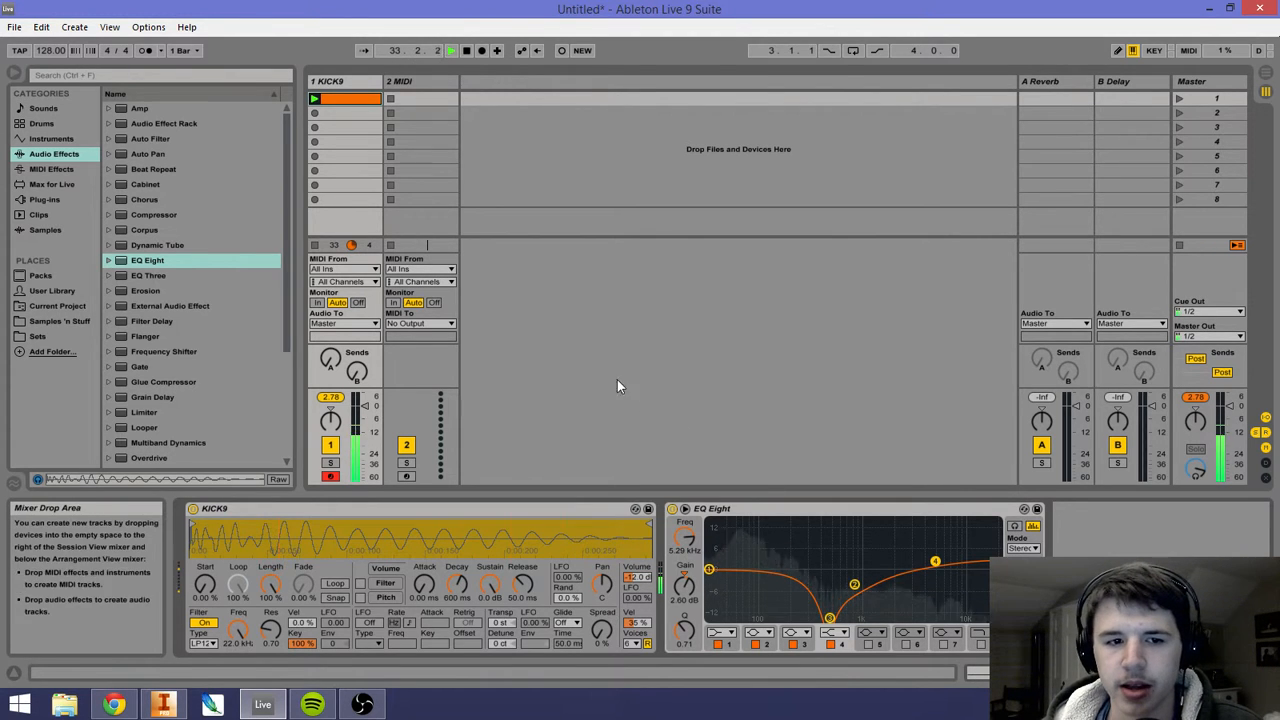
left_click(467, 51)
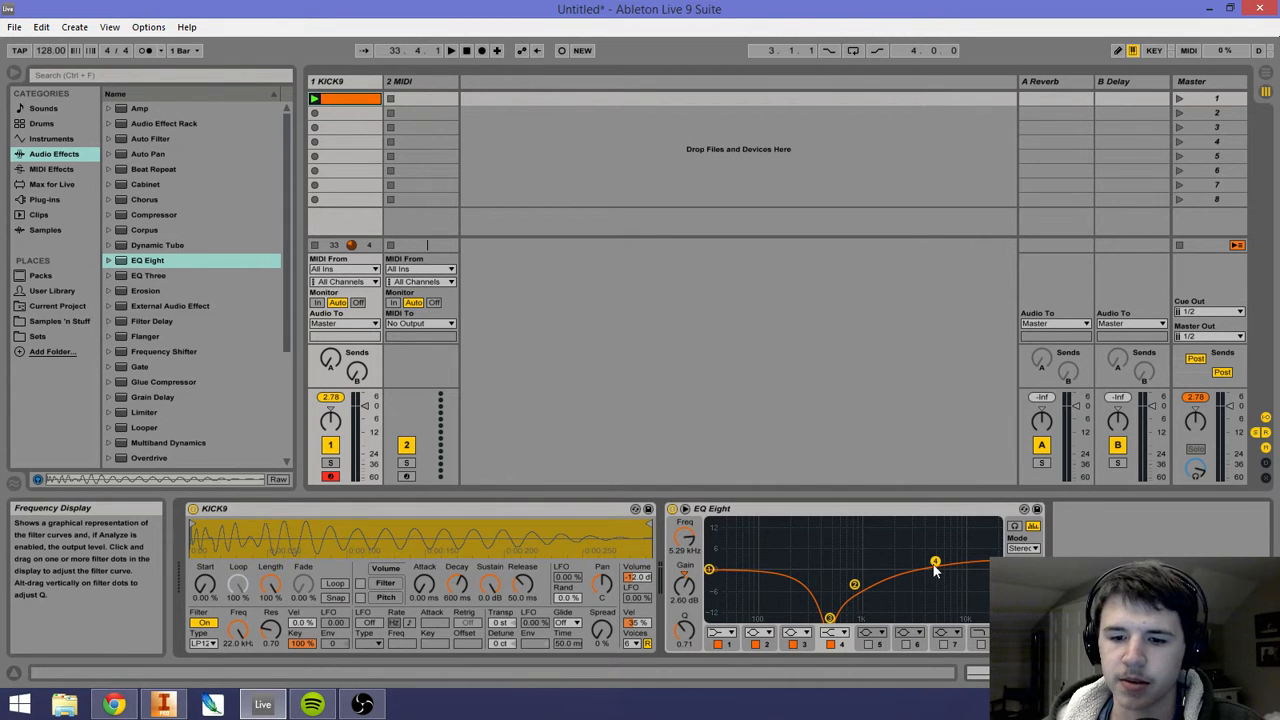
left_click(938, 646)
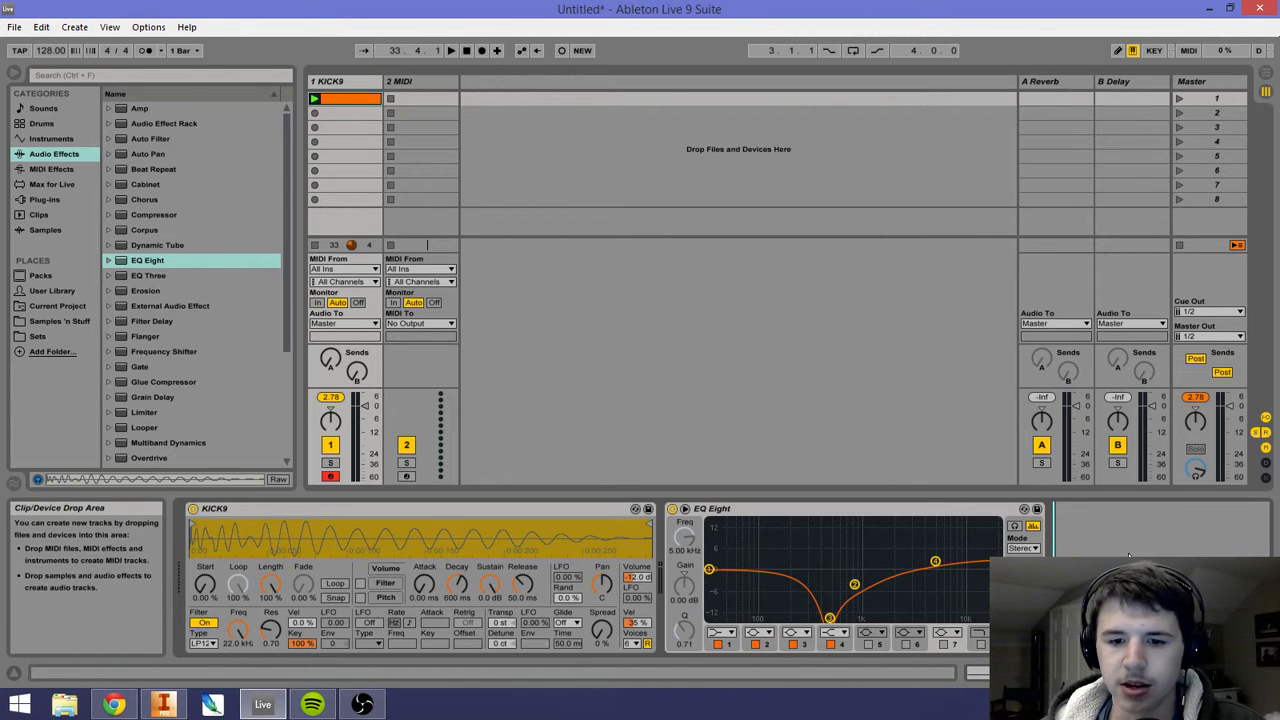
left_click_drag(854, 584, 858, 585)
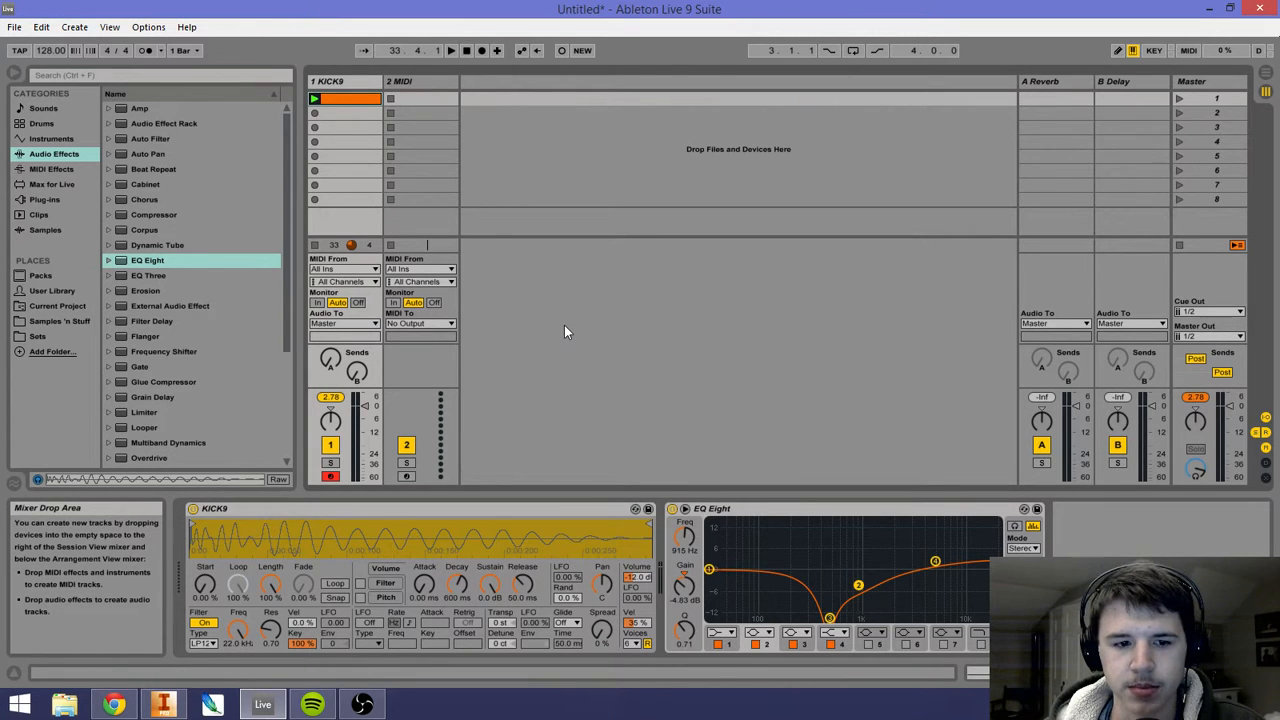
Step: Rename the KICK9 track as Kick
left_click(357, 78)
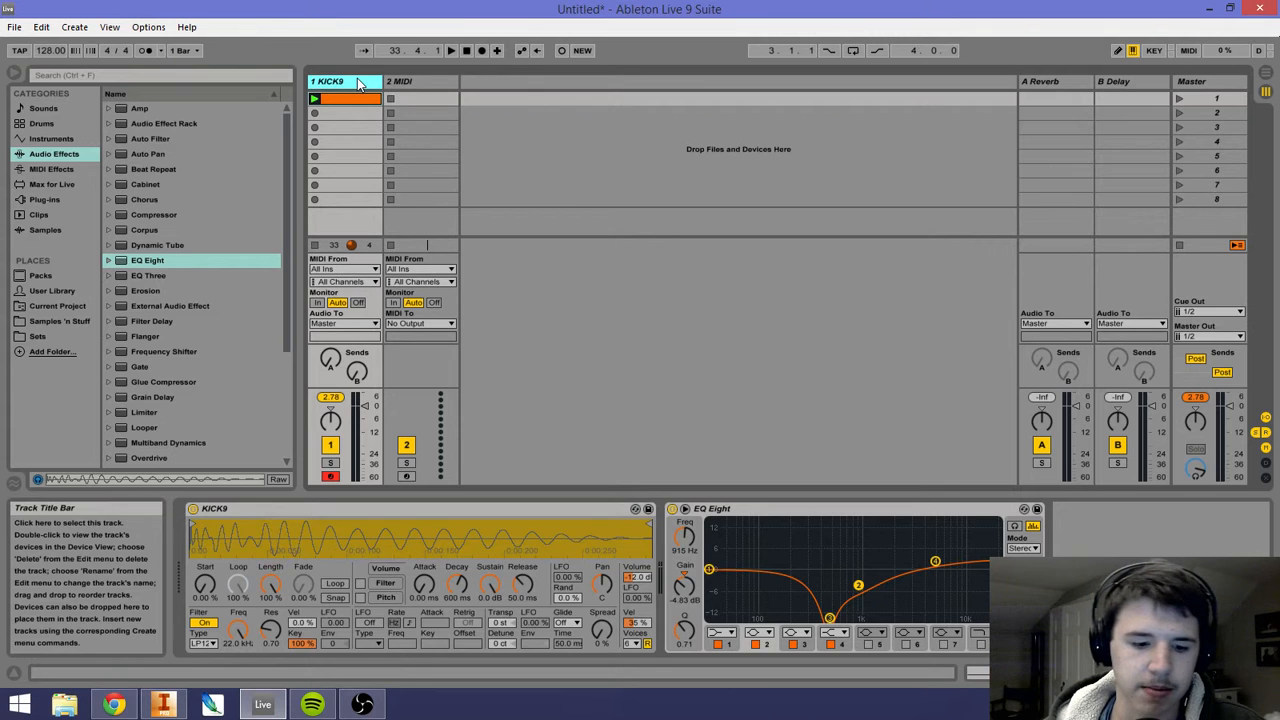
key("ctrl+r")
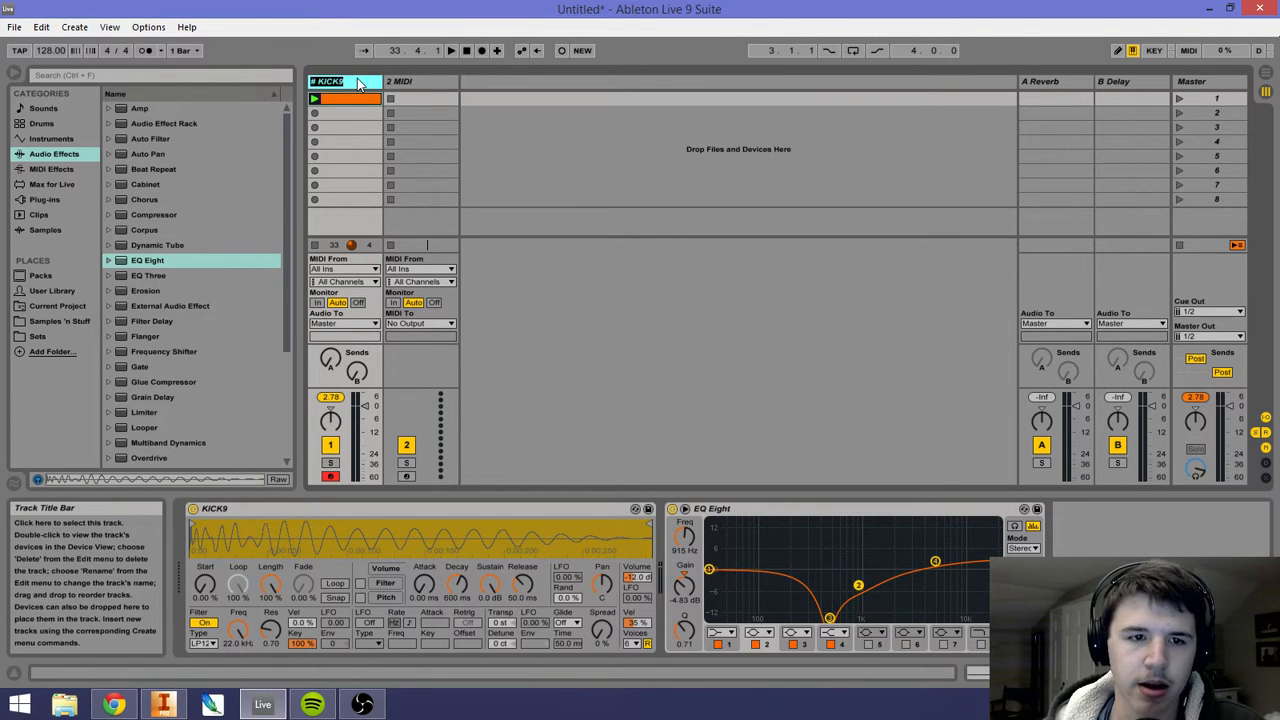
type("K")
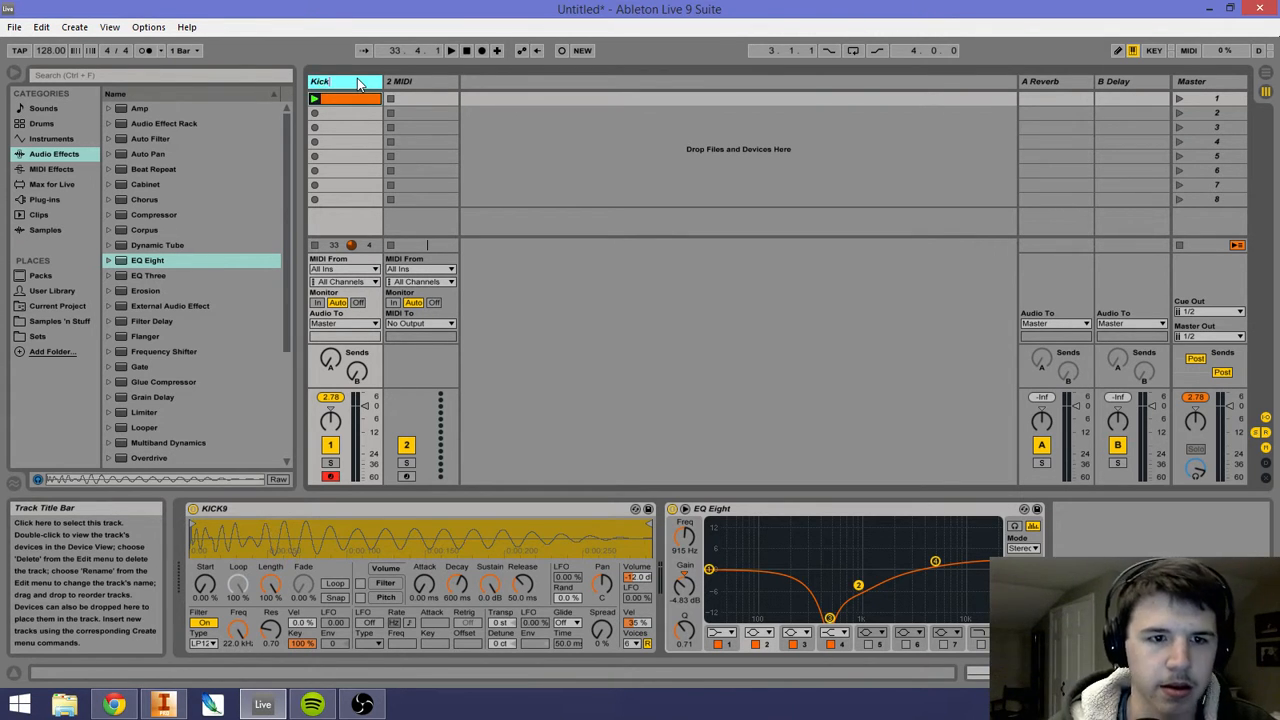
type("ick")
key("Return")
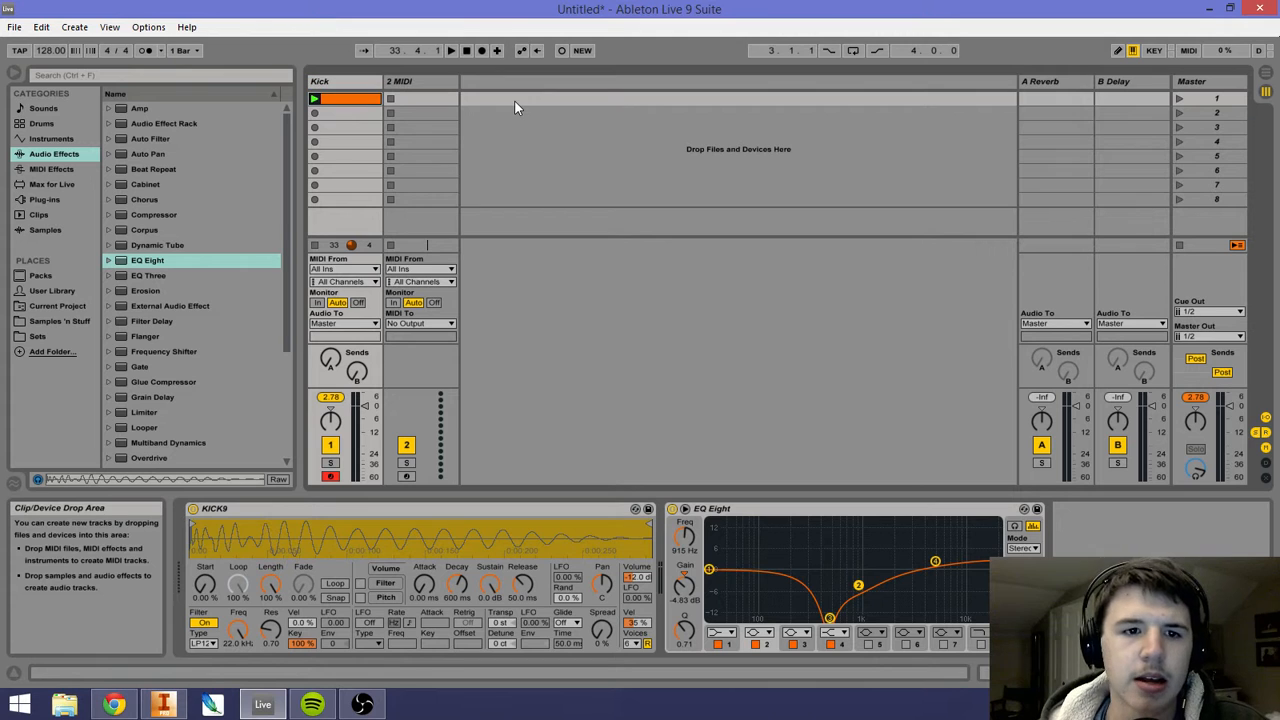
Step: Load an empty Simpler instrument onto the second MIDI track
left_click(442, 81)
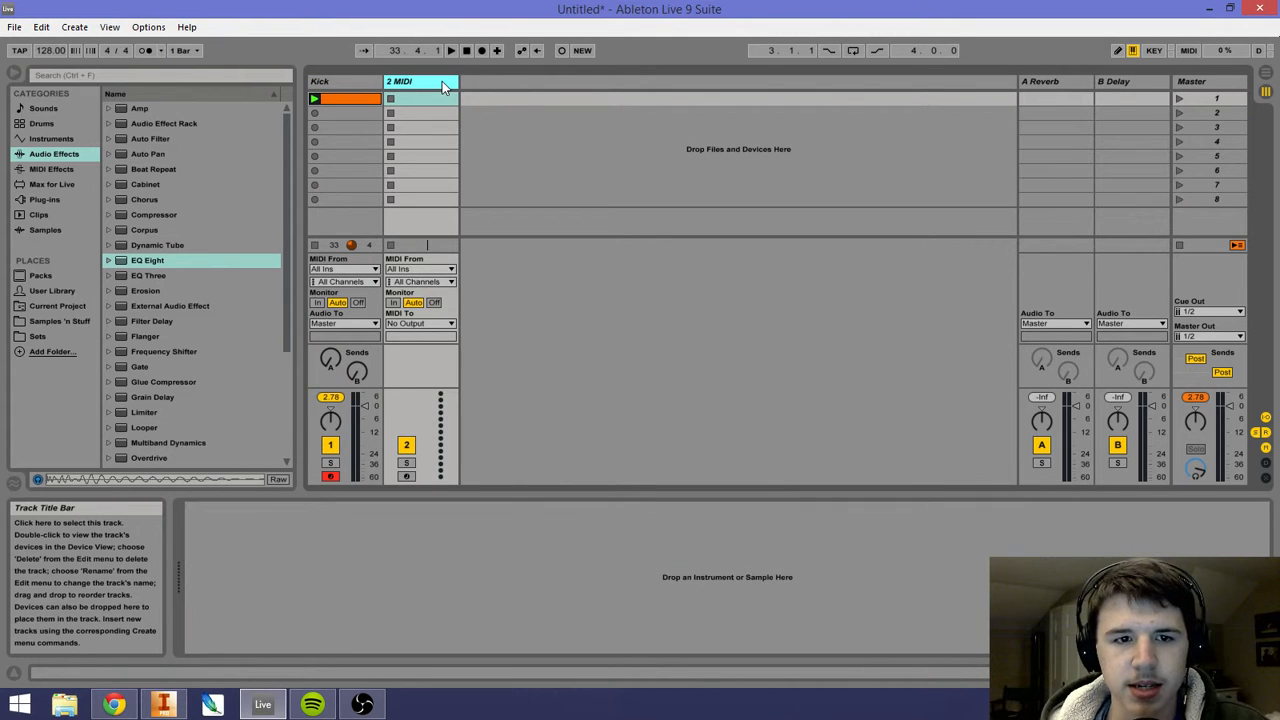
left_click(72, 139)
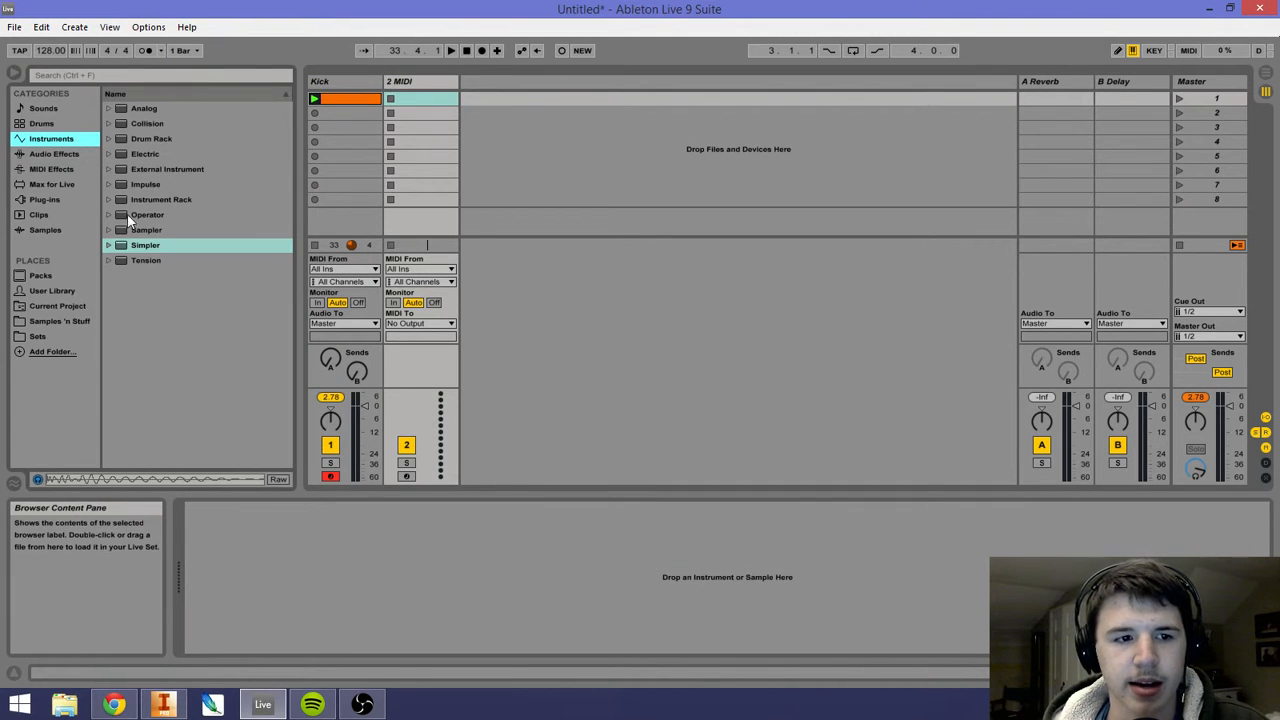
left_click_drag(128, 244, 428, 80)
left_click(766, 596)
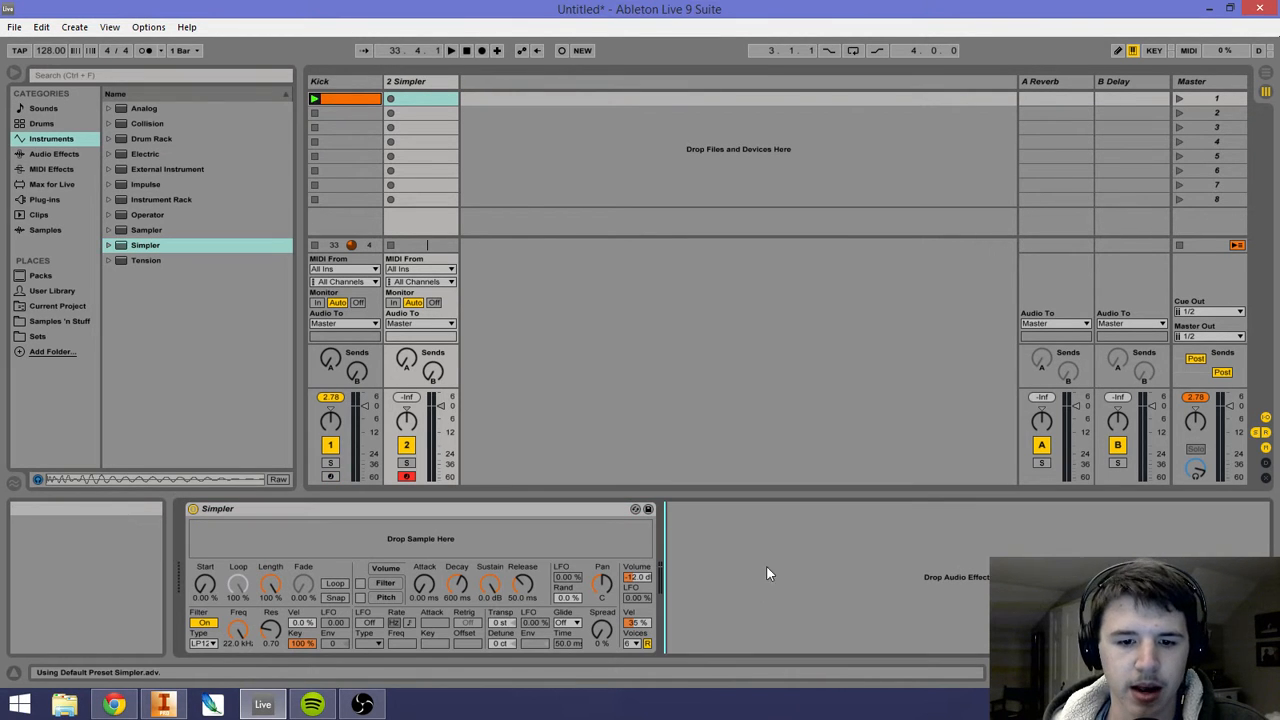
Step: Browse the FLREMAKER PACK and VEC4 folders in Samples 'n Stuff for a sample for the second track
left_click(76, 322)
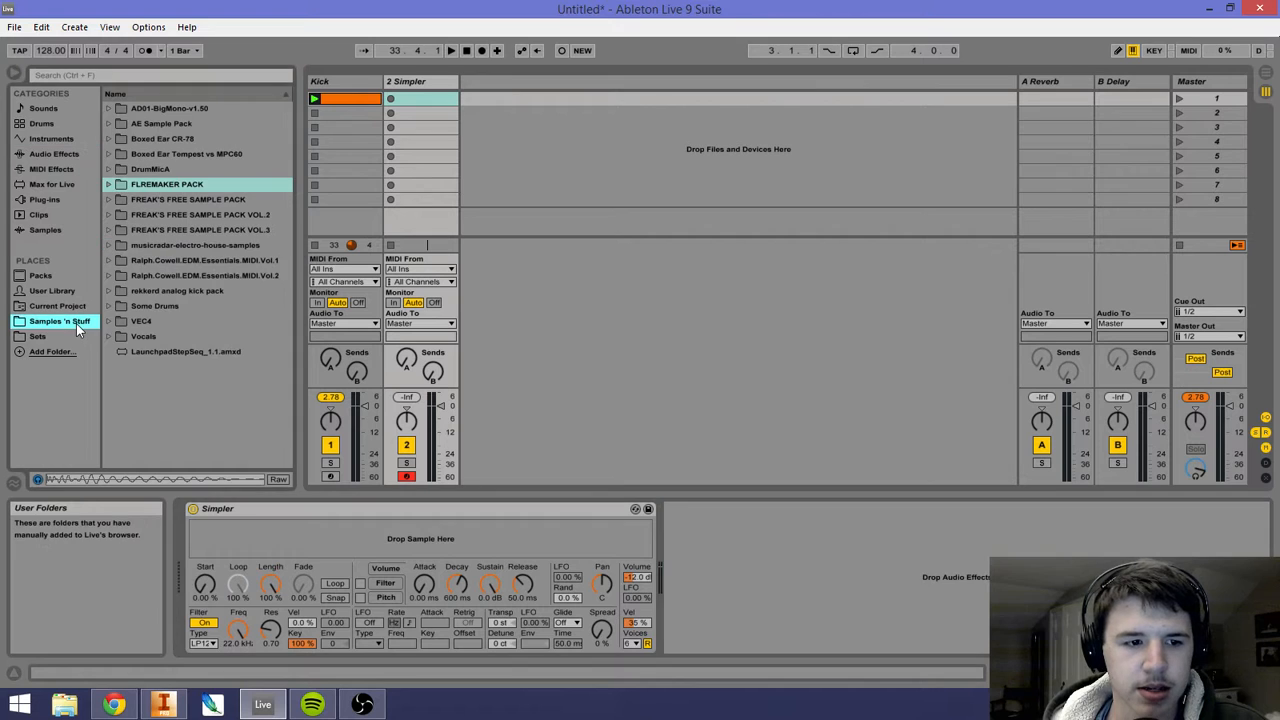
left_click(109, 185)
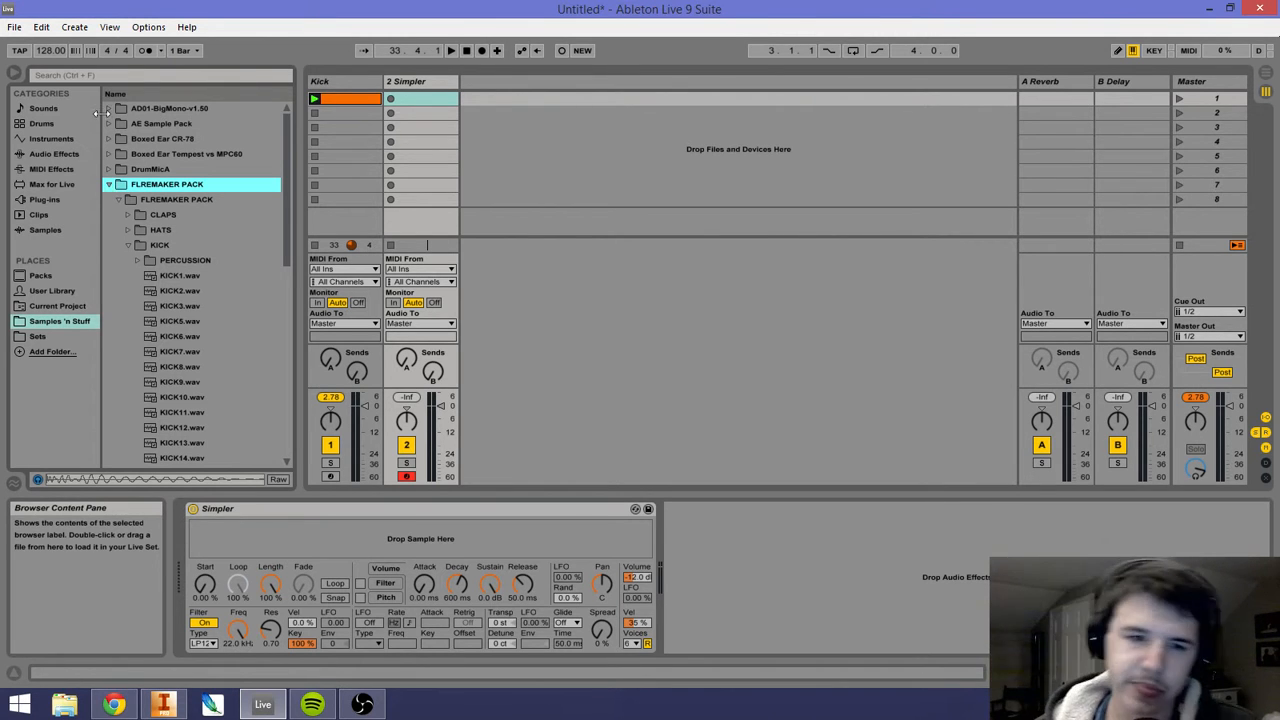
left_click(124, 246)
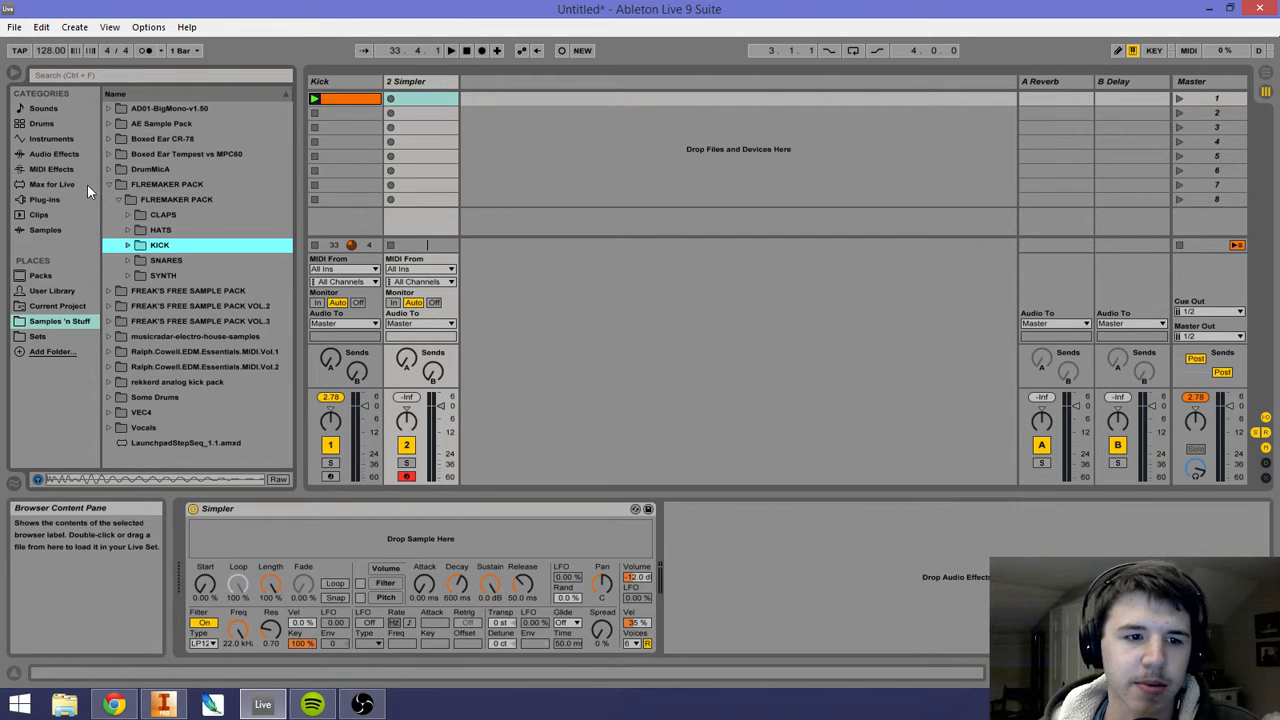
left_click(159, 184)
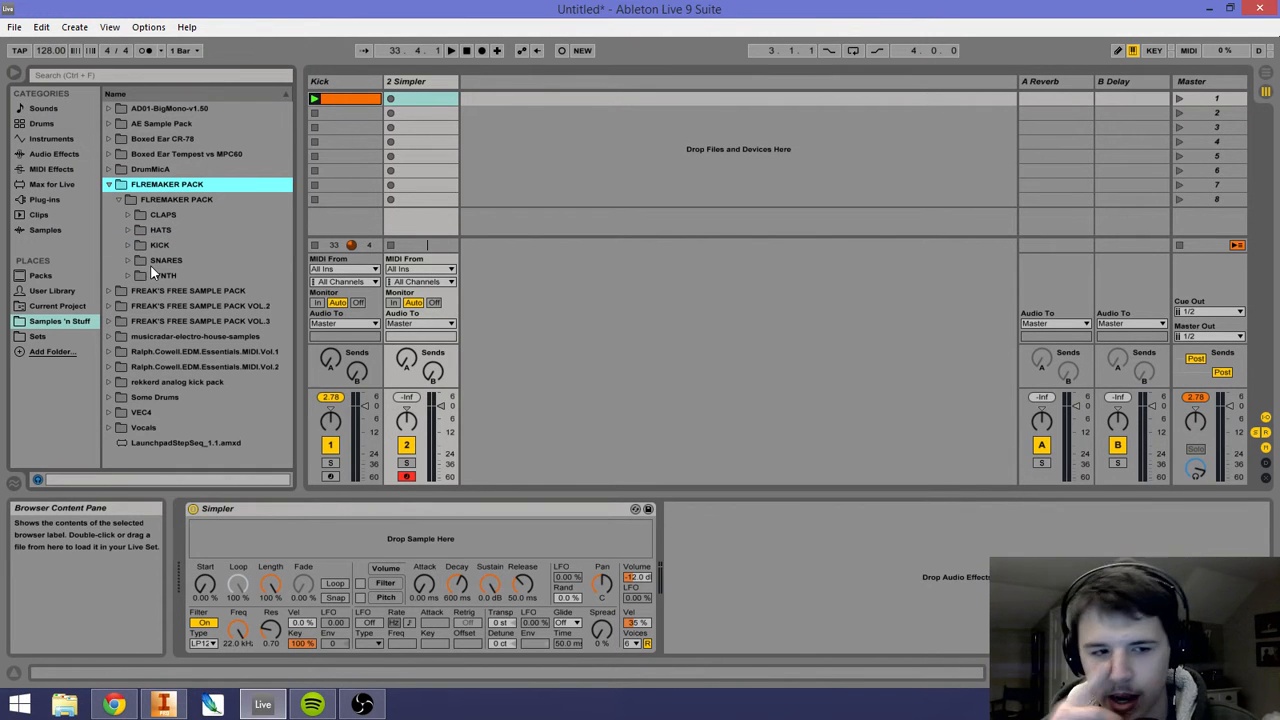
left_click(111, 411)
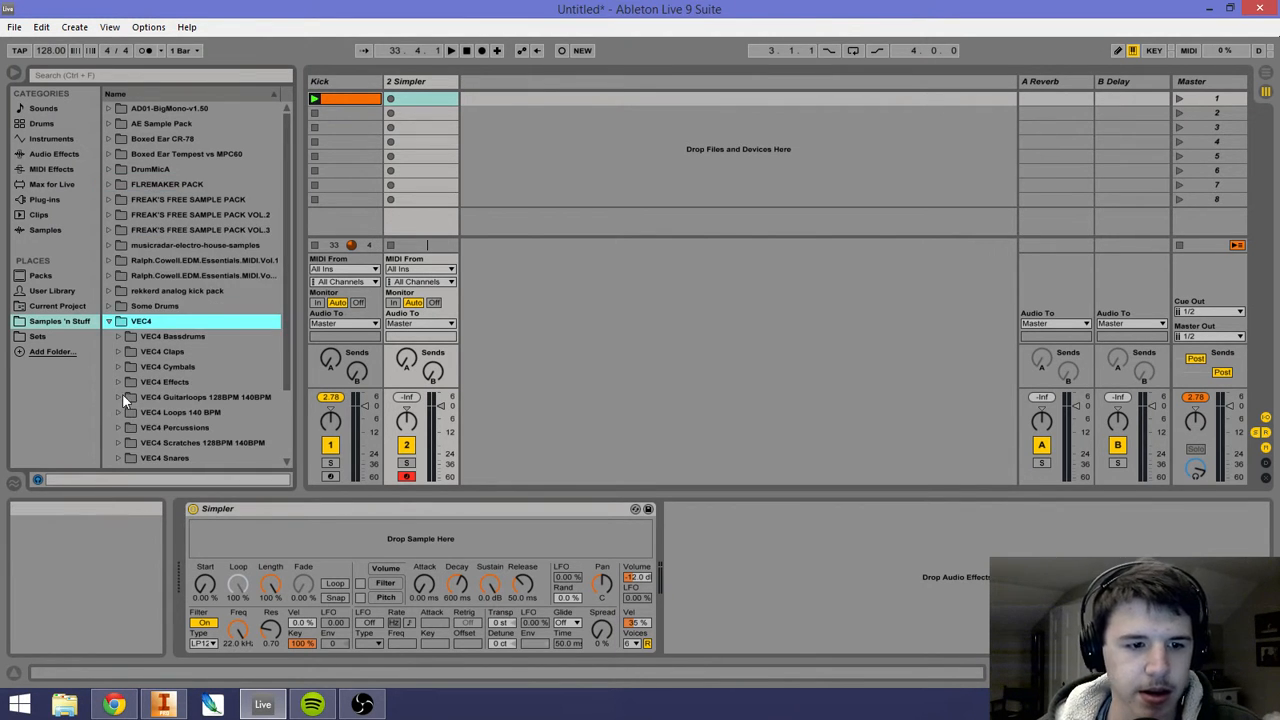
scroll(120, 347, "down", 3)
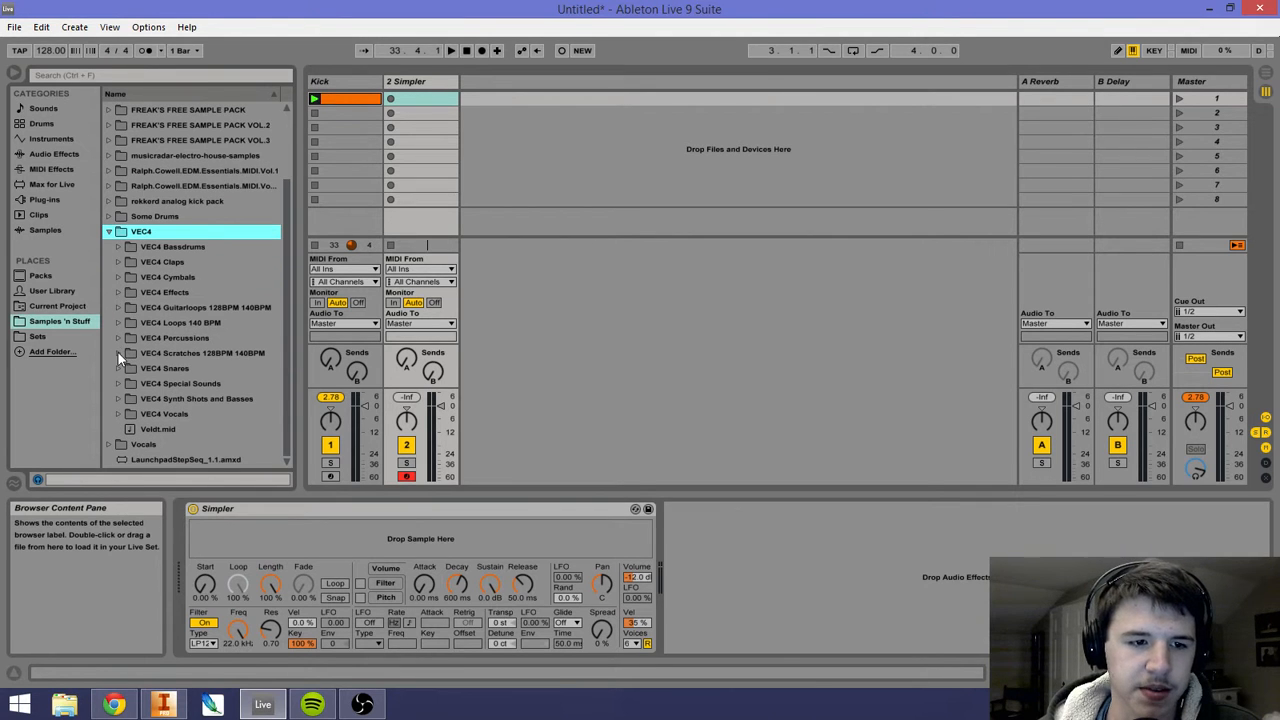
Step: Search the Samples category of the browser for "snare"
left_click(51, 138)
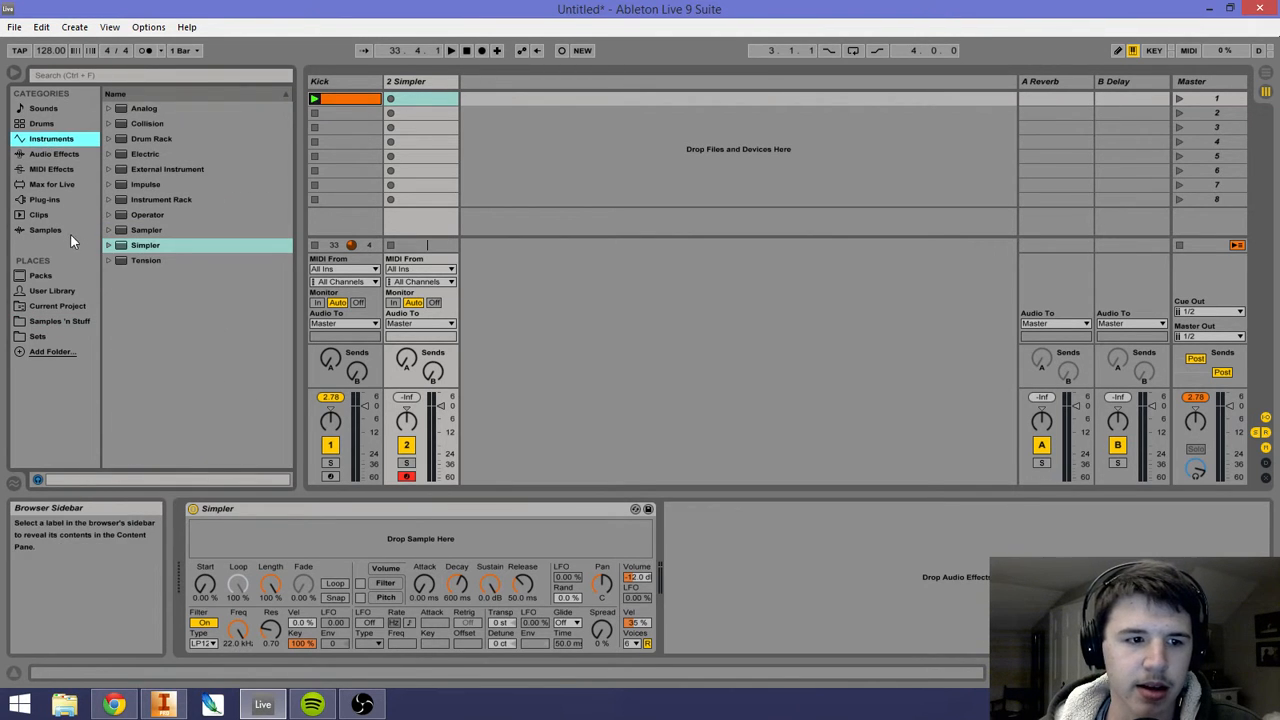
left_click(62, 231)
left_click(179, 76)
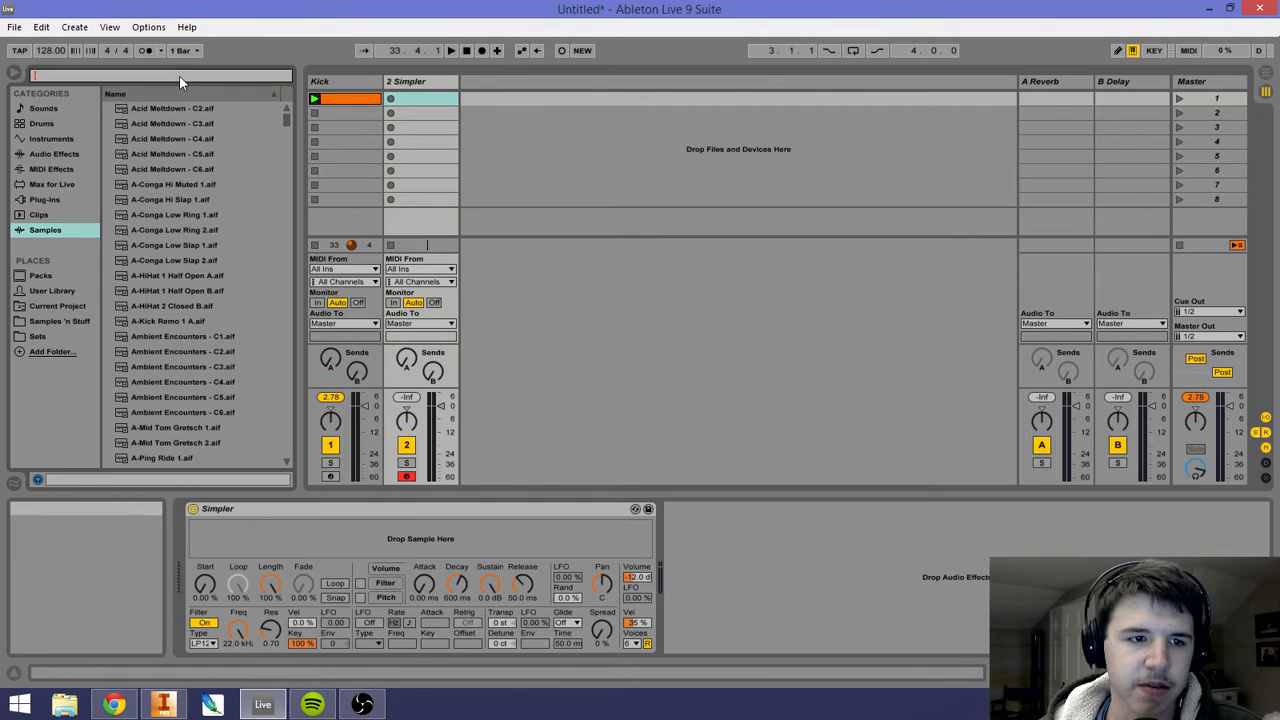
type("snares")
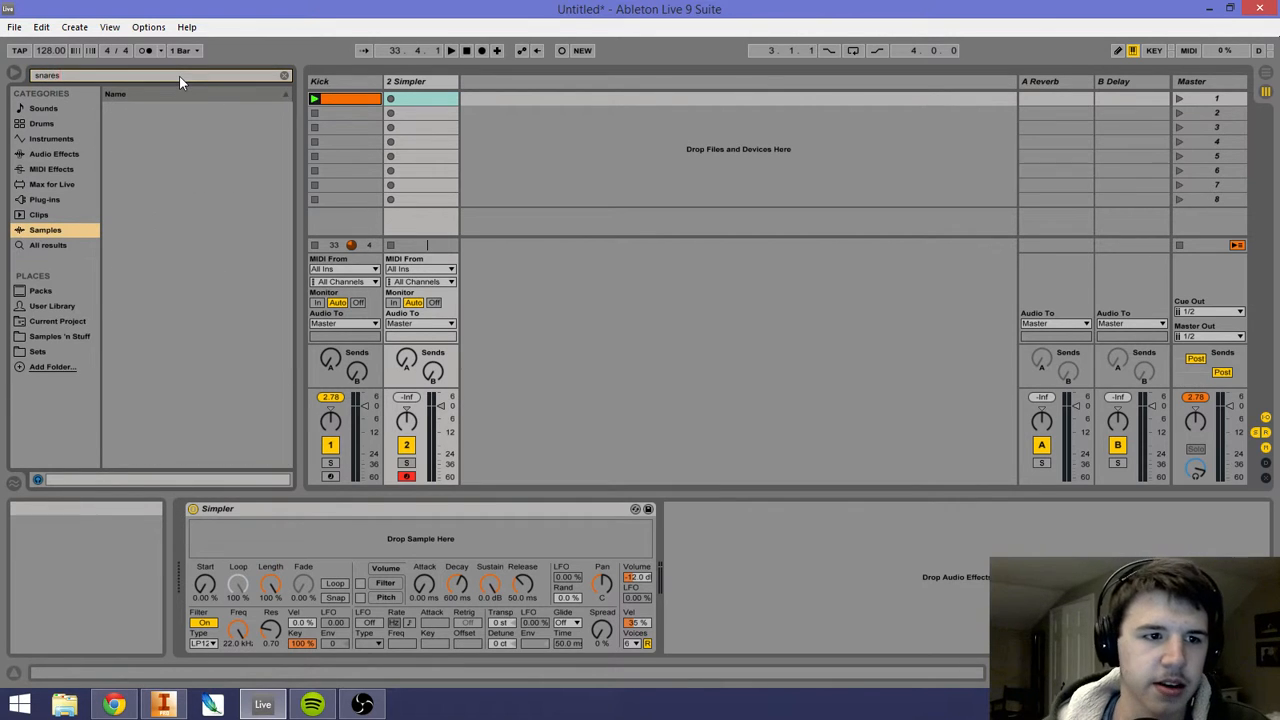
key("BackSpace")
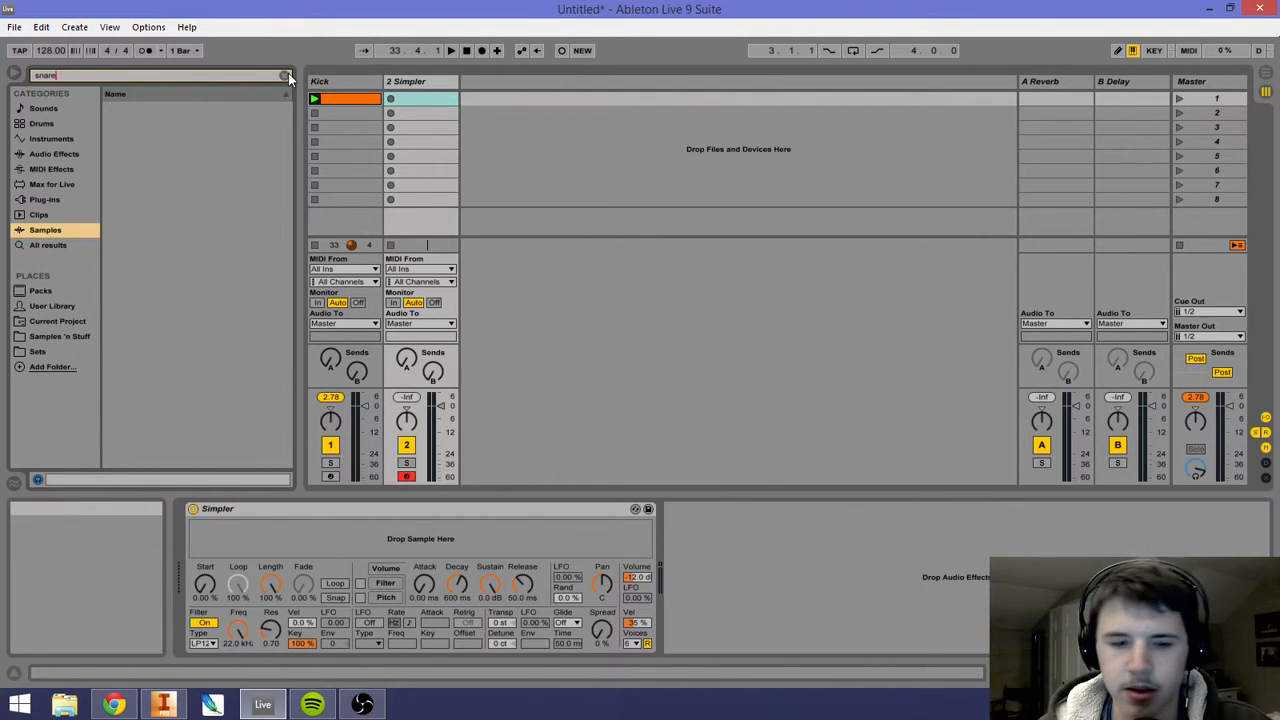
Step: Audition the snare samples from A-Snare Leedy 1 A onward and load Snare-LD.aif into the second track's Simpler
left_click(178, 121)
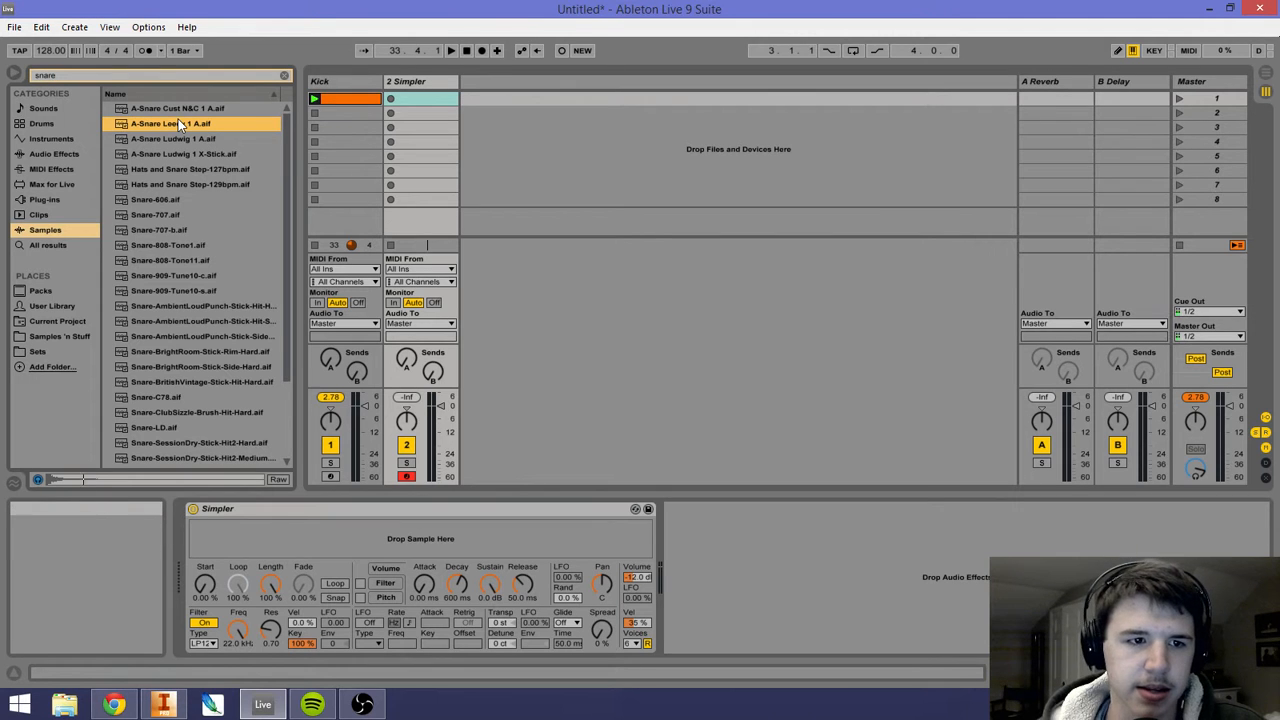
key("Down")
key("Down")
key("Down")
key("Down")
key("Down")
key("Down")
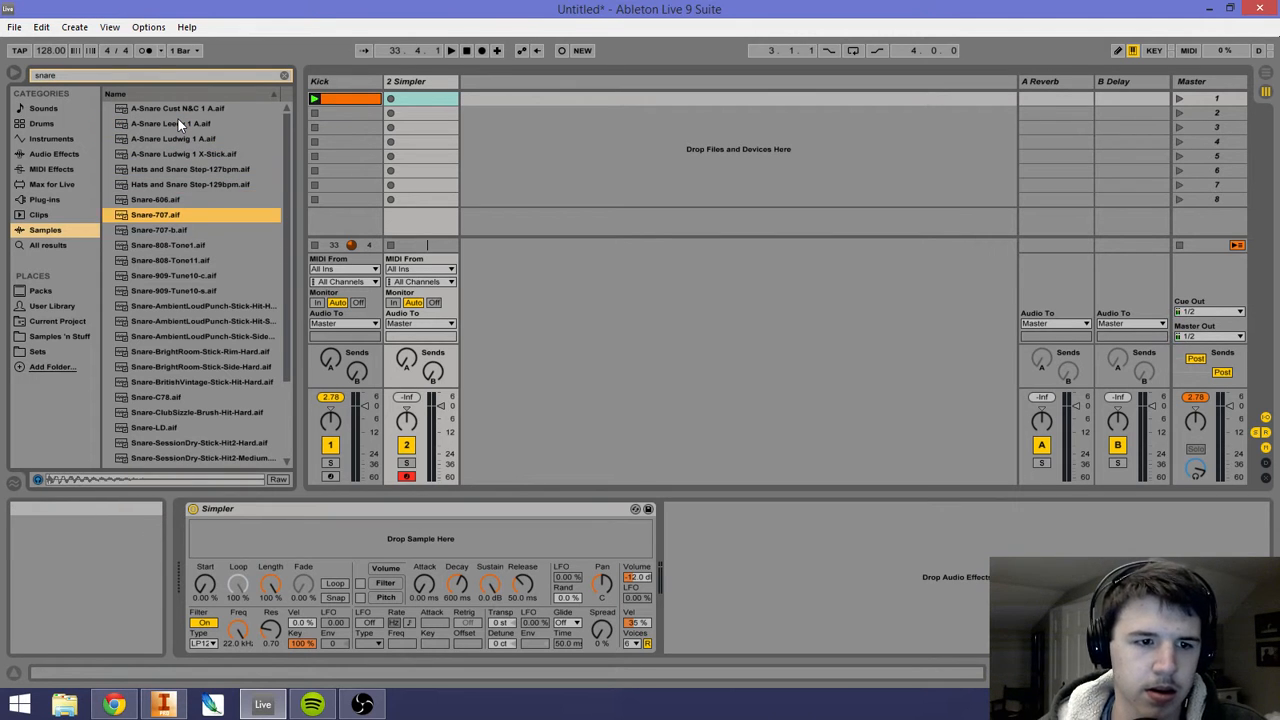
left_click(185, 247)
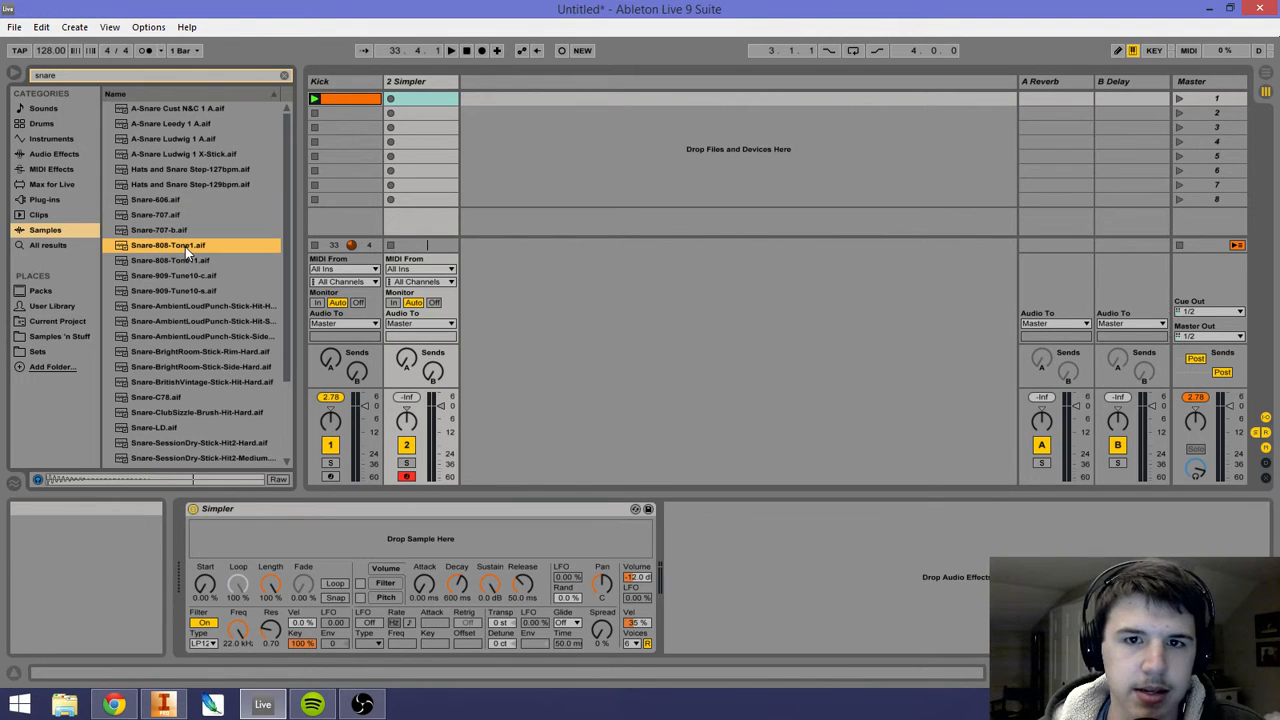
key("Down")
key("Down")
key("Down")
key("Down")
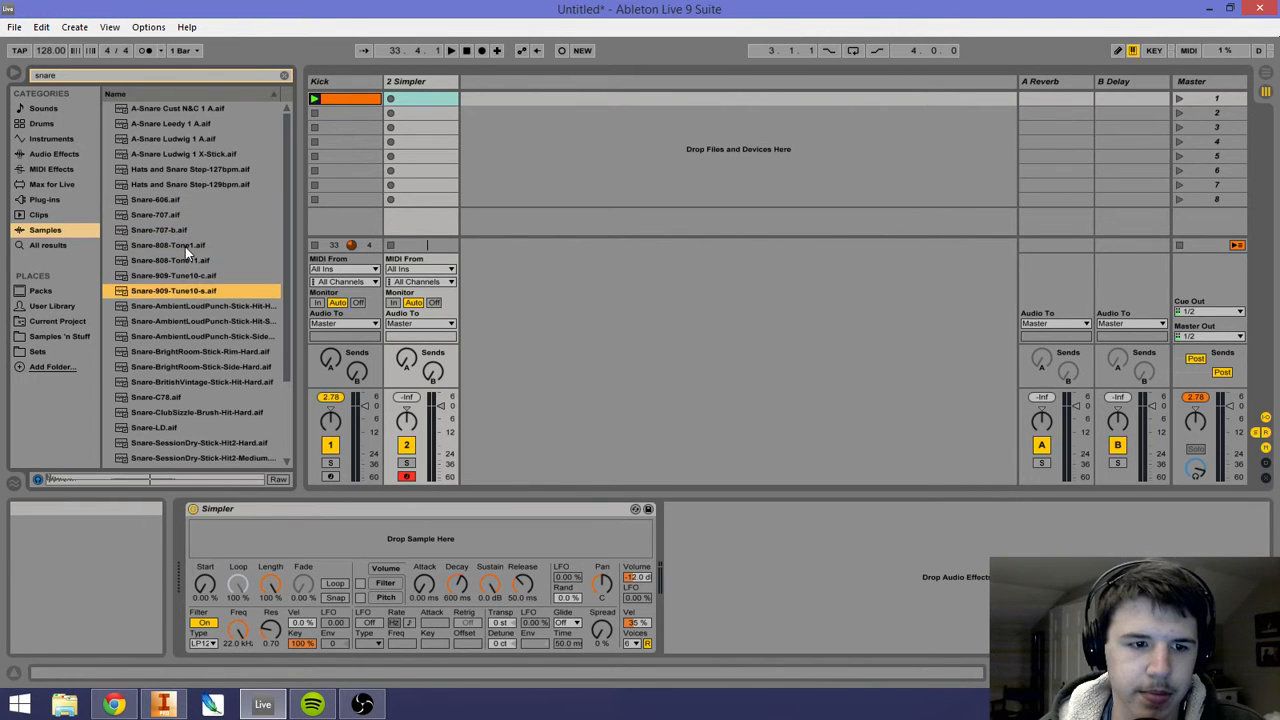
key("Down")
key("Down")
key("Down")
key("Down")
key("Down")
key("Down")
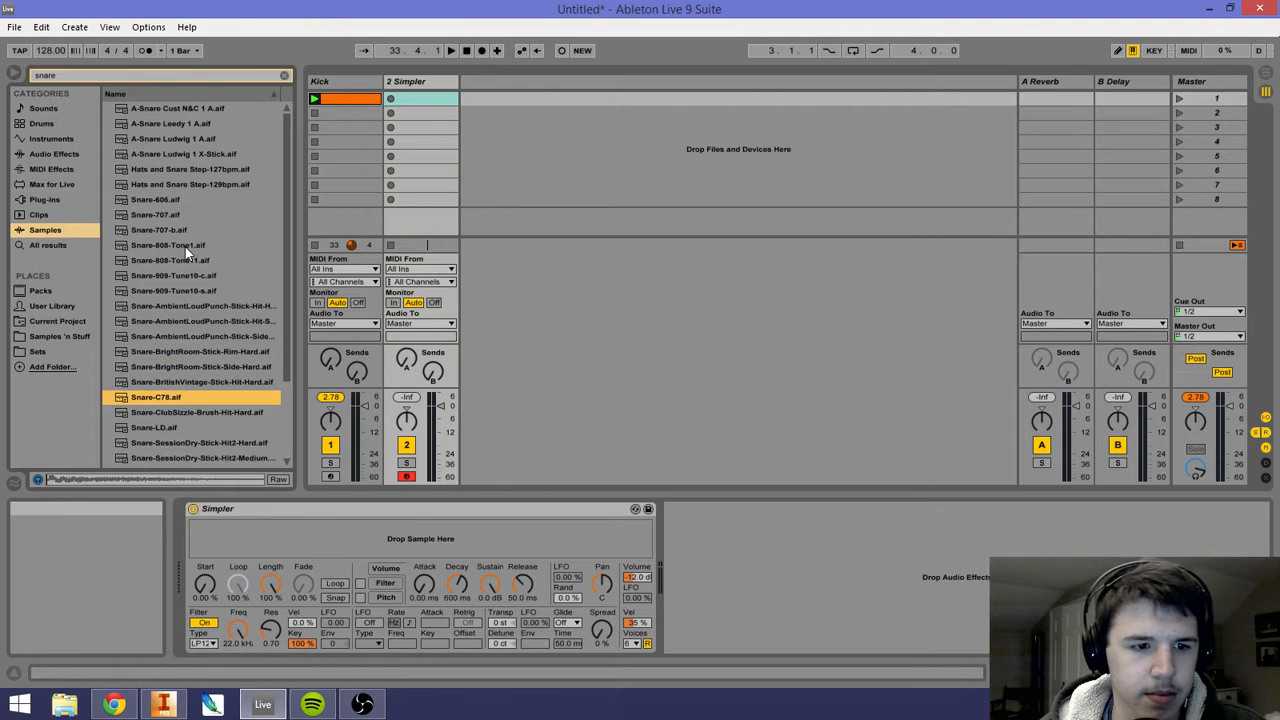
key("Down")
key("Down")
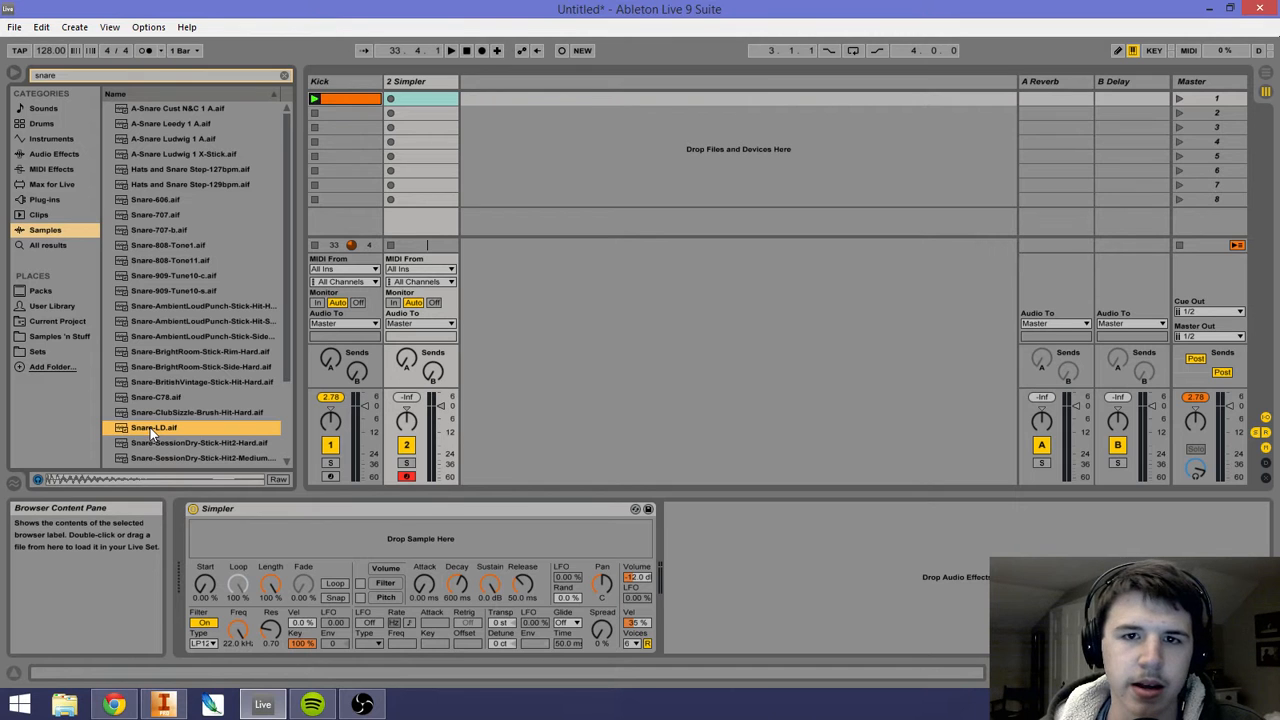
left_click_drag(147, 426, 280, 535)
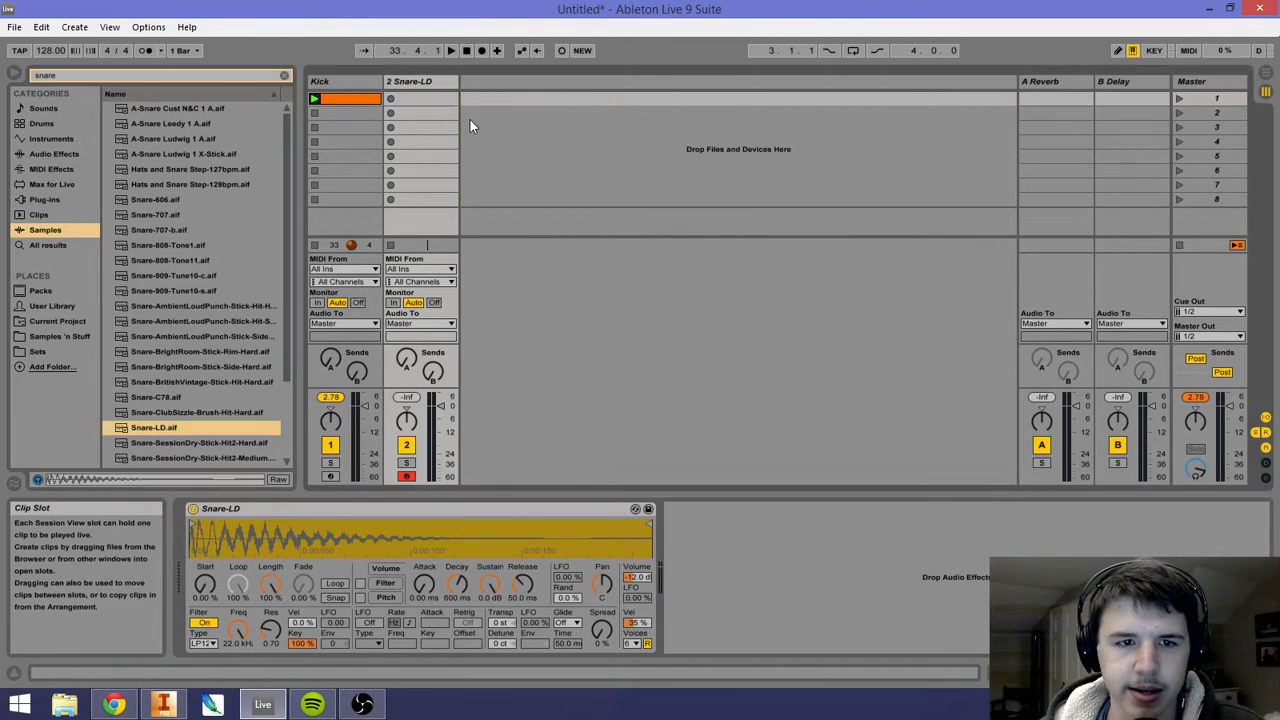
Step: Create a MIDI clip in the Snare-LD track's first slot and add a one-beat C3 note on beat 1.2
left_click(440, 104)
double_click(440, 104)
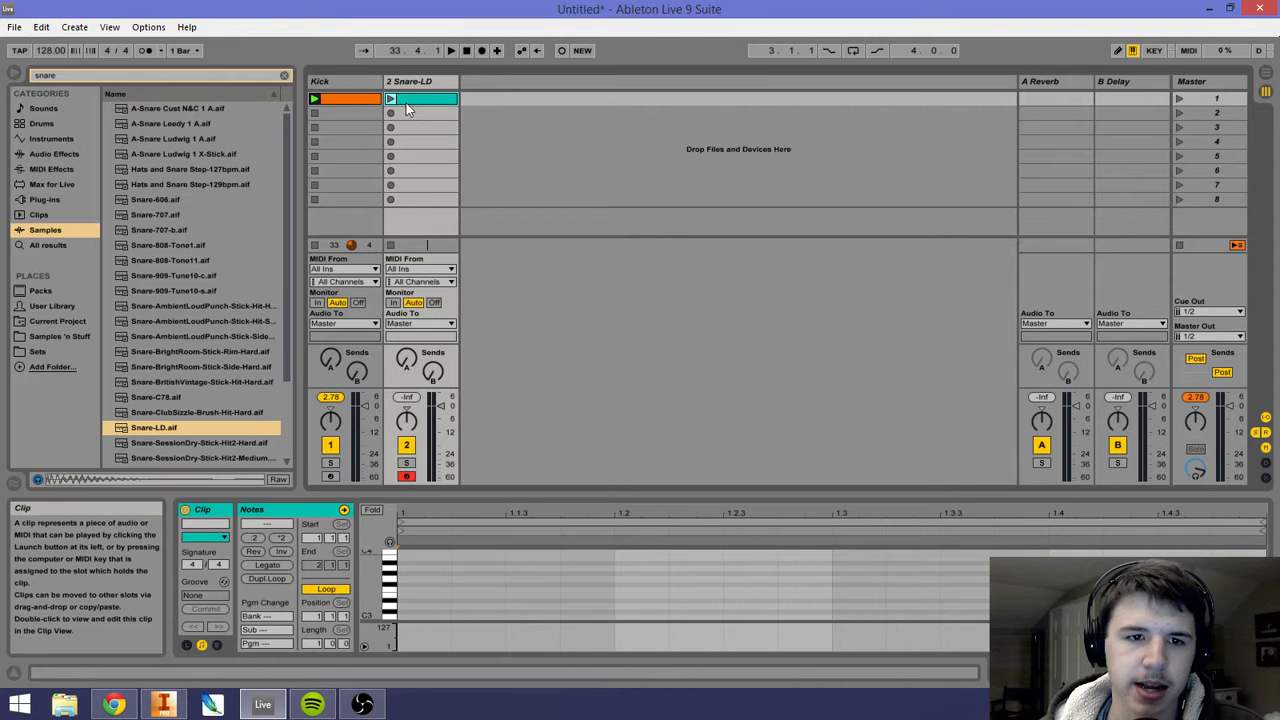
double_click(645, 617)
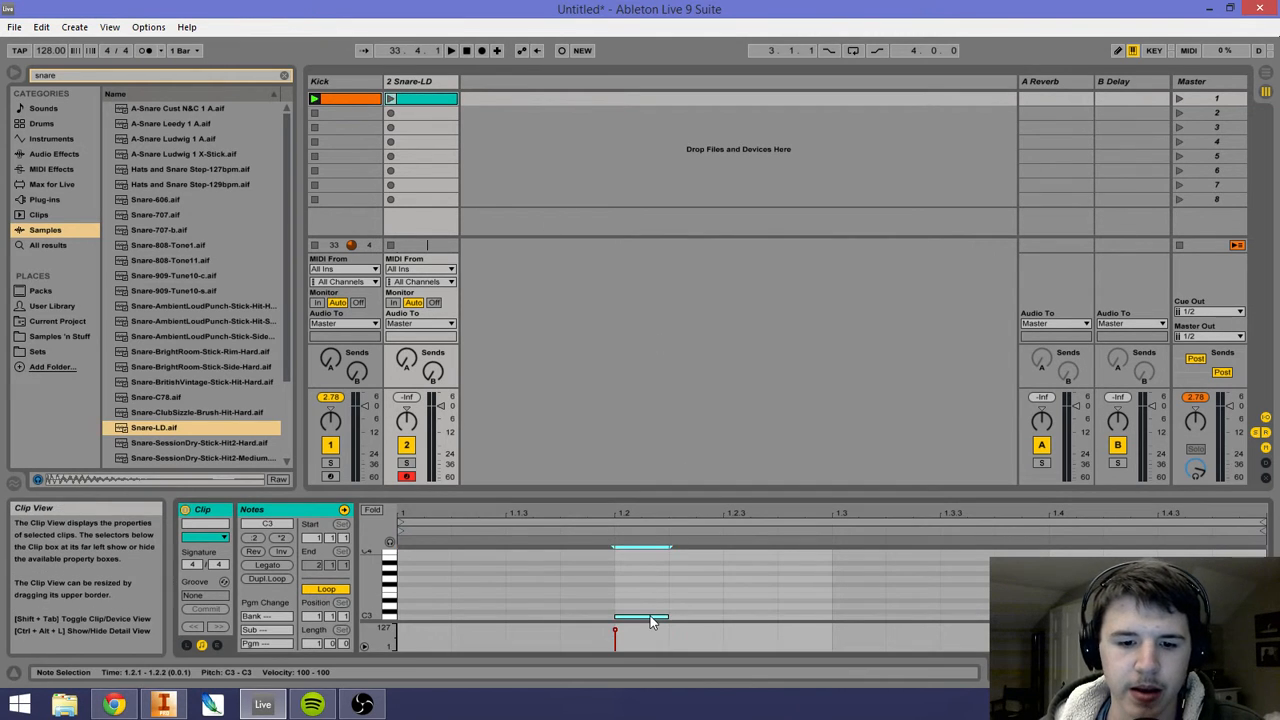
key("shift+Right")
key("shift+Right")
key("shift+Right")
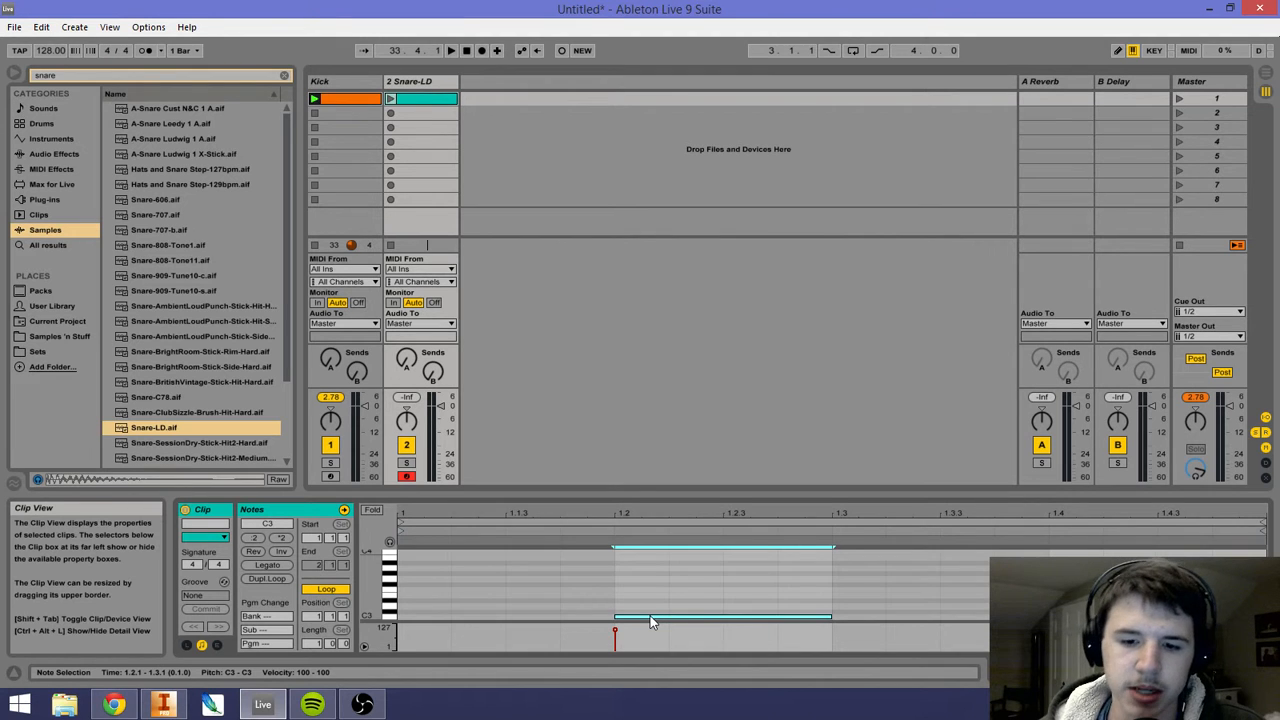
Step: Add a second one-beat C3 note on beat 1.4 of the snare clip
left_click_drag(642, 587, 826, 628)
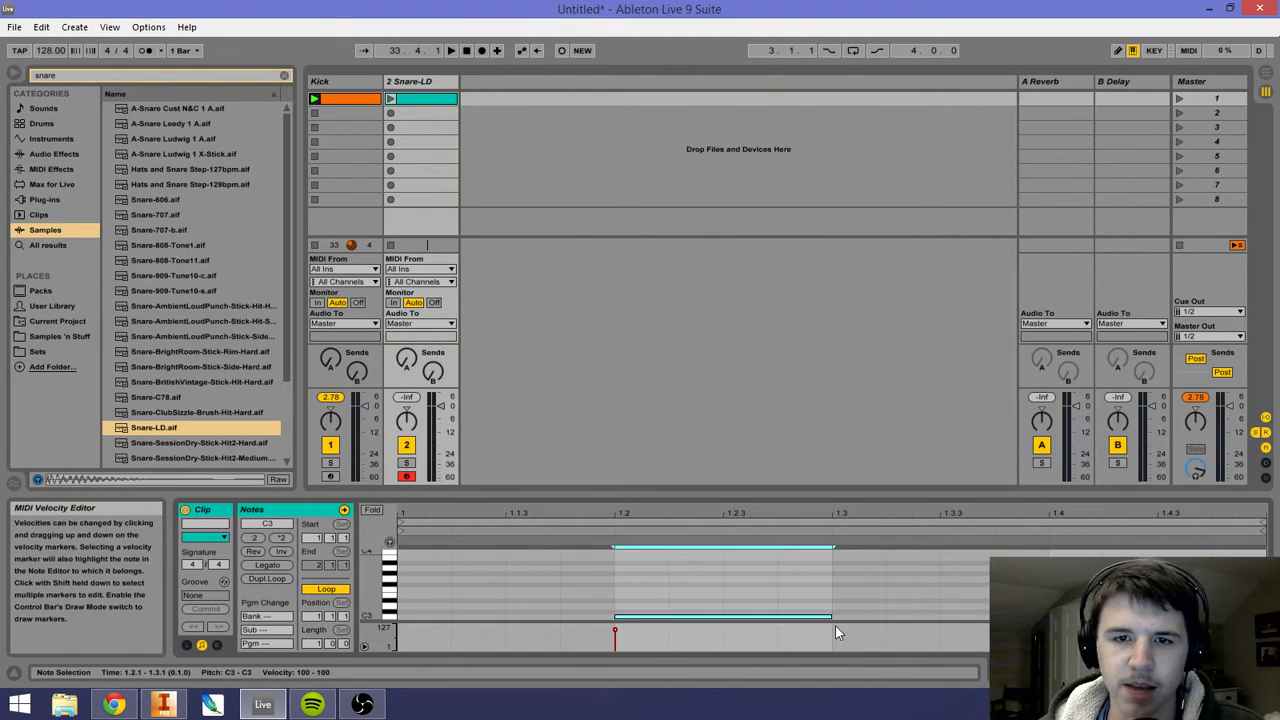
double_click(1060, 611)
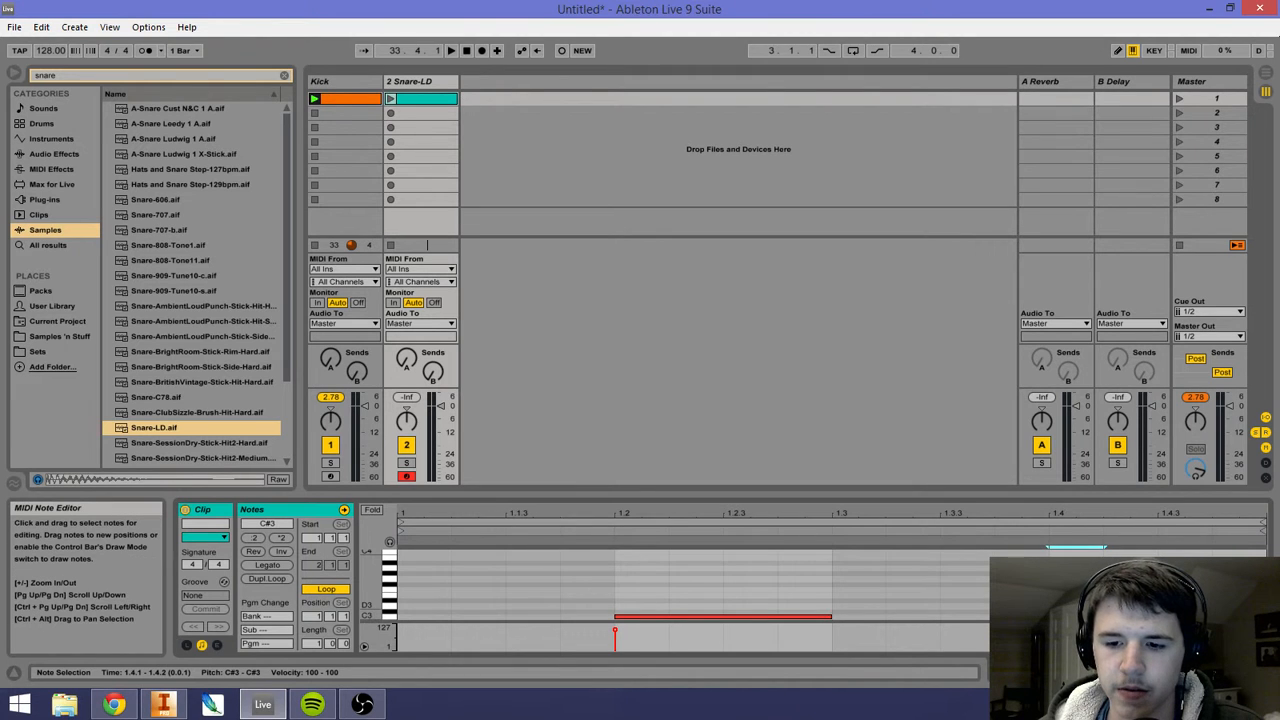
key("Down")
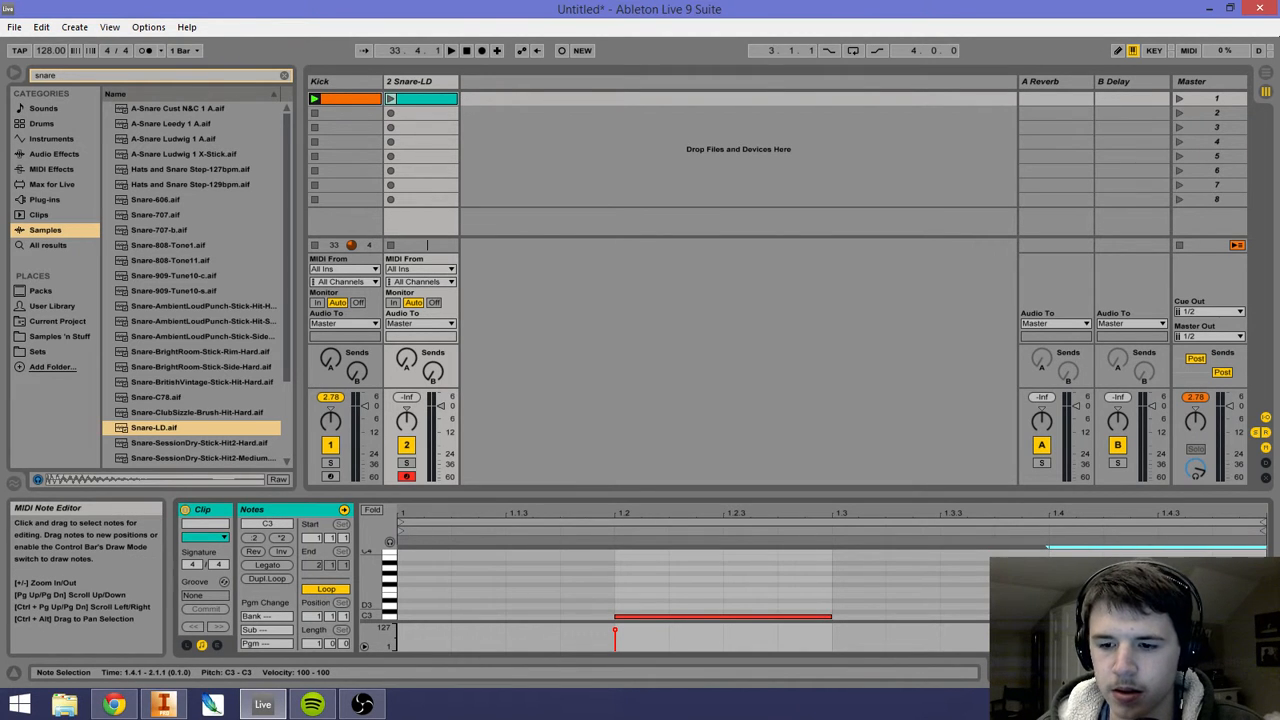
Step: Turn on note preview to hear the snare's C3 key, and play the snare clip alongside the kick, stopping after a few bars
left_click(390, 620)
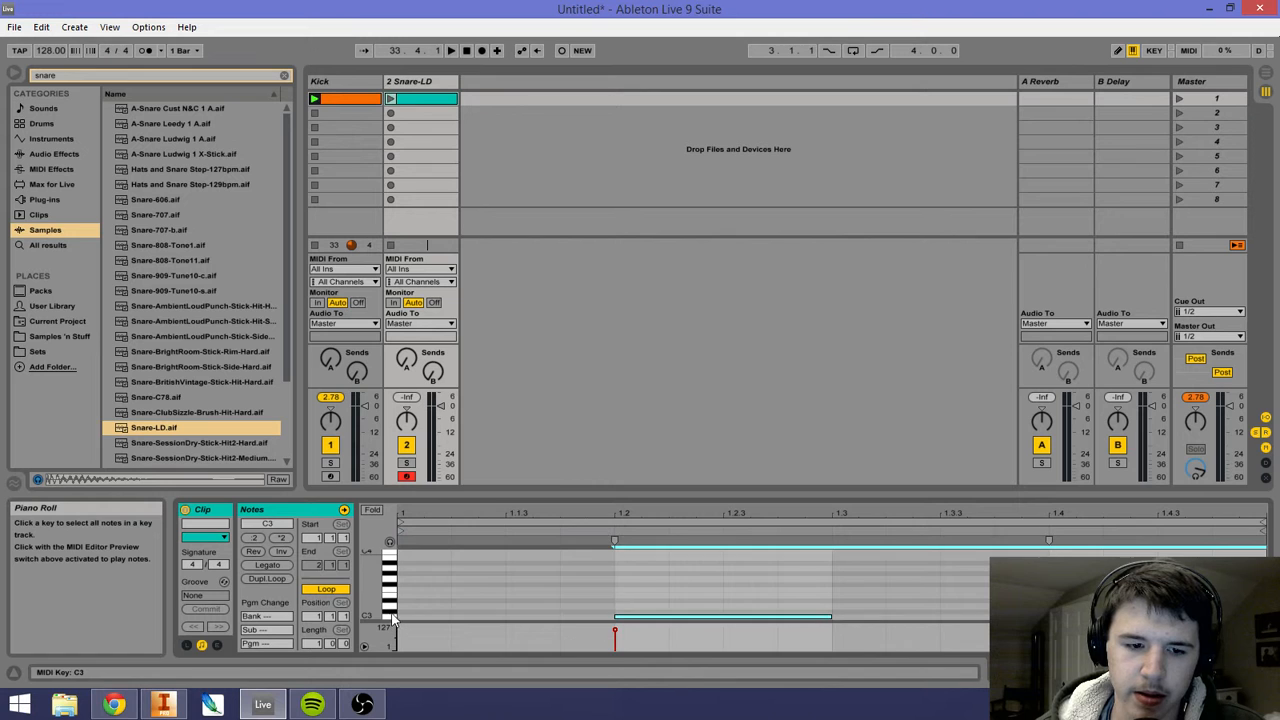
left_click(390, 542)
left_click(391, 617)
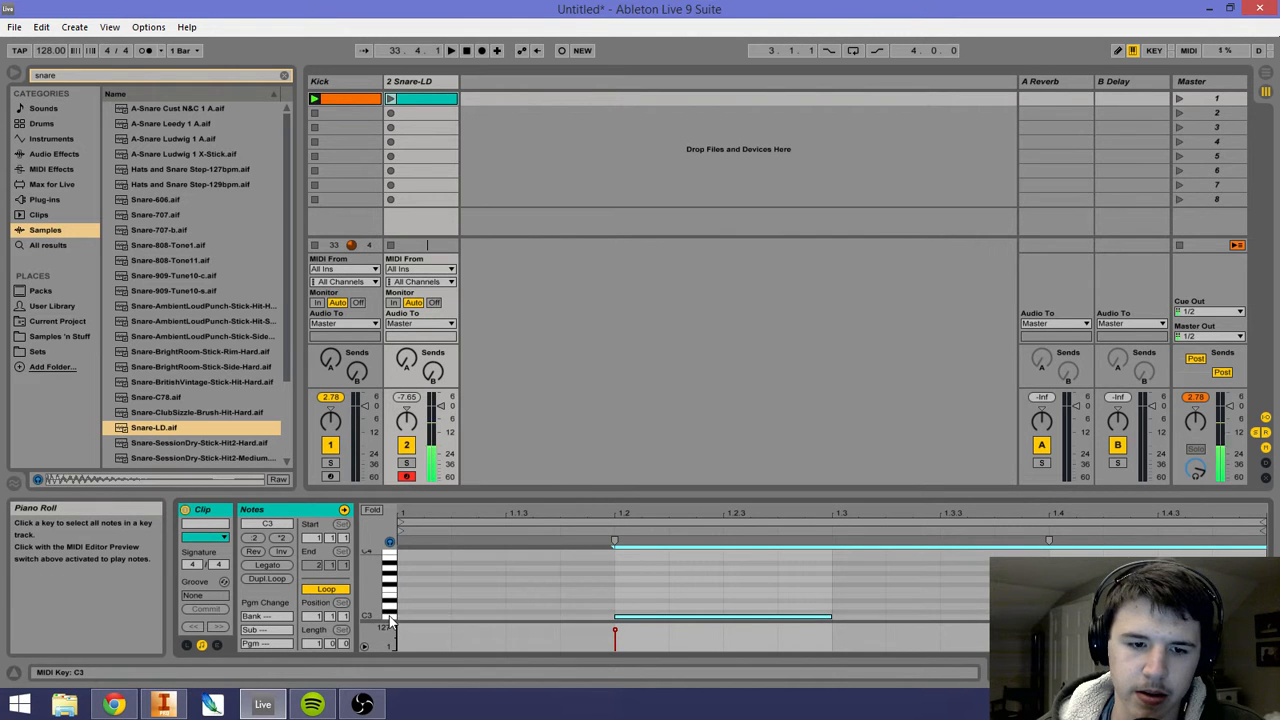
left_click(390, 100)
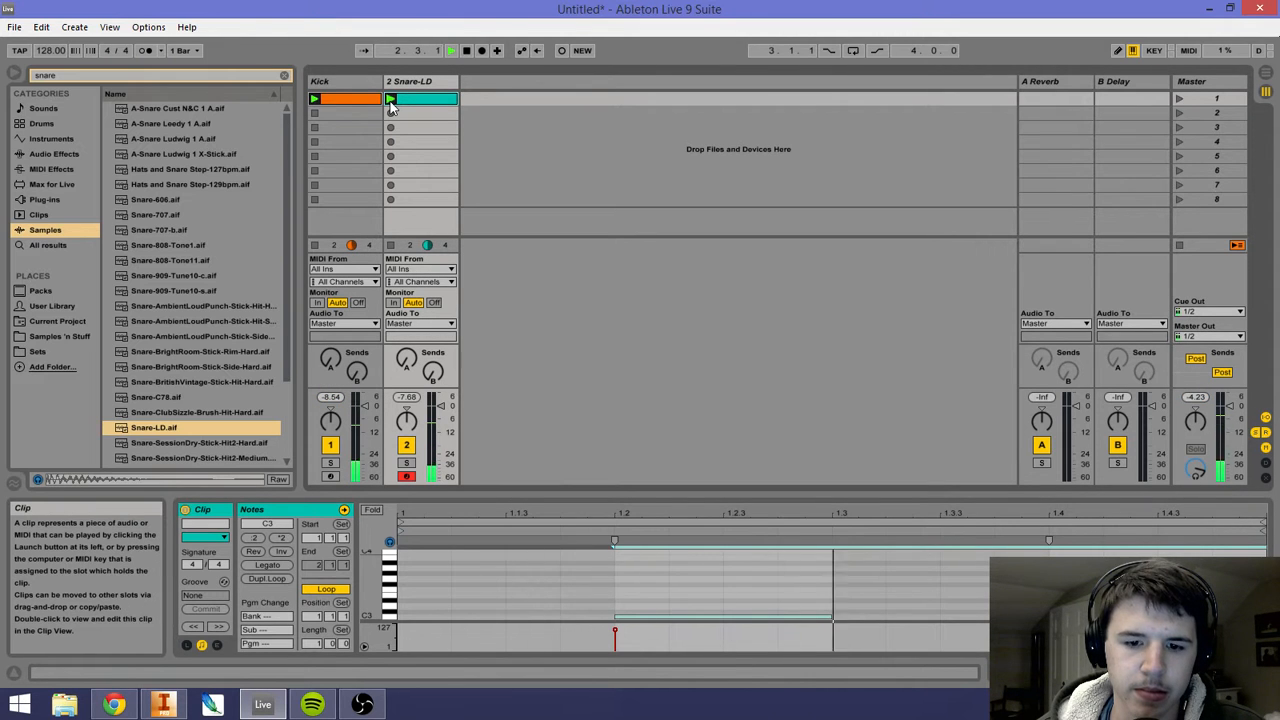
key("space")
Step: Clear the browser search and add an EQ Eight after Simpler on the Snare-LD track
double_click(406, 86)
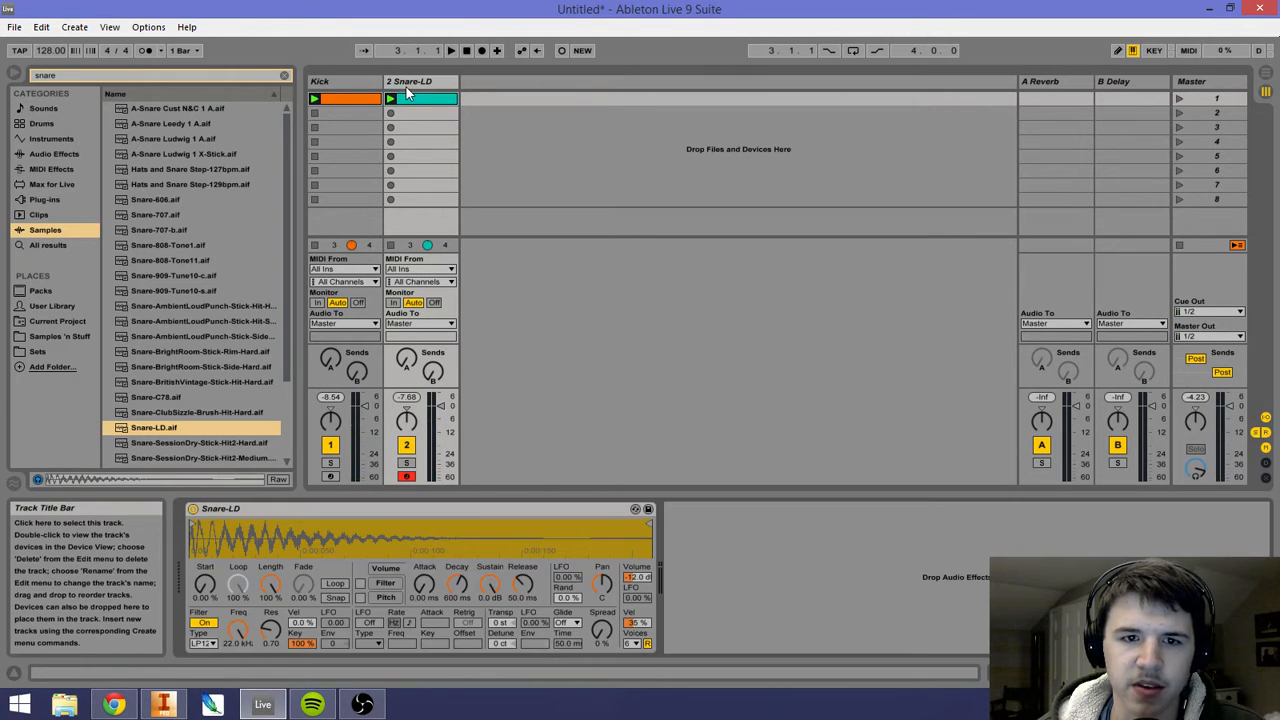
left_click(779, 538)
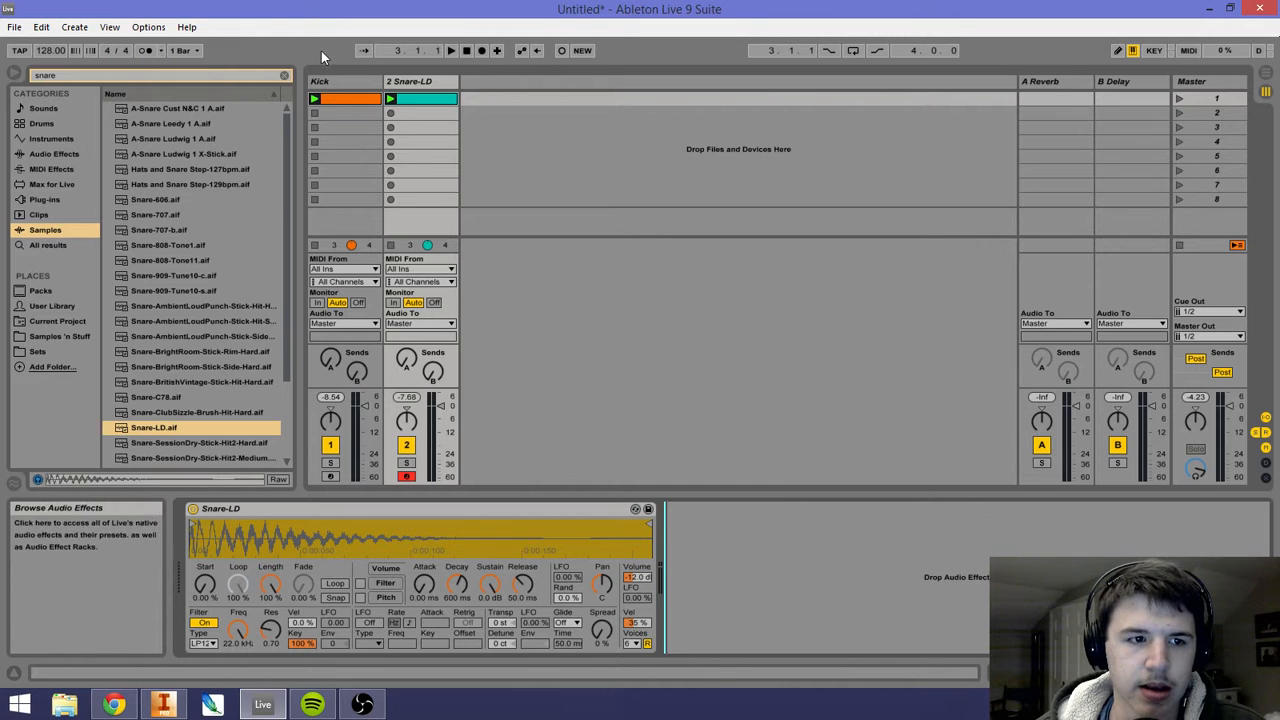
left_click(285, 74)
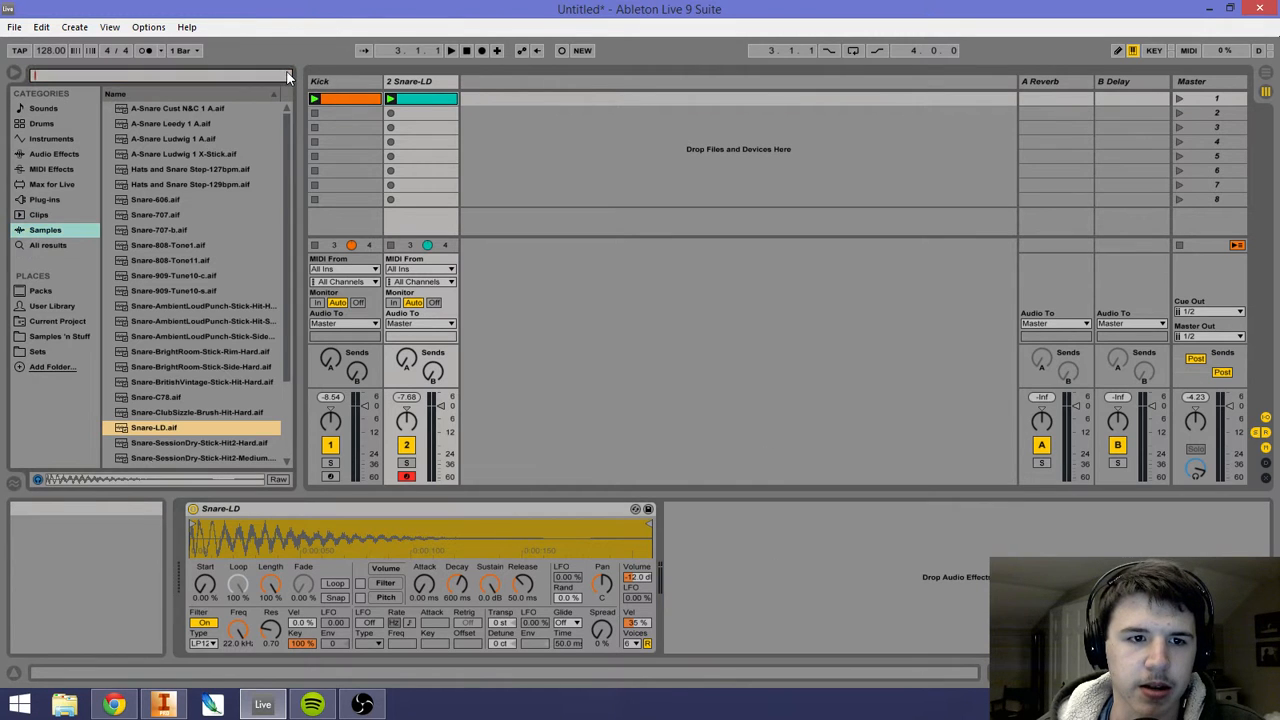
left_click(68, 156)
left_click_drag(125, 260, 832, 618)
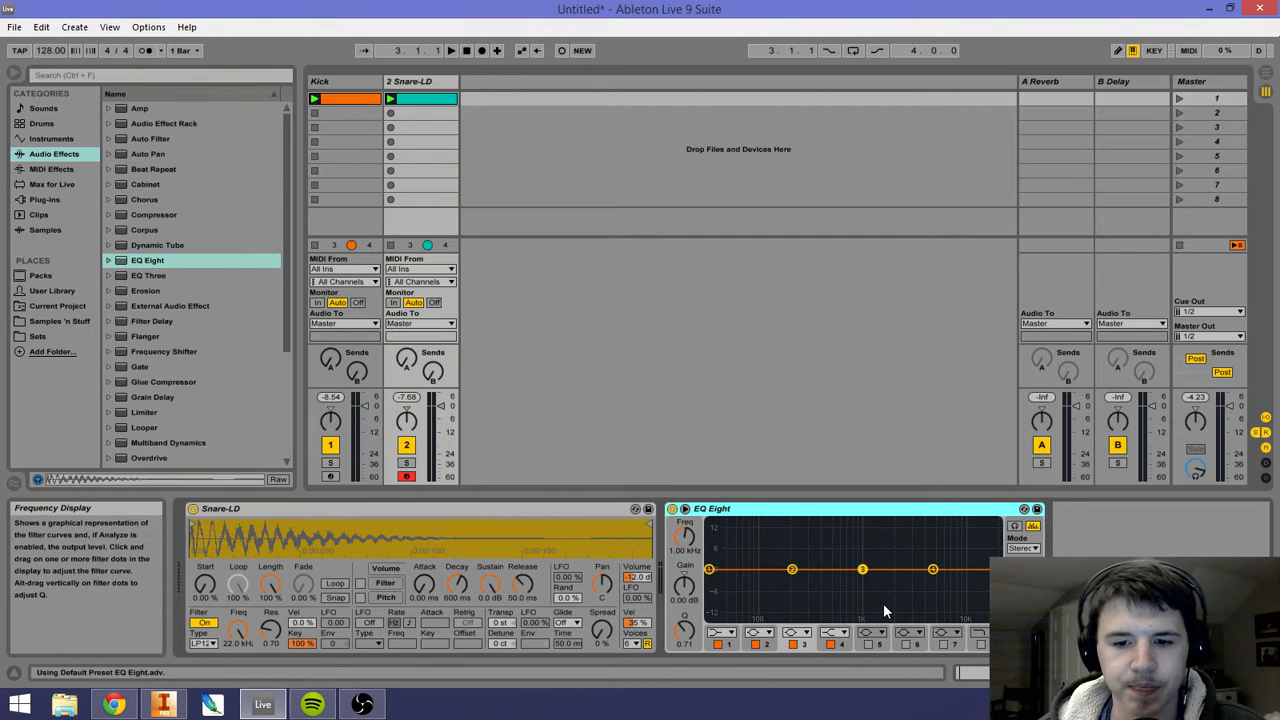
Step: Change EQ Eight's band 1 to the steepest low-cut filter at about 72.1 Hz with a Q of about 0.15
left_click(724, 633)
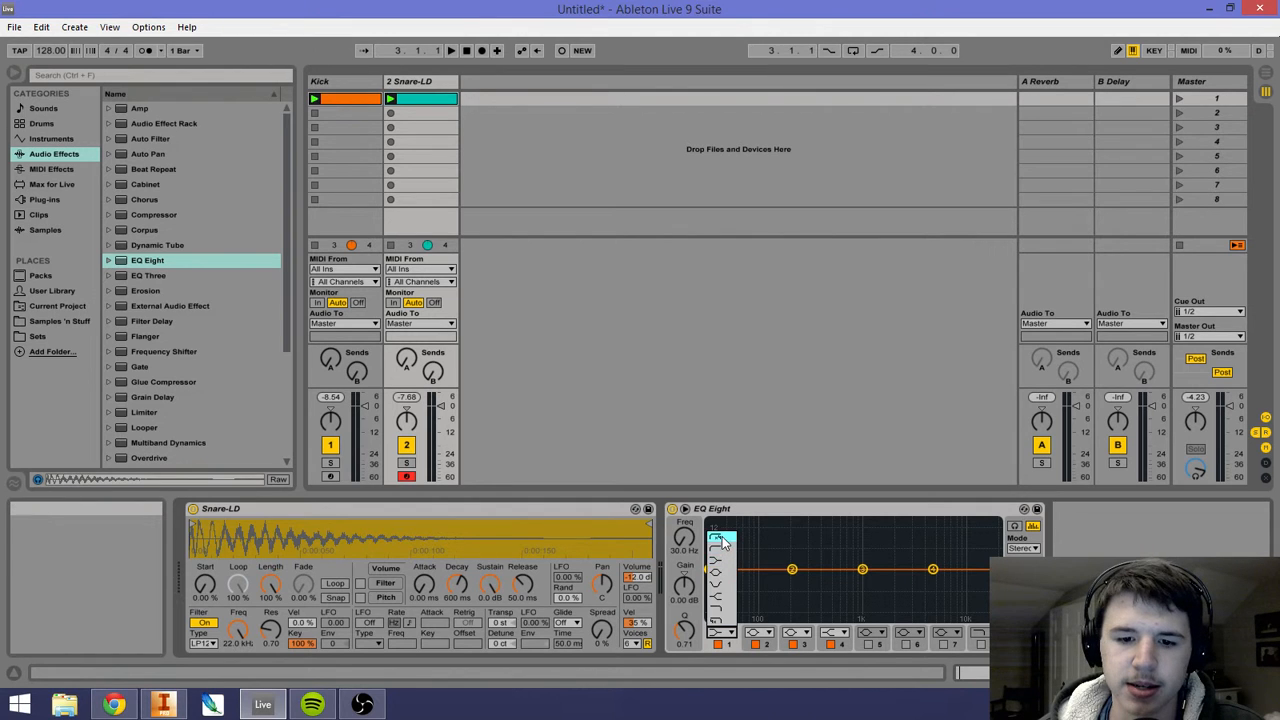
left_click(722, 541)
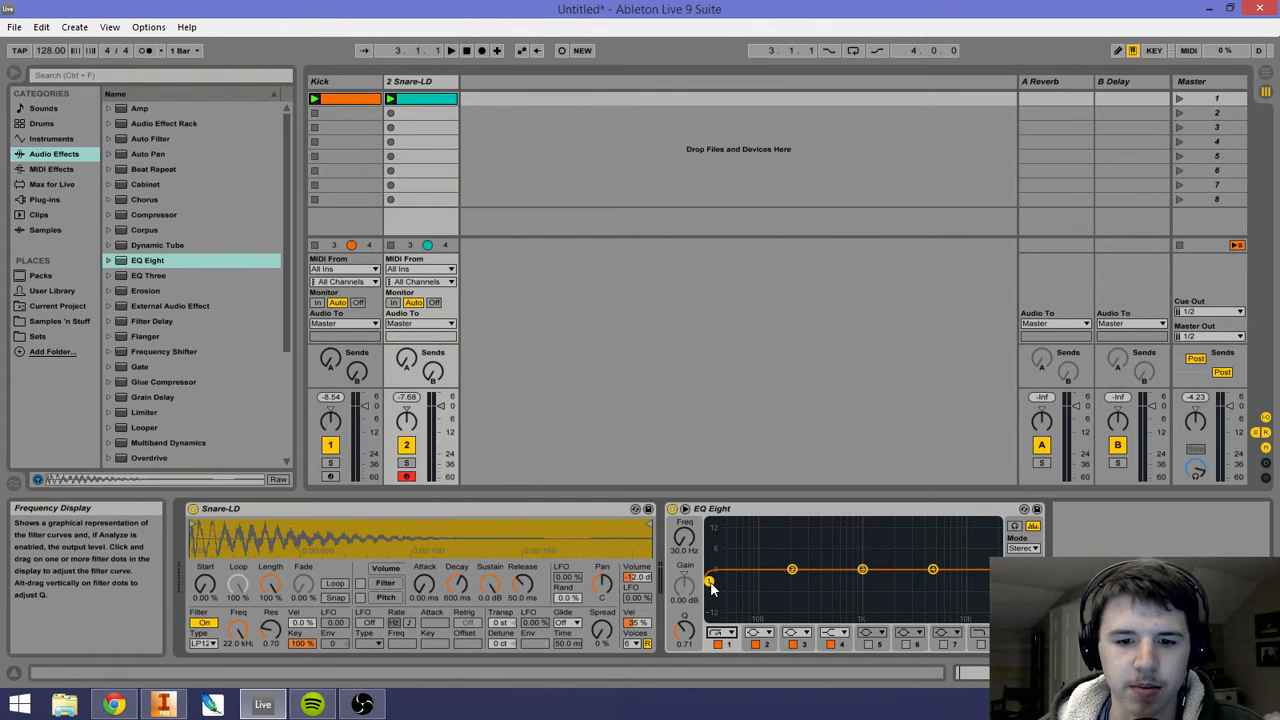
left_click(724, 633)
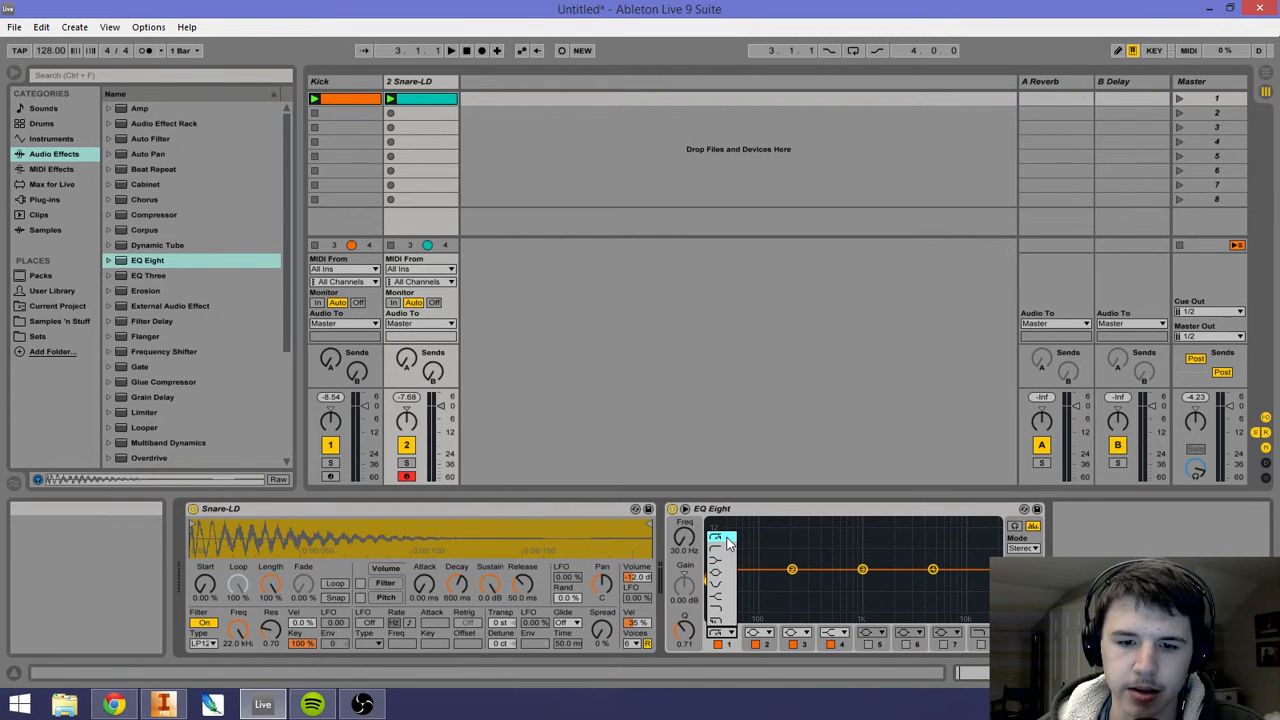
left_click(727, 541)
left_click_drag(712, 588, 747, 610)
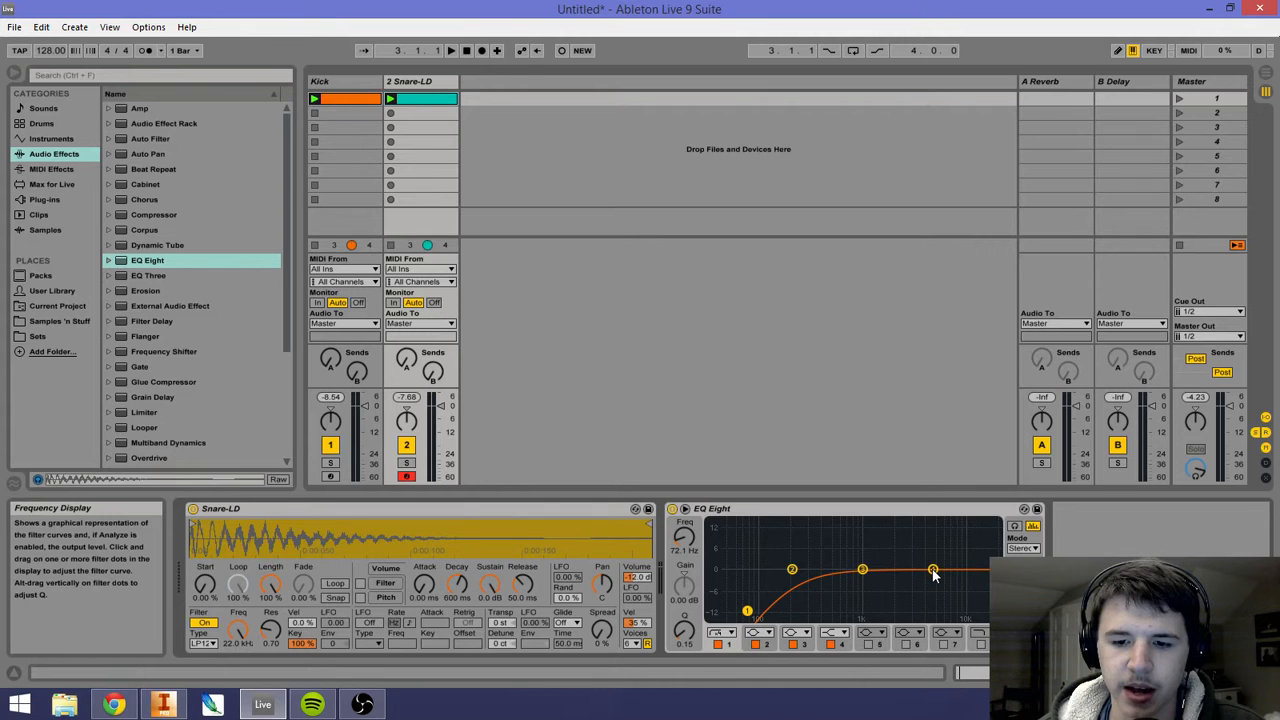
Step: Raise EQ Eight's band 4 to about 5.33 dB at 5.01 kHz and band 3 to about 3.35 dB at 966 Hz
left_click_drag(933, 571, 932, 552)
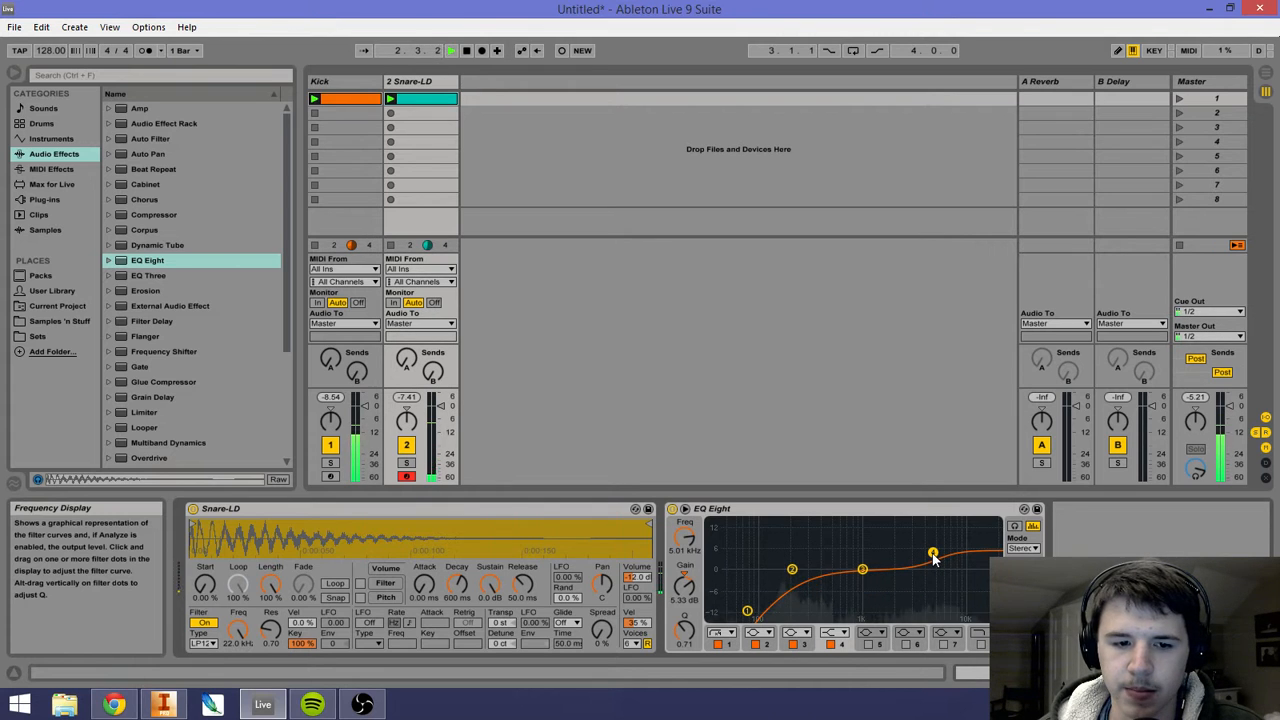
left_click_drag(862, 569, 860, 558)
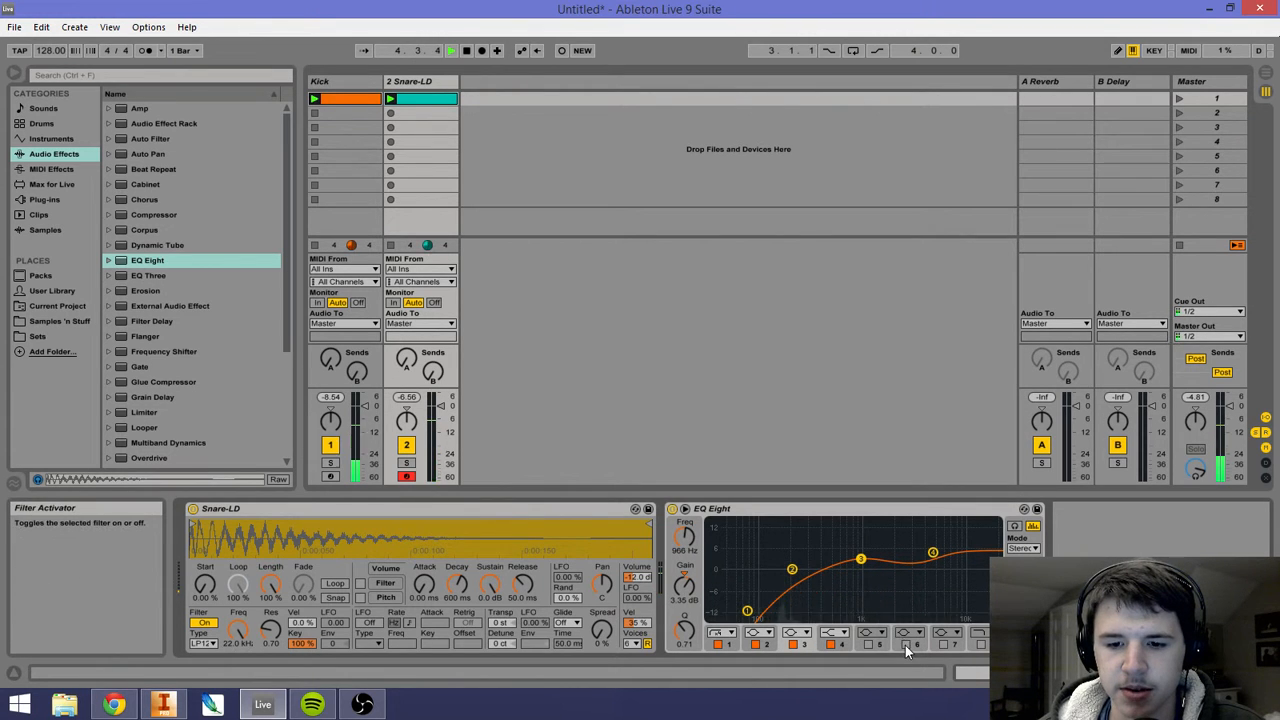
Step: Activate band 6 at about -8.80 dB and 3.88 kHz, raise band 3 to about 4.83 dB at 984 Hz, and stop playback
left_click(905, 645)
left_click_drag(960, 571, 862, 554)
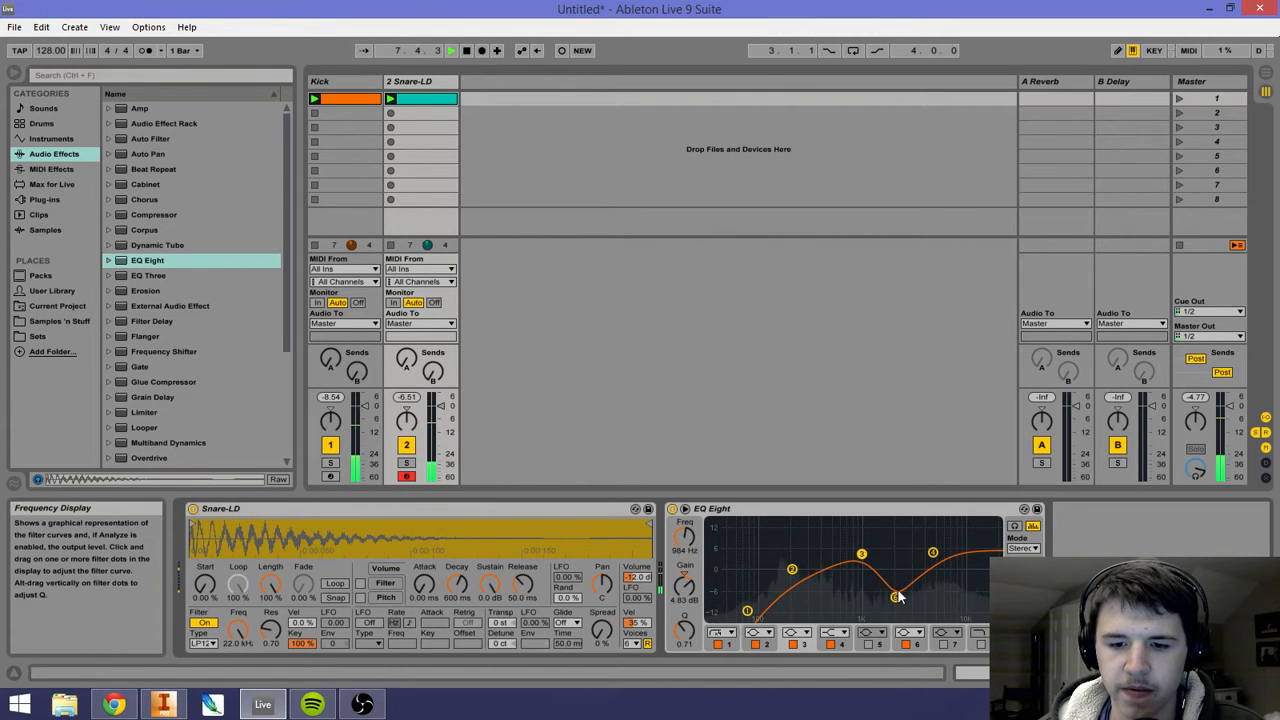
left_click_drag(896, 598, 921, 597)
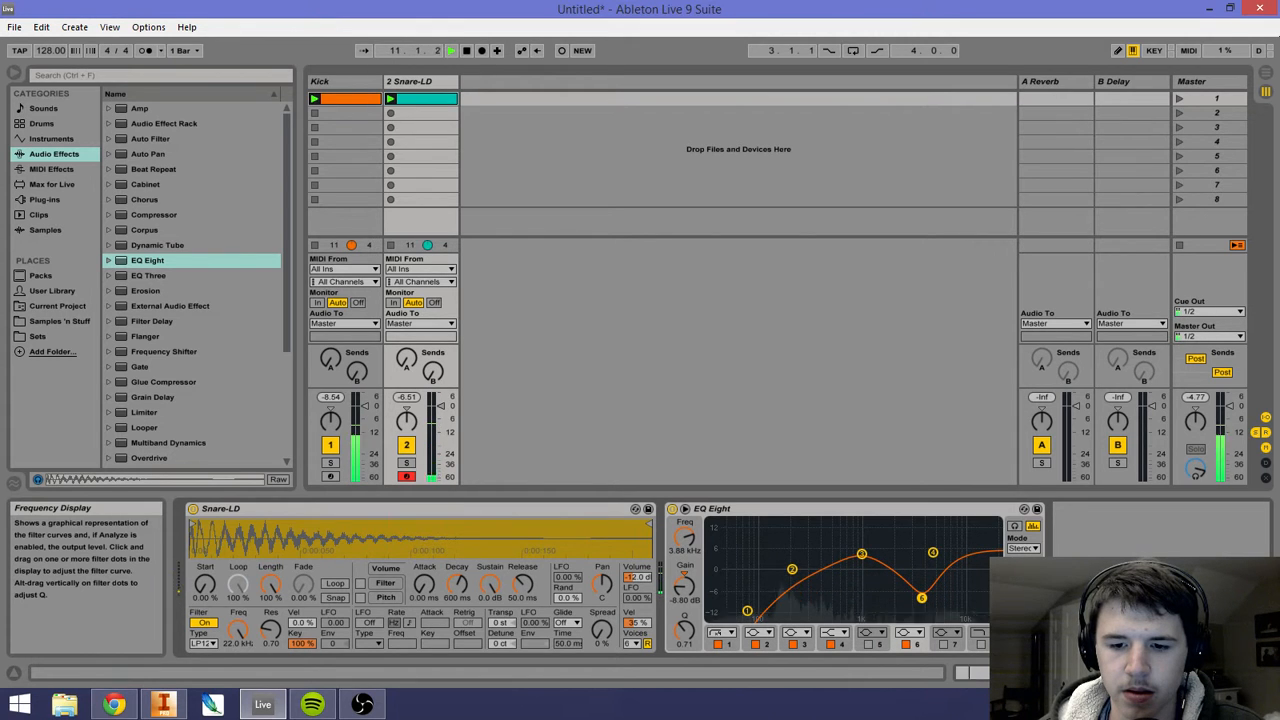
key("space")
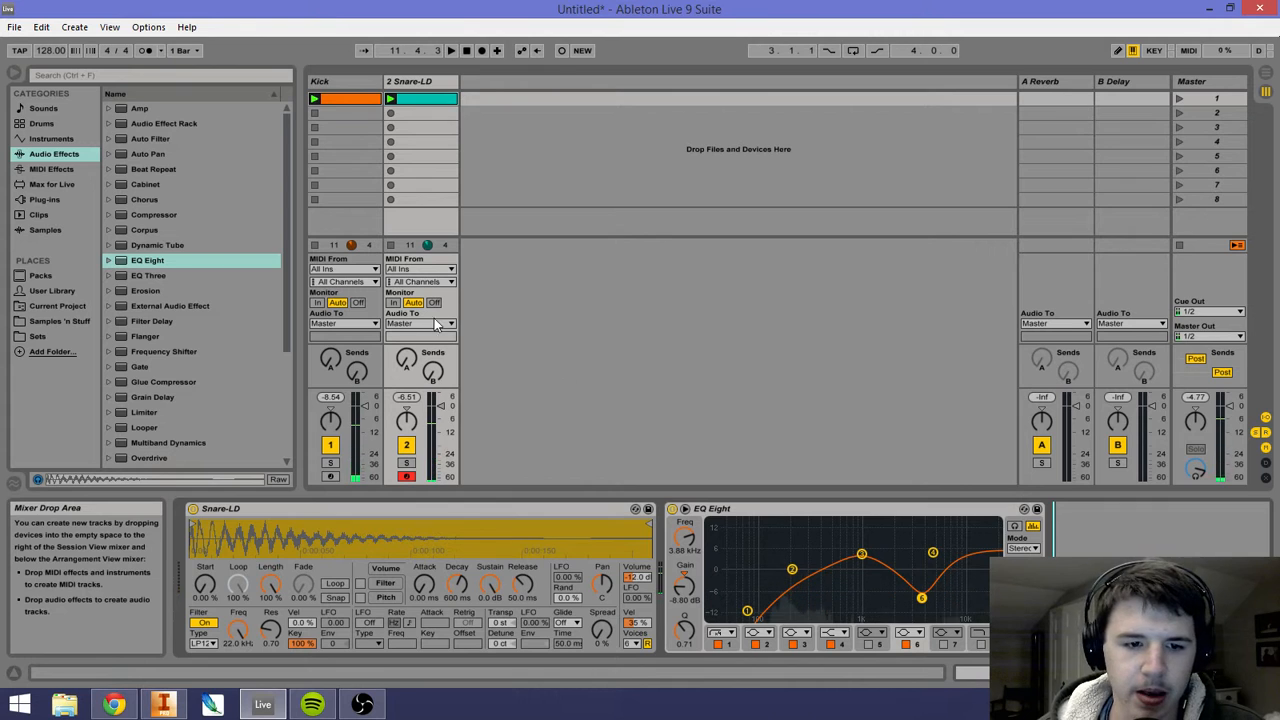
Step: Lower the Kick and Snare-LD track volumes slightly to balance the two drums
left_click_drag(445, 413, 445, 420)
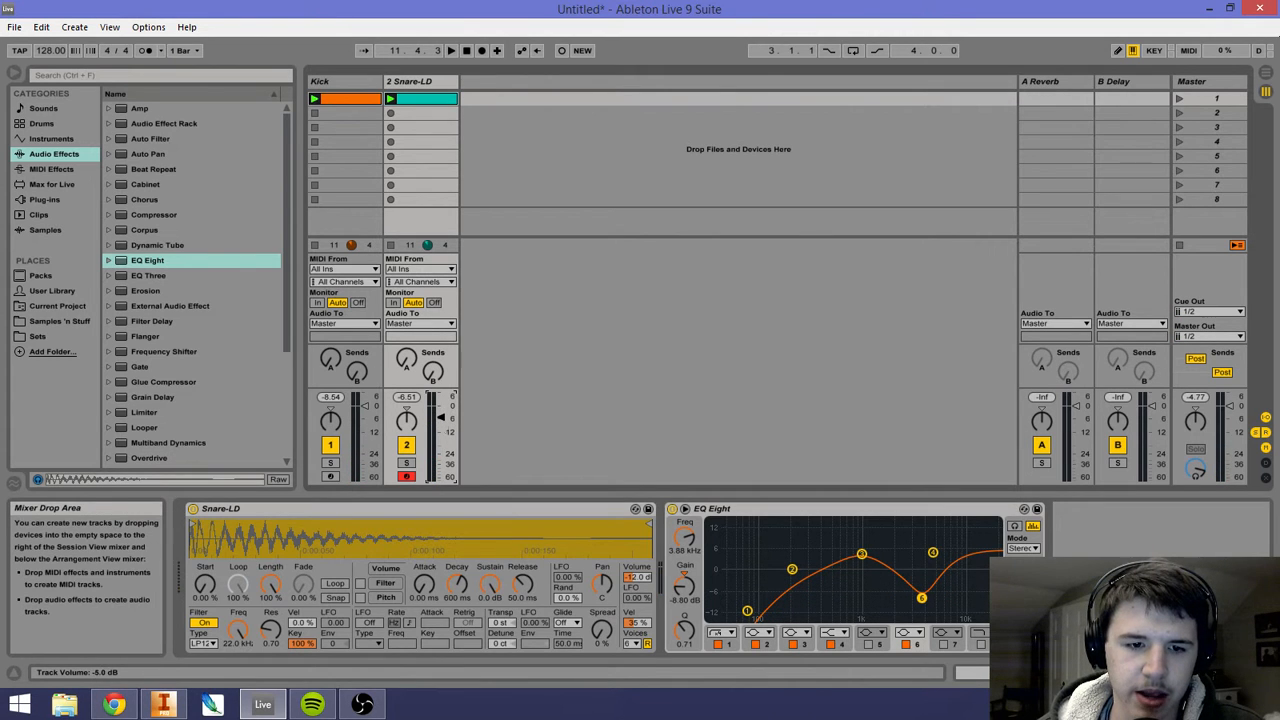
left_click_drag(366, 408, 441, 406)
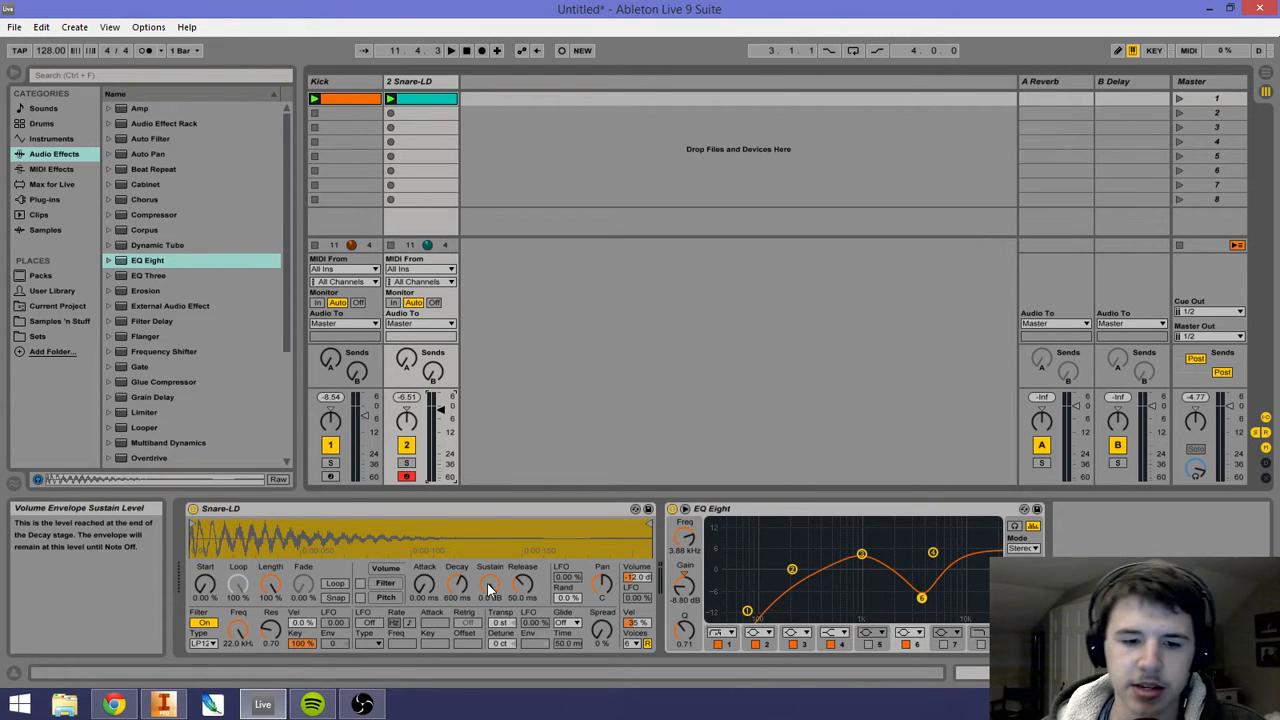
Step: Set the snare's volume envelope to -inf dB sustain and about 832 ms decay, and raise the Snare-LD track volume to about 2 dB
left_click_drag(490, 592, 490, 620)
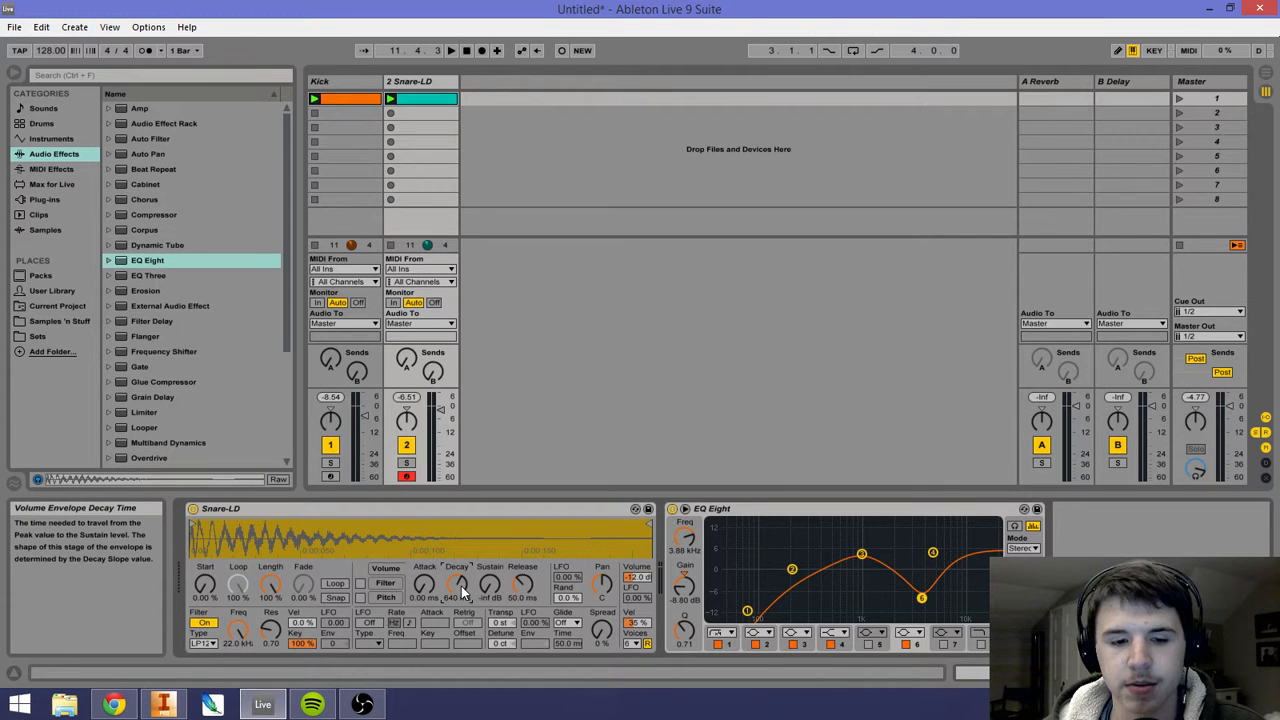
left_click_drag(461, 586, 461, 604)
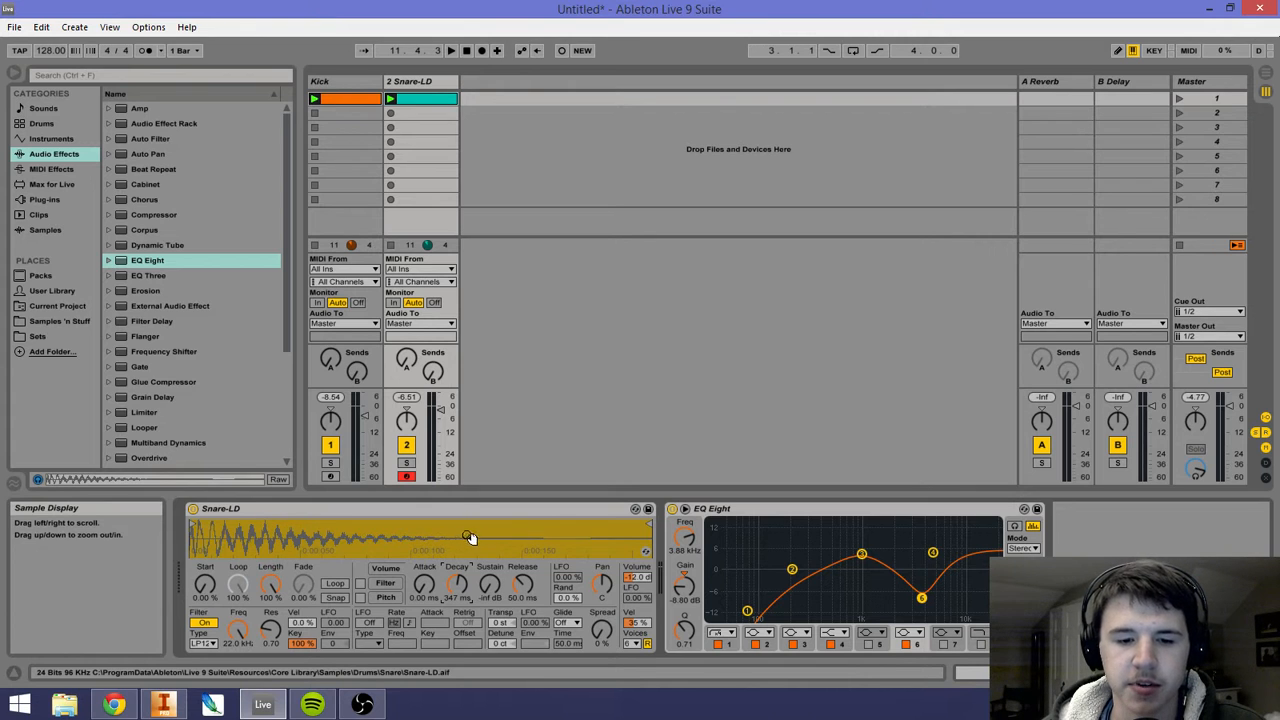
key("space")
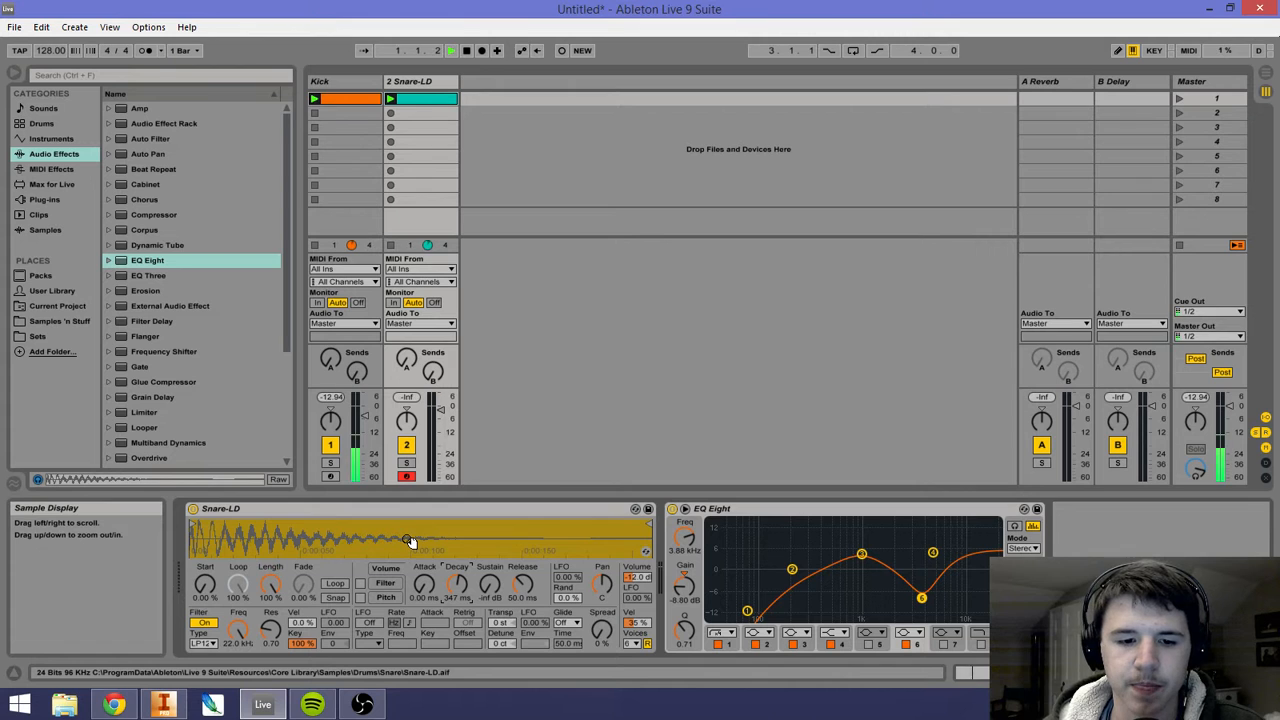
left_click_drag(460, 578, 460, 562)
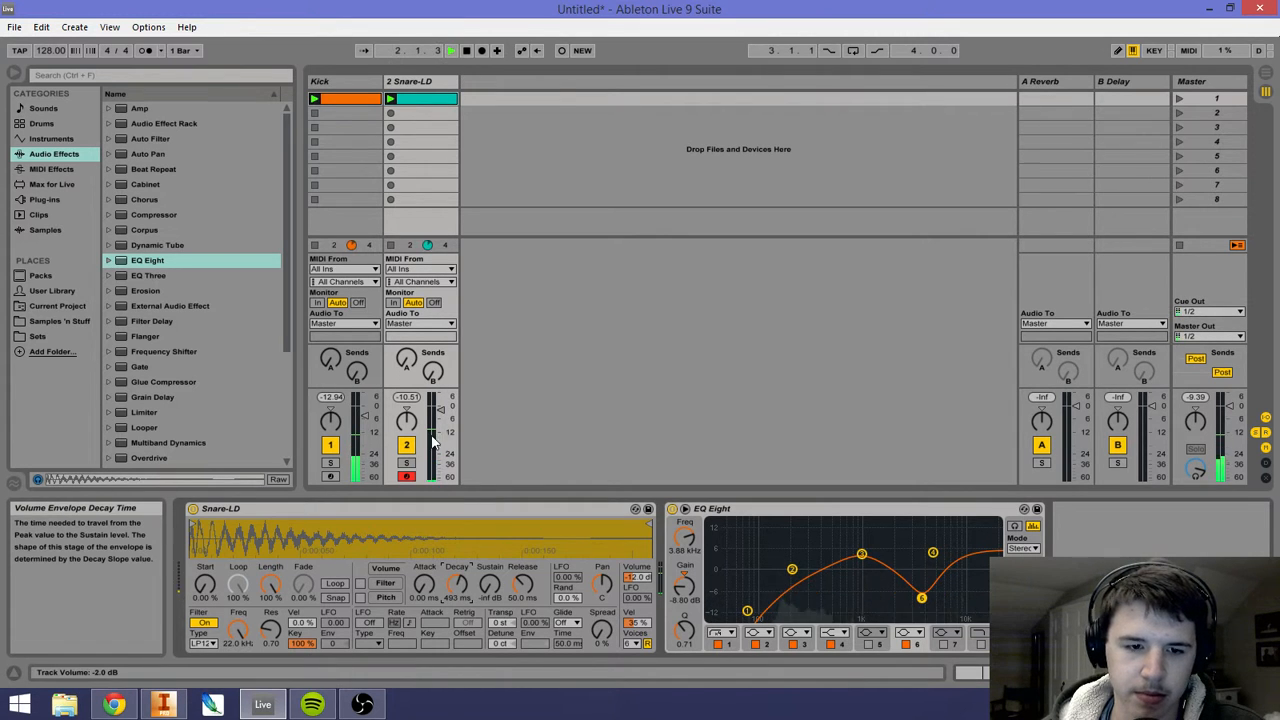
left_click_drag(441, 410, 441, 402)
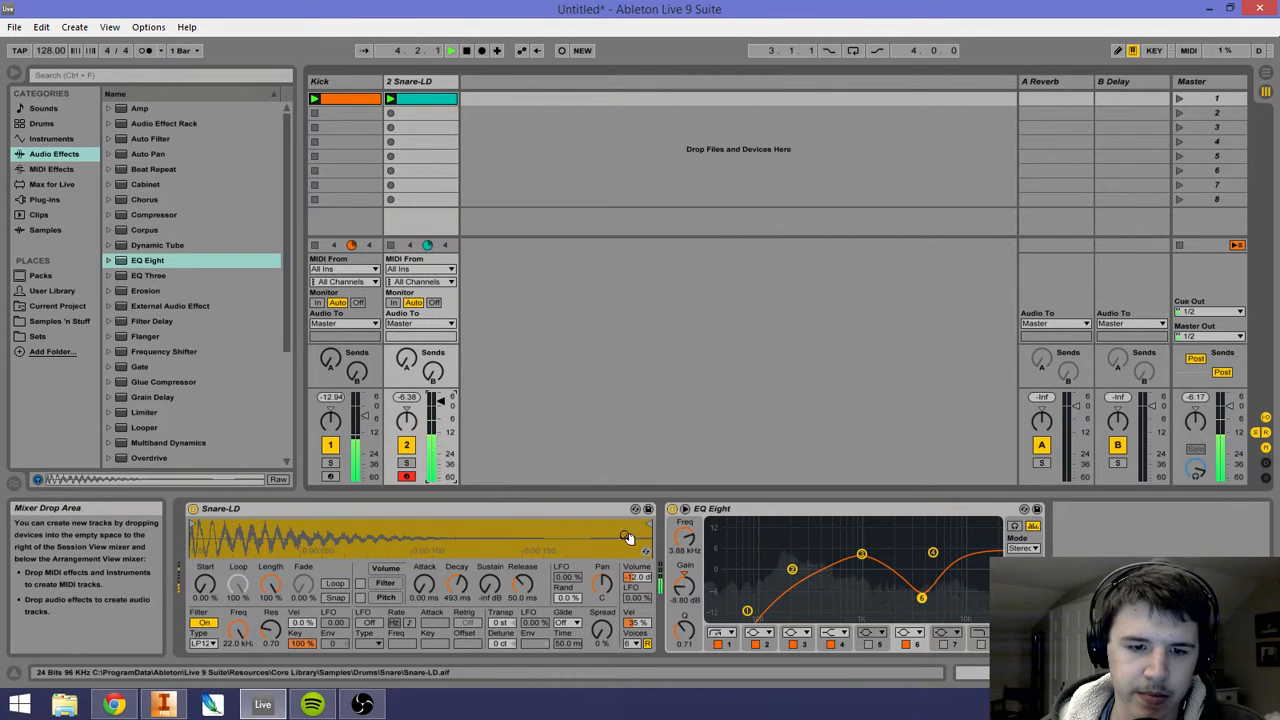
left_click_drag(457, 584, 457, 559)
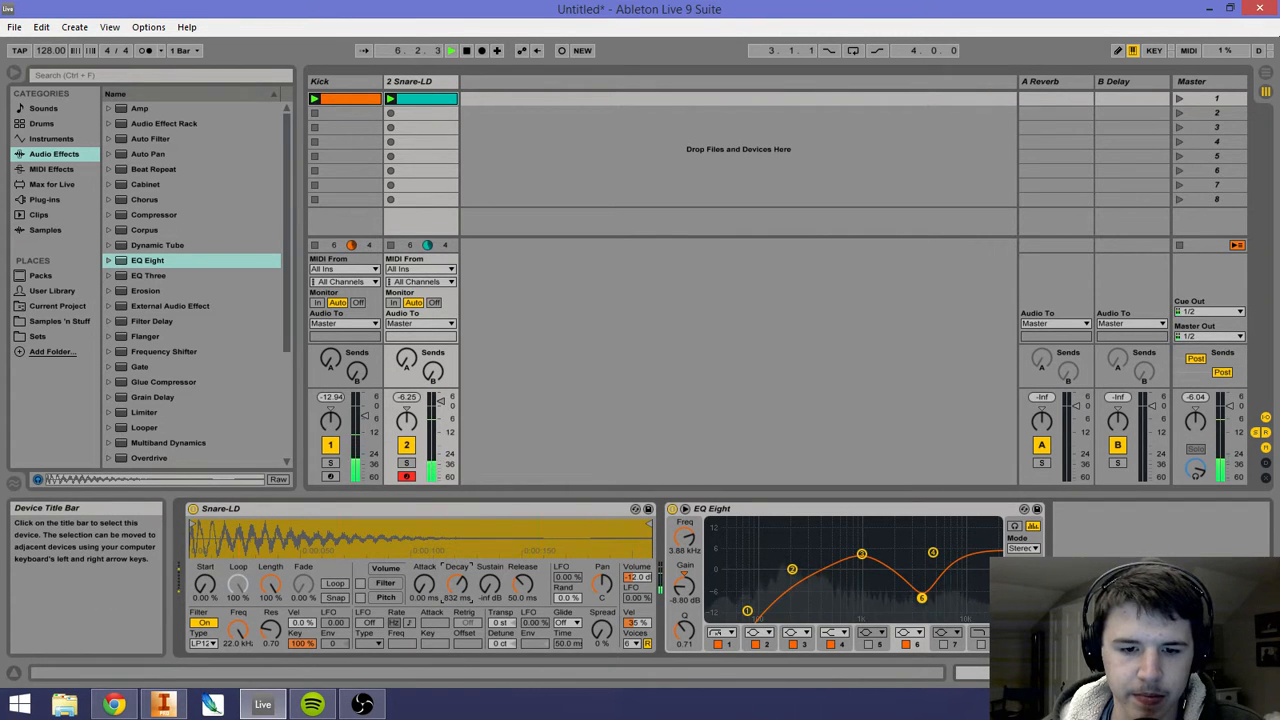
Step: Lower the snare EQ's band 3 slightly and move band 6 to about -10.8 dB at 4.09 kHz
left_click(864, 558)
left_click_drag(931, 553, 923, 603)
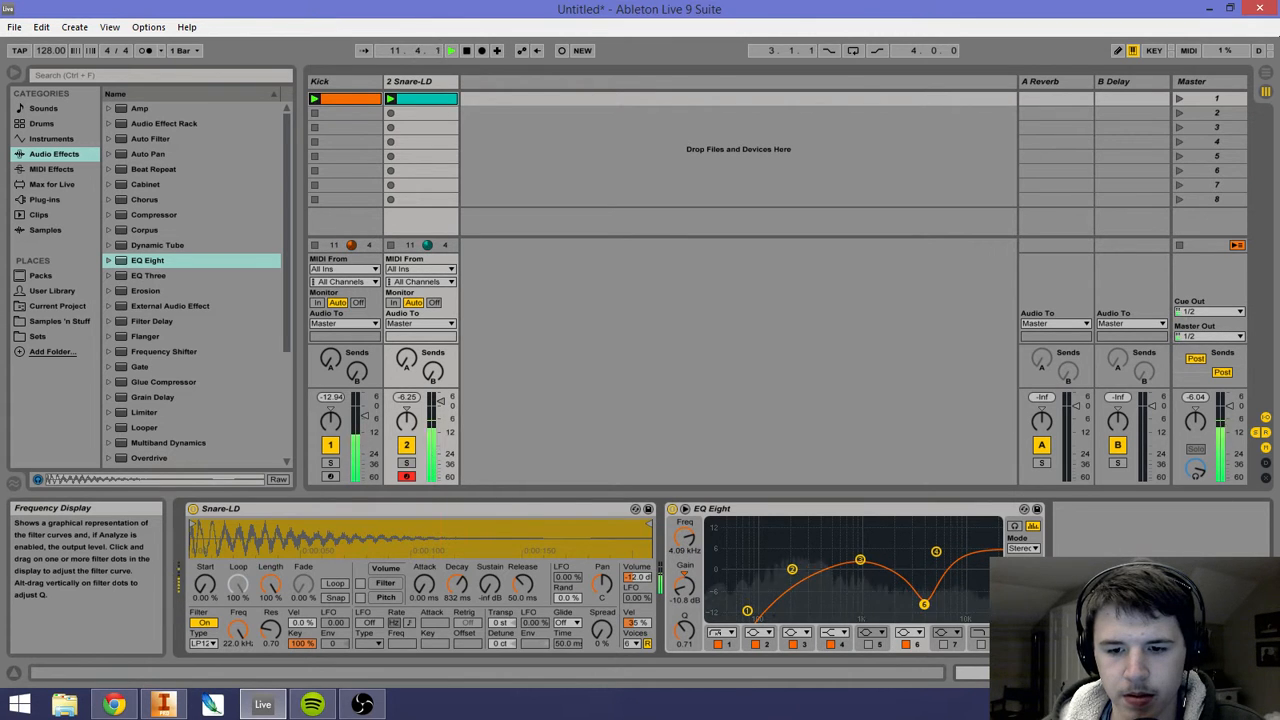
Step: Stop playback, duplicate the Snare-LD track, and replace the copy's sample with VEC4 Claps 009.wav from the VEC4 Claps folder
left_click(418, 86)
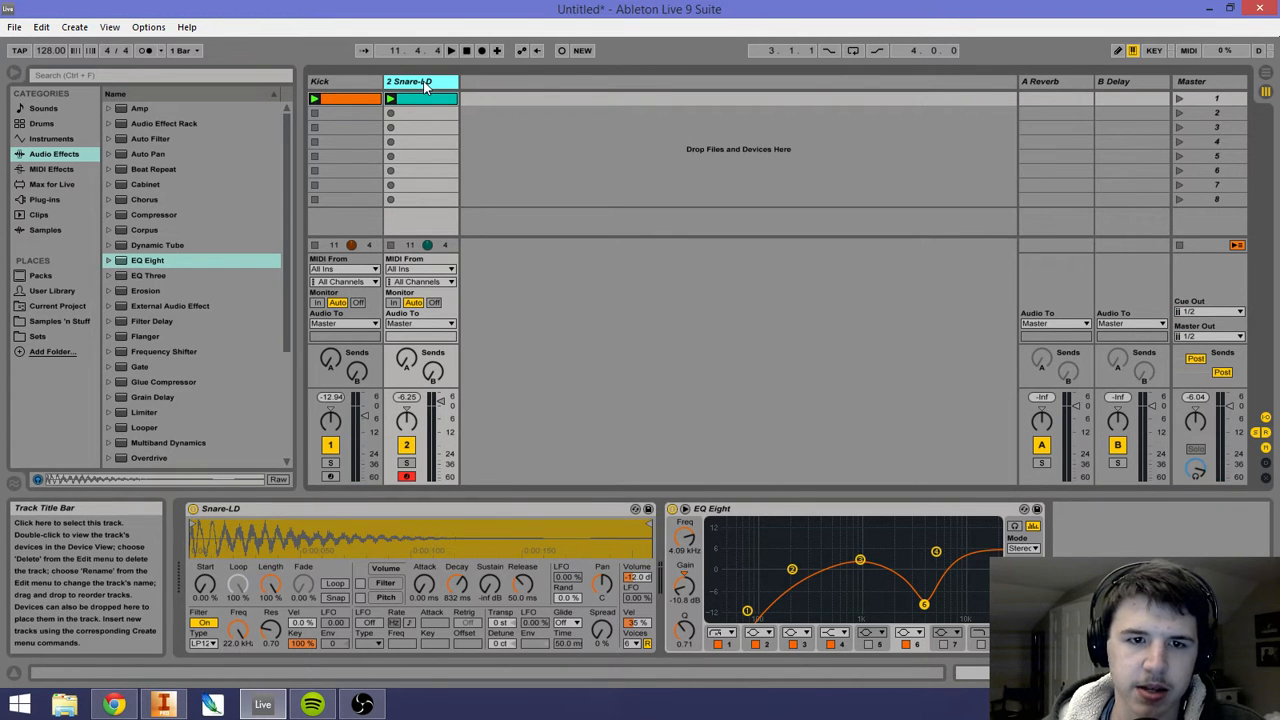
key("ctrl+d")
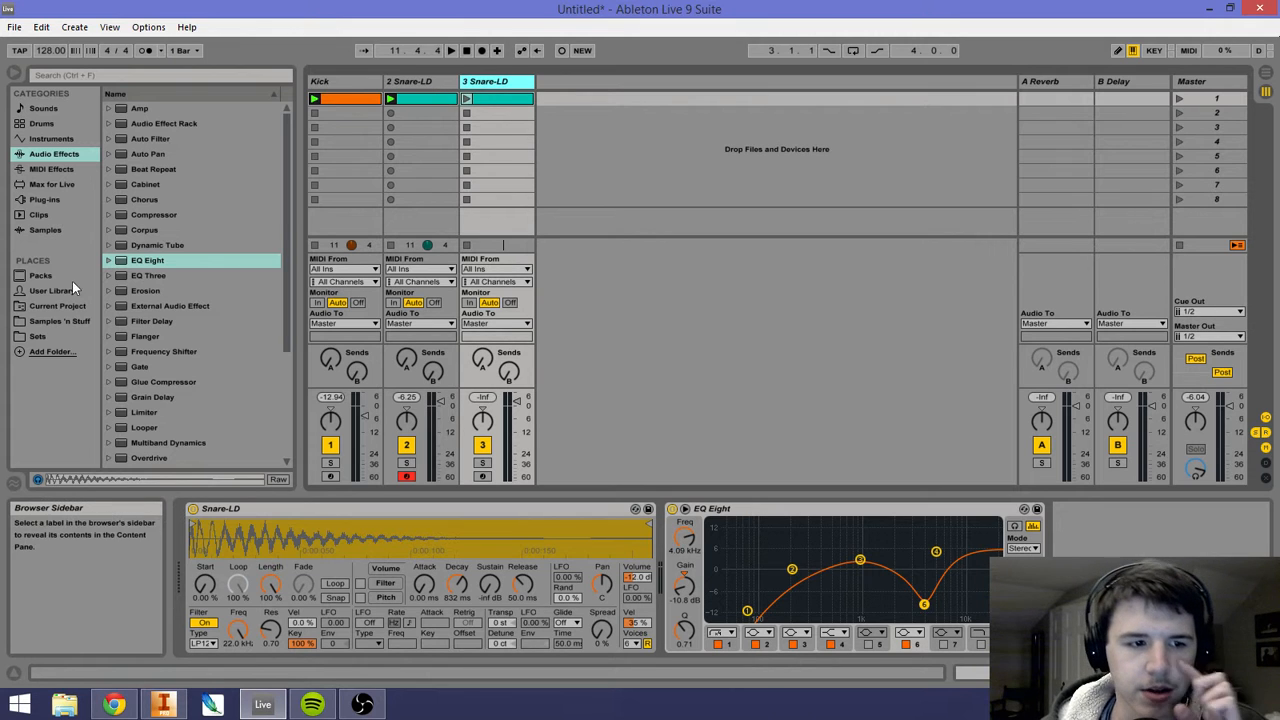
left_click(76, 322)
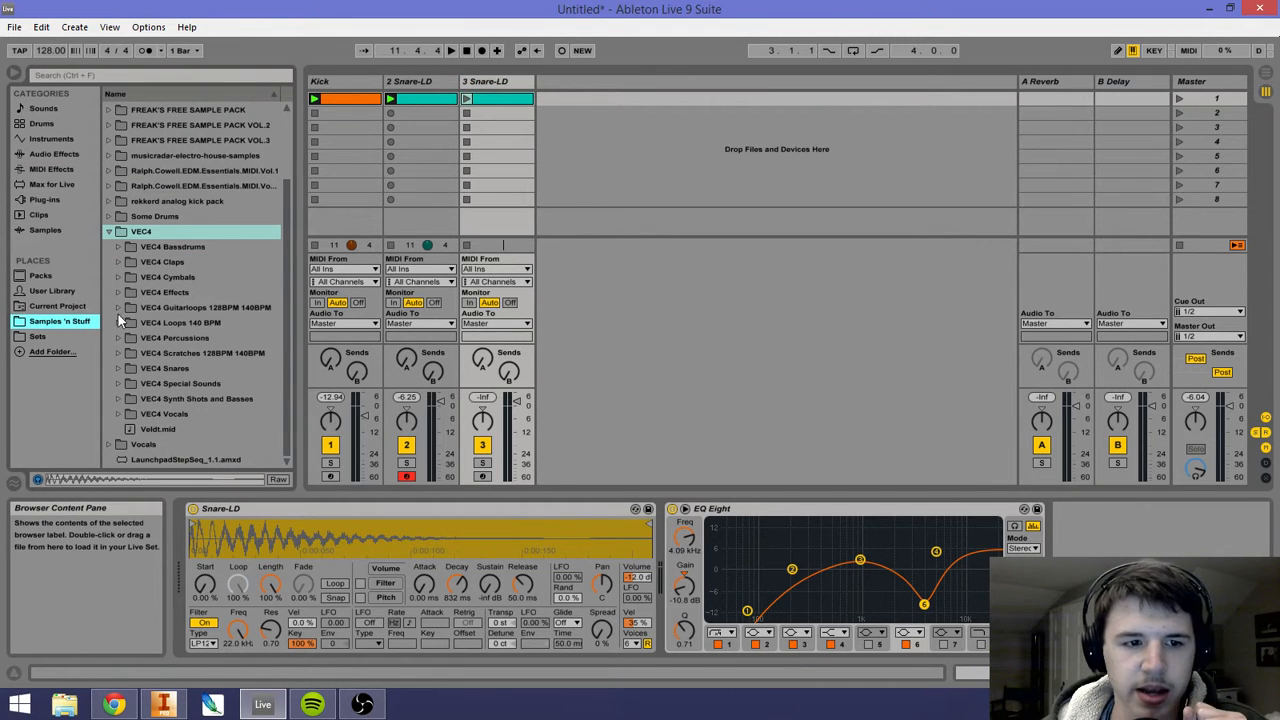
left_click(119, 261)
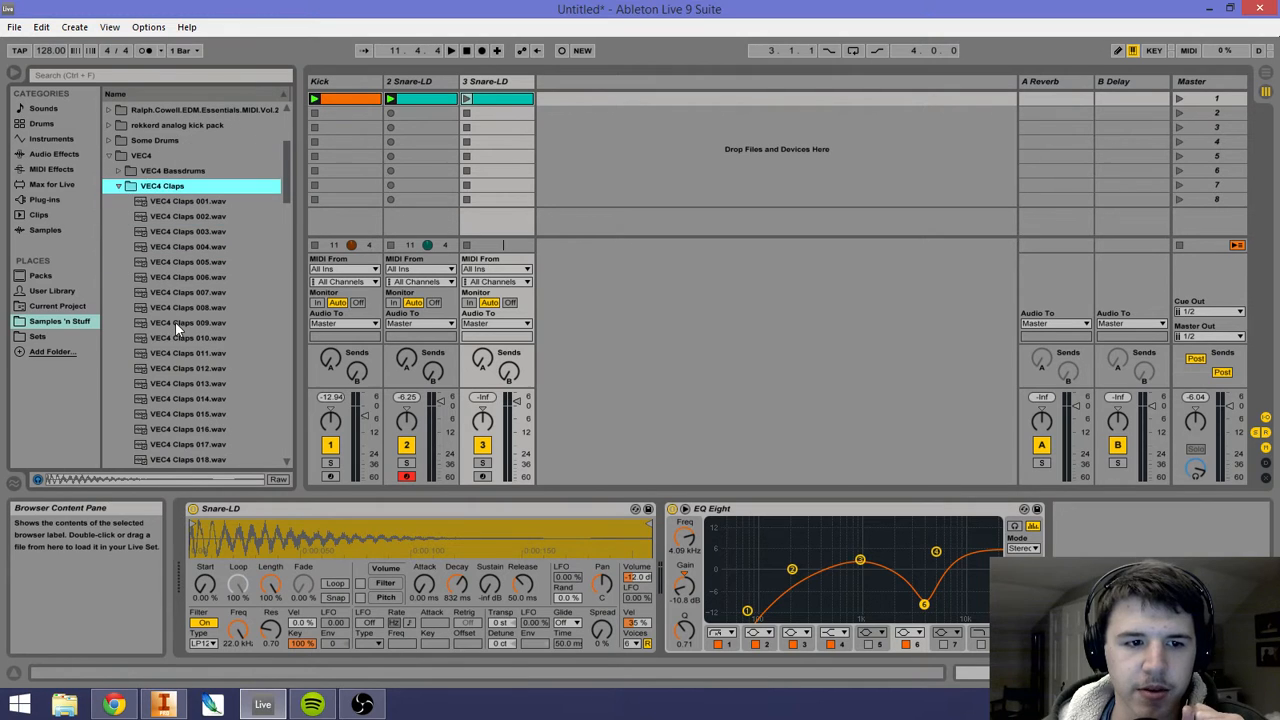
left_click(177, 323)
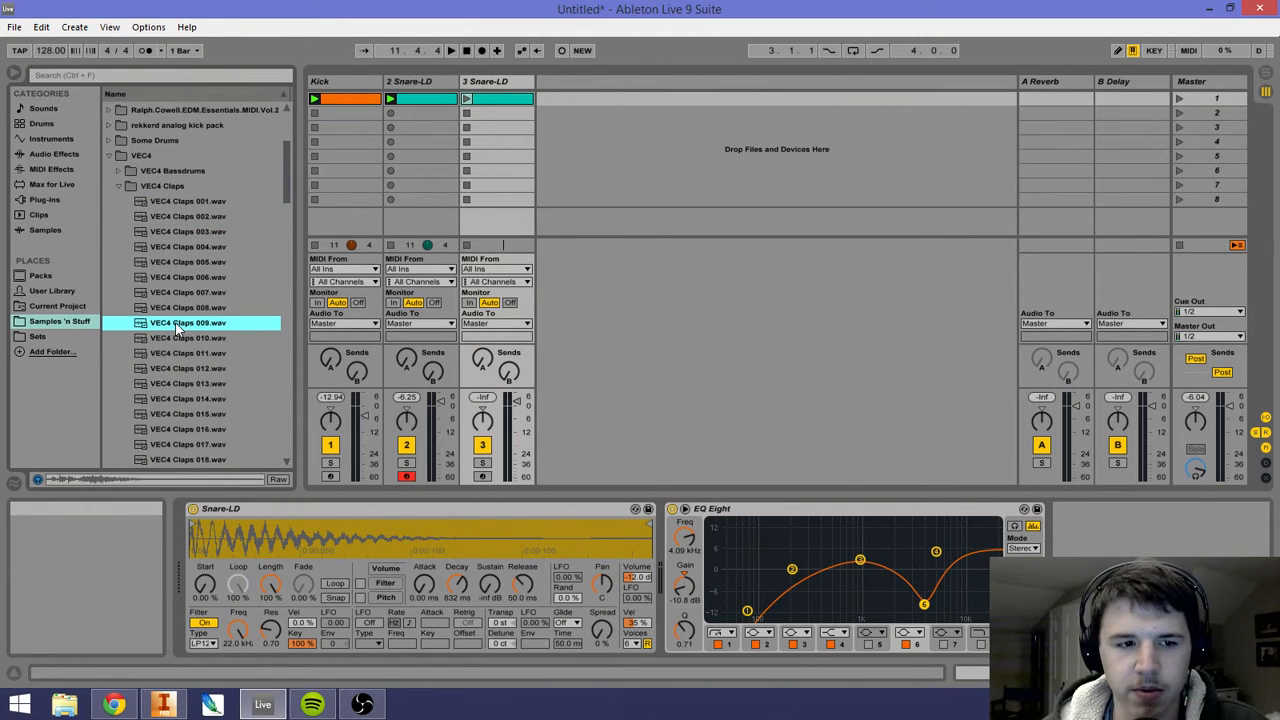
left_click(180, 337)
left_click(180, 323)
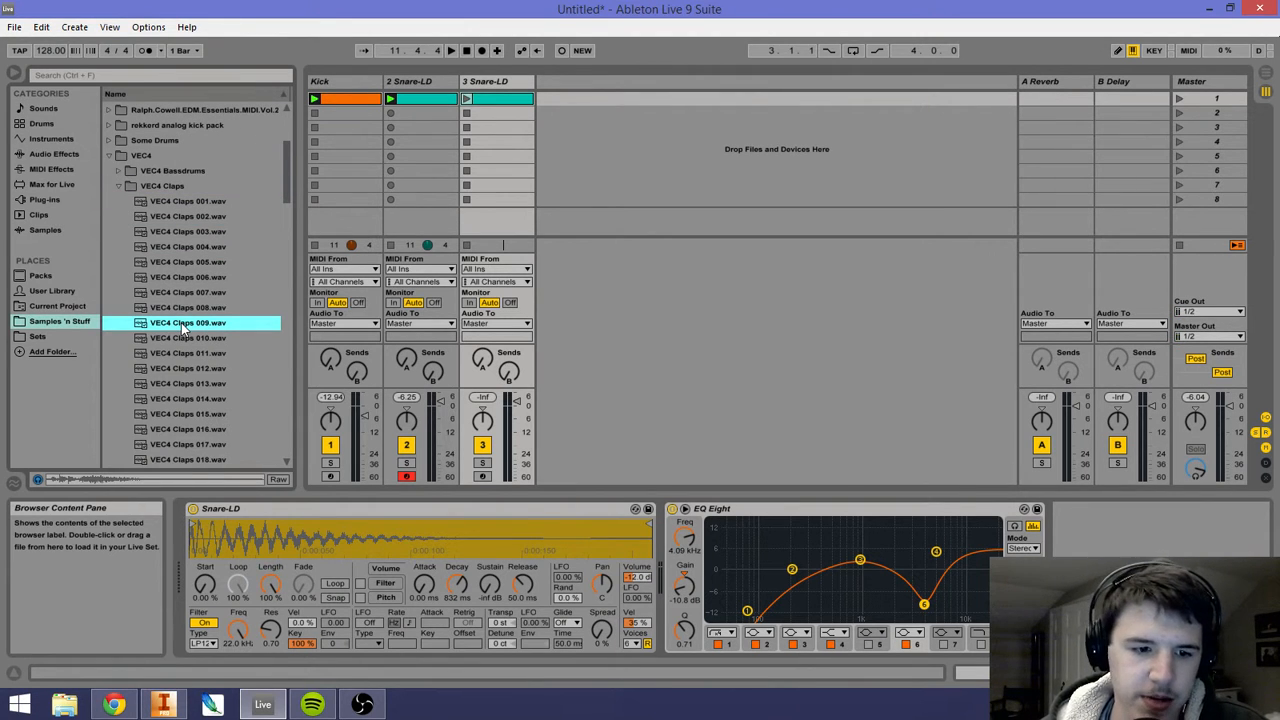
left_click_drag(181, 323, 247, 538)
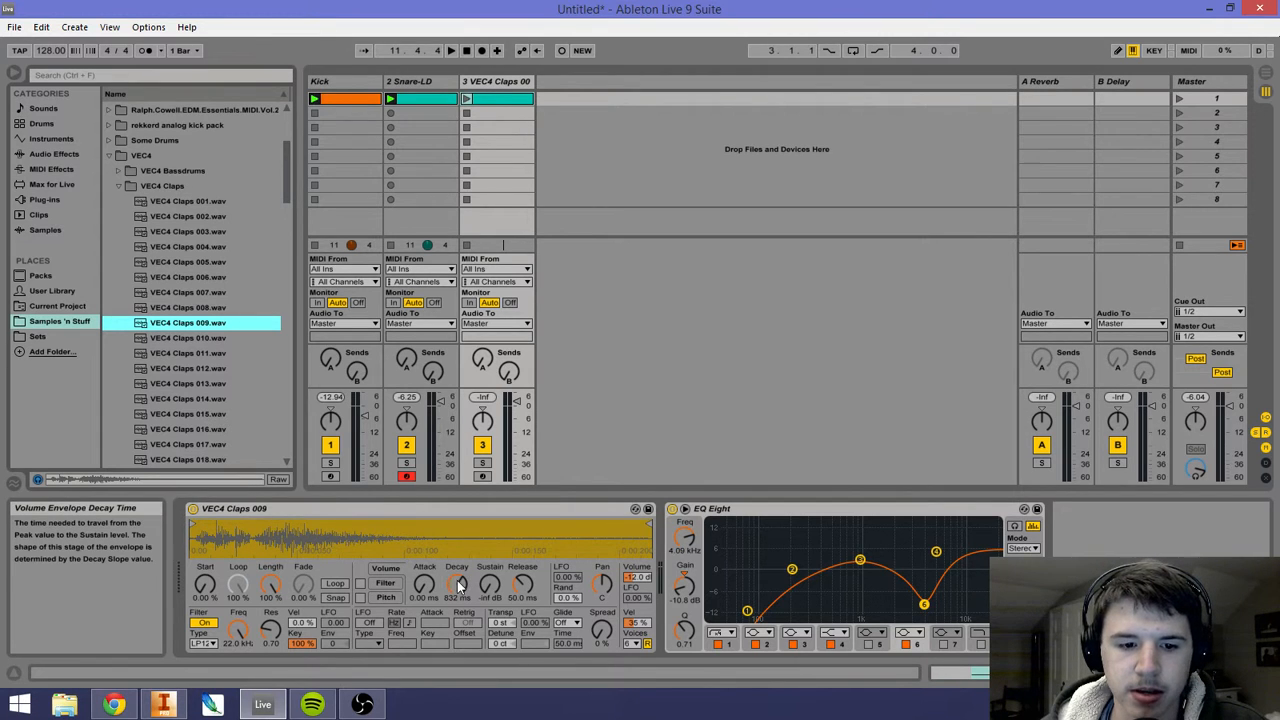
Step: Shorten the clap's decay to about 379 ms, then solo the clap track and launch its clip
left_click_drag(460, 586, 460, 592)
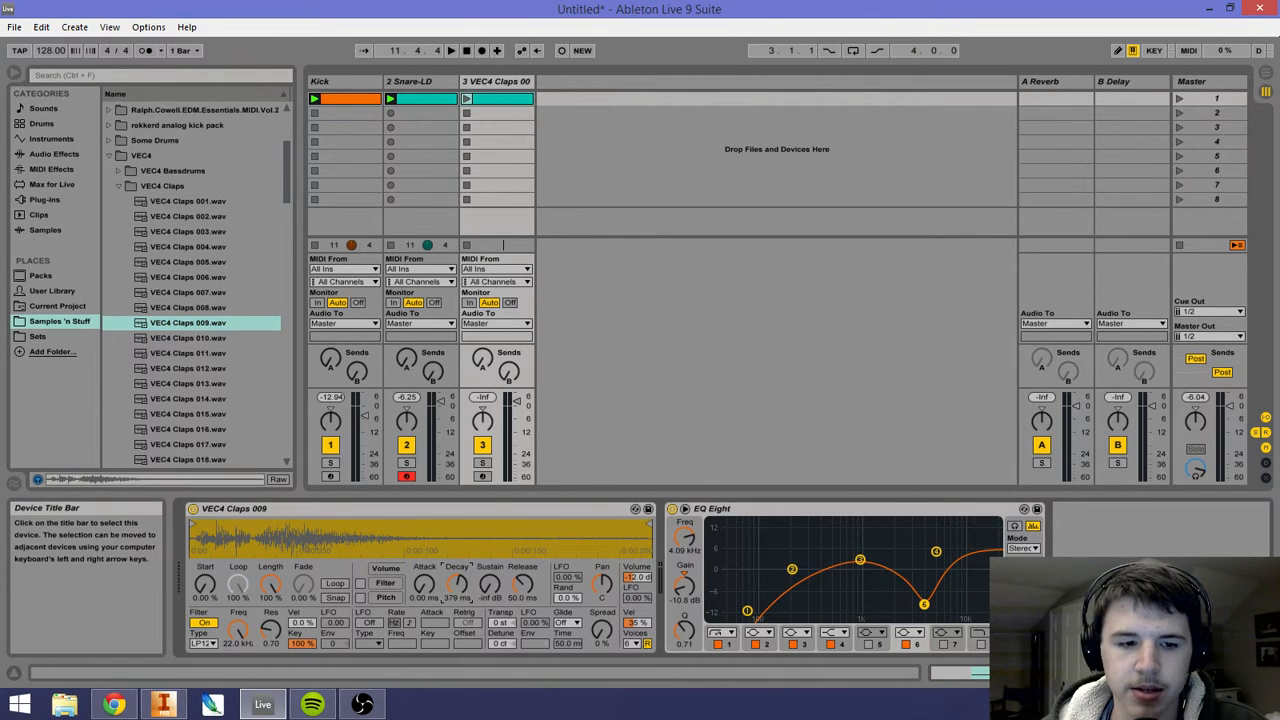
left_click(482, 463)
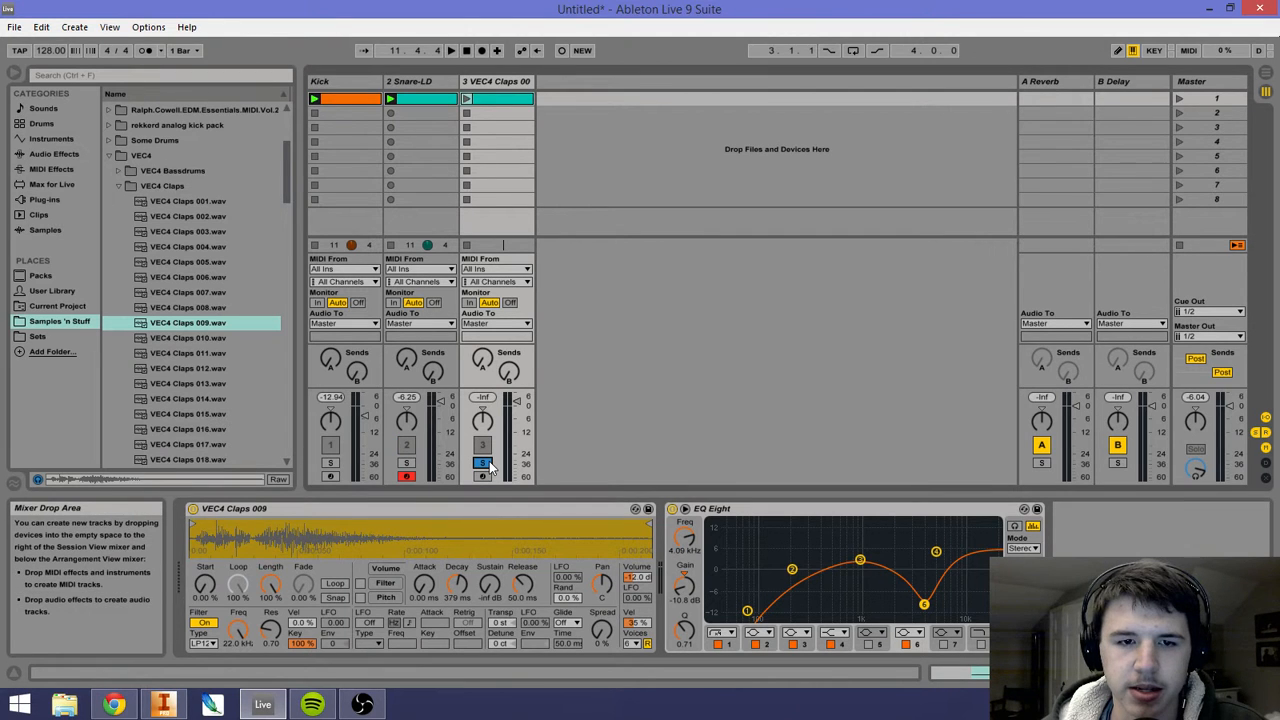
left_click(466, 98)
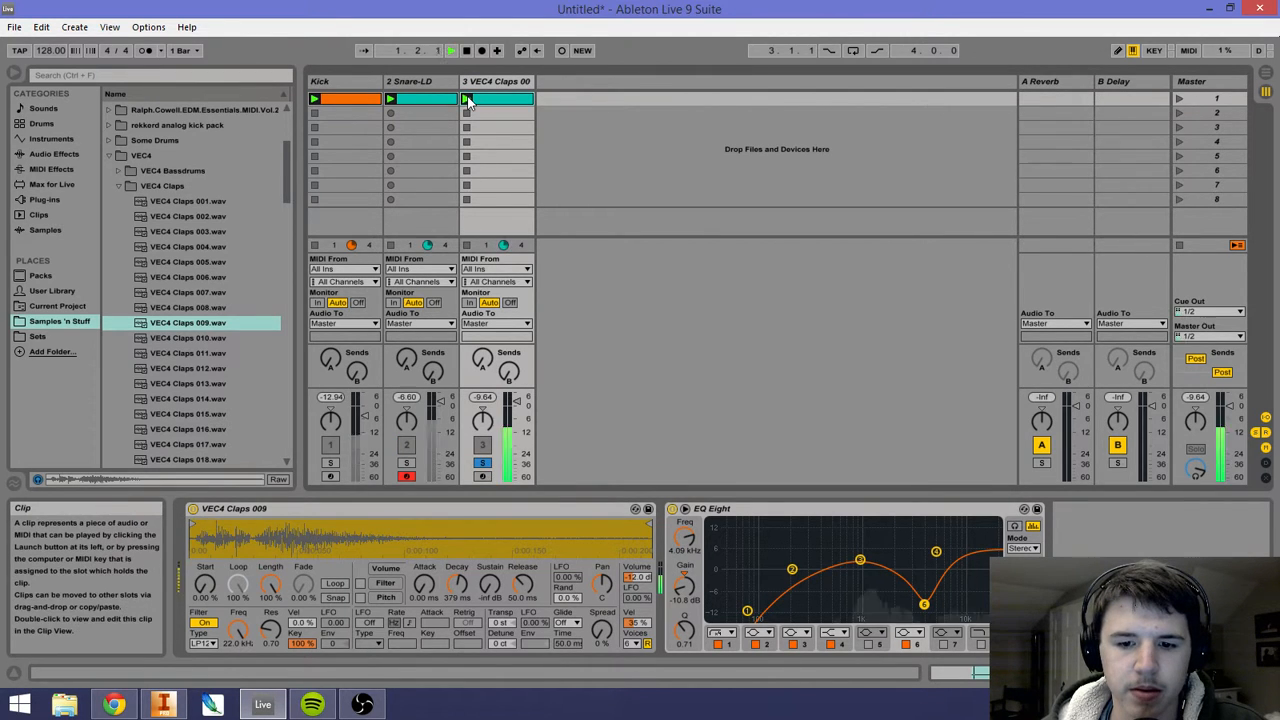
Step: Set the clap EQ's band 3 to about -1.36 dB, band 6 to about 5.83 dB at 1.77 kHz, raise the low-cut frequency, and unsolo the track
left_click_drag(924, 604, 864, 574)
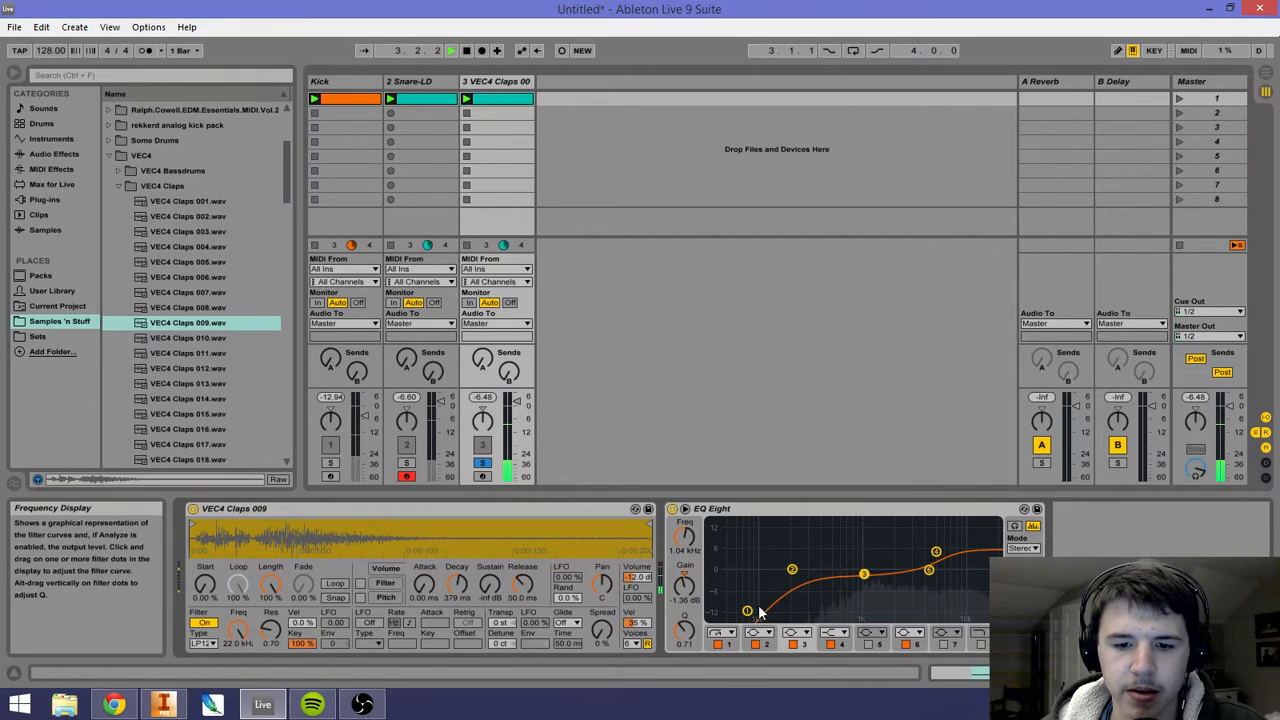
left_click_drag(748, 611, 803, 617)
left_click_drag(929, 570, 887, 551)
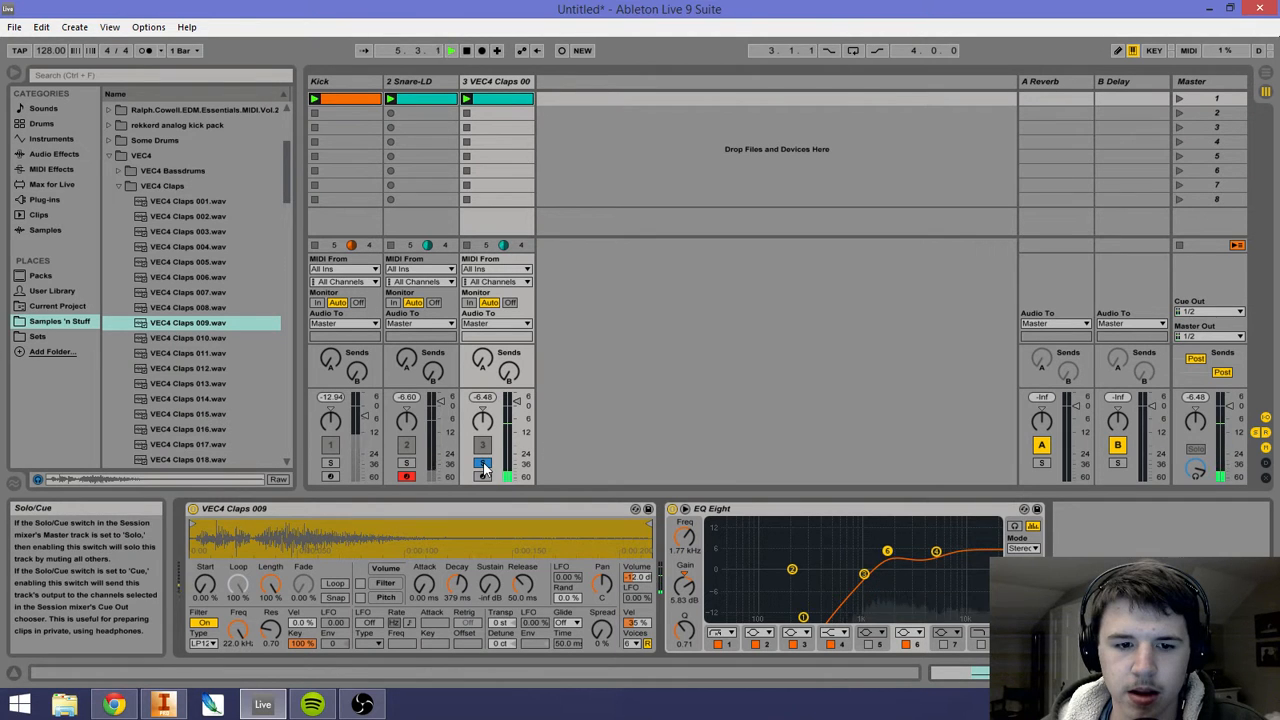
key("space")
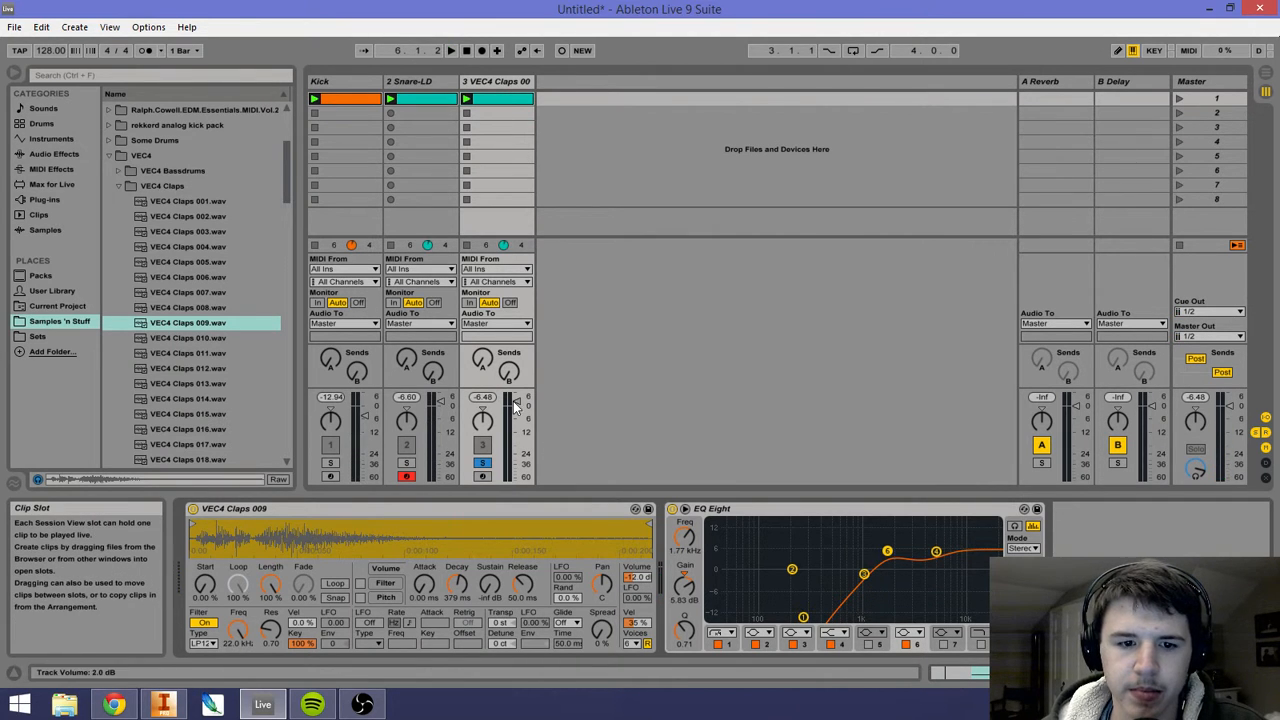
left_click(483, 464)
key("space")
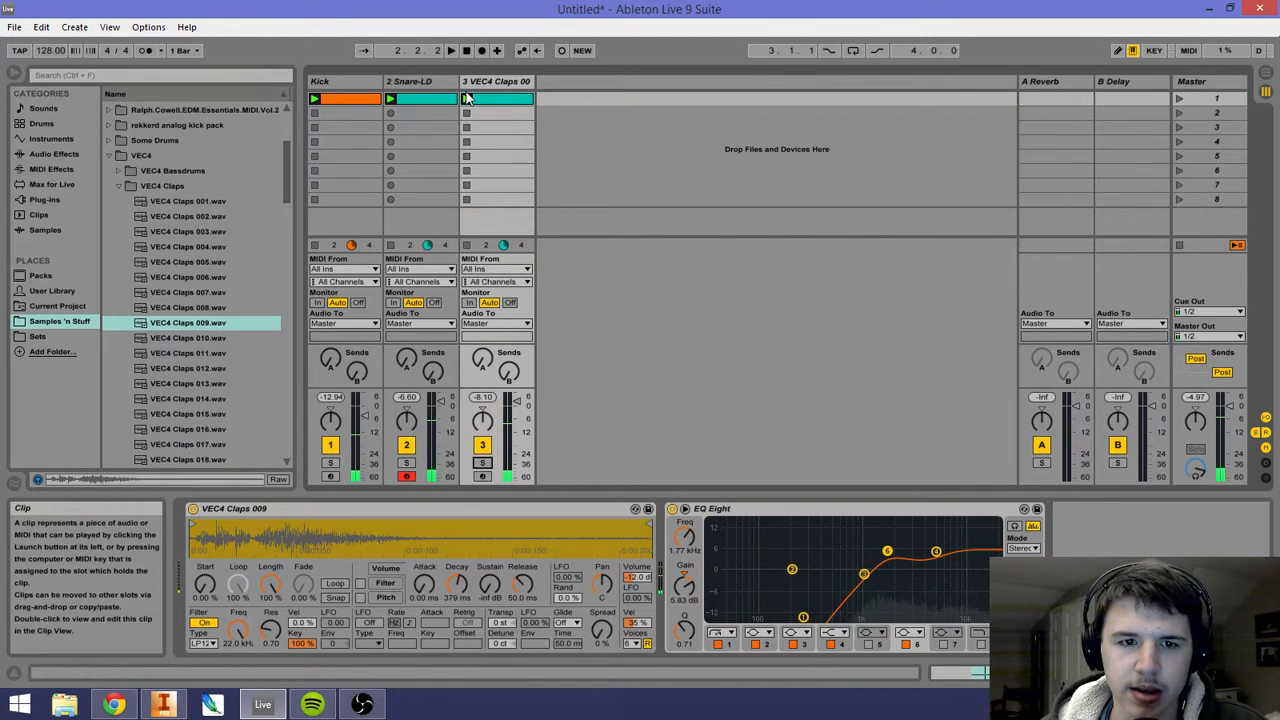
Step: Open the clap clip's MIDI notes and select all of them
left_click(432, 84)
left_click(485, 81)
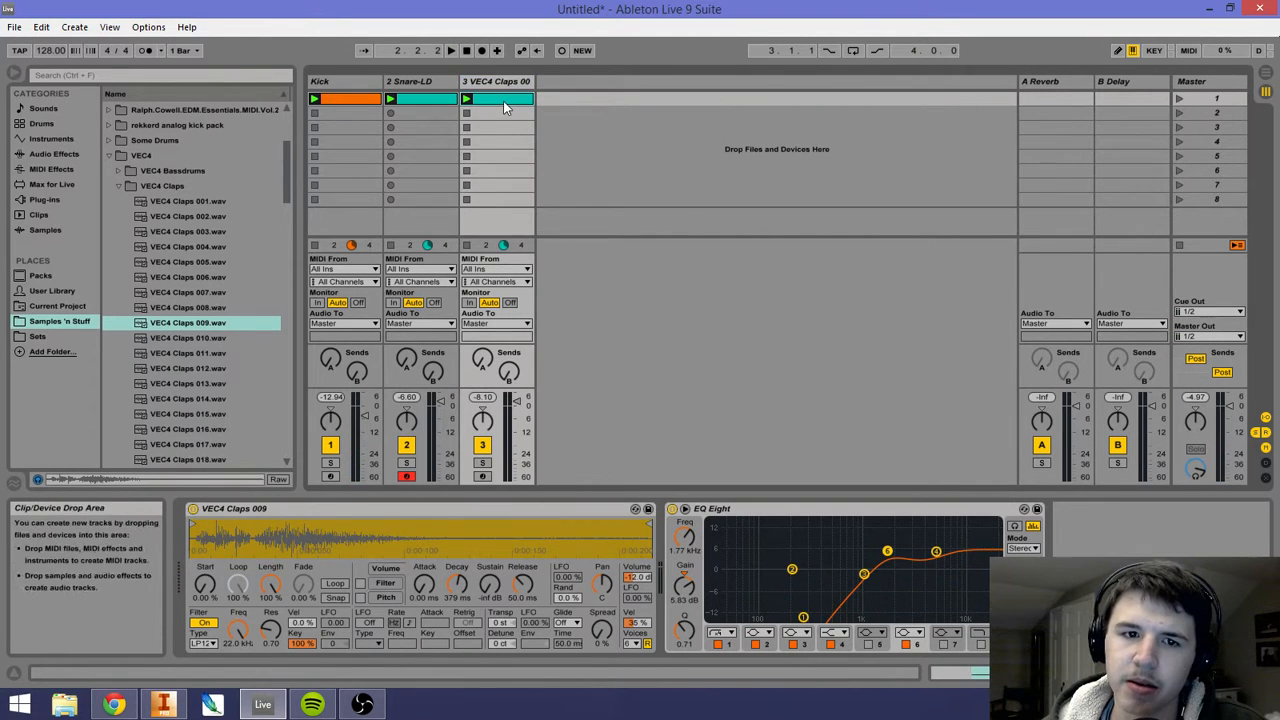
left_click(498, 98)
left_click(844, 598)
key("ctrl+a")
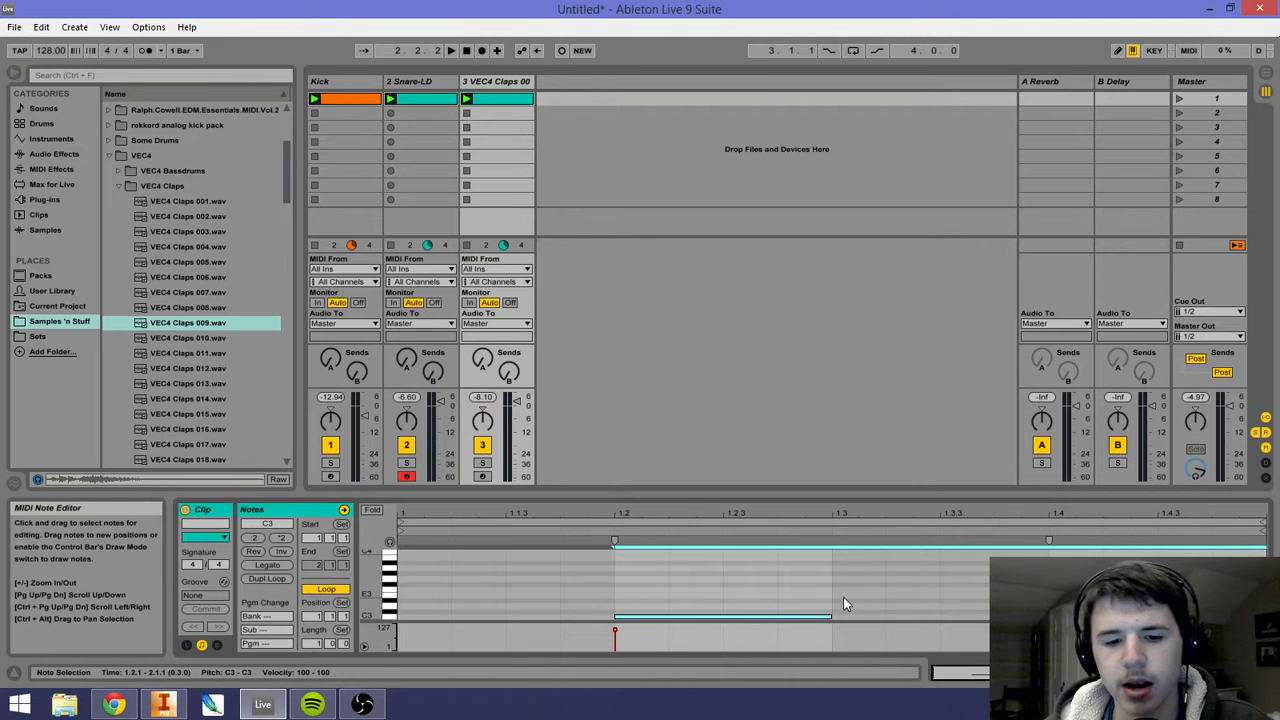
left_click(874, 601)
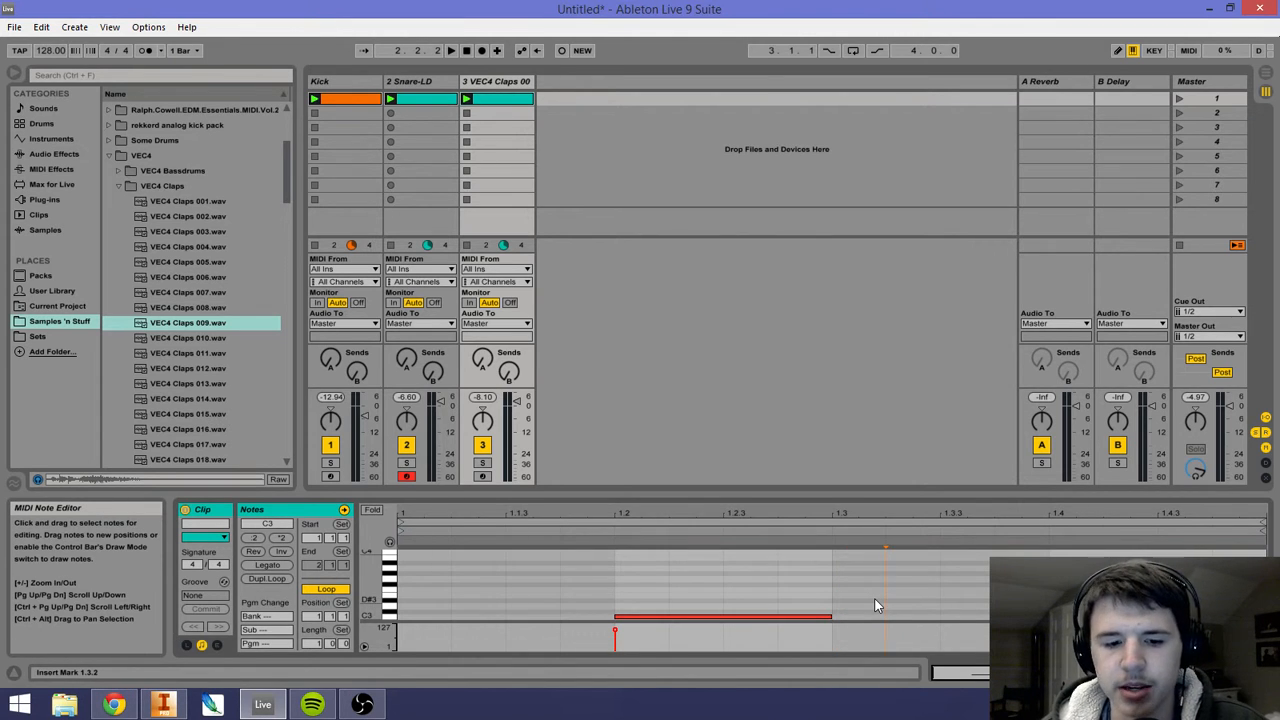
key("ctrl+a")
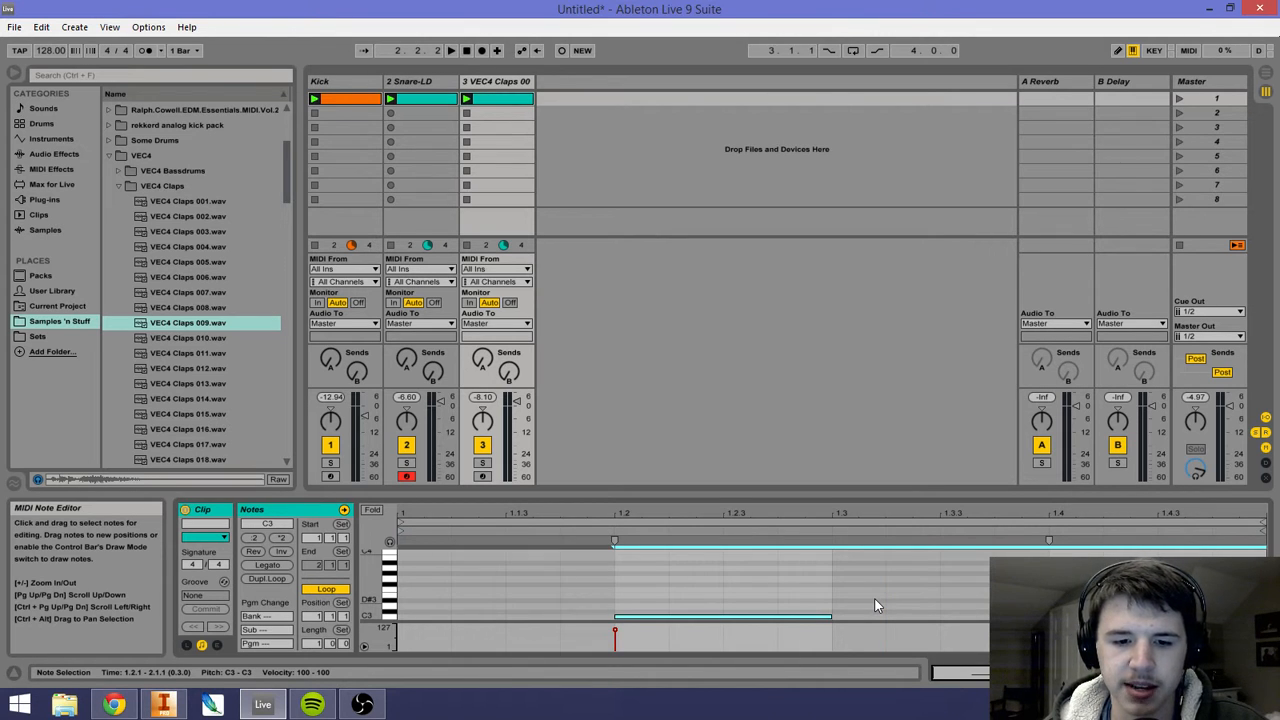
Step: Nudge the selected clap notes off the grid so they start slightly before beats two and four
key("shift+Left")
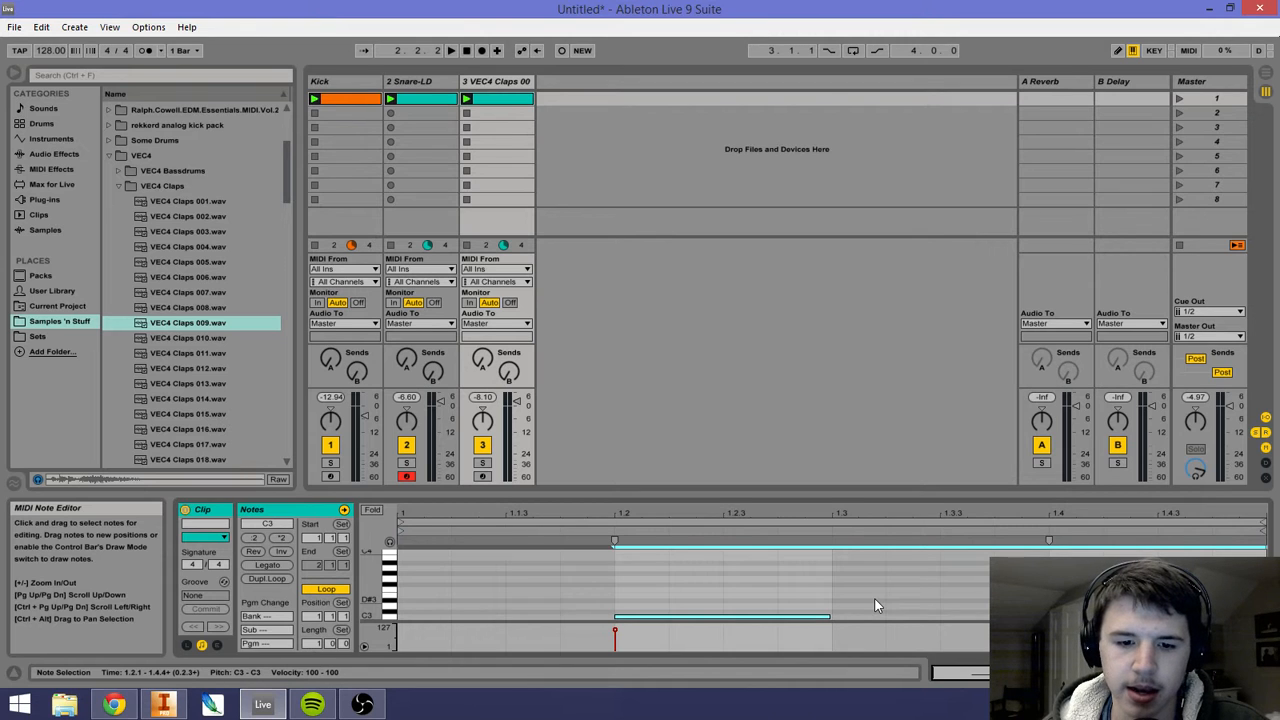
key("shift+Right")
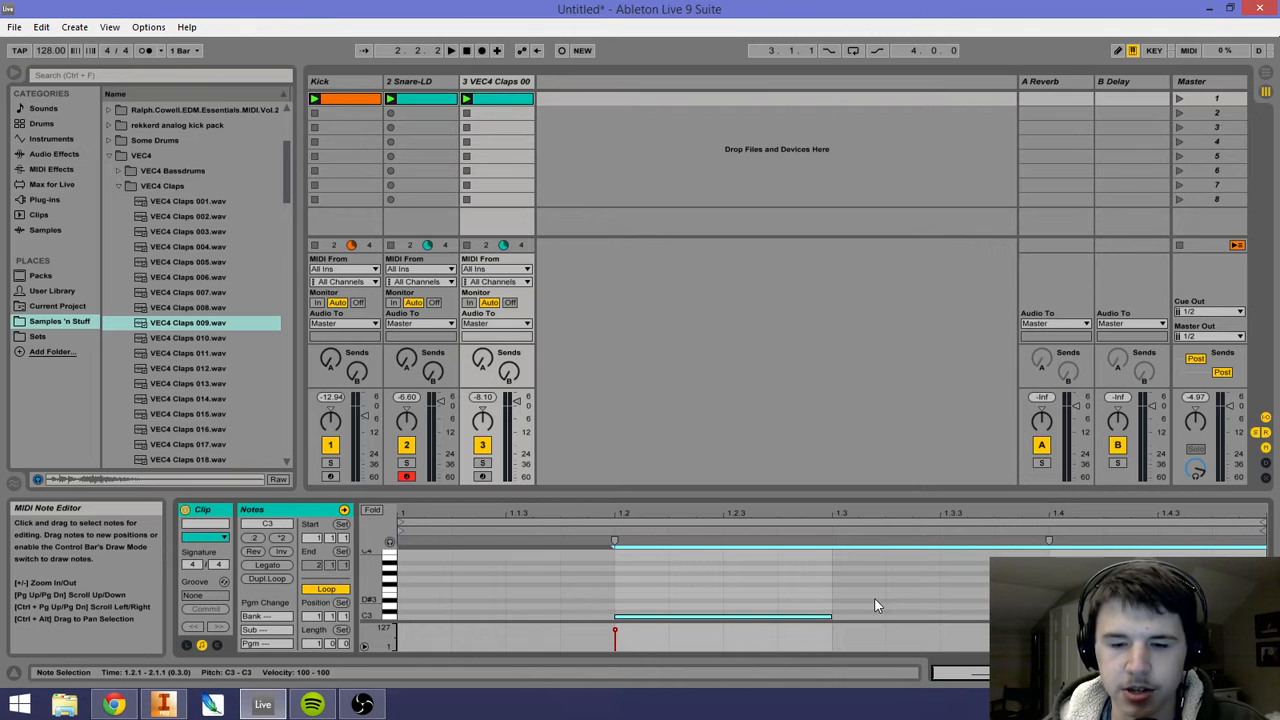
key("shift+Left")
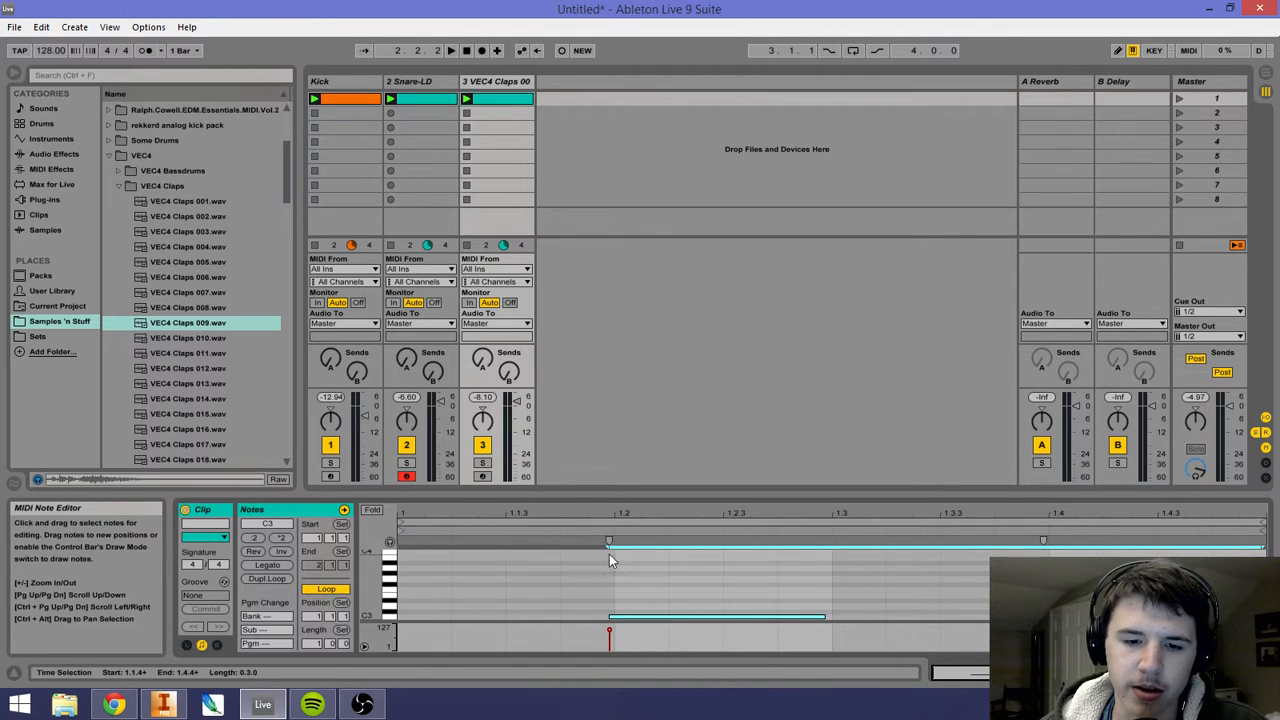
key("ctrl+Left")
key("ctrl+Left")
key("ctrl+Left")
key("ctrl+Left")
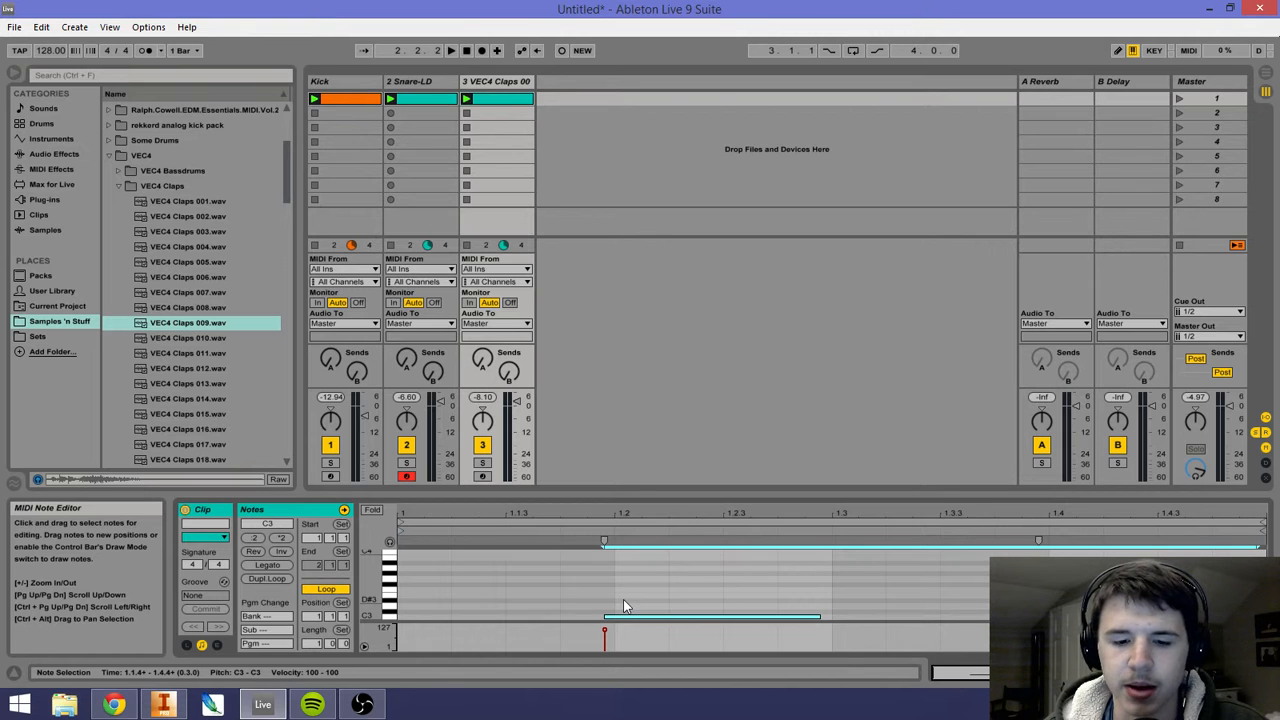
Step: Play the beat and fine-tune the clap notes' slight early offset
key("space")
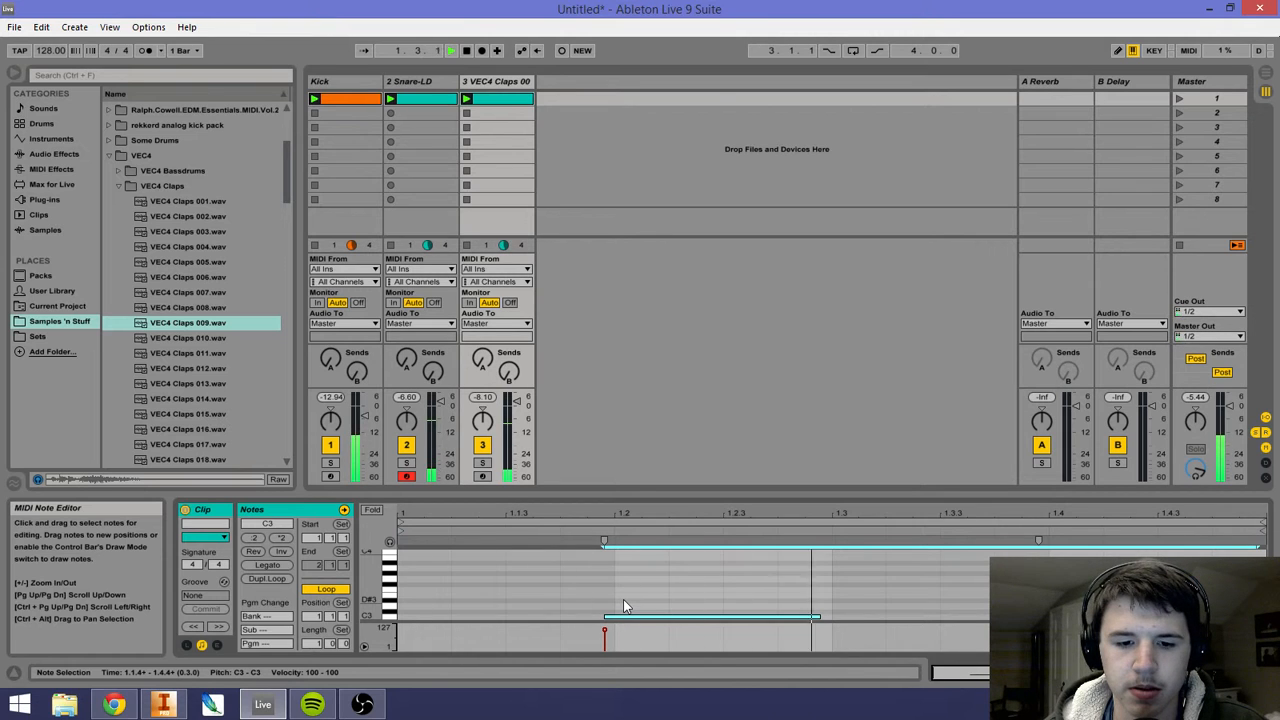
key("ctrl+Right")
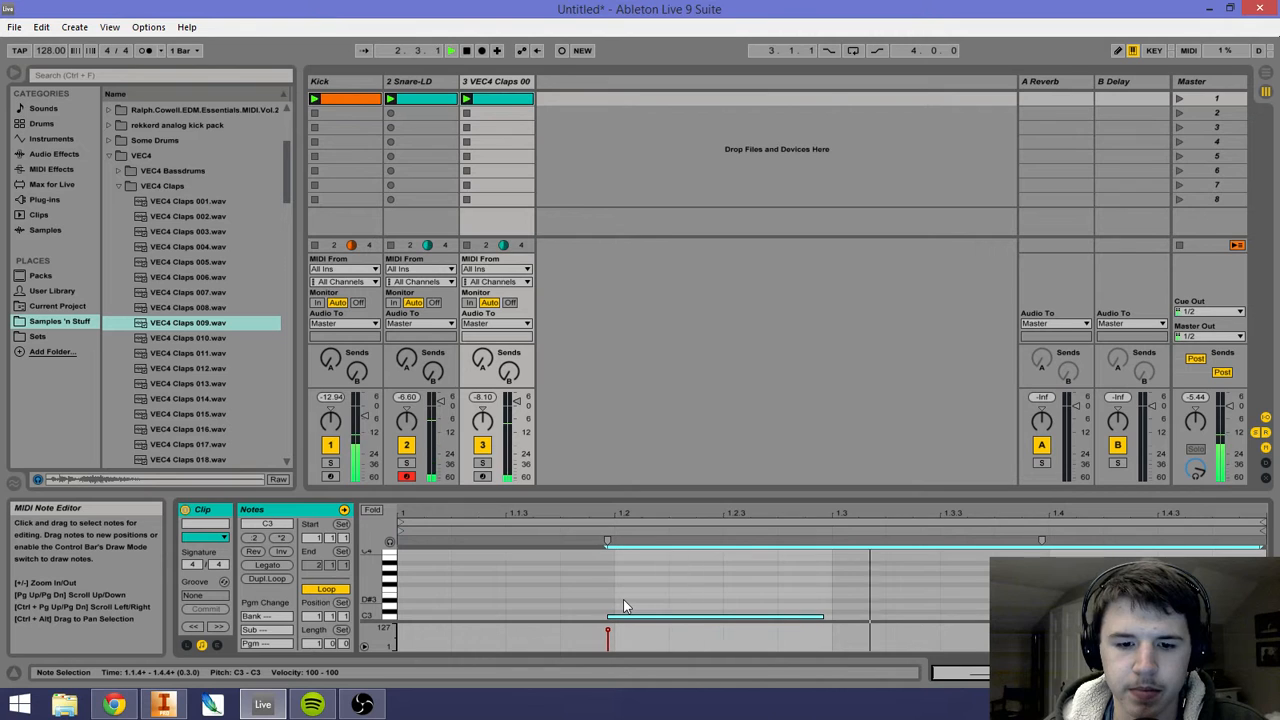
key("ctrl+Left")
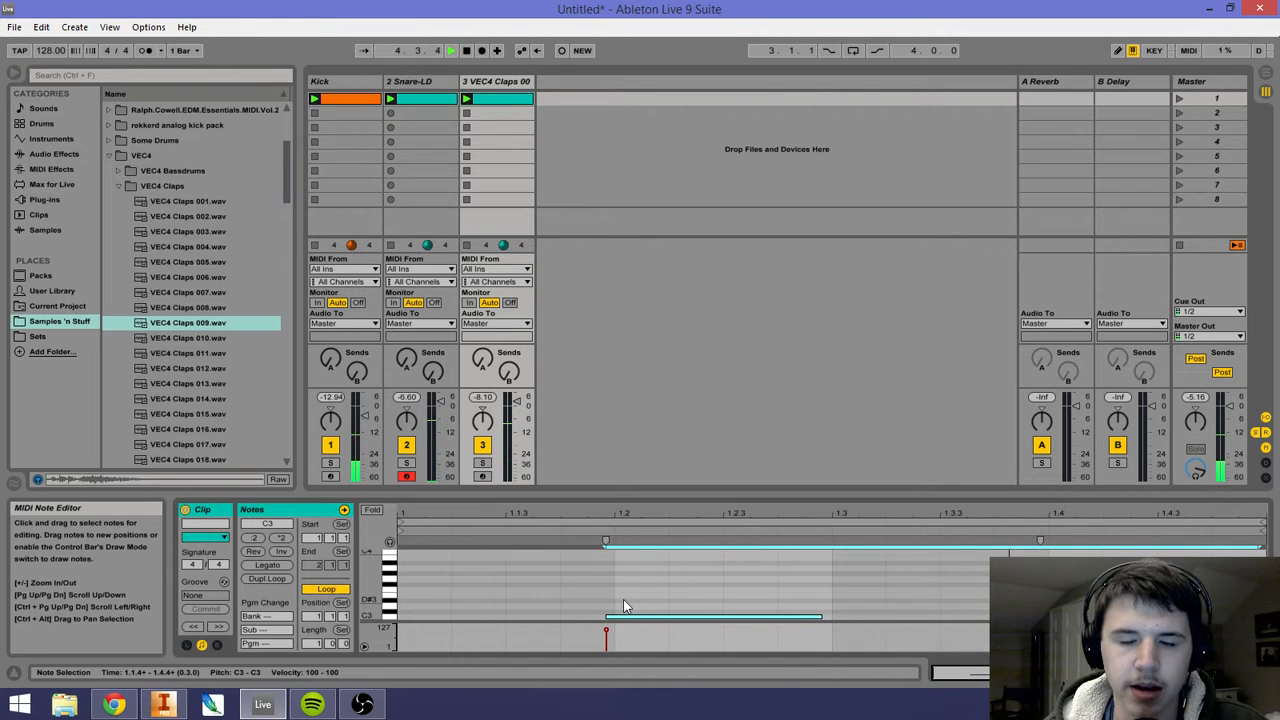
Step: Stop playback and set the clap EQ's band 6 to about 2.60 dB at 1.83 kHz and band 4 to about 6.82 dB at 5.69 kHz
left_click(607, 98)
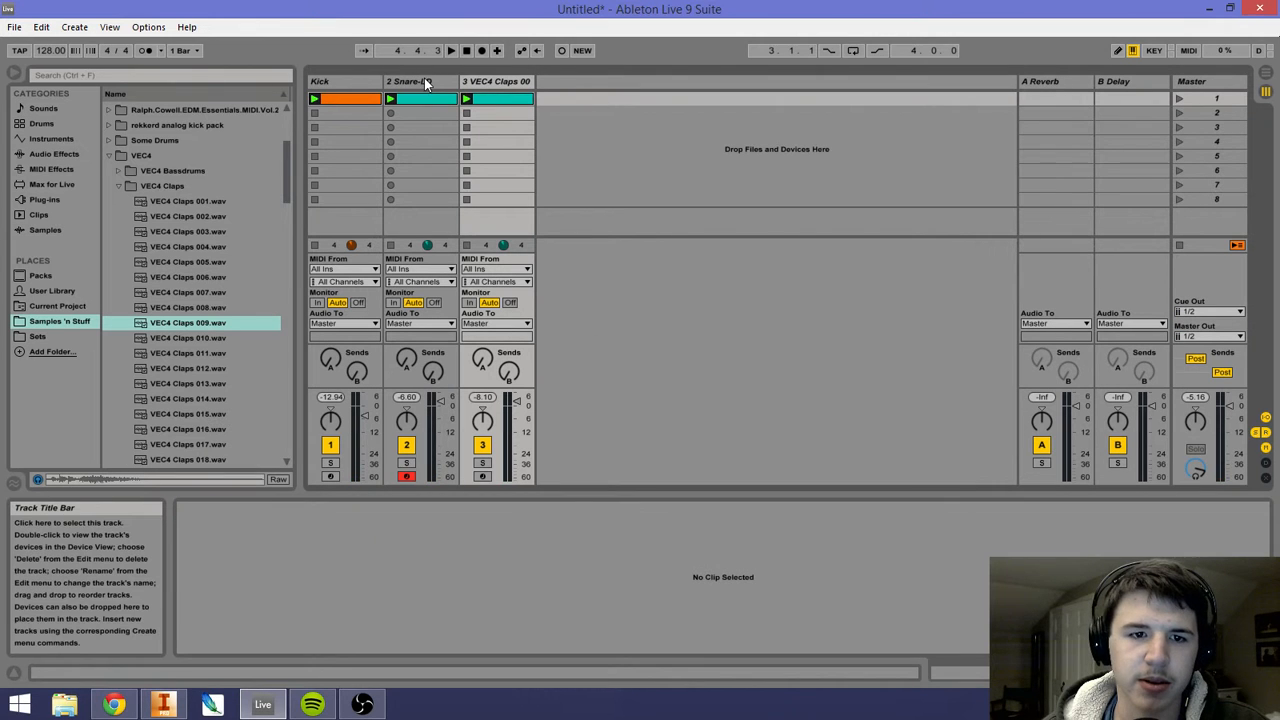
left_click(520, 84)
left_click(597, 172)
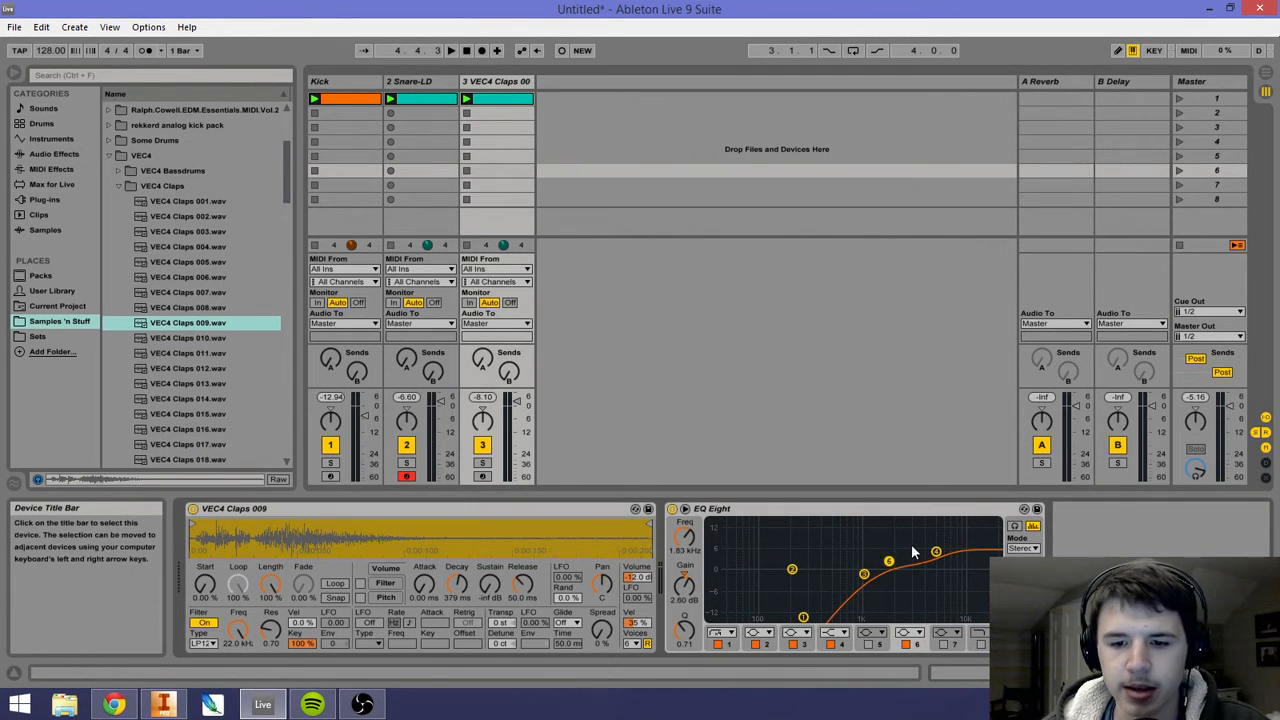
left_click(937, 550)
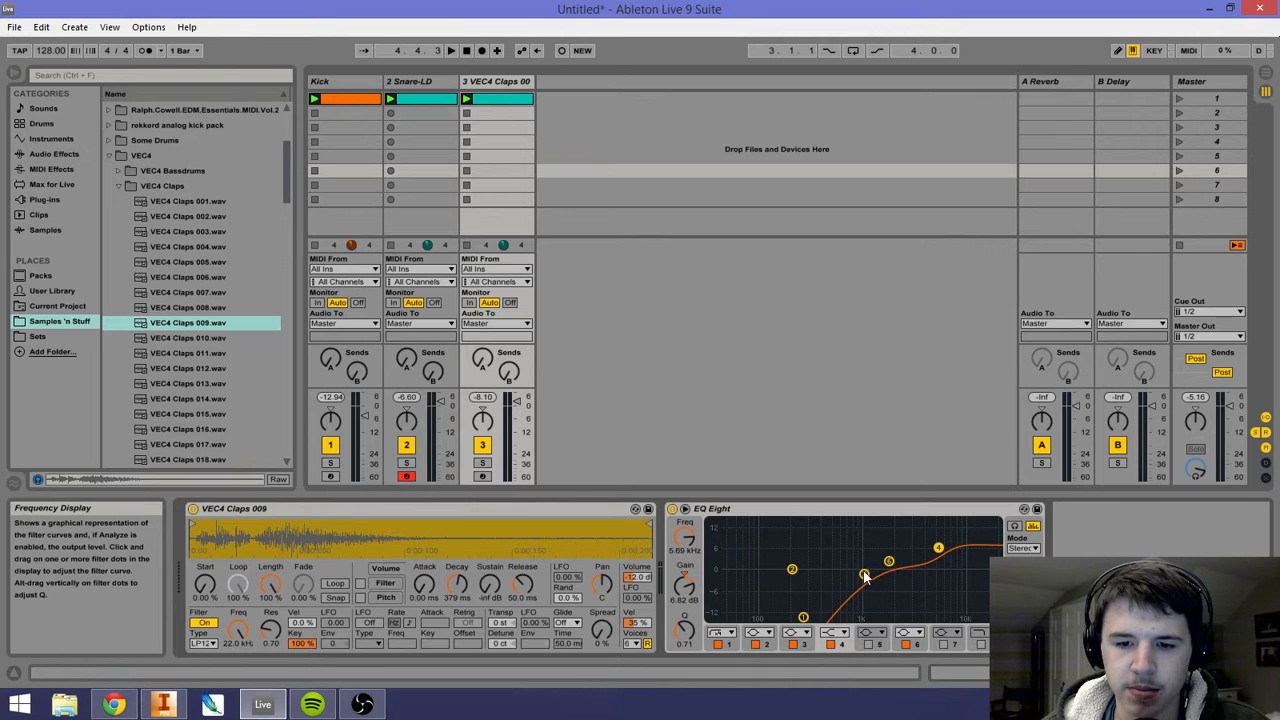
Step: Set the clap EQ's band 3 to about -1.36 dB at 790 Hz and the clap decay to 451 ms, and play the beat
left_click_drag(866, 578, 851, 574)
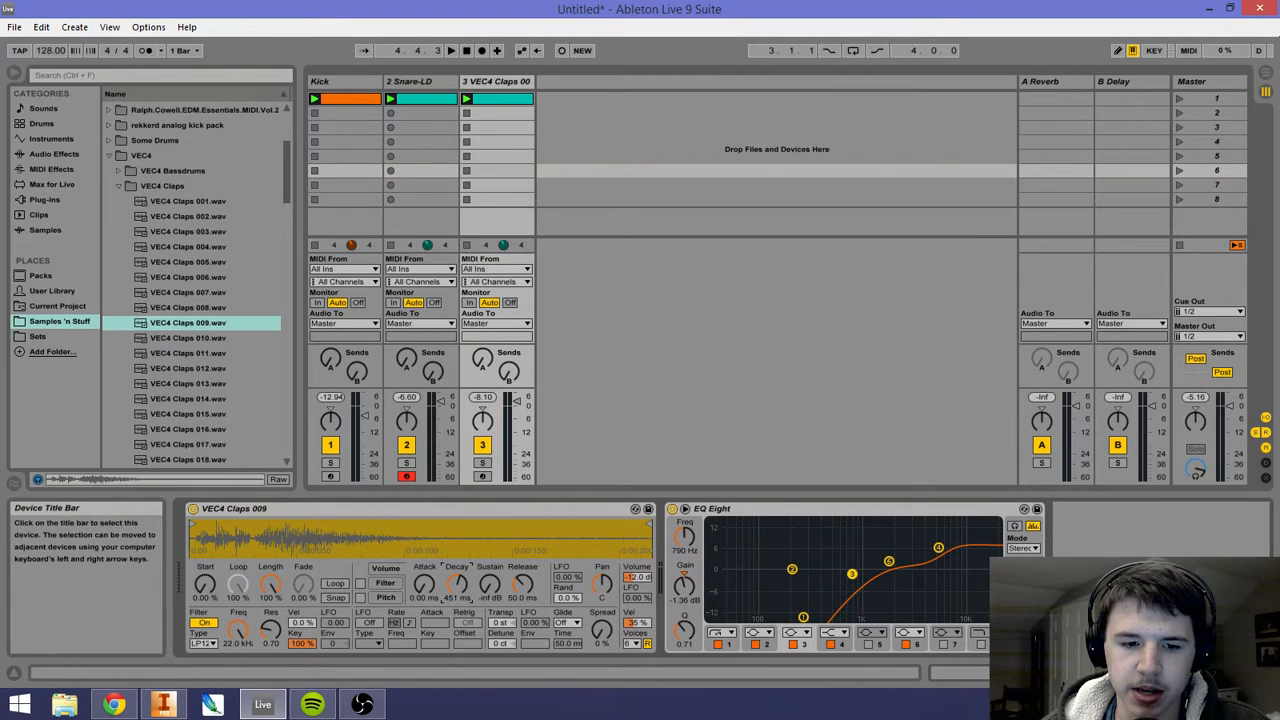
key("space")
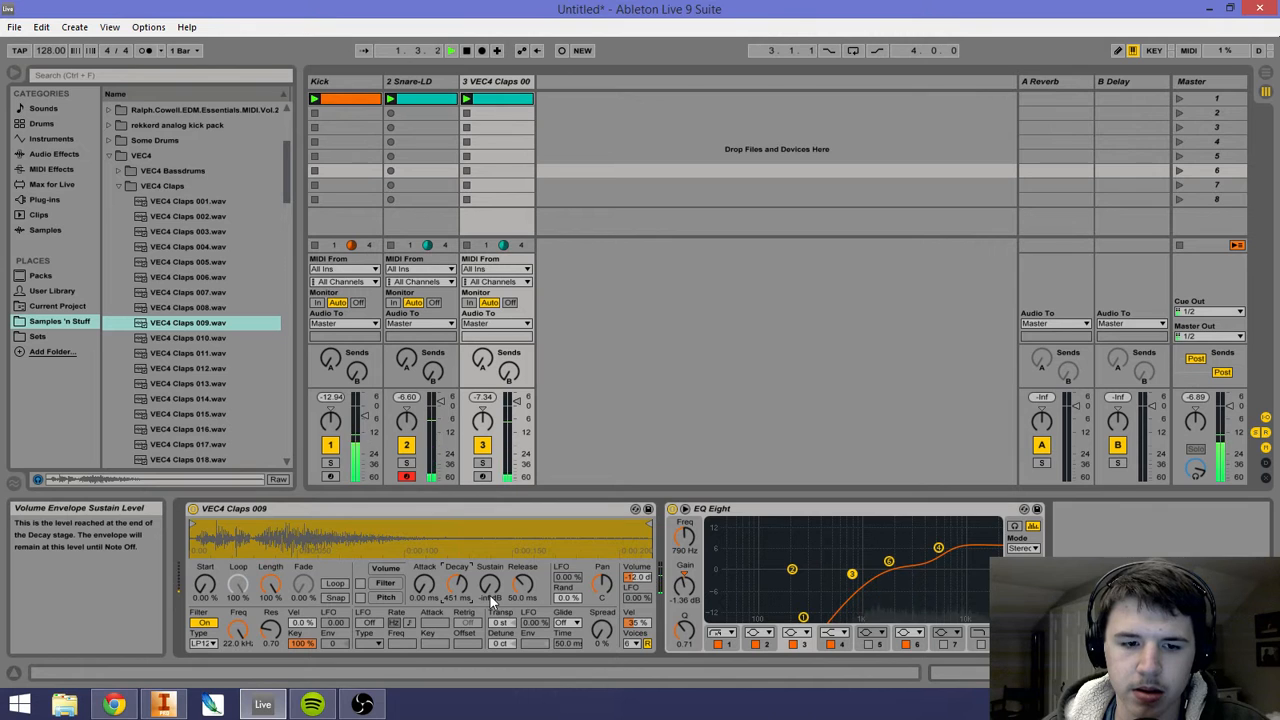
Step: Audition the clap samples from VEC4 Claps 013 to 016, load 016 into the clap track and play the beat
left_click(189, 383)
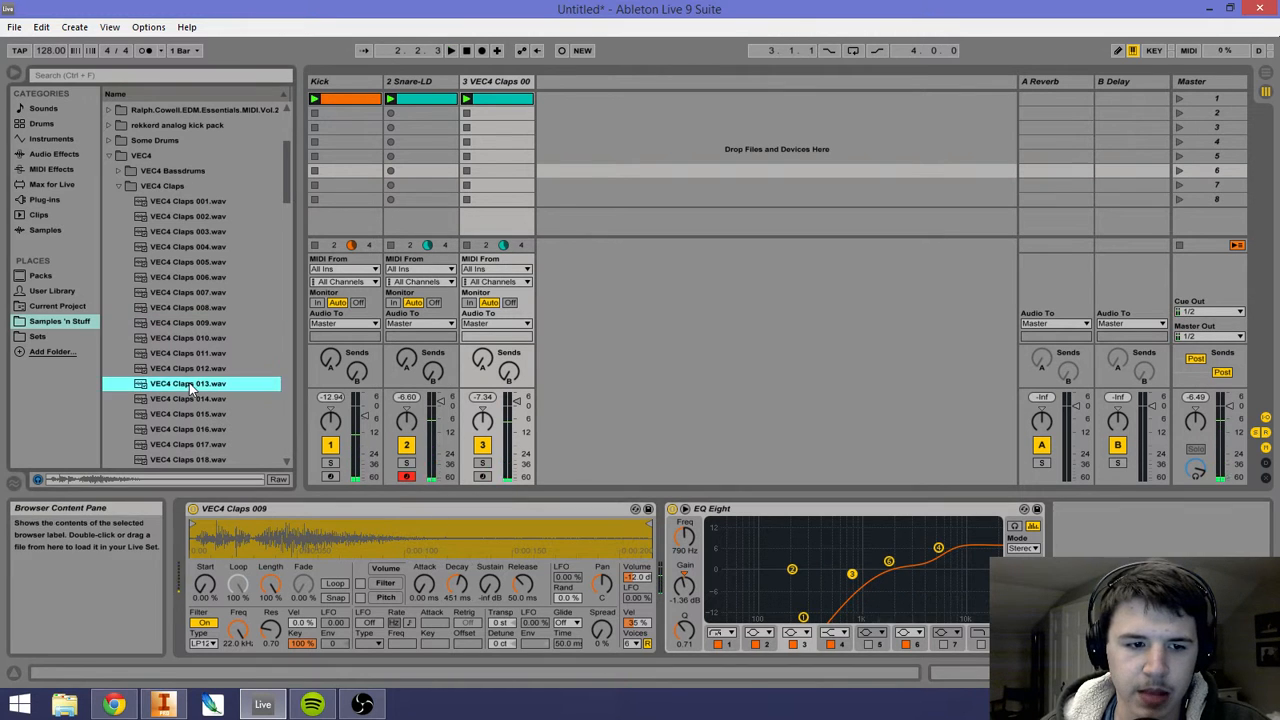
key("Down")
key("Down")
key("Down")
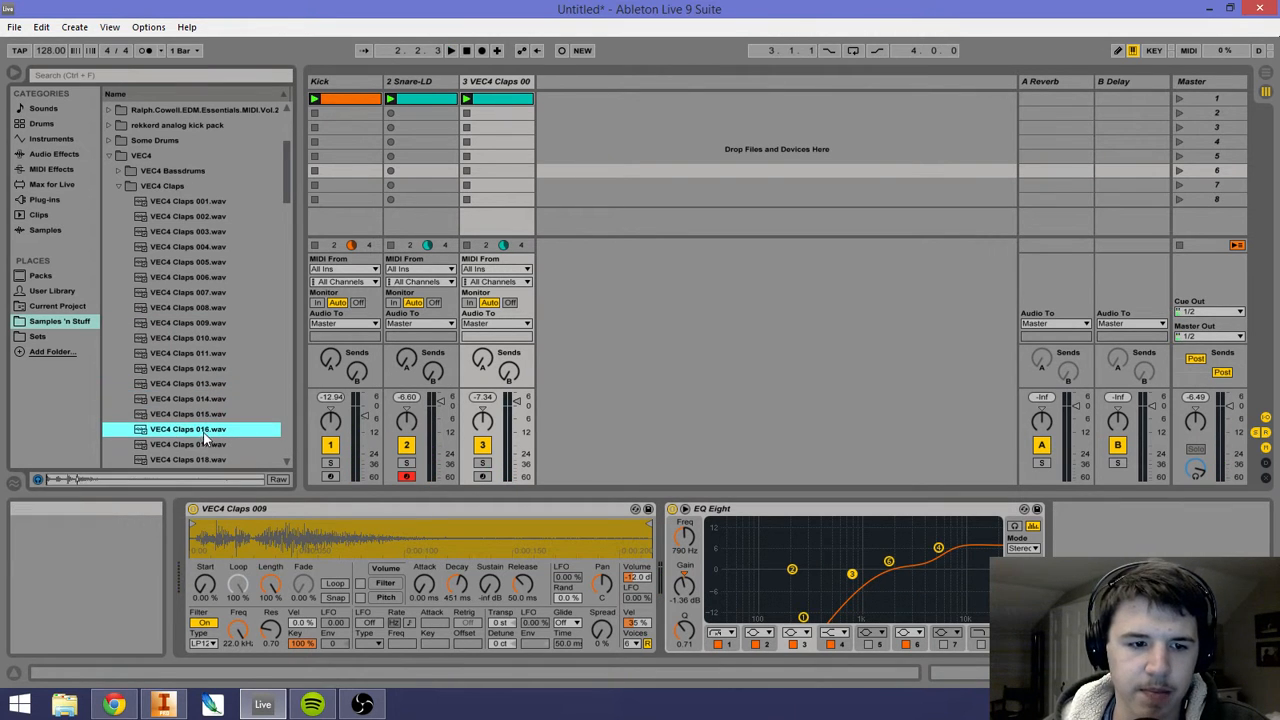
left_click_drag(256, 536, 256, 534)
key("space")
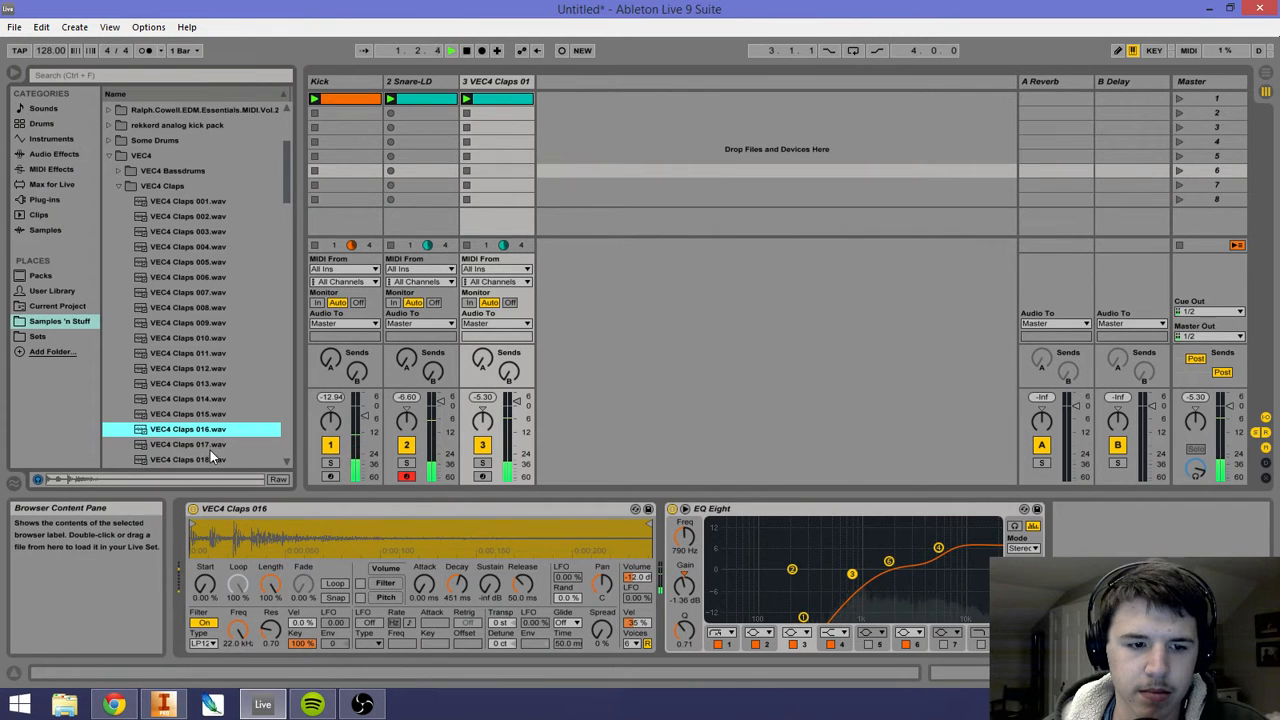
Step: Swap the following clap samples into the clap track while the beat plays, ending with VEC4 Claps 022
left_click_drag(210, 449, 235, 530)
left_click_drag(213, 460, 228, 530)
scroll(206, 458, "down", 1)
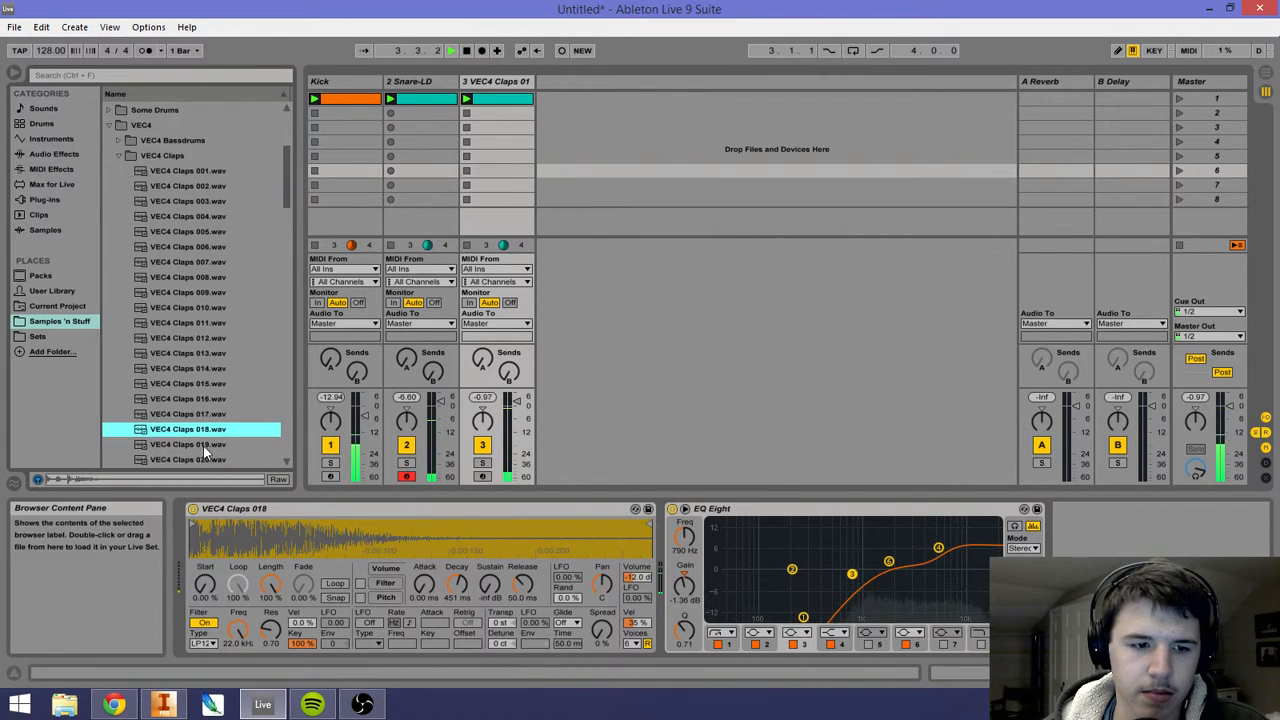
left_click_drag(207, 446, 228, 532)
left_click_drag(201, 459, 223, 527)
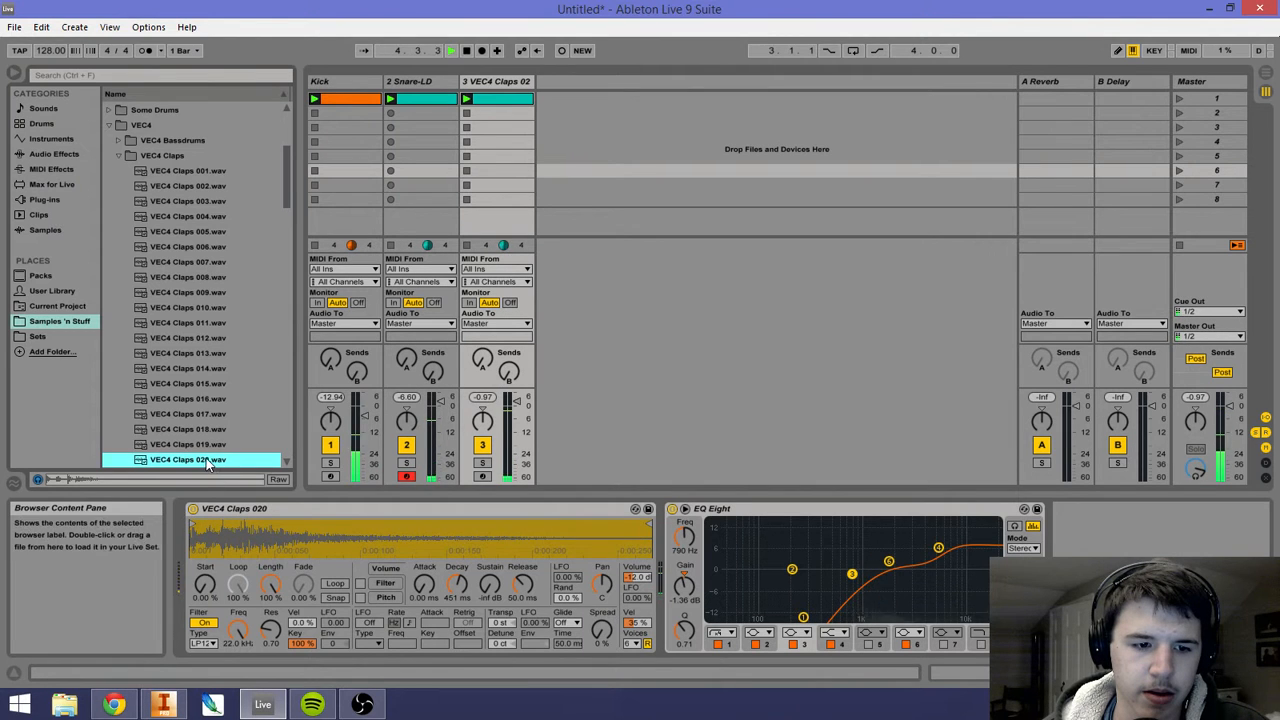
scroll(205, 459, "down", 1)
left_click_drag(205, 459, 230, 530)
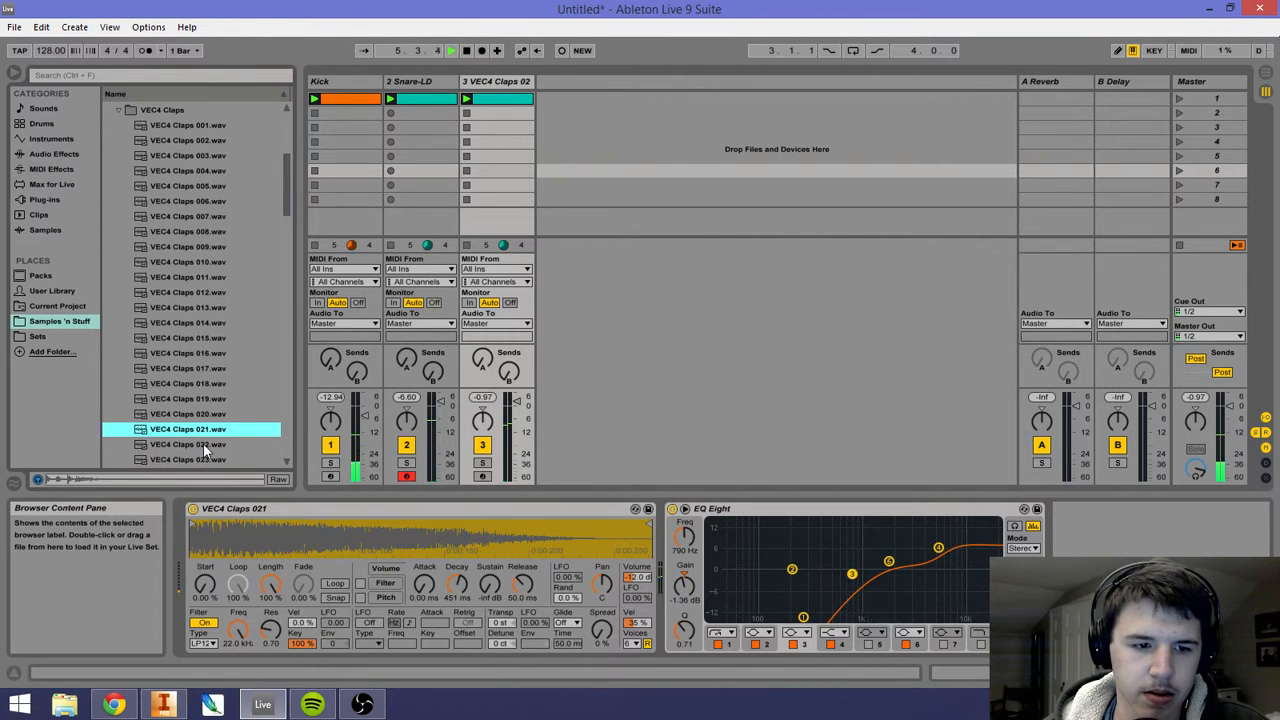
scroll(203, 443, "down", 1)
left_click_drag(203, 443, 240, 528)
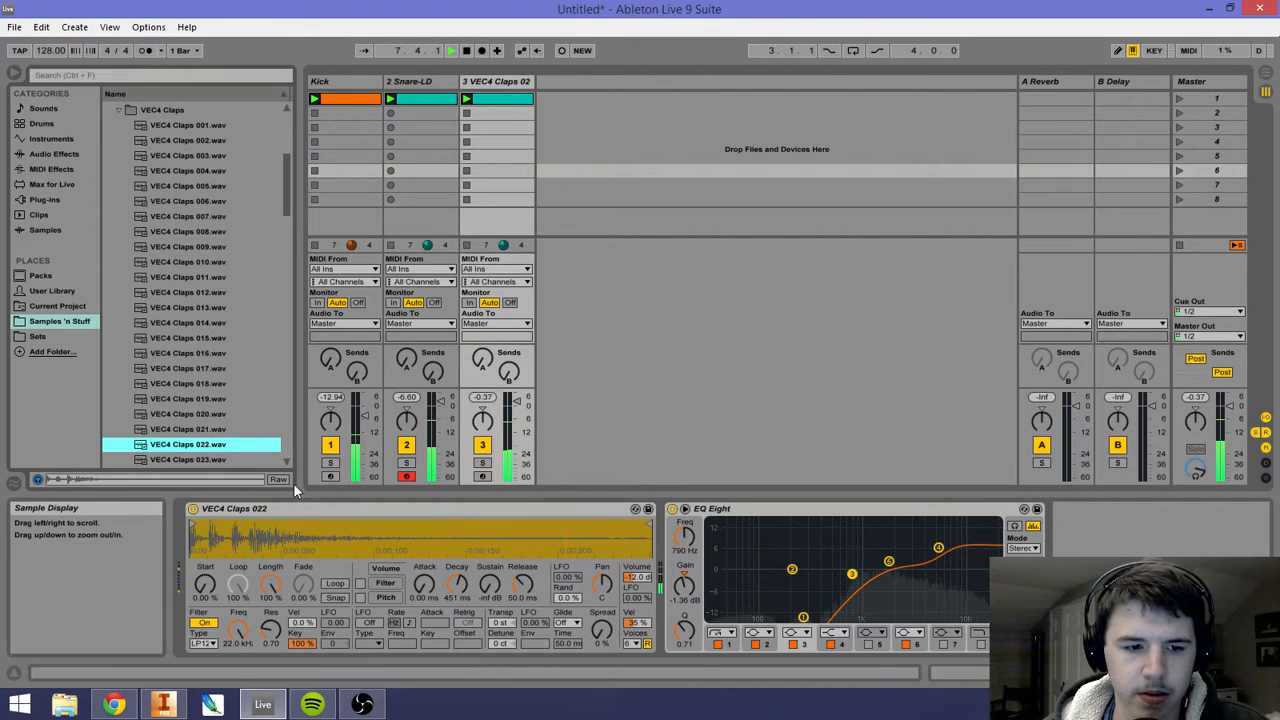
Step: Open the clap clip's MIDI notes, select all of them to check their timing, and stop playback
double_click(502, 100)
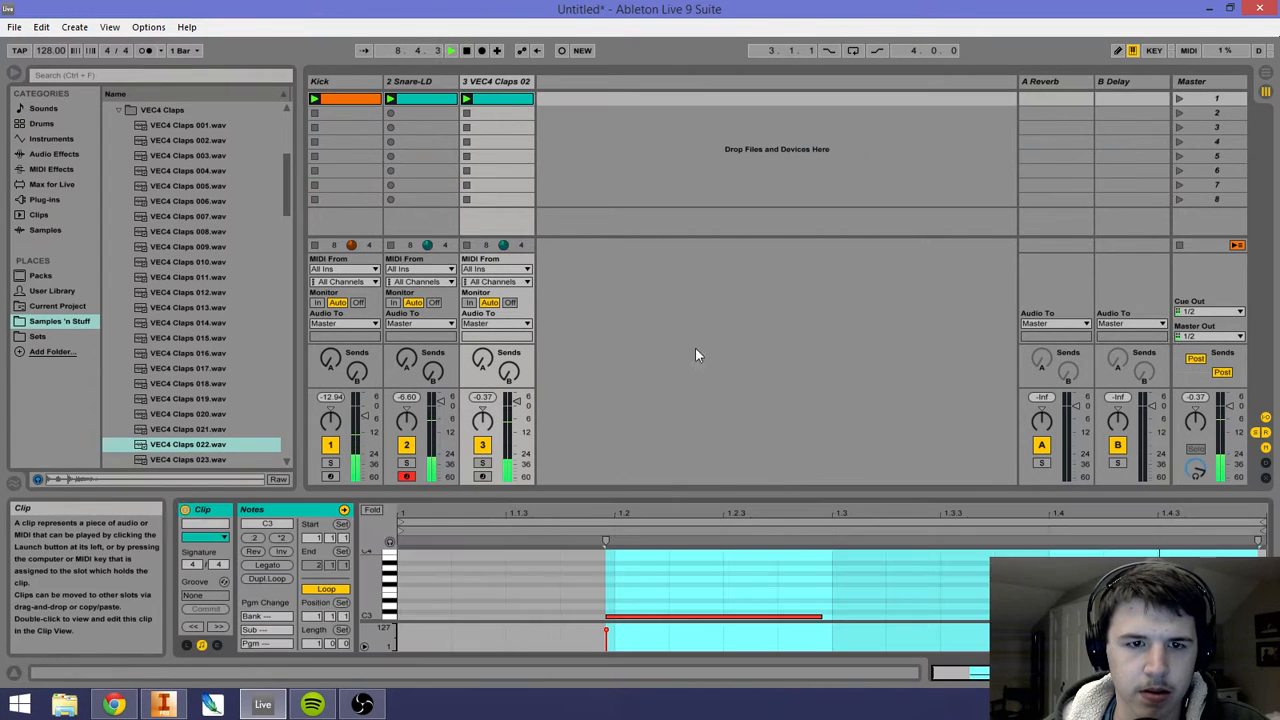
key("ctrl+a")
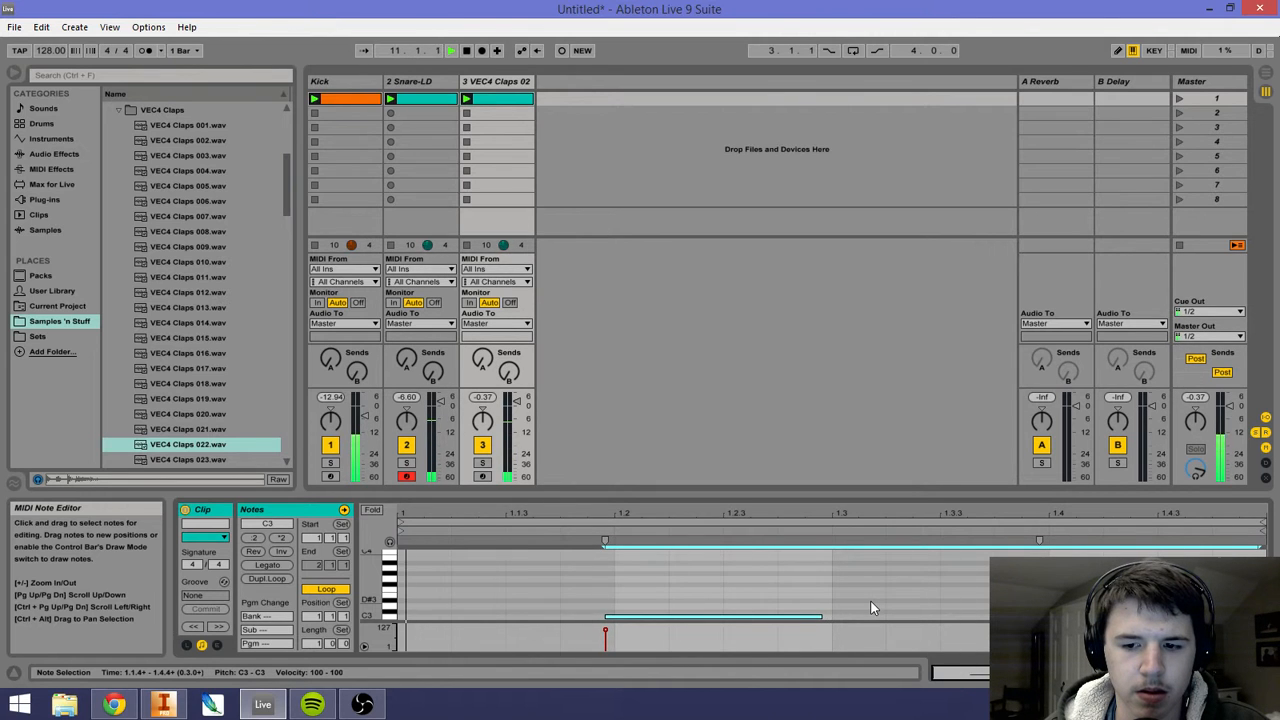
key("space")
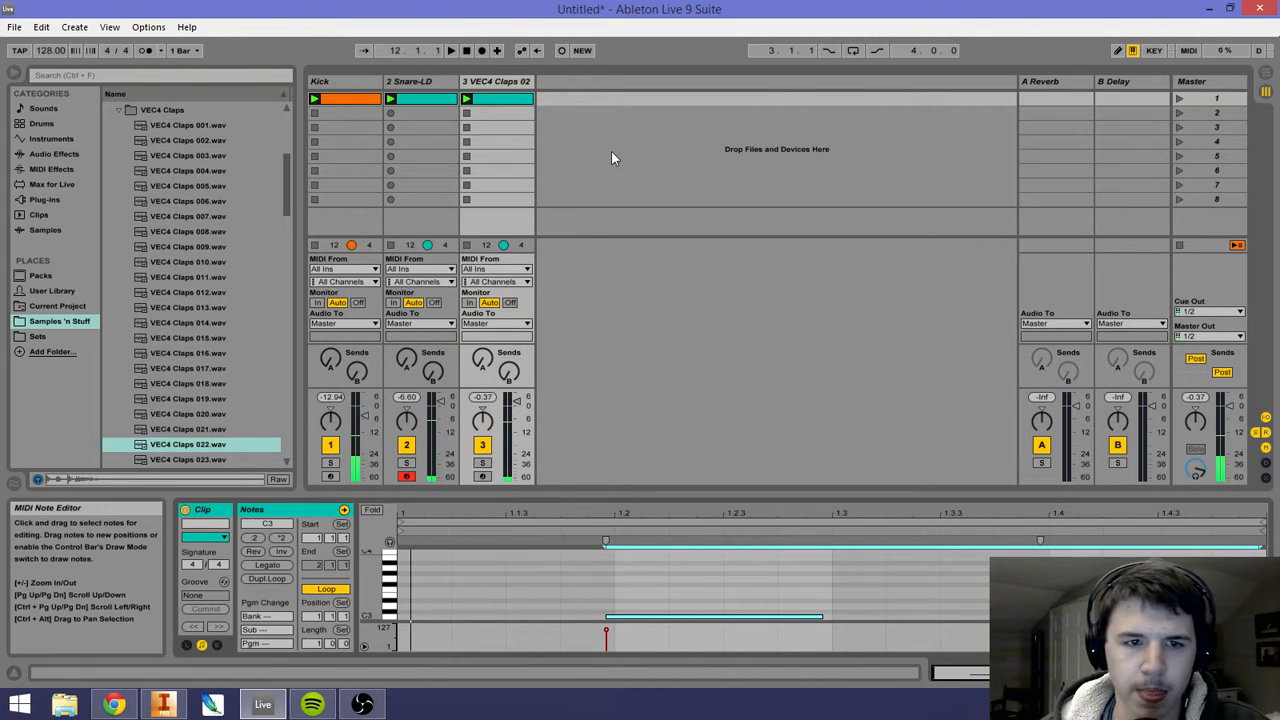
Step: Select the Snare-LD track and switch the sample browser from the VEC4 Claps folder to VEC4 Snares
left_click(414, 84)
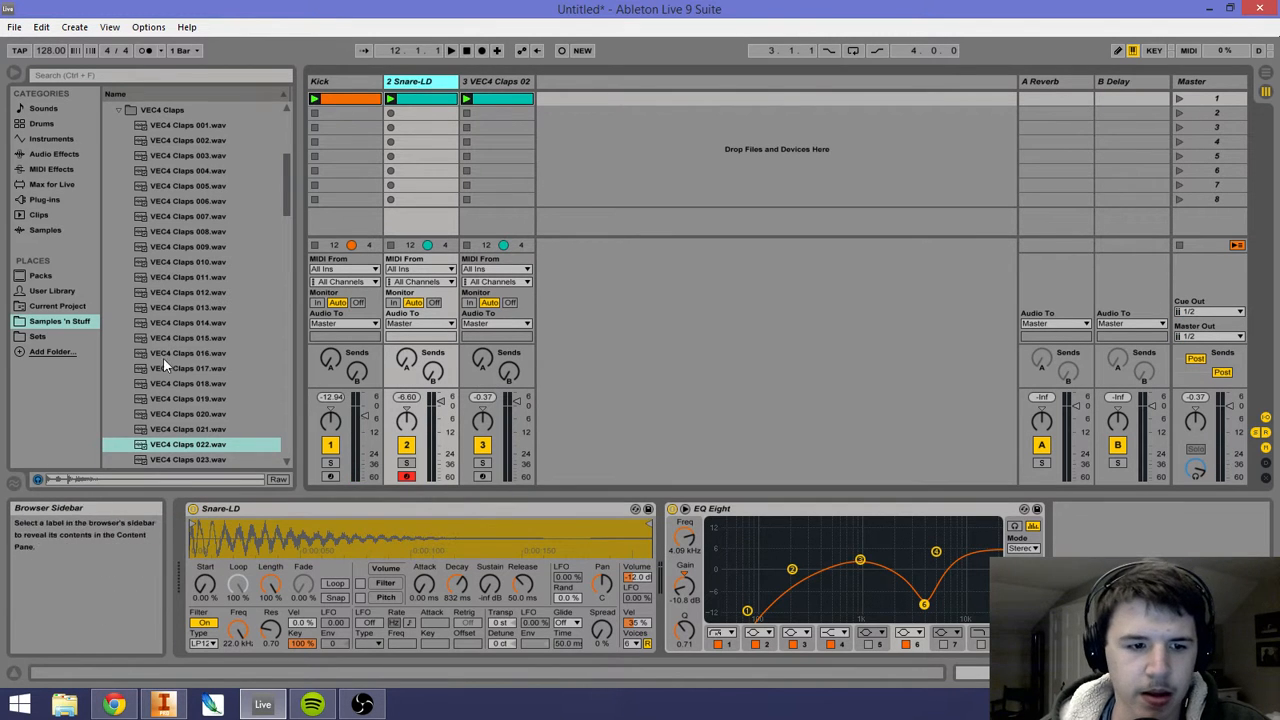
scroll(150, 266, "up", 2)
left_click(118, 187)
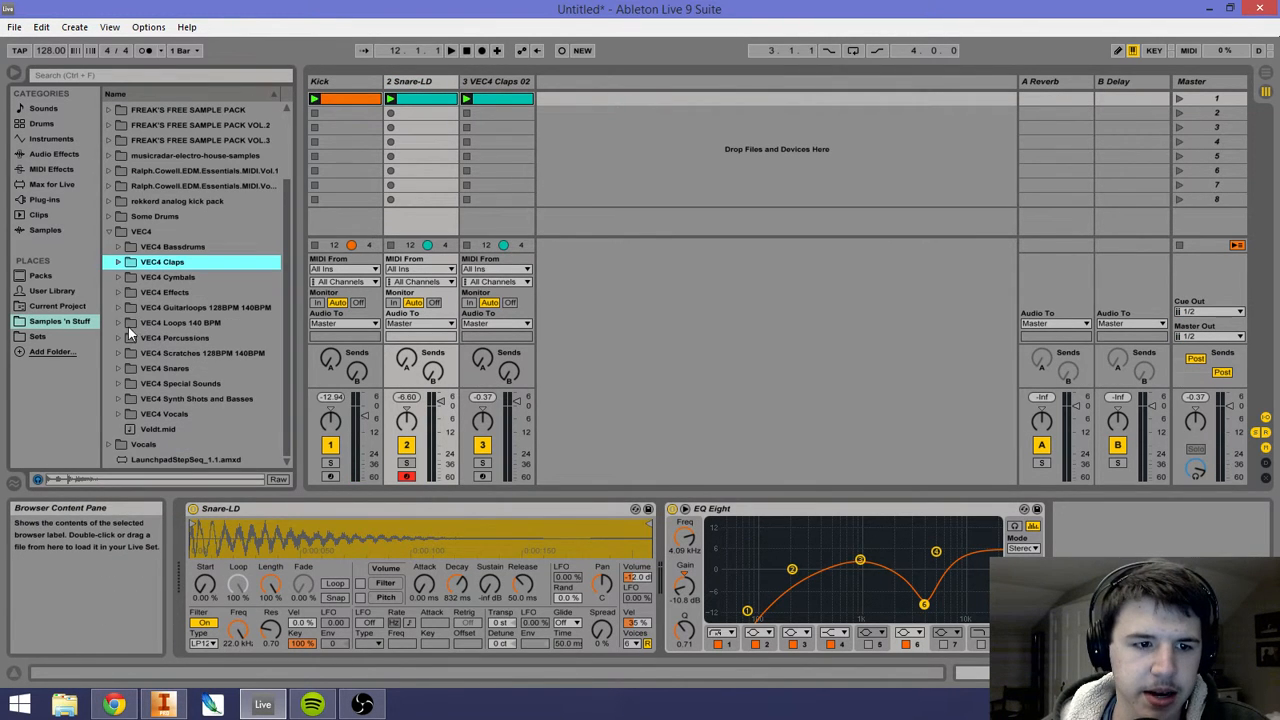
left_click(117, 368)
Step: Audition the snare samples from VEC4 Snares 008 to 016, load 016 into the snare track and play the beat
left_click(148, 398)
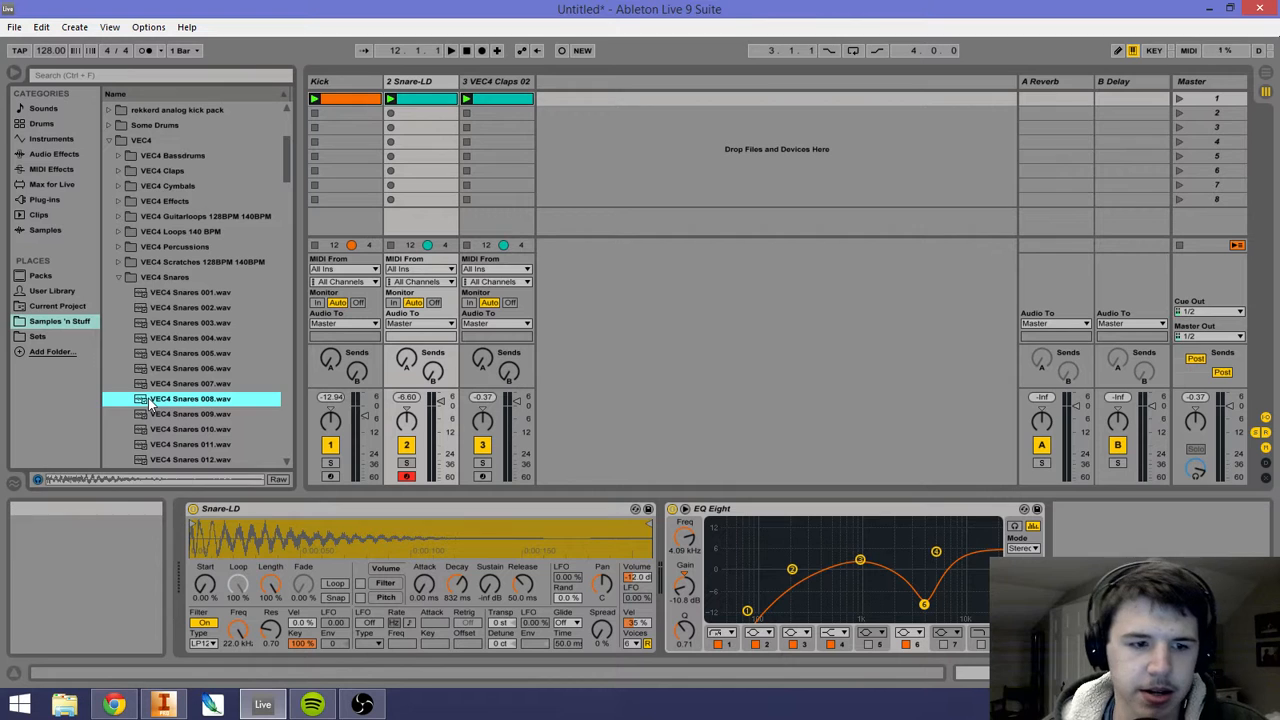
key("Down")
key("Down")
key("Down")
key("Down")
key("Down")
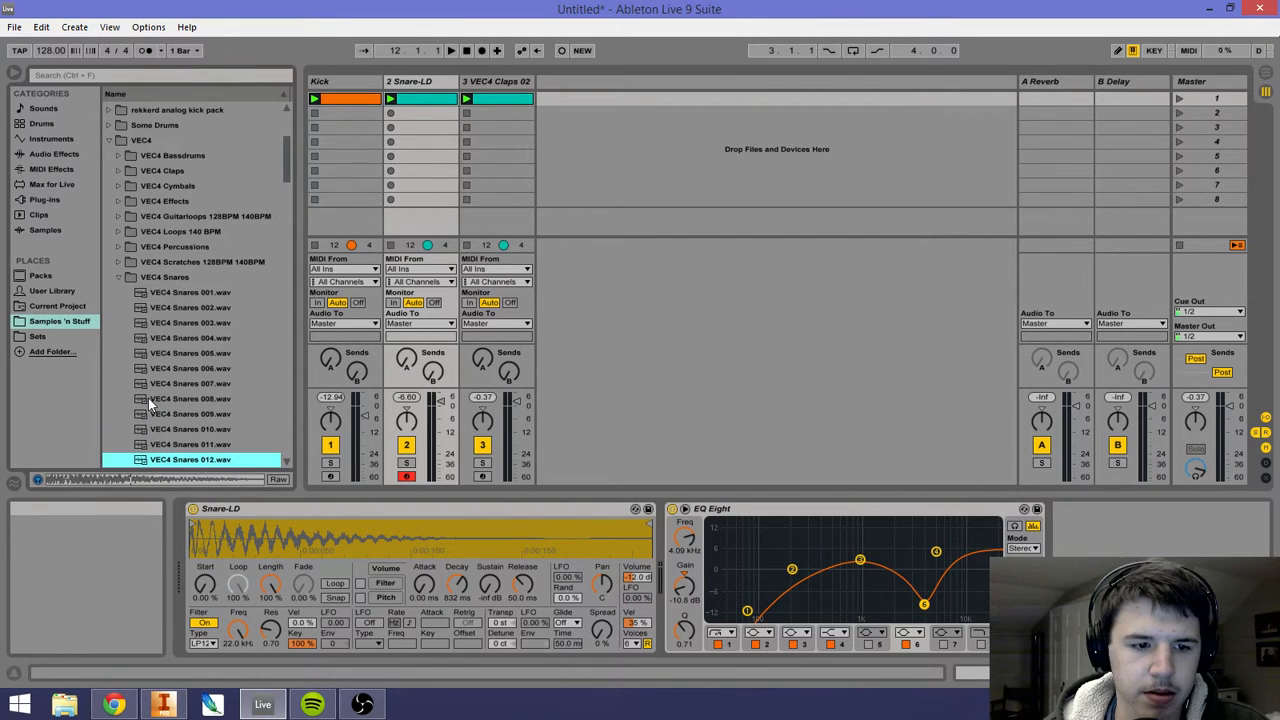
key("Down")
key("Down")
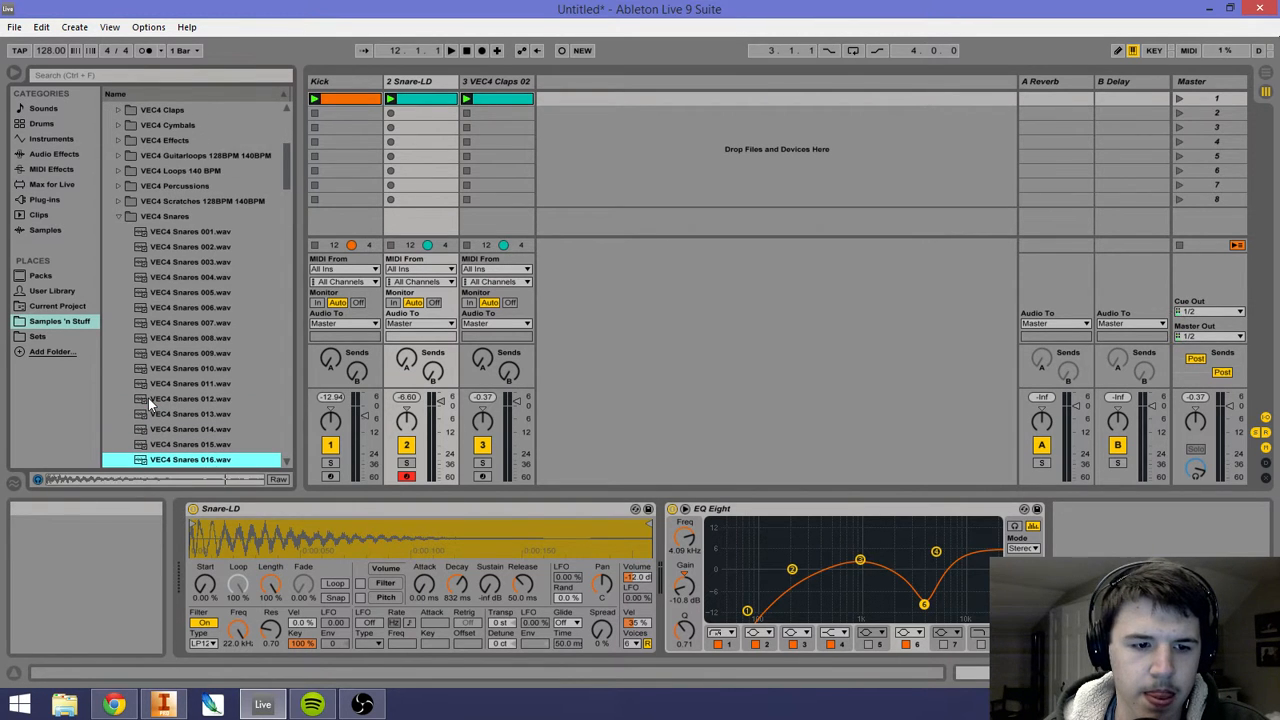
left_click_drag(187, 459, 265, 545)
key("space")
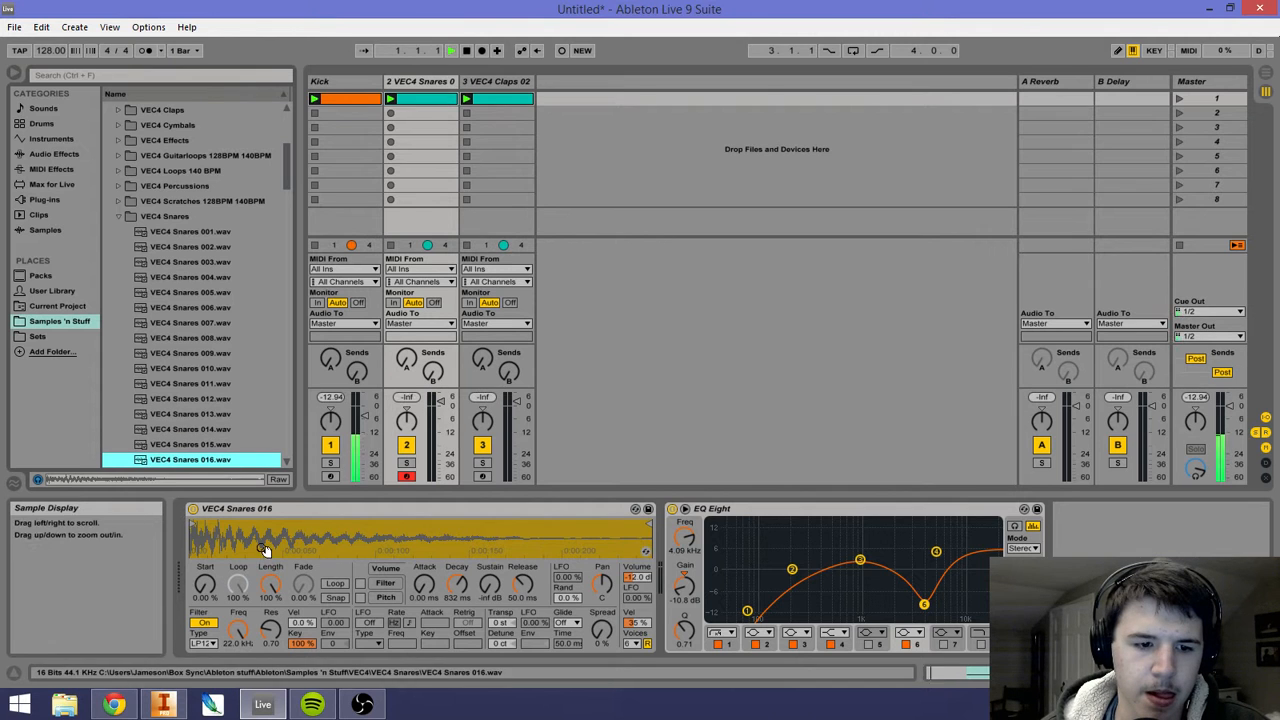
Step: Swap the following snare samples into the snare track while the beat plays, ending with VEC4 Snares 020
key("Down")
key("Down")
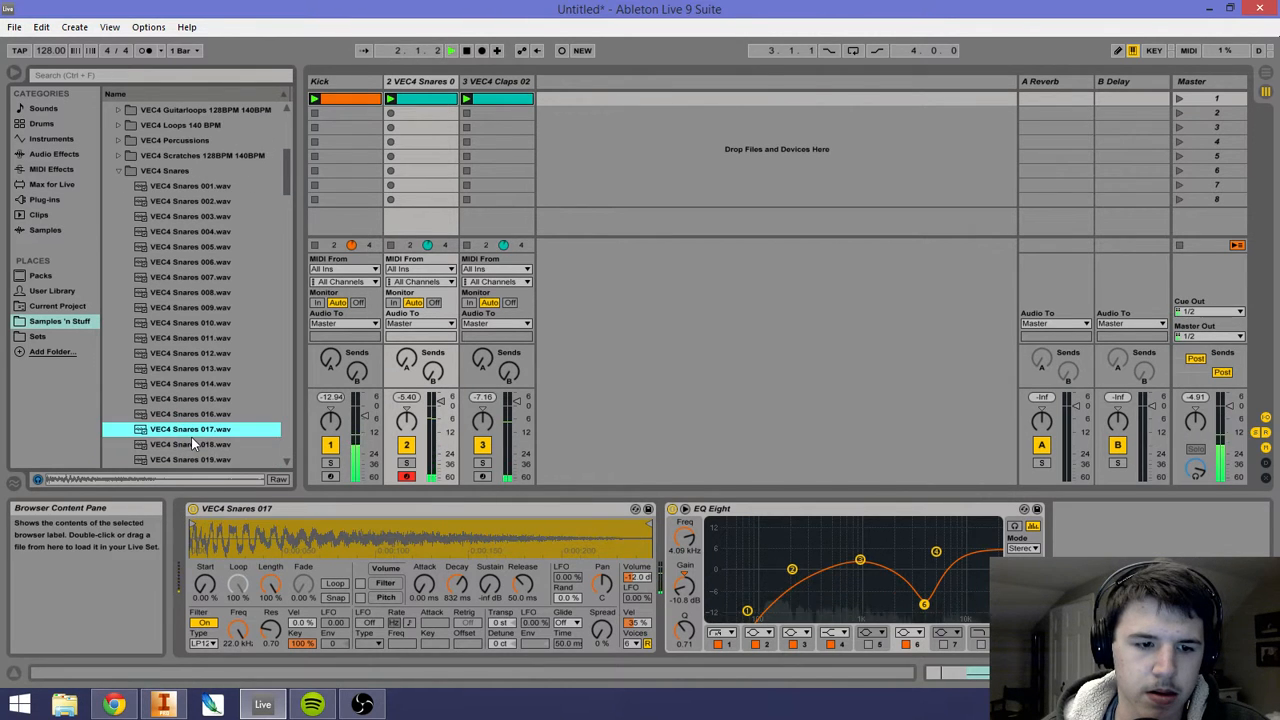
key("Down")
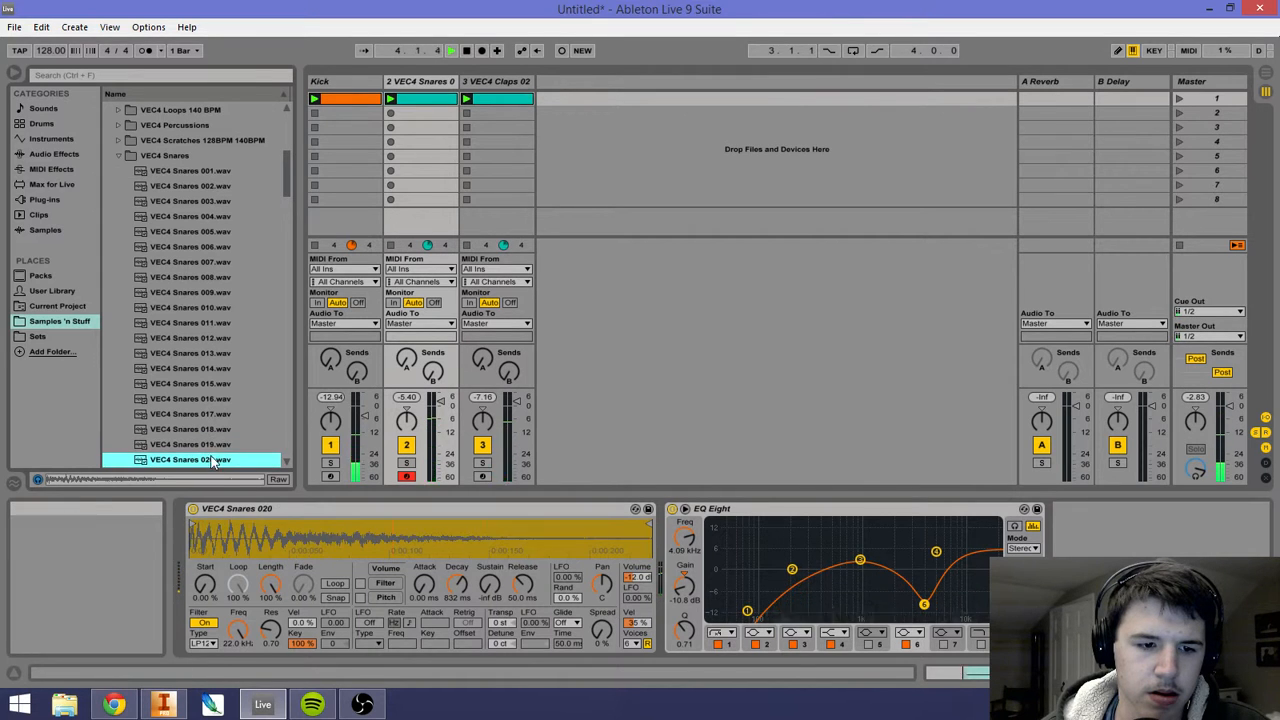
key("Down")
Step: Shorten the snare decay to 379 ms and the snare and clap releases to 1.00 ms, and lower both tracks' volumes
left_click_drag(457, 585, 457, 604)
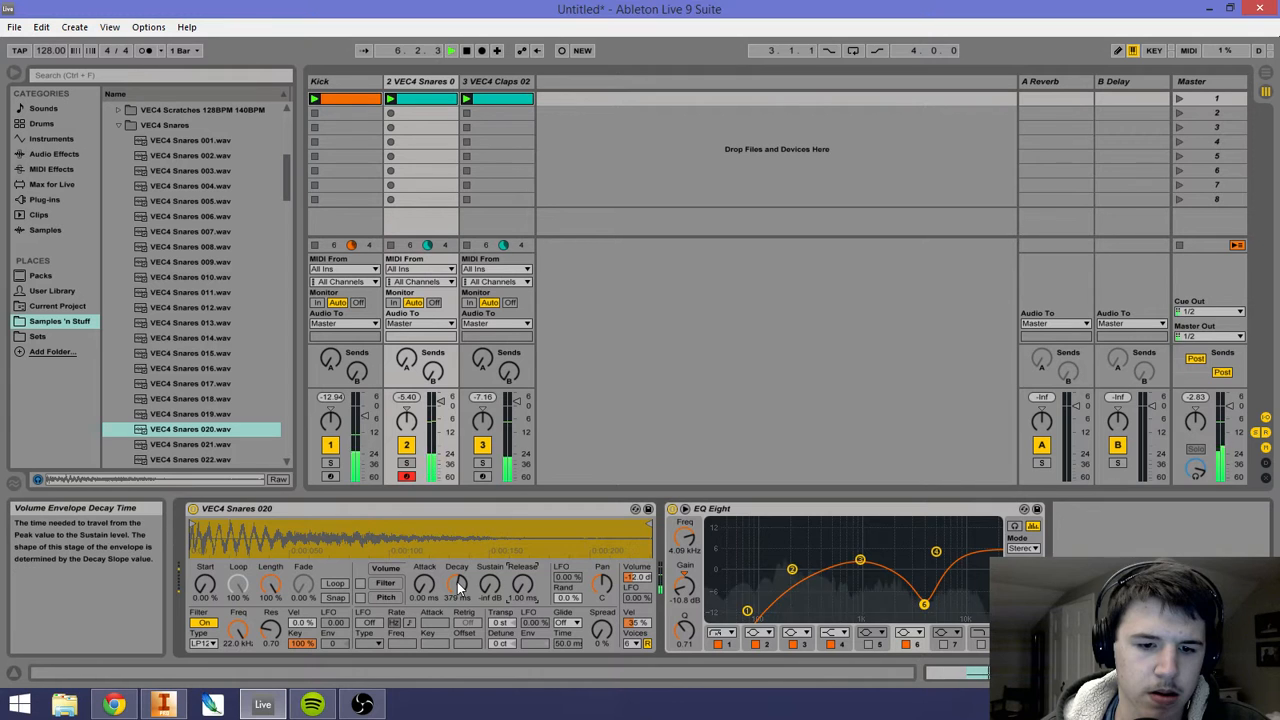
left_click(486, 98)
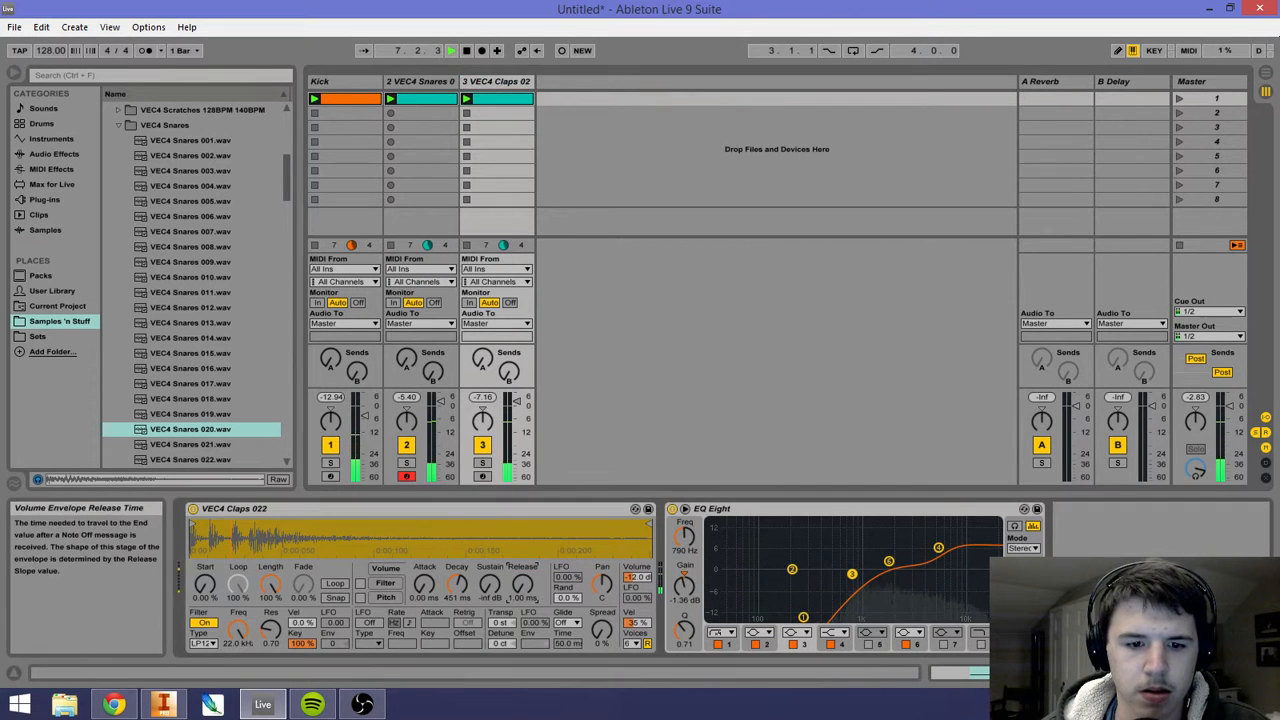
left_click(435, 86)
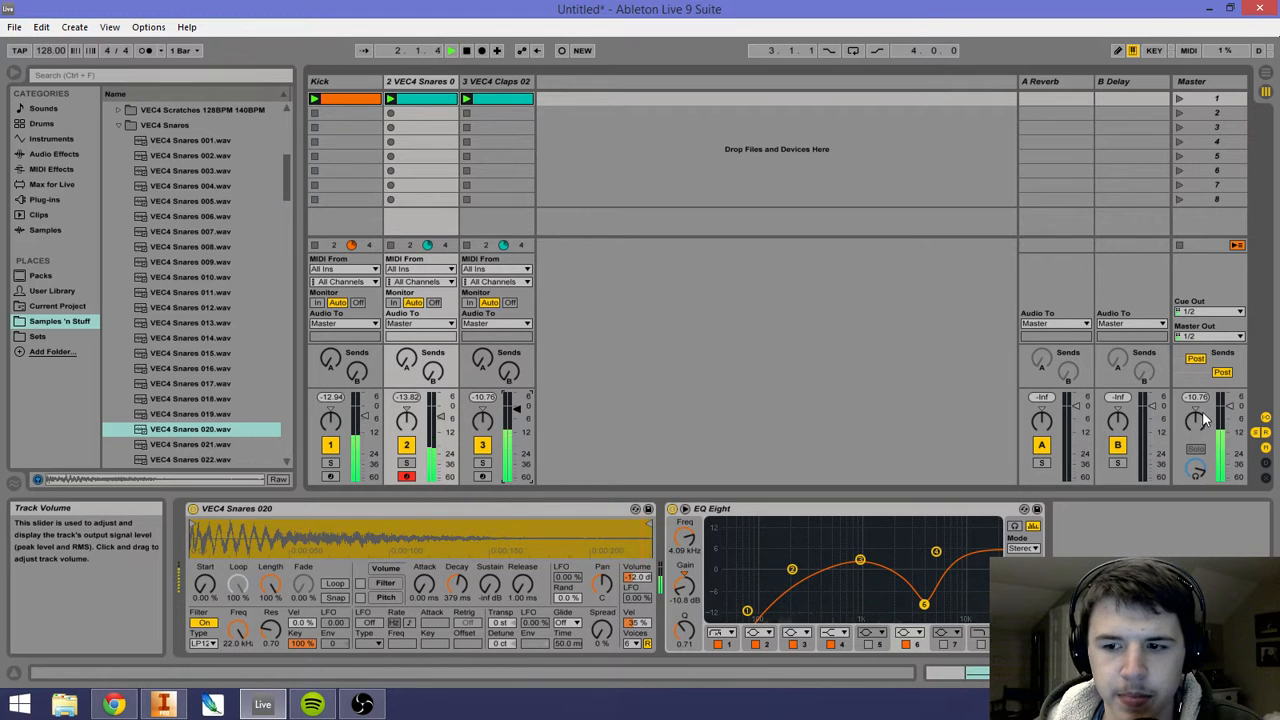
Step: Add a Utility effect with 6.67 dB gain to the Master track and lower the kick track's volume to -5.0 dB
left_click(1210, 84)
left_click(54, 154)
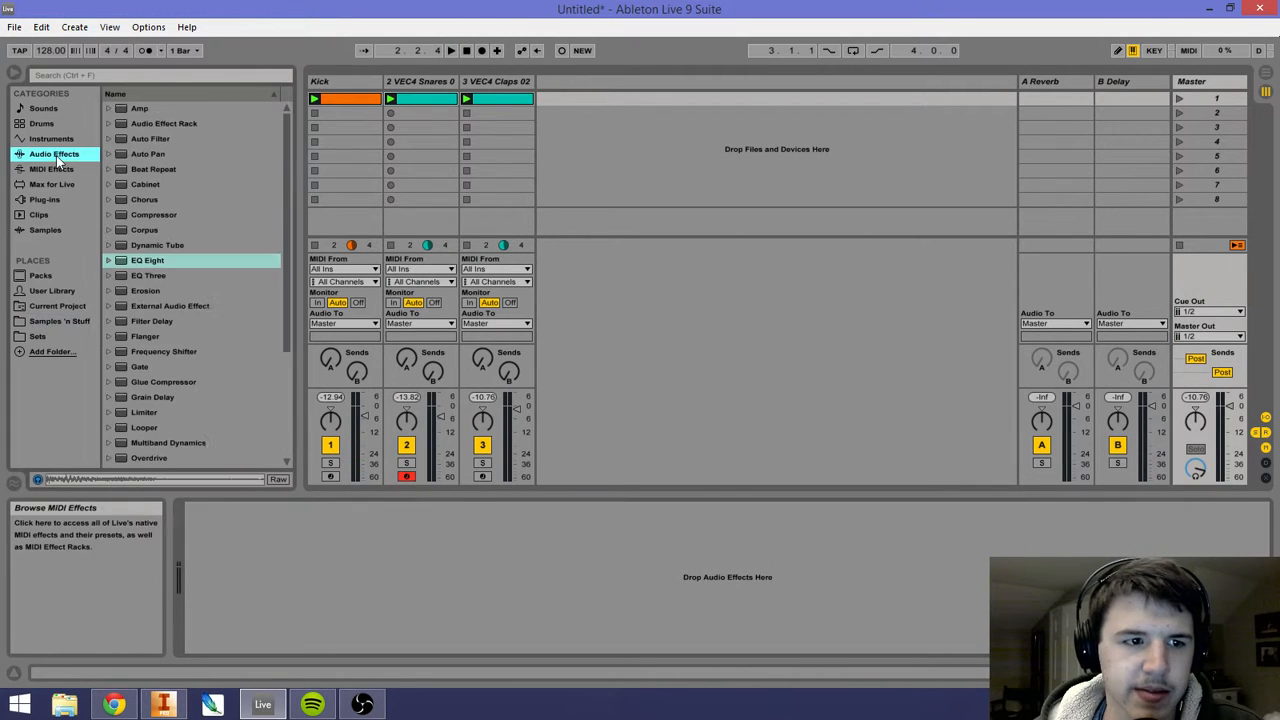
left_click(52, 201)
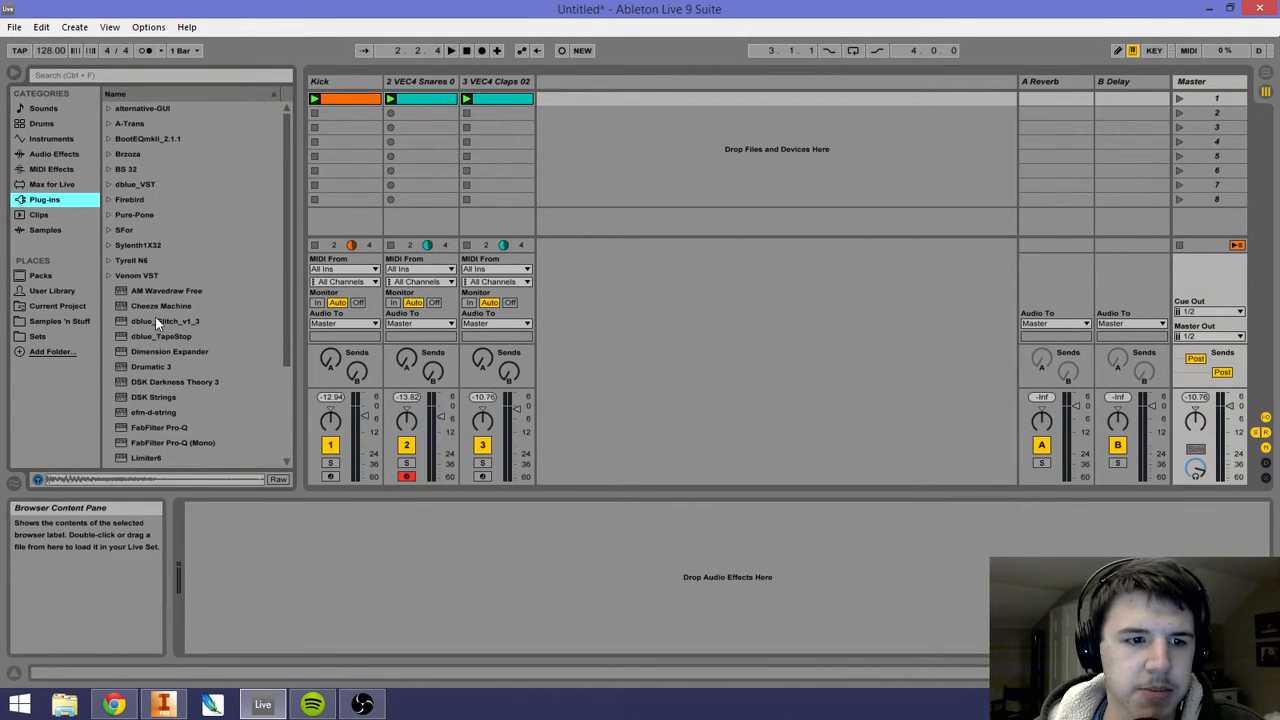
left_click(53, 155)
scroll(162, 389, "down", 4)
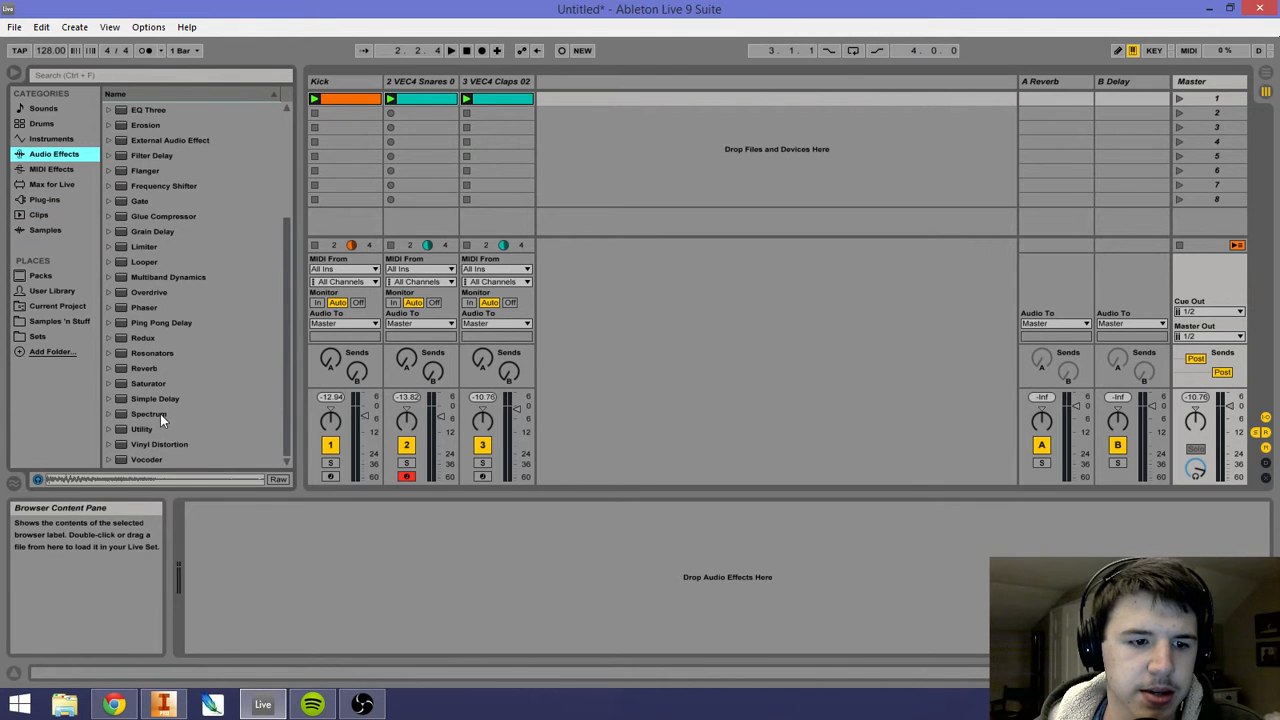
double_click(145, 429)
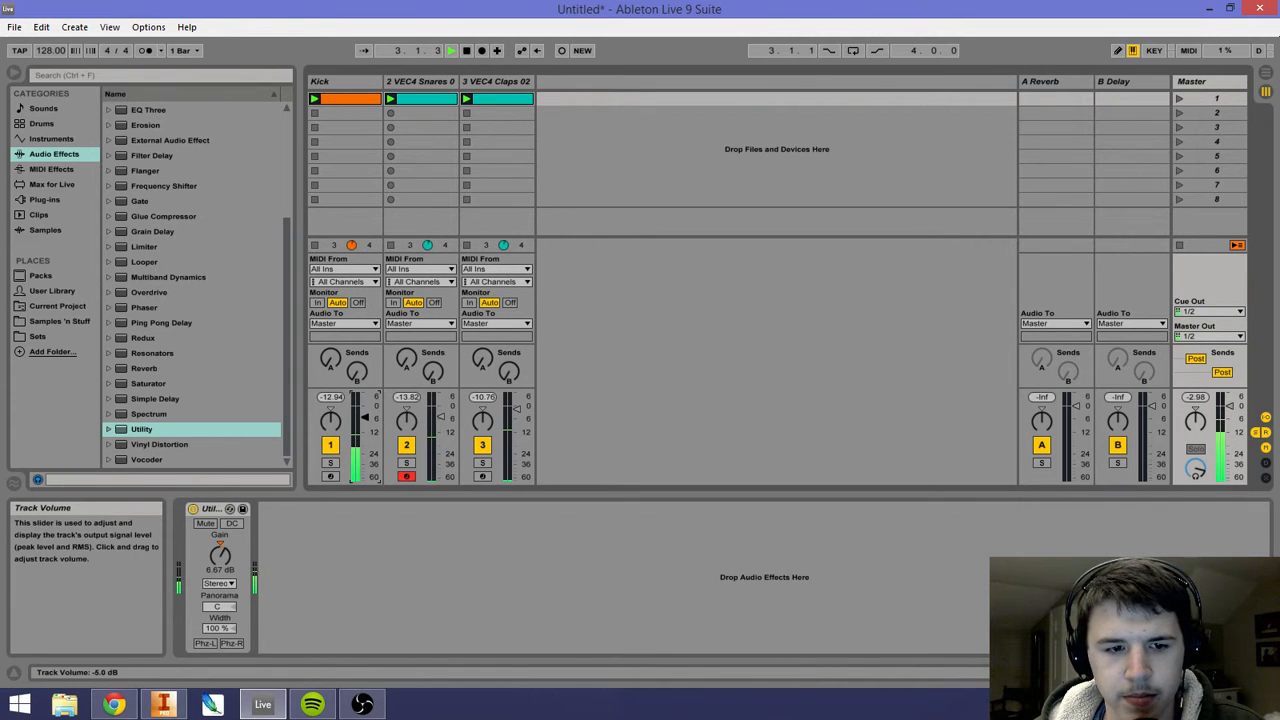
Step: Trim the snare track's volume, review the snare and clap devices while the beat plays, and stop playback
left_click_drag(436, 420, 436, 405)
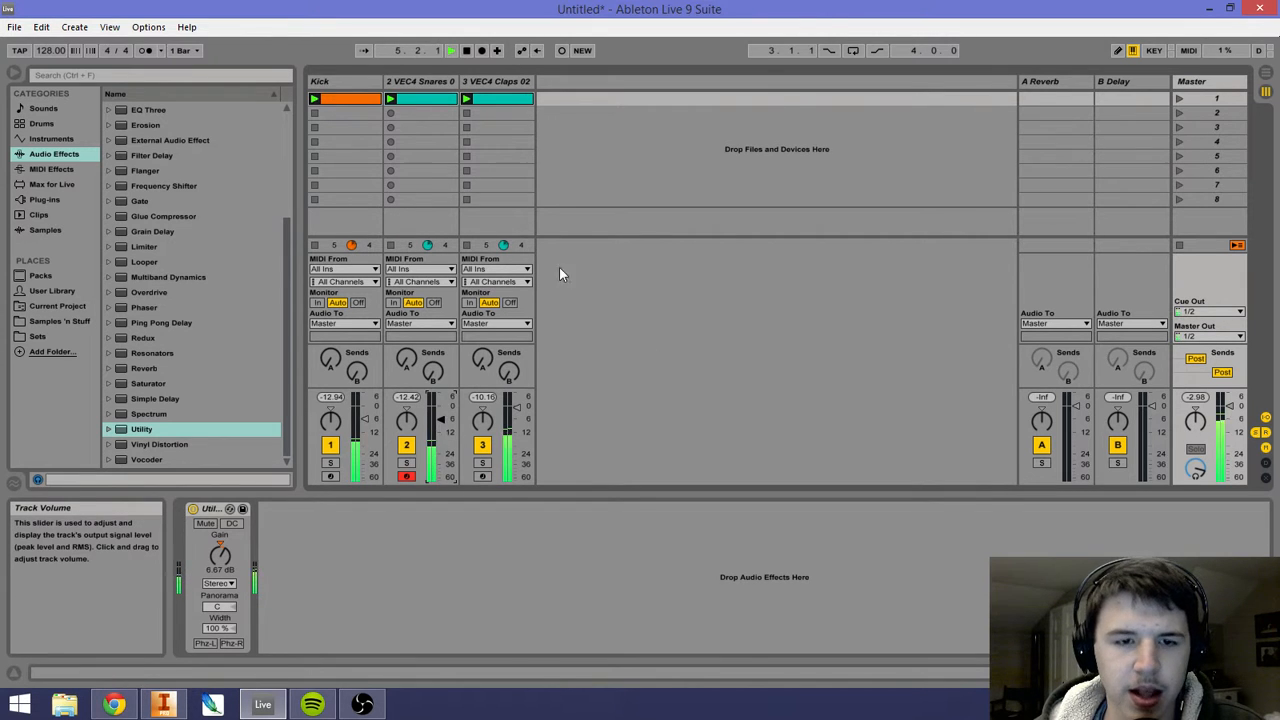
left_click(571, 173)
left_click(436, 84)
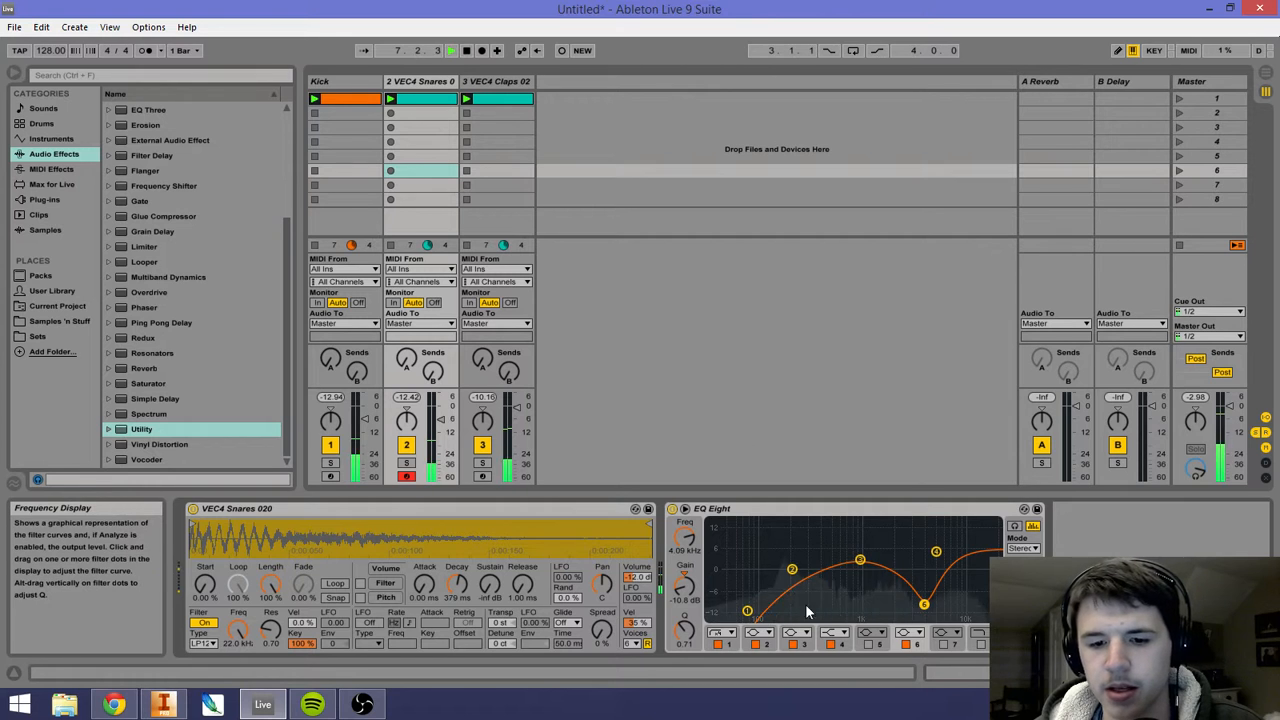
left_click(491, 84)
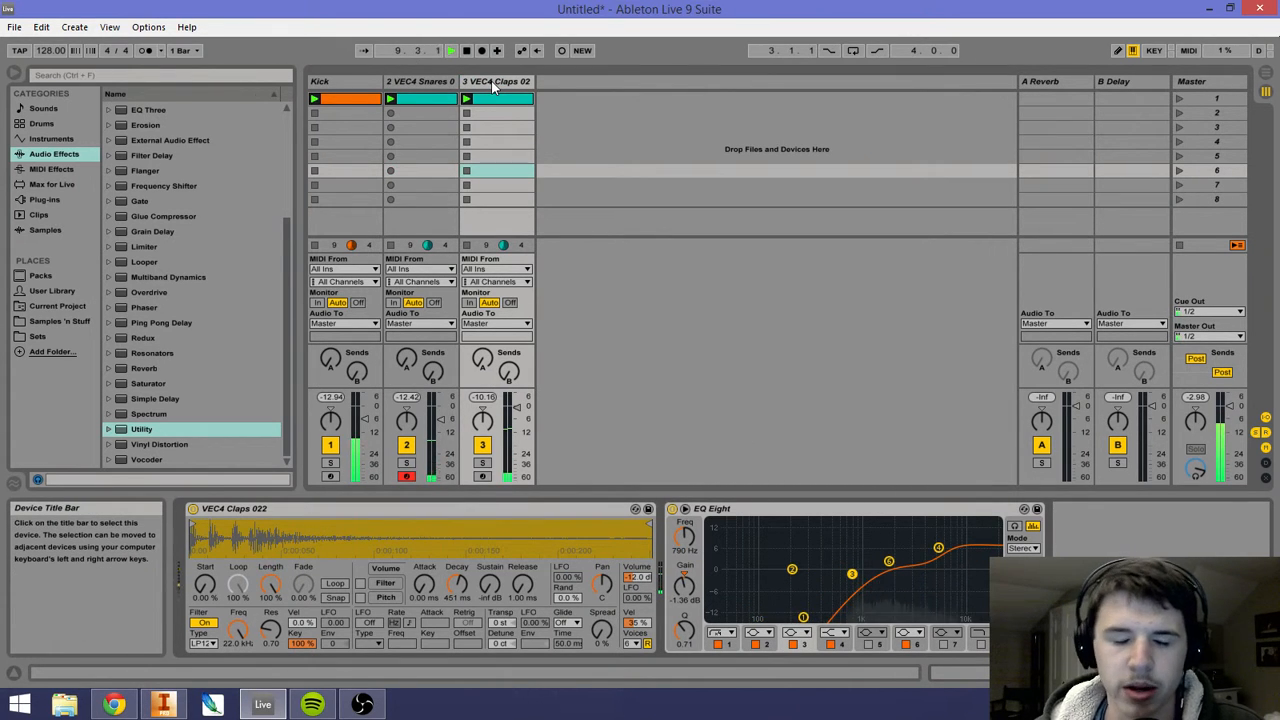
left_click(568, 108)
left_click(543, 99)
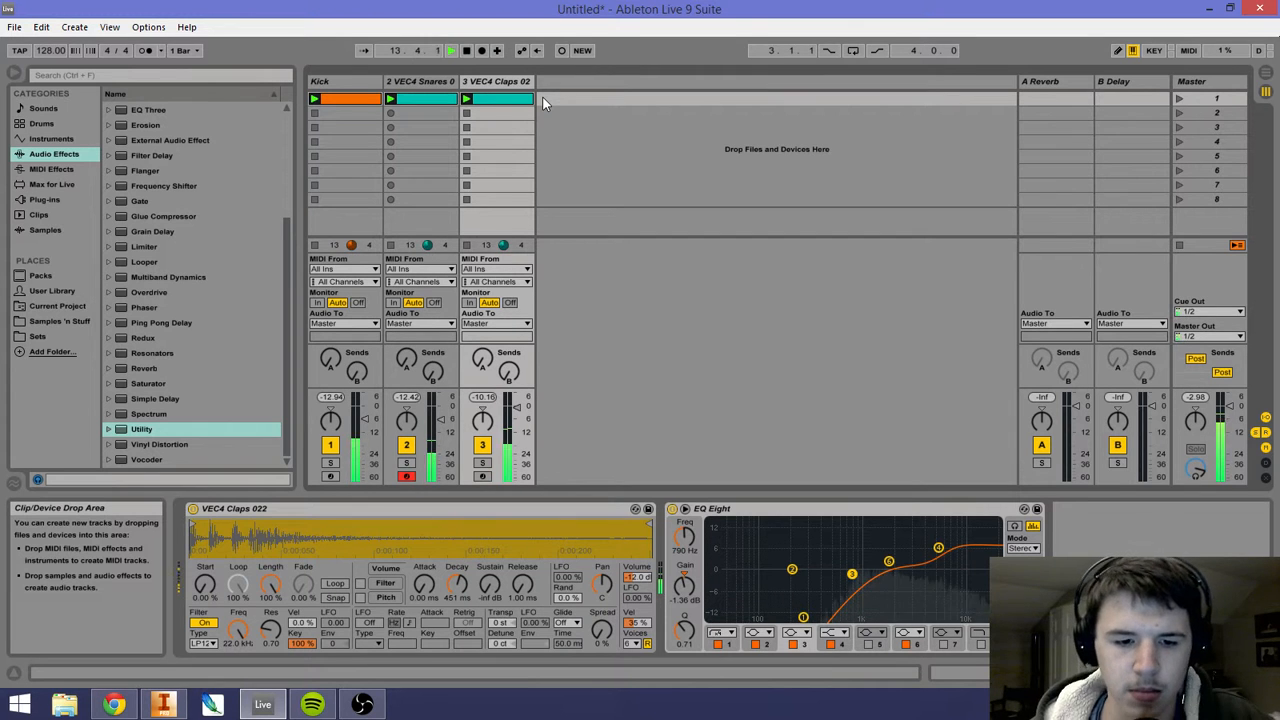
key("space")
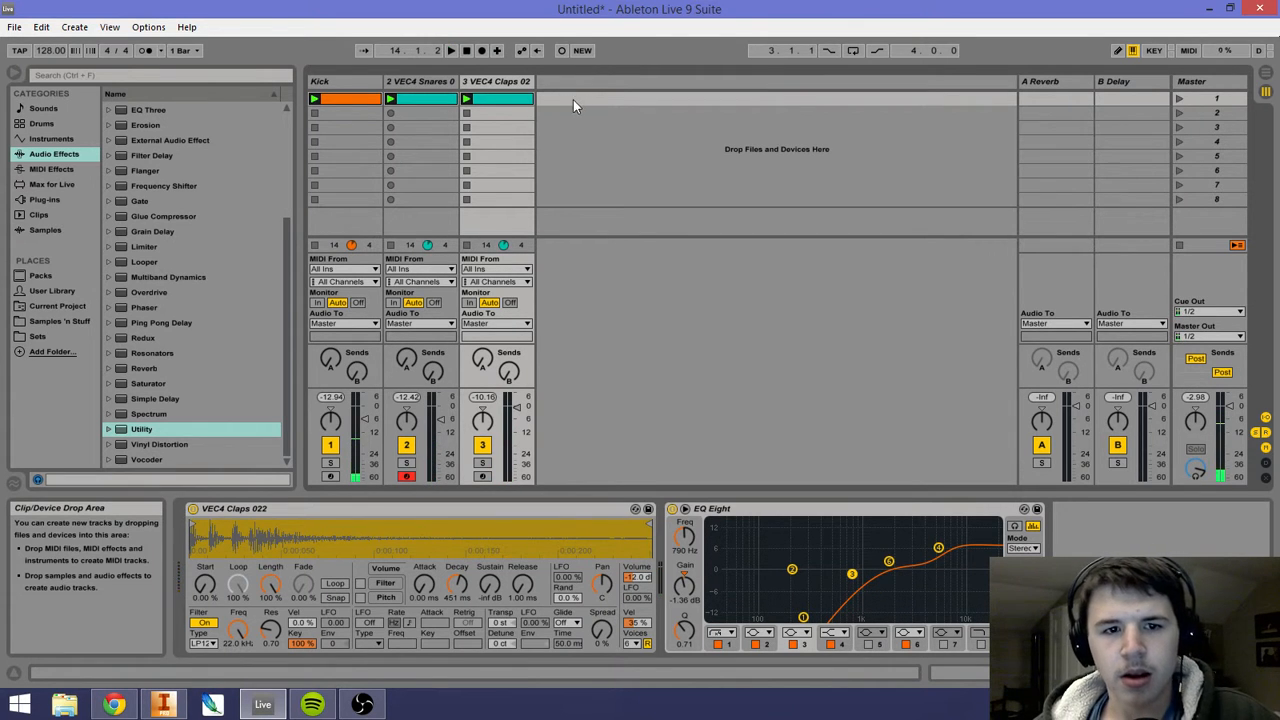
left_click(677, 127)
left_click(664, 117)
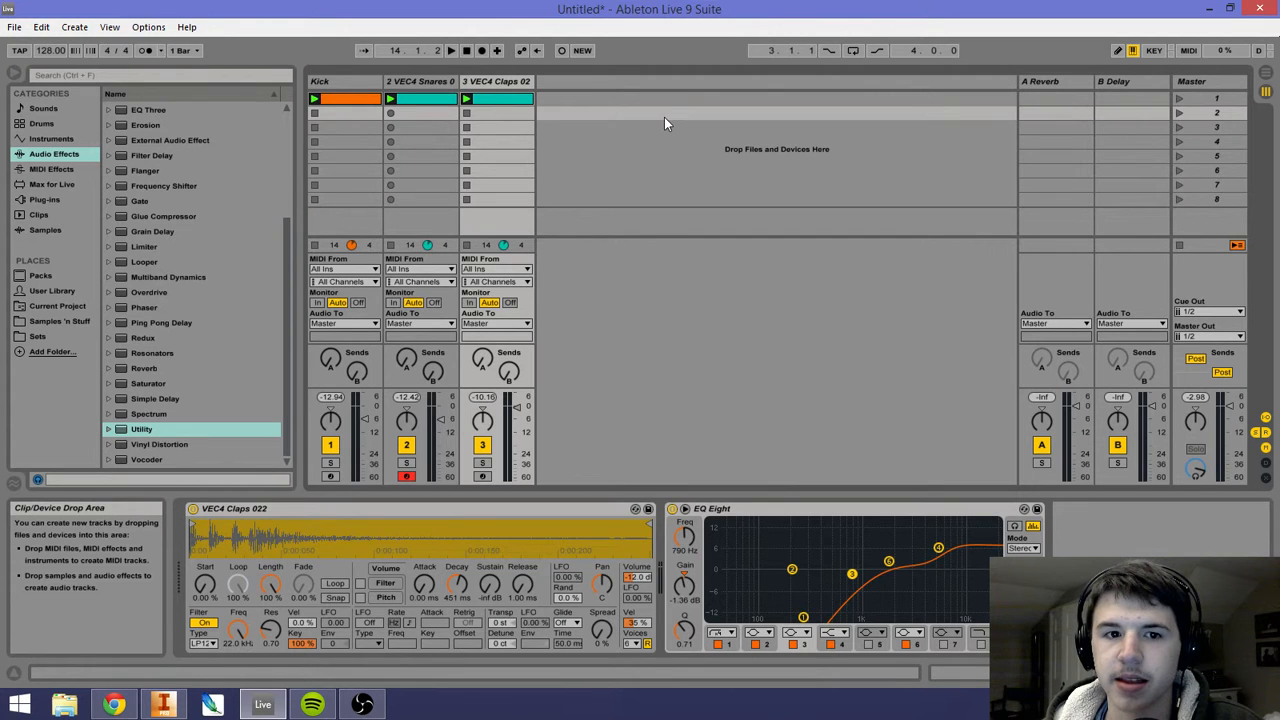
left_click(618, 103)
left_click(605, 127)
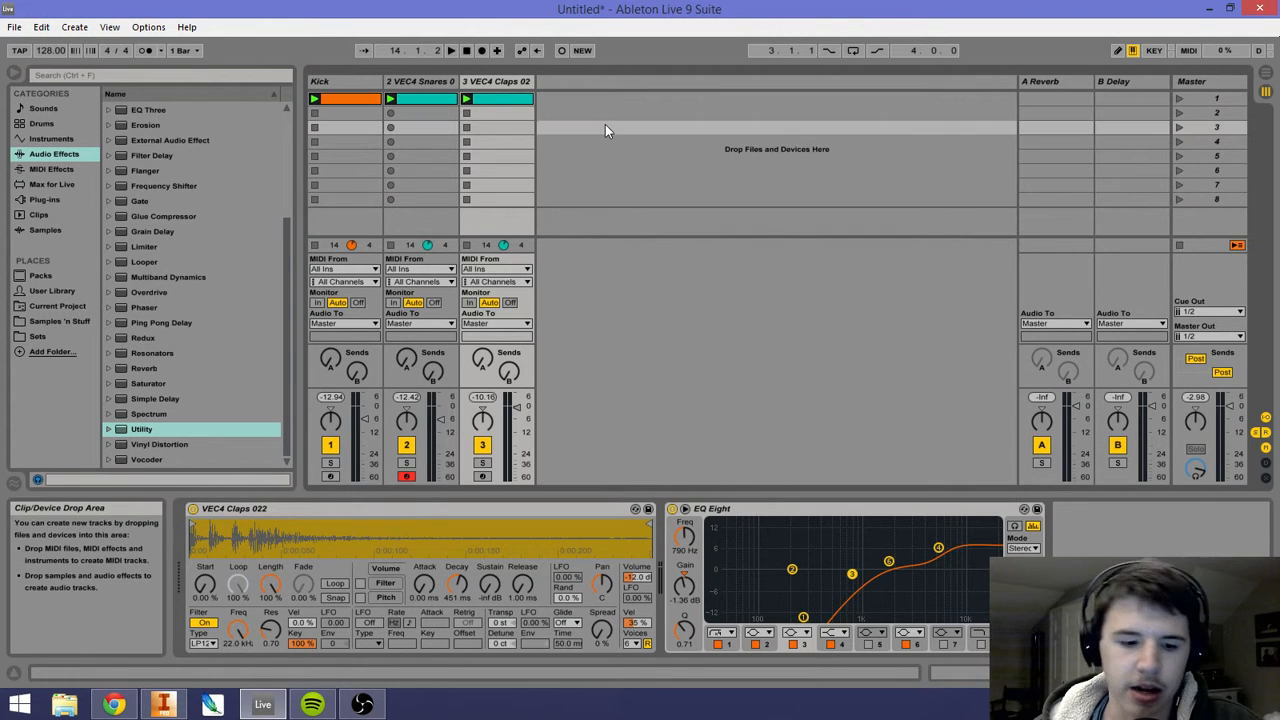
left_click(574, 88)
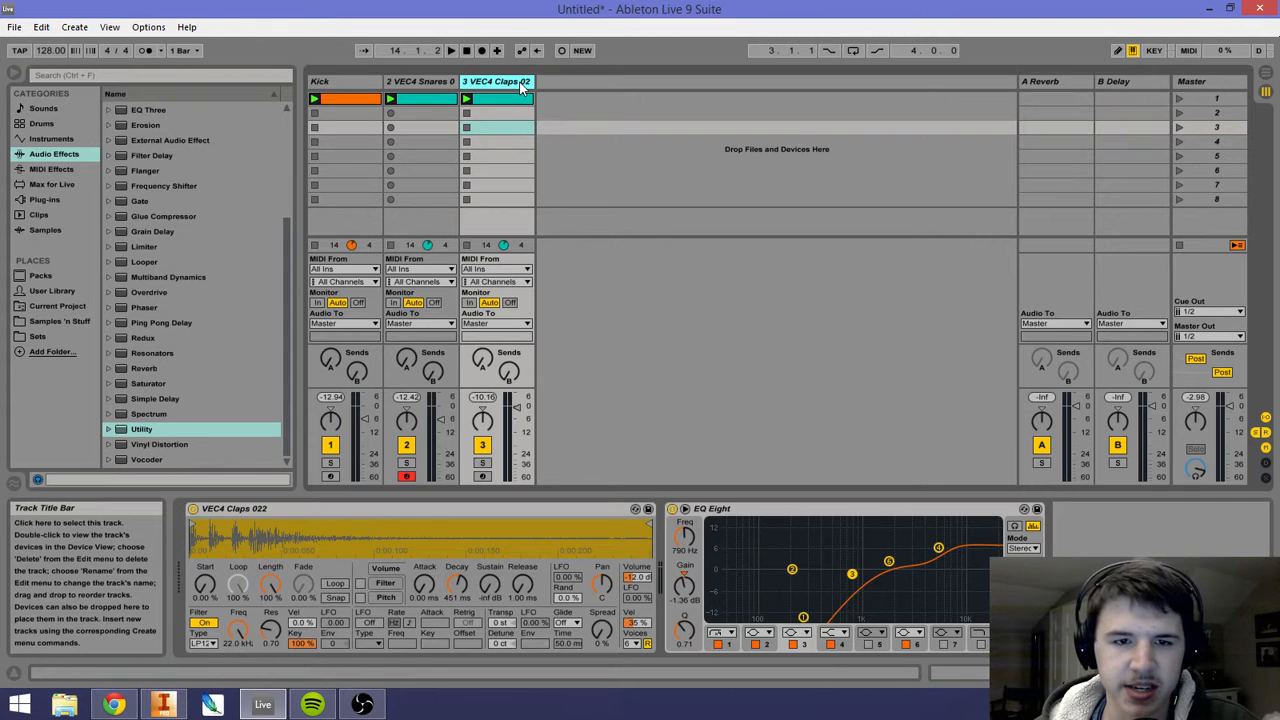
Step: Insert a new MIDI track after the clap track and load an empty Simpler instrument onto it
key("ctrl+shift+t")
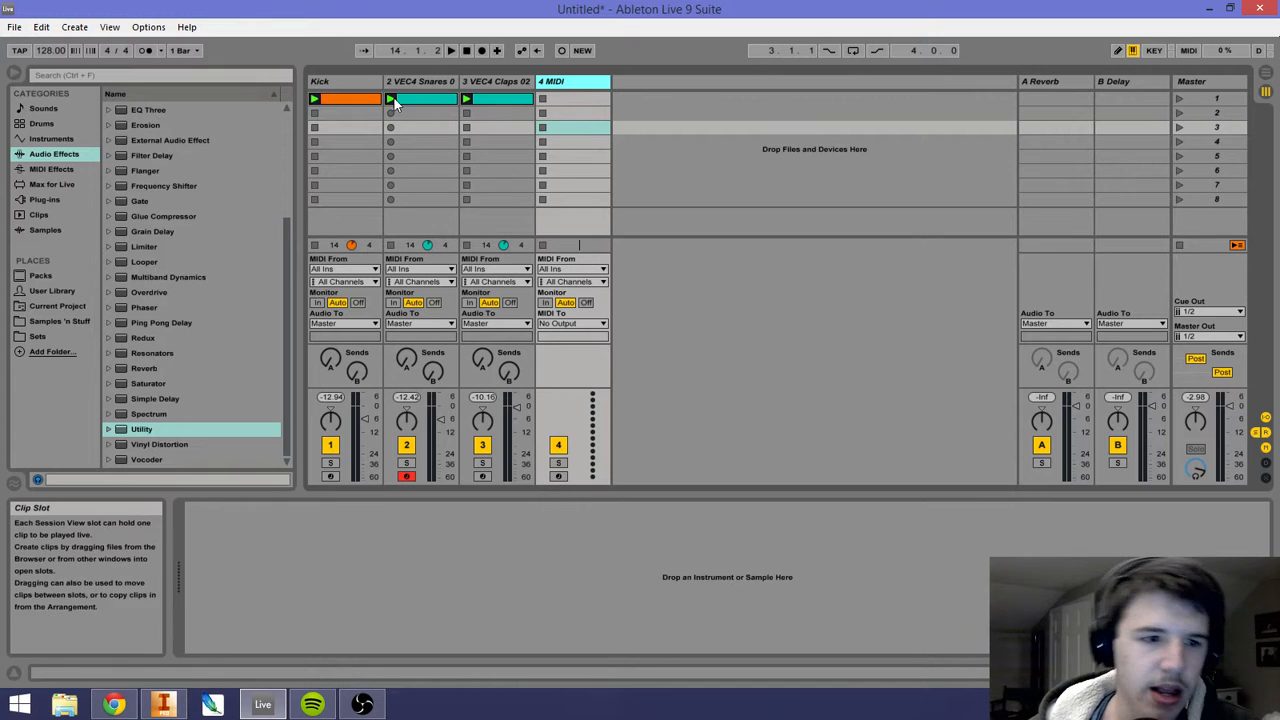
left_click(51, 138)
left_click_drag(148, 247, 313, 472)
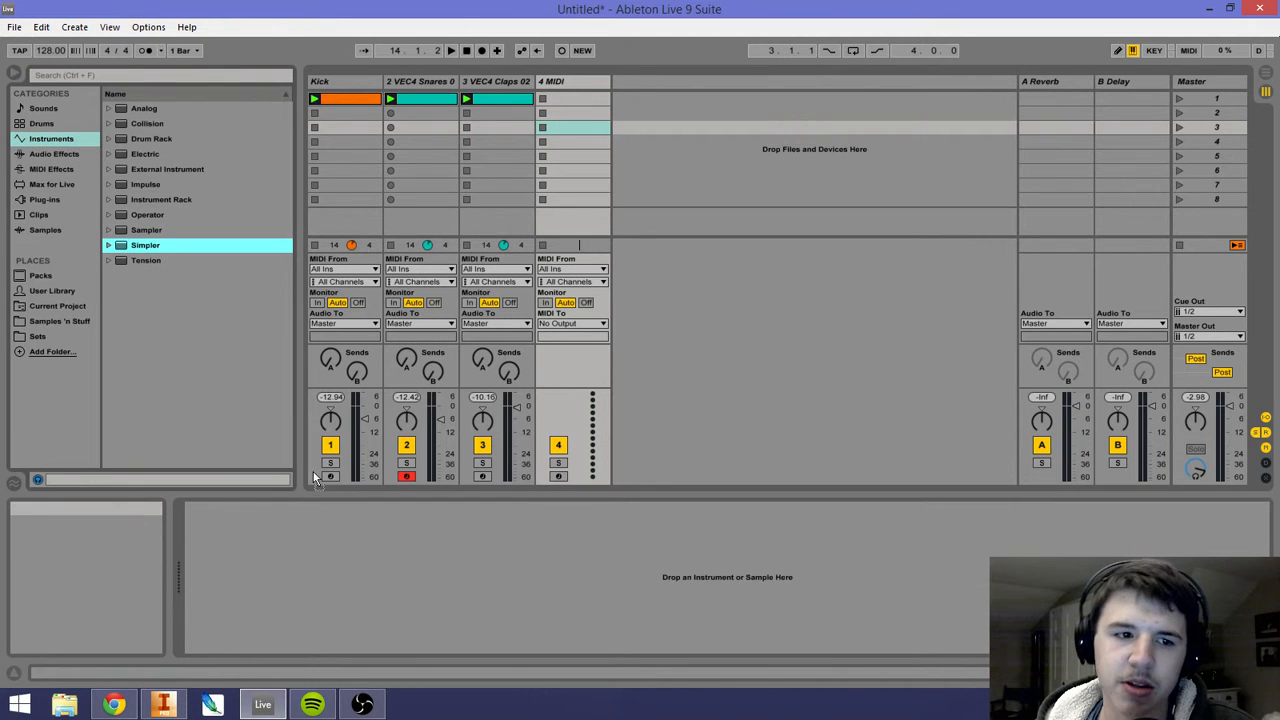
Step: Browse the Samples 'n Stuff folder to VEC4 Cymbals and open its VEC4 Closed Hihats folder
left_click(59, 321)
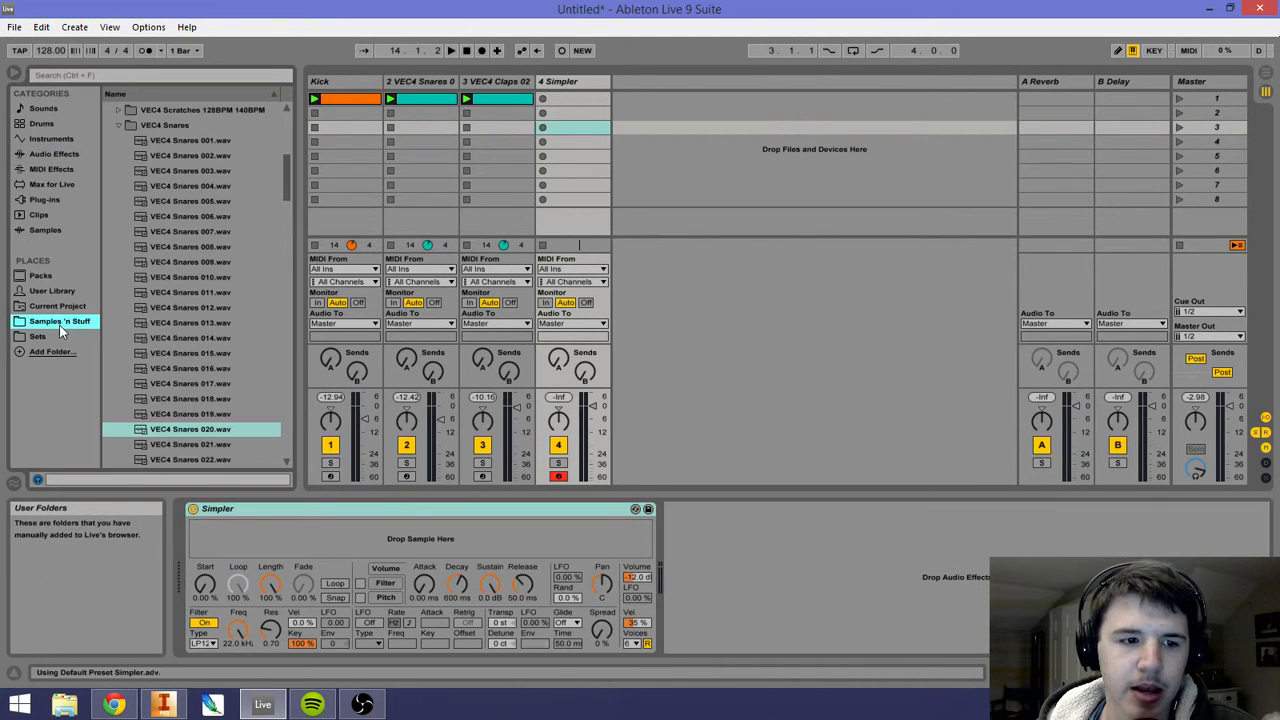
scroll(124, 284, "up", 3)
left_click(117, 292)
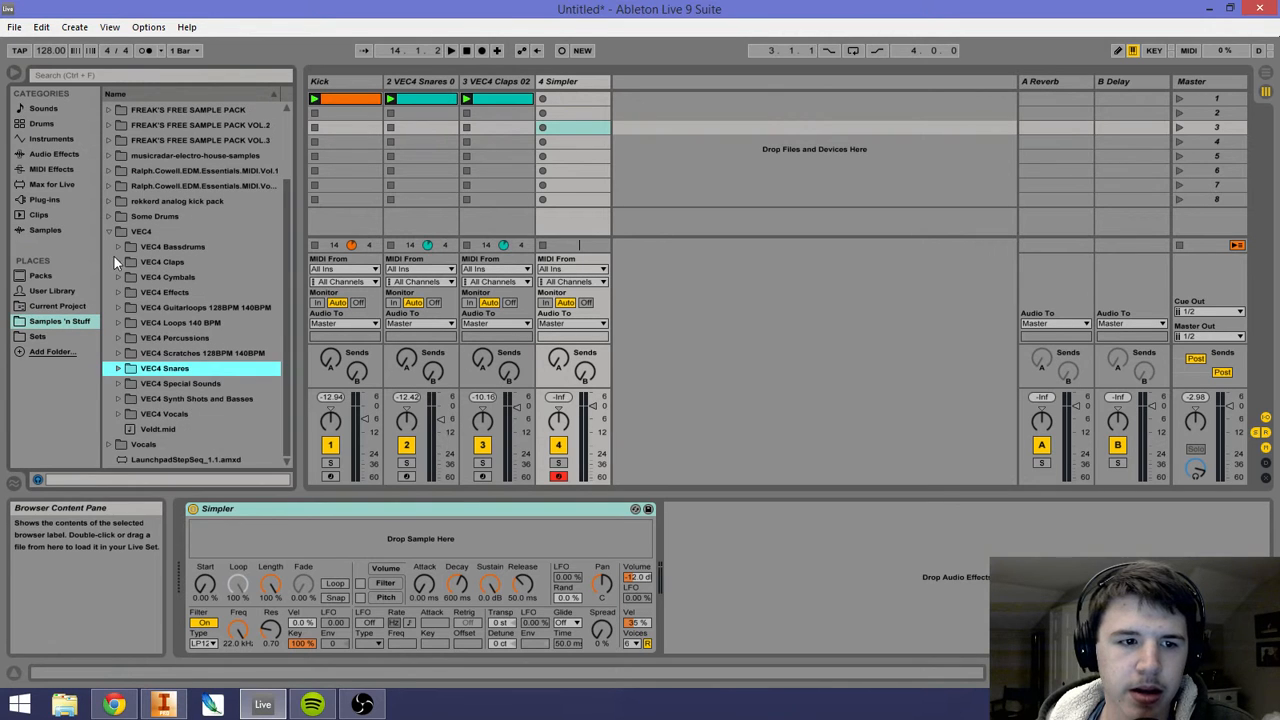
left_click(109, 232)
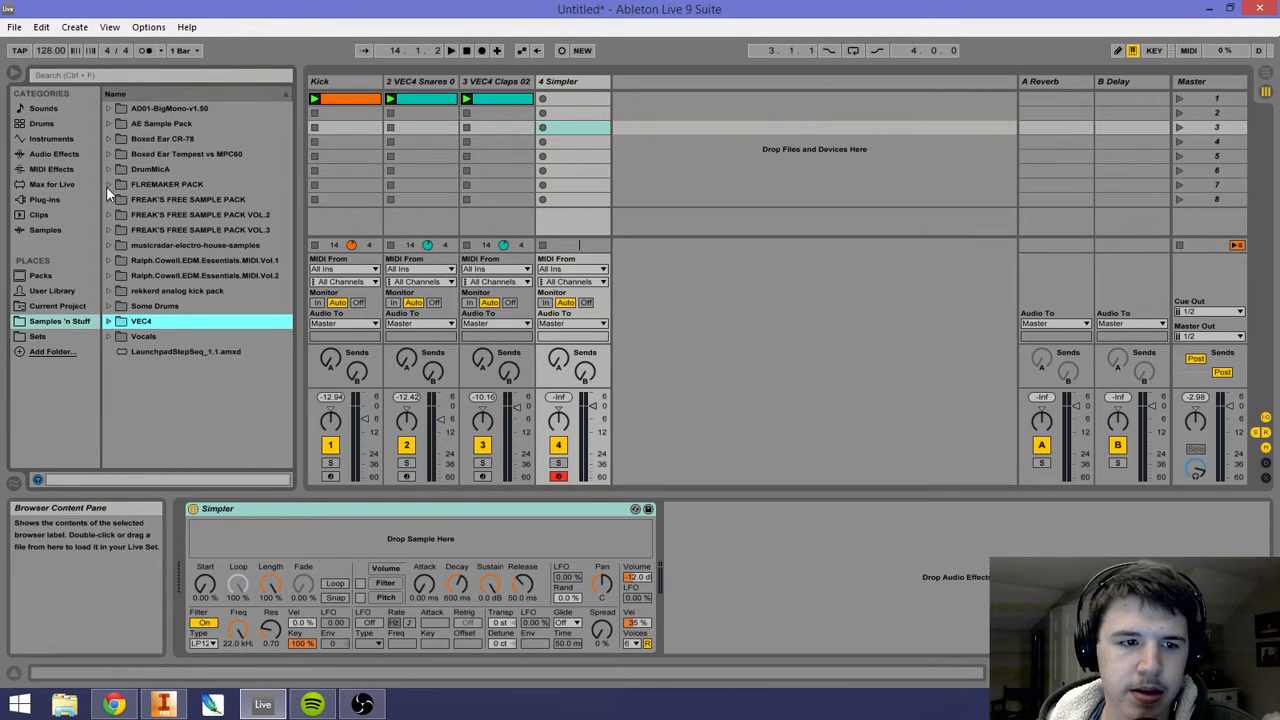
left_click(107, 185)
left_click(112, 187)
left_click(117, 334)
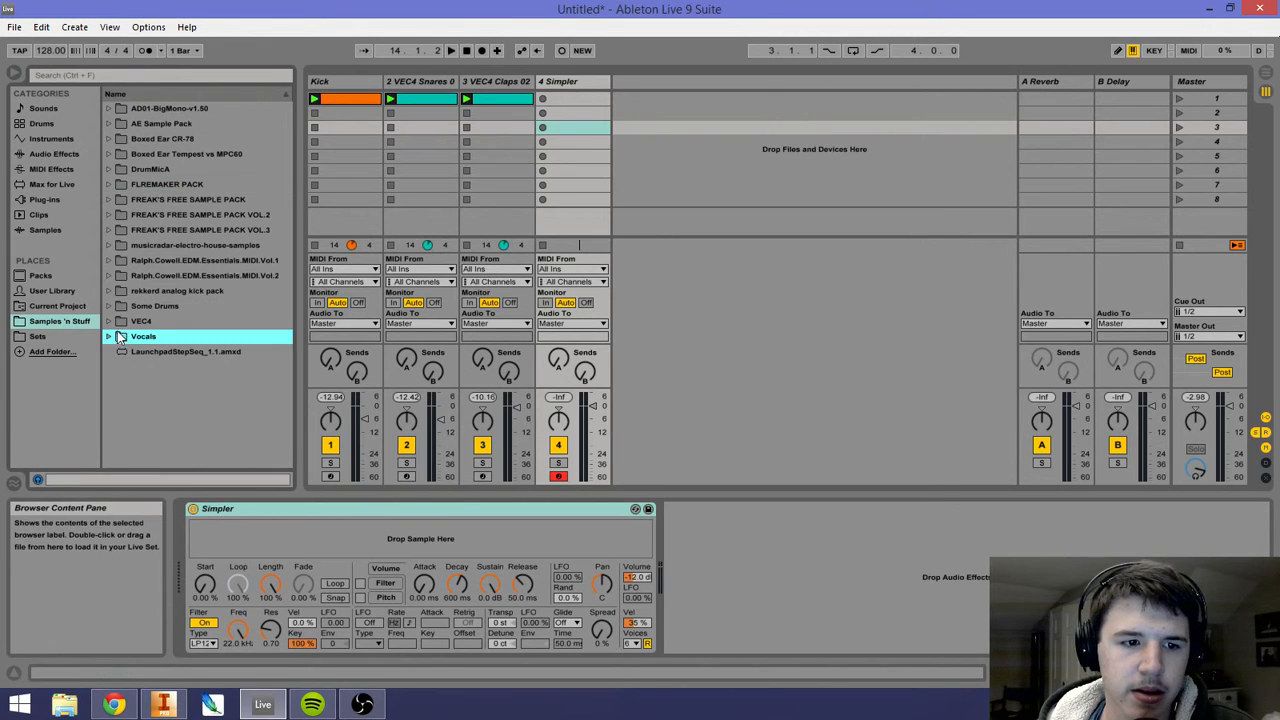
key("Up")
left_click(109, 321)
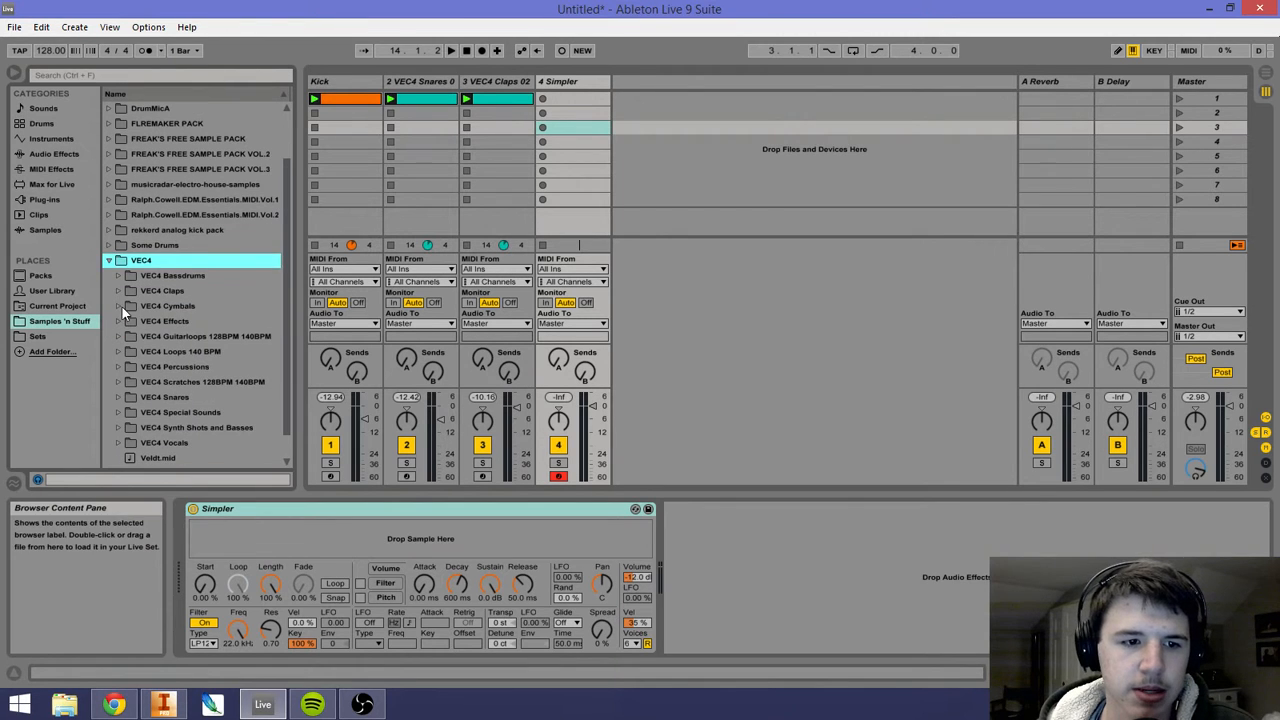
left_click(119, 306)
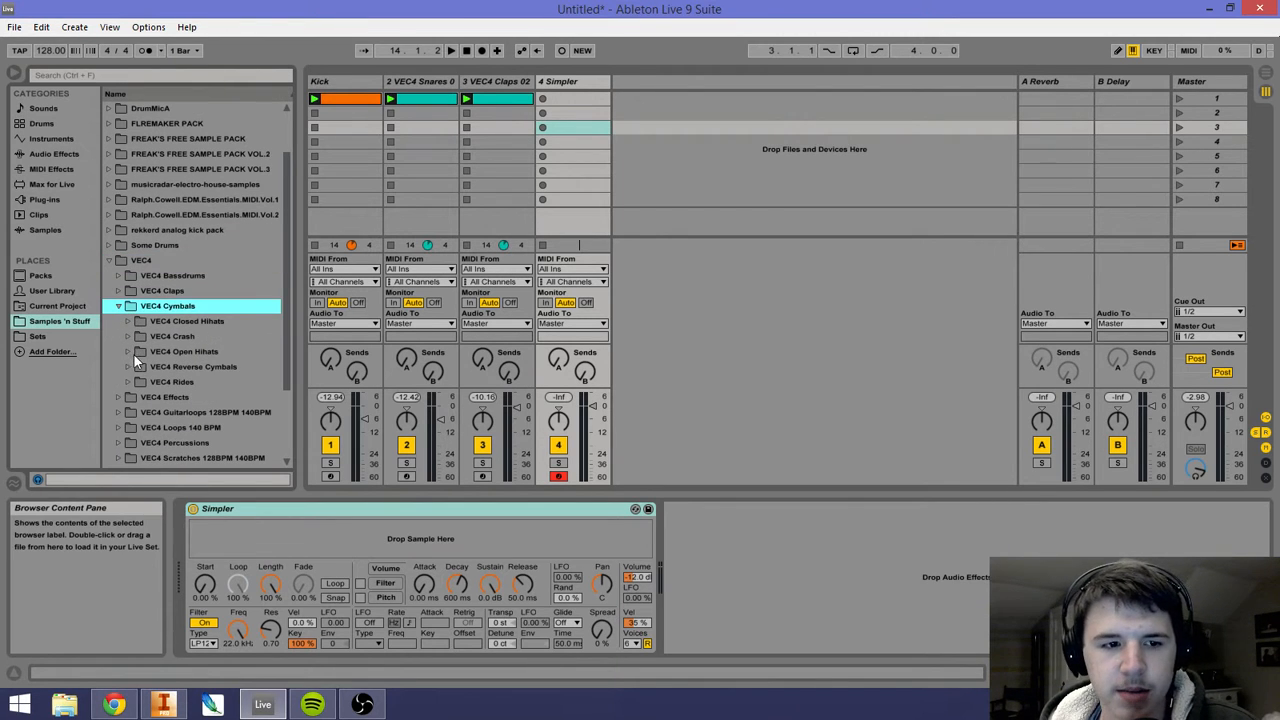
left_click(129, 319)
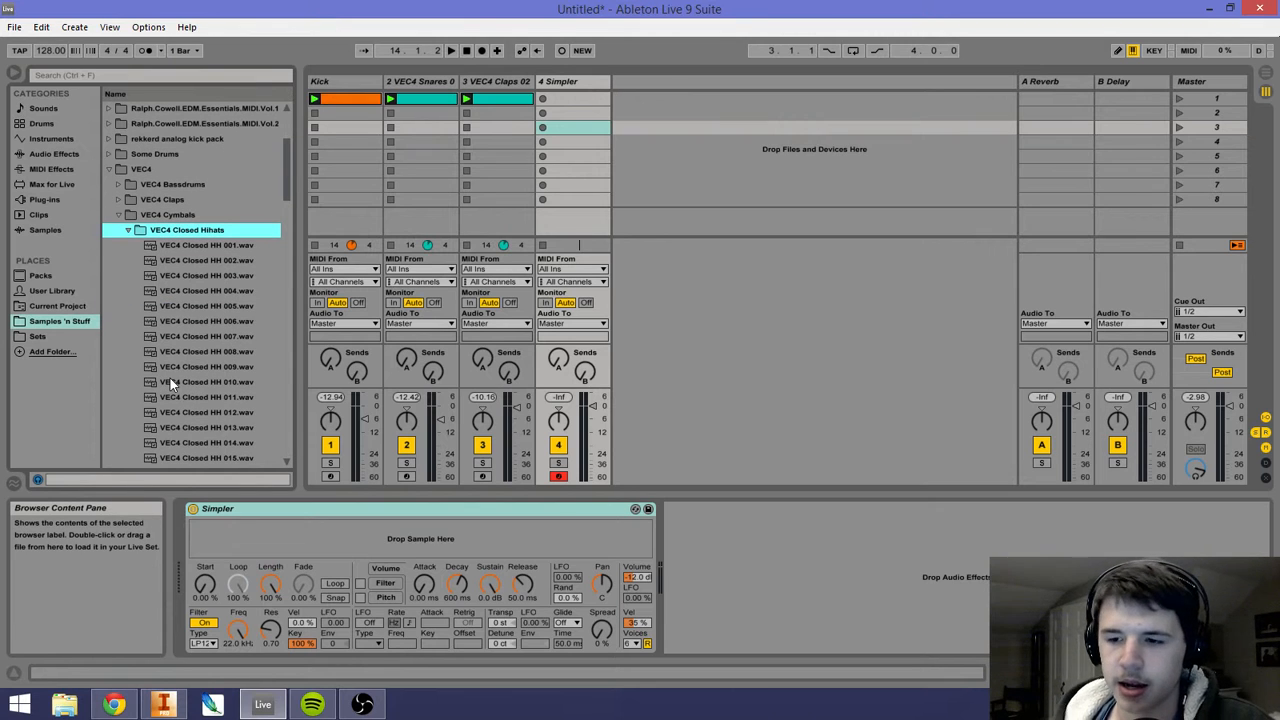
Step: Audition several closed hi-hat samples and load VEC4 Closed HH 003.wav into the new track's Simpler
left_click(210, 266)
key("Down")
key("Down")
key("Down")
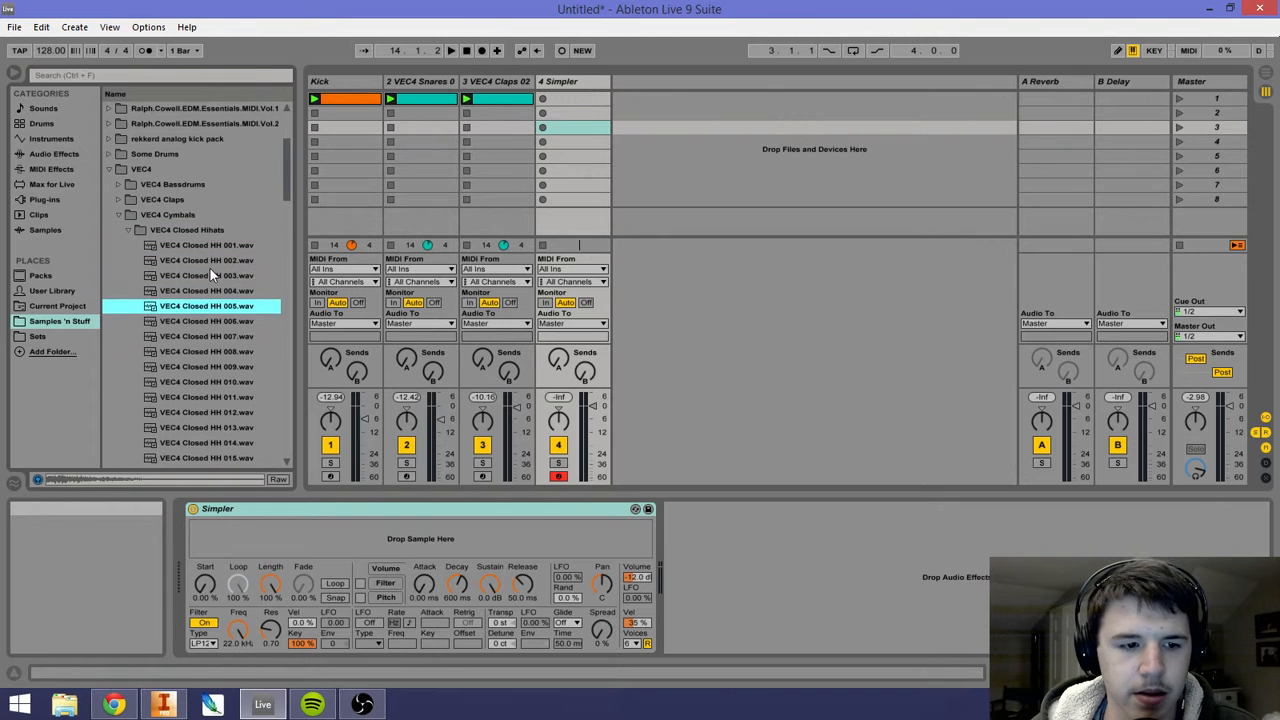
key("Down")
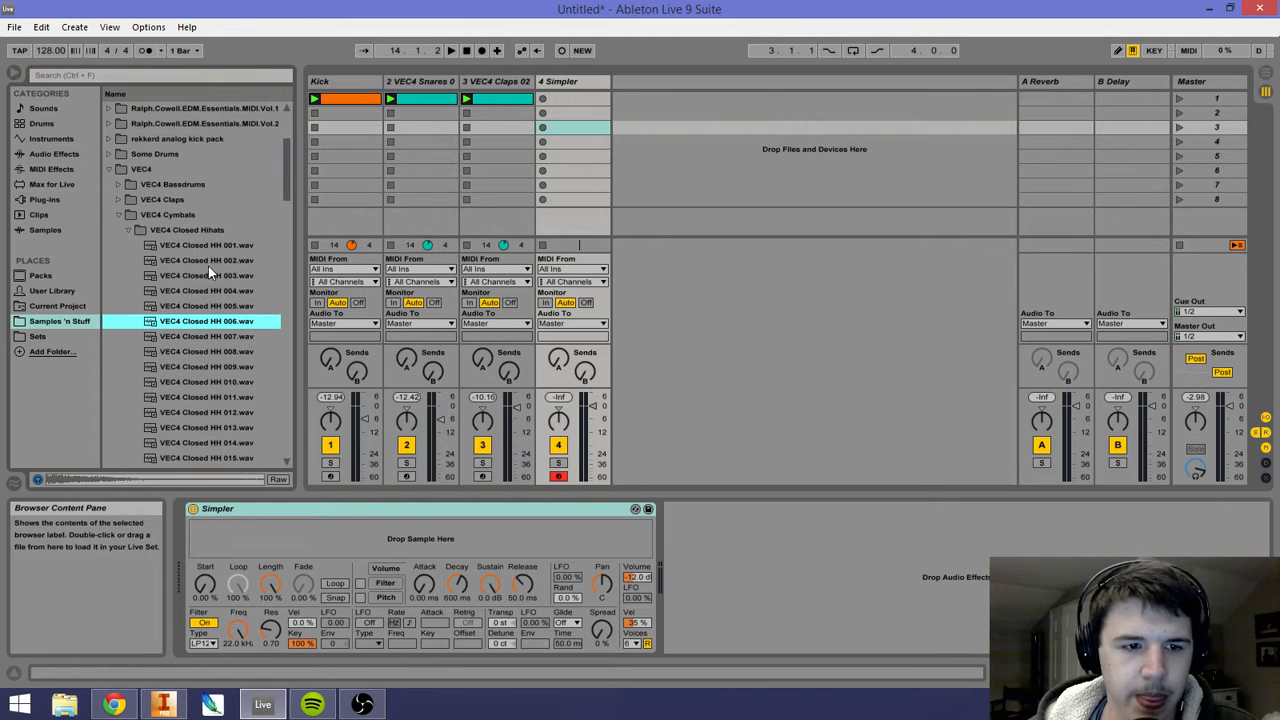
left_click(210, 275)
left_click(219, 262)
left_click(218, 275)
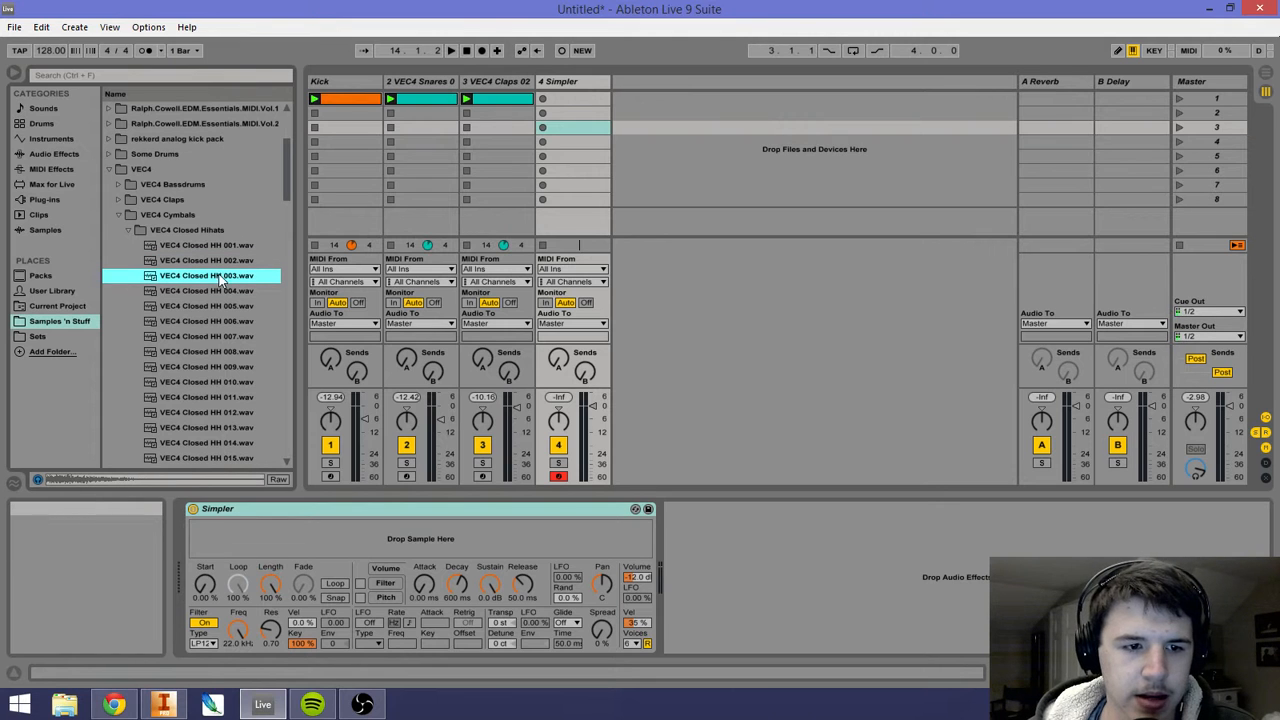
left_click_drag(310, 539, 343, 567)
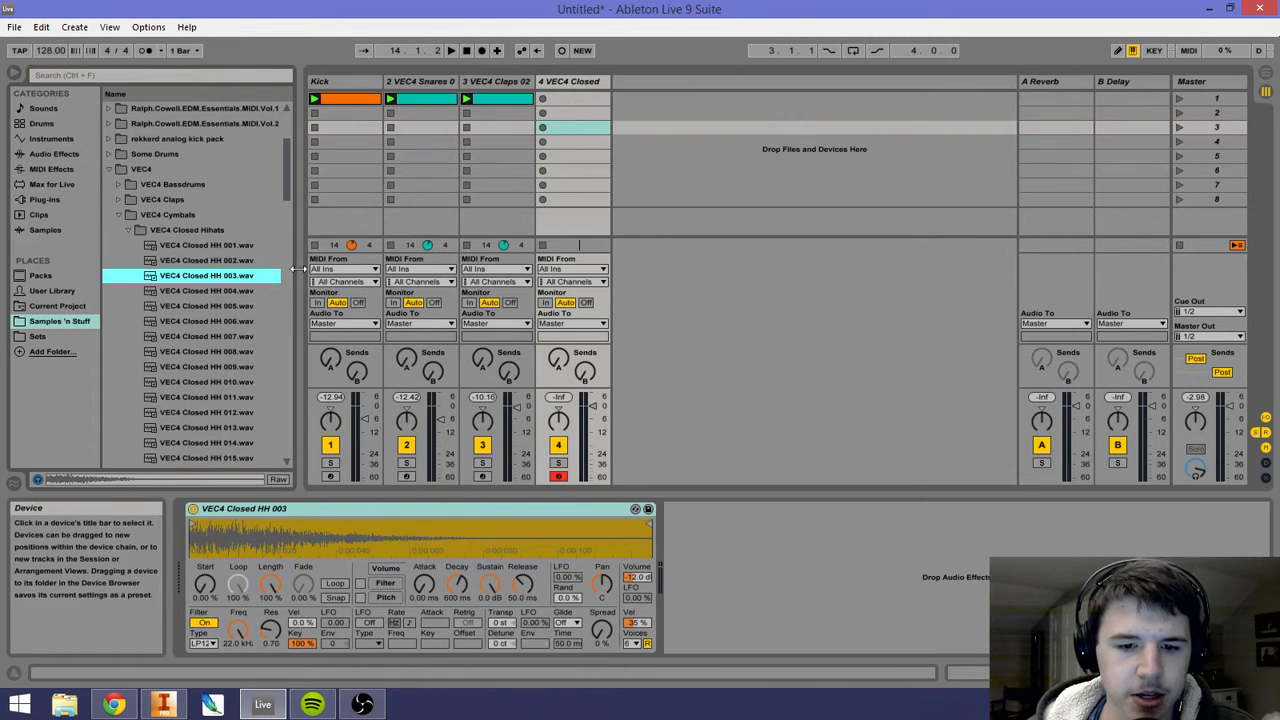
Step: Add an EQ Eight to the hi-hat track, undoing the Dynamic Tube inserted by mistake
left_click(54, 154)
scroll(167, 333, "up", 5)
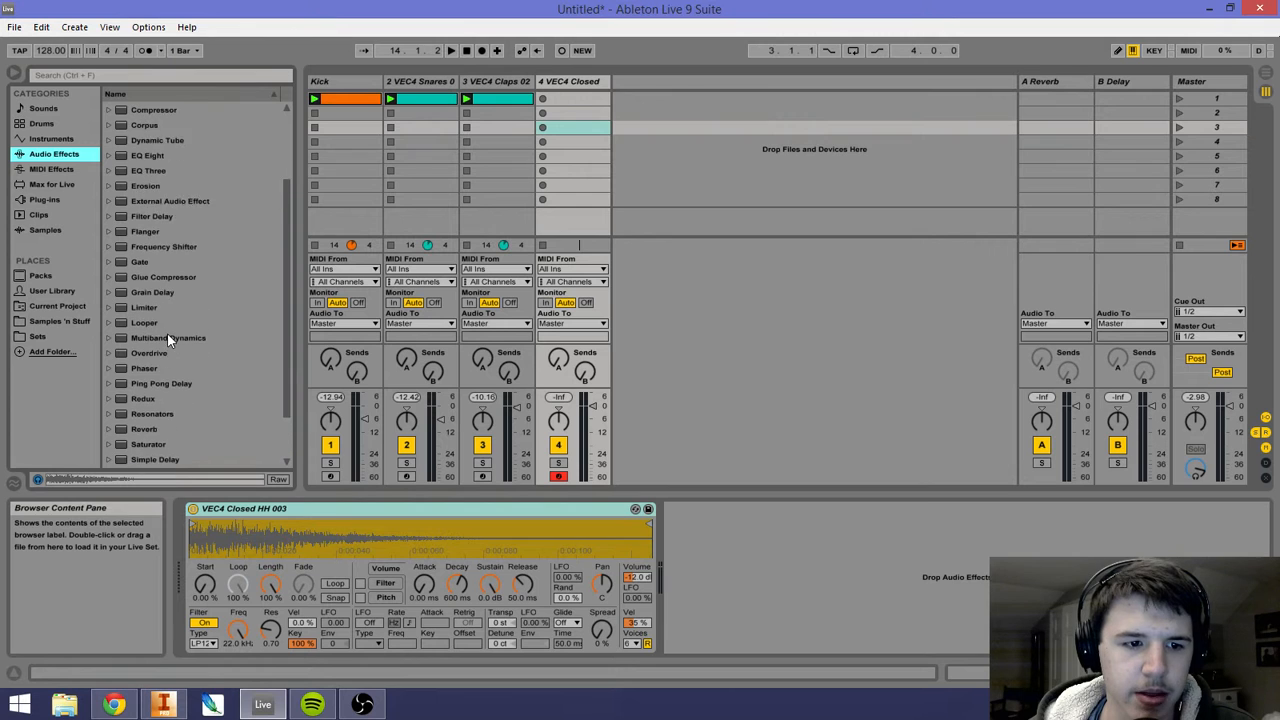
double_click(168, 249)
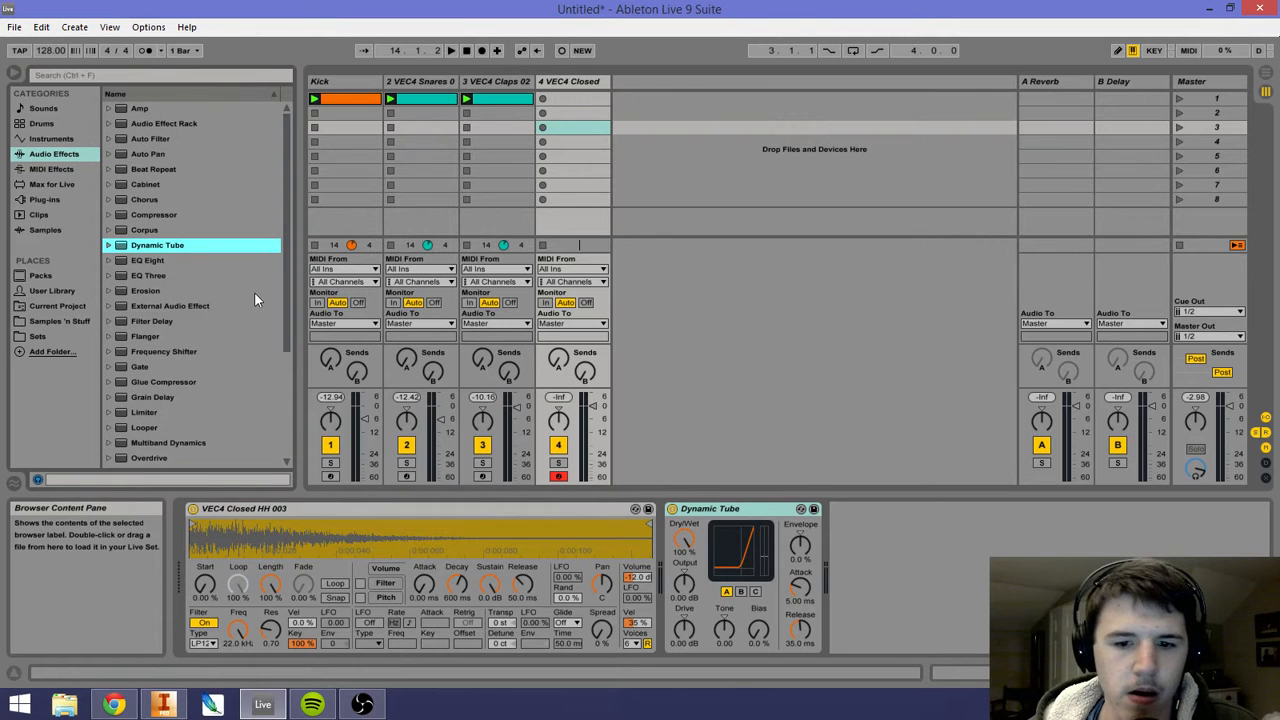
key("ctrl+z")
double_click(154, 263)
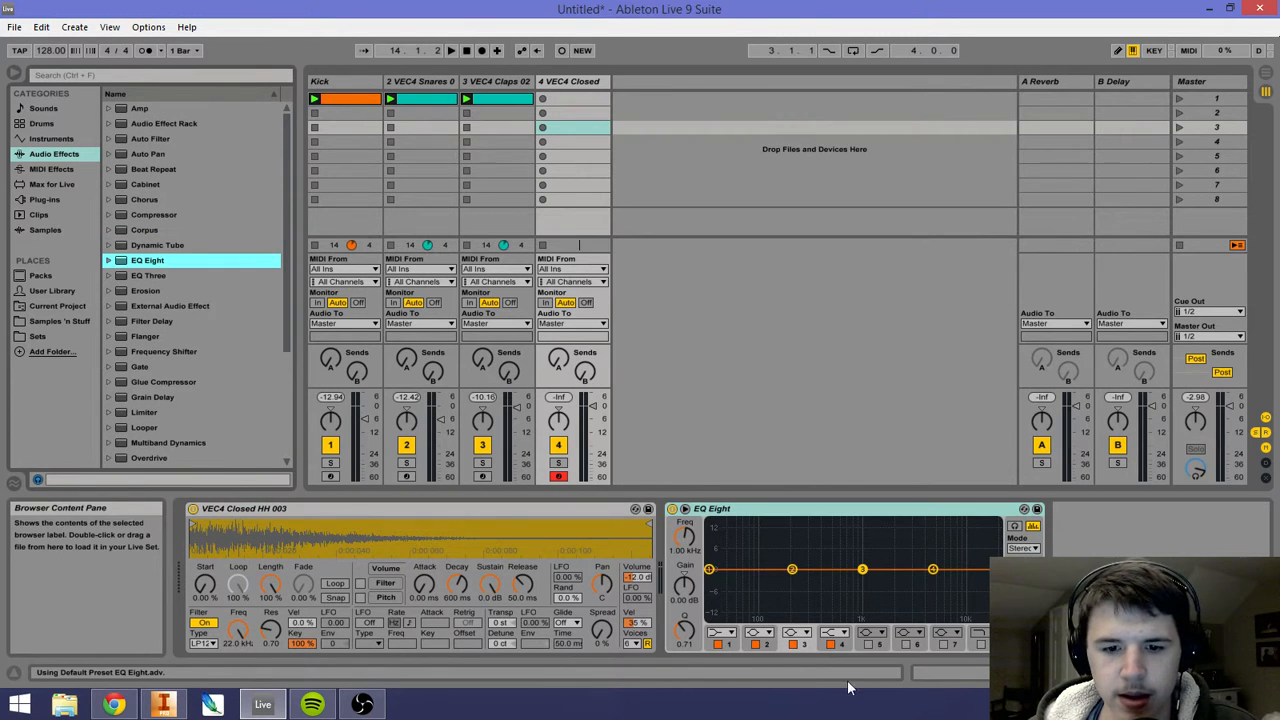
Step: Set the hi-hat's EQ band 1 to a steep low cut around 1.1 kHz and boost band 4 by 6.82 dB at 5.90 kHz
left_click(729, 635)
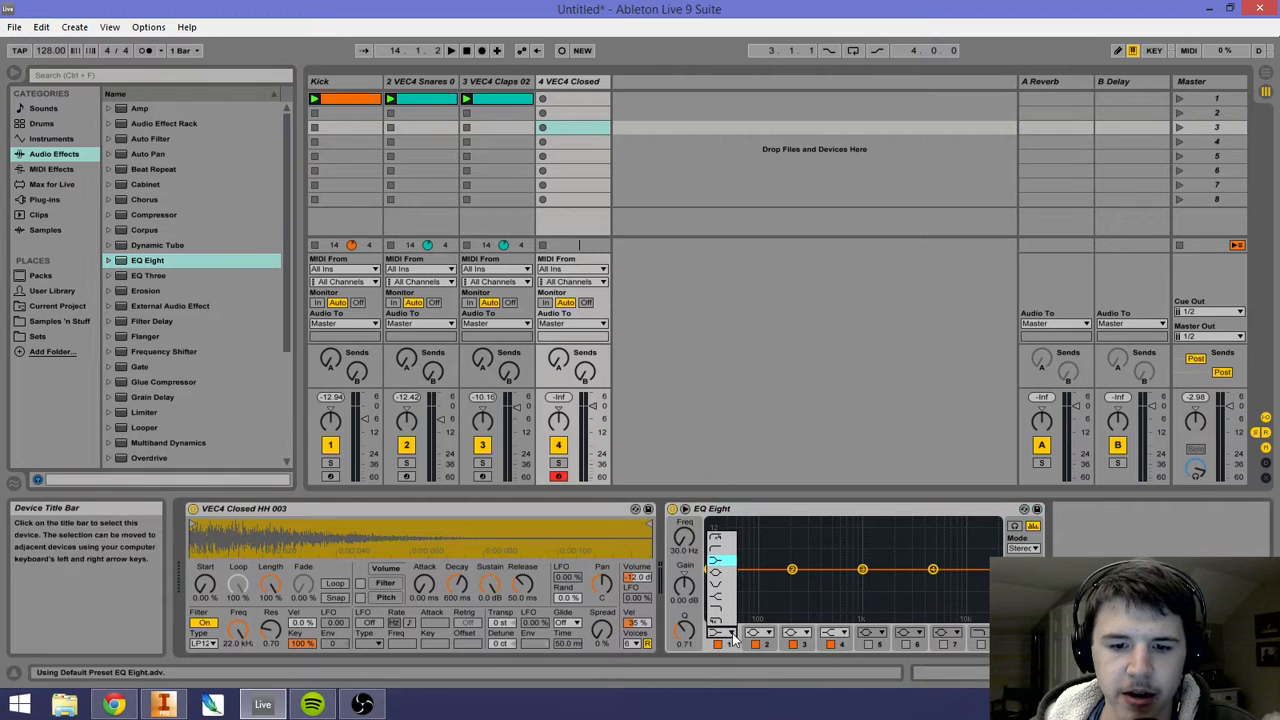
left_click(727, 540)
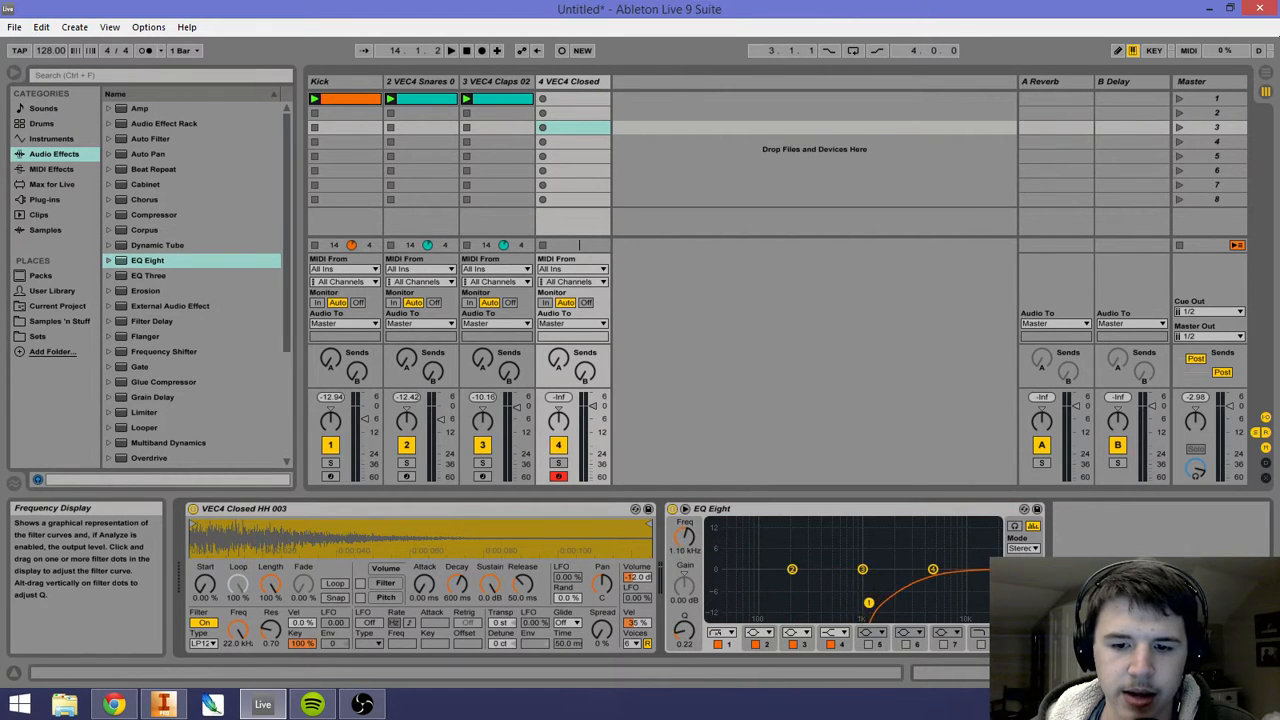
left_click_drag(933, 571, 933, 566)
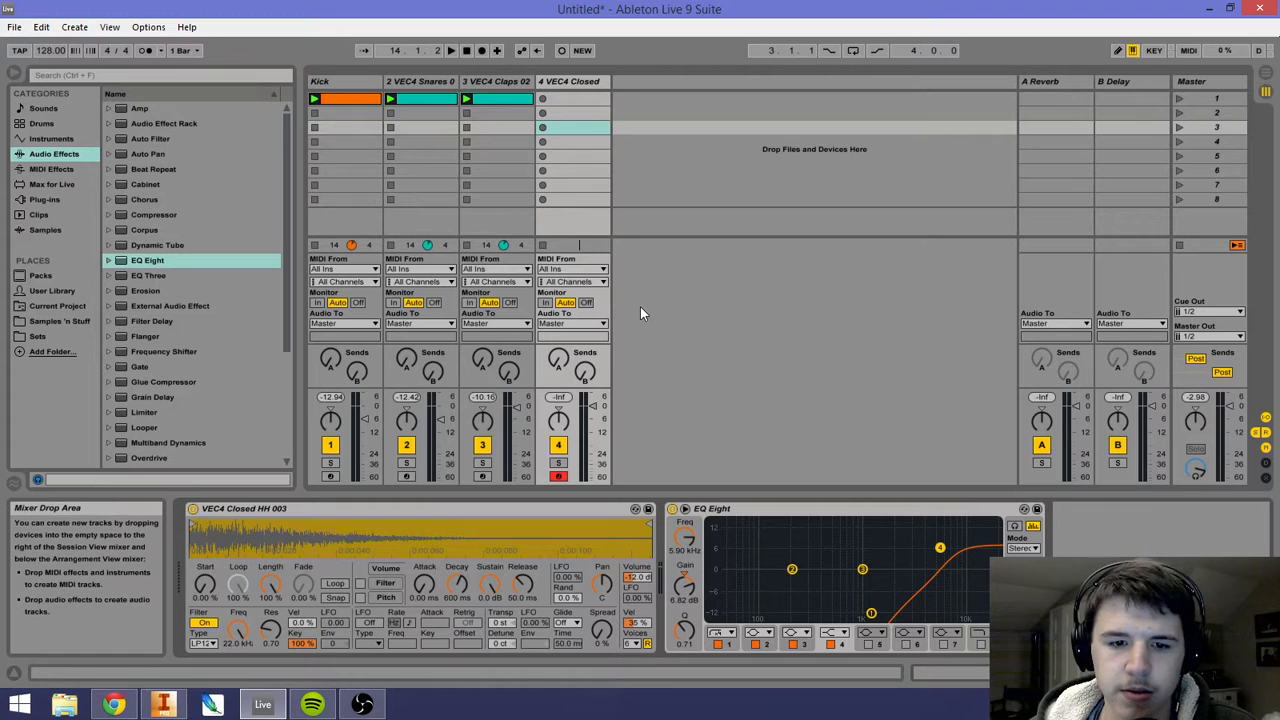
Step: Audition the EQ'd hi-hat with repeated notes and lower its track volume to -5.0 dB
key("a")
key("a")
key("a")
key("a")
key("a")
key("a")
key("a")
key("a")
key("a")
key("a")
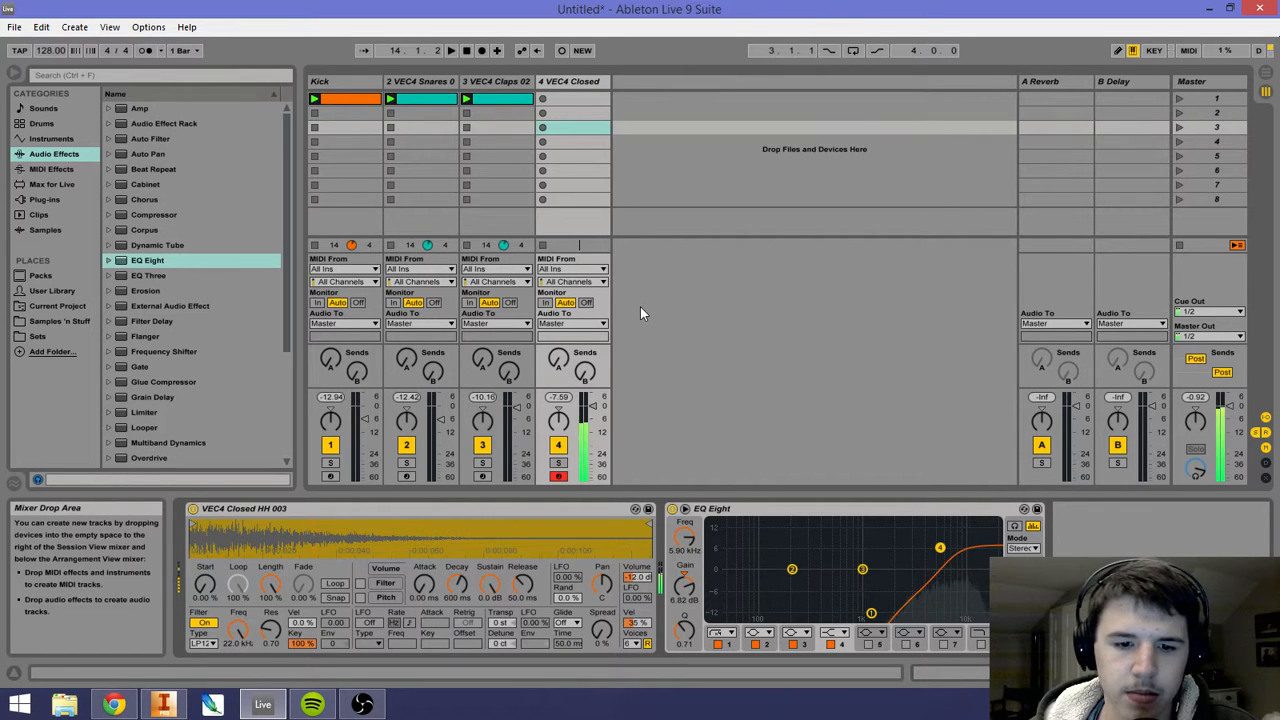
key("a")
key("a")
key("a")
key("a")
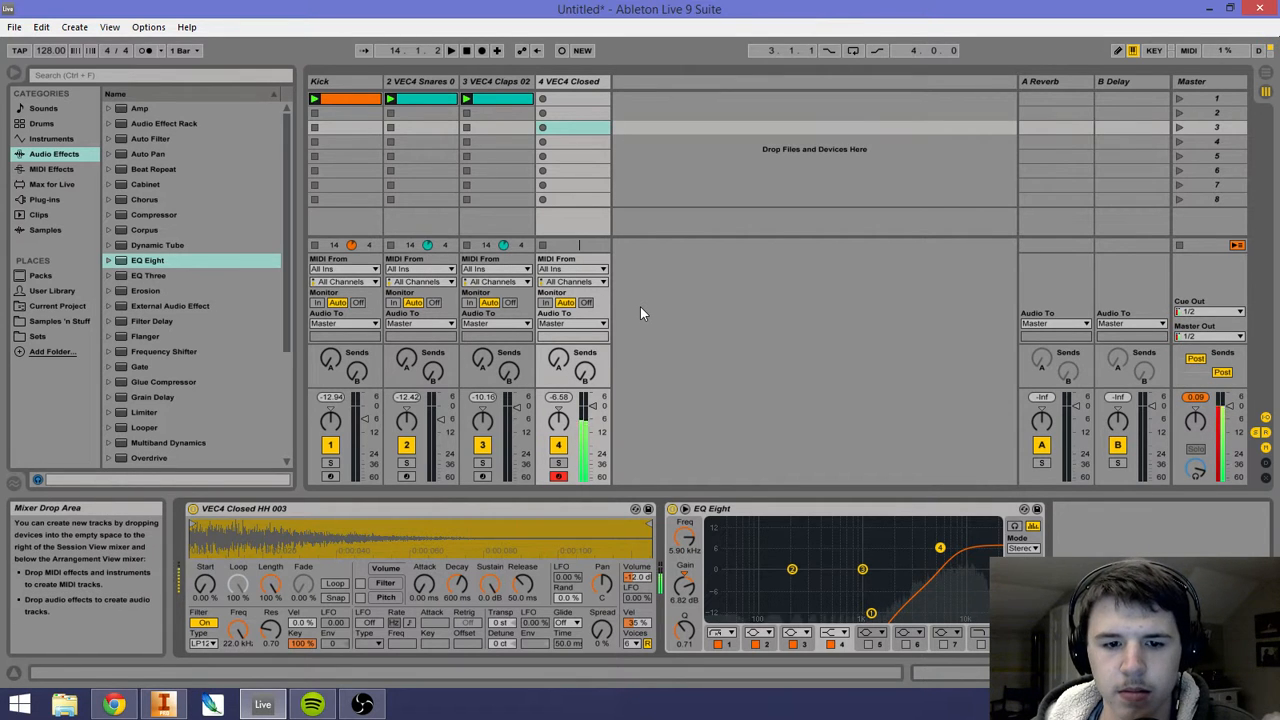
left_click(593, 415)
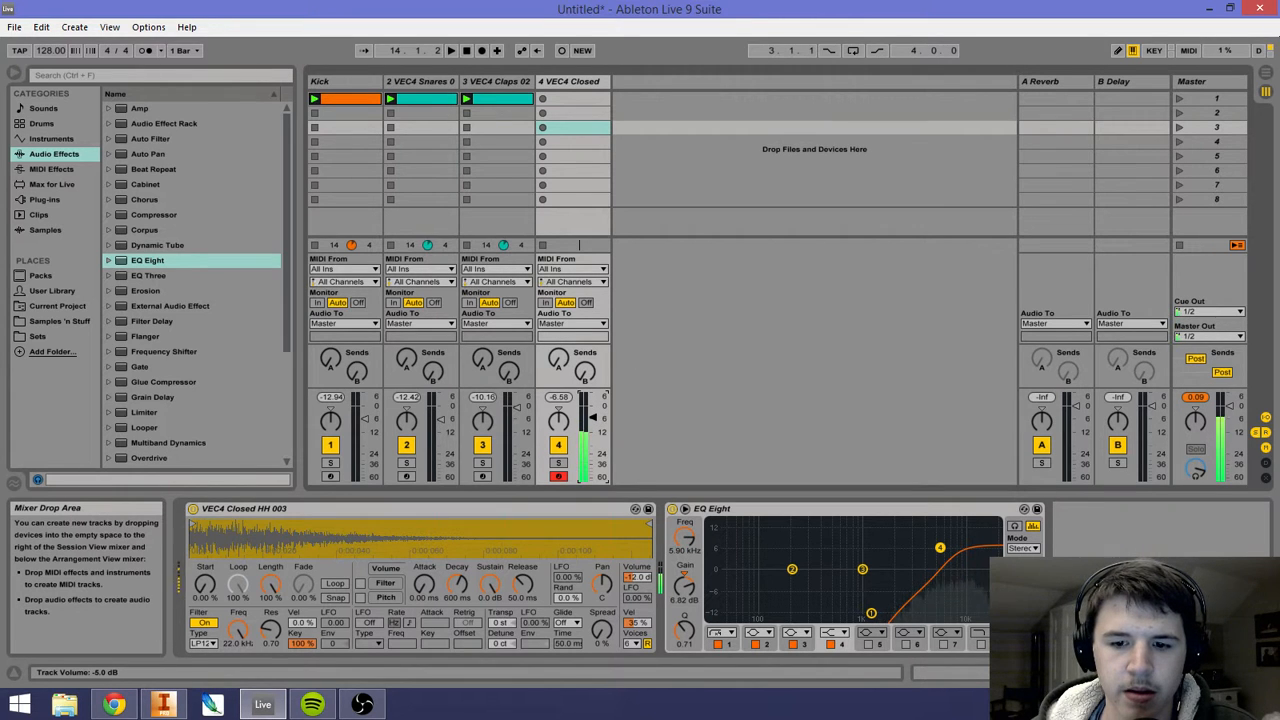
Step: Create a one-bar hi-hat clip in the first scene with a C3 note at 1.1.3, duplicated onto every offbeat
double_click(565, 94)
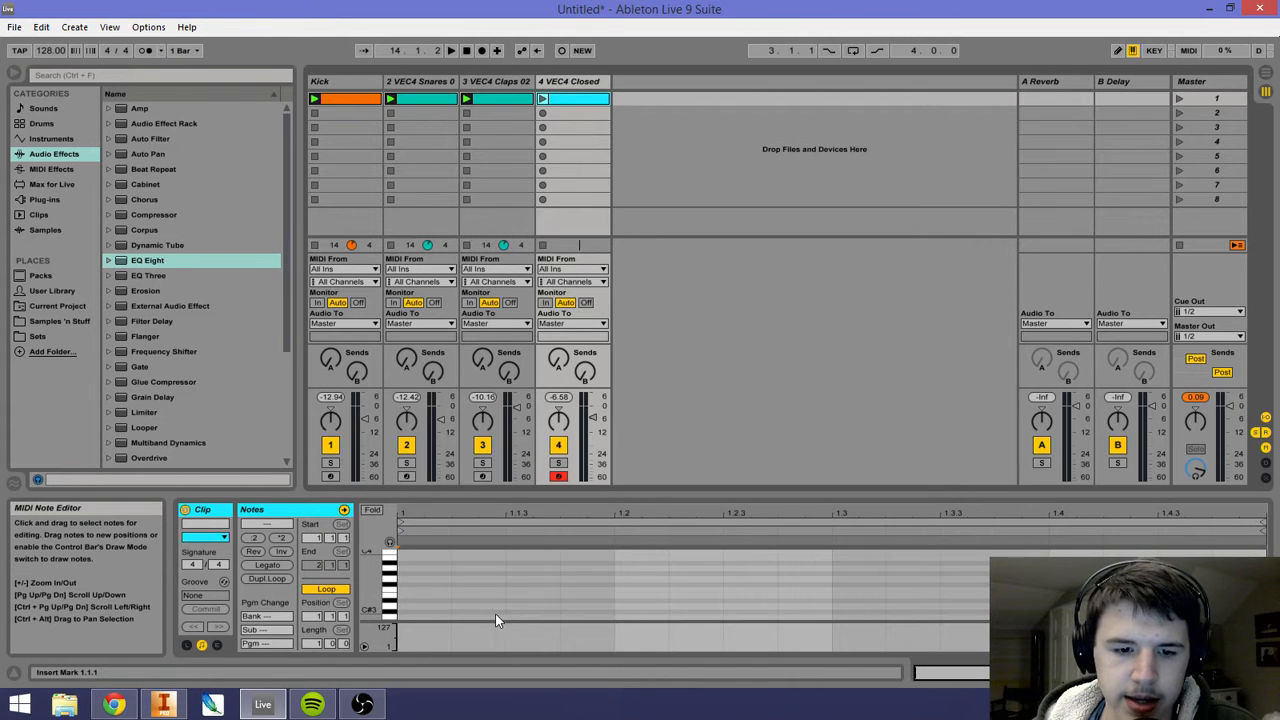
double_click(520, 617)
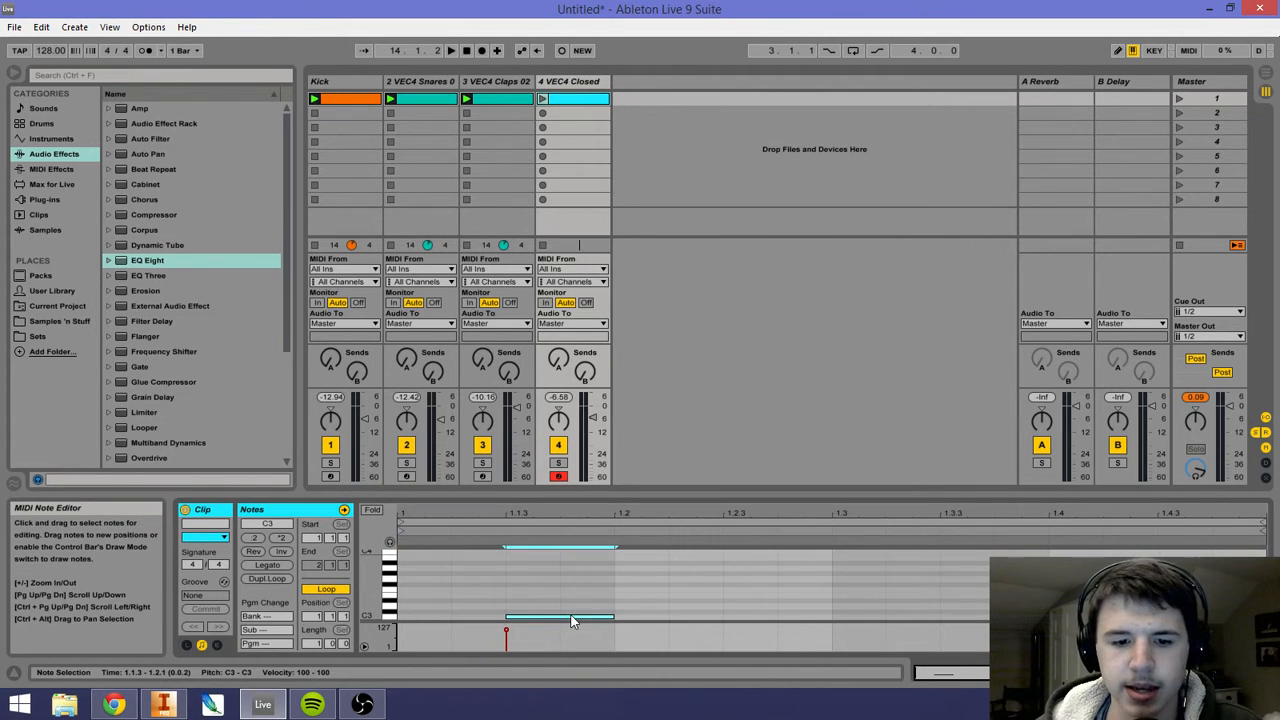
left_click(575, 588)
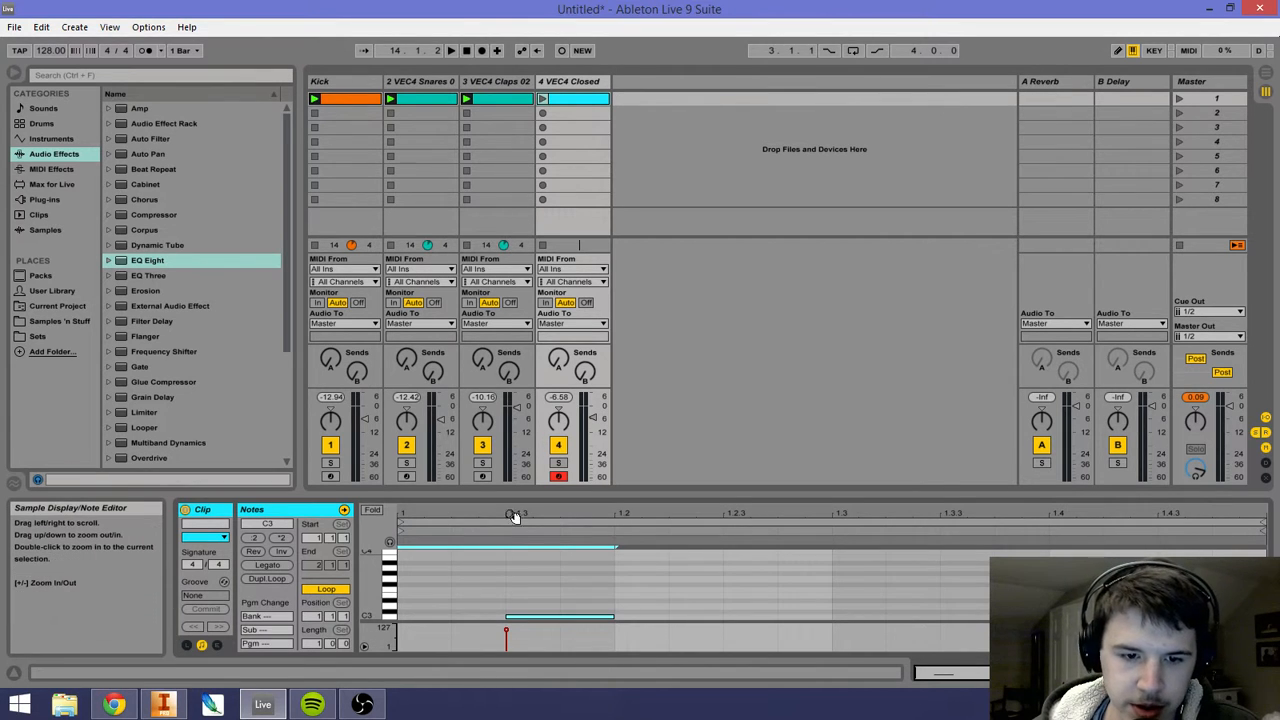
key("ctrl+d")
key("ctrl+d")
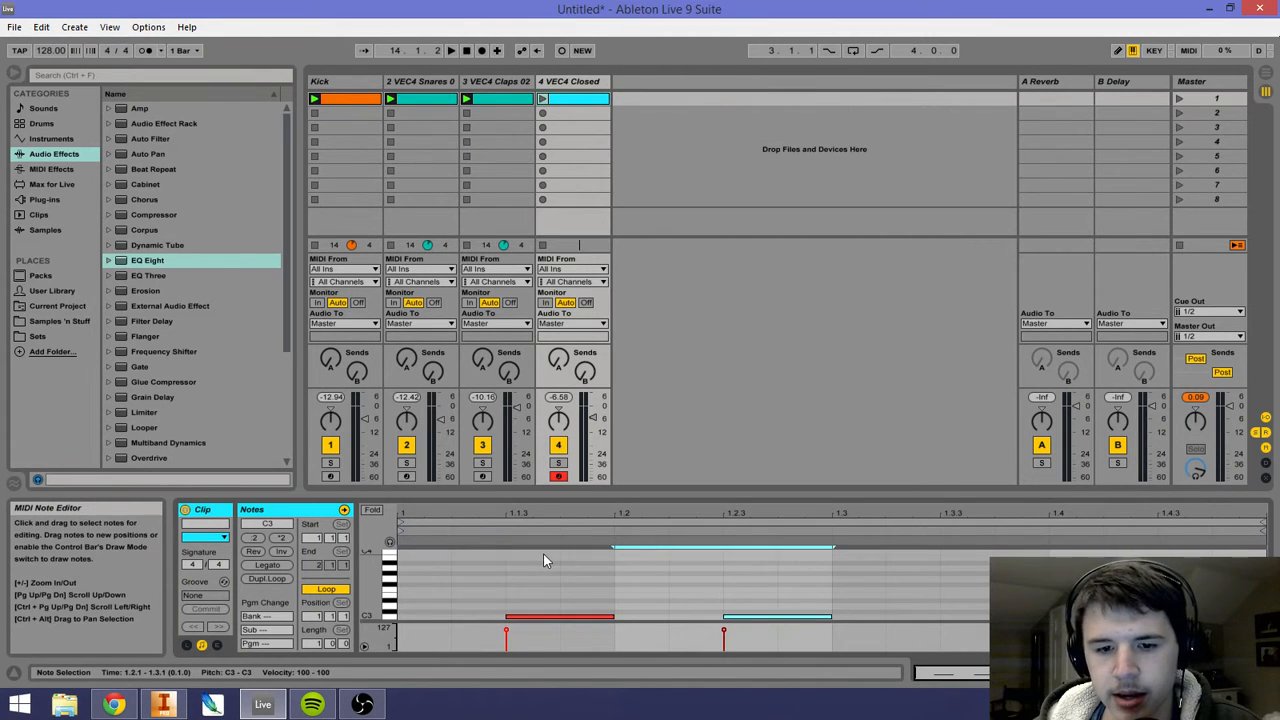
key("ctrl+d")
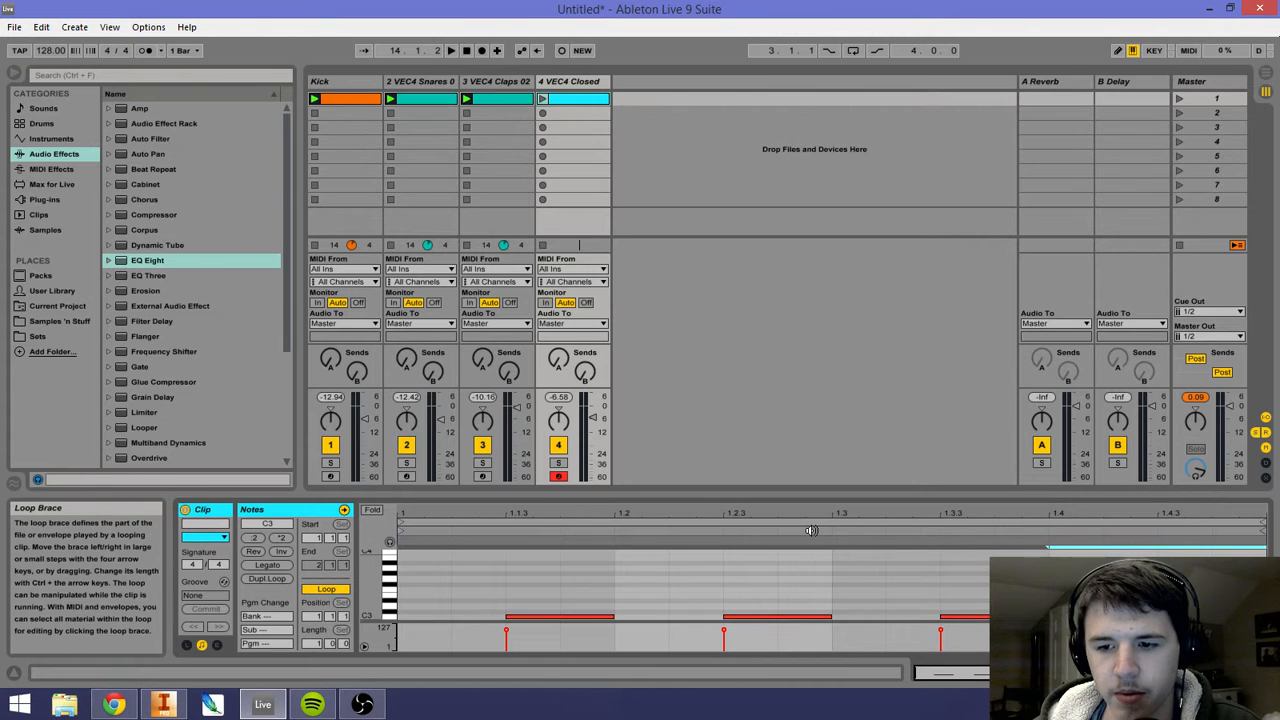
Step: Launch the first scene, lower the hi-hat volume, set the snare volume to -3.7 dB and adjust the snare decay to 698 ms
left_click(1179, 99)
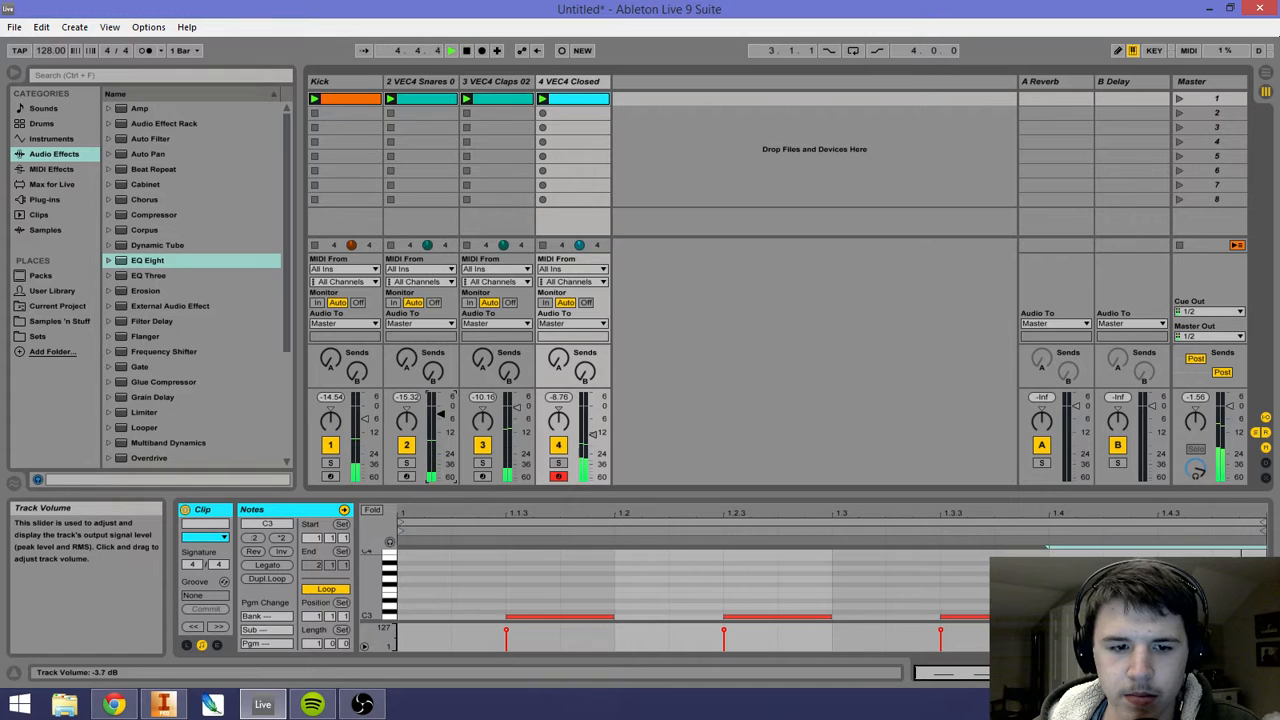
left_click(421, 112)
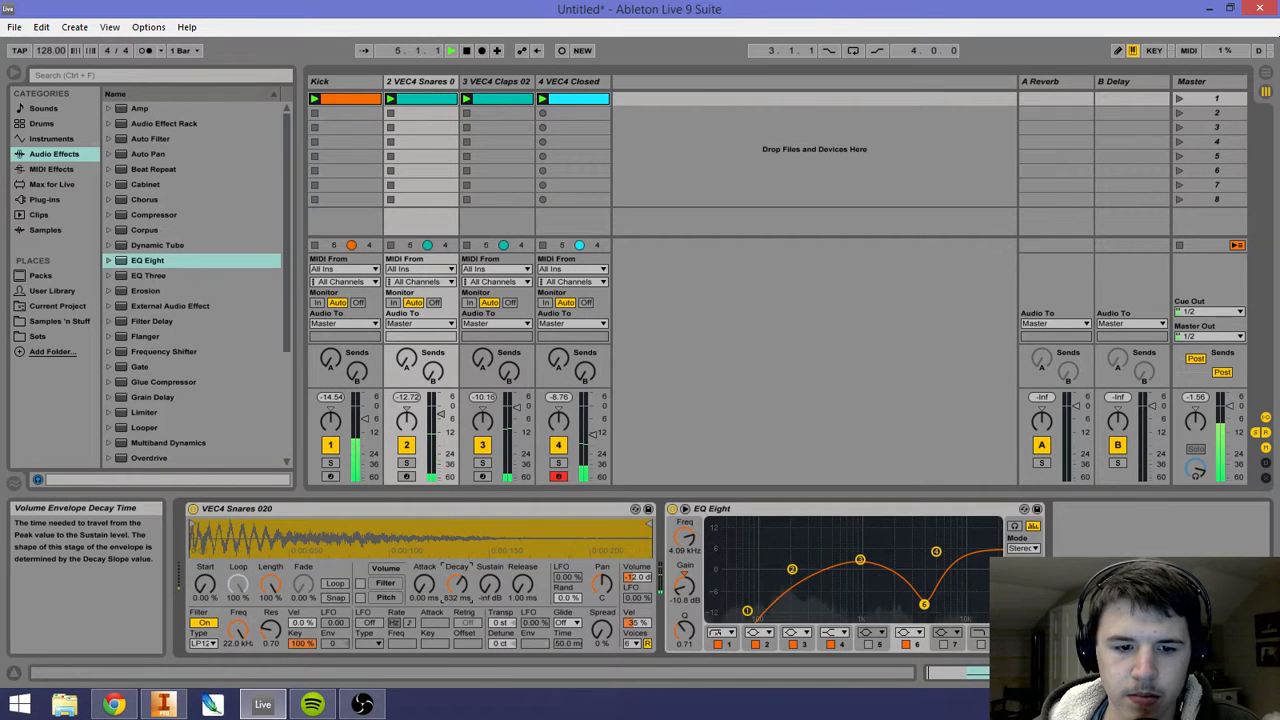
left_click_drag(457, 584, 457, 588)
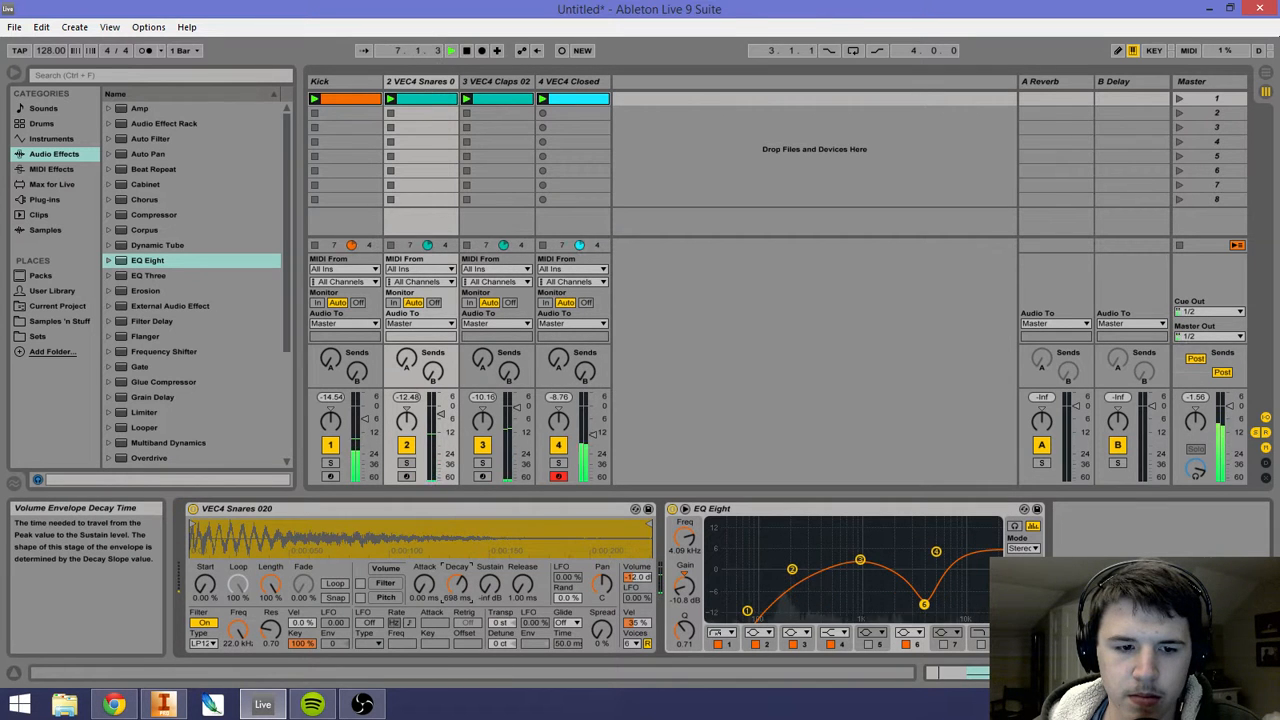
Step: Lower the hi-hat track's volume further and set its EQ band 3 to -1.12 dB at 8.51 kHz
left_click(565, 81)
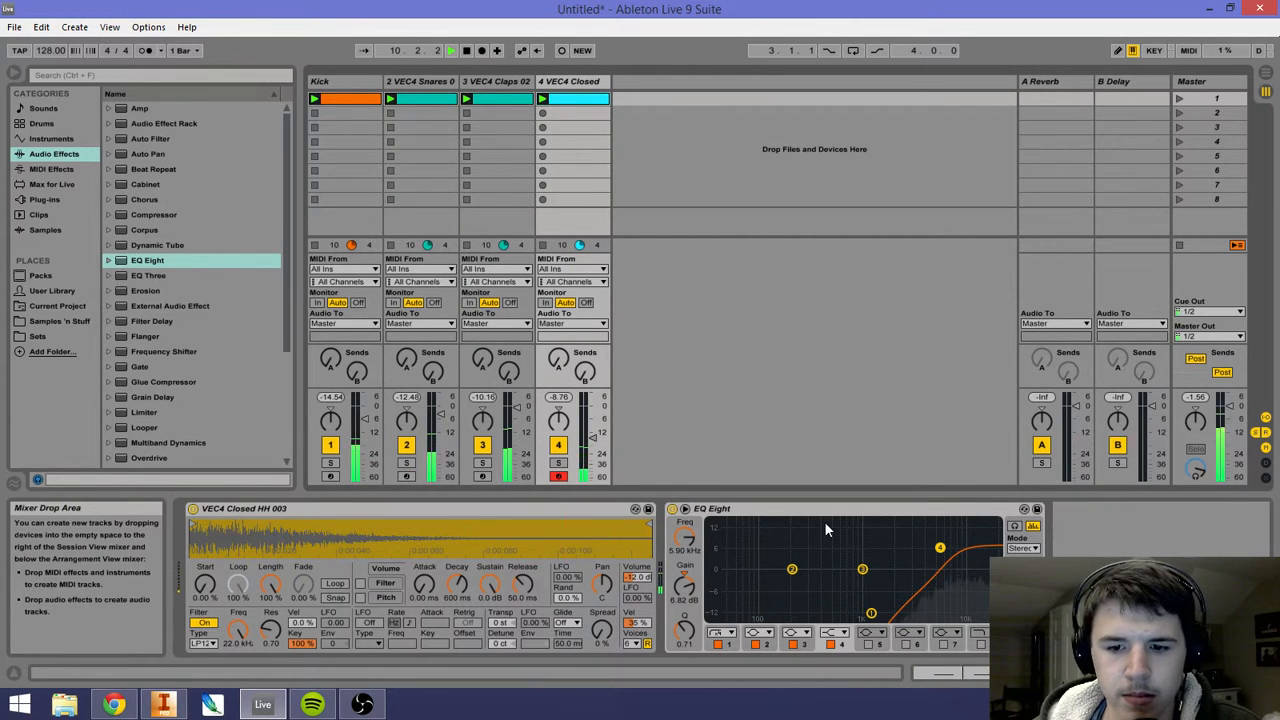
left_click(648, 99)
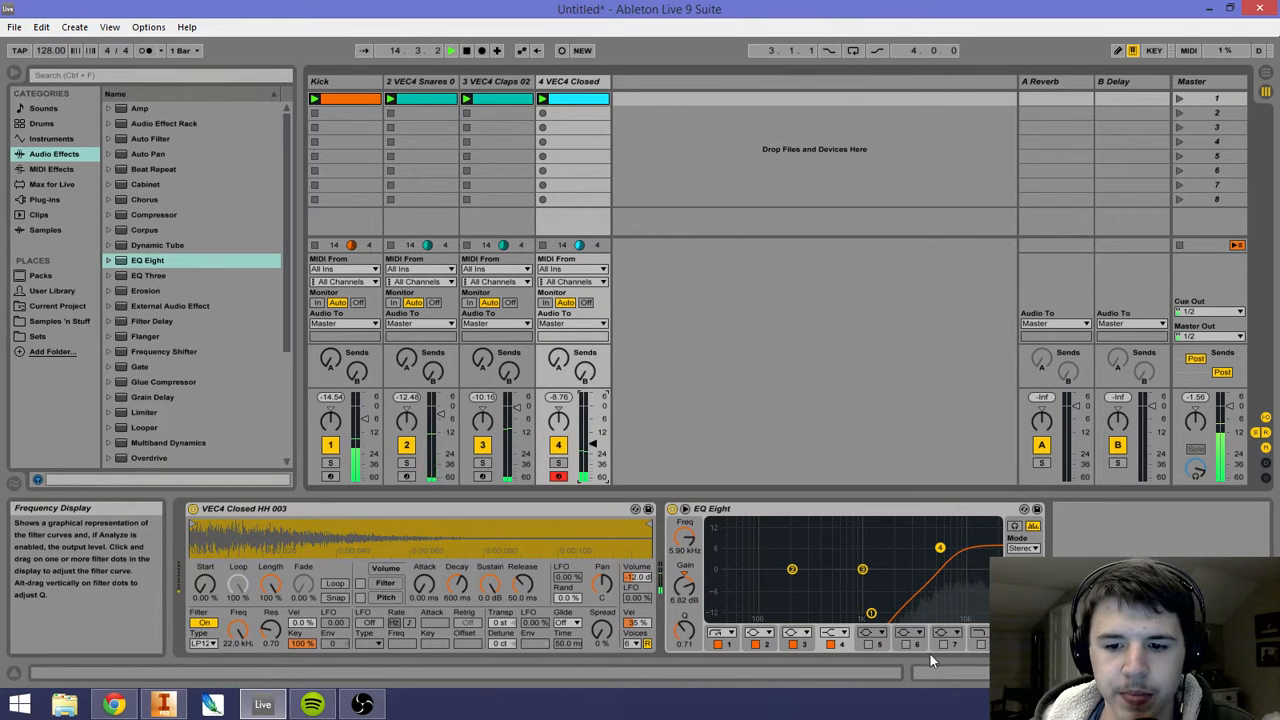
left_click_drag(864, 569, 956, 573)
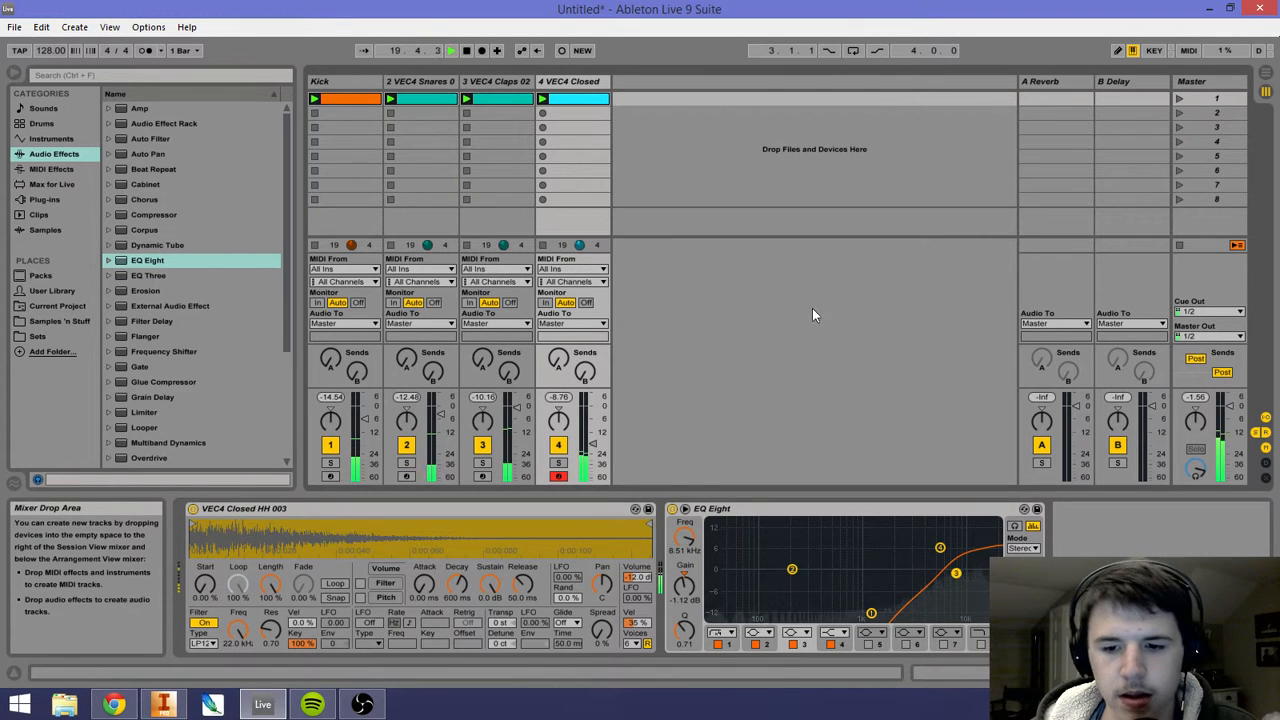
Step: Stop playback and show the Kick track's devices
left_click(686, 161)
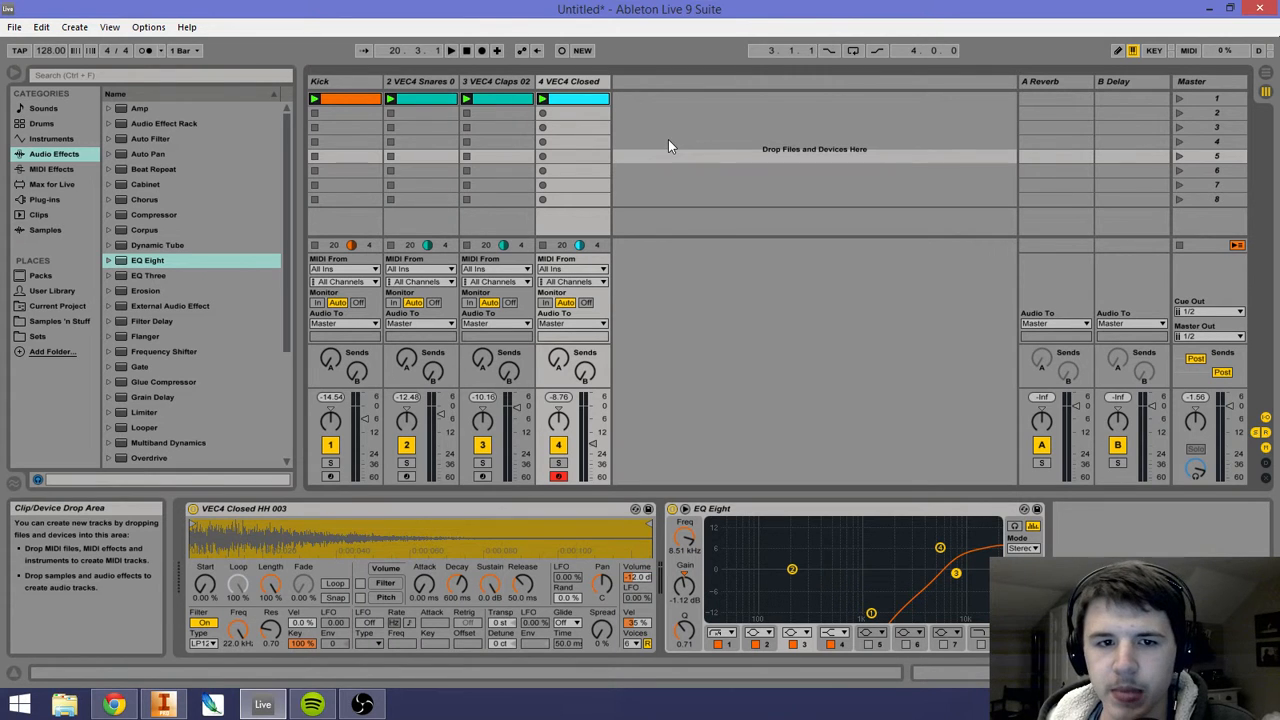
left_click(712, 113)
left_click(361, 80)
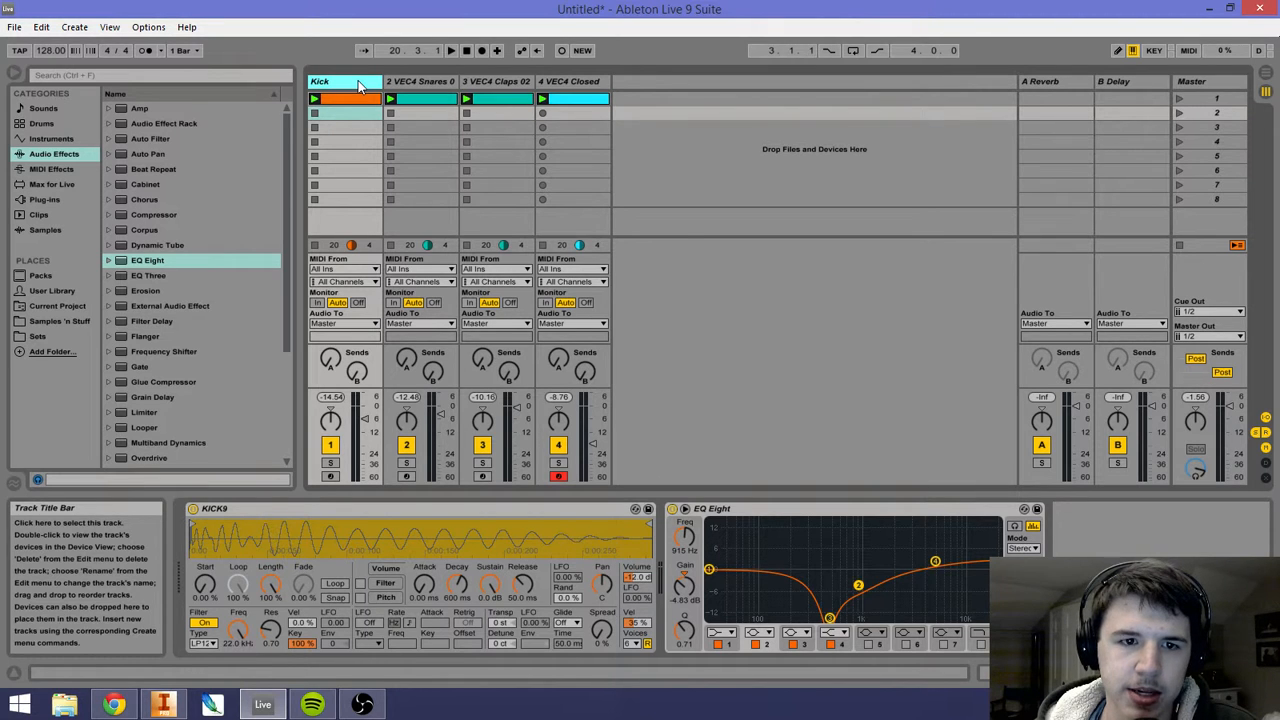
Step: Duplicate the Kick track and show the Samples 'n Stuff folder in the browser
key("ctrl+d")
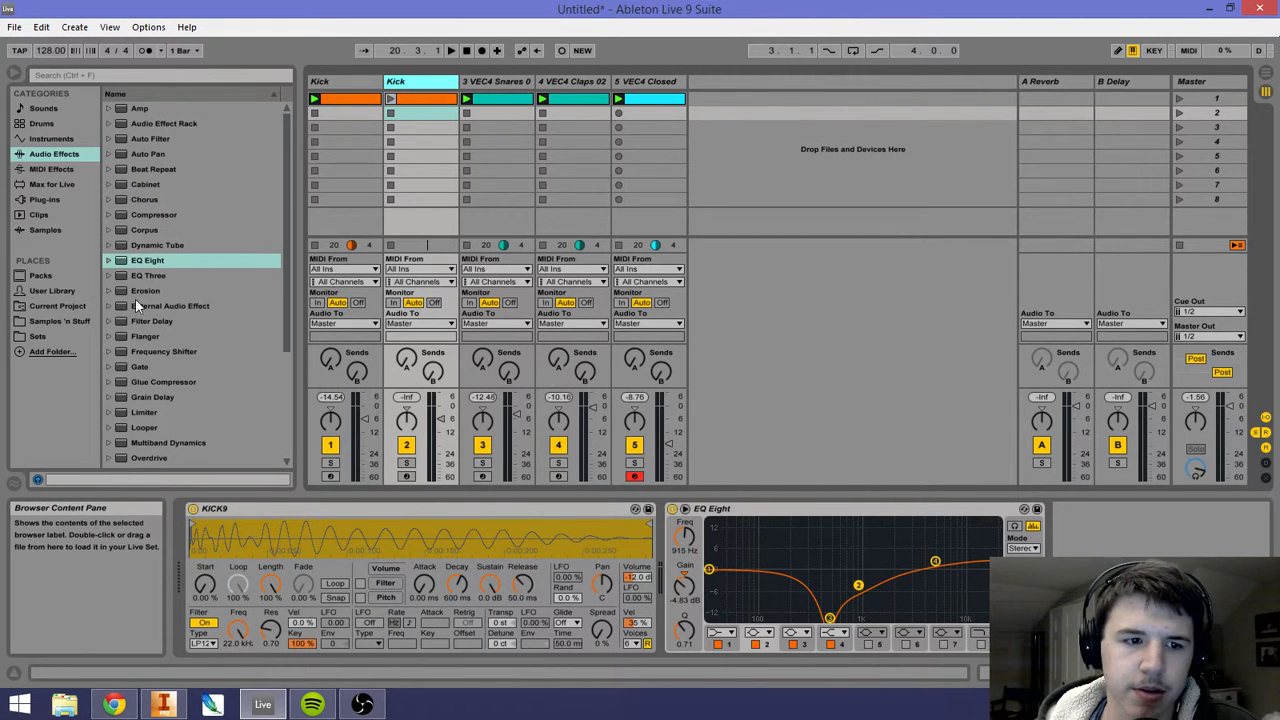
left_click(55, 310)
left_click(57, 322)
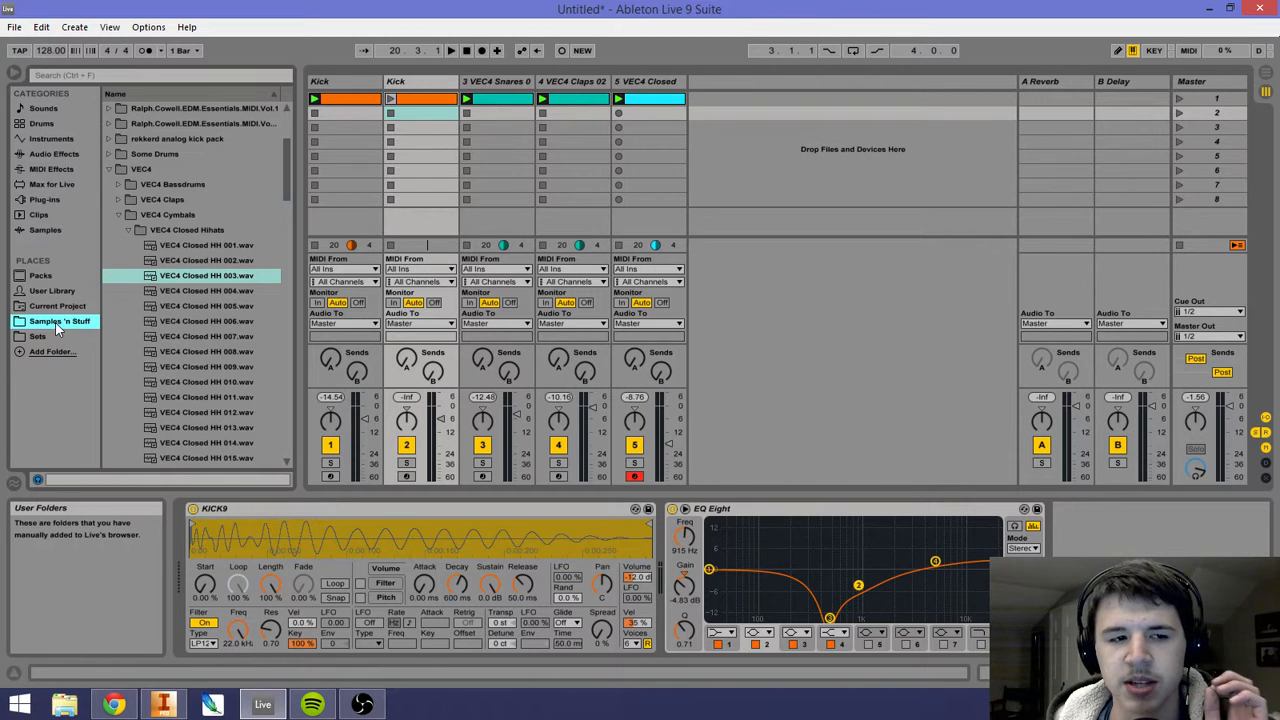
Step: Look through the sample folders, collapse VEC4, and examine the contents of rekkerd analog kick pack and FREAK'S FREE SAMPLE PACK
scroll(204, 247, "up", 5)
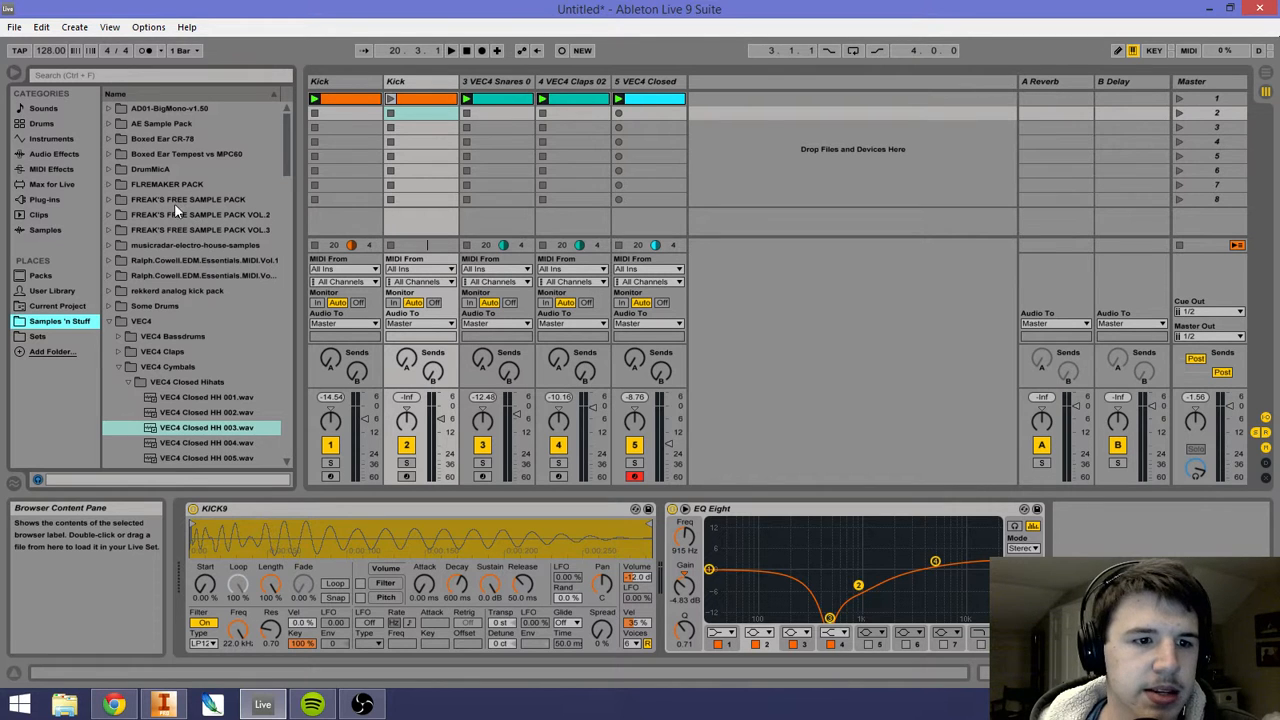
left_click(140, 321)
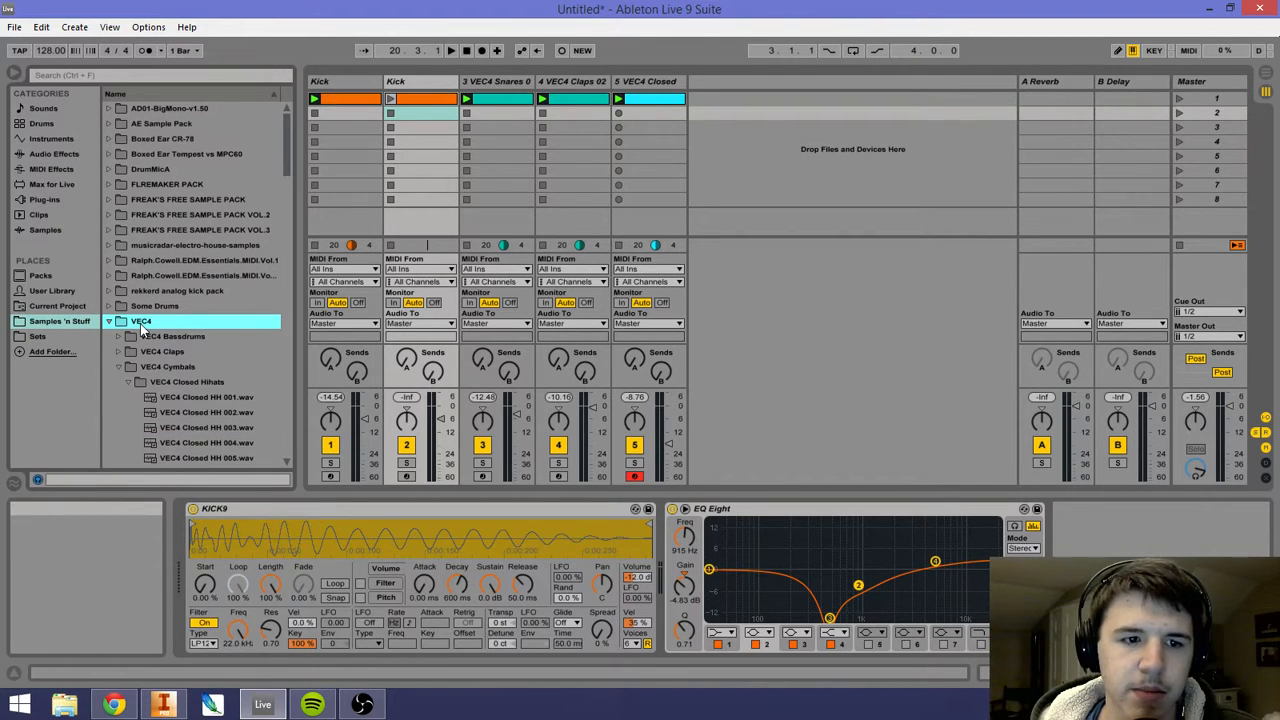
left_click(153, 172)
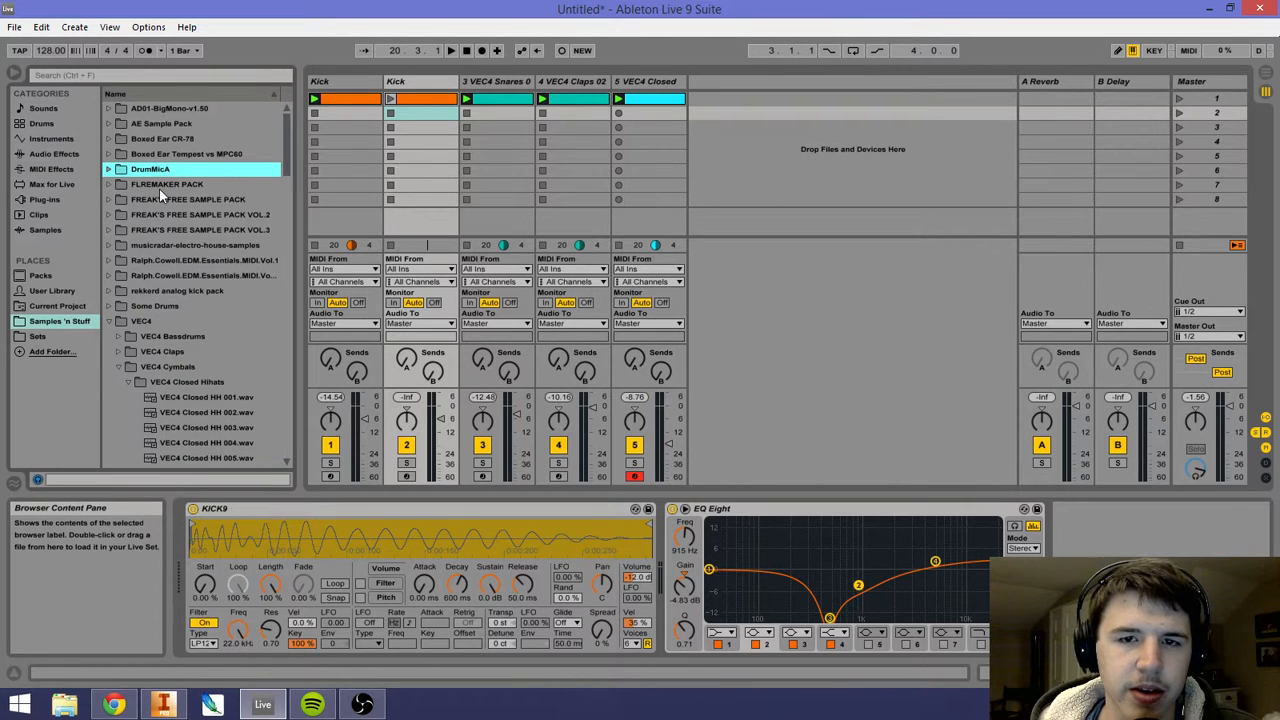
left_click(159, 188)
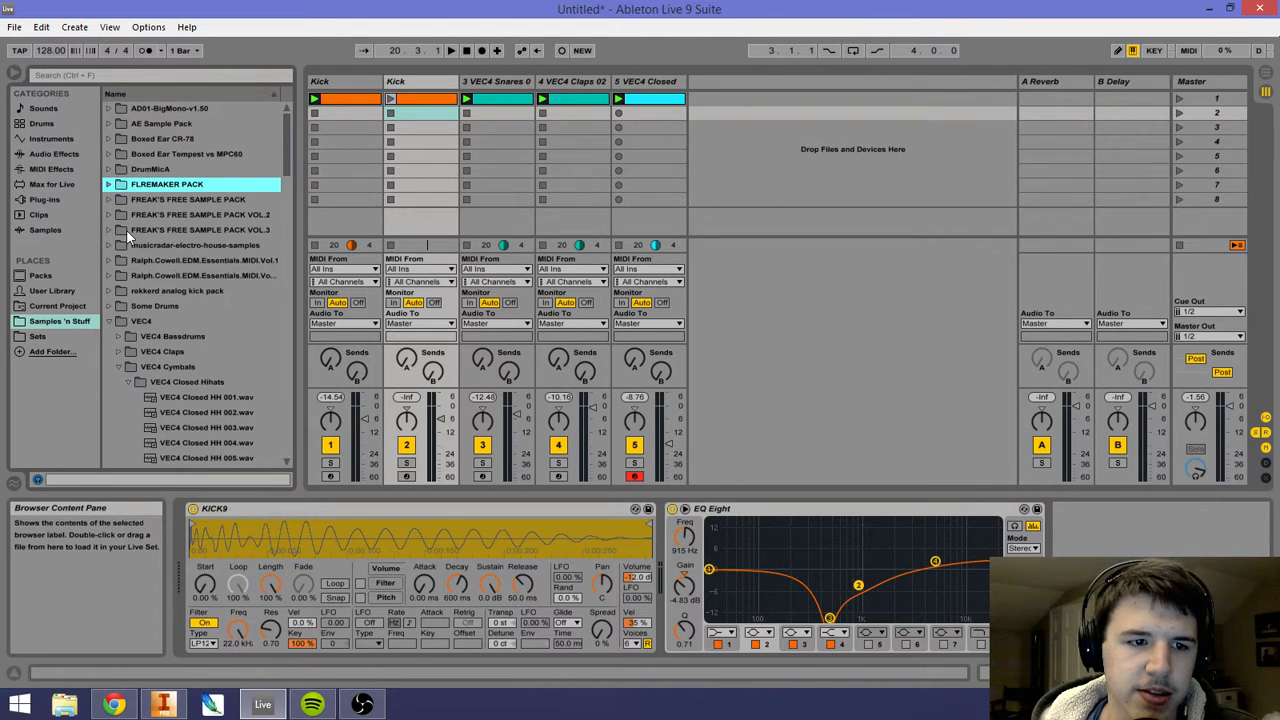
scroll(126, 229, "down", 5)
scroll(116, 274, "down", 4)
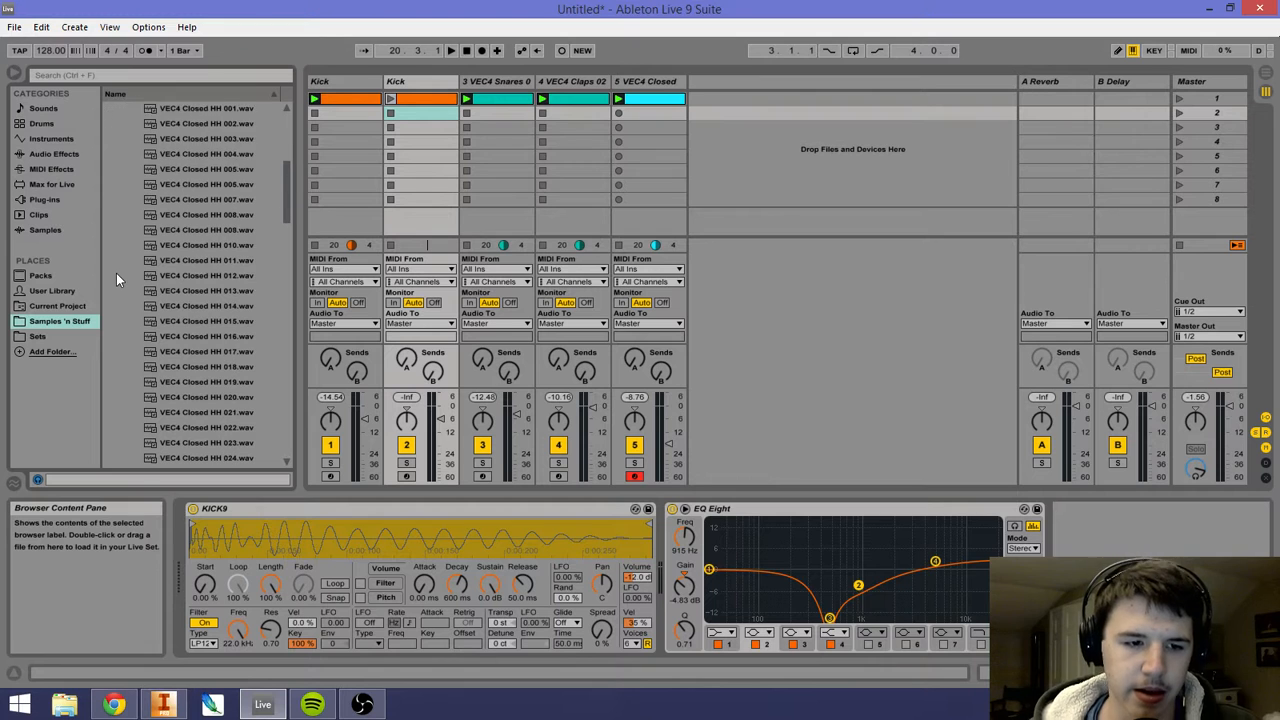
scroll(112, 262, "up", 5)
left_click(109, 217)
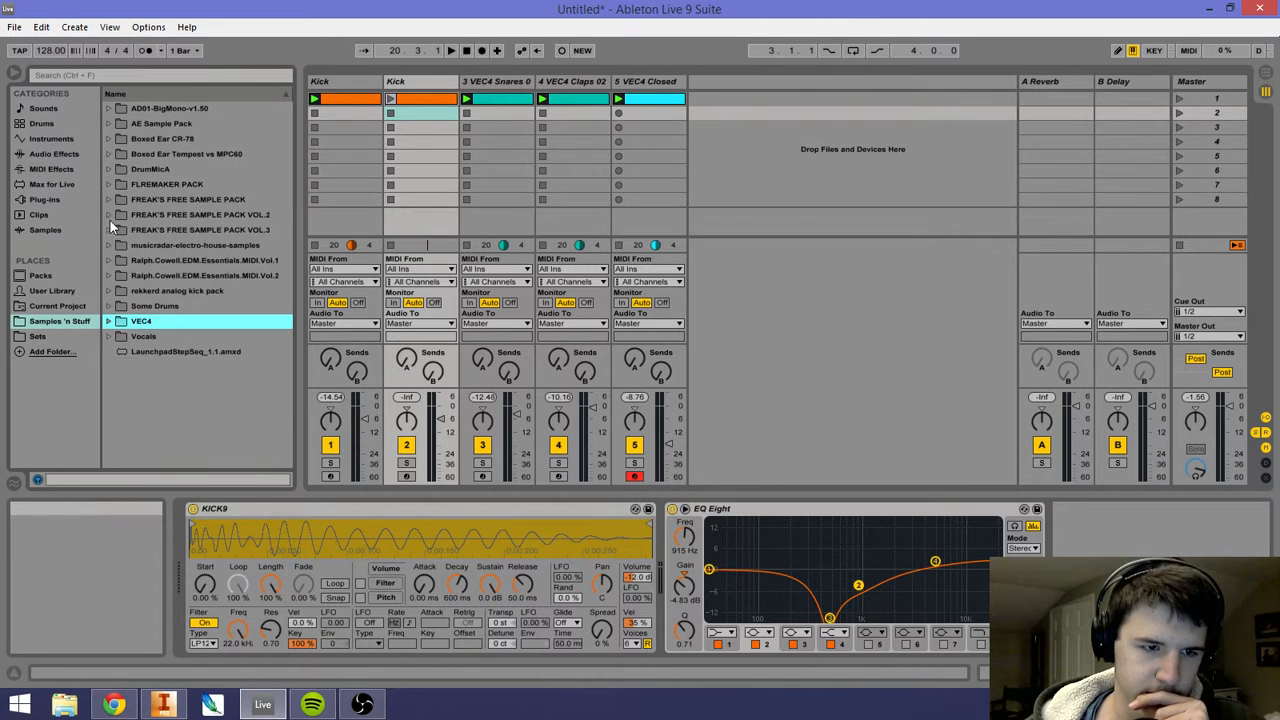
left_click(110, 291)
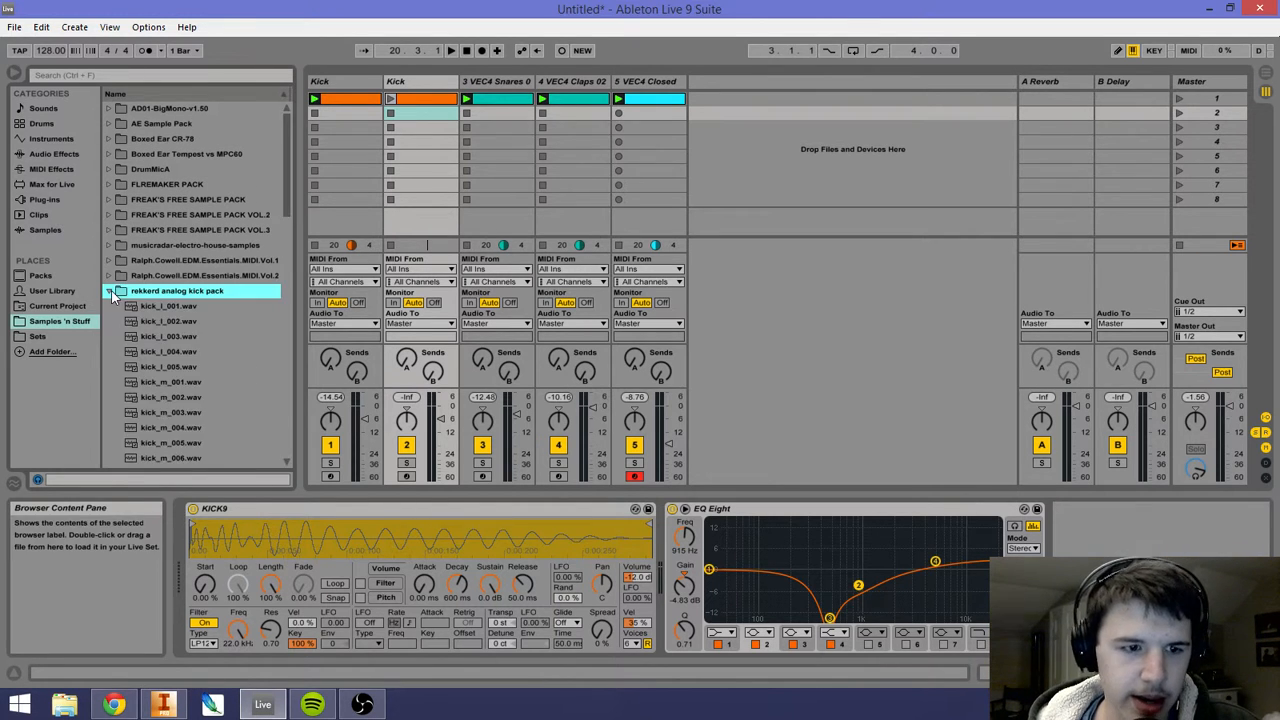
left_click(108, 199)
left_click(117, 230)
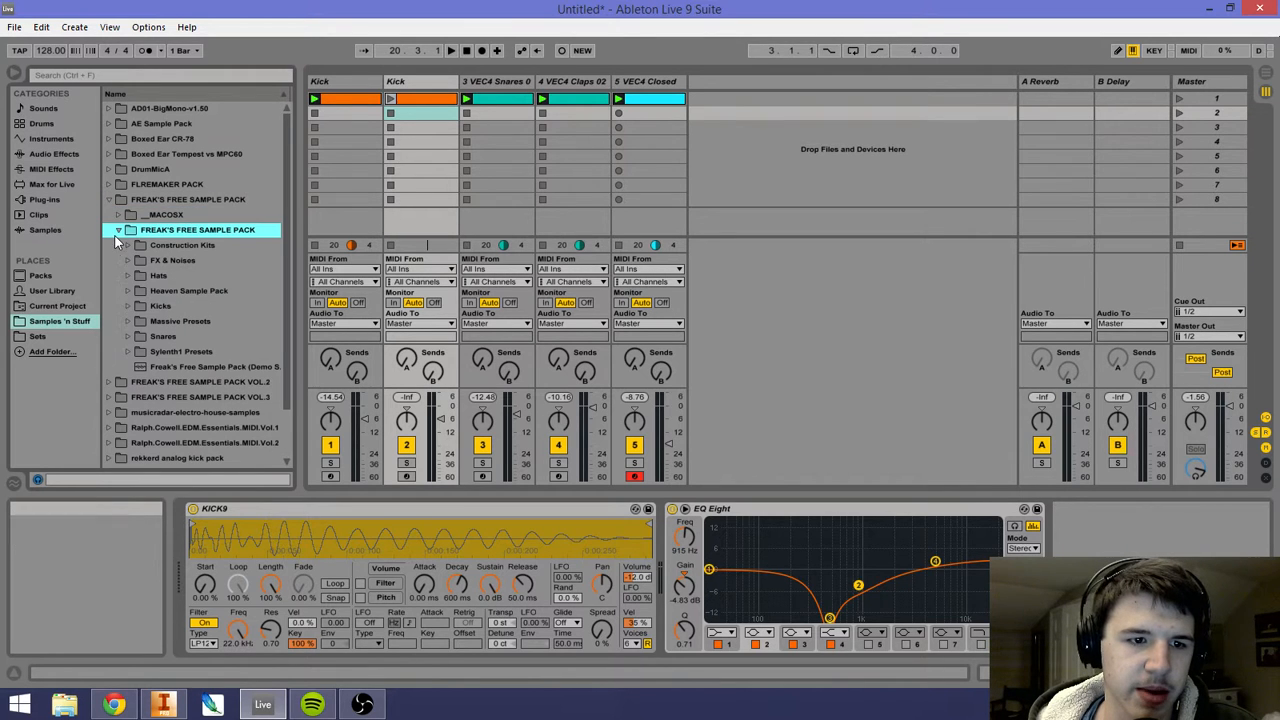
left_click(110, 199)
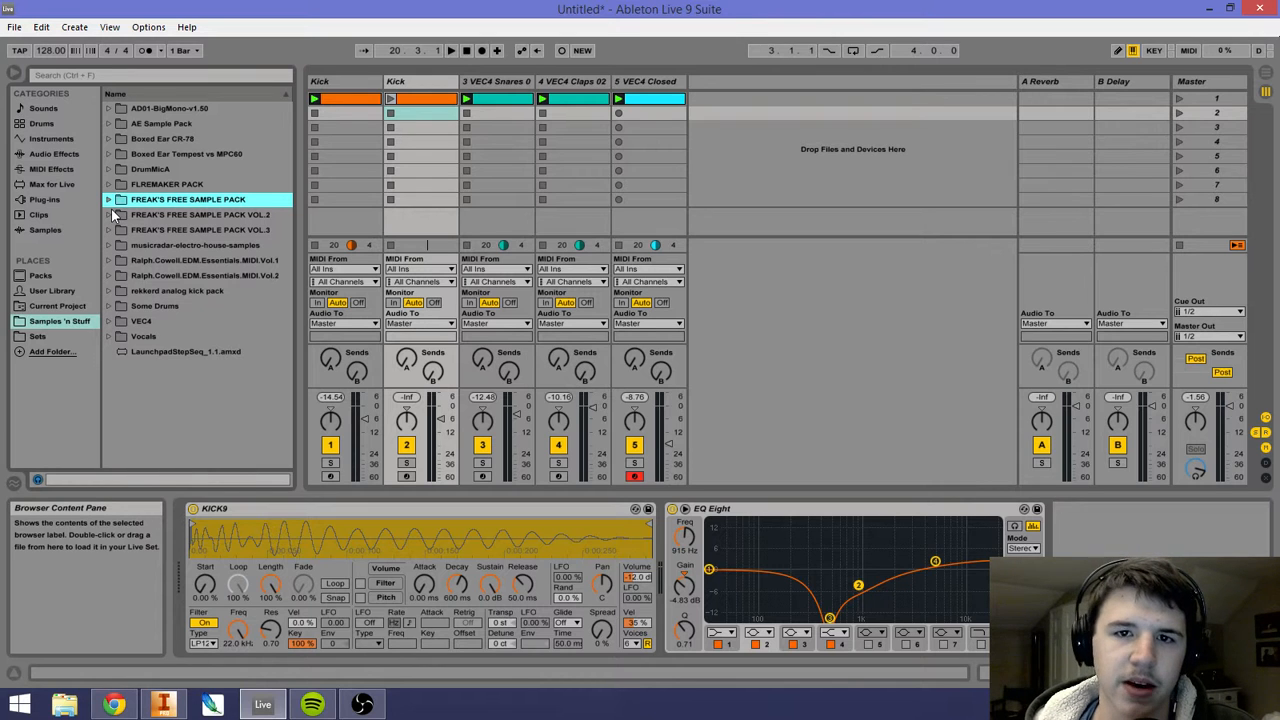
Step: Preview the loops from Loop 1-1.wav to Loop 3-3.wav in AE Sample Pack's Drum Loops folder
left_click(114, 122)
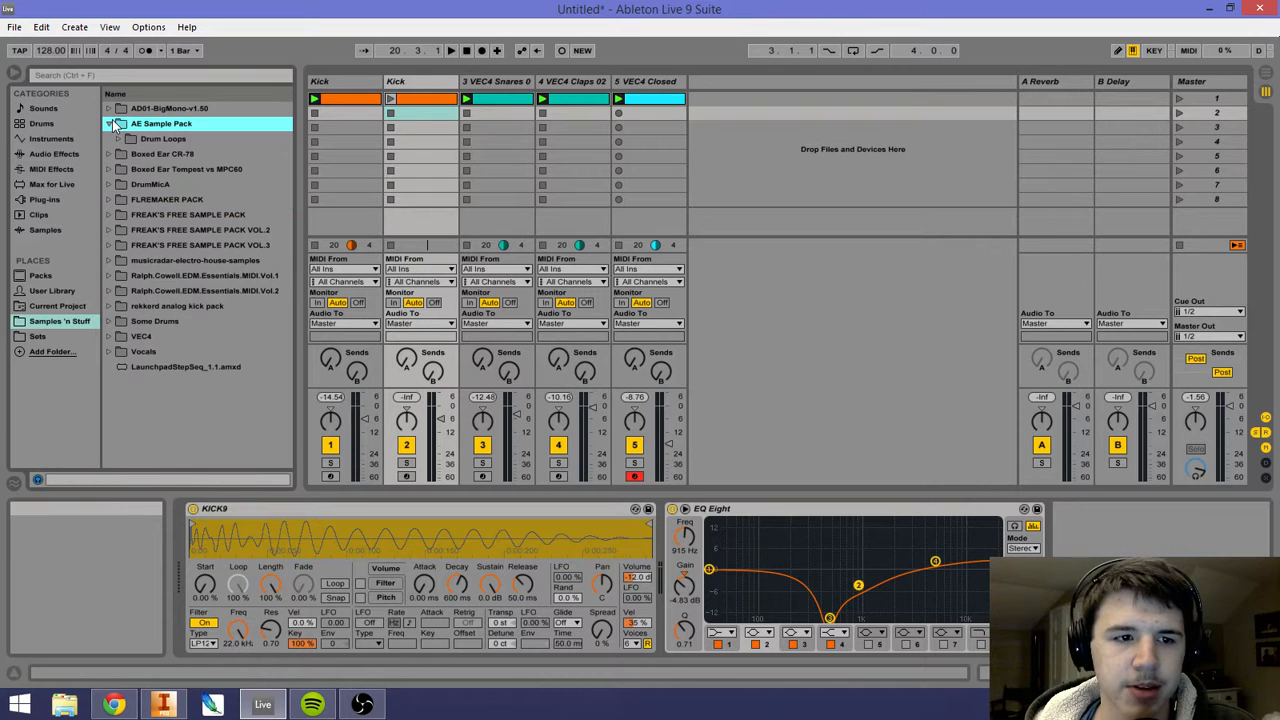
left_click(119, 140)
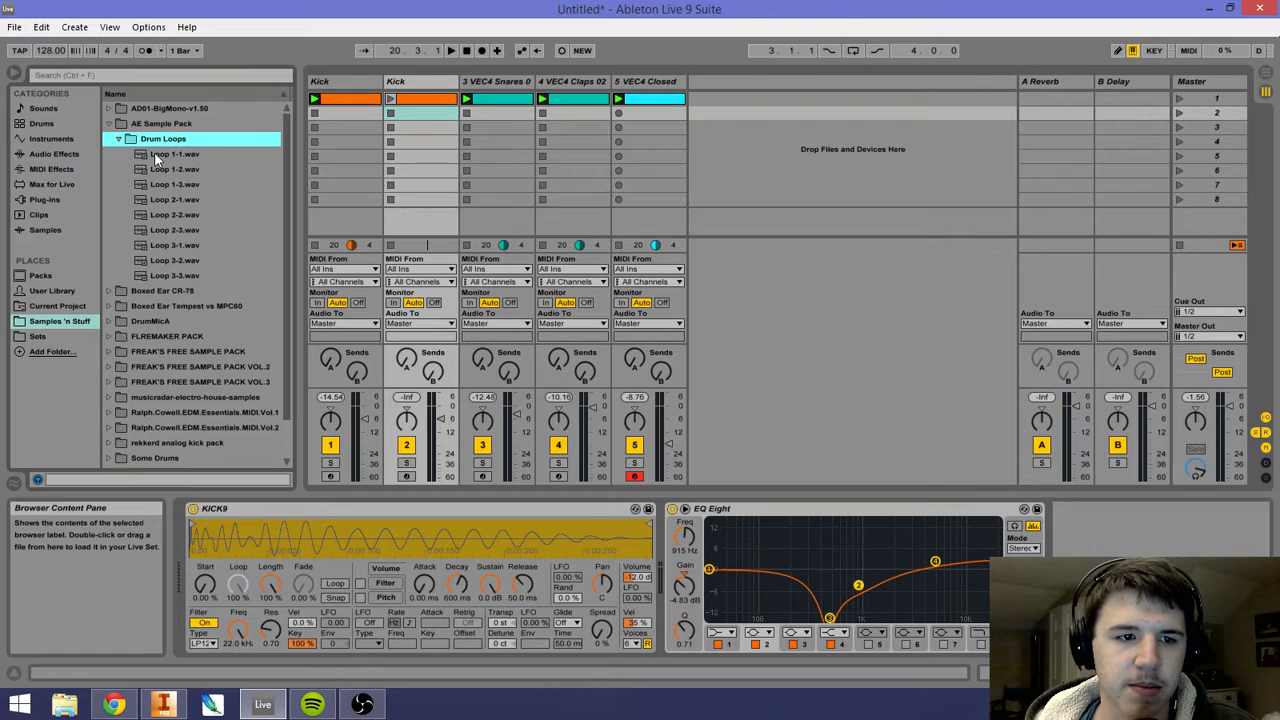
left_click(154, 153)
left_click(173, 171)
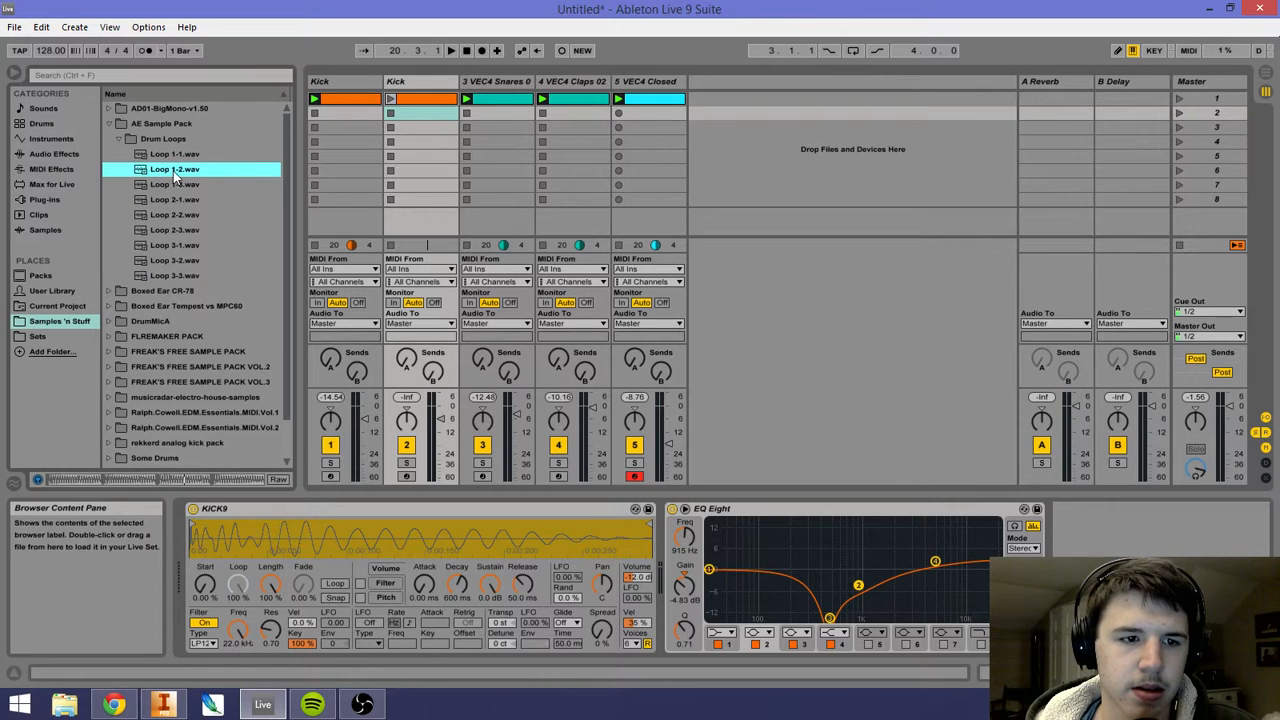
left_click(173, 183)
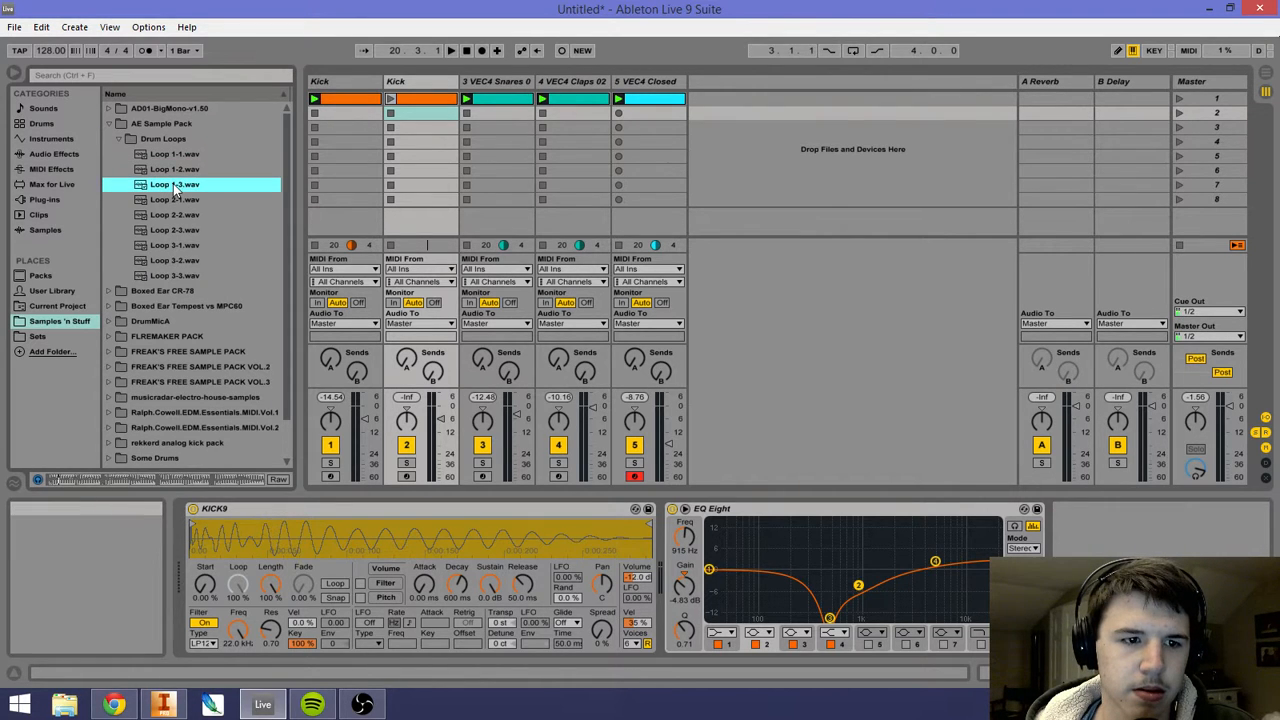
left_click(172, 197)
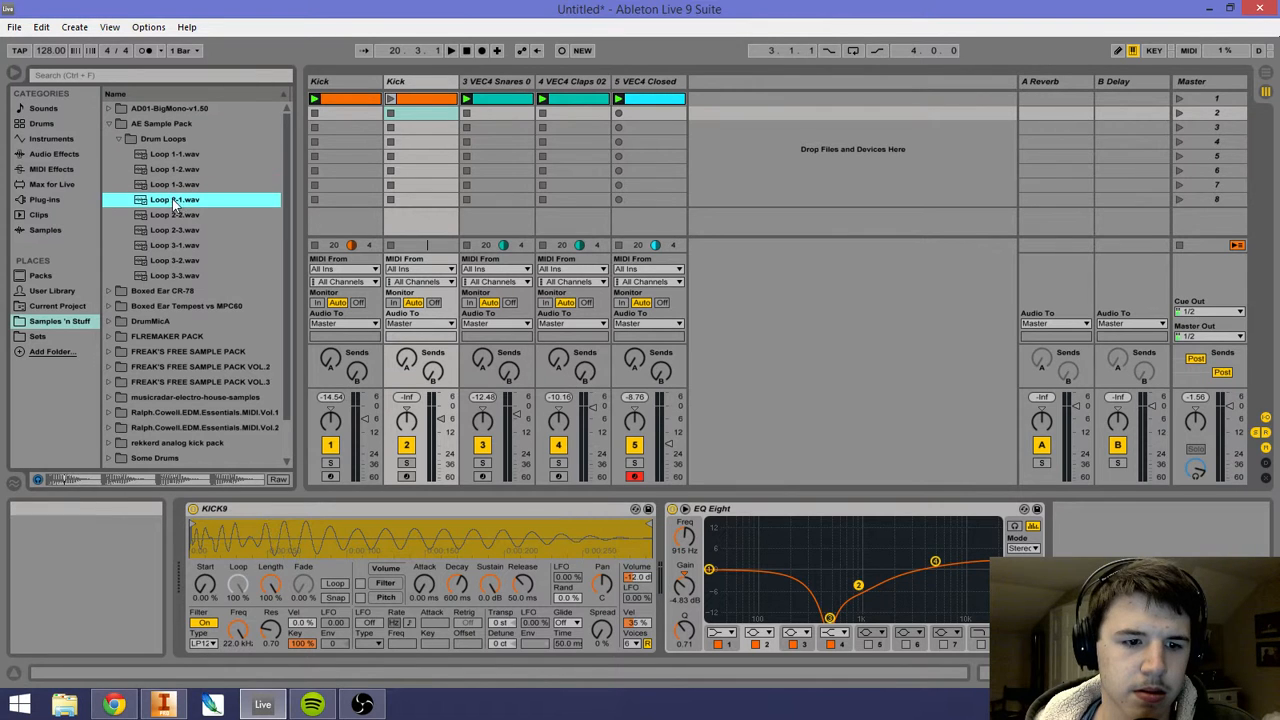
left_click(167, 215)
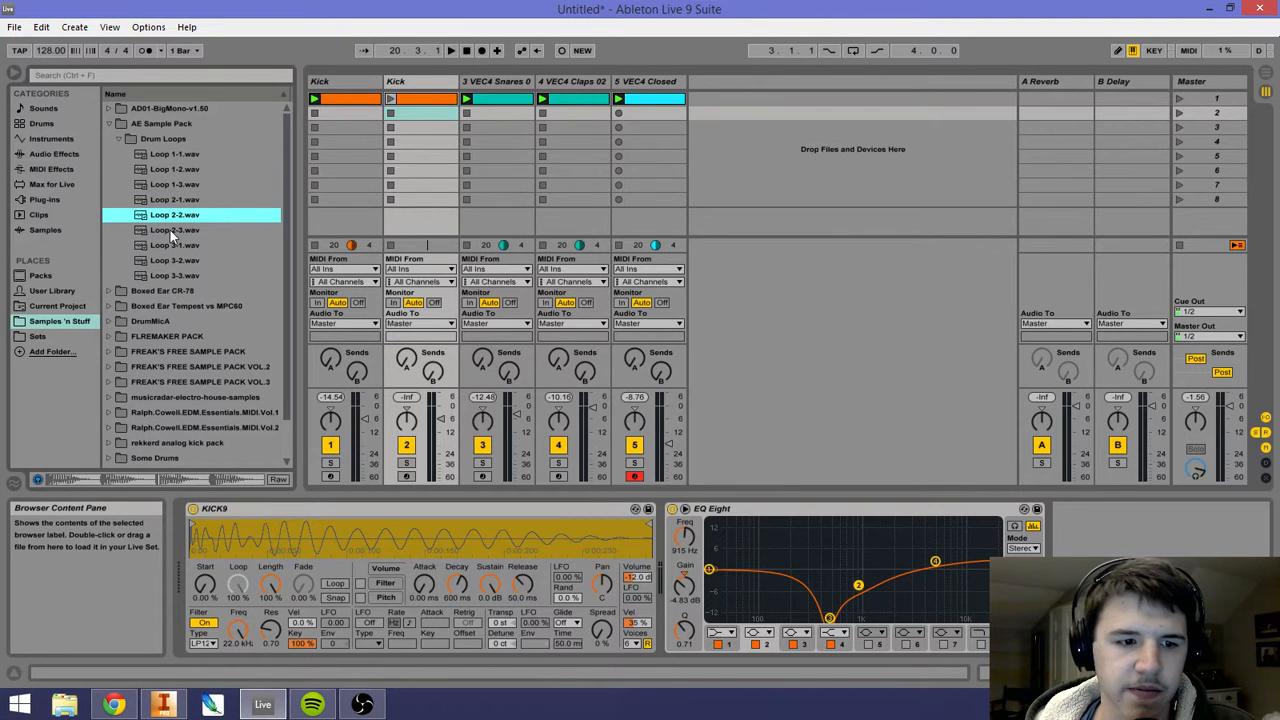
left_click(170, 230)
left_click(169, 244)
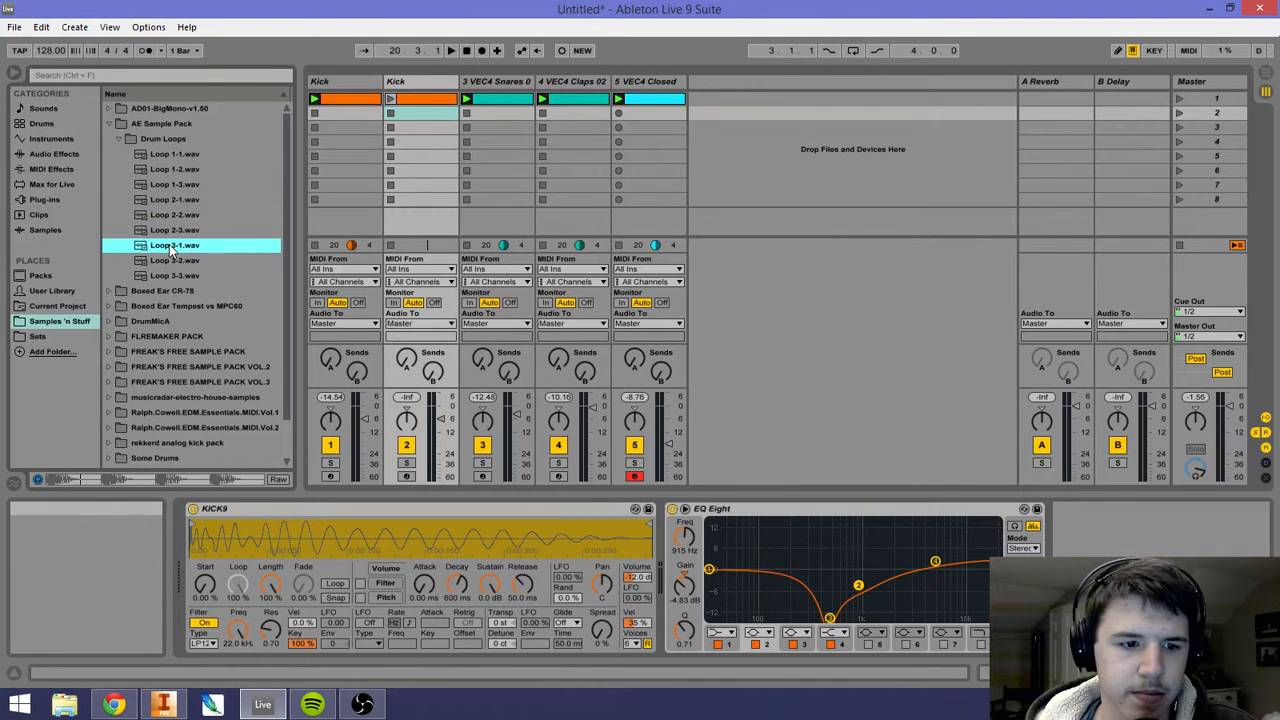
left_click(169, 258)
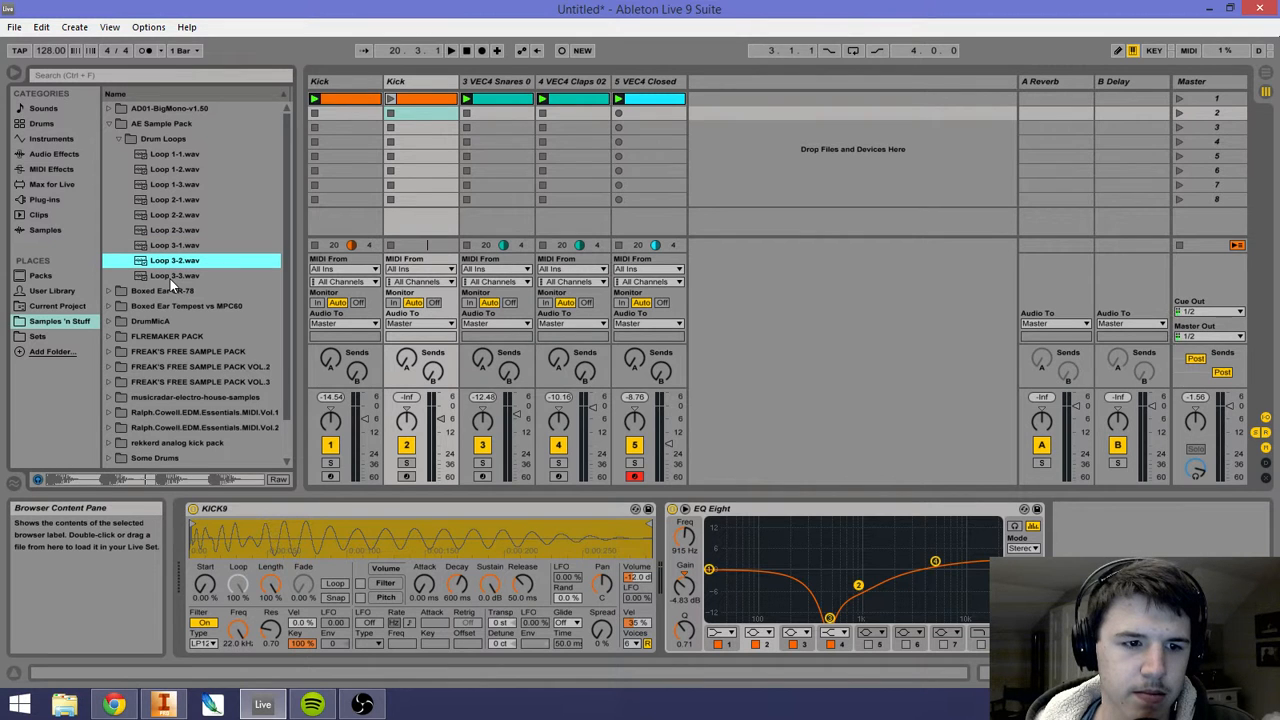
left_click(170, 277)
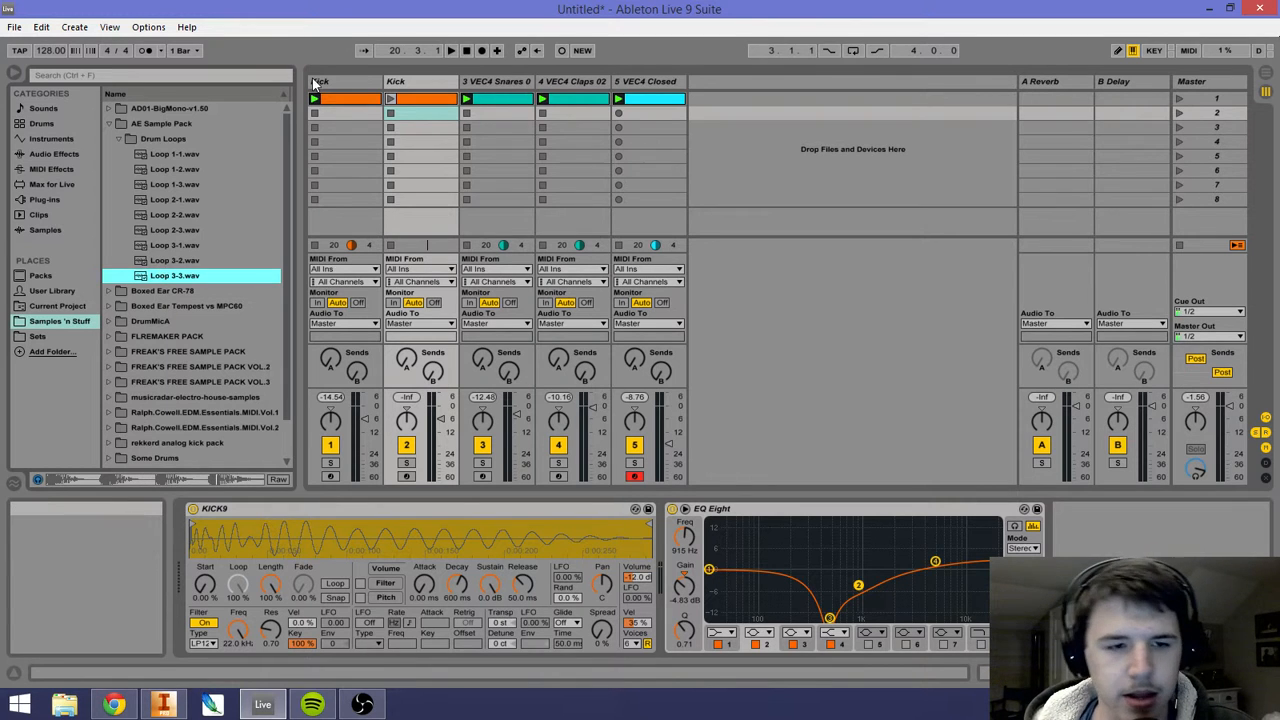
Step: Collapse the AE Sample Pack folder and open the VEC4 Rides sample folder inside VEC4 Cymbals
left_click(121, 140)
left_click(109, 124)
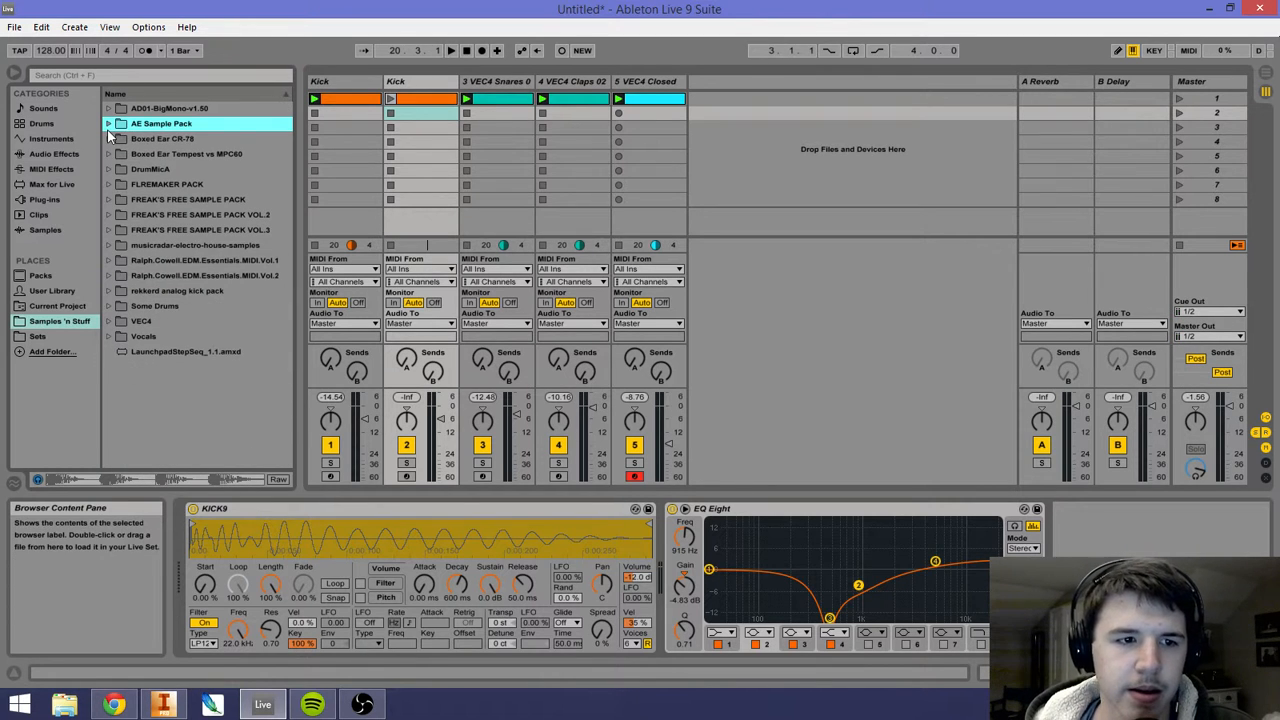
left_click(117, 320)
left_click(119, 367)
left_click(132, 383)
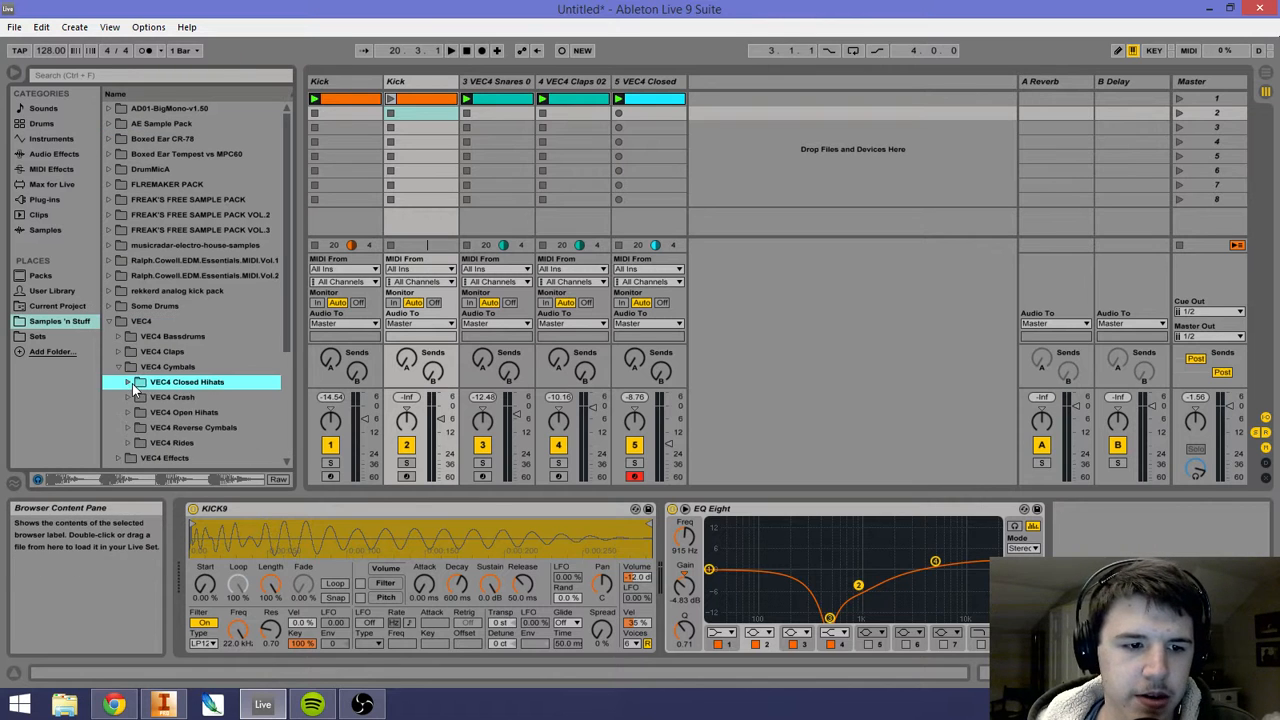
scroll(138, 381, "down", 3)
left_click(138, 383)
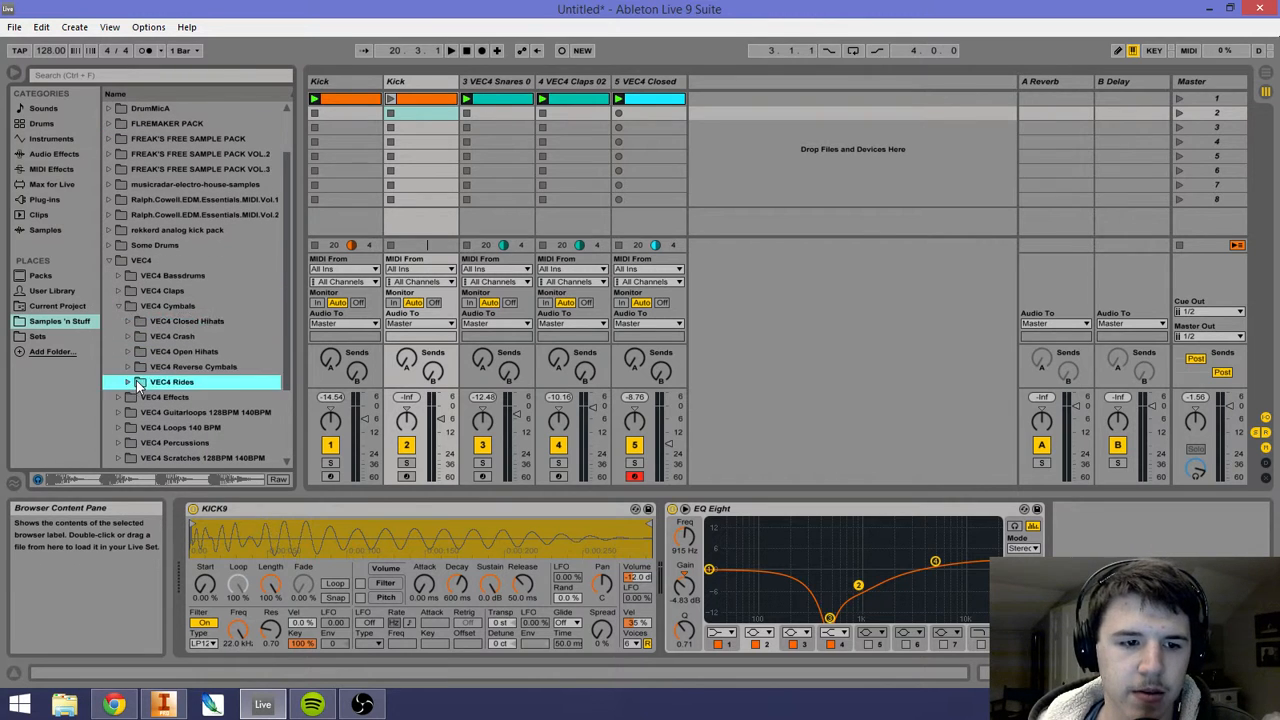
scroll(134, 375, "down", 1)
left_click(128, 365)
scroll(175, 371, "down", 4)
Step: Audition the VEC4 ride samples and replace the second track's kick sample with VEC4 Rides 19.wav
left_click(196, 341)
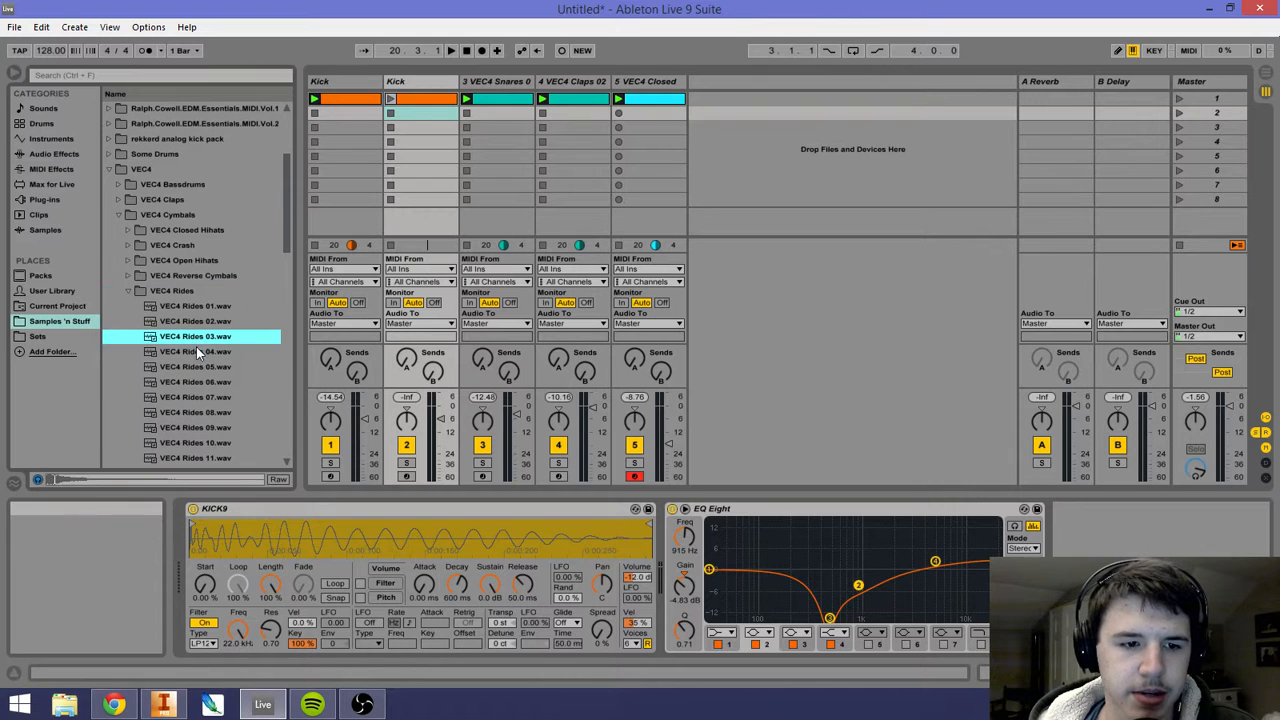
key("Down")
key("Down")
key("Down")
key("Down")
key("Down")
key("Down")
key("Down")
key("Down")
key("Down")
key("Down")
key("Down")
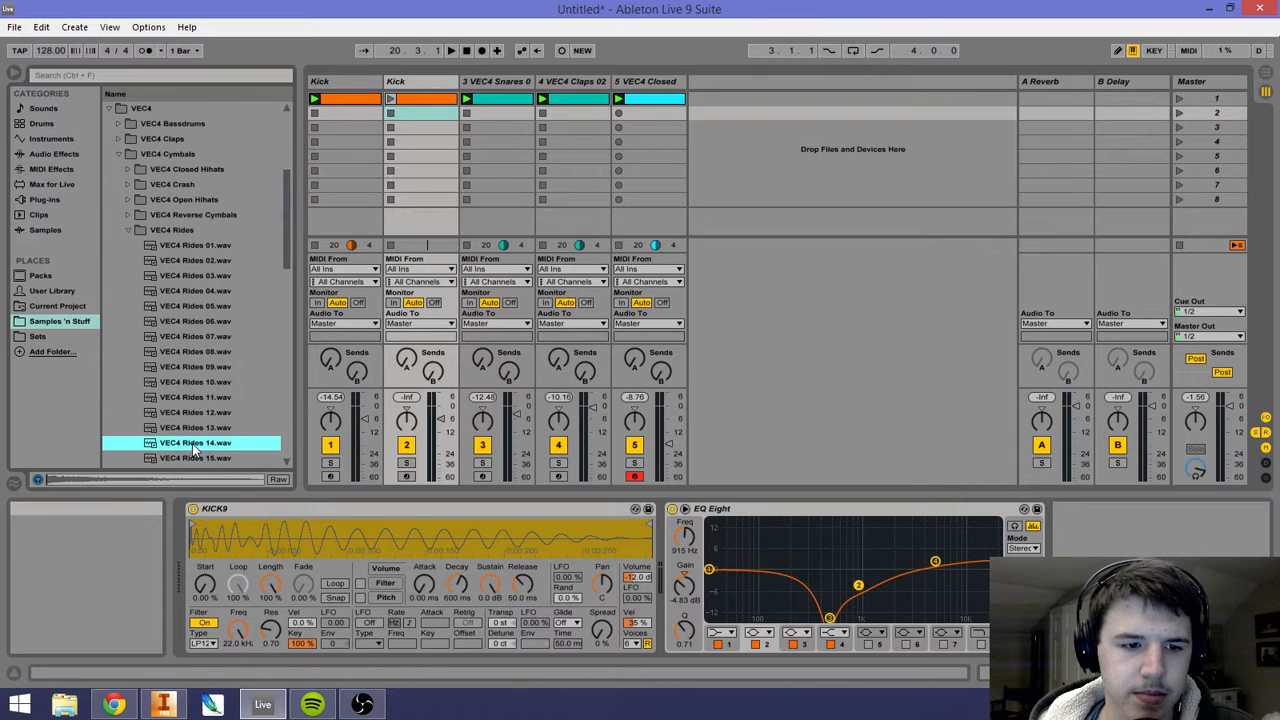
key("Down")
key("Down")
key("Down")
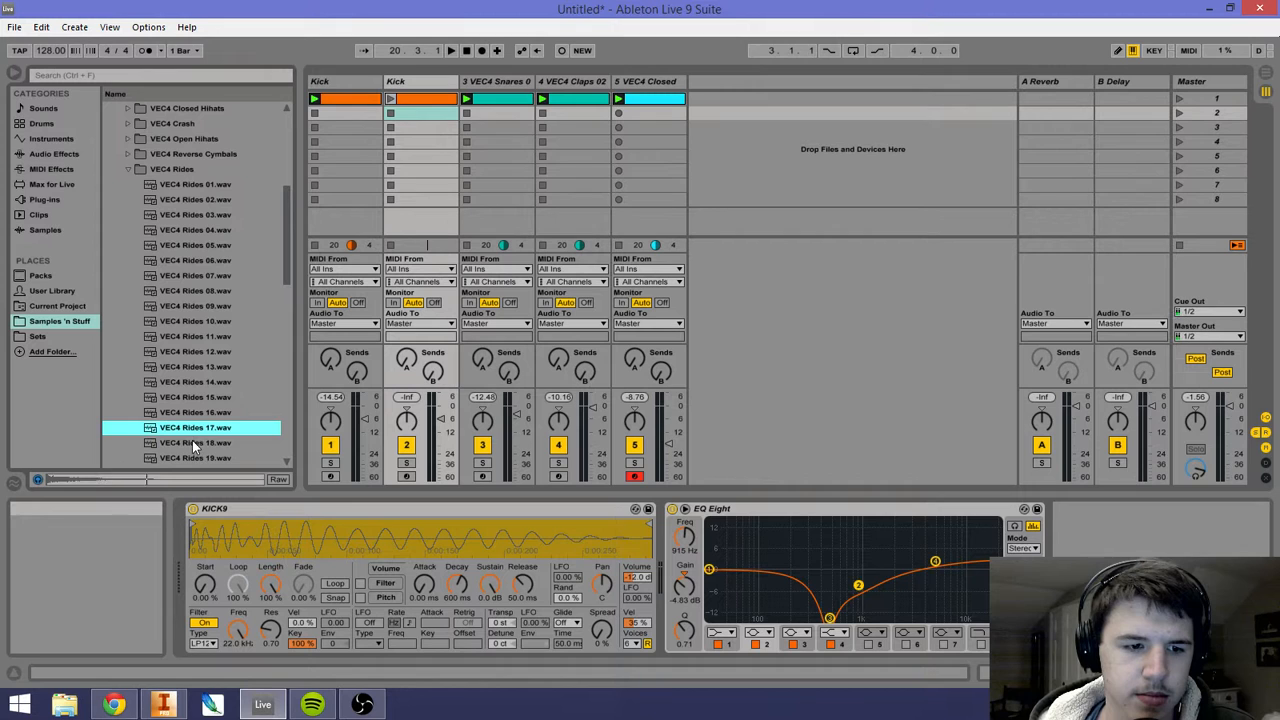
key("Down")
key("Down")
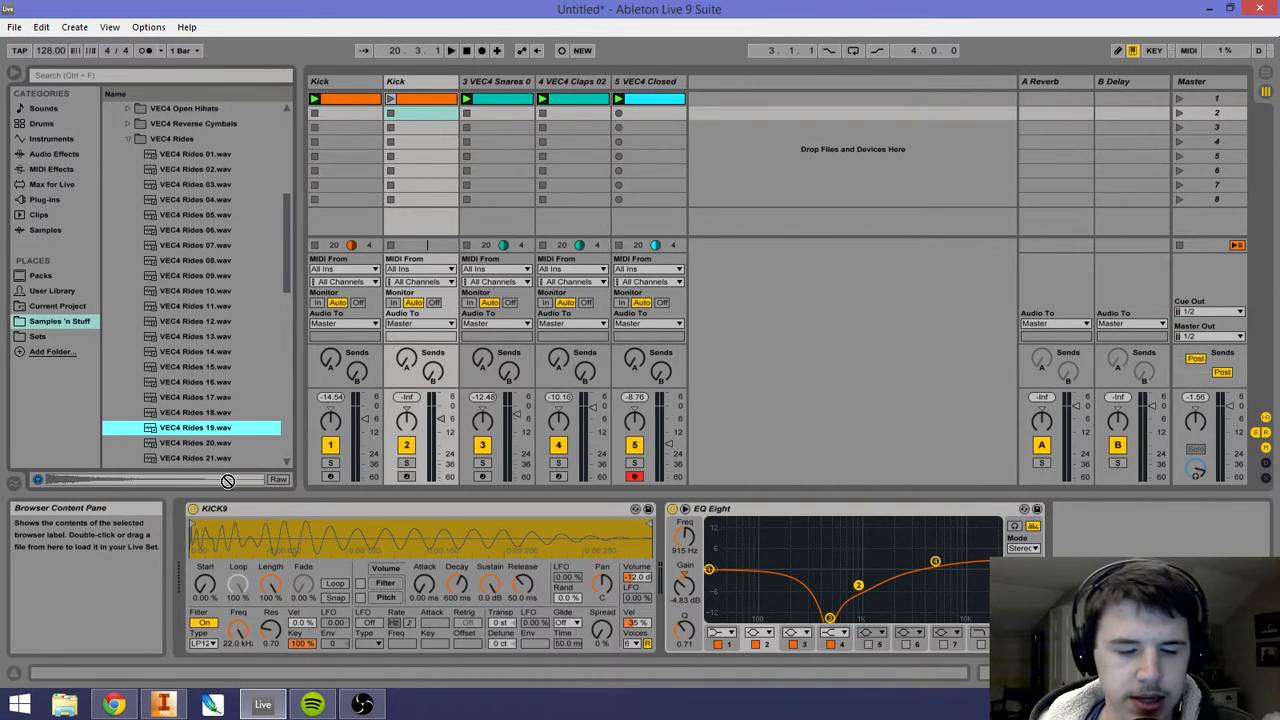
left_click_drag(228, 481, 255, 512)
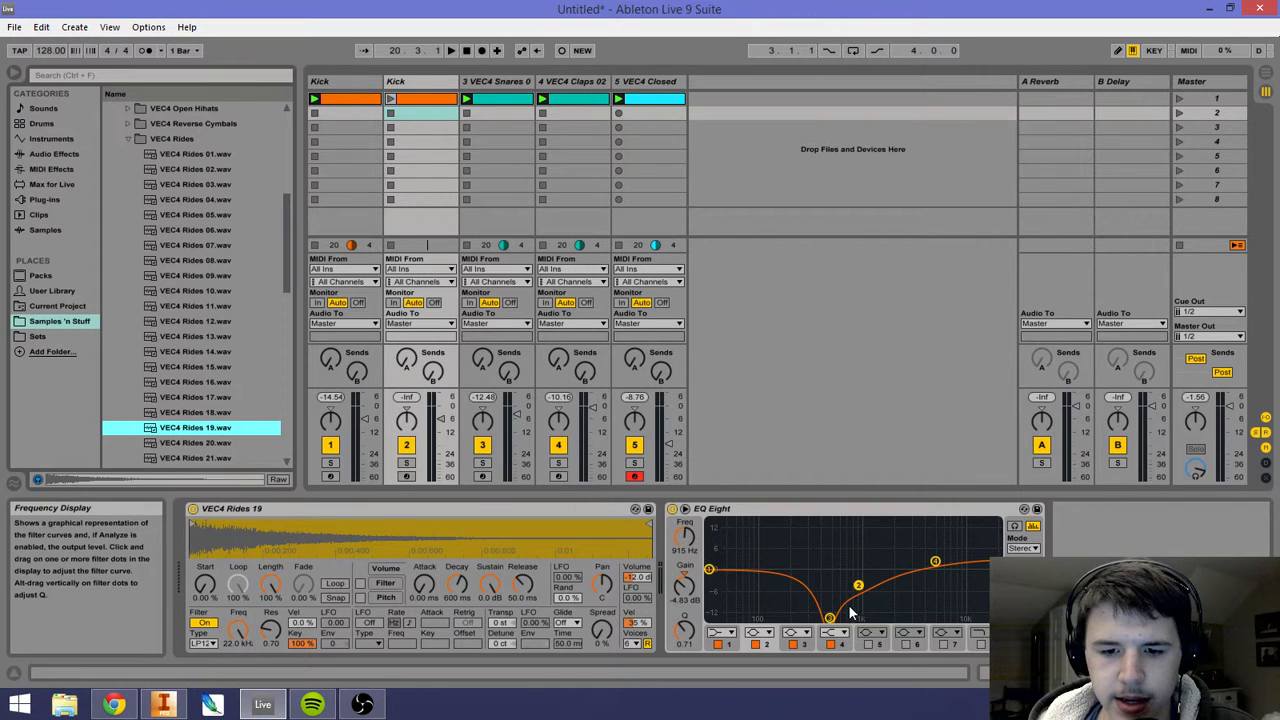
Step: Flatten the midrange dip in the second track's EQ Eight and lower that track's volume while scene 1 plays
left_click_drag(829, 617, 844, 568)
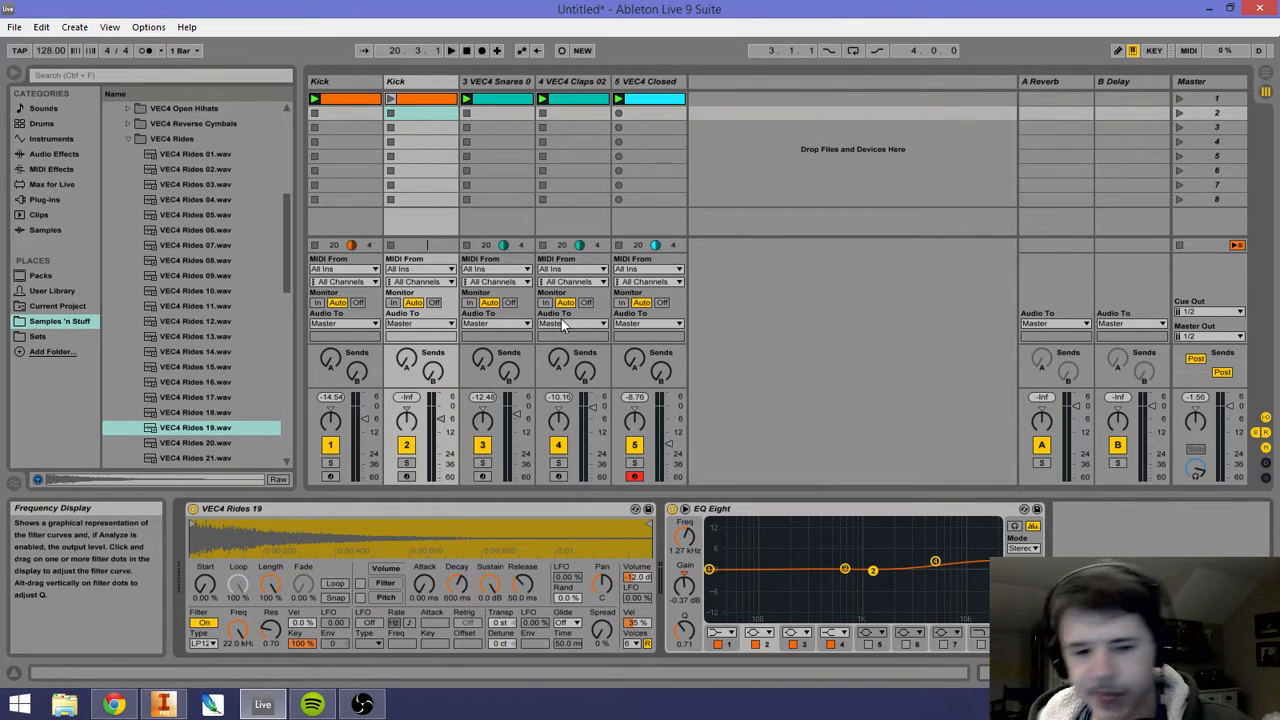
left_click(1180, 97)
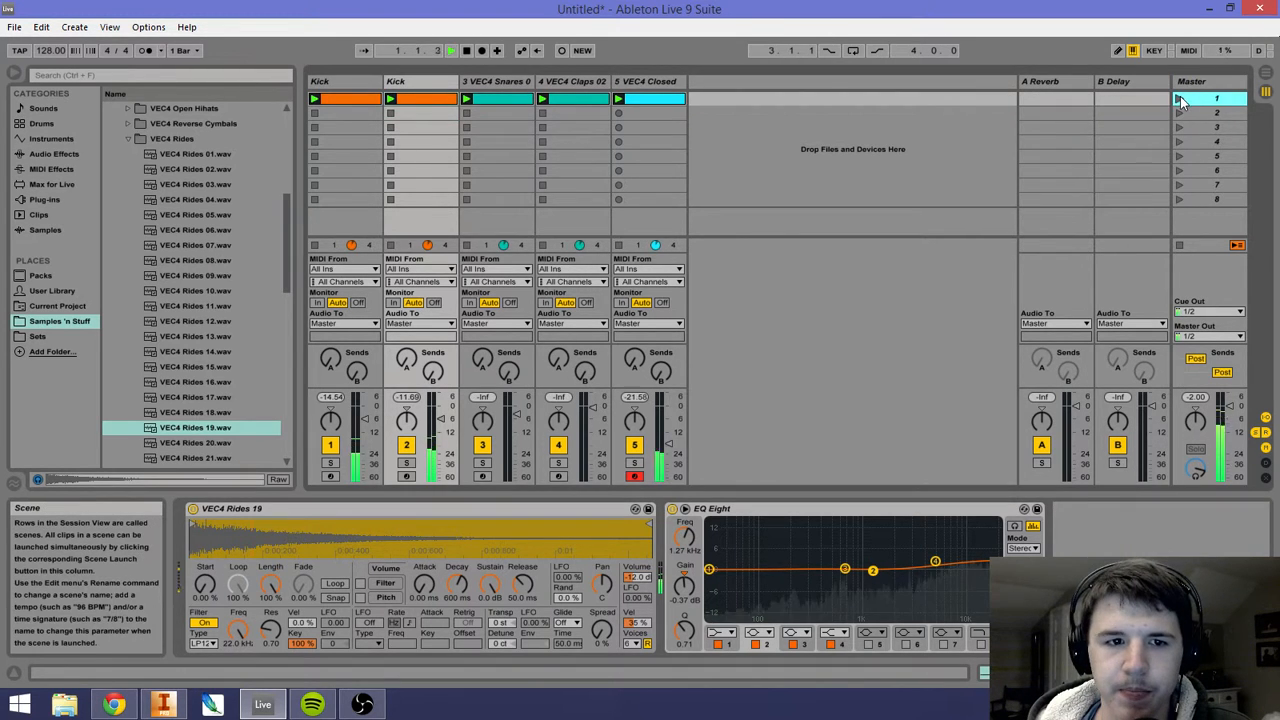
left_click_drag(440, 419, 440, 450)
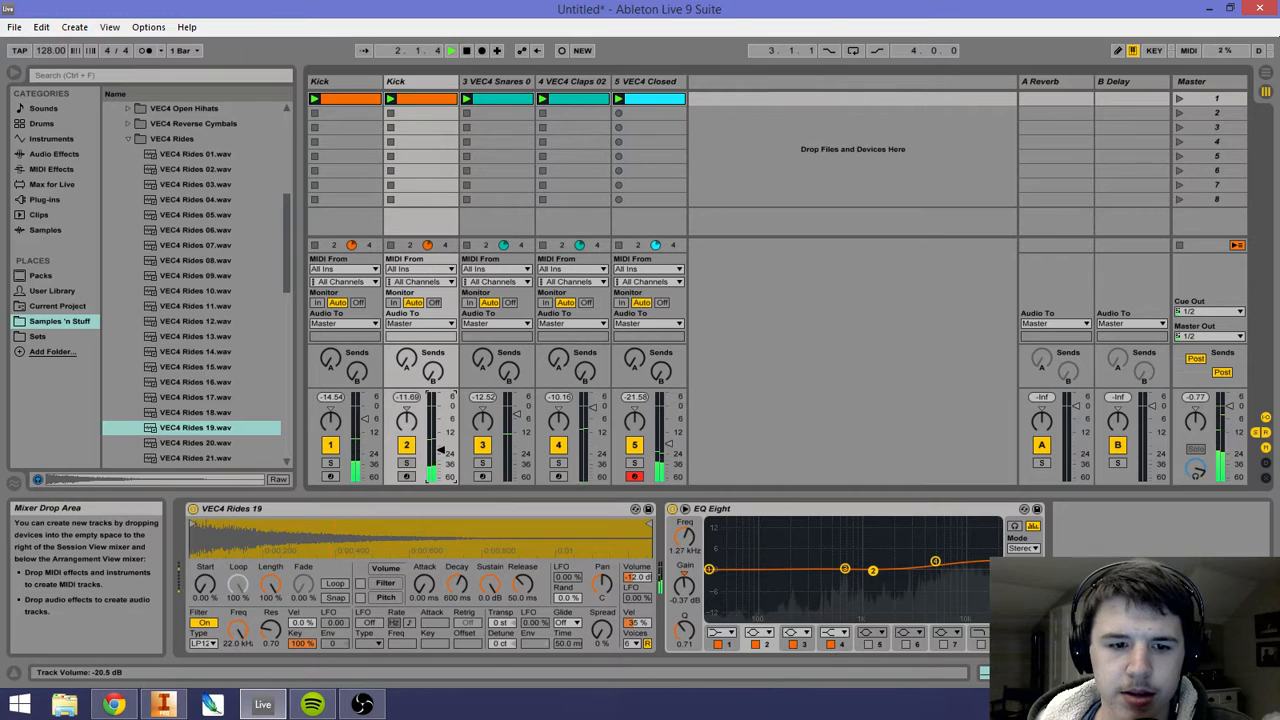
Step: Shape the ride's EQ Eight with a low cut at about 237 Hz, a dip near 1.4 kHz and band 4 at about 0 dB
left_click(715, 633)
left_click(725, 537)
left_click_drag(709, 581, 811, 618)
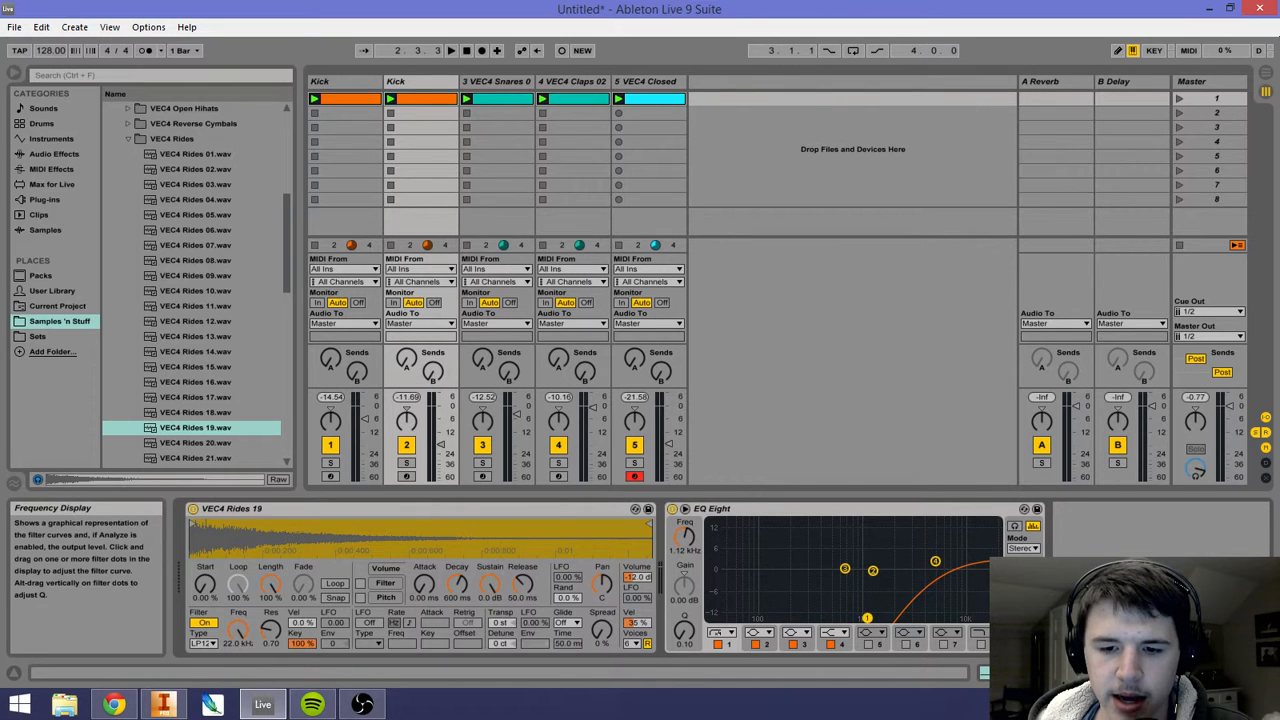
left_click_drag(870, 572, 878, 580)
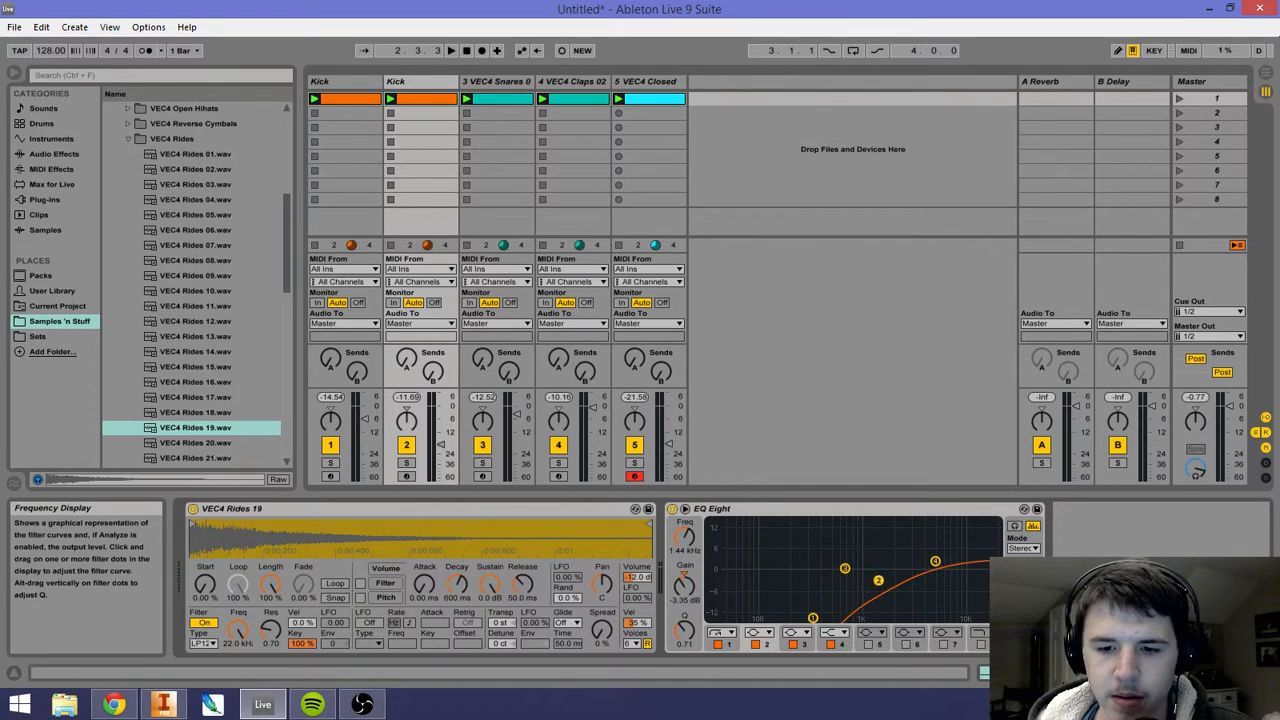
left_click_drag(812, 618, 799, 612)
key("space")
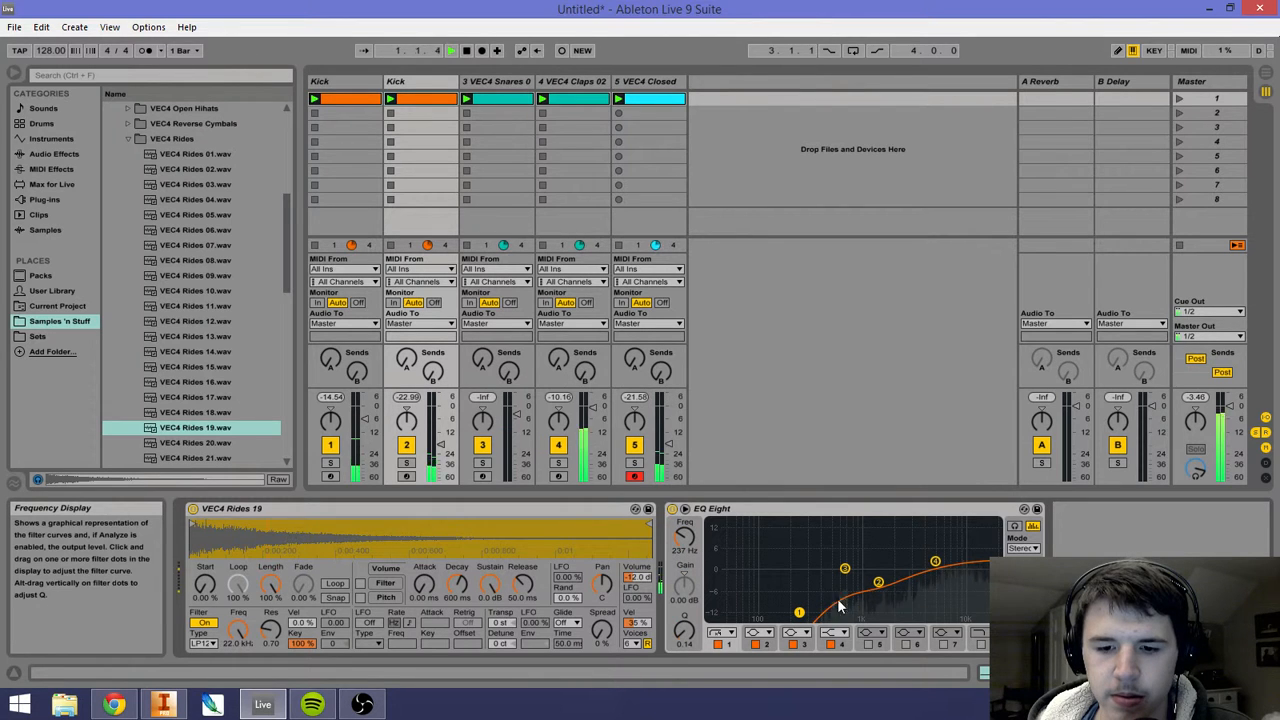
left_click_drag(878, 582, 930, 570)
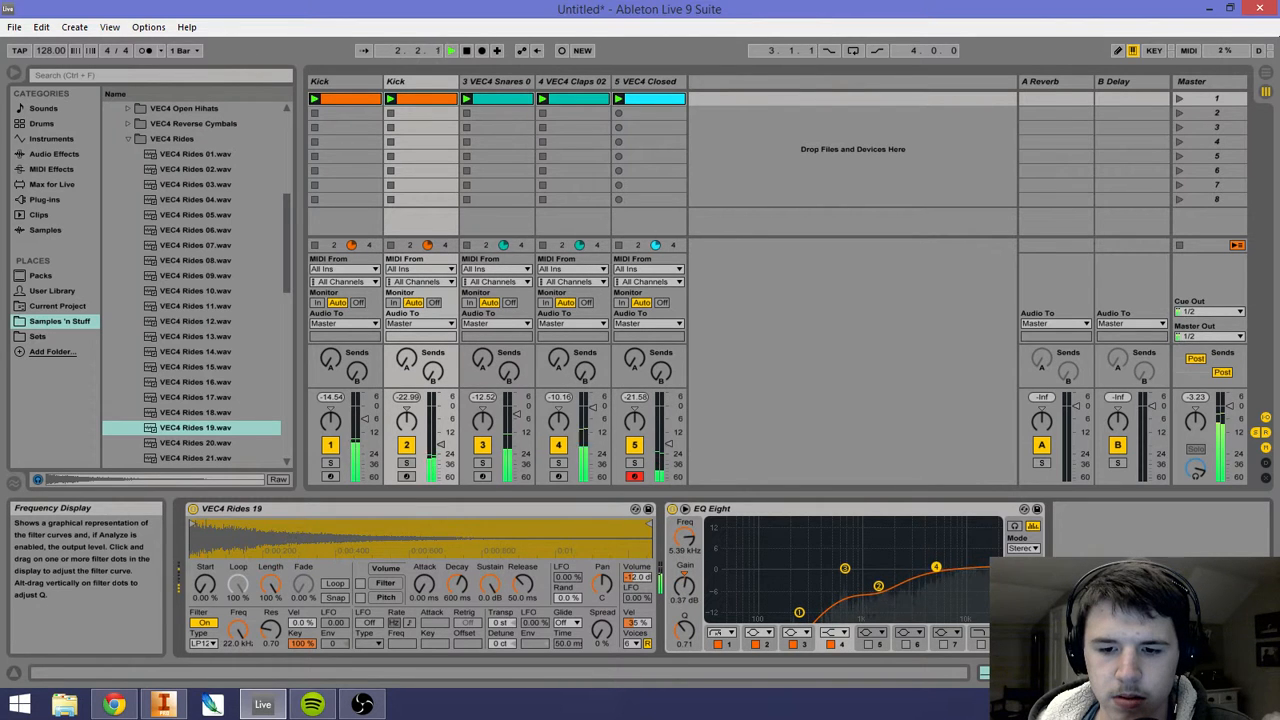
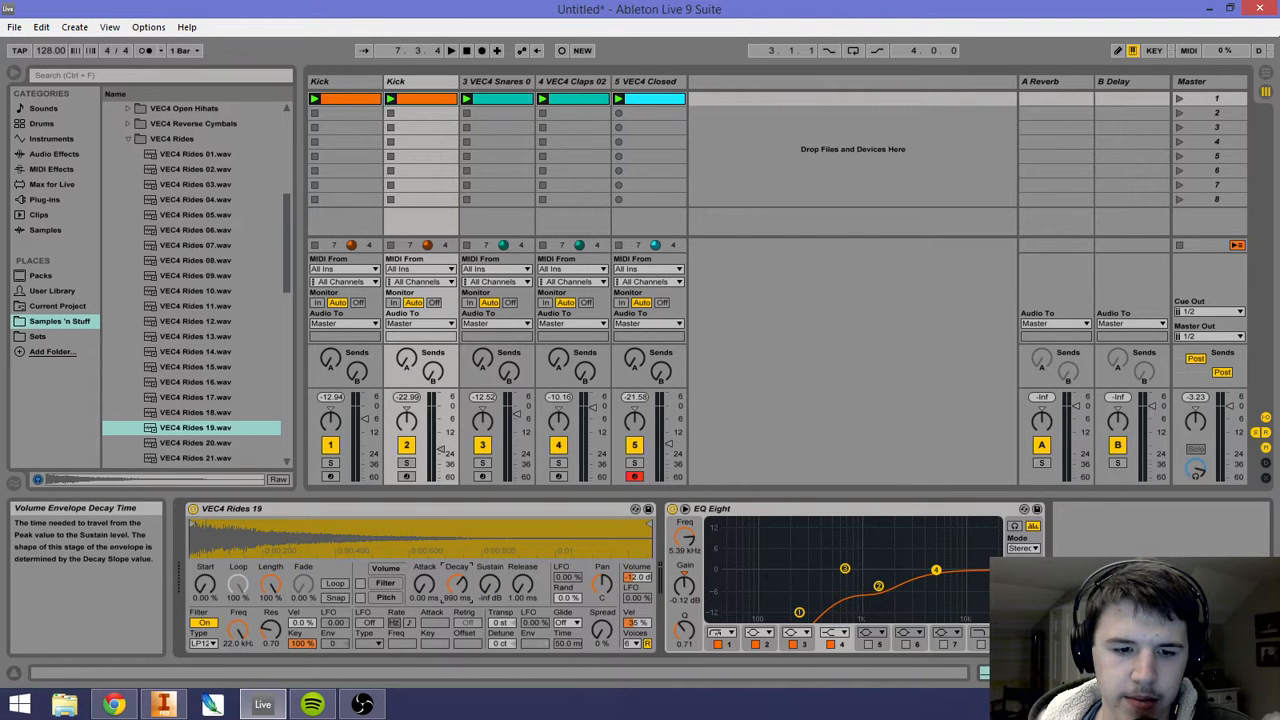
Step: Stop playback, lengthen the ride sample's volume decay to about 1.29 s and readjust the ride track's volume
key("space")
left_click_drag(463, 586, 463, 573)
left_click_drag(447, 458, 447, 452)
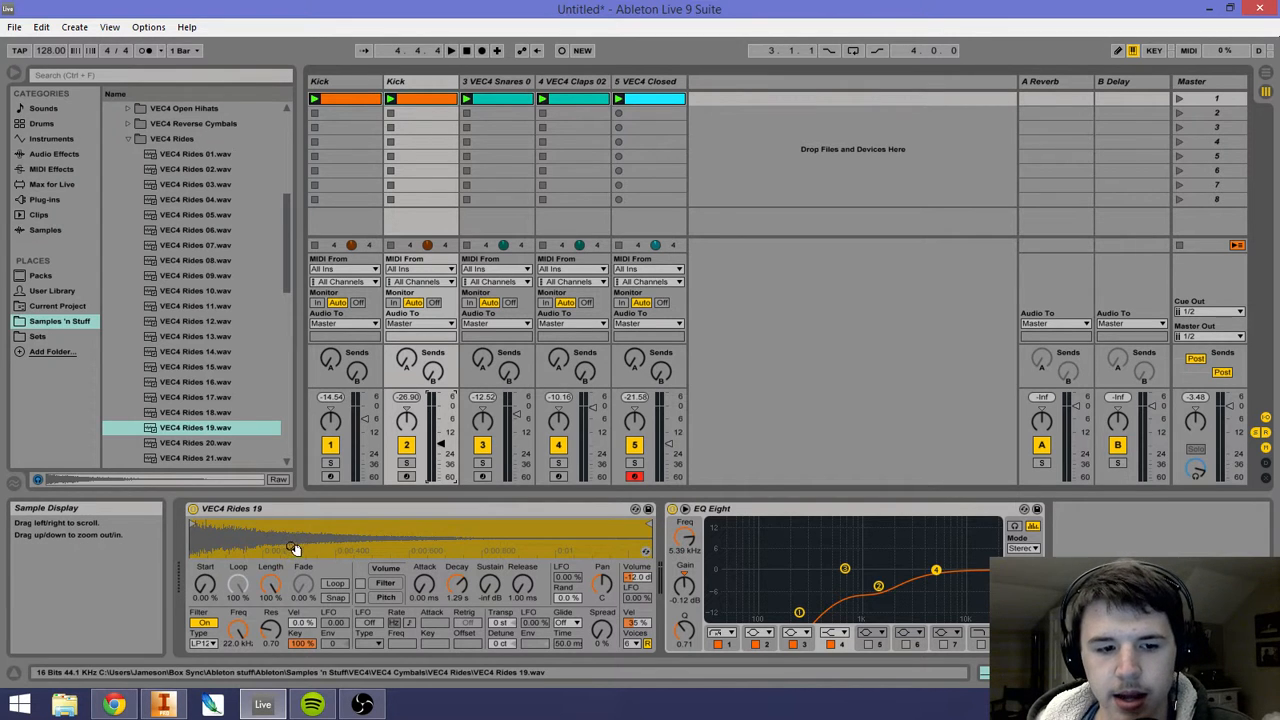
Step: Move band 4 of the ride's EQ Eight to about 8.66 kHz with a 4.59 dB boost during playback
key("space")
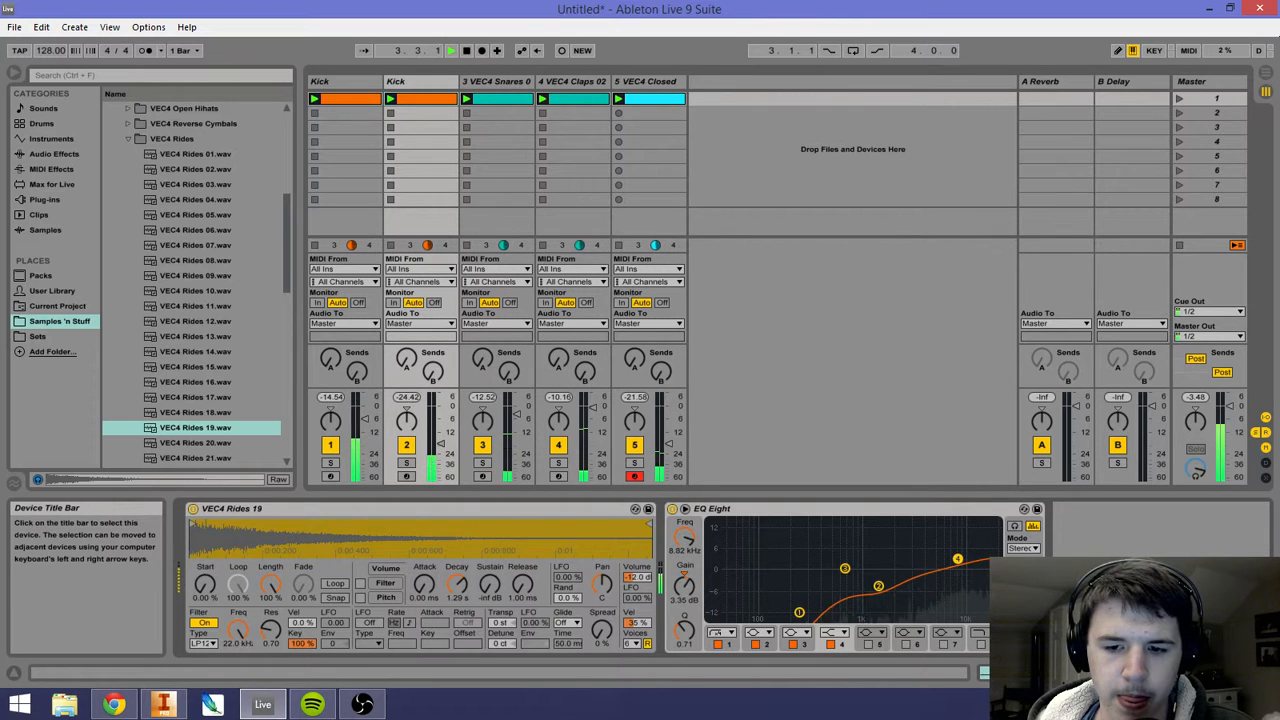
left_click_drag(940, 578, 957, 554)
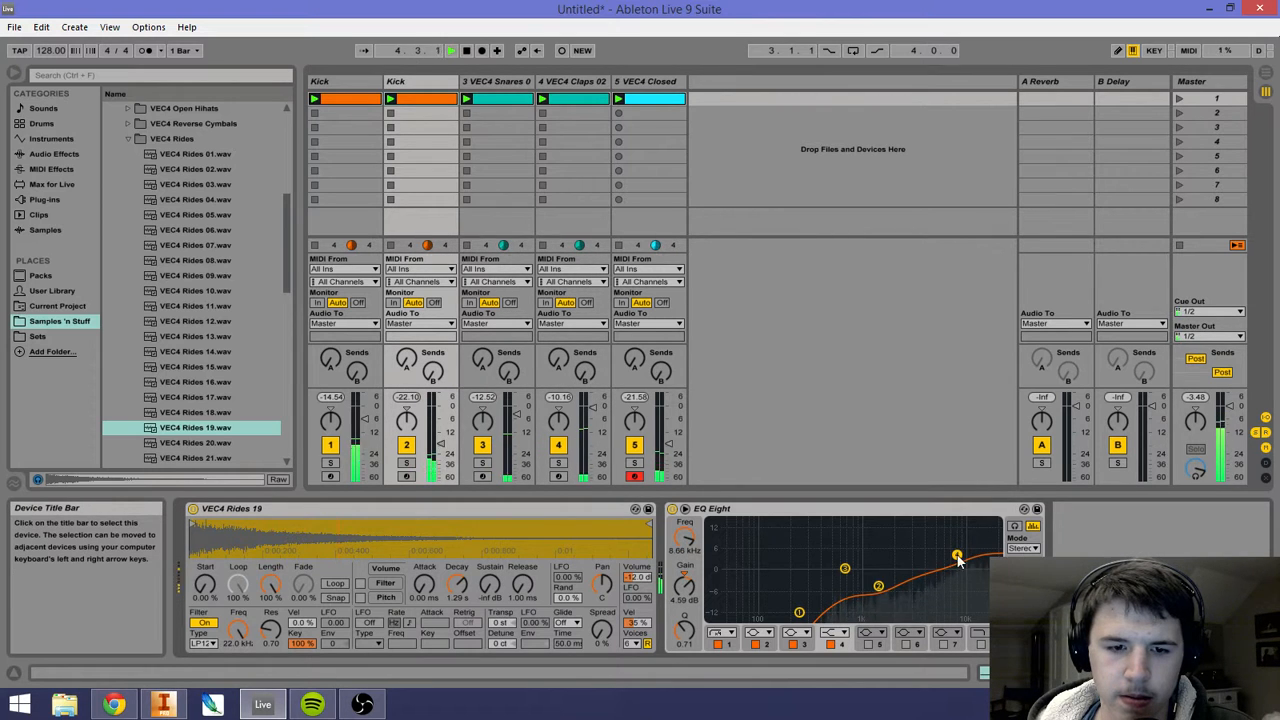
key("space")
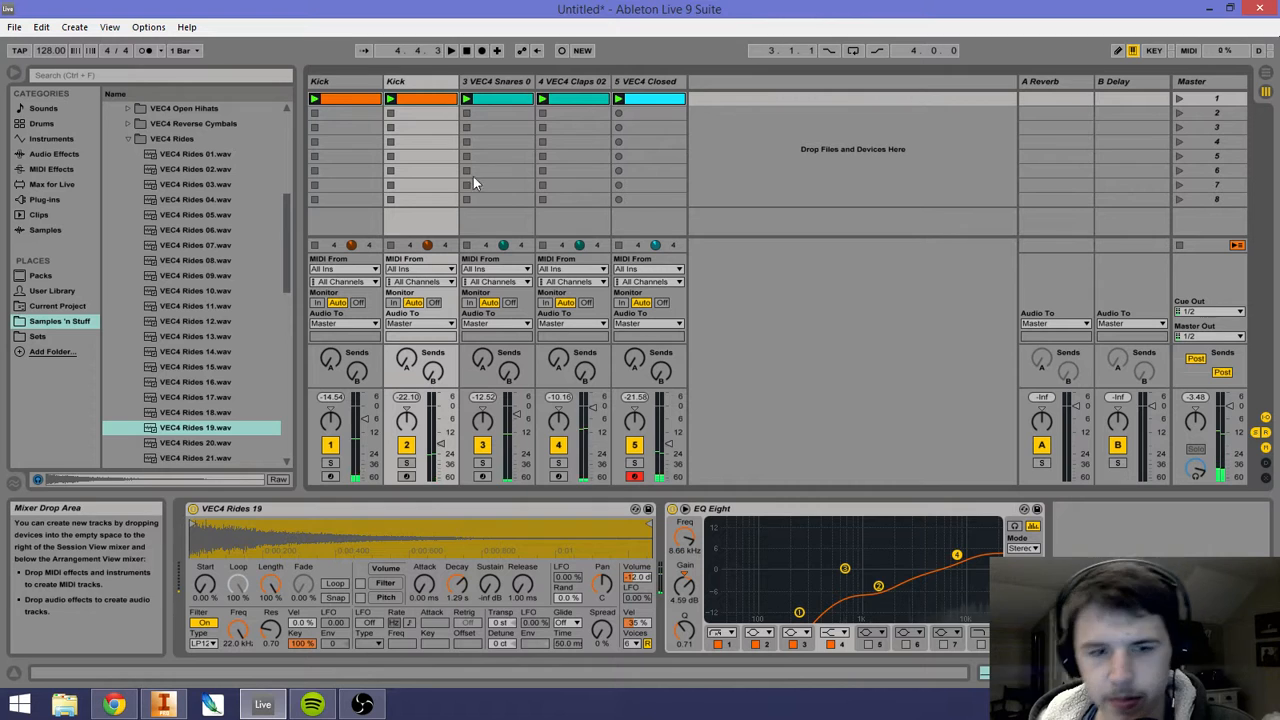
Step: Rename the second through fifth tracks Ride, Snare, Clap and Hi Hat
left_click(420, 82)
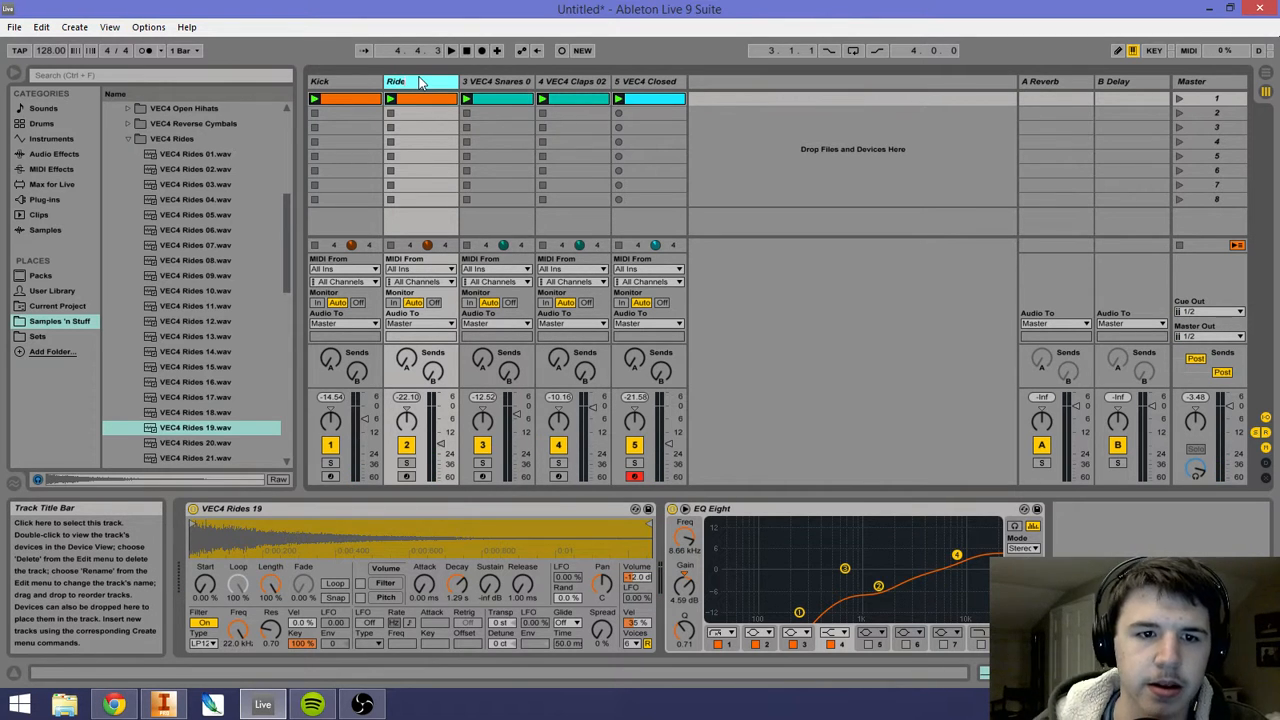
key("Tab")
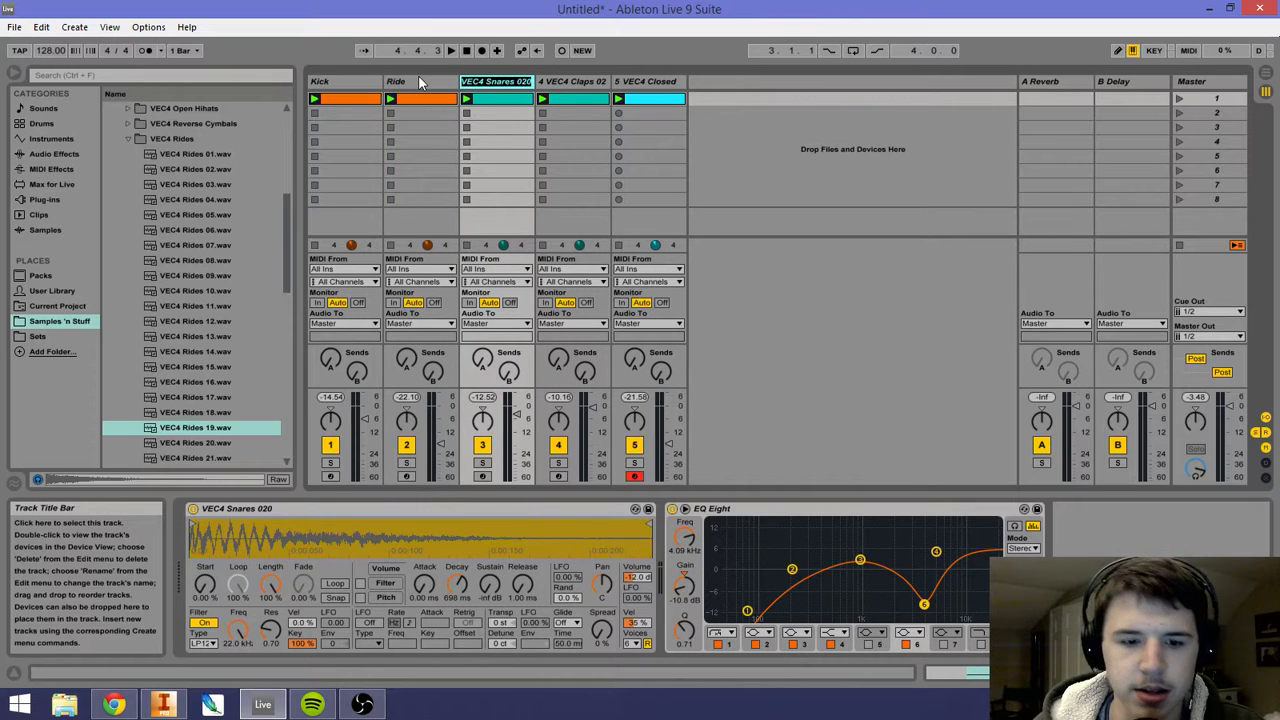
type("Snare")
key("Tab")
type("Cla")
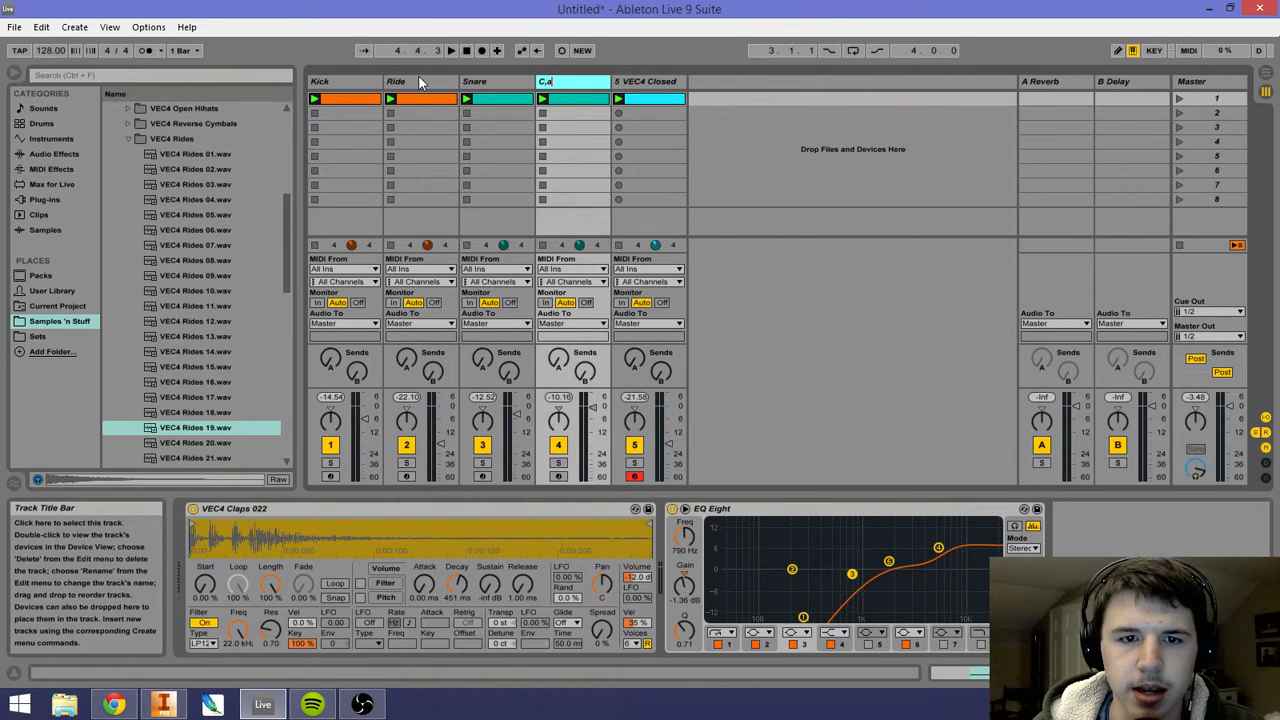
key("BackSpace")
key("BackSpace")
type("lap")
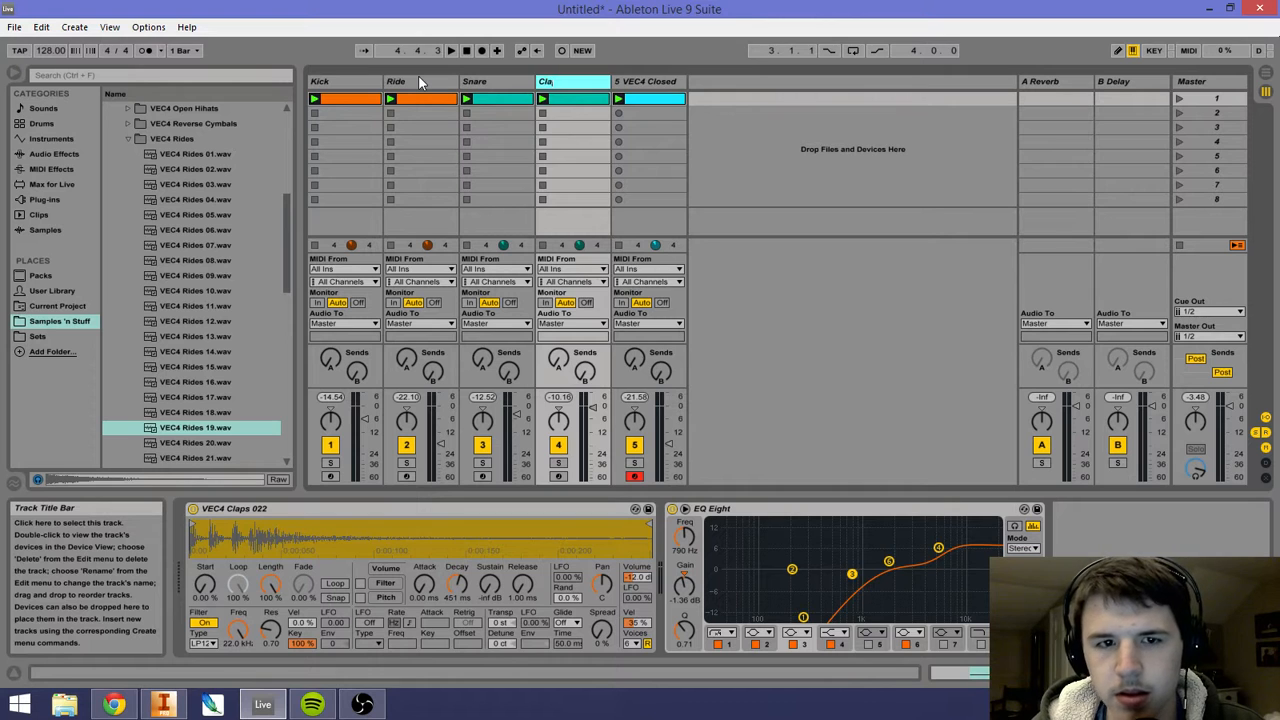
key("Tab")
type("Hi H")
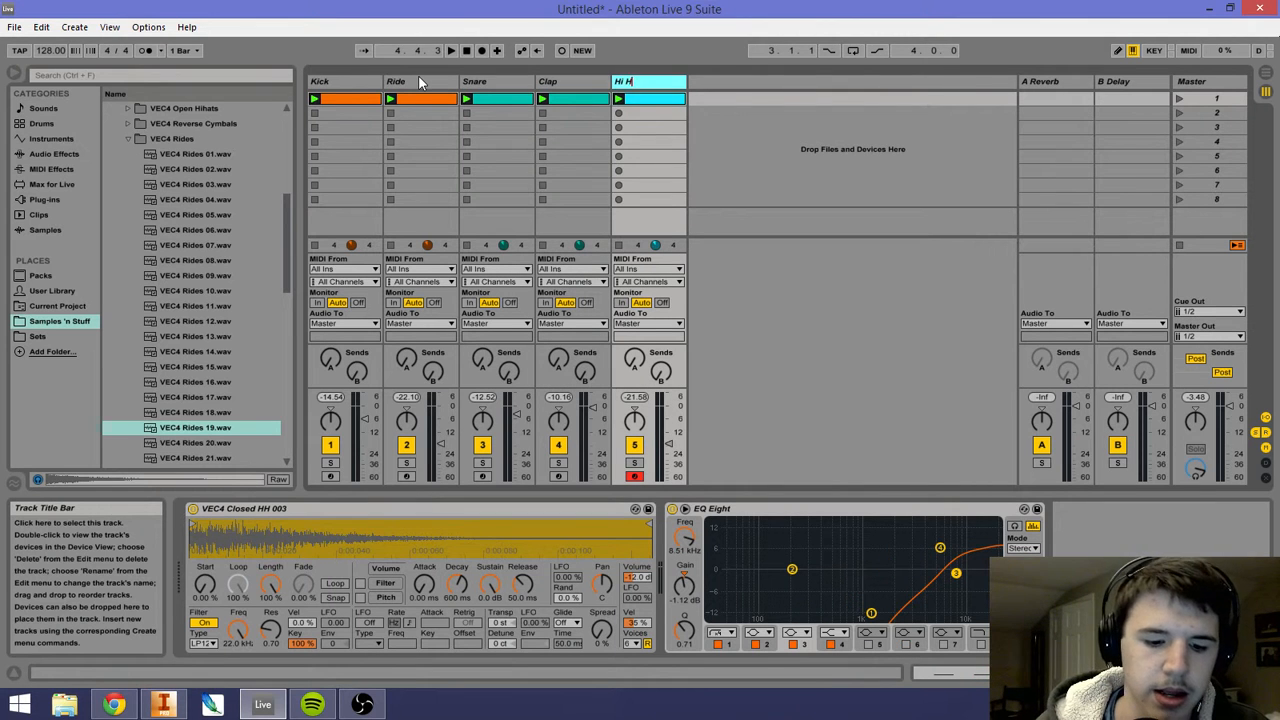
type("at")
key("Return")
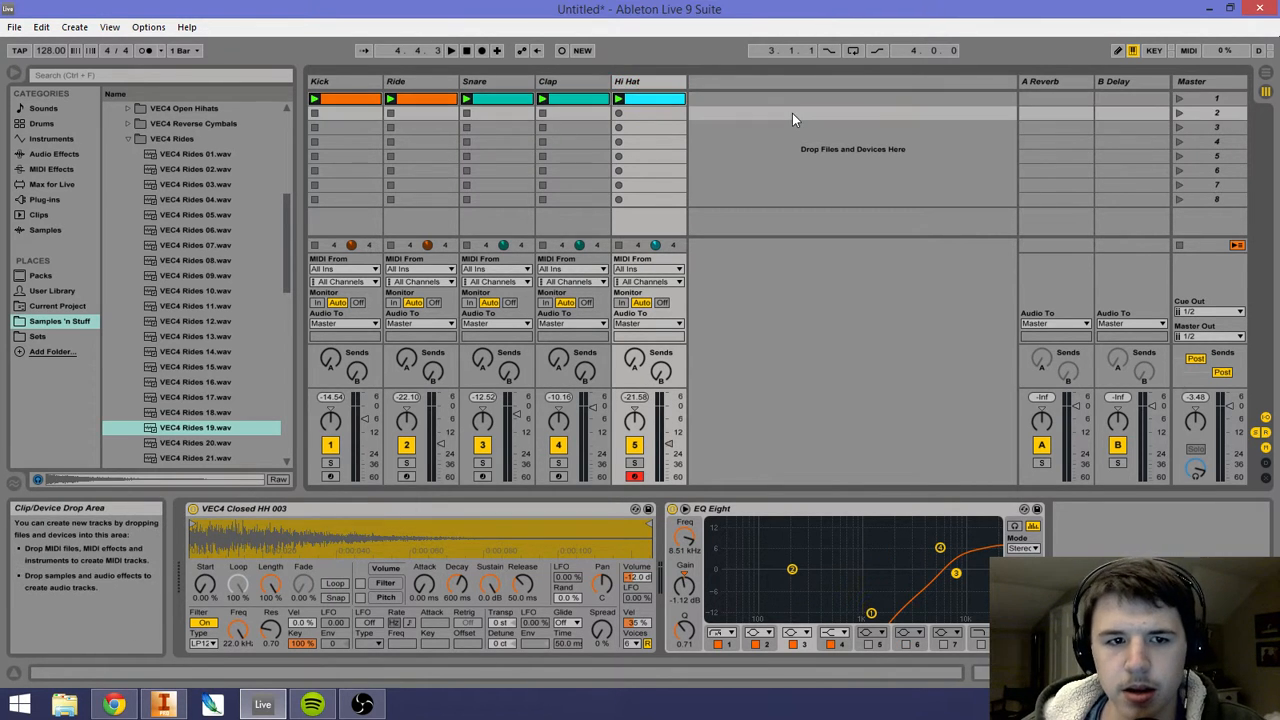
Step: Play the beat and lower the Clap track's EQ Eight low-cut frequency to about 129 Hz
key("space")
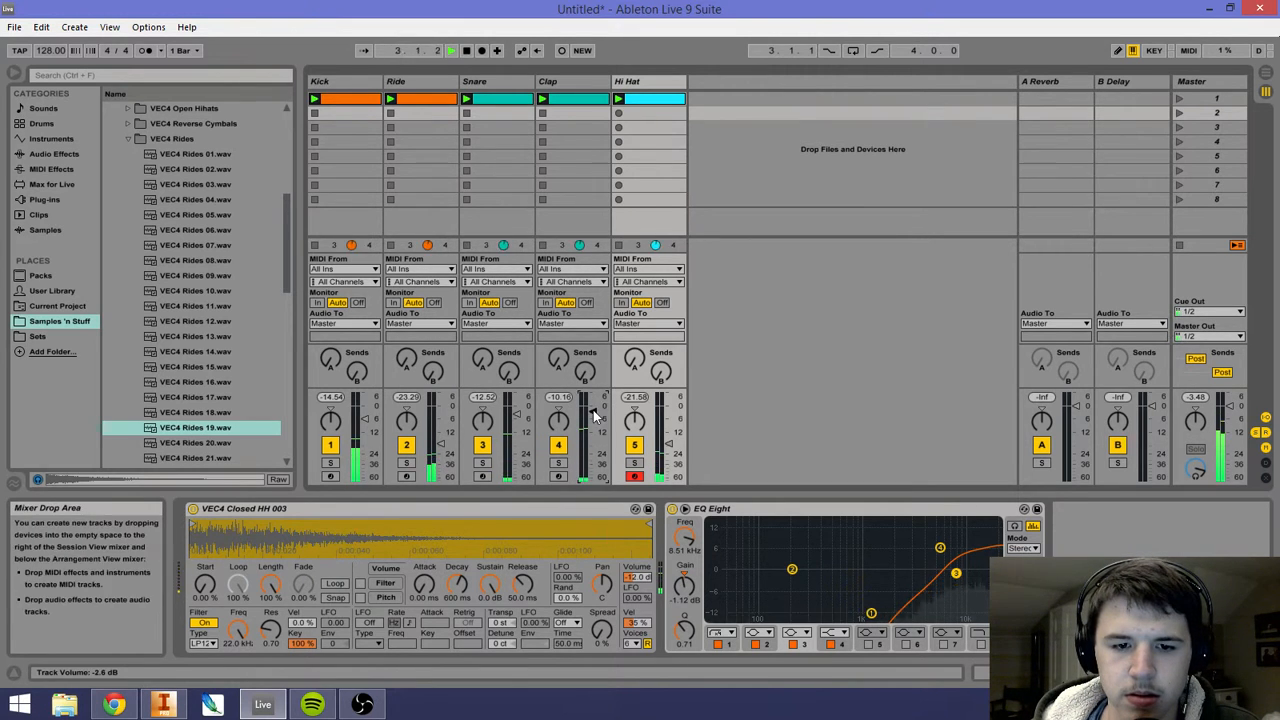
left_click(565, 84)
left_click_drag(803, 618, 773, 620)
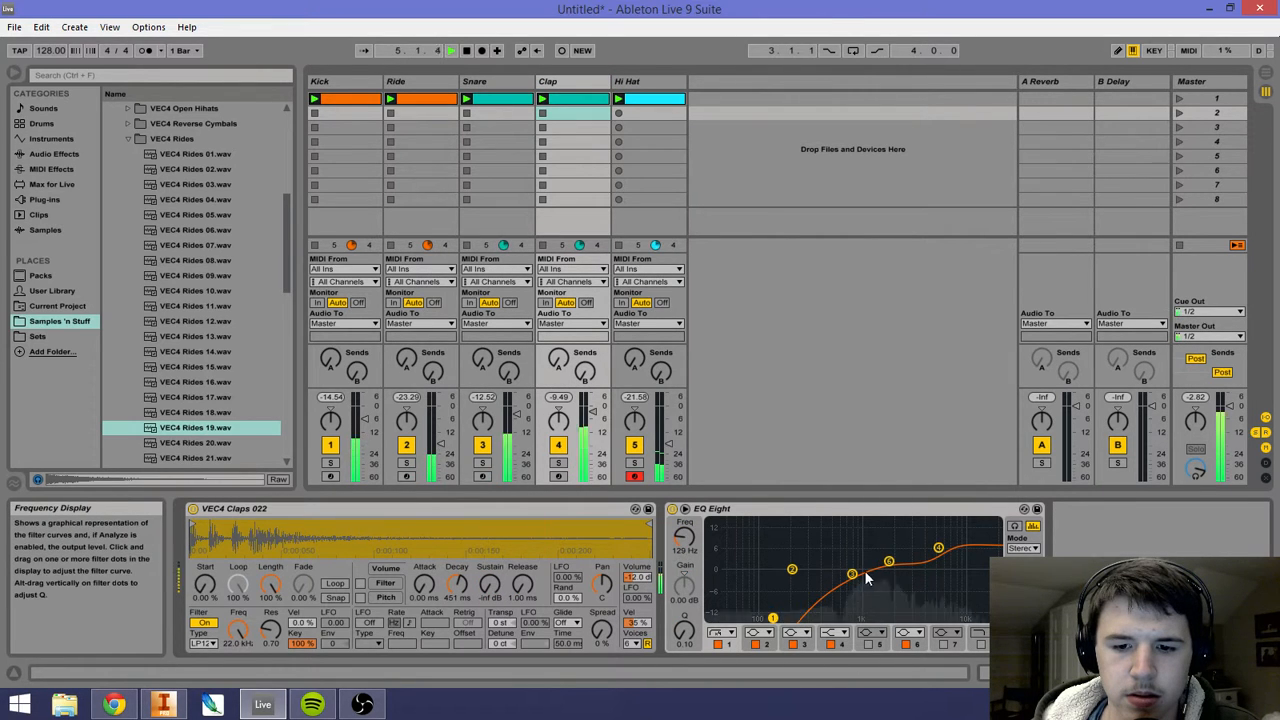
key("space")
left_click(719, 127)
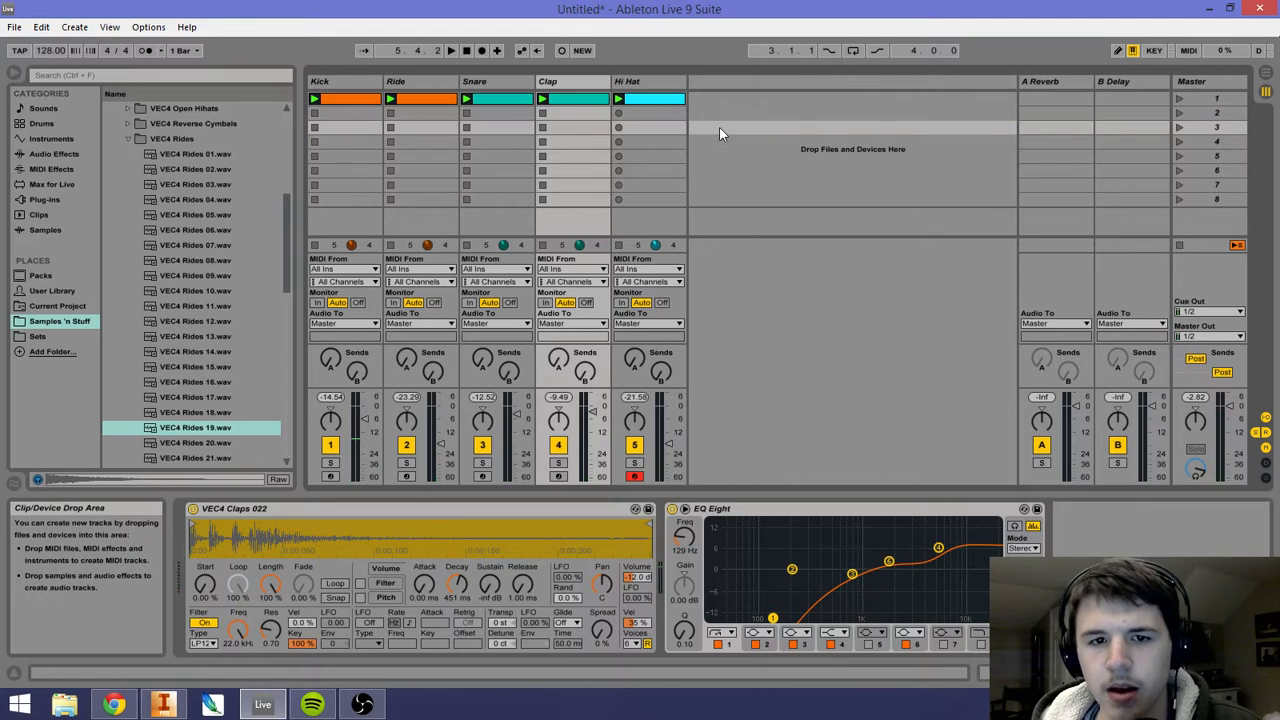
Step: Preview the Loop 3-3.wav drum loop from the AE Sample Pack's Drum Loops folder
left_click(672, 84)
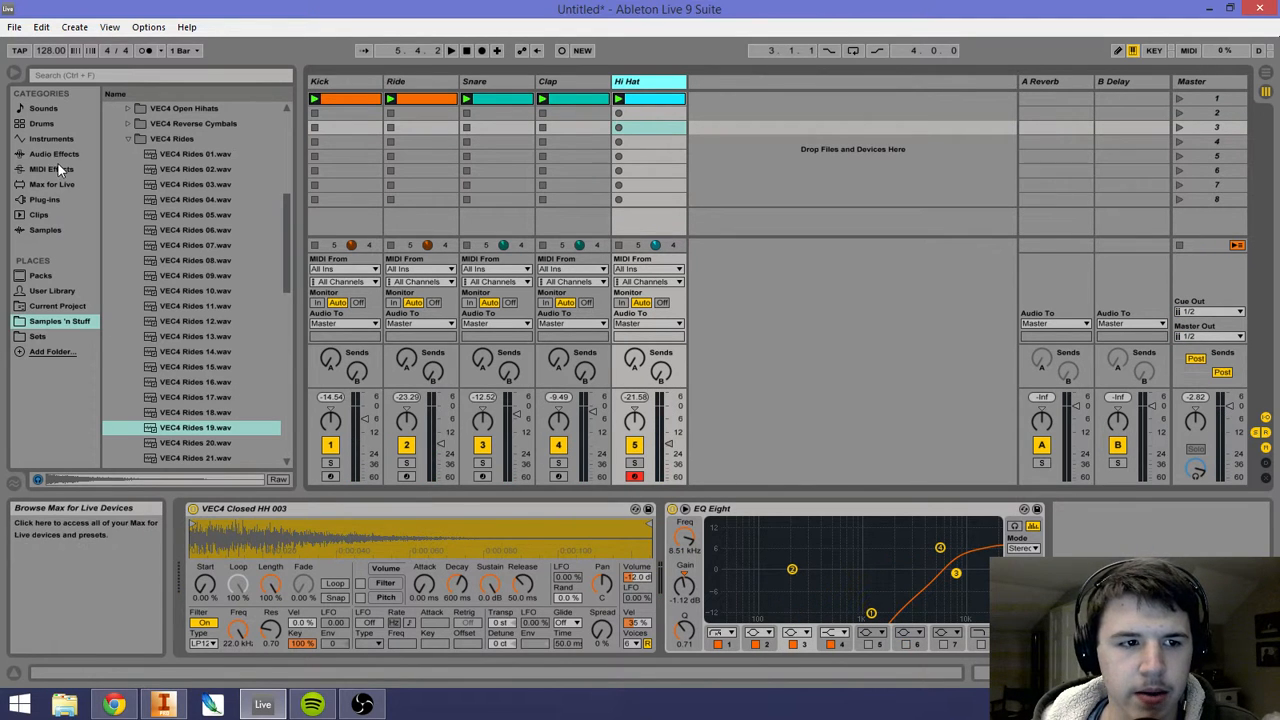
scroll(120, 135, "up", 1)
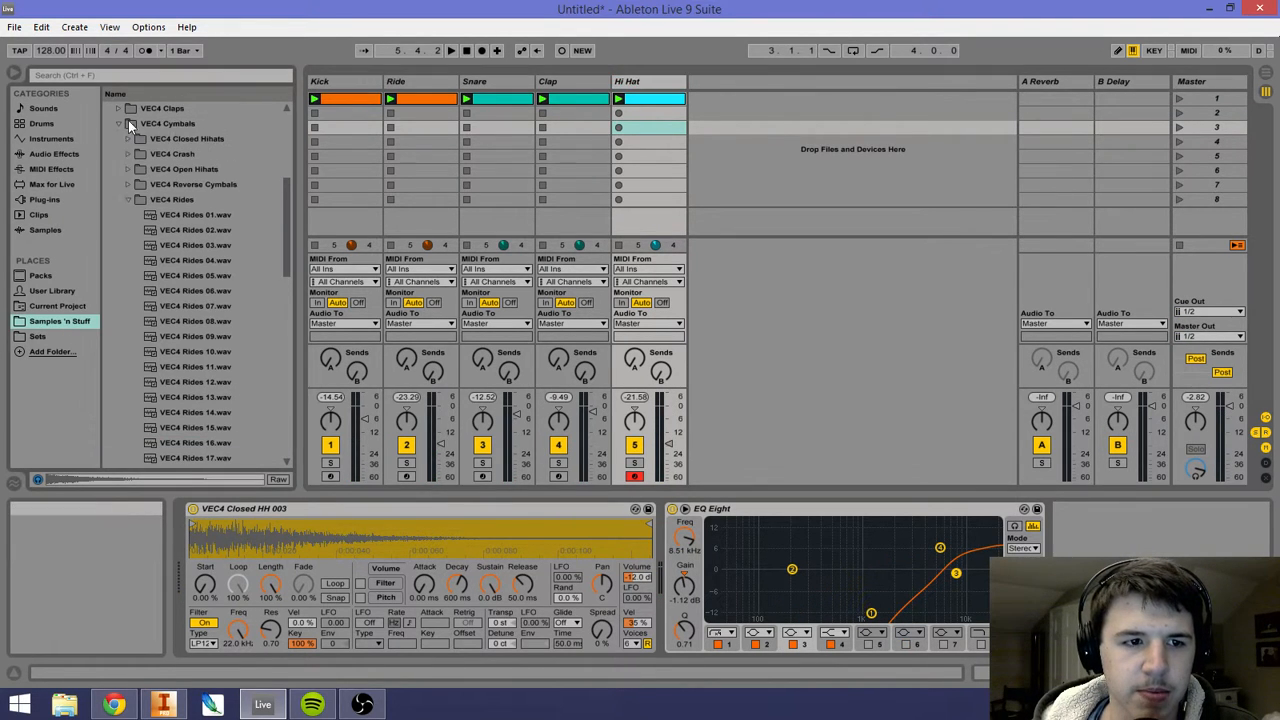
left_click(117, 125)
scroll(116, 121, "up", 1)
scroll(115, 118, "up", 1)
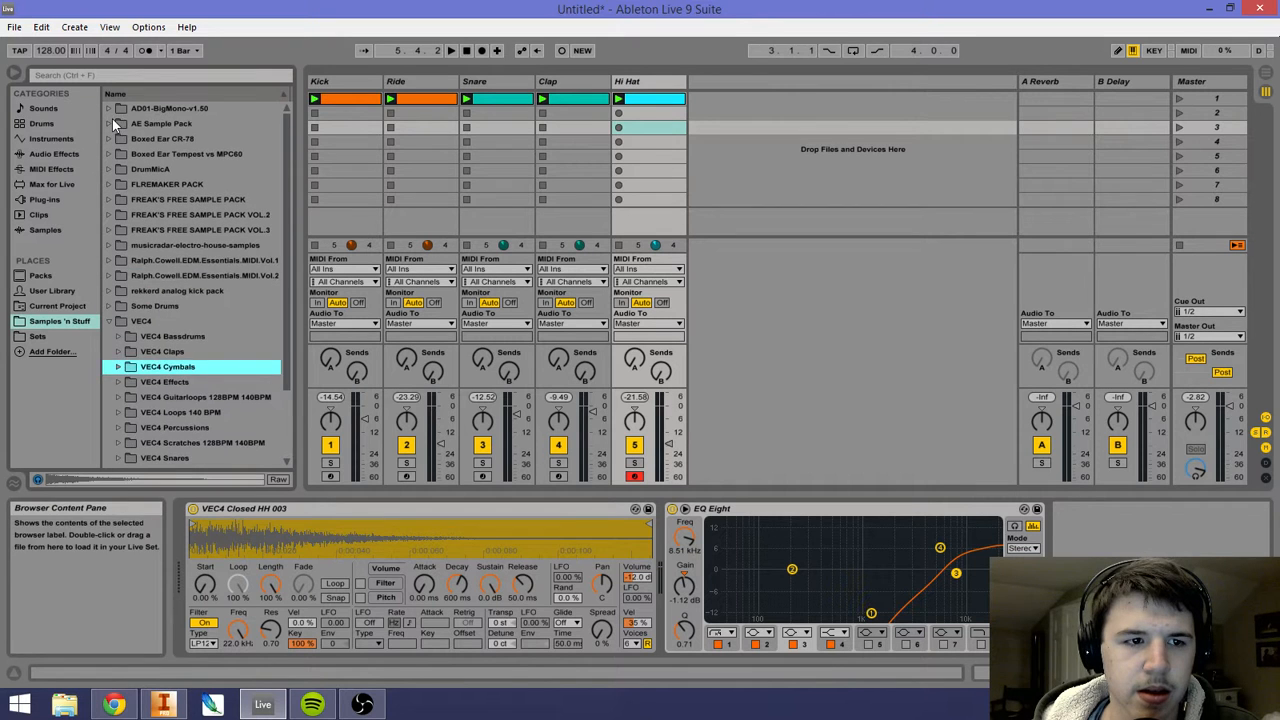
left_click(110, 122)
left_click(118, 139)
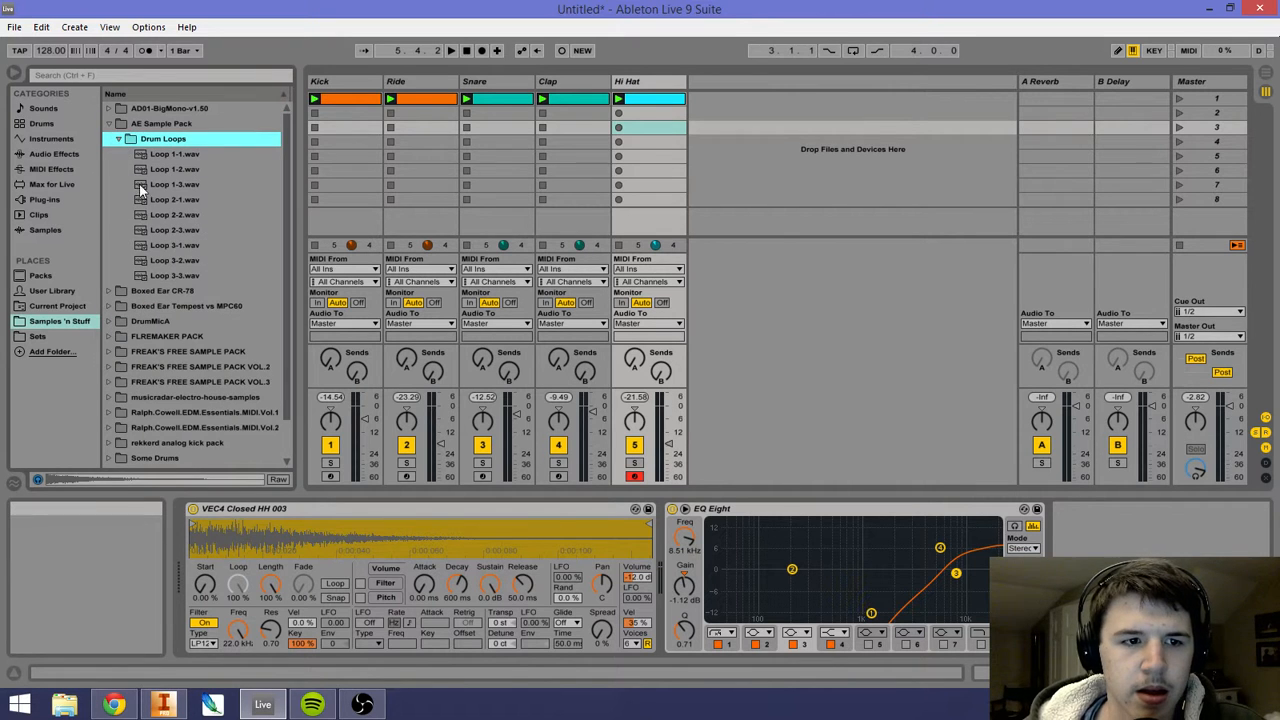
left_click(158, 275)
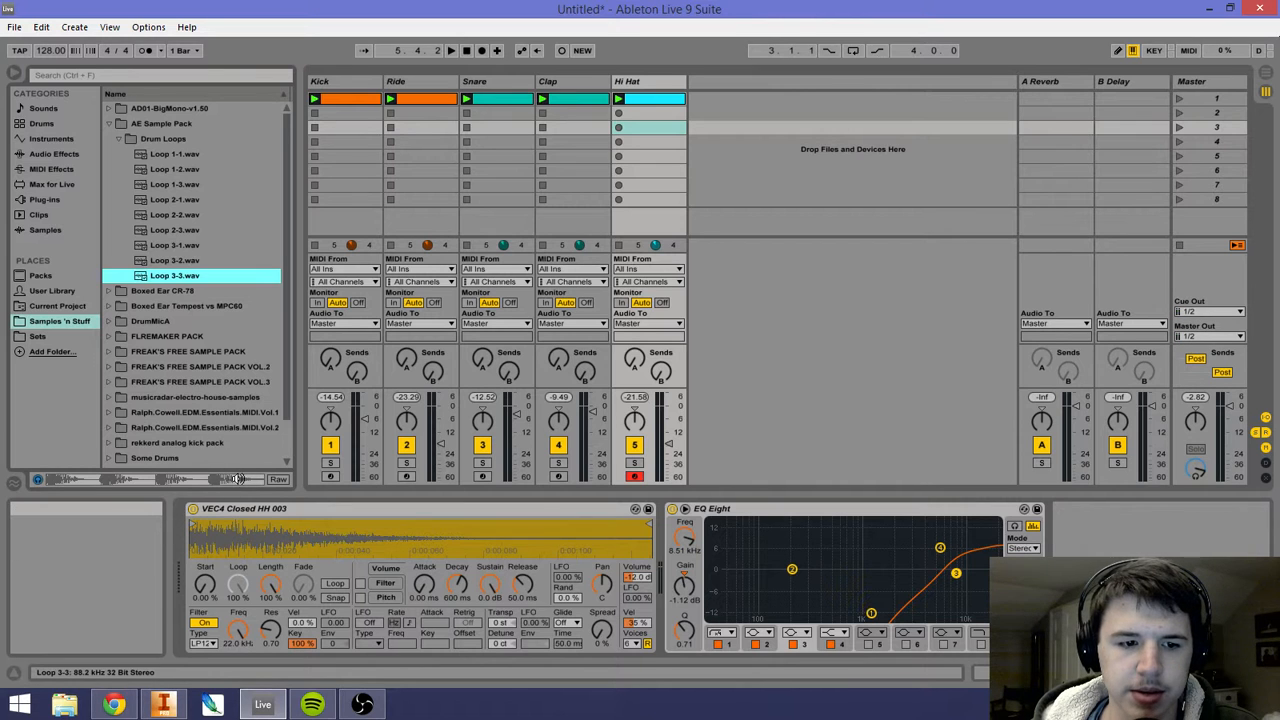
left_click(108, 124)
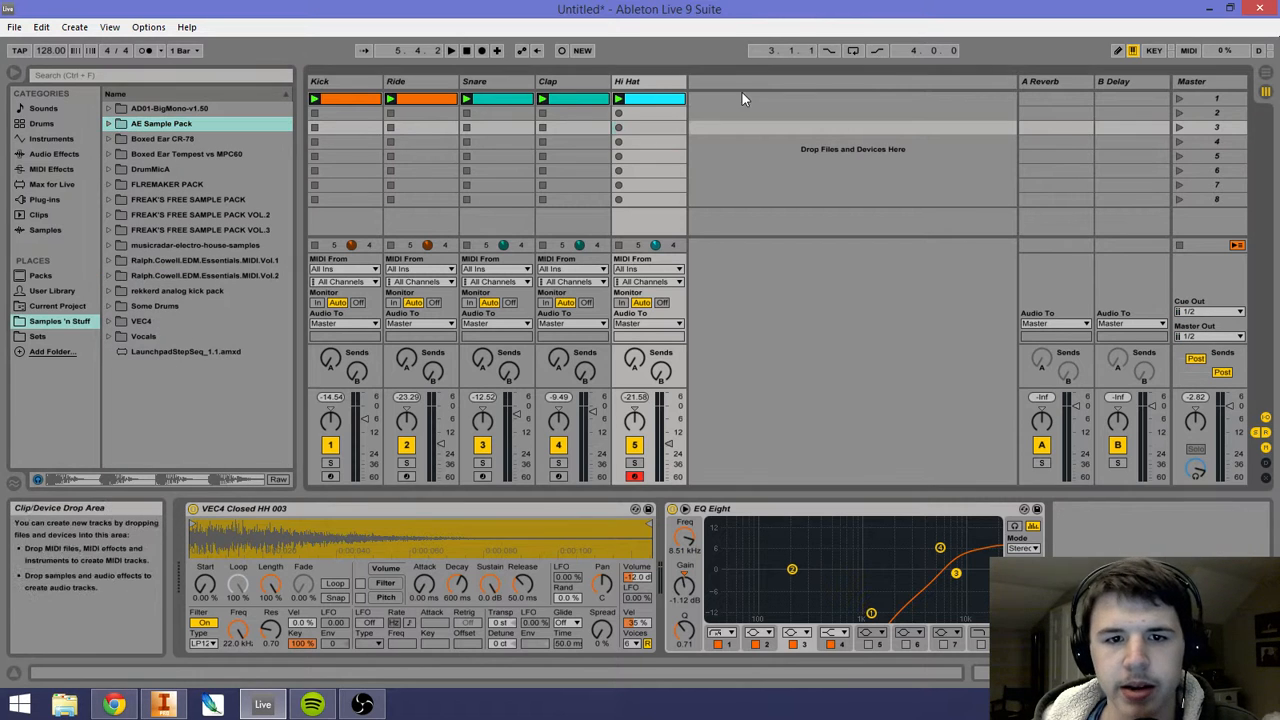
Step: Duplicate the Ride track together with its clip, Rides 19 sample and EQ
left_click(426, 82)
key("ctrl+d")
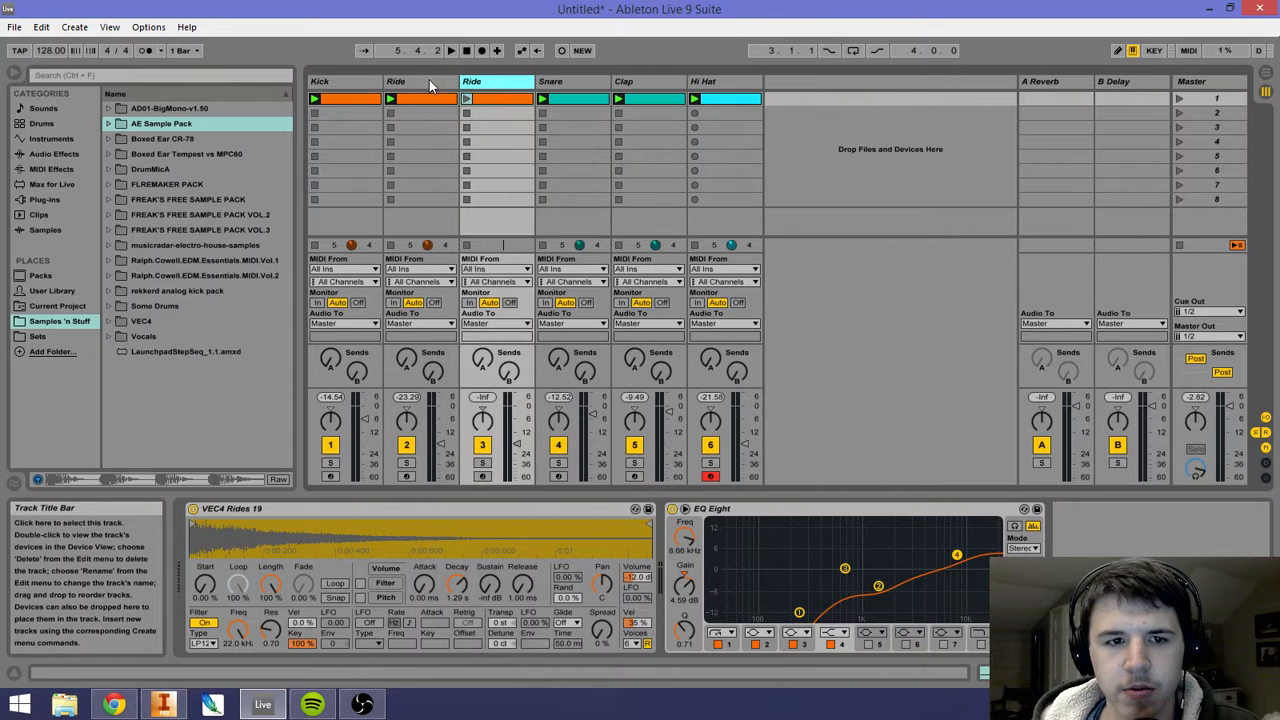
left_click(71, 323)
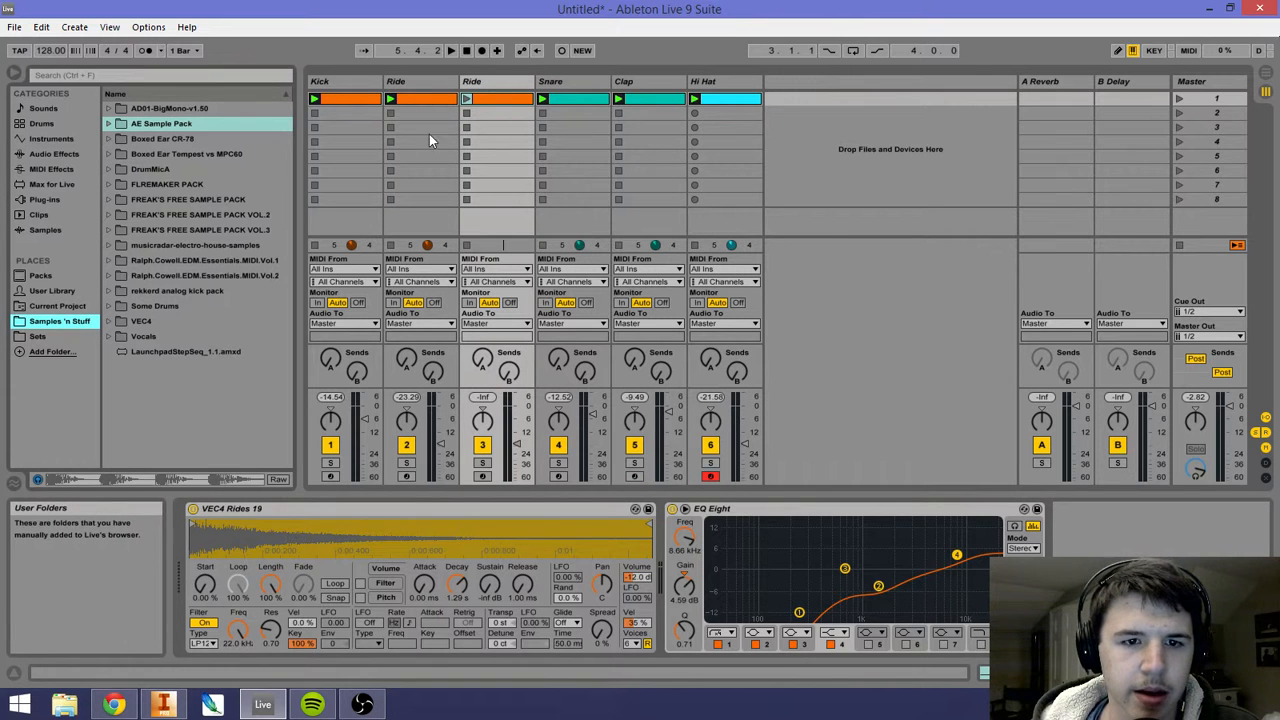
Step: In the duplicated Ride clip, delete the first three C3 notes and make the remaining one a half-beat note starting at 1.4.3
double_click(496, 99)
left_click_drag(644, 504, 644, 158)
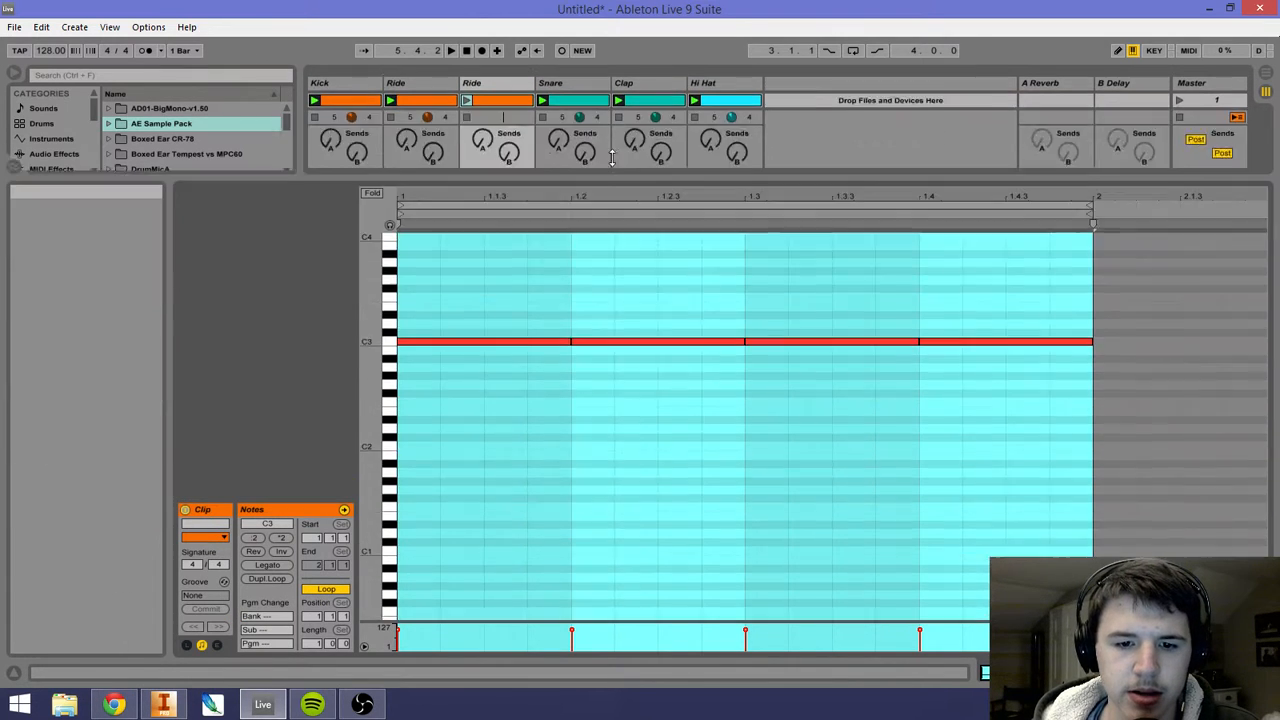
left_click_drag(508, 268, 874, 441)
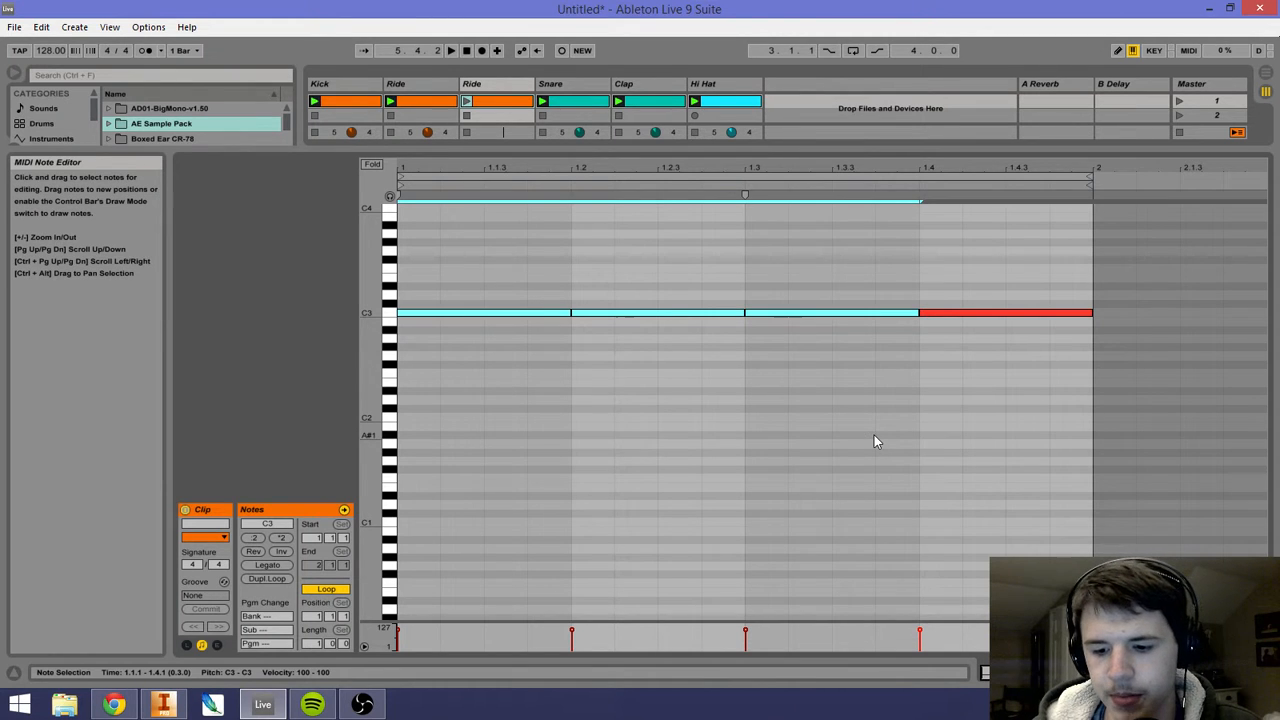
key("Delete")
left_click(975, 310)
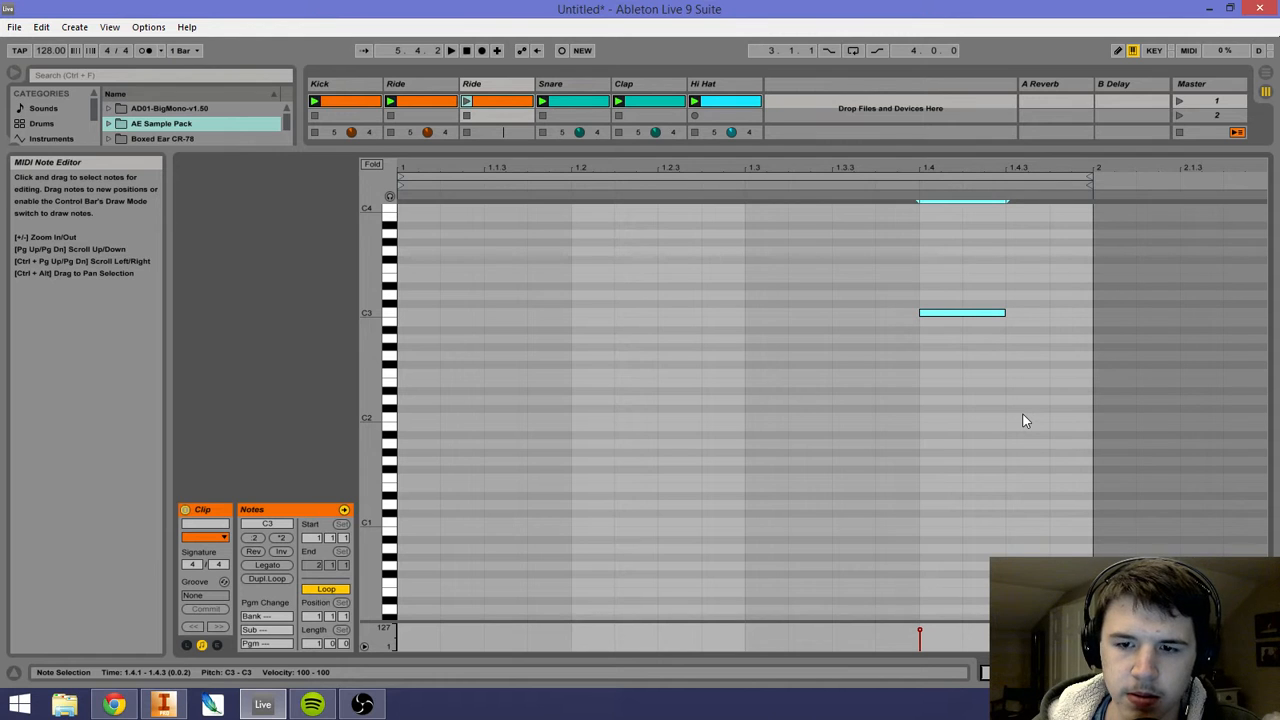
key("Right")
key("Right")
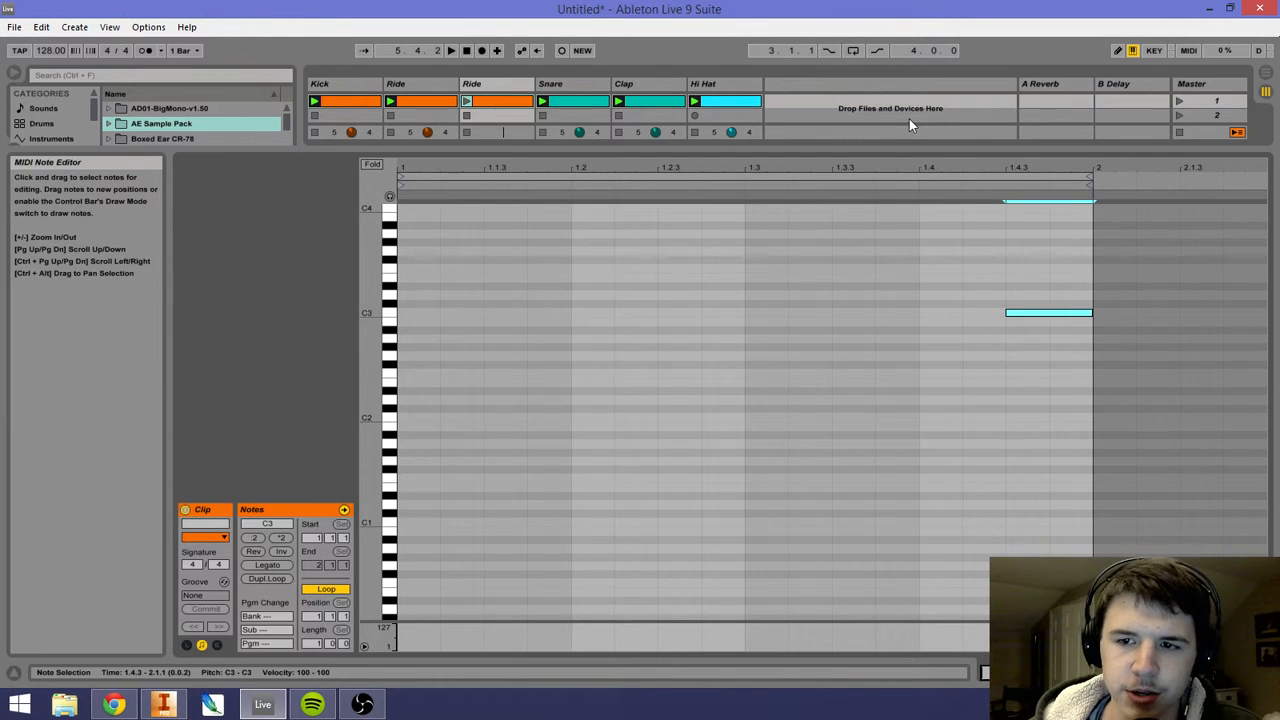
left_click_drag(904, 149, 806, 717)
Step: Set the duplicated Ride track's volume to -10.2 dB and launch scene 1 to hear its clip with the beat
double_click(476, 91)
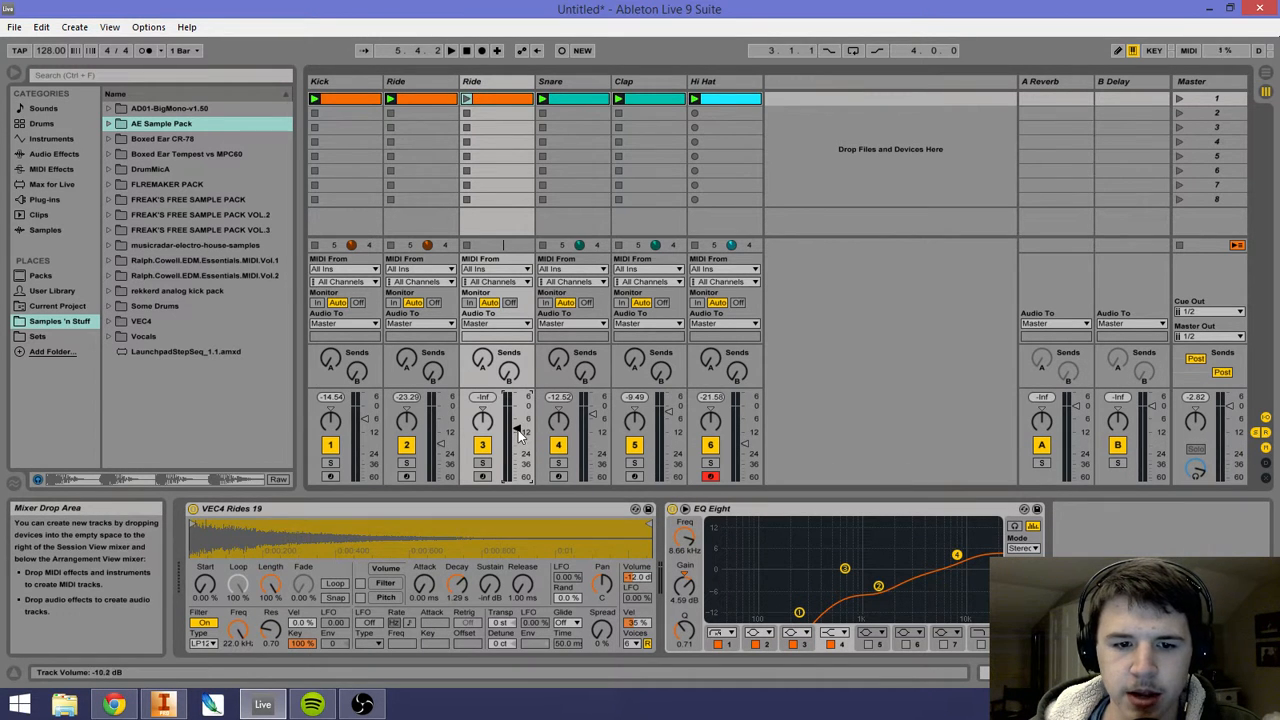
key("space")
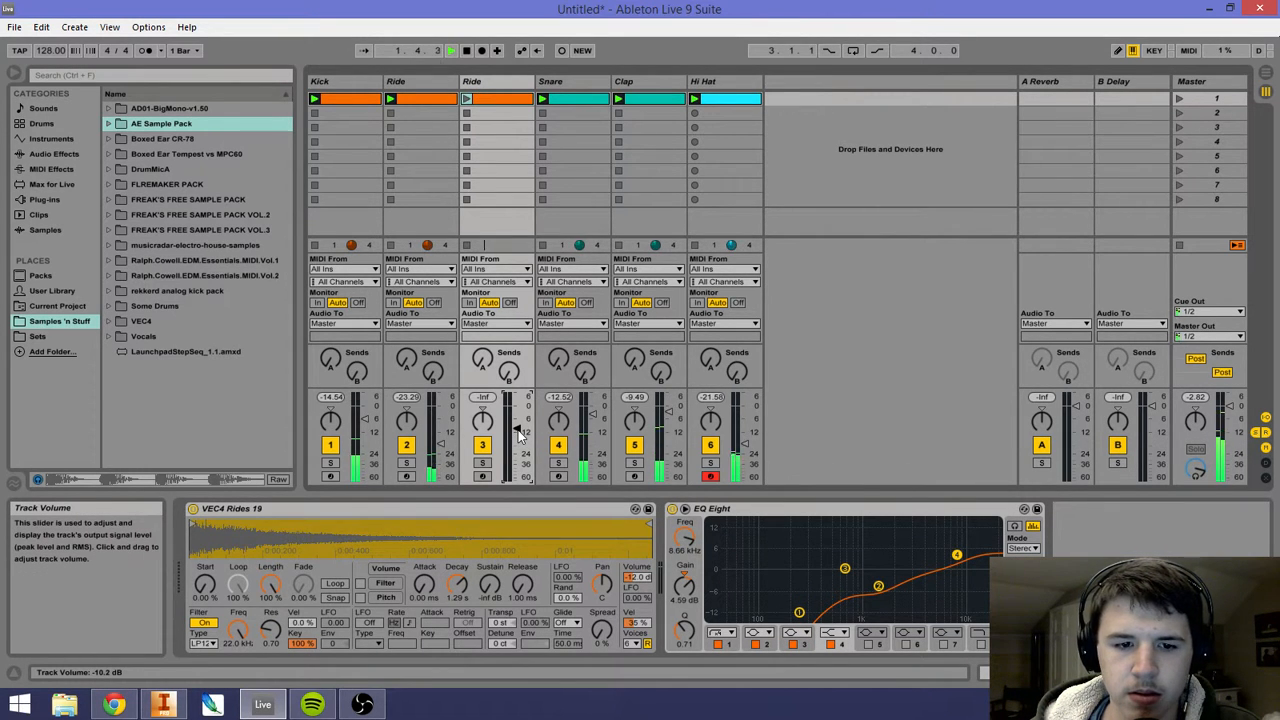
key("space")
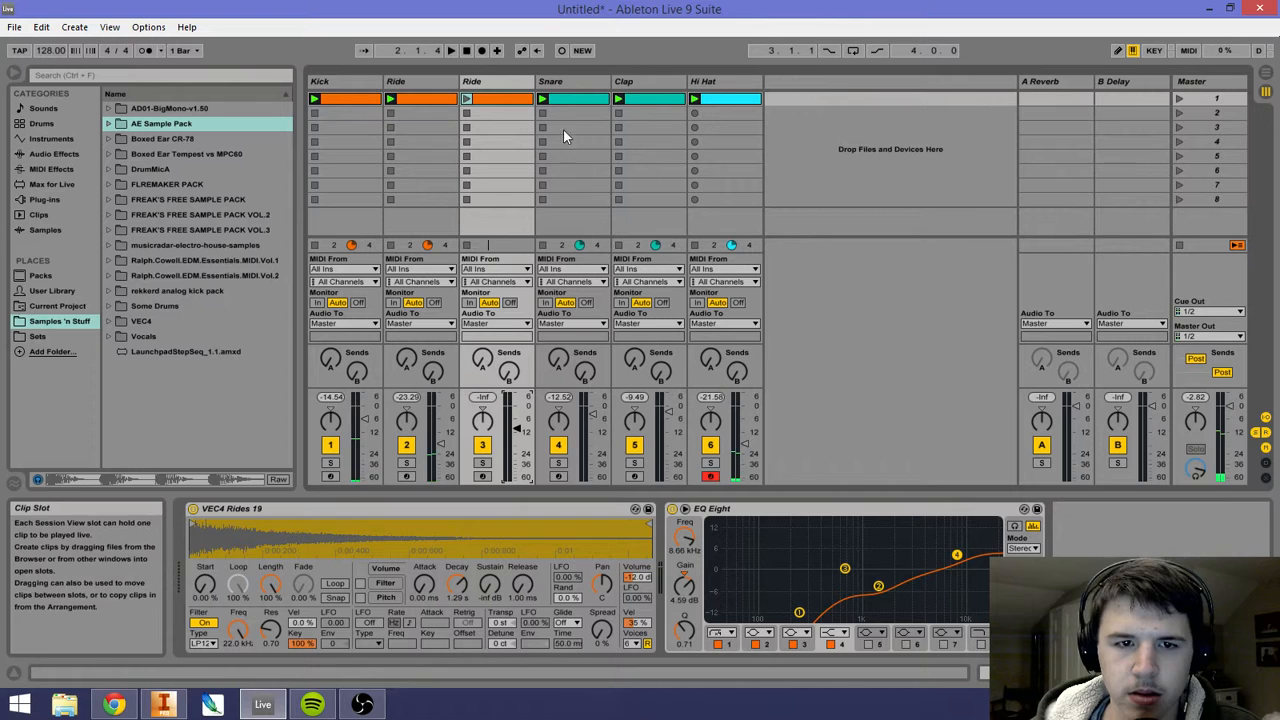
left_click(1179, 99)
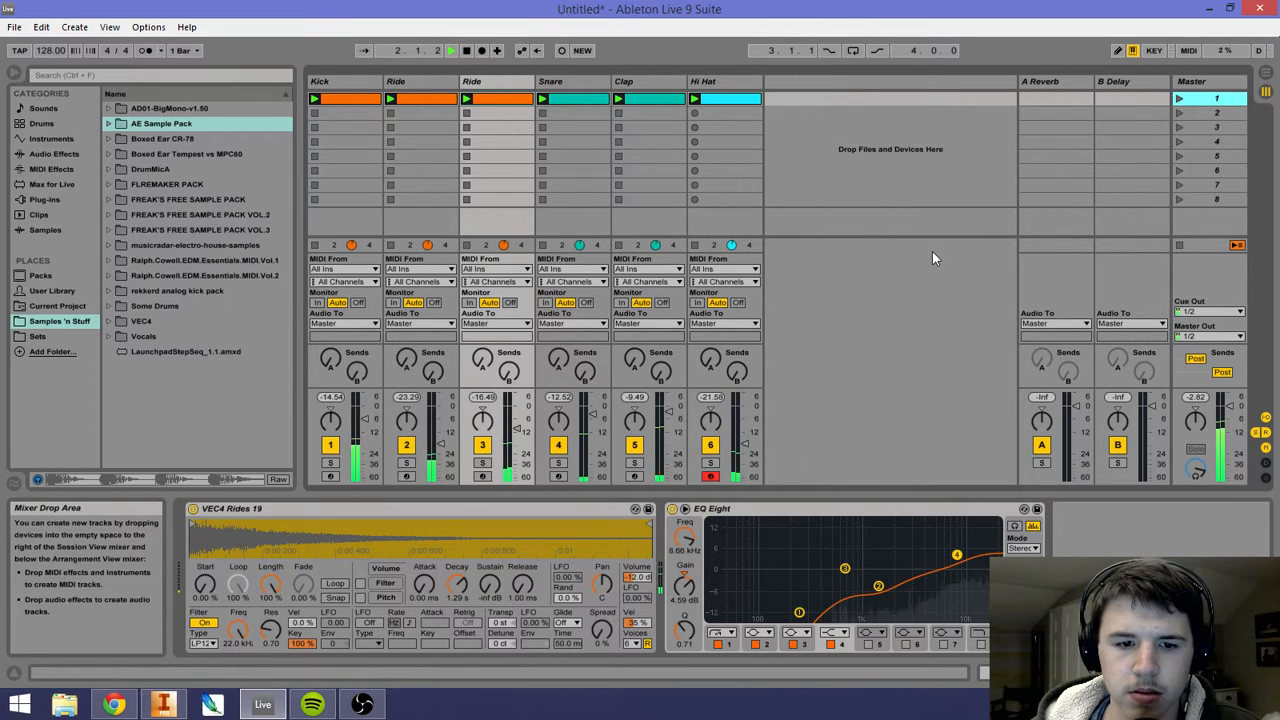
key("space")
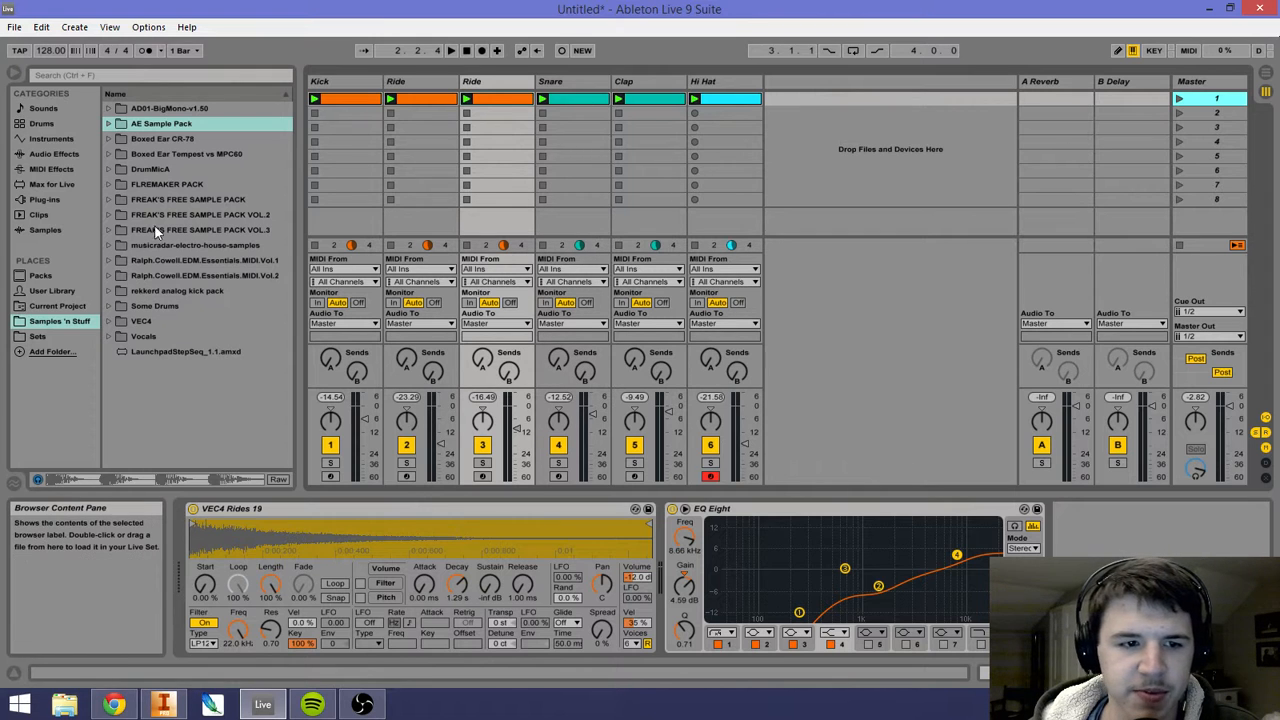
Step: Preview the ride samples VEC4 Rides 08.wav and 07.wav from the VEC4 Cymbals folder
left_click(108, 324)
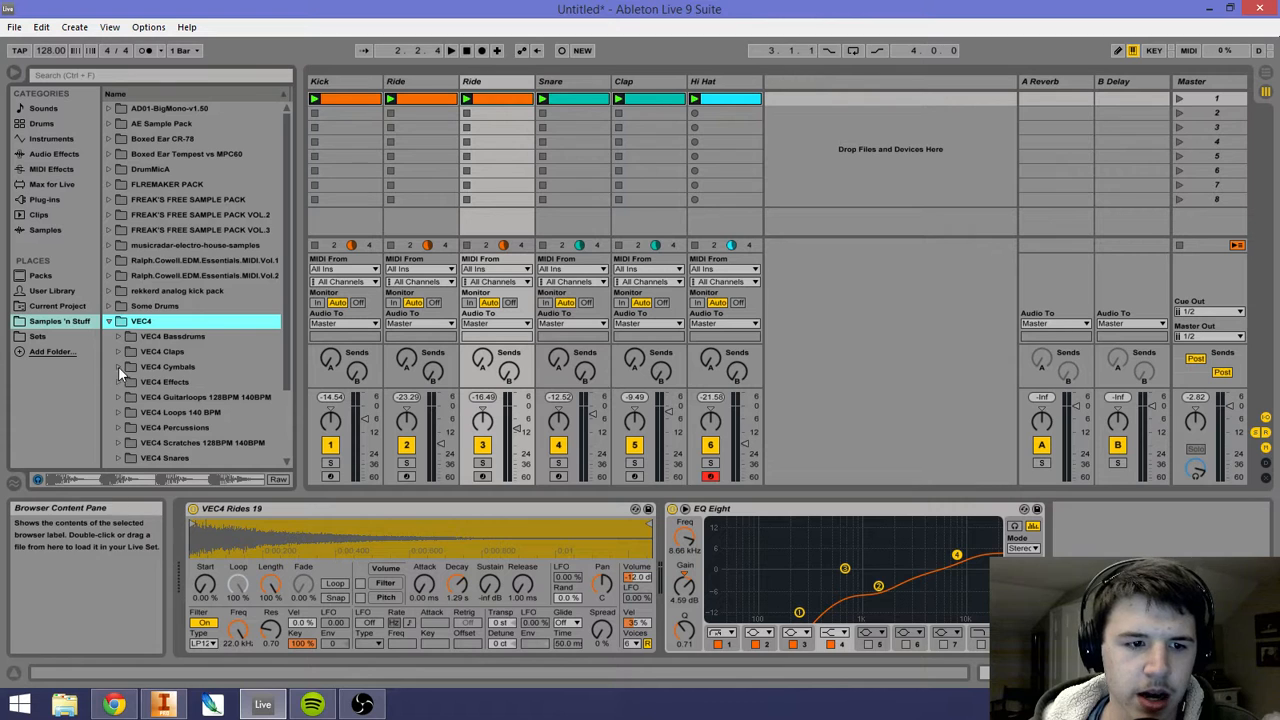
left_click(118, 366)
left_click(192, 427)
left_click(194, 402)
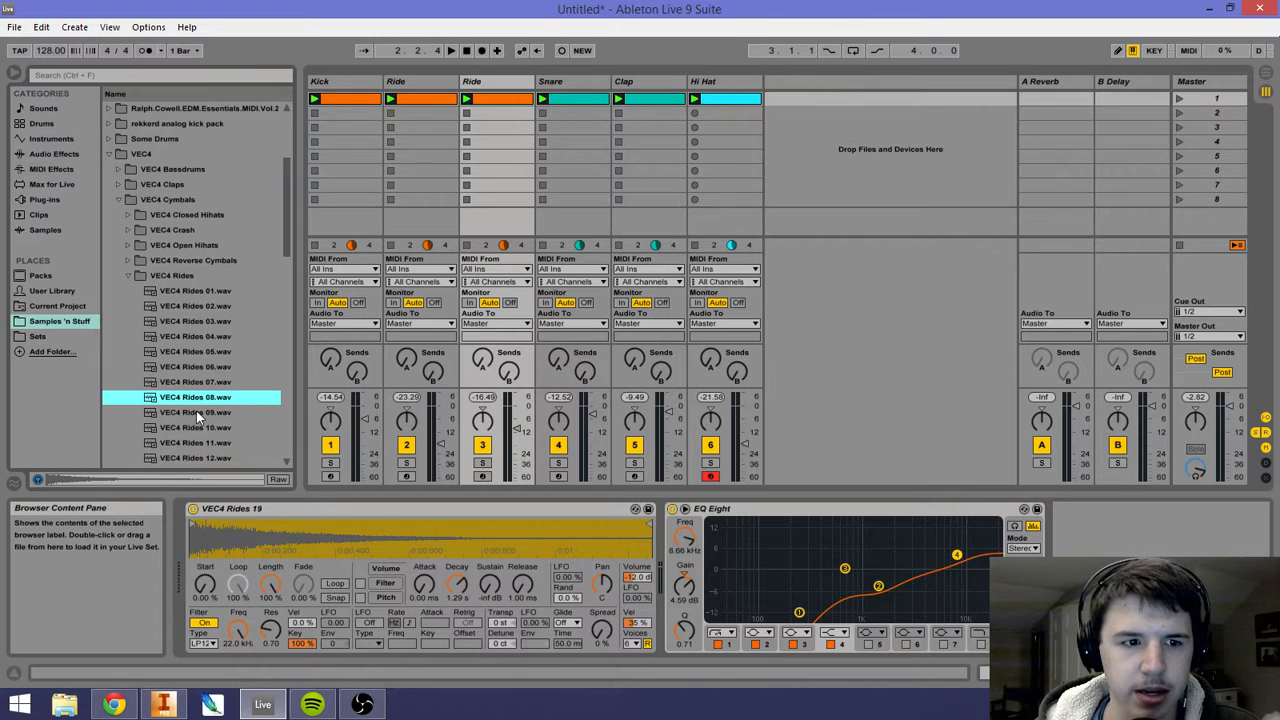
key("Up")
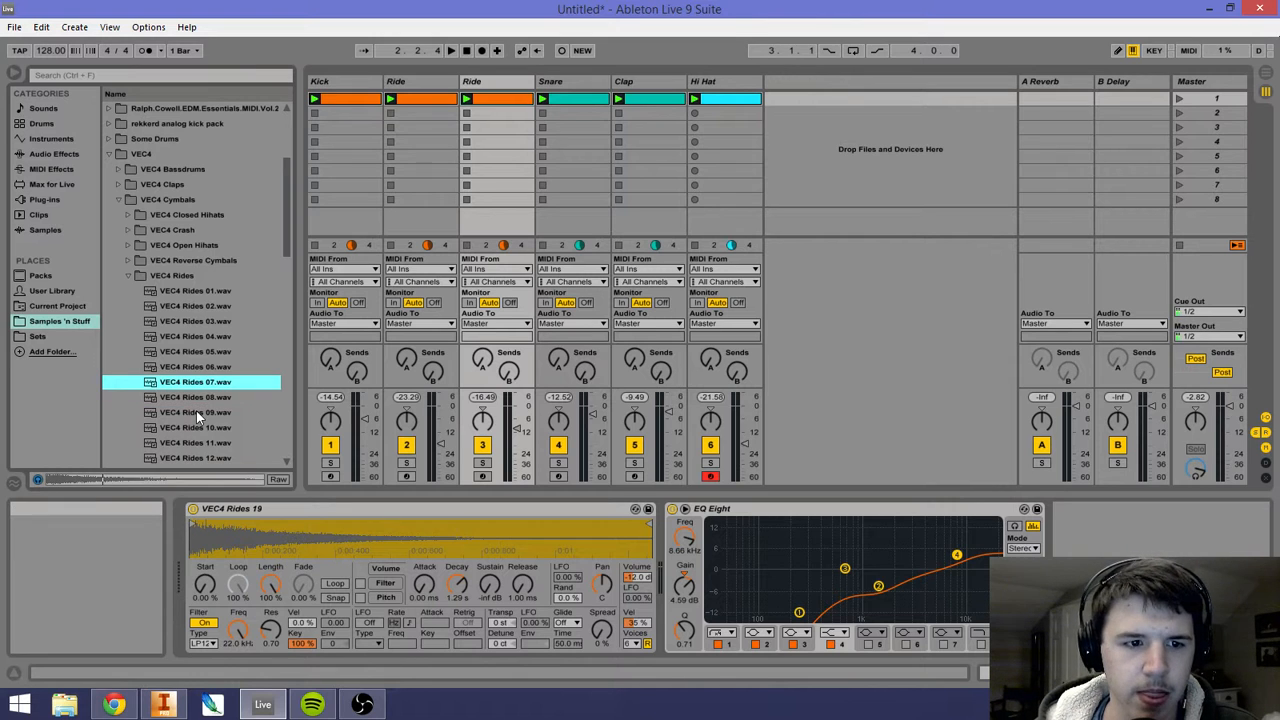
left_click(128, 276)
left_click(128, 231)
left_click(126, 232)
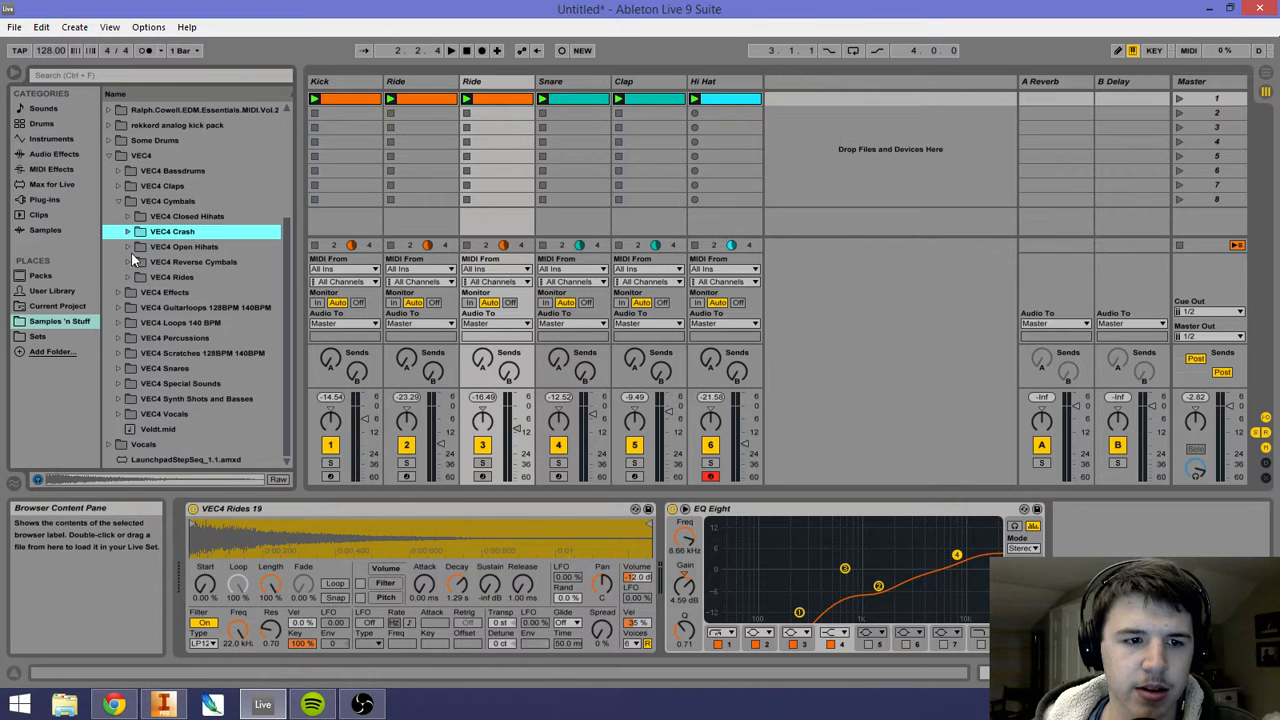
Step: Audition the open hi-hat samples in the VEC4 Open Hihats folder up to VEC4 Open HH 026.wav
left_click(128, 247)
left_click(170, 340)
left_click(170, 382)
left_click(174, 400)
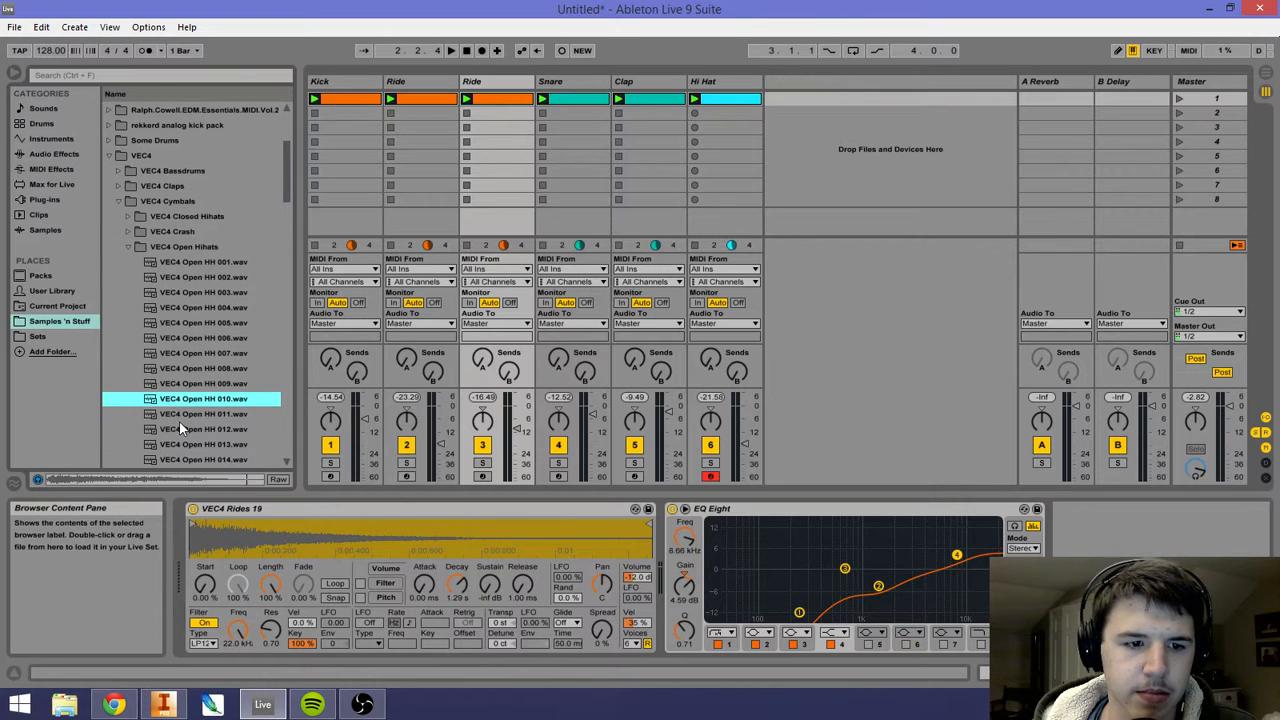
left_click(178, 414)
left_click(182, 434)
left_click(183, 445)
left_click(183, 446)
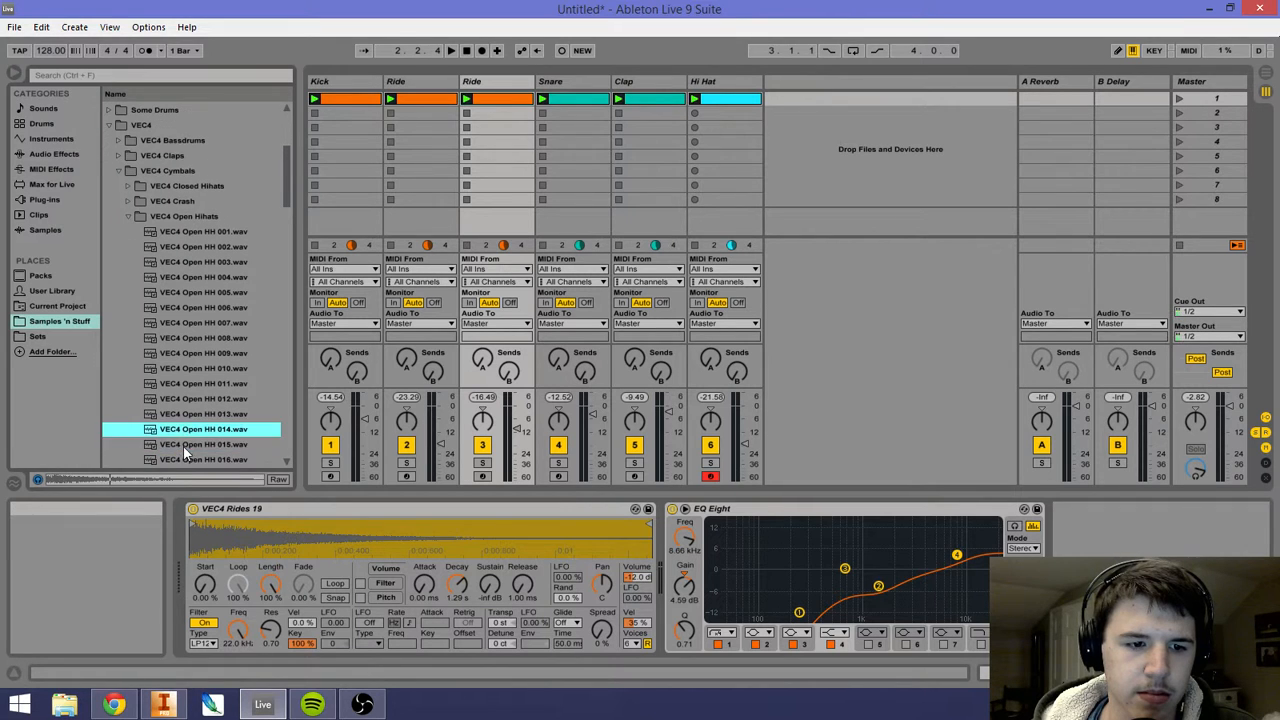
left_click(183, 446)
left_click(183, 446)
left_click(183, 445)
scroll(183, 445, "down", 1)
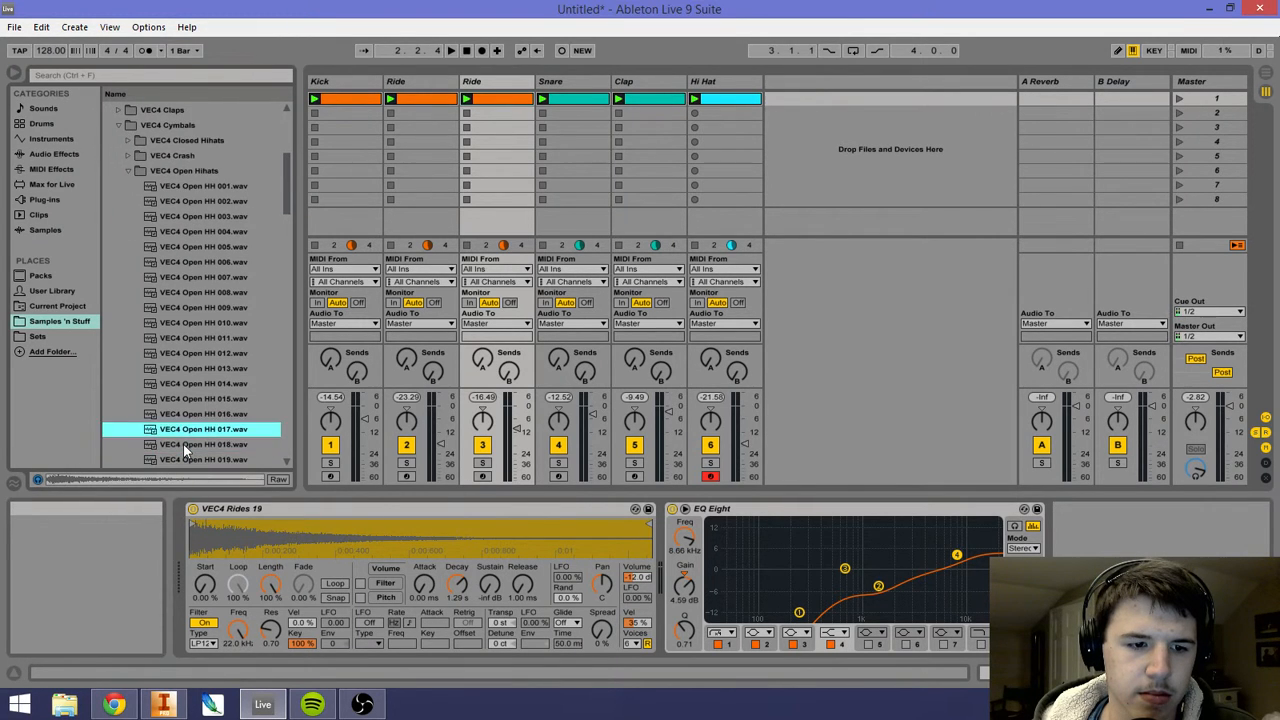
left_click(183, 445)
scroll(183, 445, "down", 4)
left_click(183, 445)
scroll(183, 445, "down", 2)
left_click(186, 436)
left_click(187, 444)
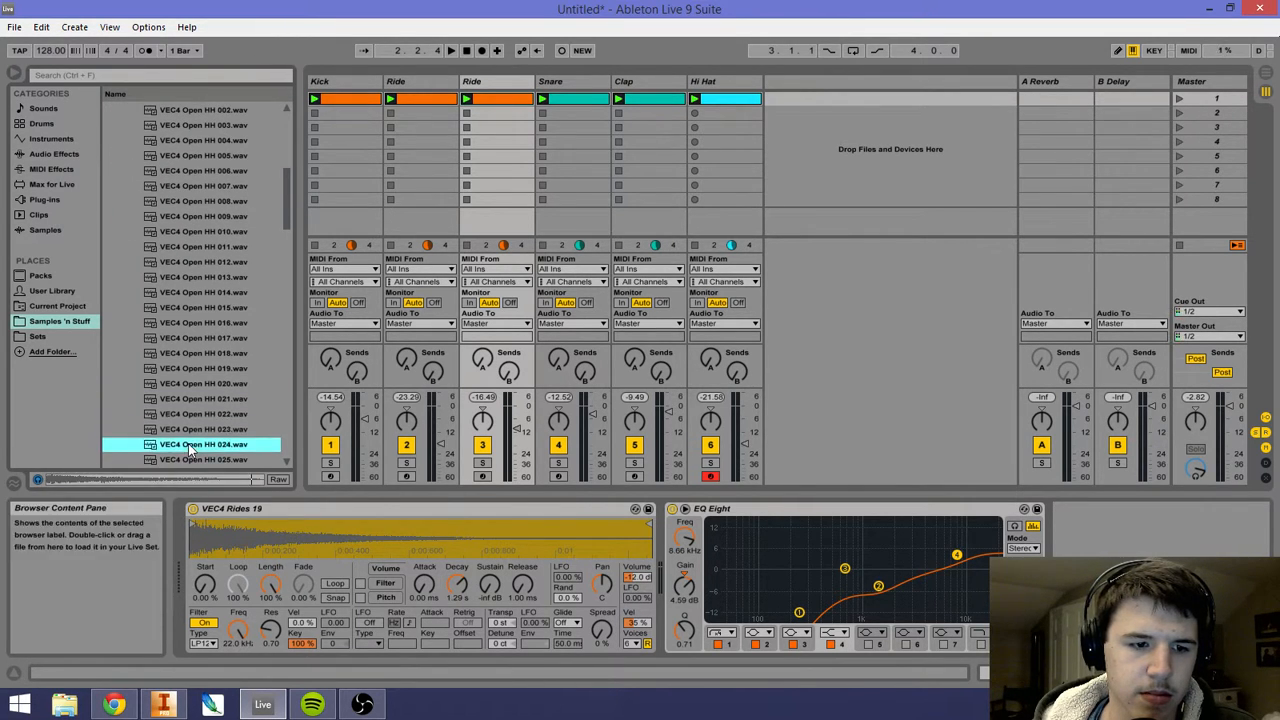
left_click(188, 459)
scroll(188, 460, "down", 1)
left_click(188, 457)
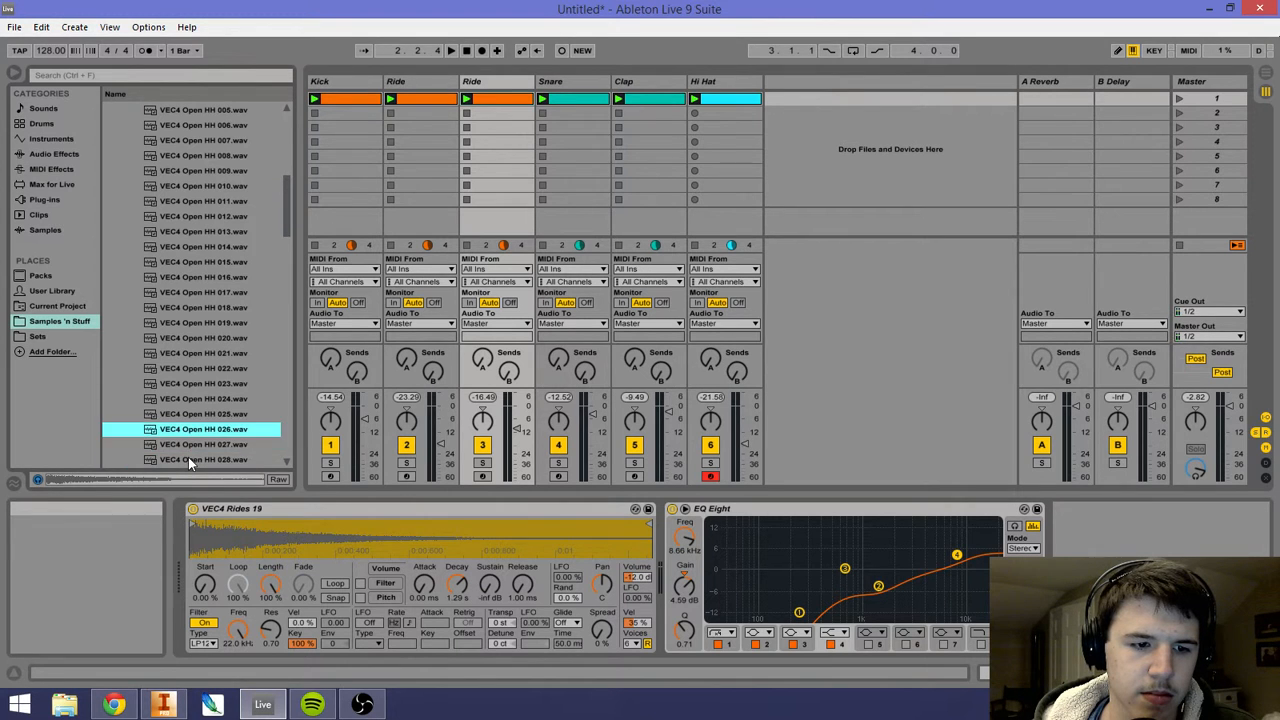
Step: Try VEC4 Open HH 028.wav in the duplicated Ride track's Simpler and raise the track volume slightly during playback
scroll(188, 457, "down", 1)
left_click(188, 457)
scroll(188, 457, "down", 1)
left_click_drag(235, 529, 237, 532)
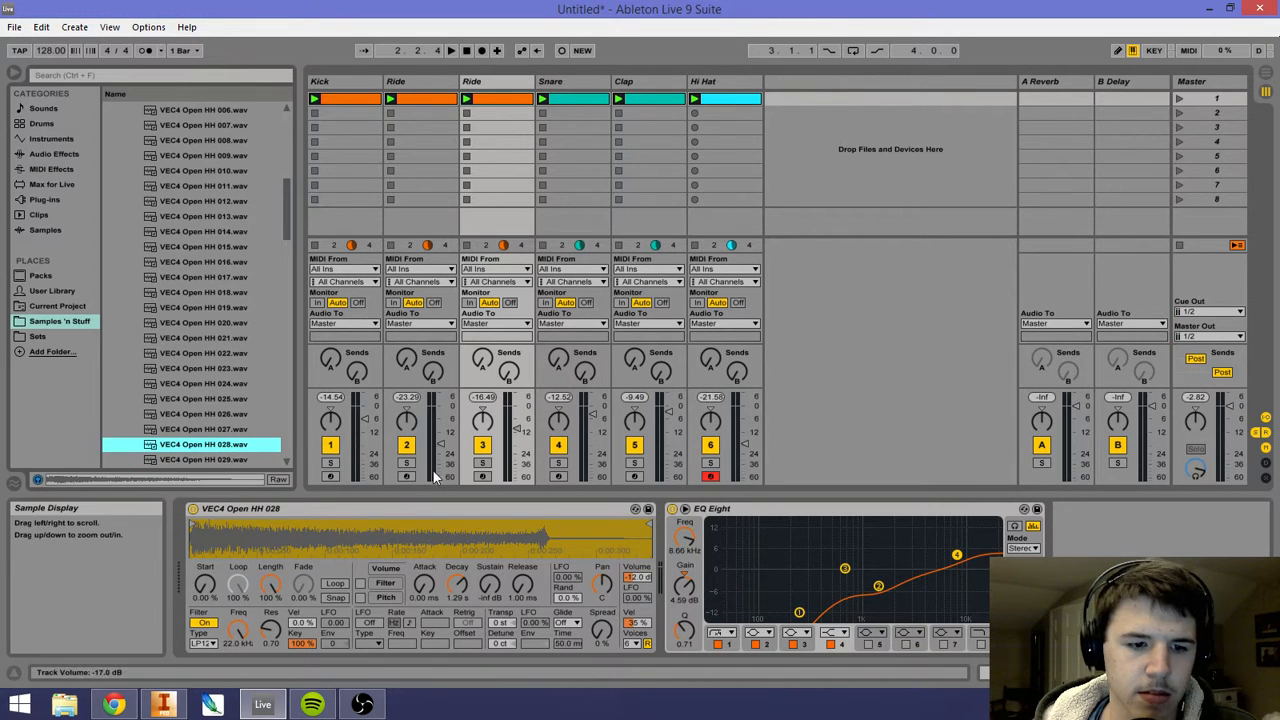
key("space")
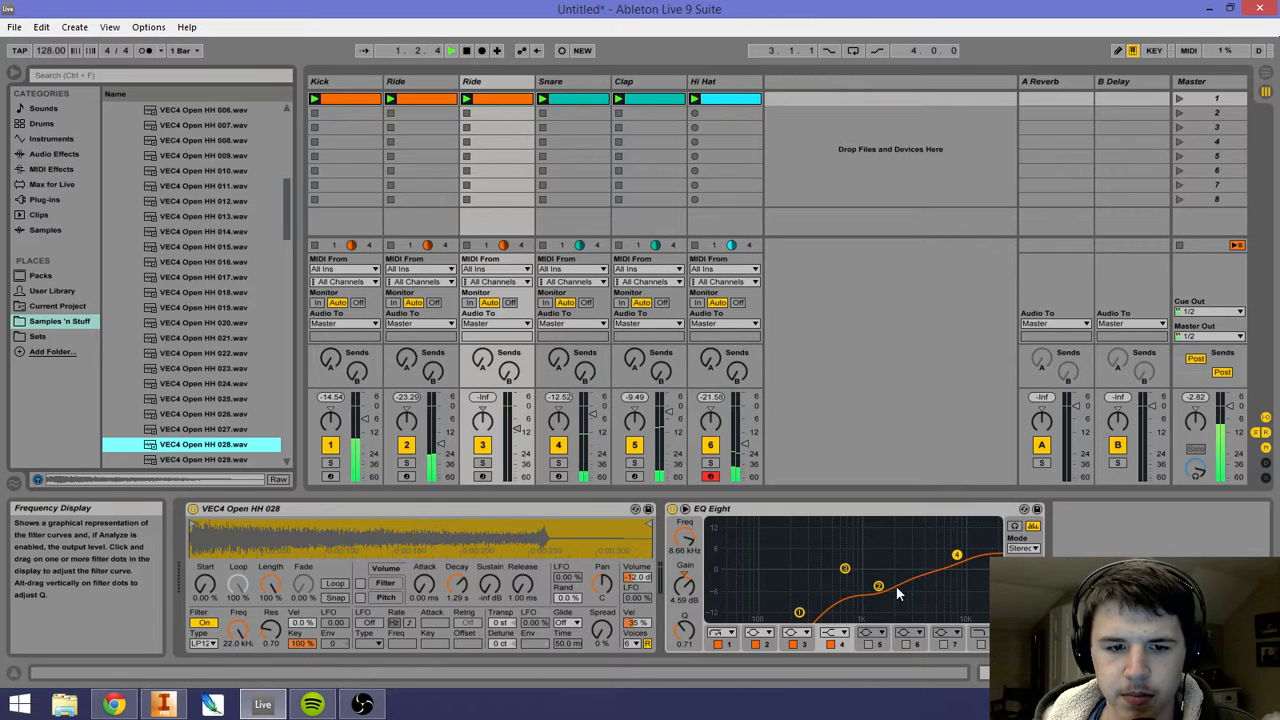
left_click_drag(517, 430, 517, 426)
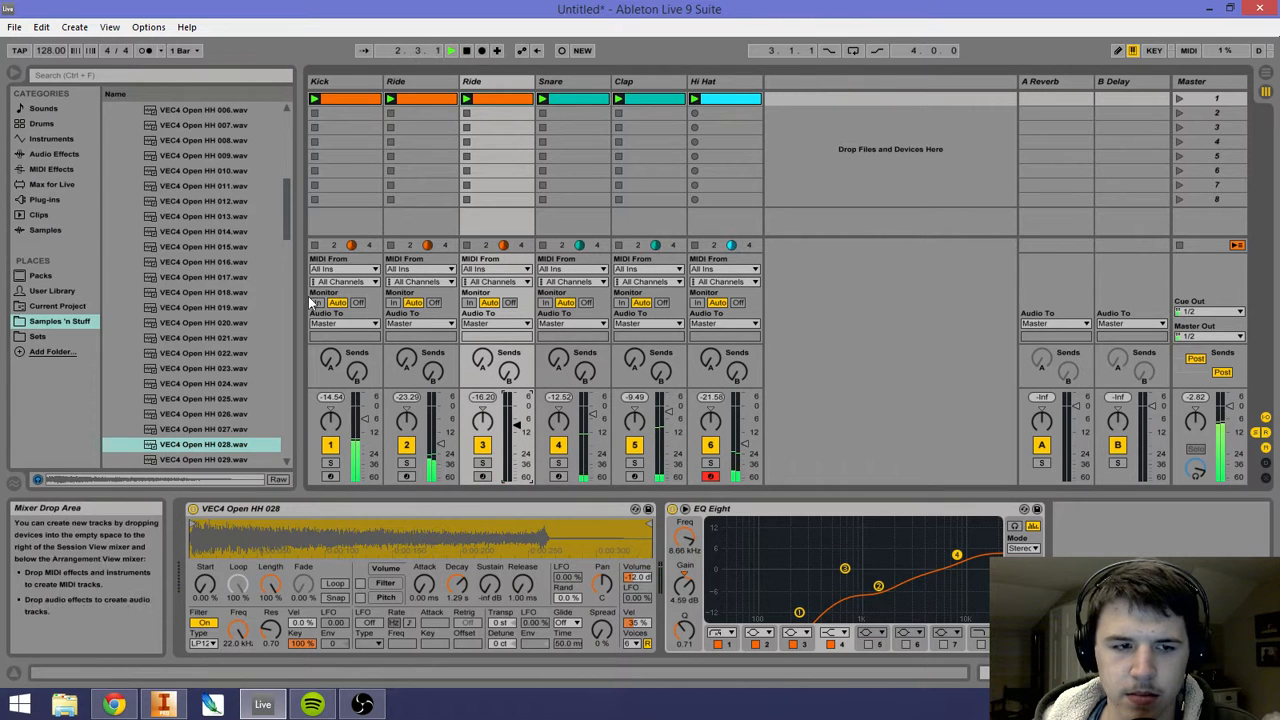
key("space")
Step: Close the open hi-hats folder and audition samples in the VEC4 Rides folder
scroll(135, 201, "up", 4)
left_click(131, 201)
left_click(132, 276)
scroll(197, 370, "down", 5)
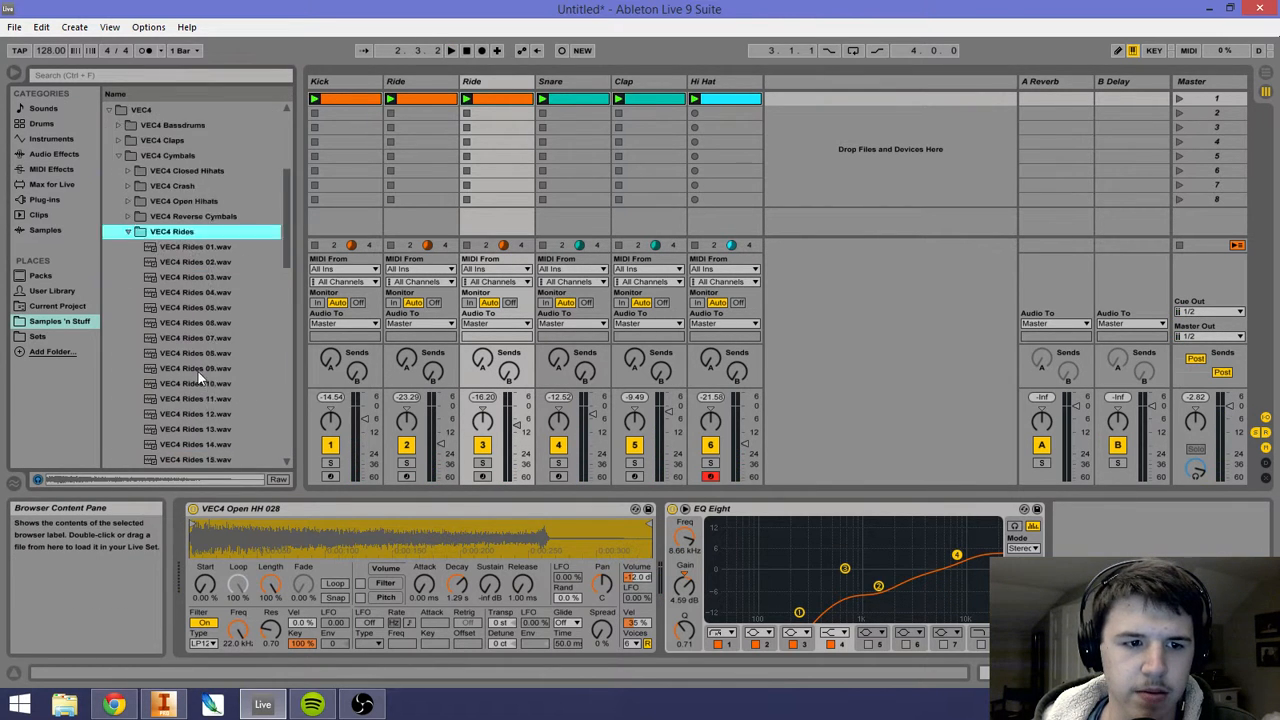
left_click(194, 382)
left_click(192, 398)
Step: Try VEC4 Rides 23.wav in the duplicated Ride track with a 1.83 s decay and play it with the beat
left_click_drag(192, 402, 295, 540)
left_click_drag(455, 585, 455, 572)
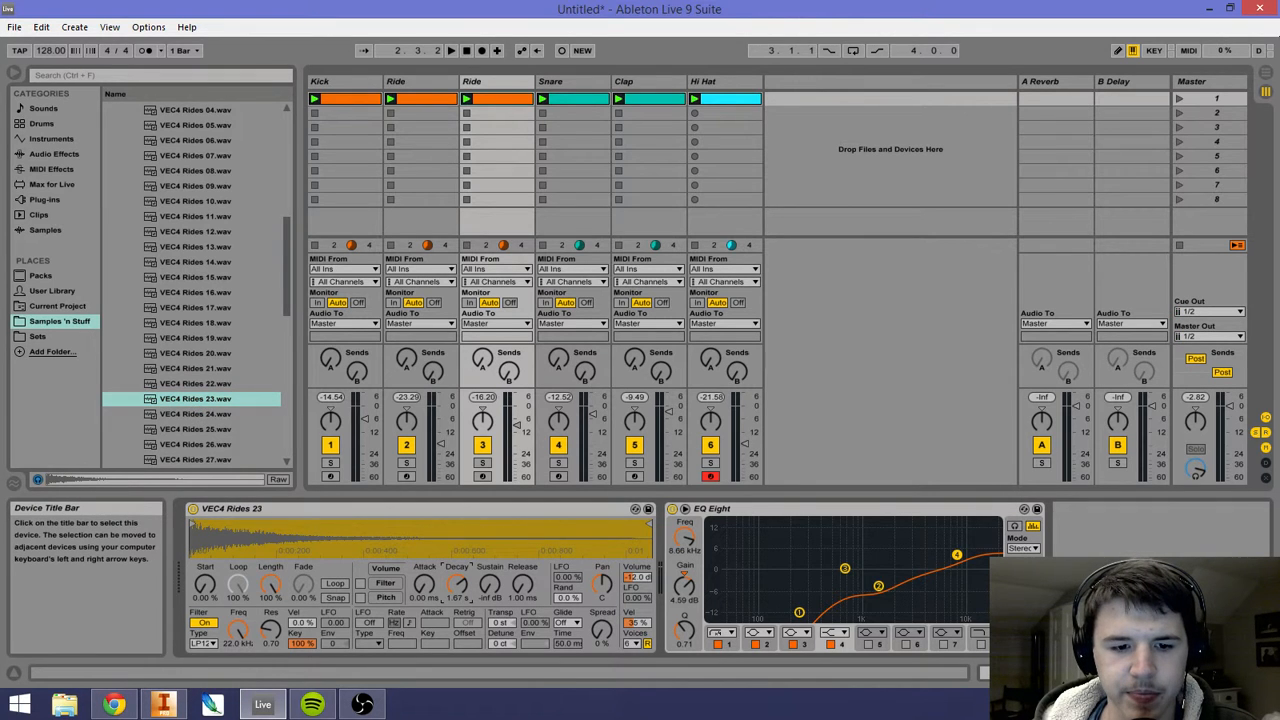
key("space")
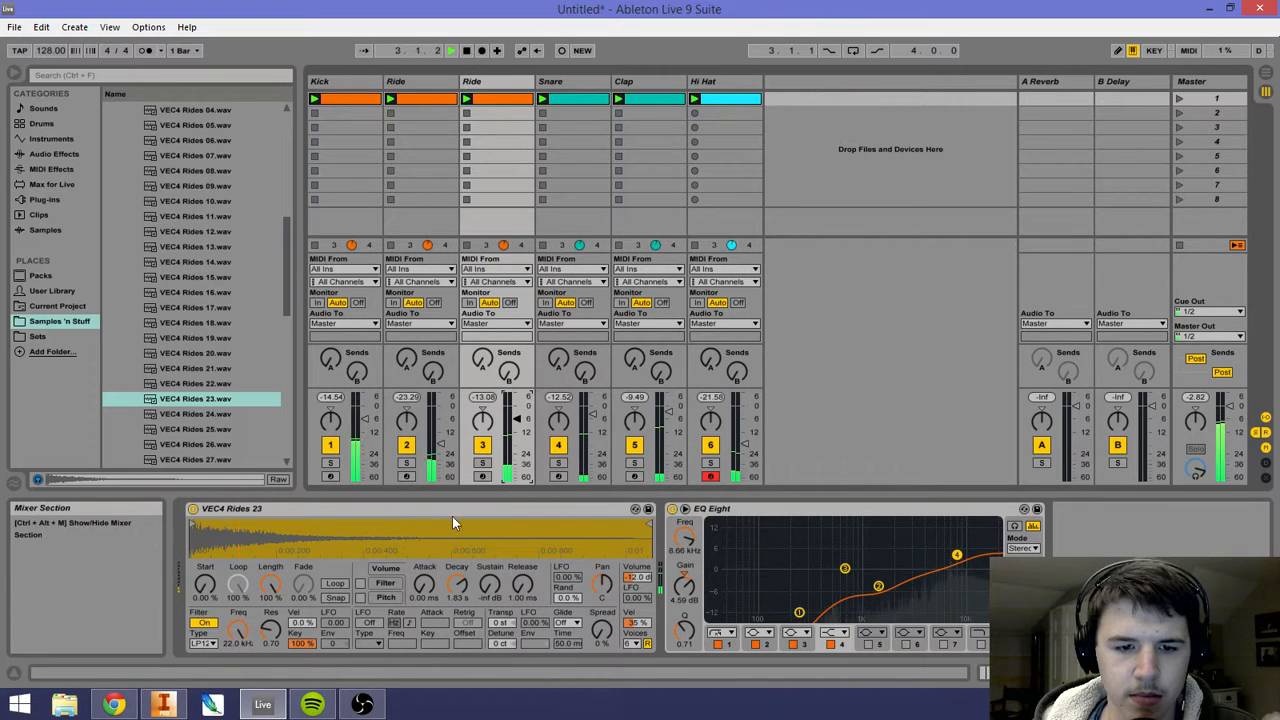
key("space")
Step: Replace the duplicated Ride track's sample with VEC4 Rides 24.wav and adjust the track volume during playback
left_click(213, 414)
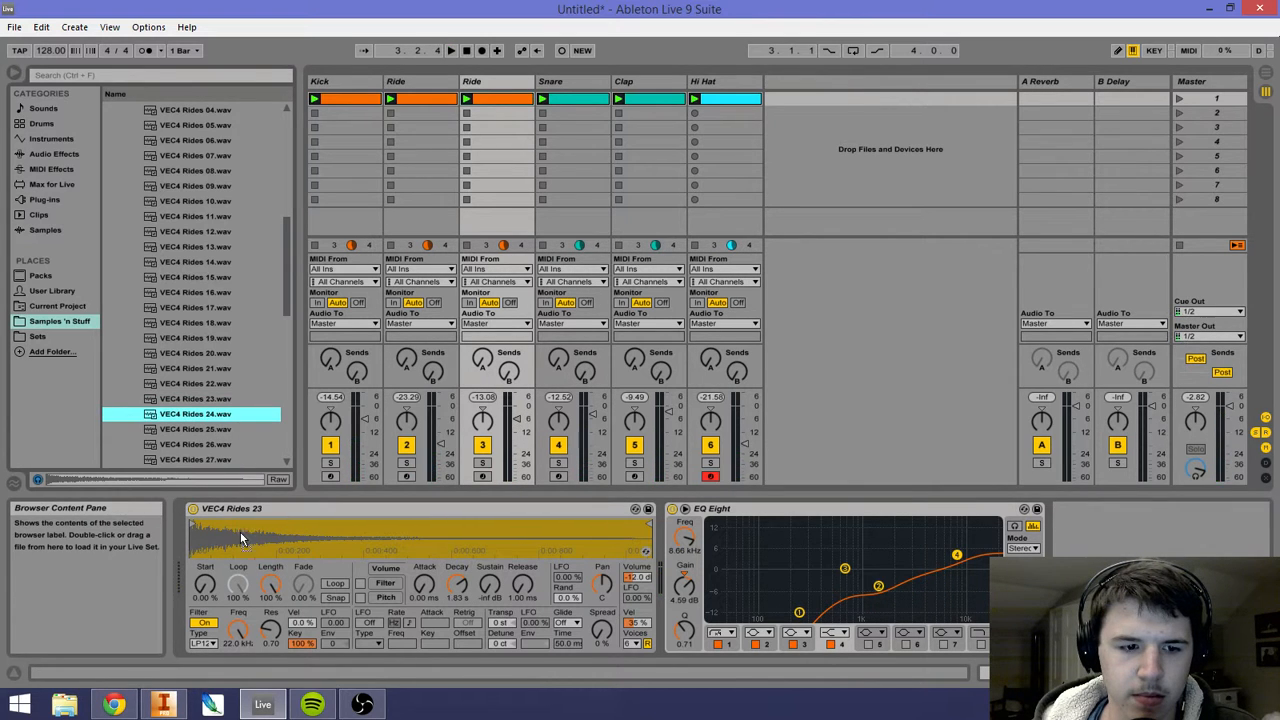
left_click_drag(240, 531, 241, 532)
key("space")
left_click_drag(517, 419, 517, 416)
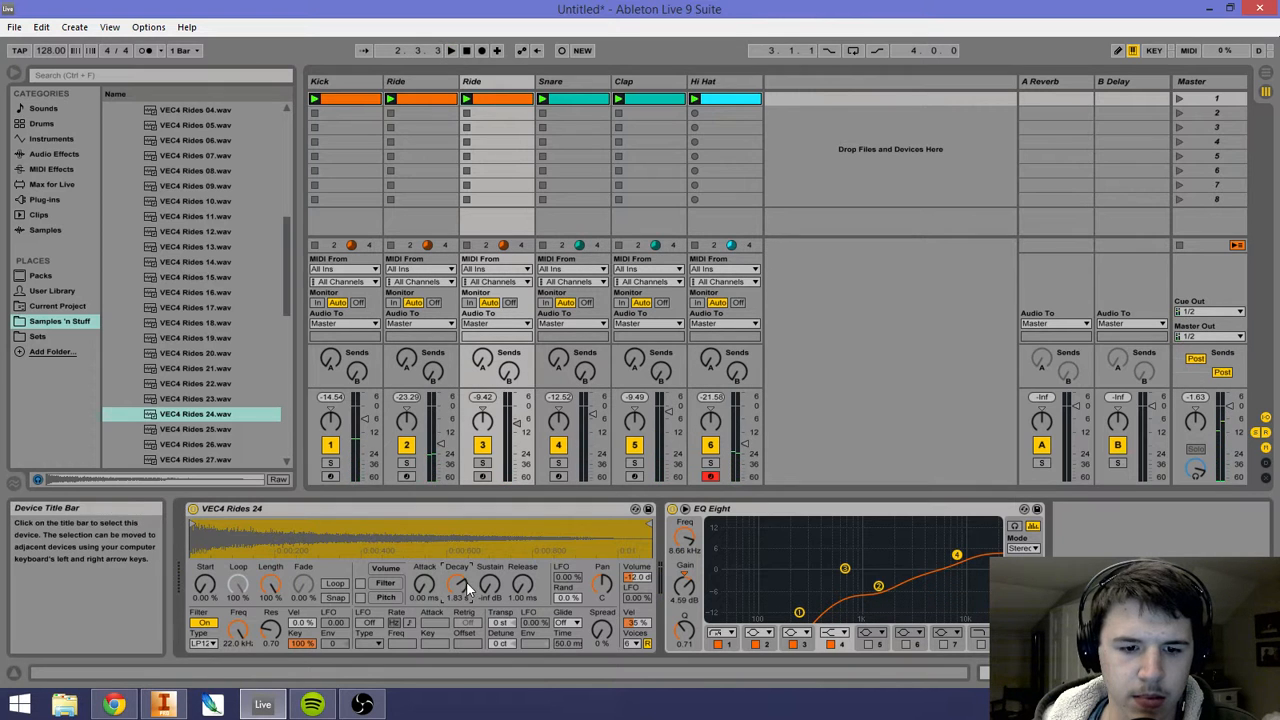
Step: Set the second ride's volume envelope to a 60.0 s decay and a 145 ms release while listening to the beat
left_click_drag(462, 583, 462, 560)
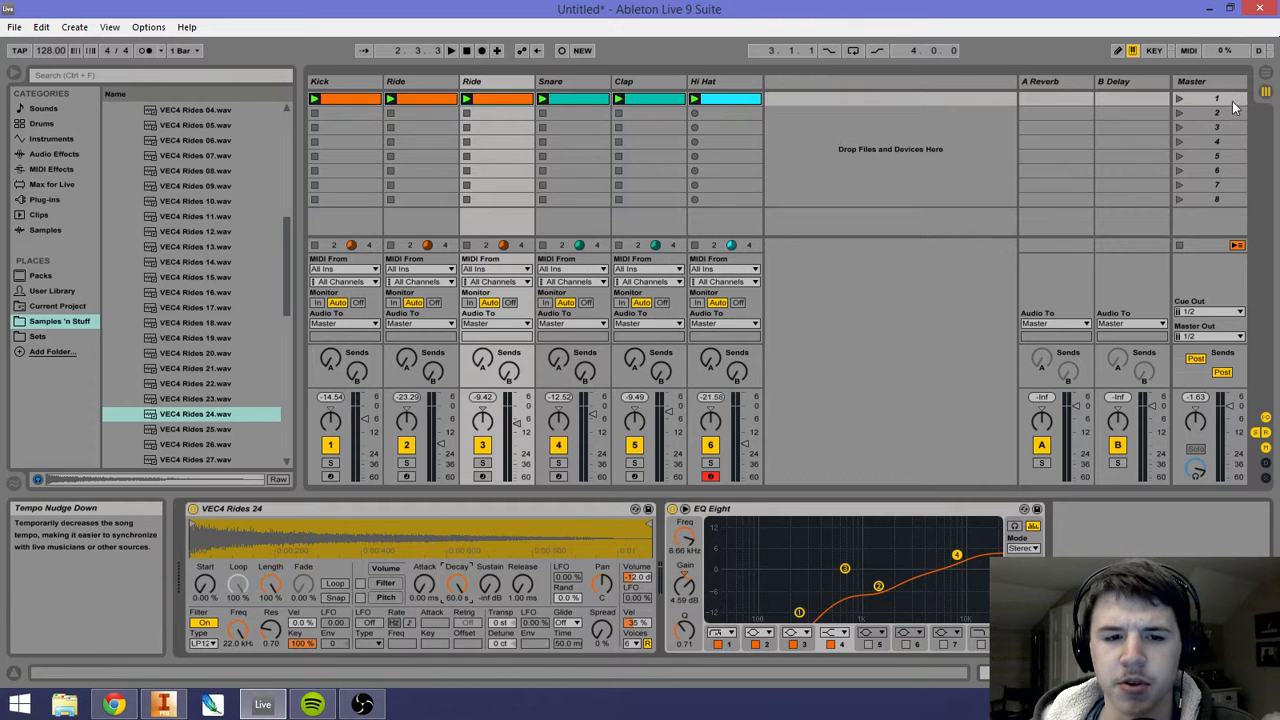
key("space")
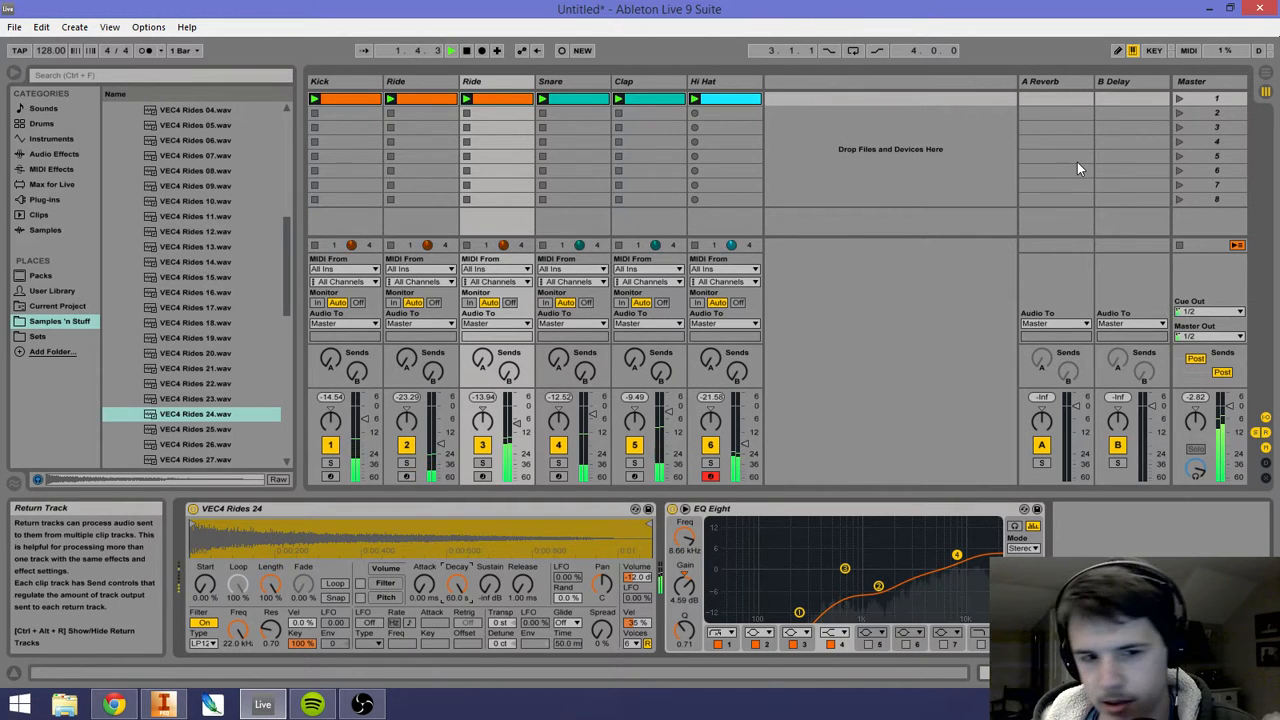
key("space")
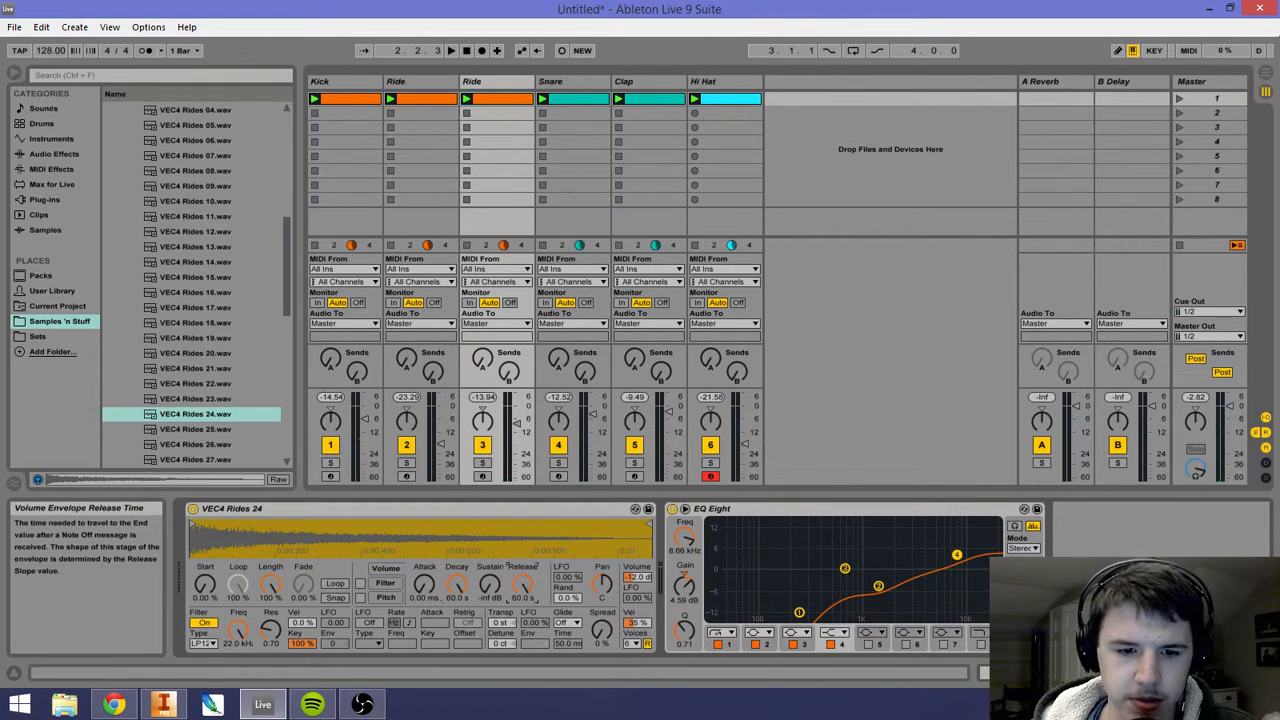
key("space")
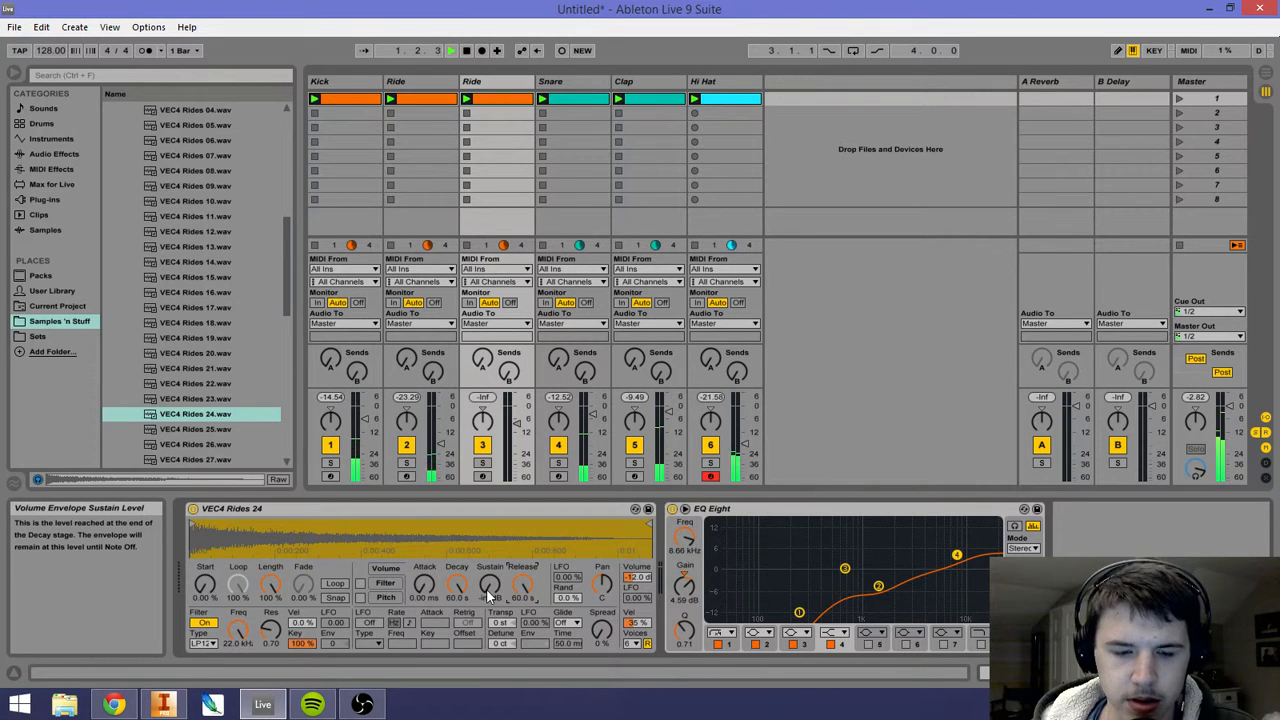
left_click_drag(522, 586, 522, 638)
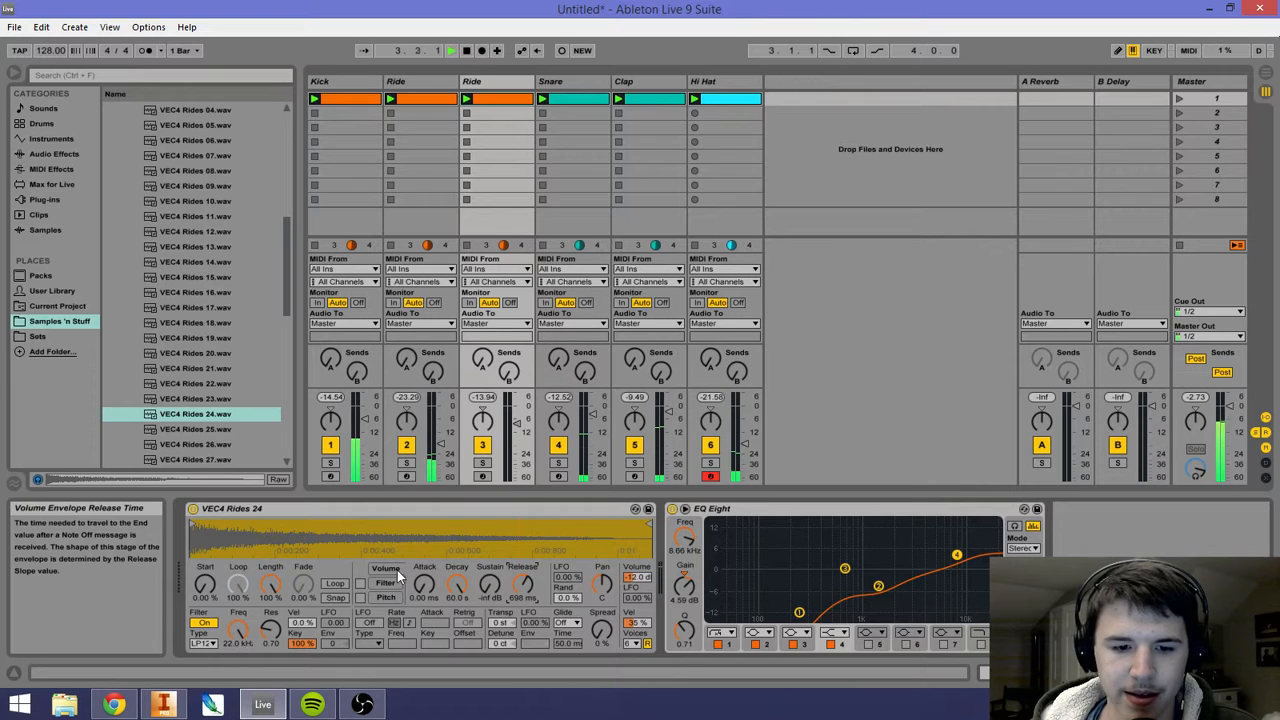
left_click_drag(532, 586, 532, 604)
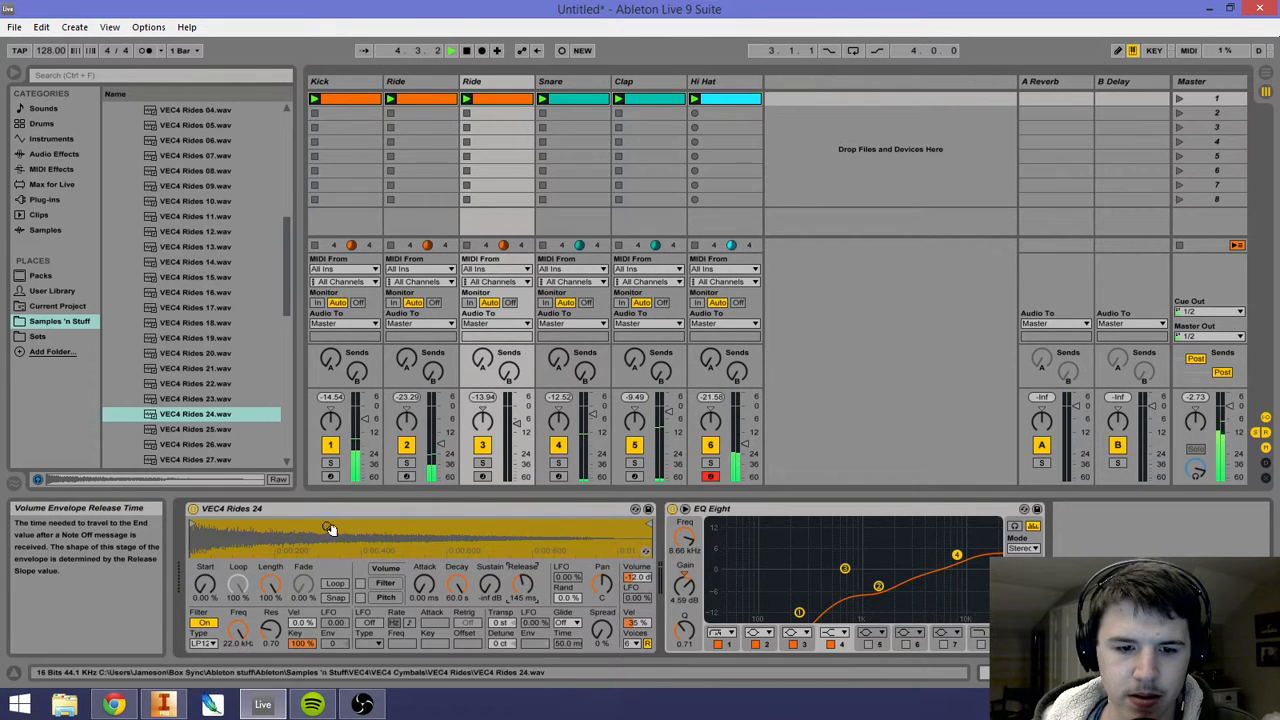
Step: Load VEC4 Rides 27.wav into the second Ride track's Simpler and restart playback
key("space")
left_click_drag(218, 460, 278, 522)
key("space")
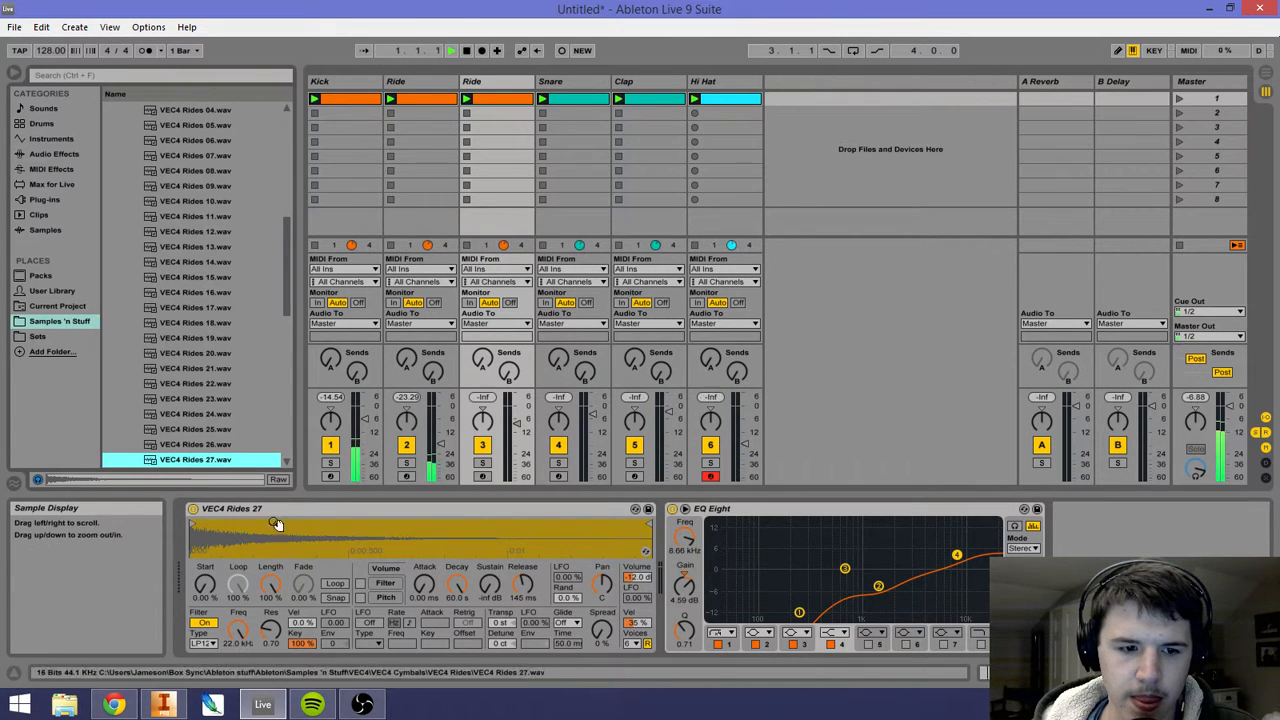
Step: Load VEC4 Rides 28.wav into the second Ride track's Simpler and set its volume envelope to 1.53 s decay and 990 ms release
scroll(186, 424, "down", 1)
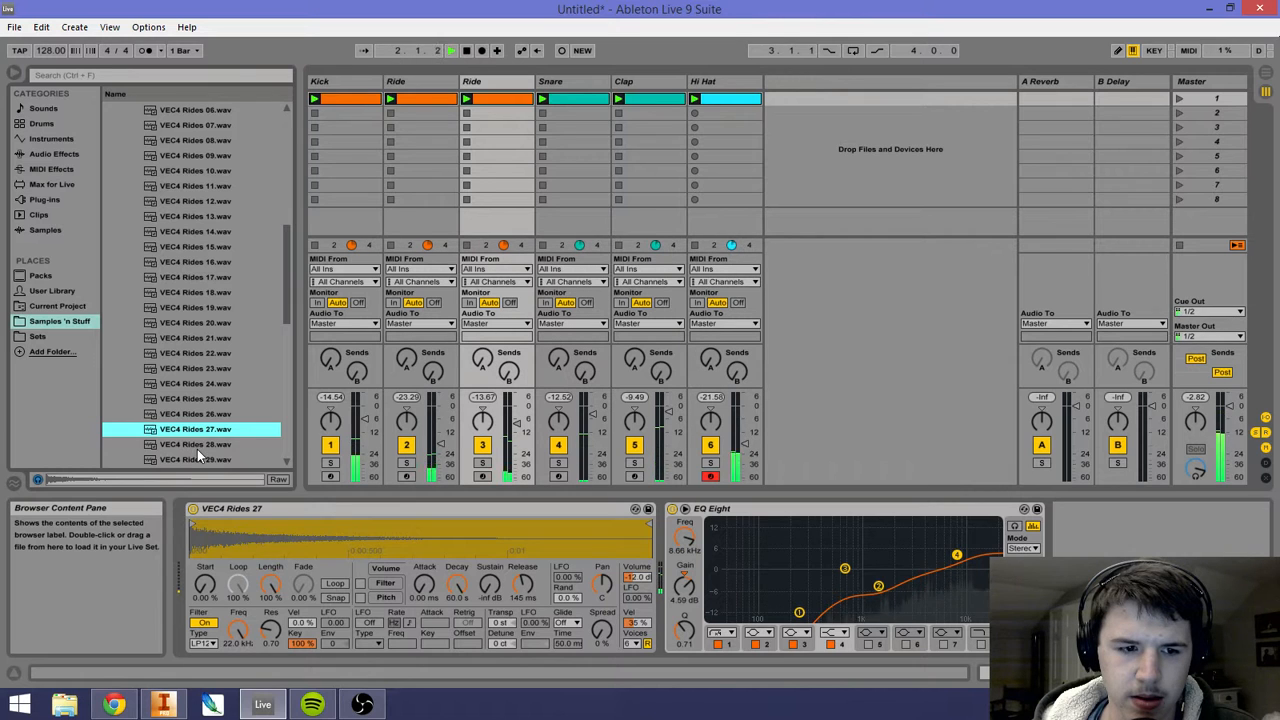
left_click_drag(197, 449, 260, 530)
left_click_drag(523, 586, 465, 568)
left_click(240, 442)
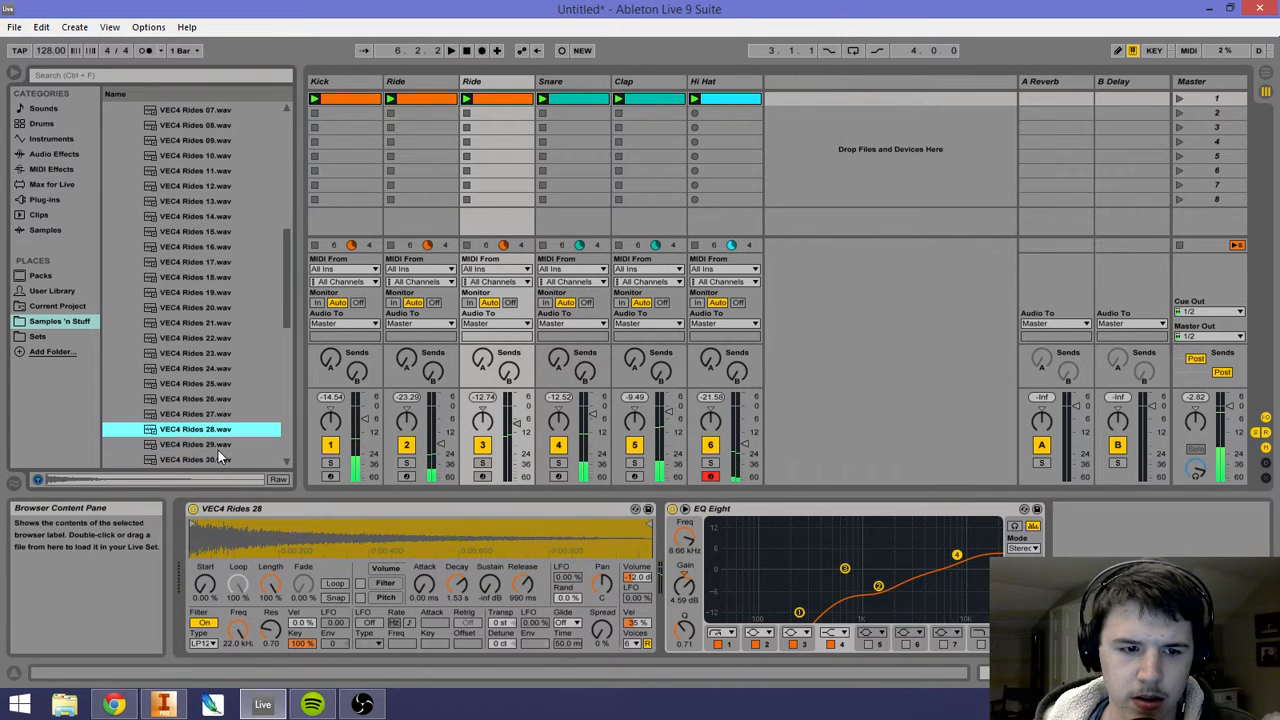
Step: Try VEC4 Rides 30.wav in the second Ride track with the beat playing and the track volume at -4.0 dB
key("Down")
key("Down")
left_click_drag(240, 477, 330, 540)
key("space")
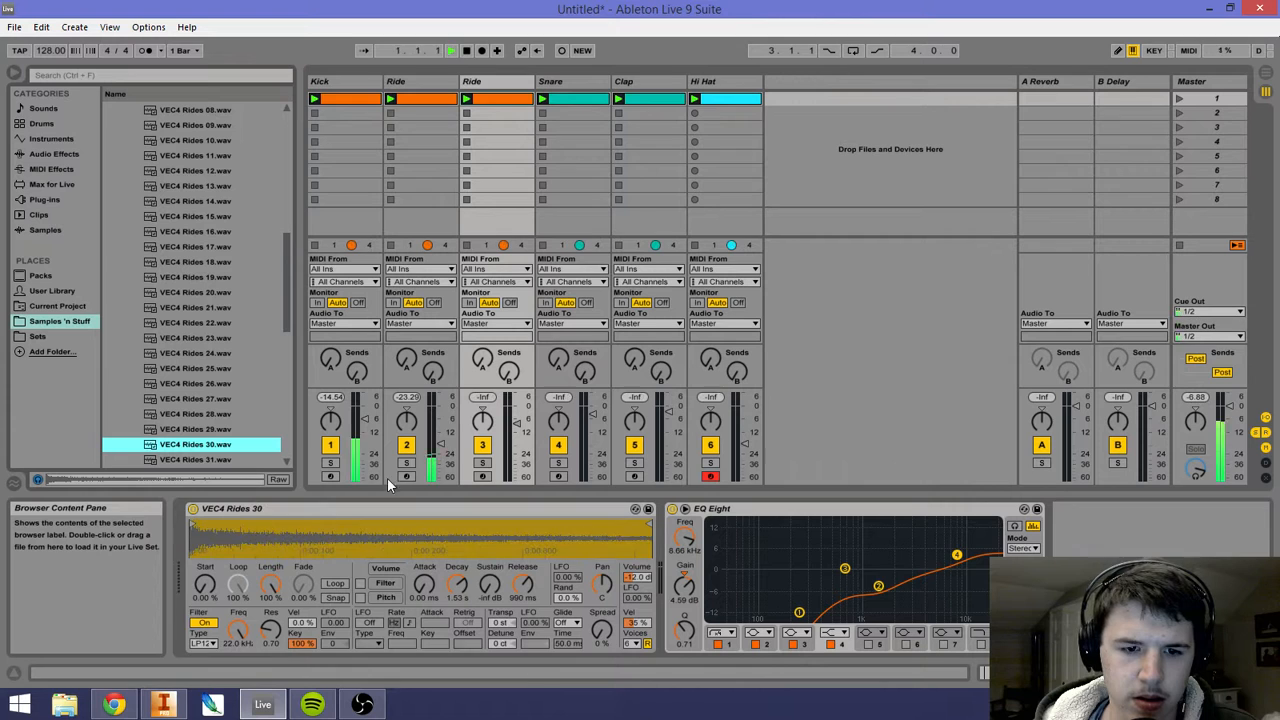
left_click_drag(517, 424, 517, 415)
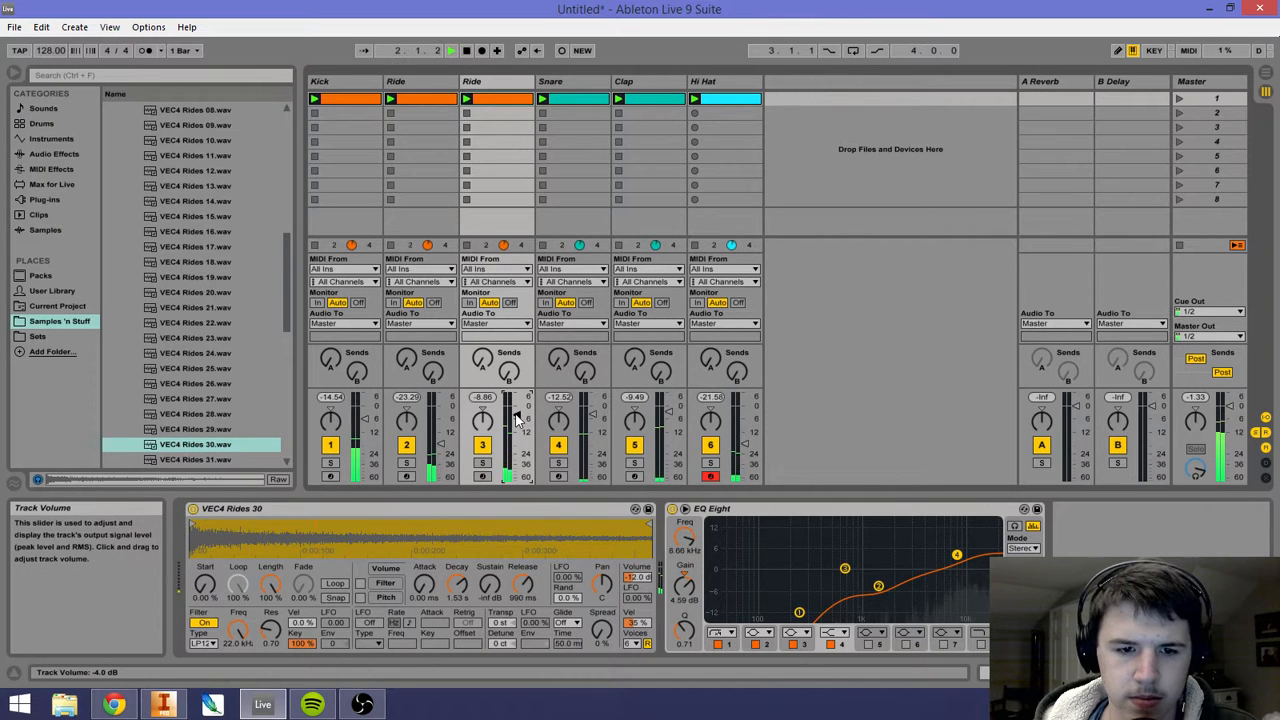
key("space")
Step: Audition further ride samples, load VEC4 Rides 33.wav into the second Ride track and play it with the beat
scroll(221, 447, "down", 1)
left_click(207, 447)
scroll(204, 447, "down", 1)
left_click(204, 447)
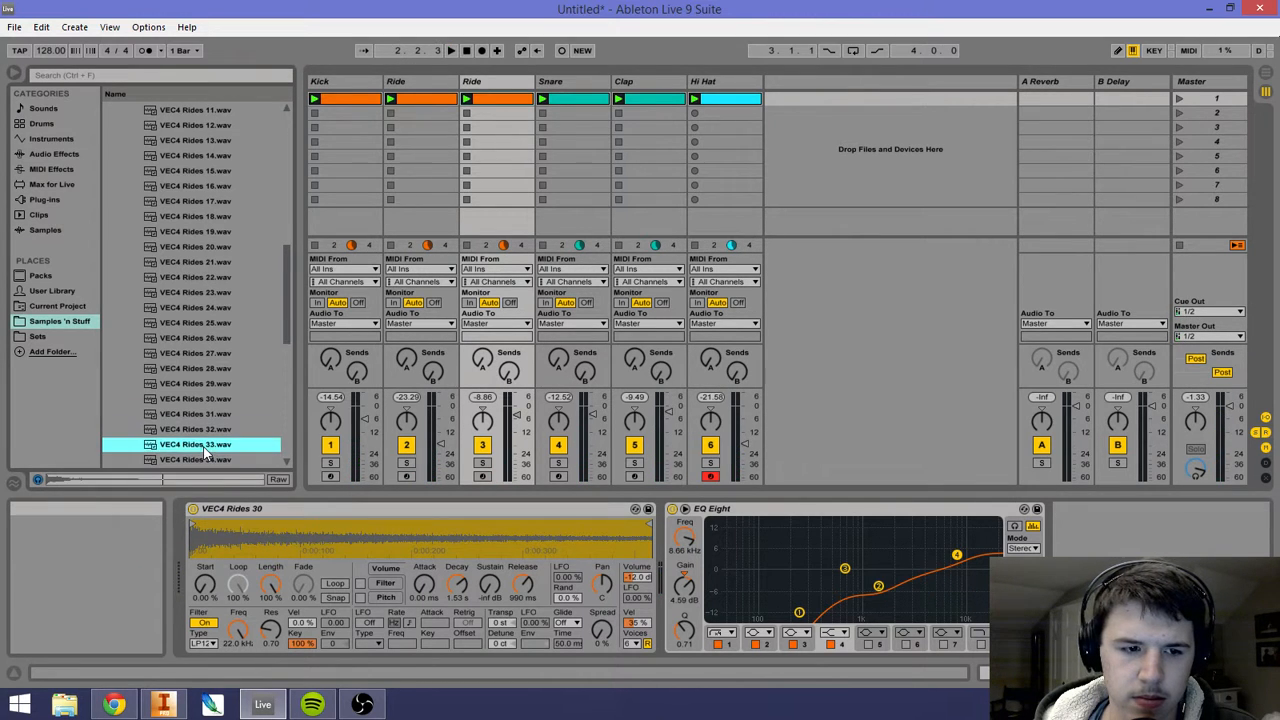
scroll(206, 446, "down", 1)
left_click_drag(210, 434, 268, 530)
key("space")
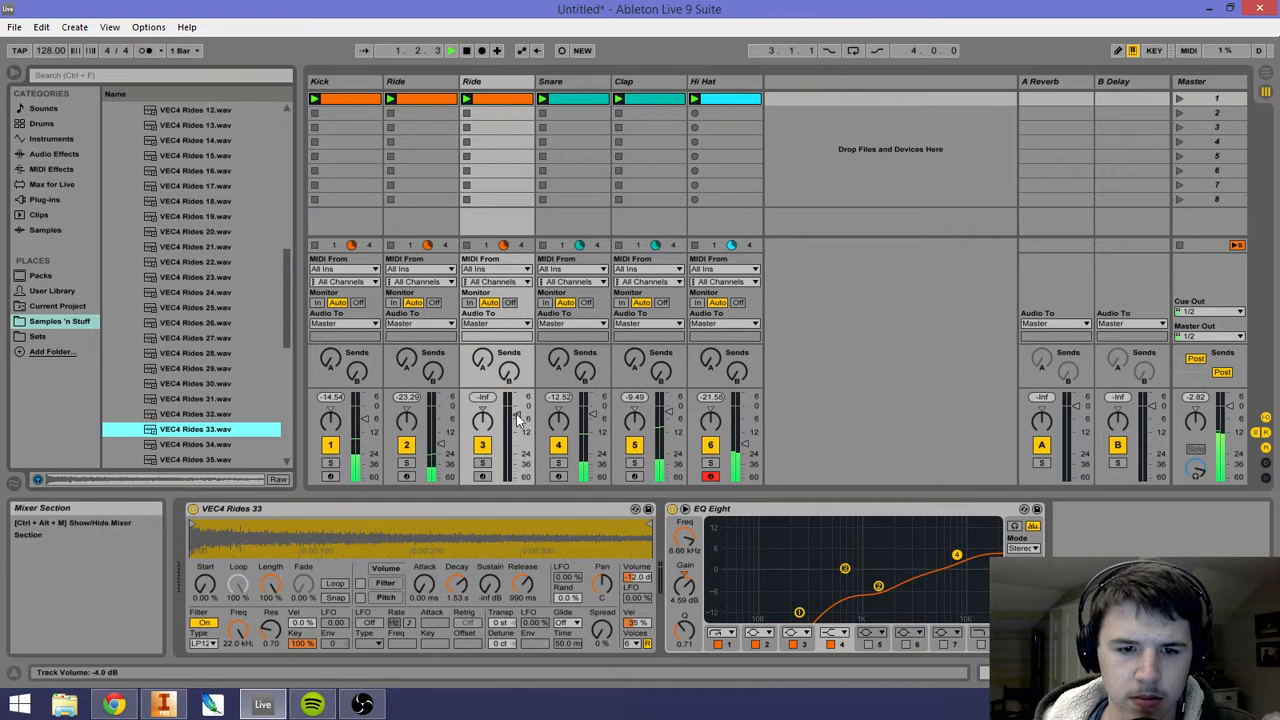
Step: Raise the second Ride track's volume slightly, and set the Snare track's volume to -0.5 dB while soloing it briefly
left_click_drag(517, 415, 517, 412)
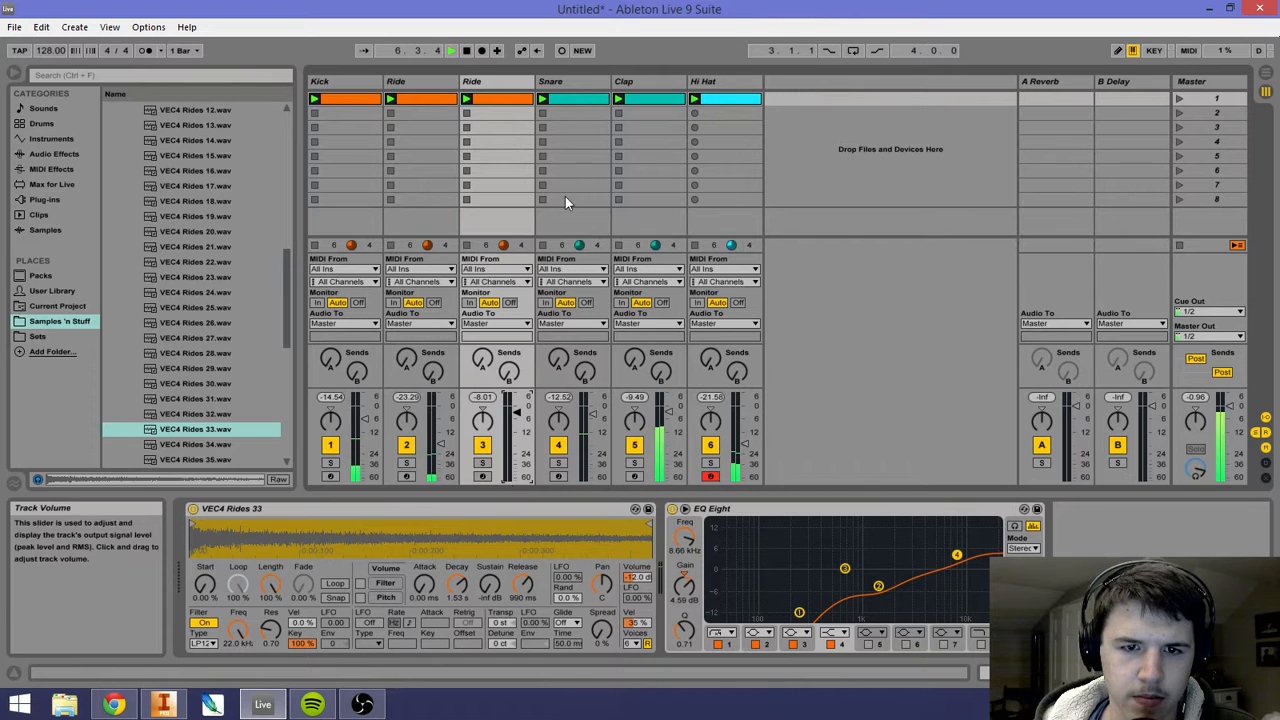
left_click(558, 463)
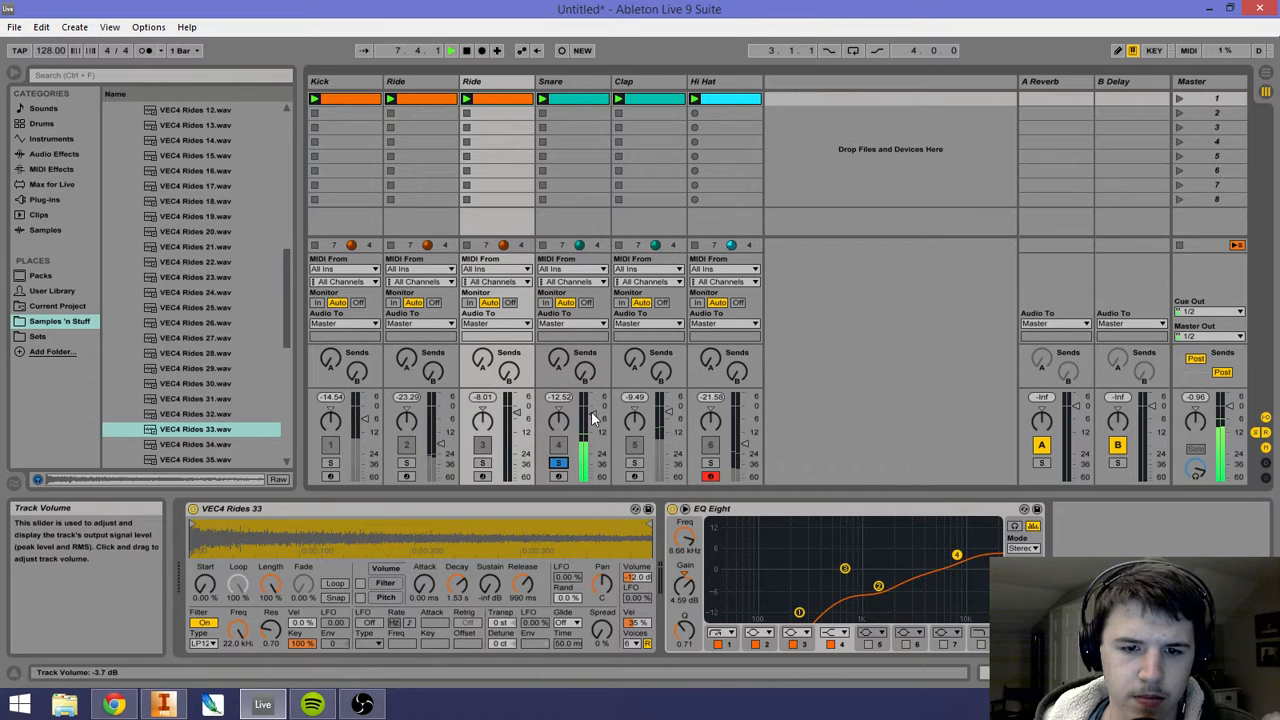
left_click(558, 463)
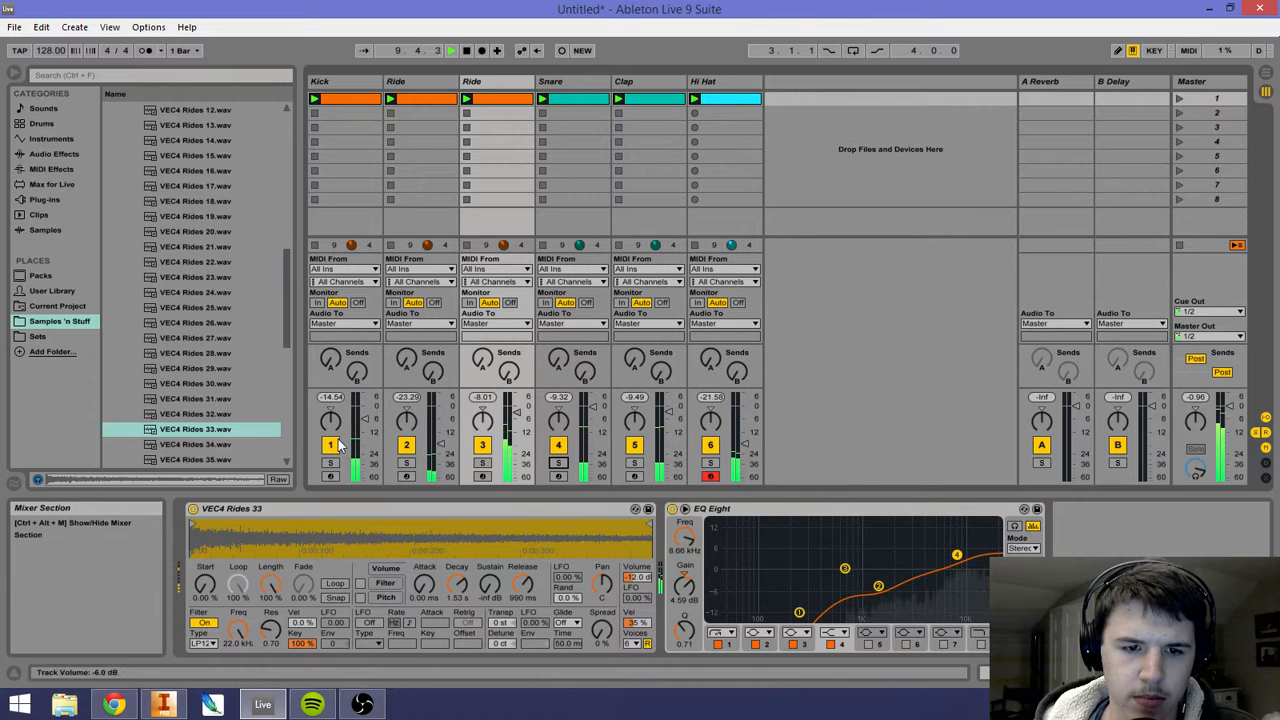
Step: Try VEC4 Rides 34.wav in the second Ride track and listen to it with the beat
left_click(209, 443)
left_click_drag(208, 450, 239, 527)
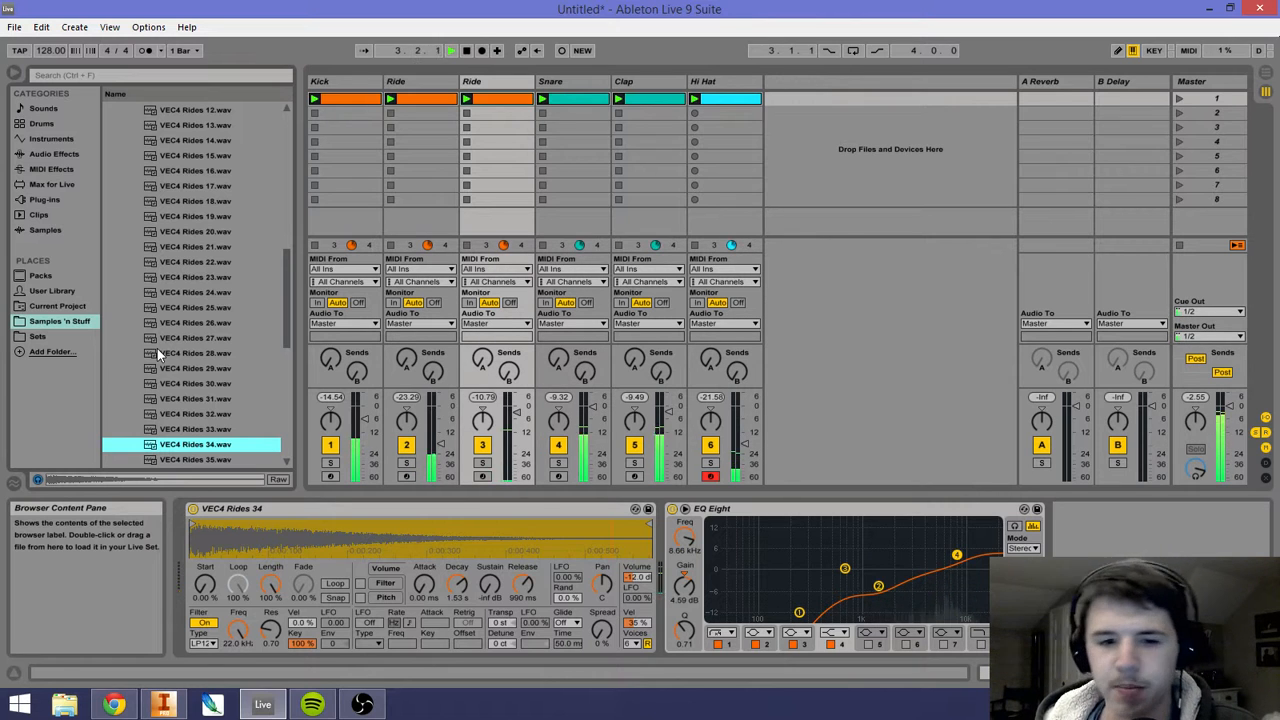
scroll(157, 348, "down", 1)
key("space")
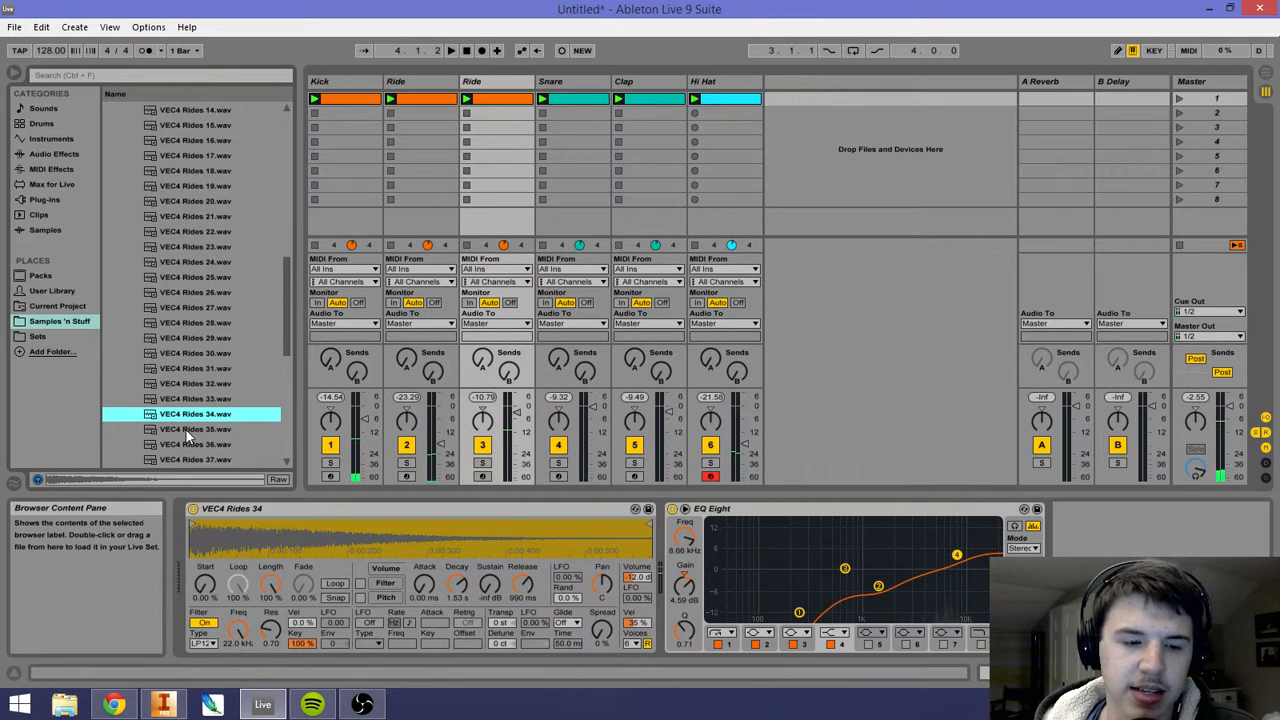
Step: Audition VEC4 Rides 35 to 37, load VEC4 Rides 37.wav into the second Ride track and check it in the beat
left_click(185, 433)
left_click(188, 446)
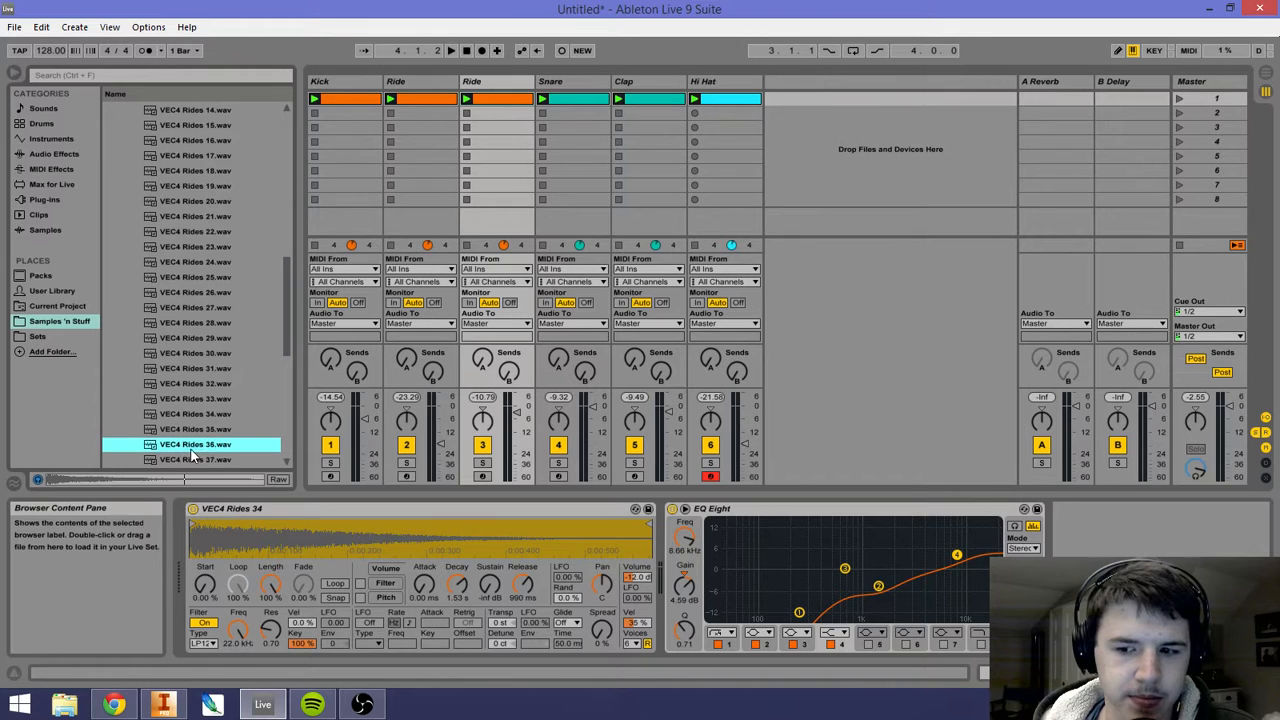
left_click(193, 461)
left_click_drag(204, 450, 251, 531)
key("space")
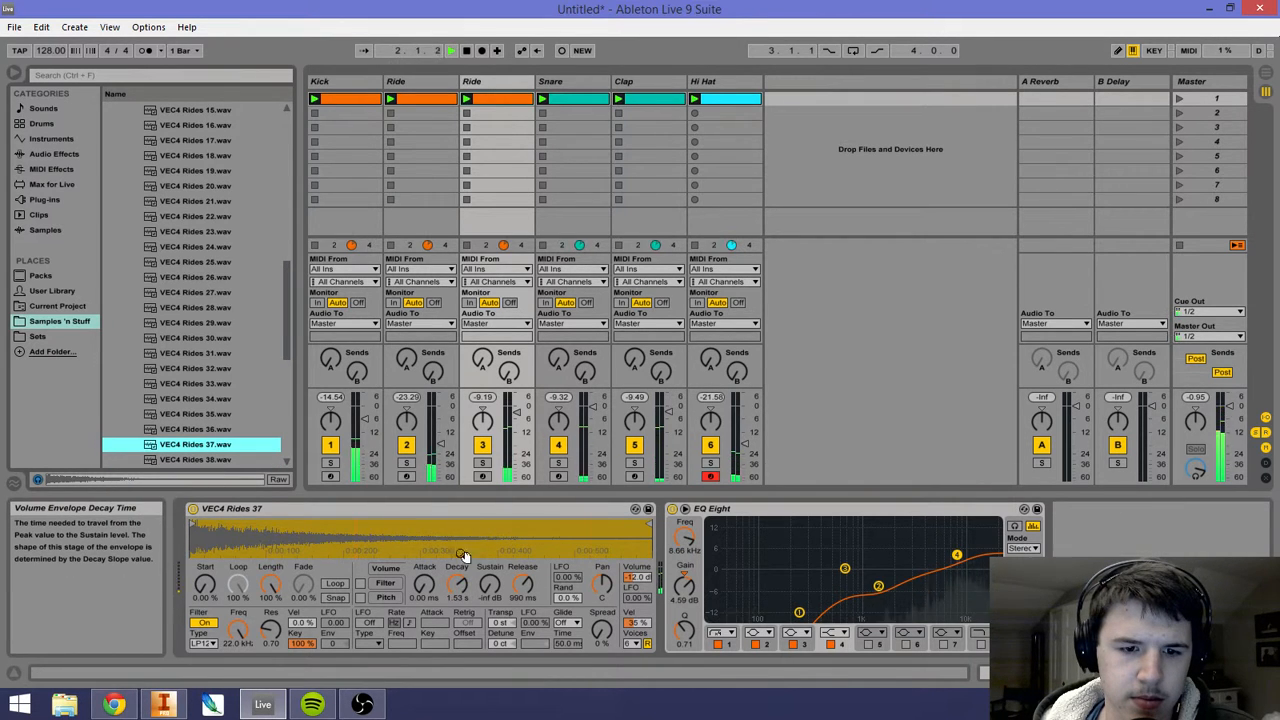
key("space")
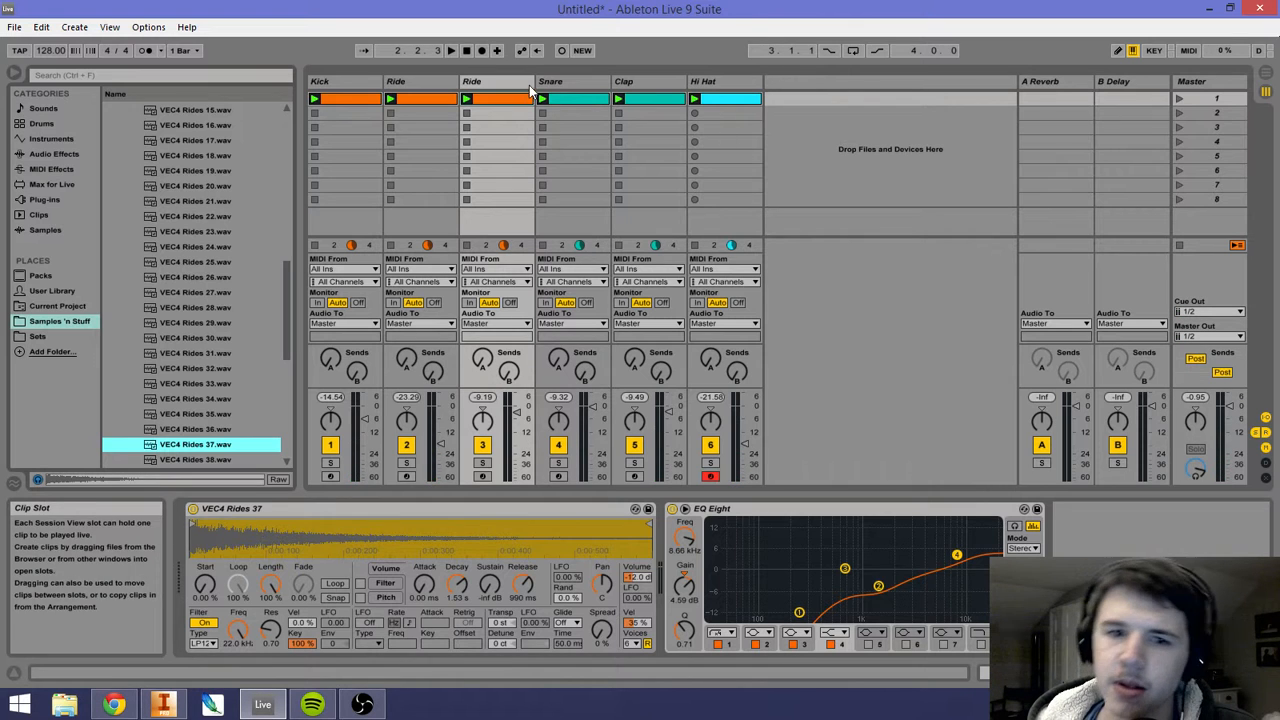
Step: Select the Snare track, collapse the VEC4 folders and open the SNARES folder of the FLREMAKER PACK in the sample library
left_click(560, 82)
scroll(235, 281, "up", 4)
scroll(235, 281, "up", 5)
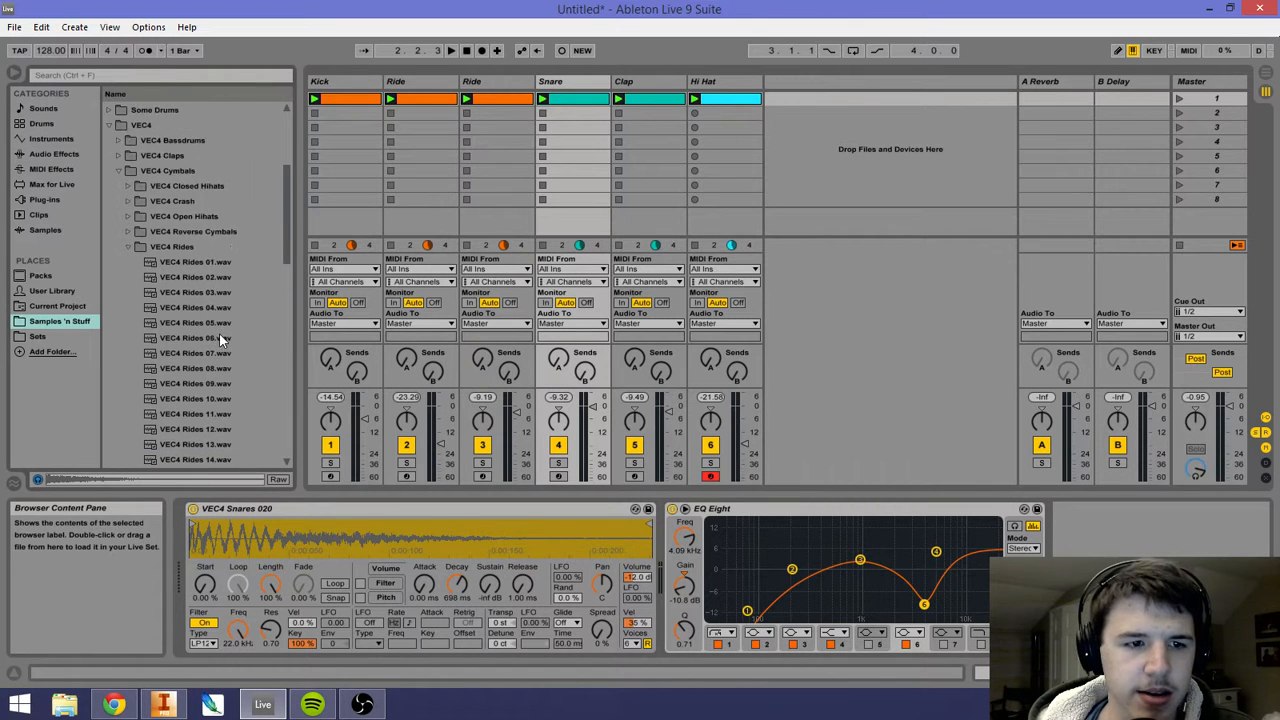
left_click(128, 277)
left_click(110, 160)
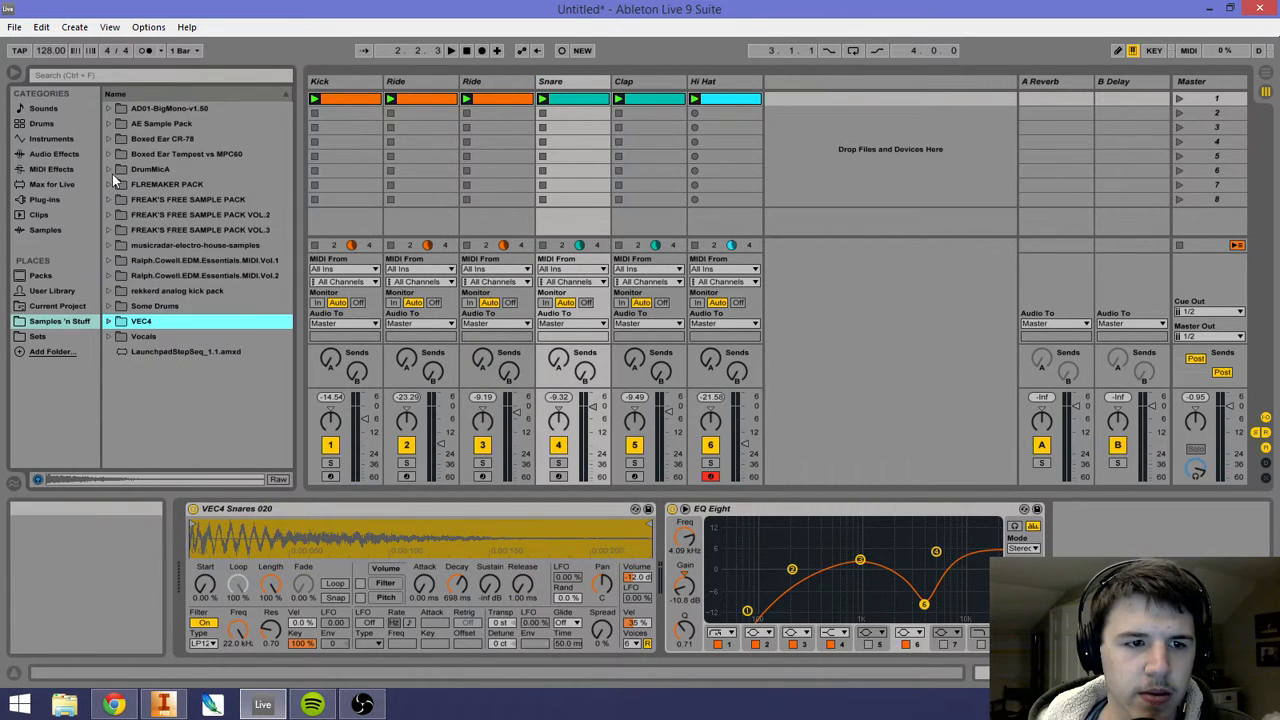
left_click(111, 182)
left_click(130, 259)
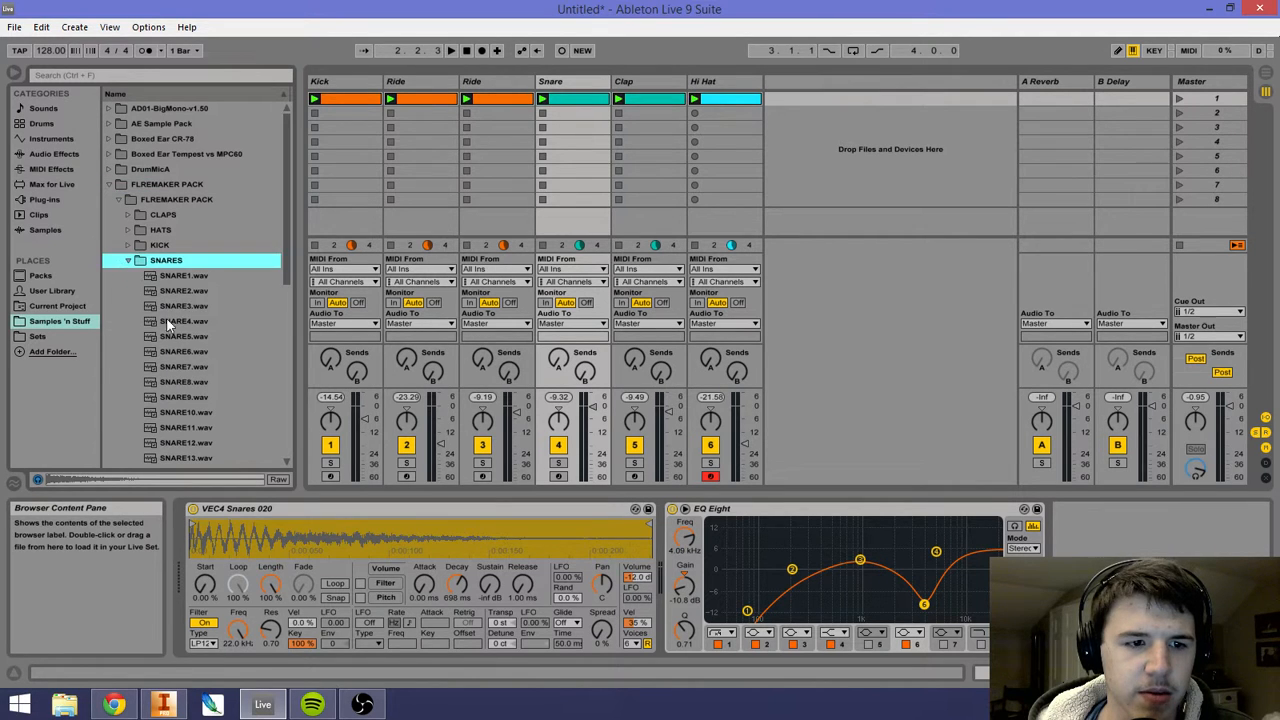
Step: Audition snare samples, load SNARE7.wav into the Snare track and solo the Snare and Clap tracks together during playback
left_click(185, 321)
left_click(194, 336)
left_click(192, 364)
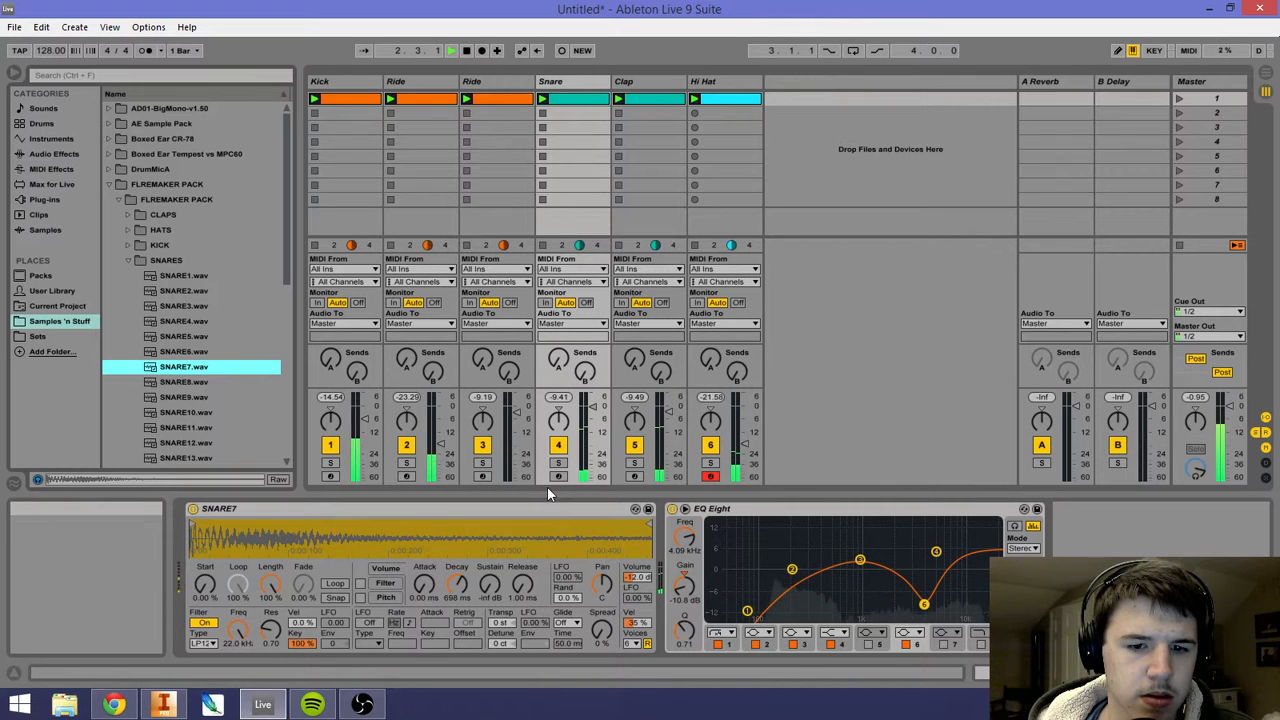
left_click(559, 463)
left_click(634, 463, "ctrl")
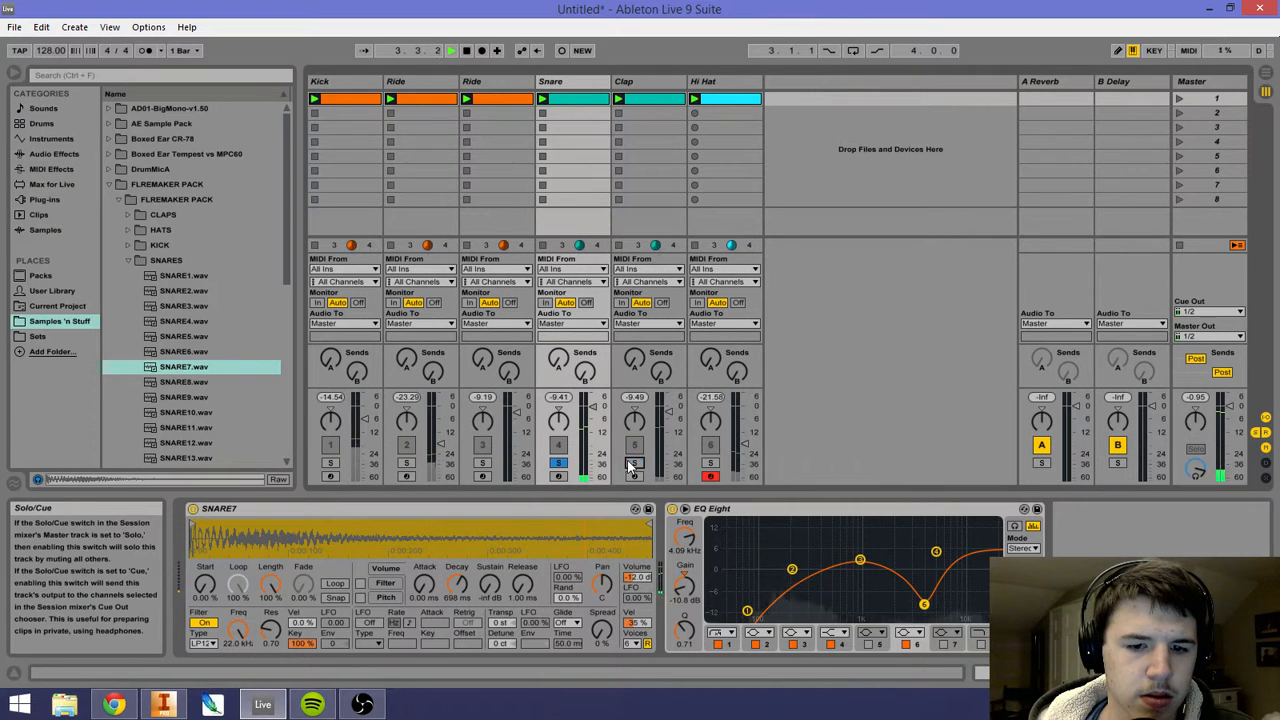
Step: Try SNARE11 to SNARE14 against the soloed clap, return to SNARE13.wav and restore playback of all tracks
left_click_drag(196, 428, 244, 518)
left_click_drag(200, 444, 230, 523)
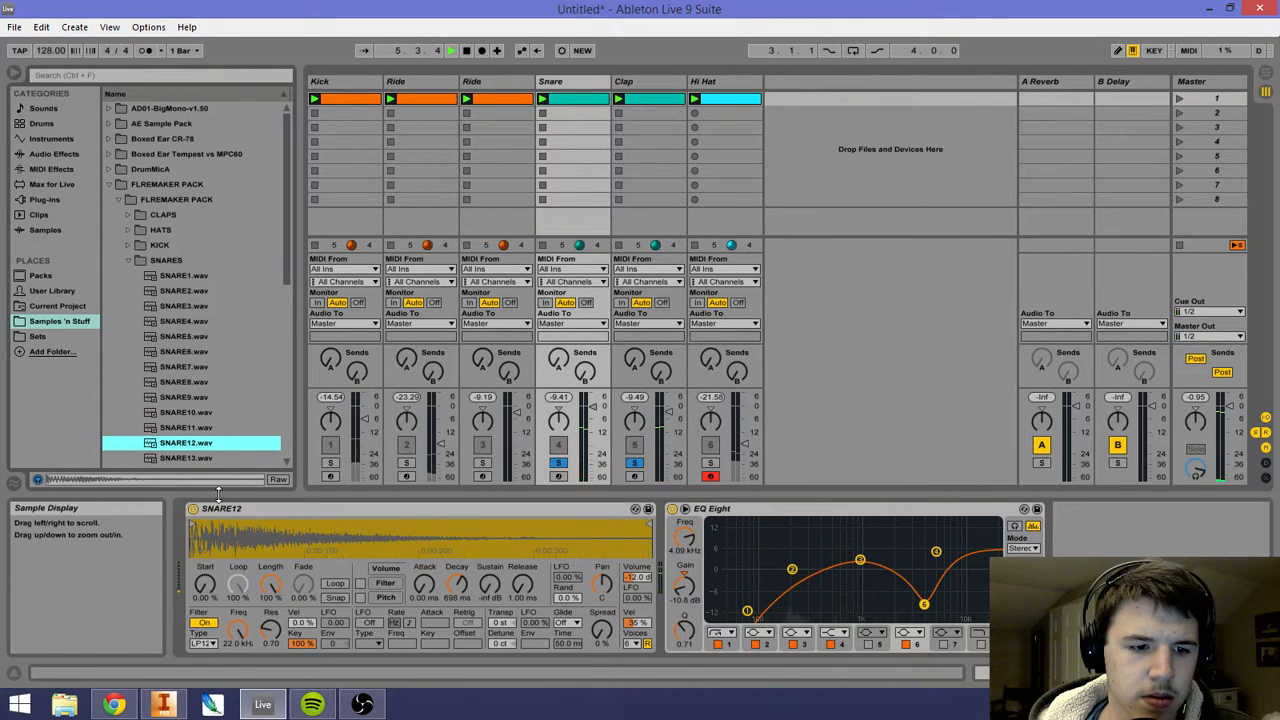
left_click_drag(205, 459, 222, 525)
scroll(190, 453, "down", 1)
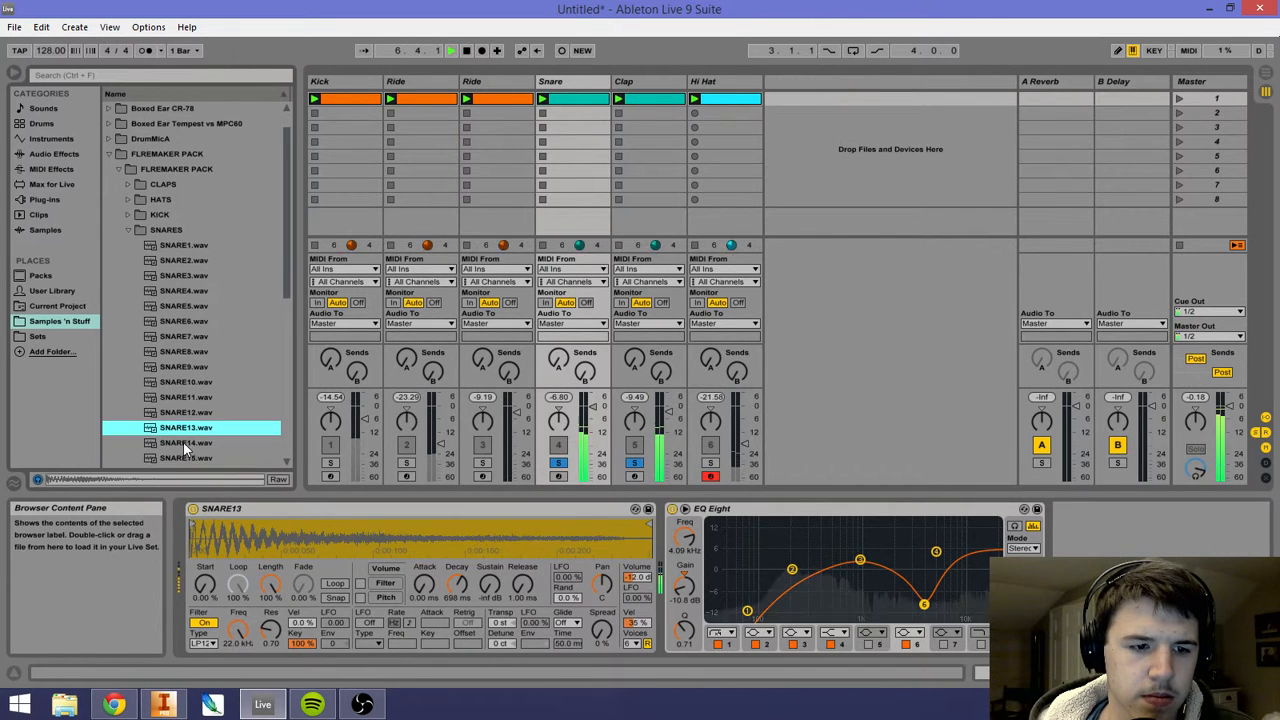
left_click_drag(184, 442, 228, 515)
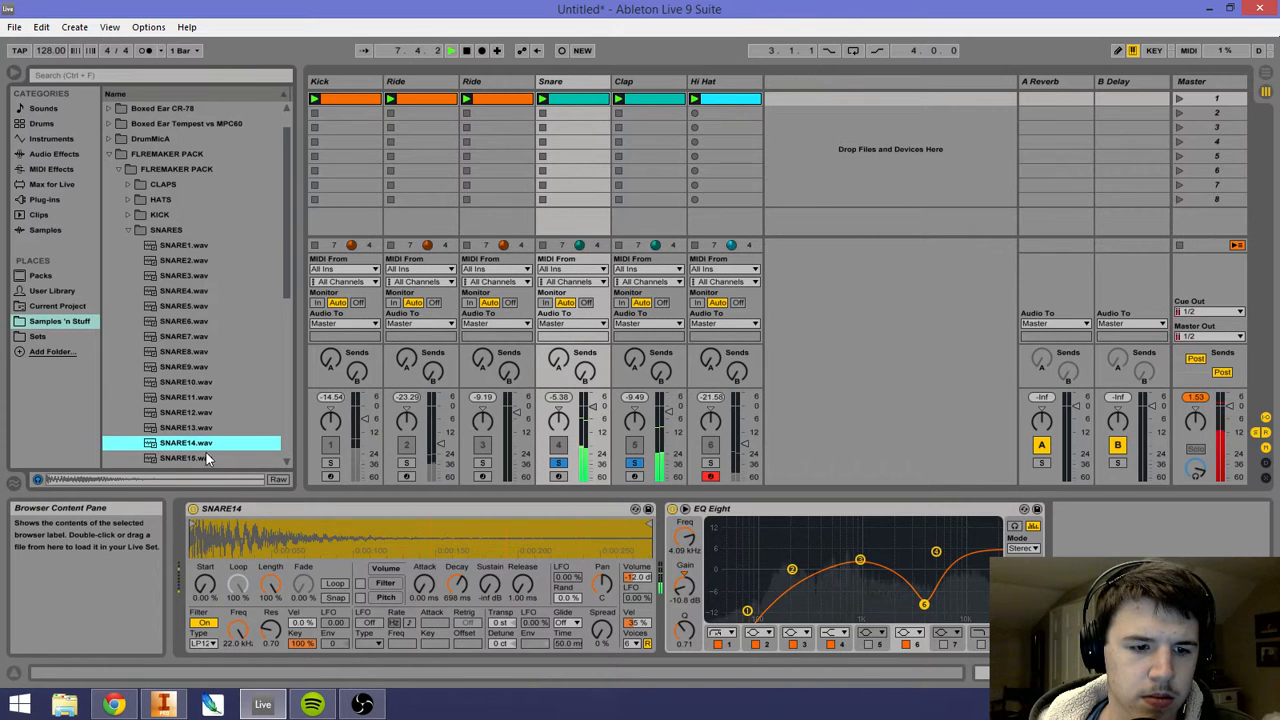
left_click_drag(186, 427, 228, 520)
left_click(558, 464)
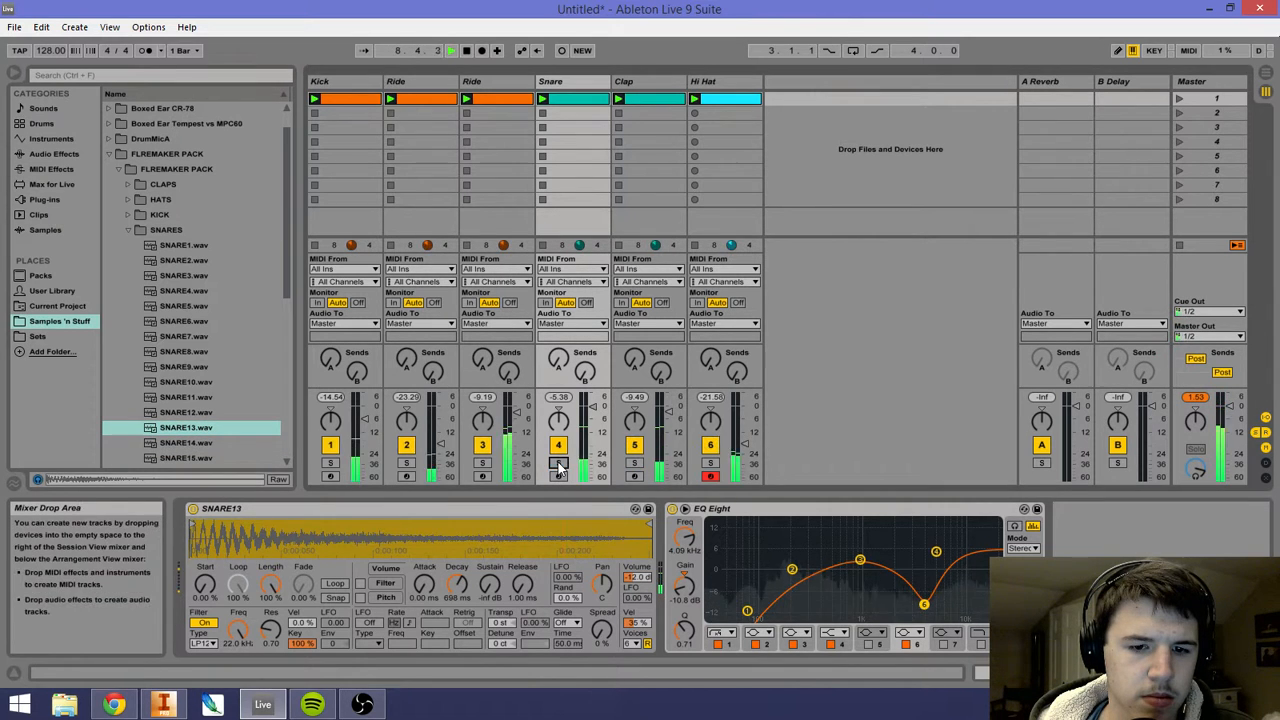
Step: Try SNARE8.wav in the full beat and replace it with SNARE16.wav on the Snare track
left_click_drag(194, 352, 257, 515)
scroll(189, 451, "down", 1)
left_click_drag(187, 447, 229, 524)
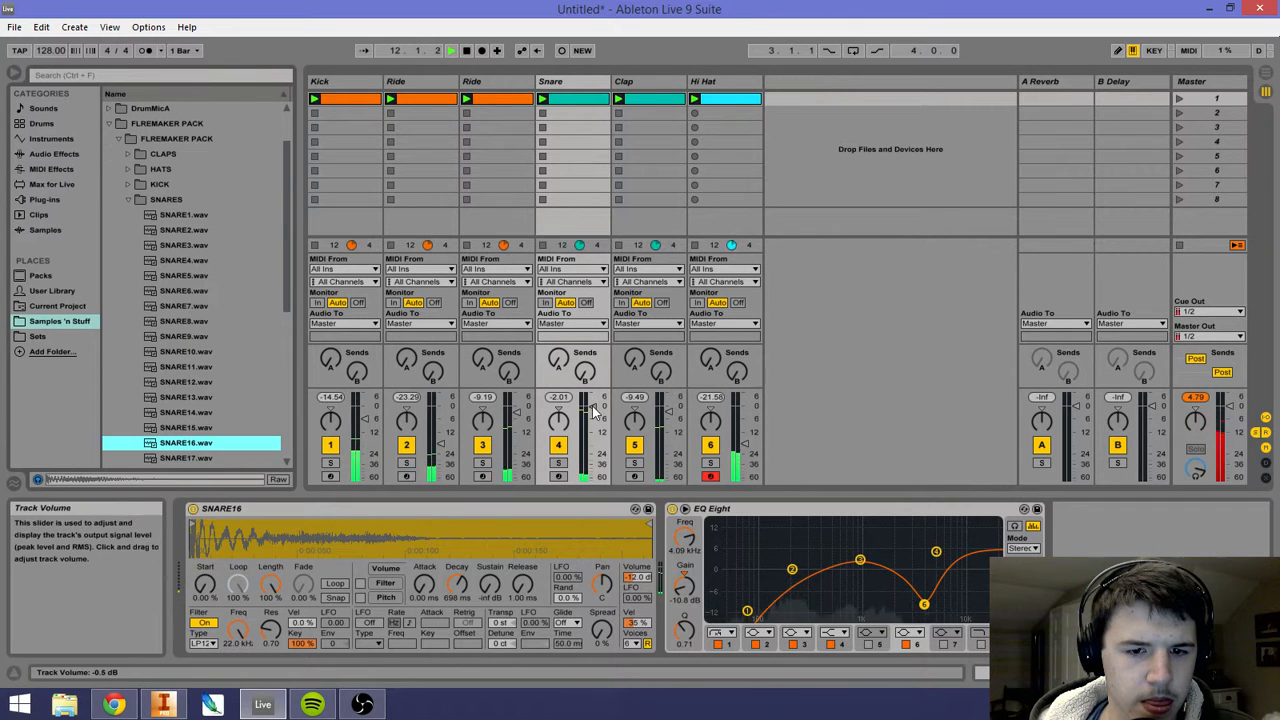
Step: Lower the Snare track's volume to -7.7 dB and reduce the Clap track's volume
left_click_drag(593, 407, 593, 423)
left_click_drag(670, 416, 670, 424)
left_click_drag(593, 420, 593, 423)
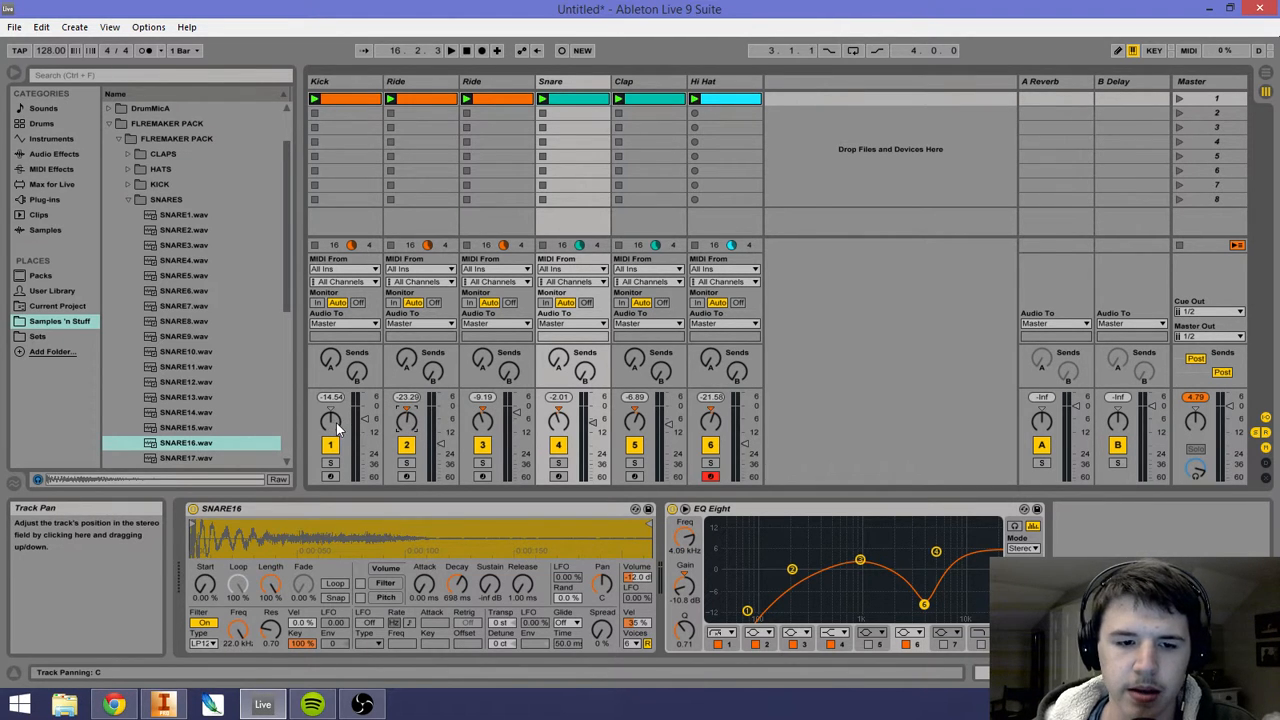
Step: Pan the Snare track to 13L and rebalance it at -9.0 dB against a louder Clap, resetting the master peak level
key("space")
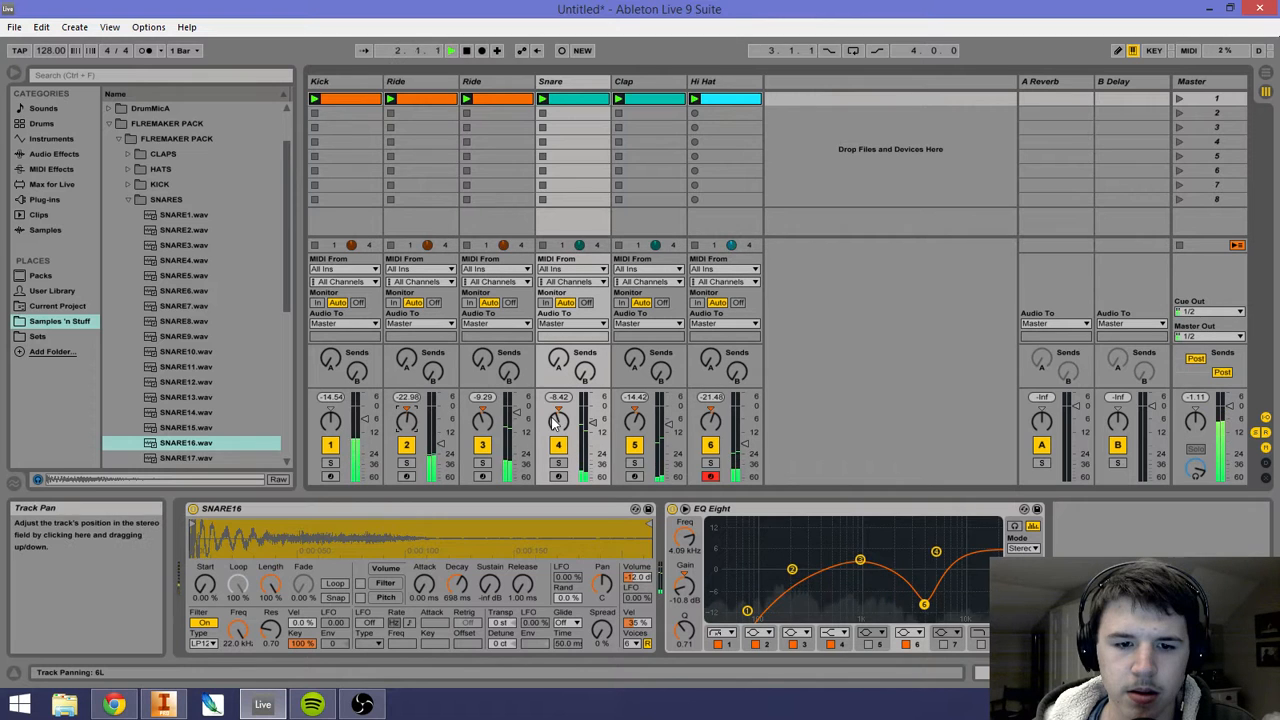
left_click_drag(557, 422, 557, 432)
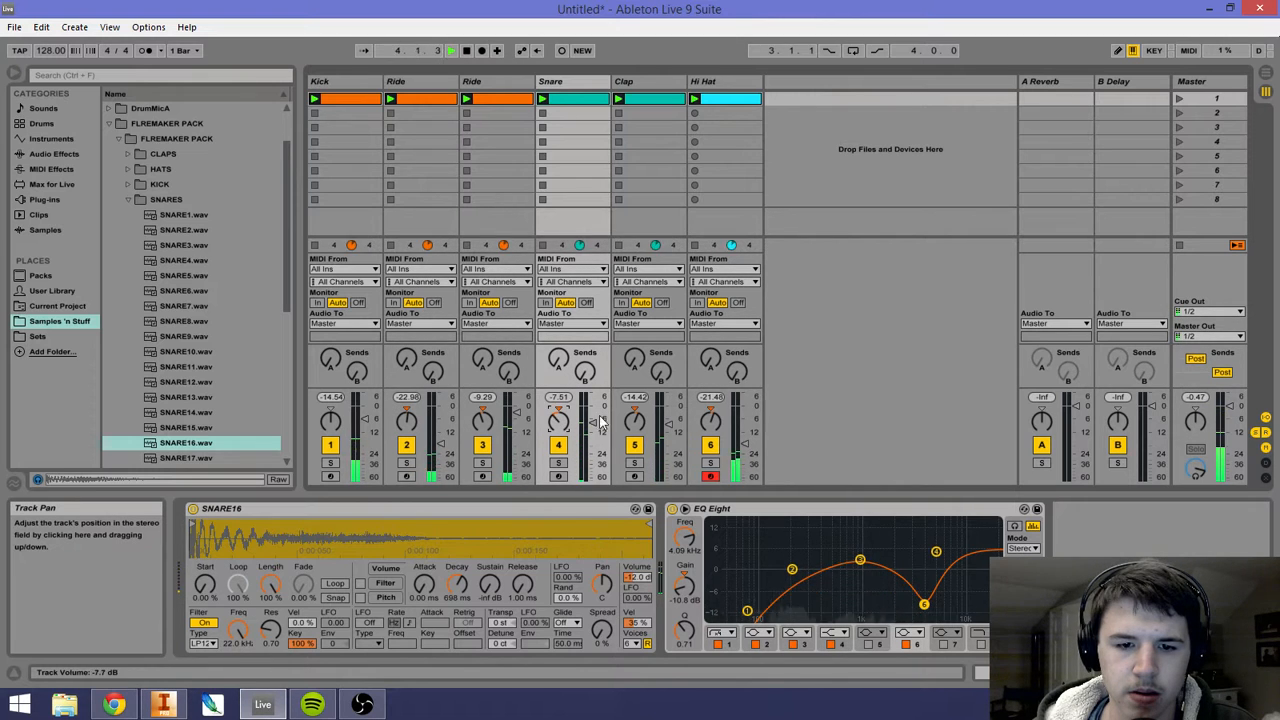
left_click_drag(668, 423, 668, 415)
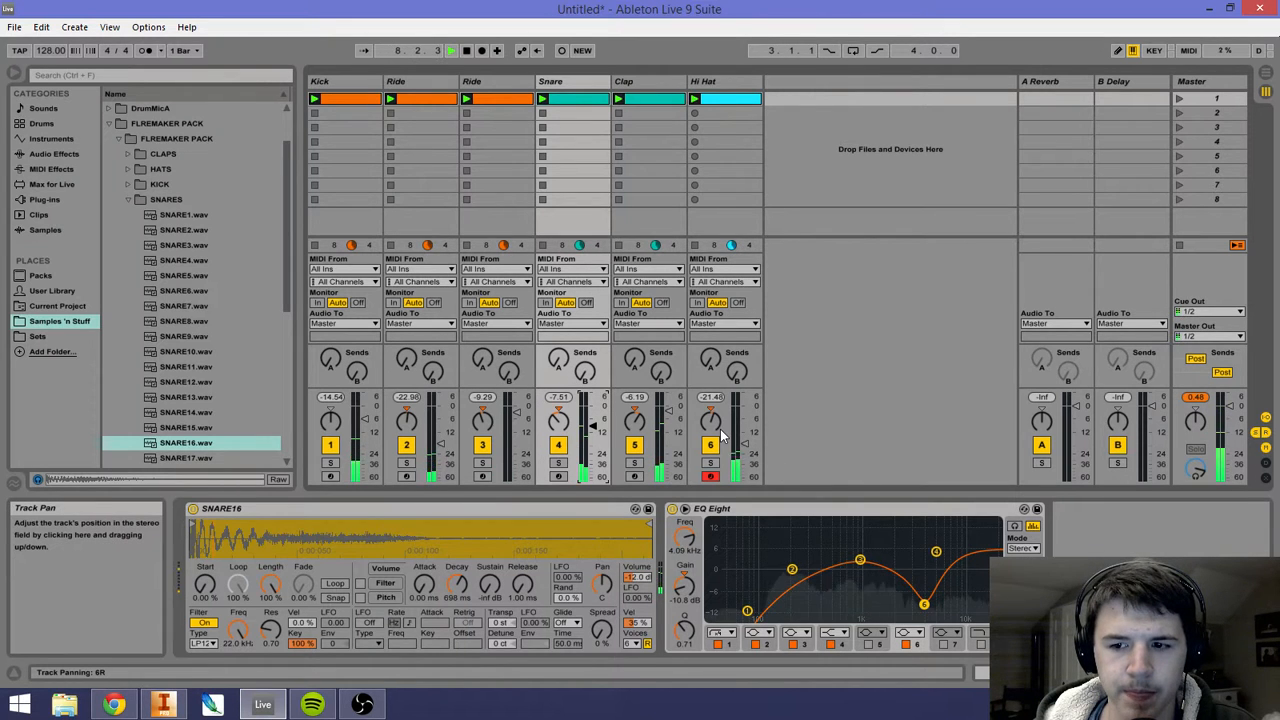
key("space")
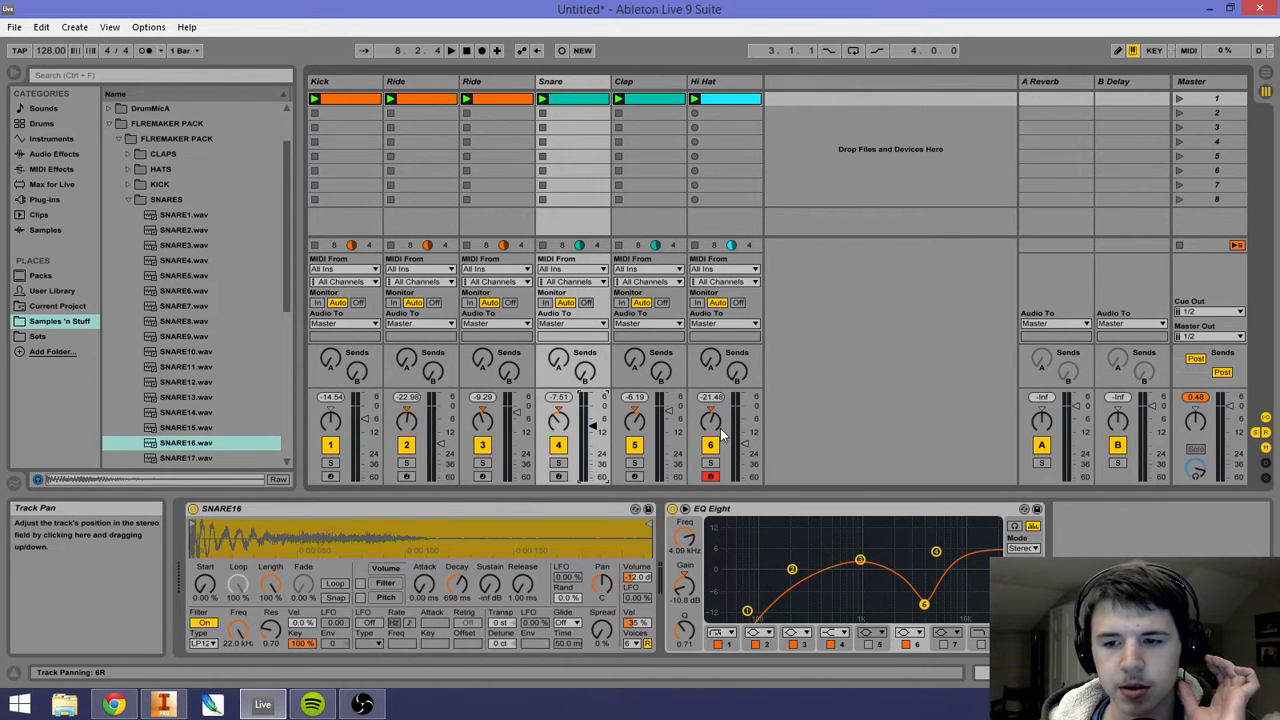
left_click(1195, 397)
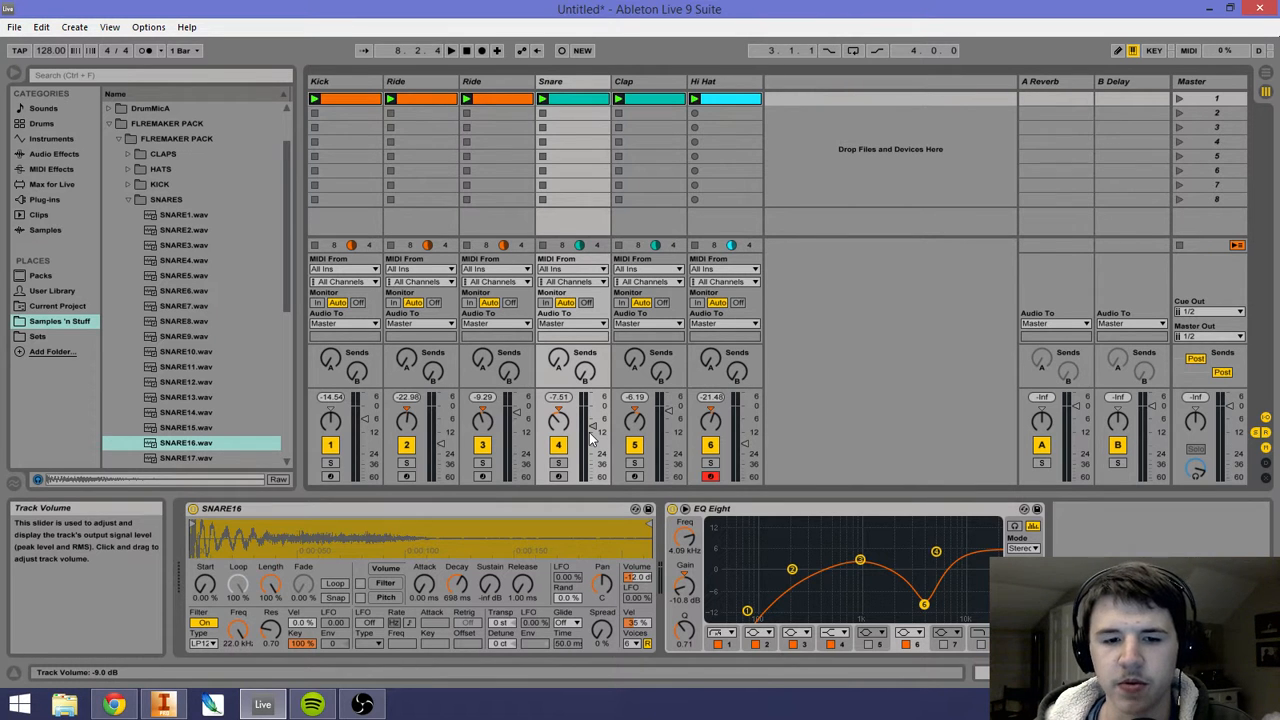
Step: Play the beat with the Clap track panned to 11R and raise the Snare track's volume to -2.0 dB
key("space")
left_click(636, 424)
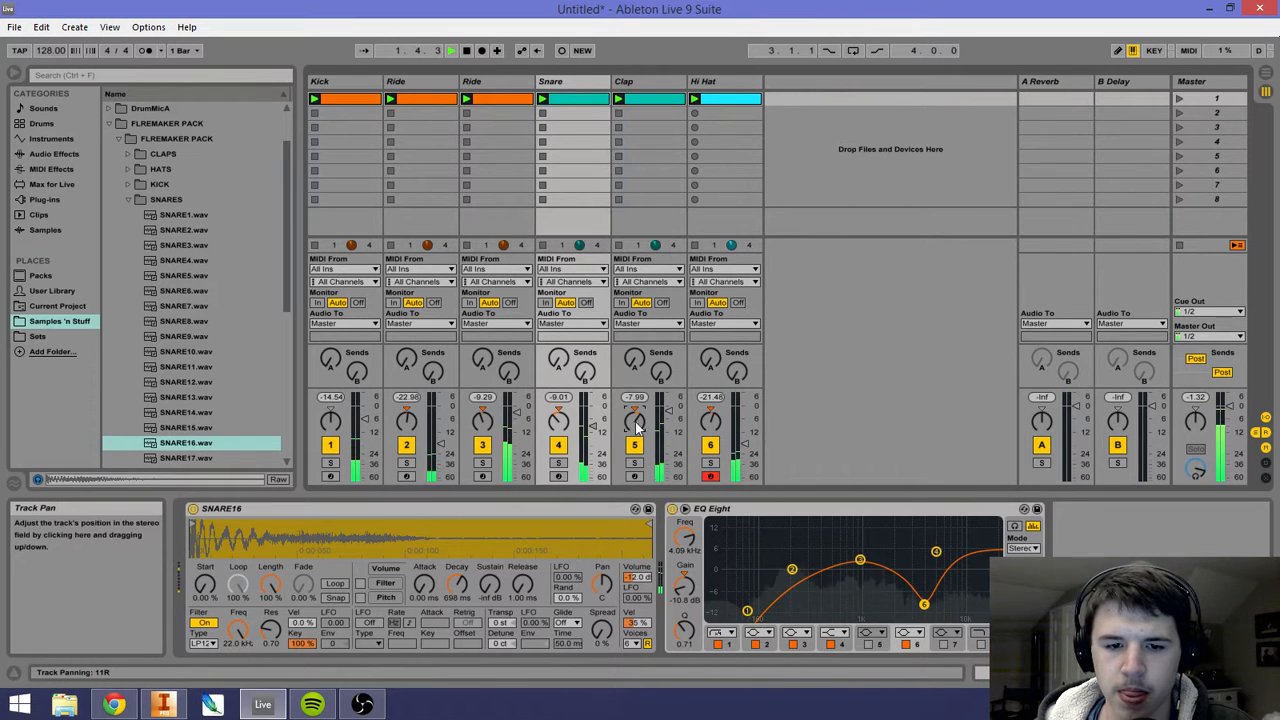
left_click_drag(593, 427, 593, 410)
key("space")
Step: Solo the Snare and Clap tracks separately and together to compare their panning, and lower the Snare volume to -6.0 dB
left_click(559, 463)
key("space")
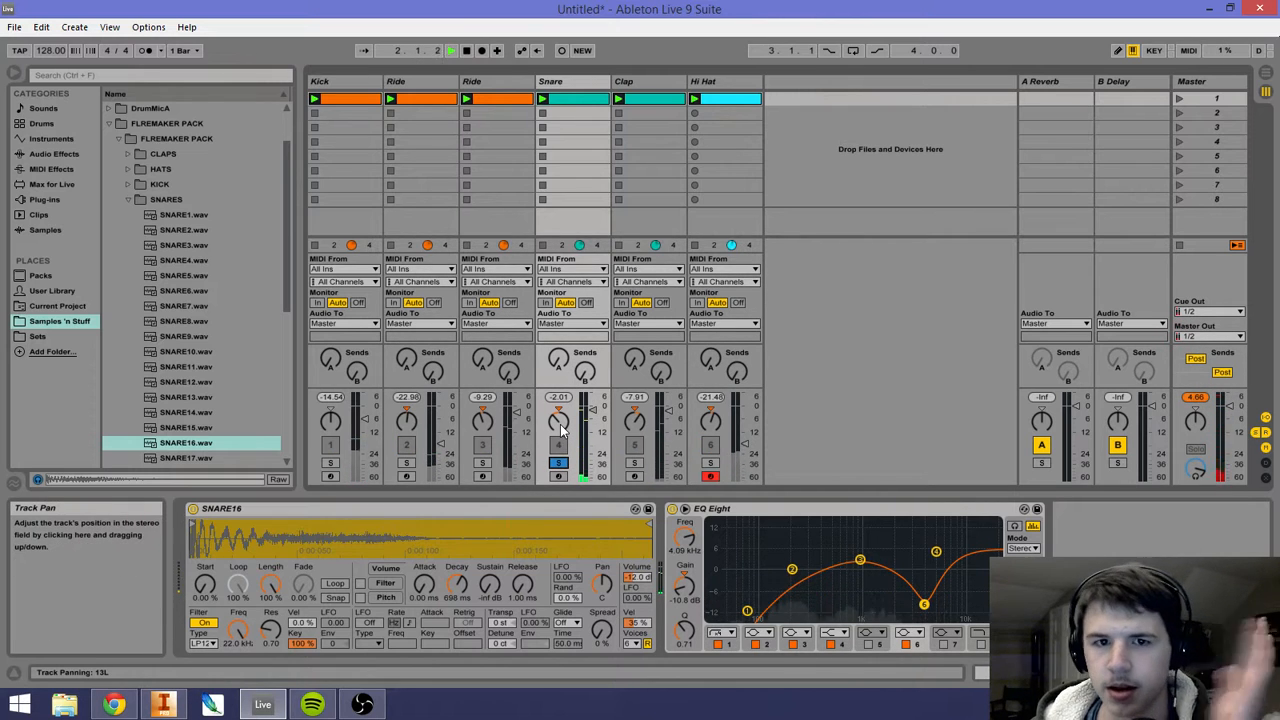
left_click(636, 462)
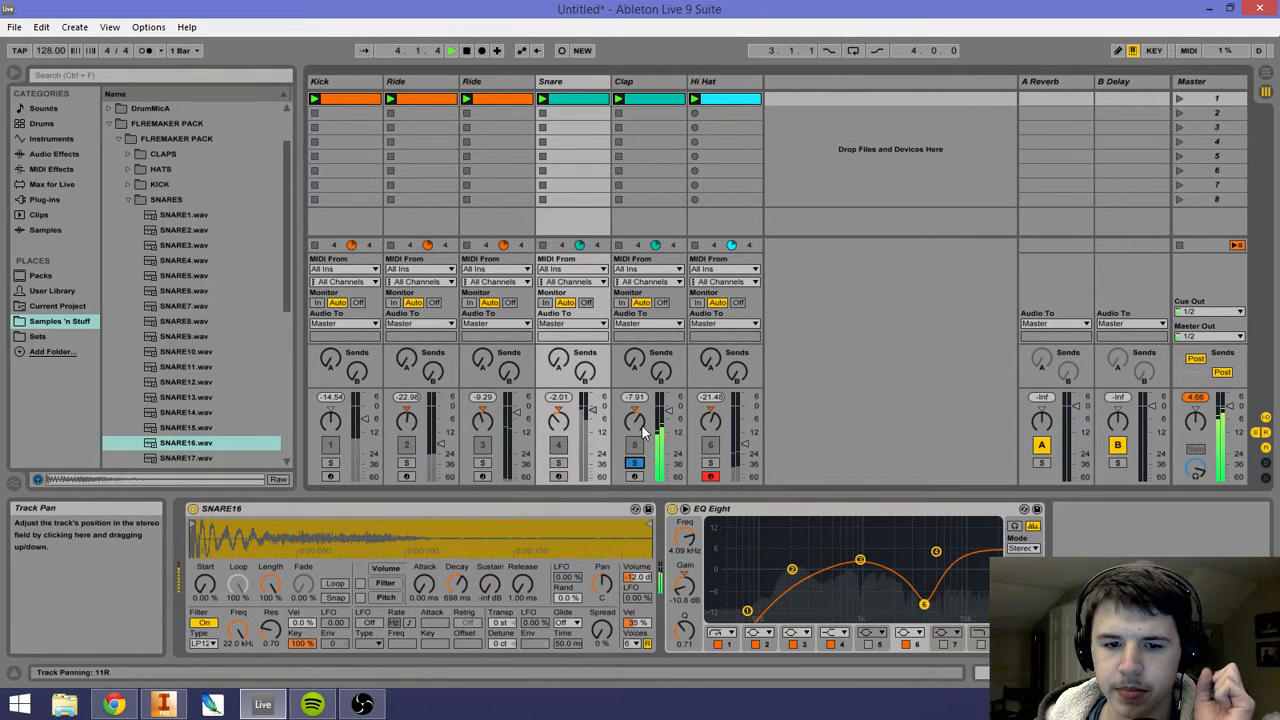
left_click(558, 463, "ctrl")
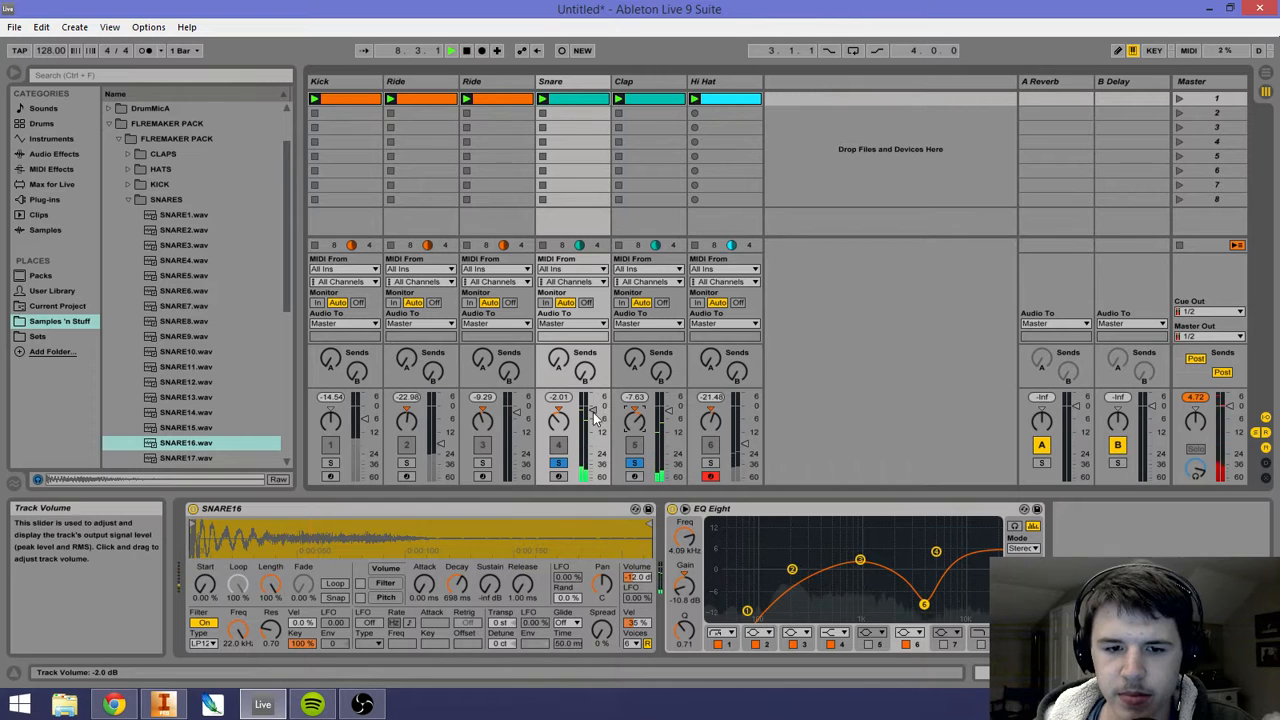
left_click_drag(593, 418, 593, 424)
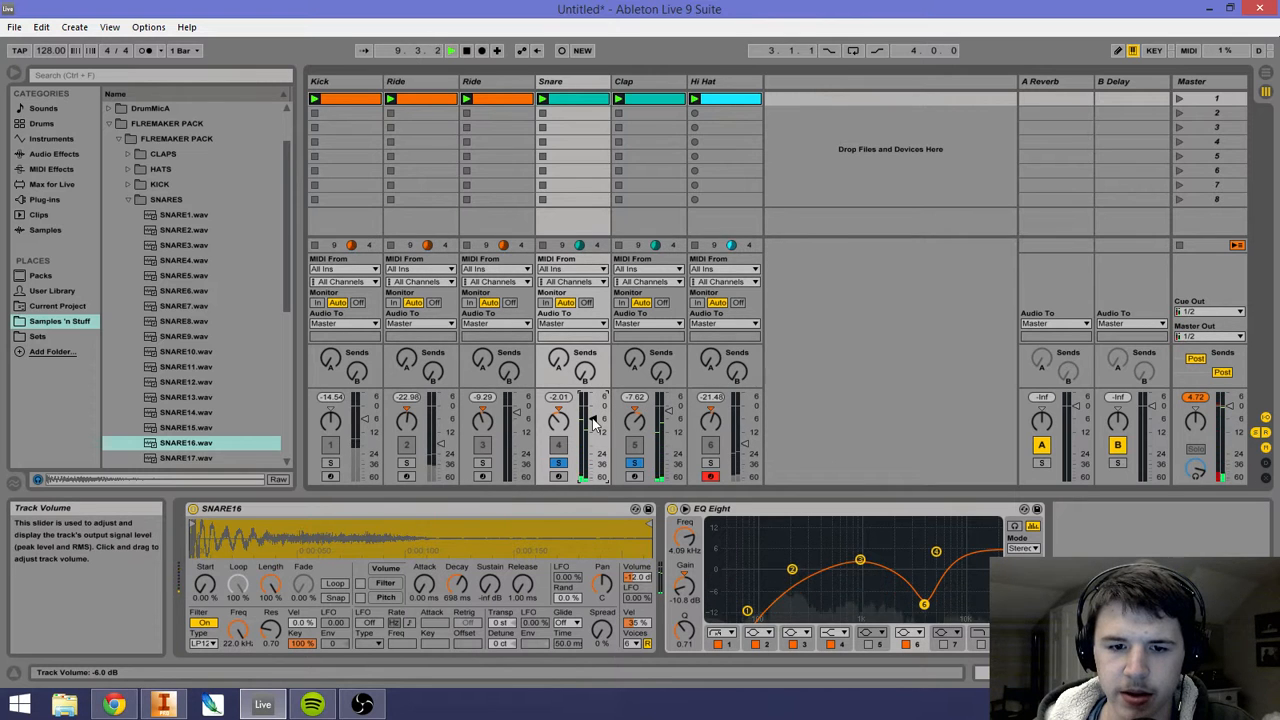
Step: Take the Snare and Clap tracks out of solo, listen to the full beat, and stop playback
left_click(634, 463)
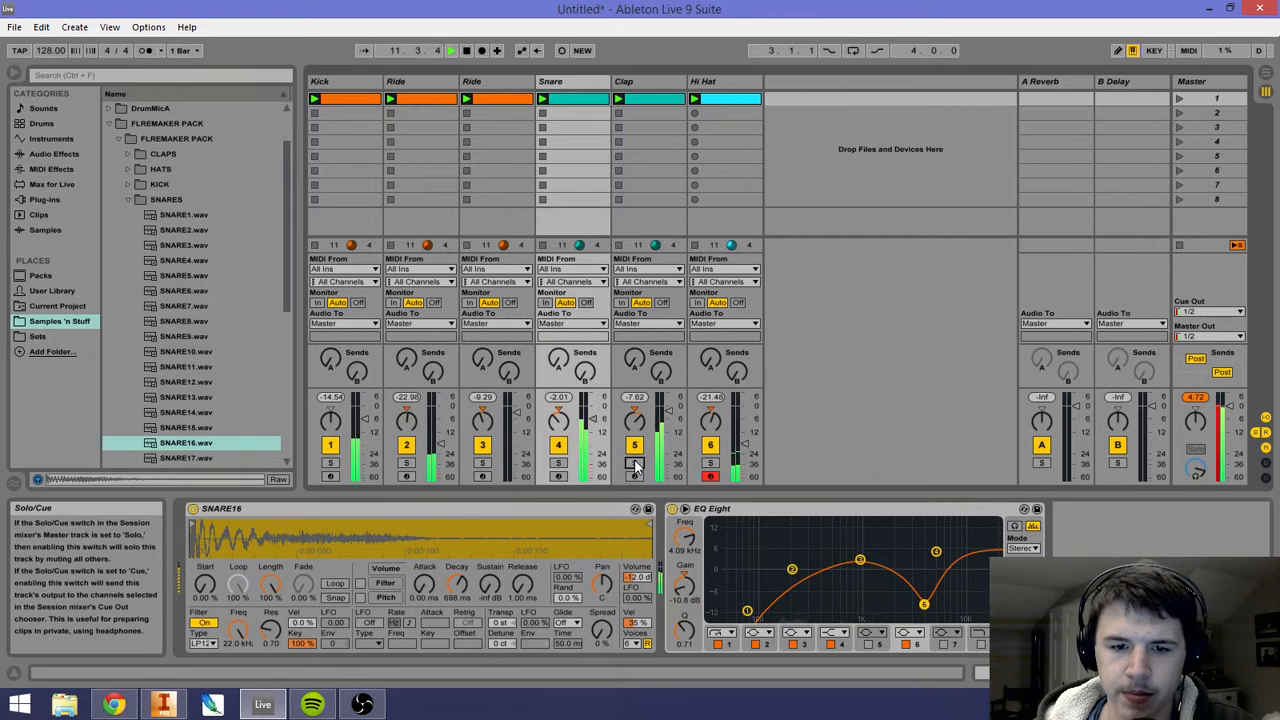
key("space")
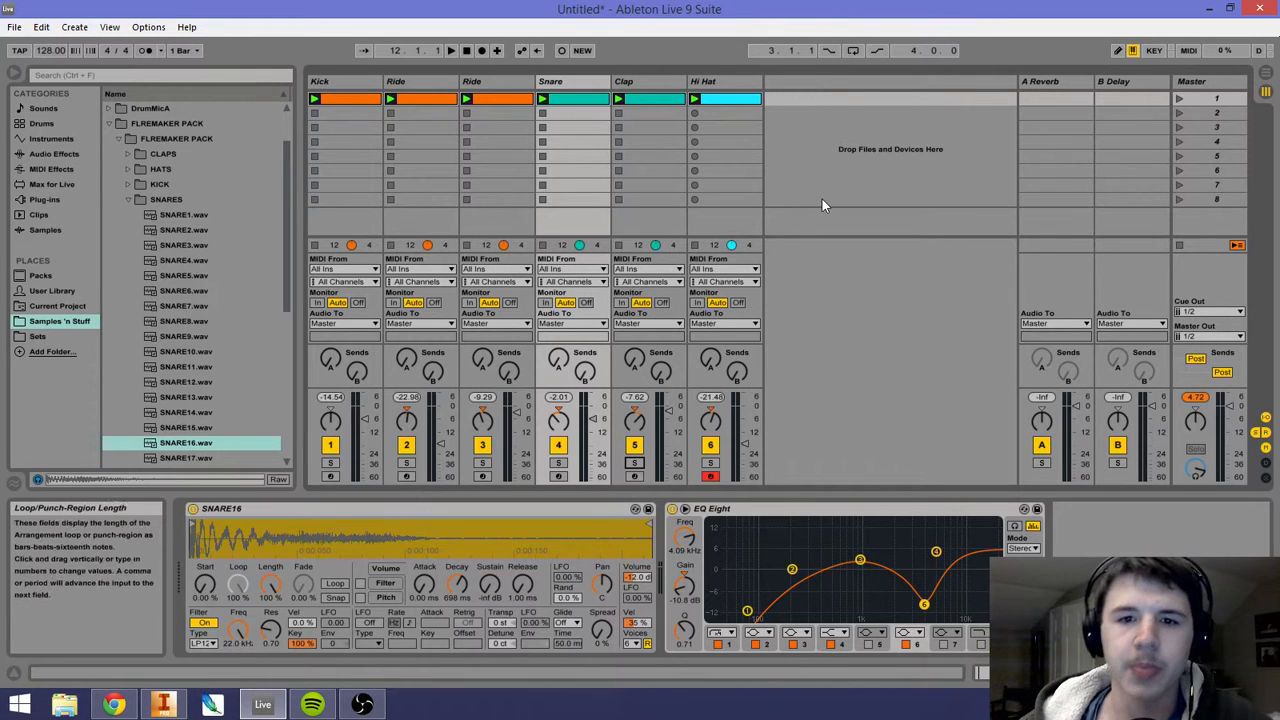
left_click(803, 127)
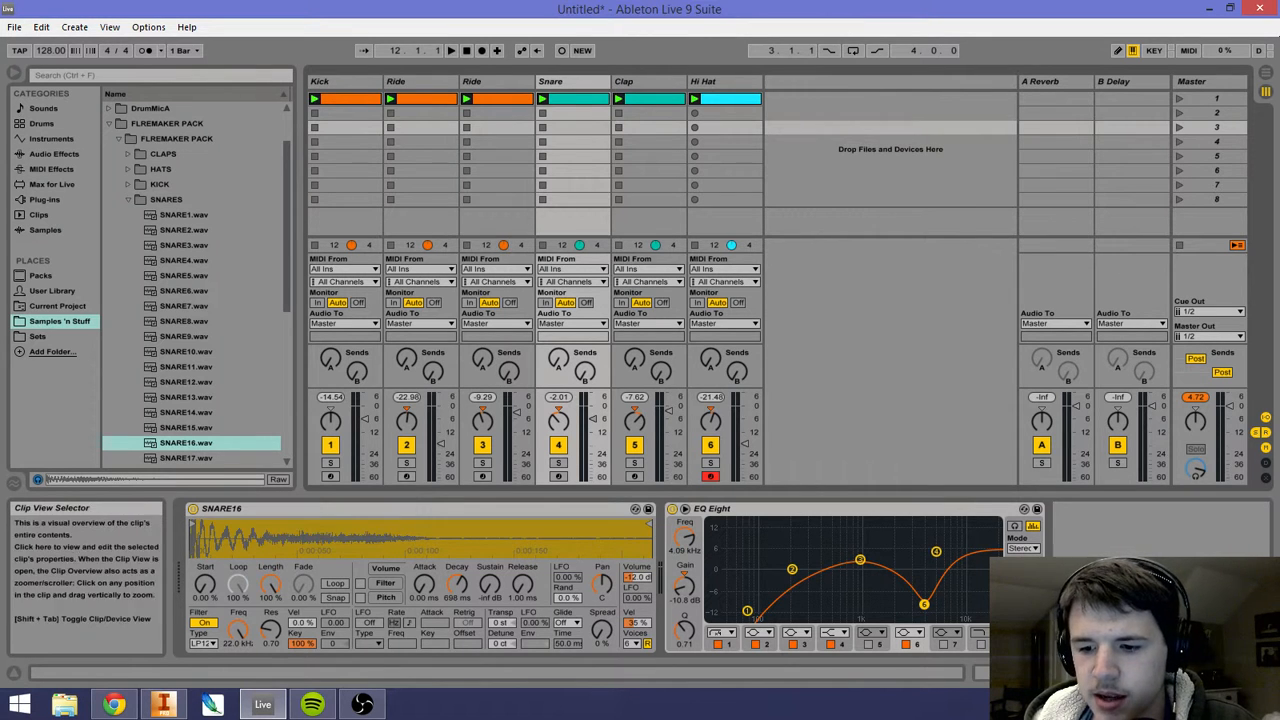
left_click(821, 101)
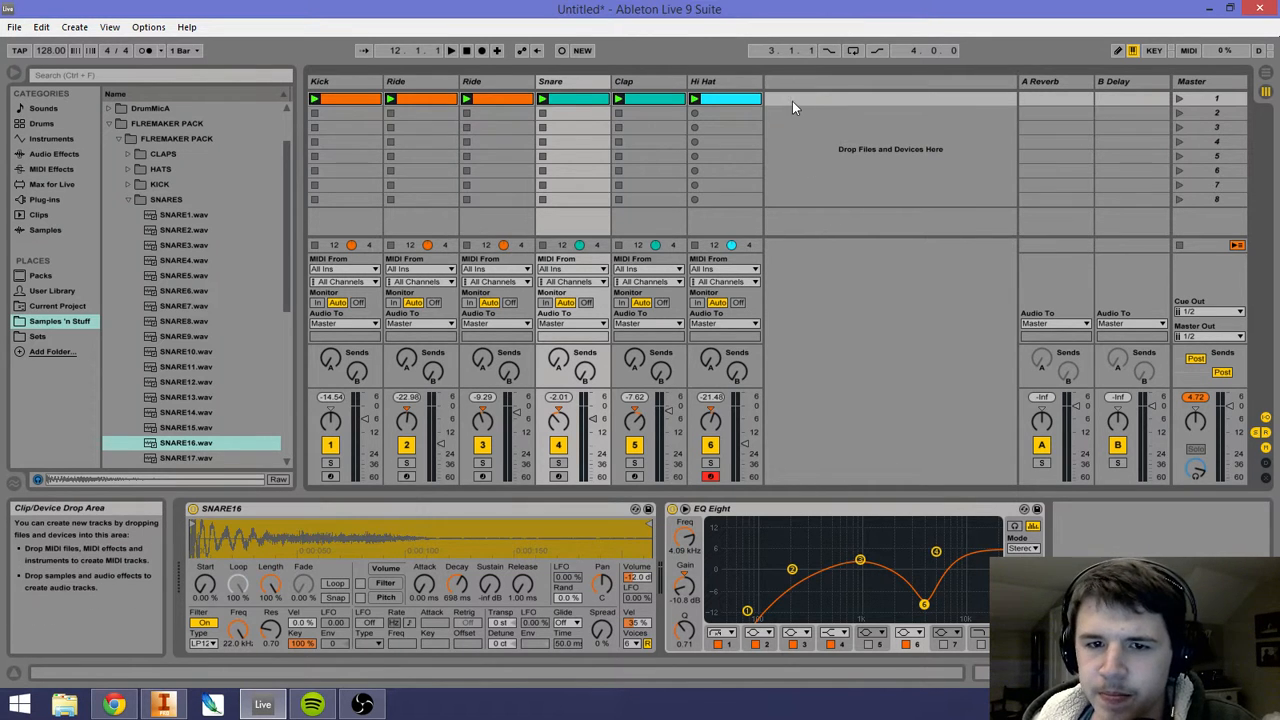
Step: Copy all six session clips to bar 1 of the Arrangement and return playback control to the Arrangement
left_click(732, 104)
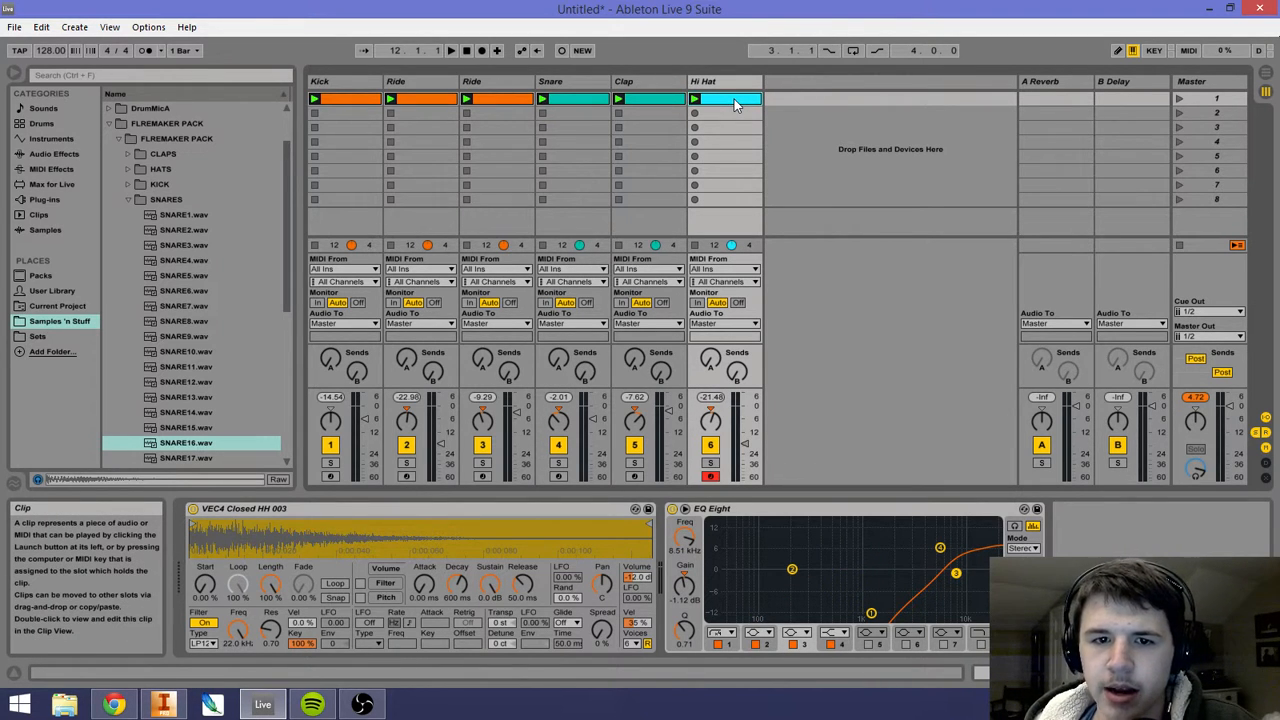
left_click(333, 101)
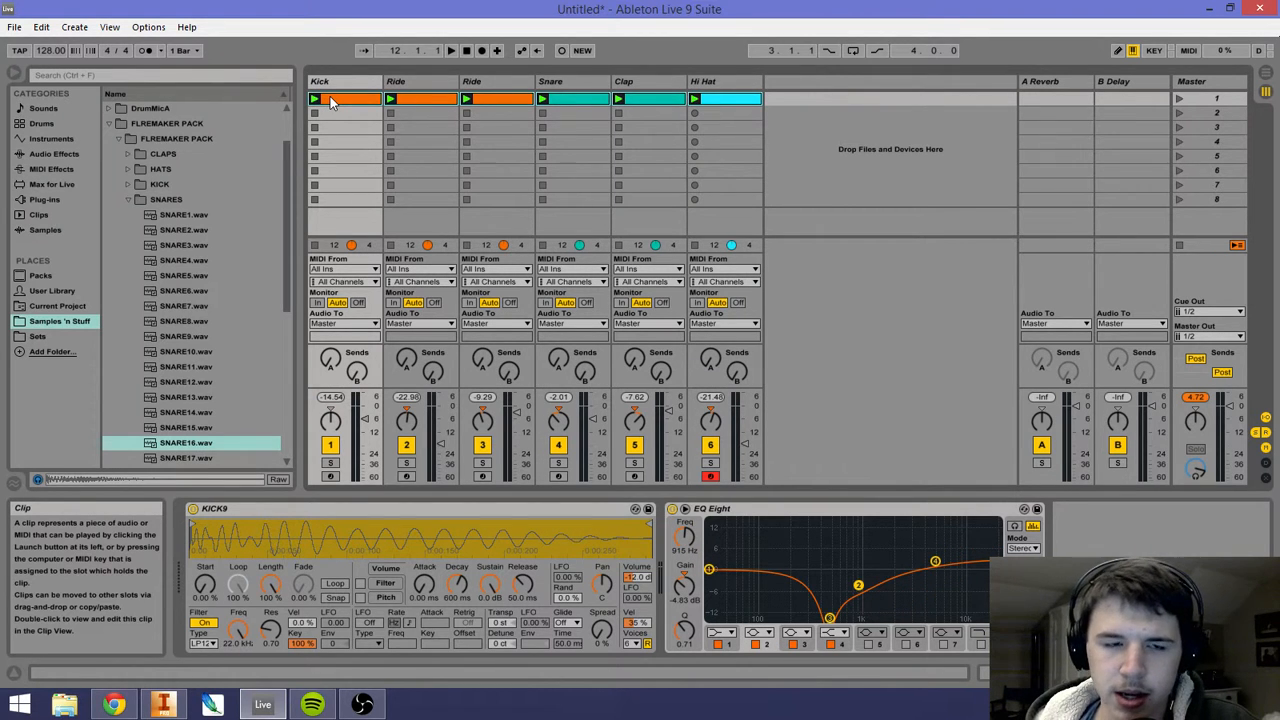
key("Tab")
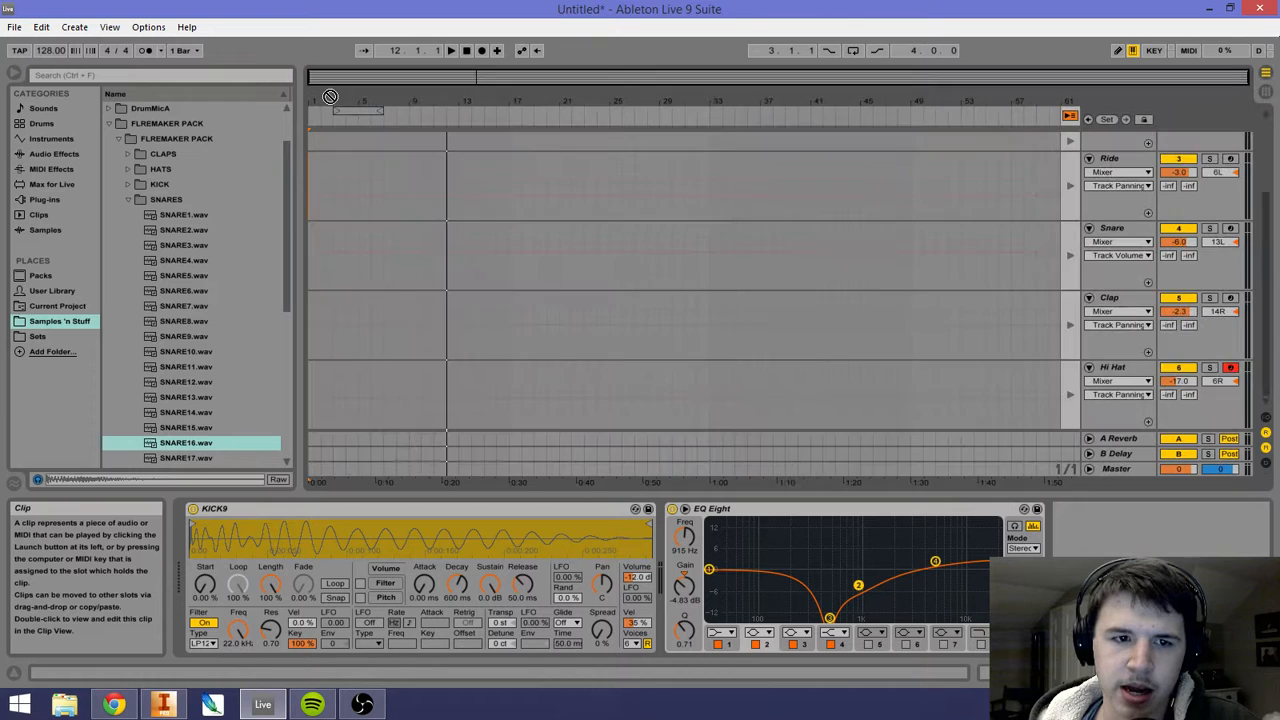
left_click_drag(329, 117, 310, 155)
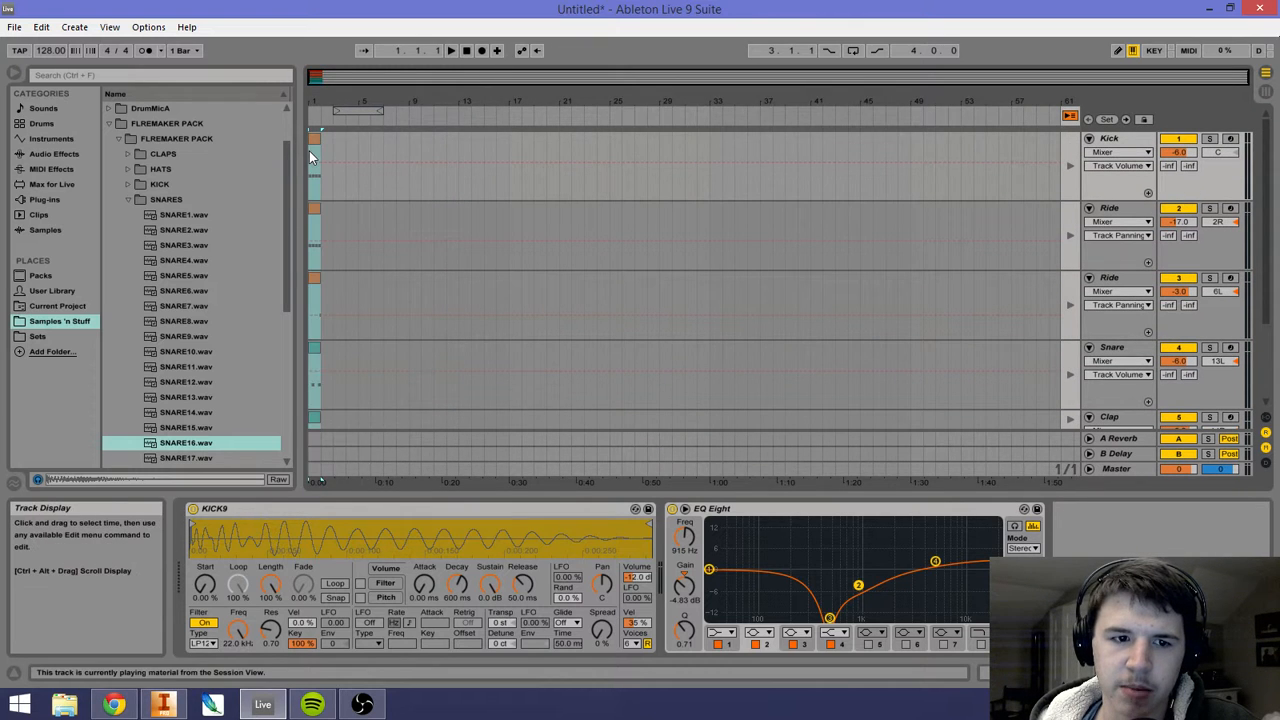
left_click(1070, 118)
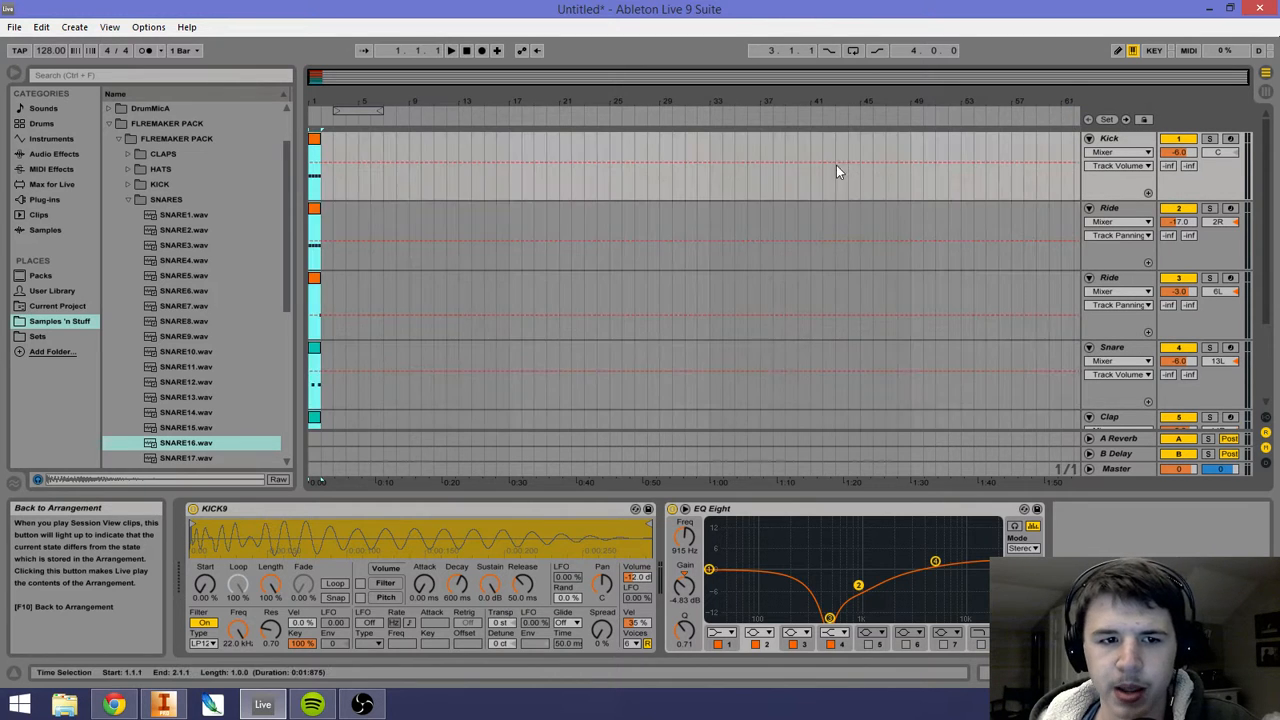
Step: Extend the Kick clip in the arrangement so that it repeats from bar 1 to bar 7
left_click(396, 150)
left_click_drag(461, 79, 459, 78)
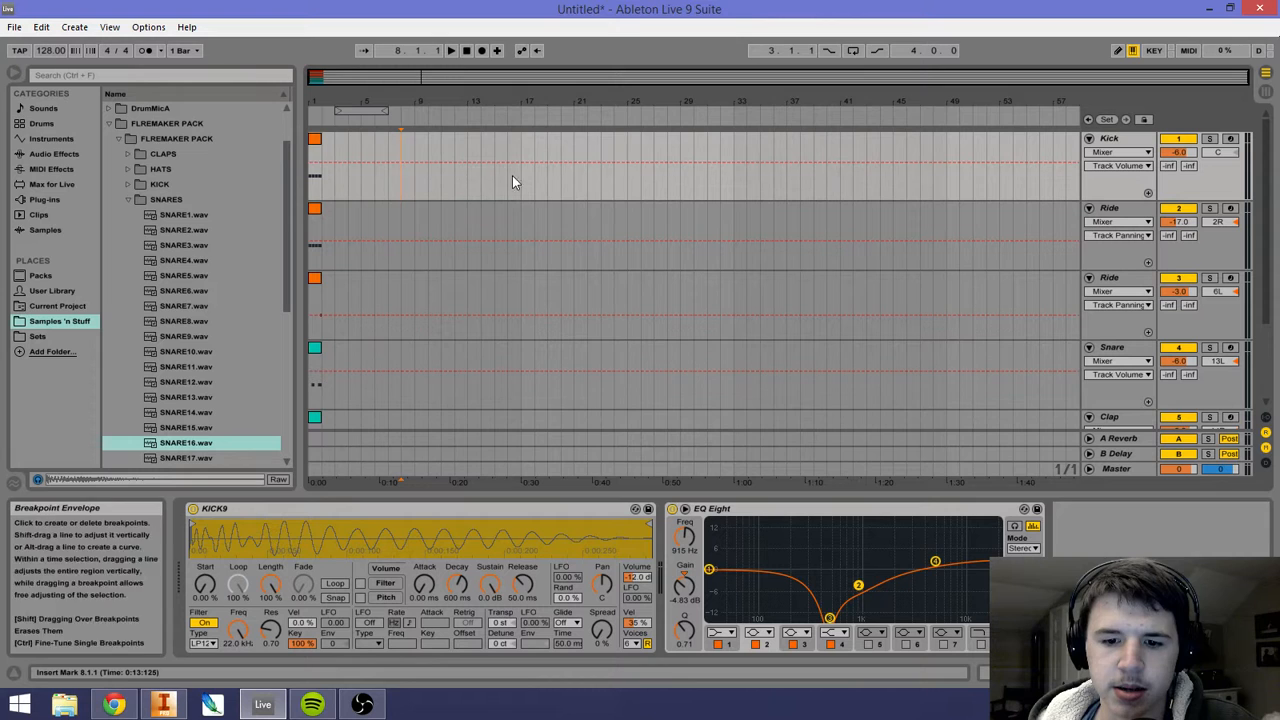
left_click(311, 152)
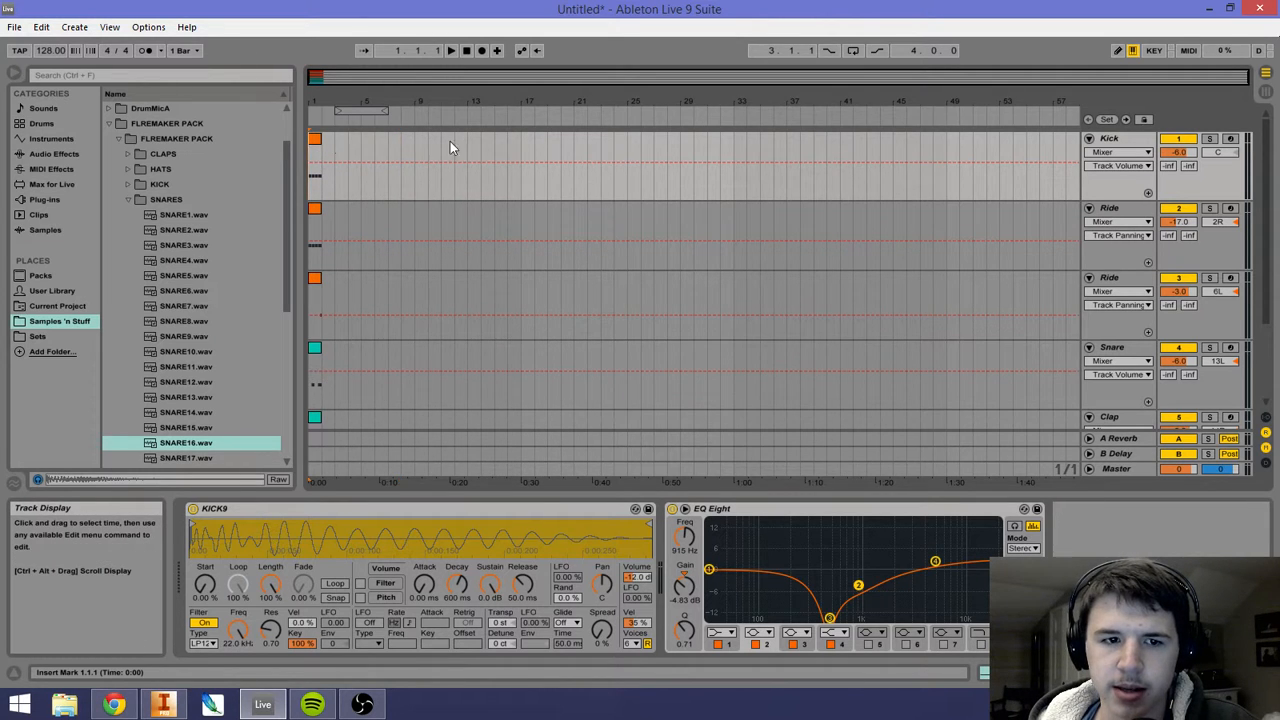
left_click_drag(338, 79, 400, 168)
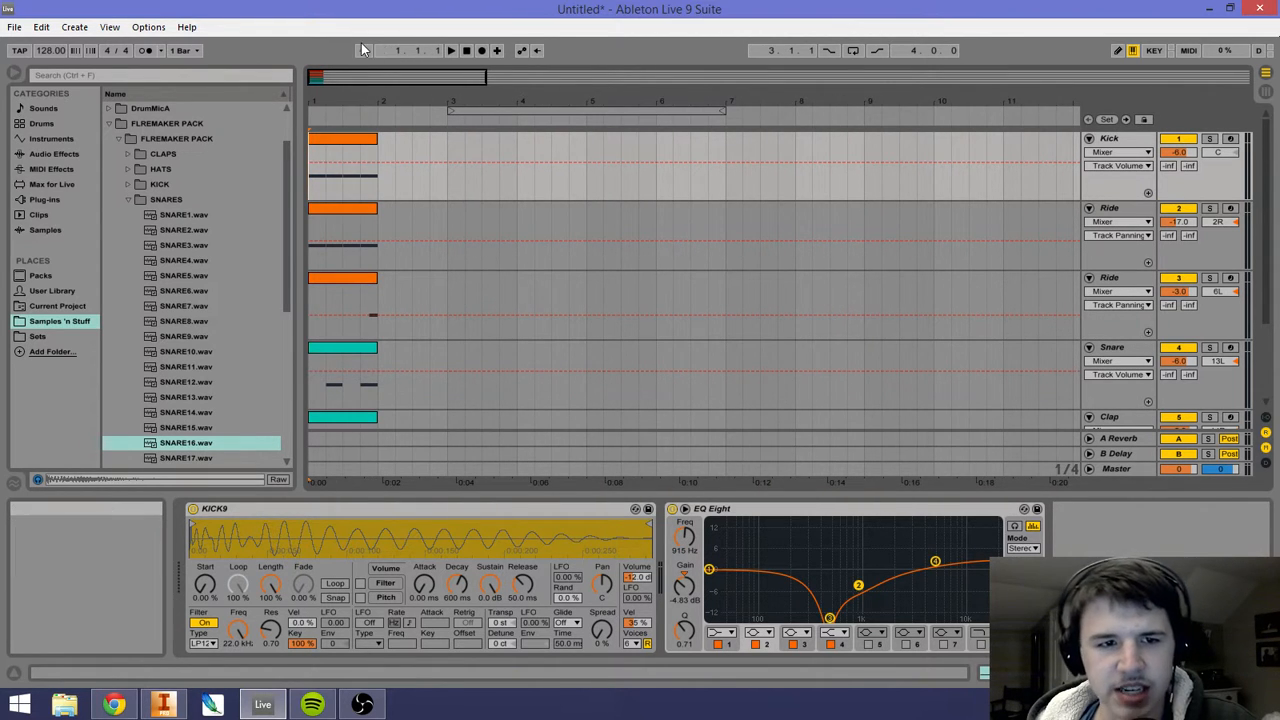
left_click_drag(376, 152, 724, 152)
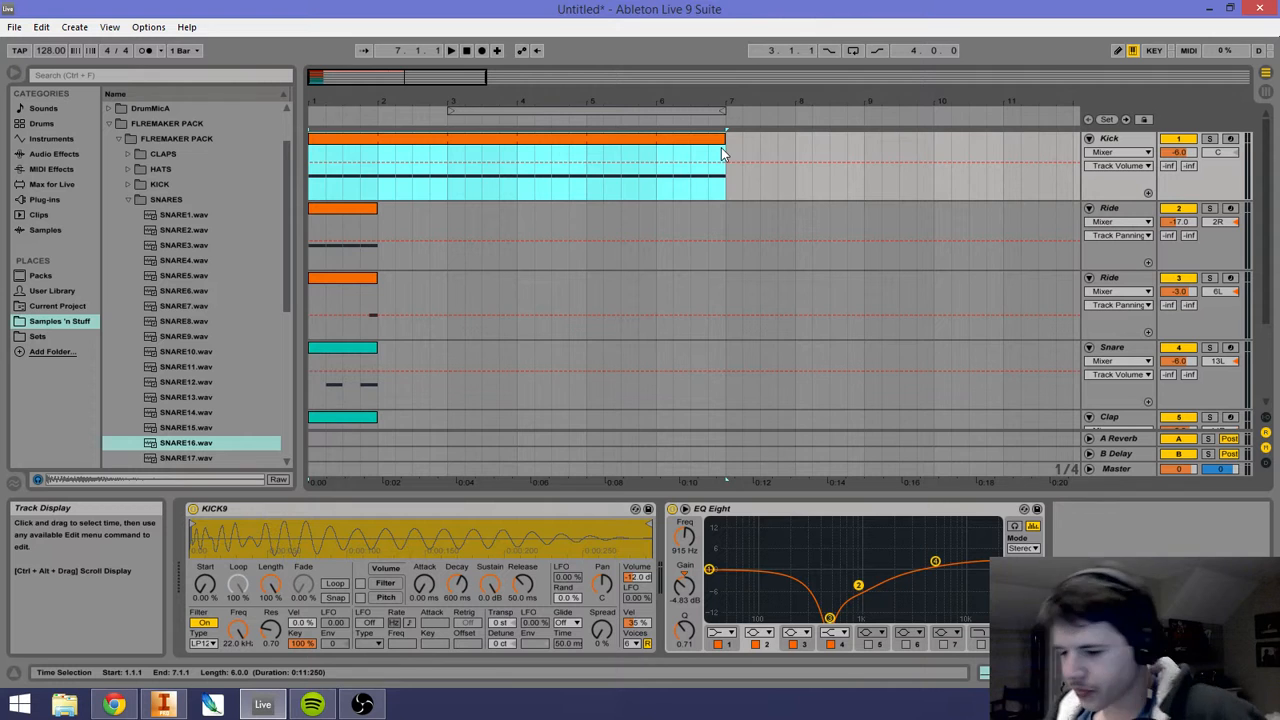
left_click(412, 220)
Step: Play the arrangement from bar 1 to hear the extended Kick clip, and stop playback
left_click(363, 143)
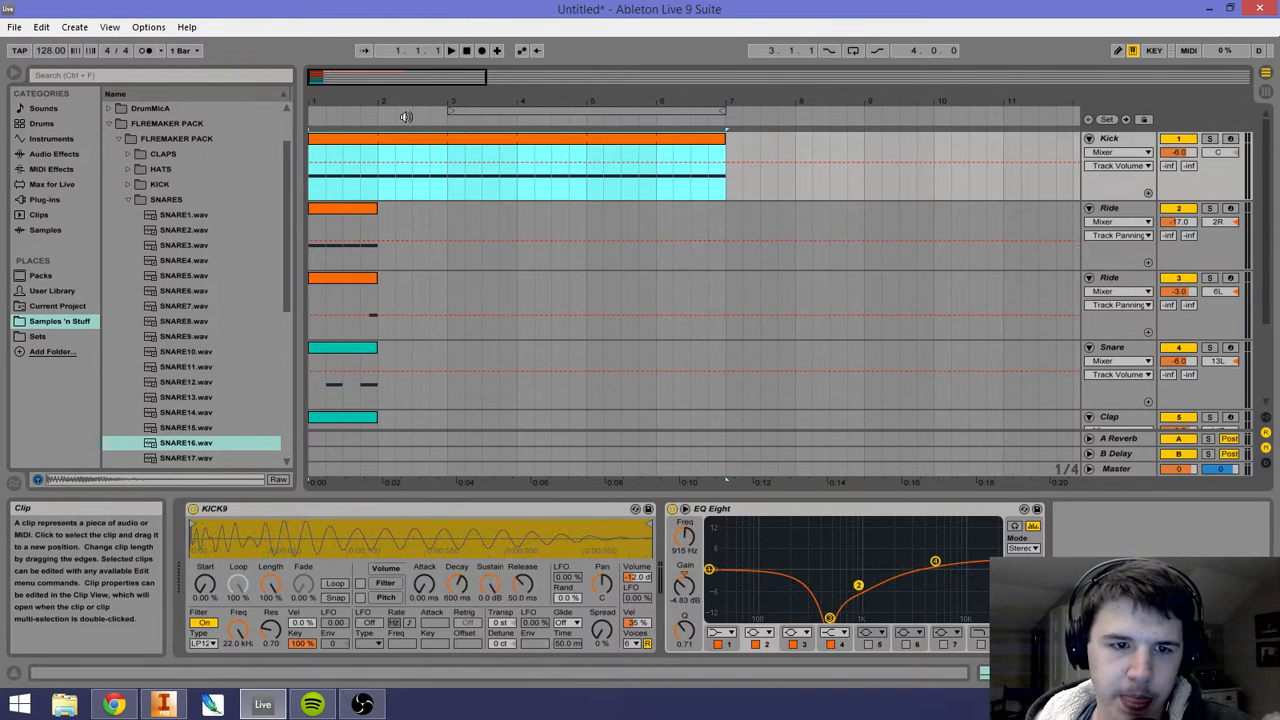
left_click(468, 49)
left_click(453, 52)
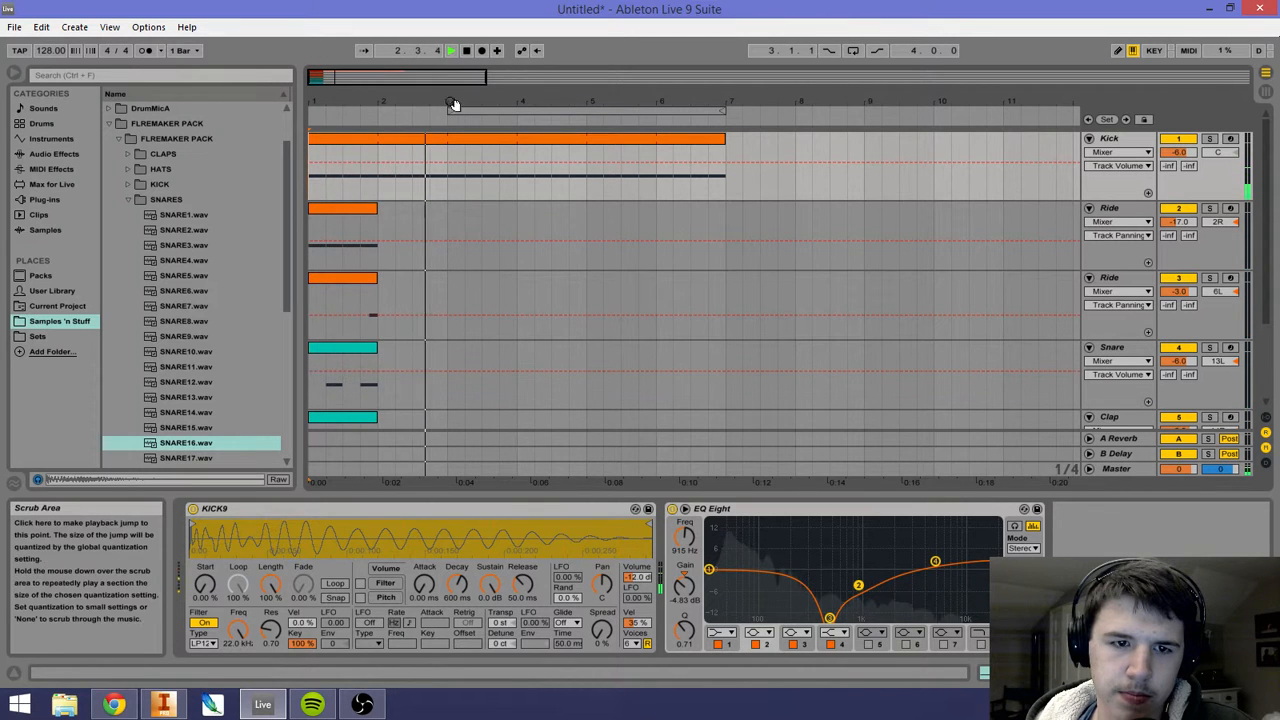
key("space")
left_click_drag(450, 77, 450, 56)
Step: Examine the clip lengths on the Ride, Snare, Clap and Hi Hat tracks and the empty bars after the Kick clip
left_click(338, 215)
left_click(349, 220)
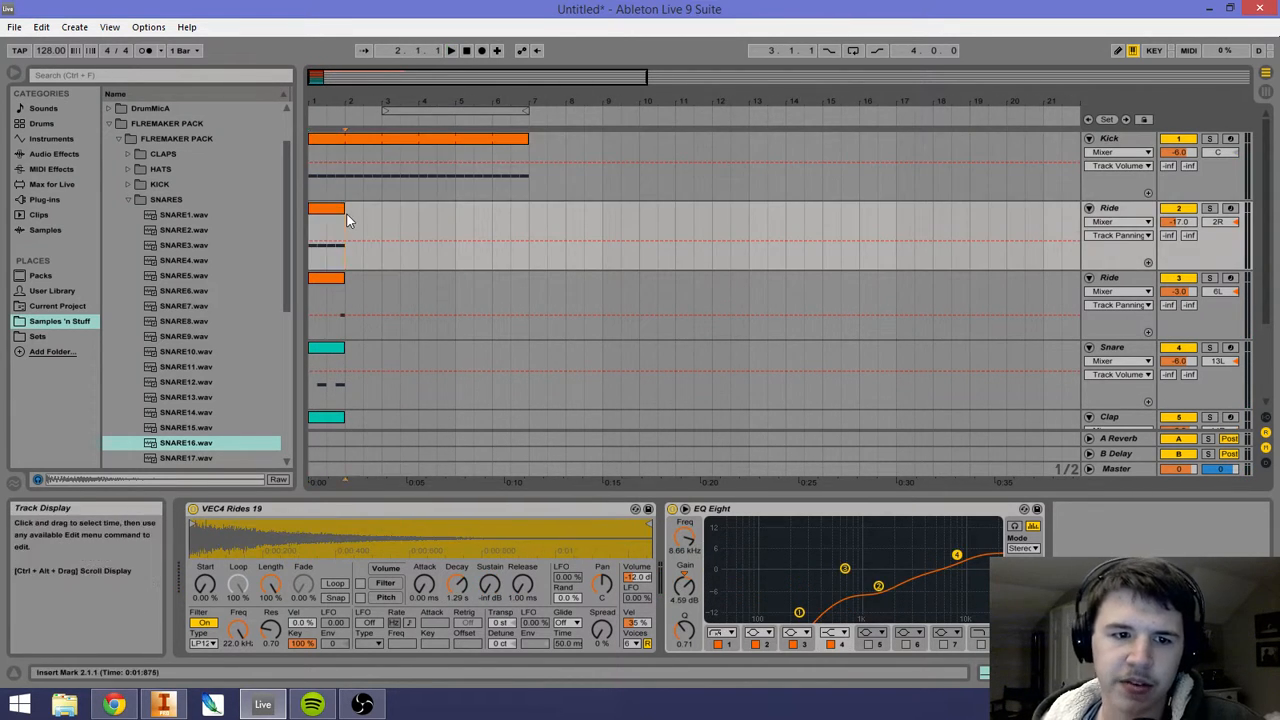
left_click(310, 149)
scroll(355, 277, "down", 2)
scroll(360, 285, "down", 1)
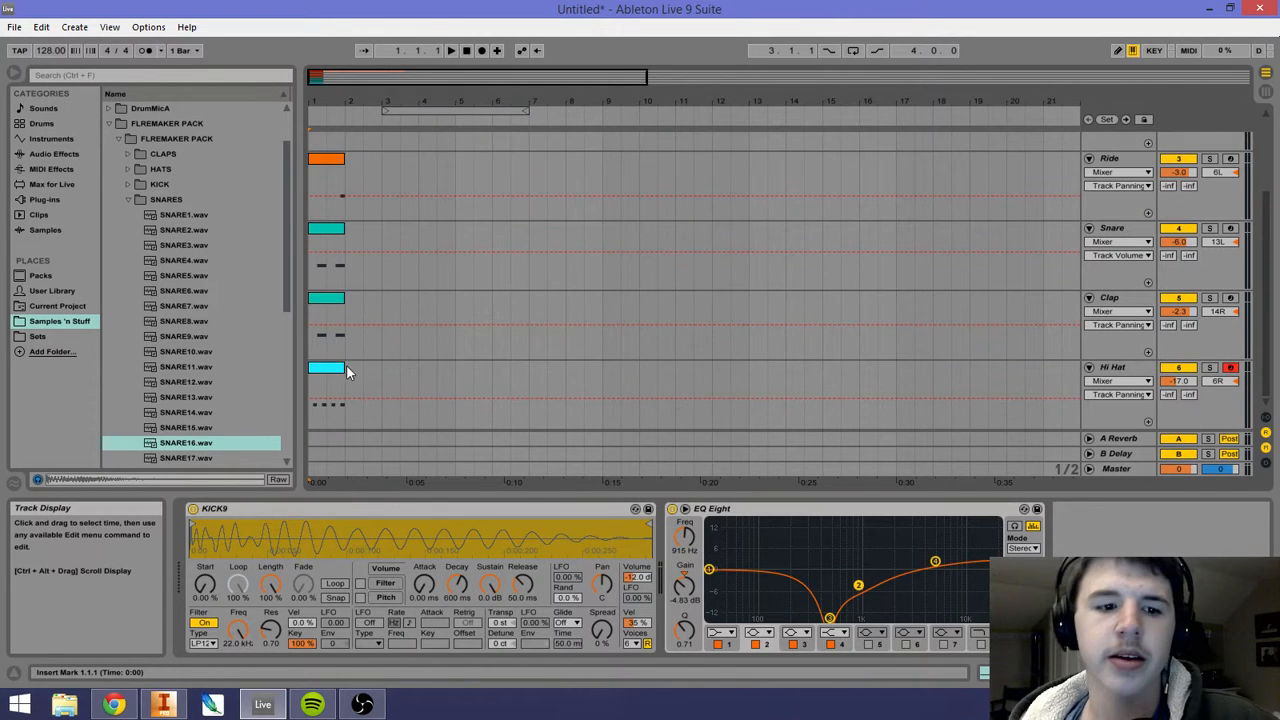
left_click_drag(347, 367, 360, 378)
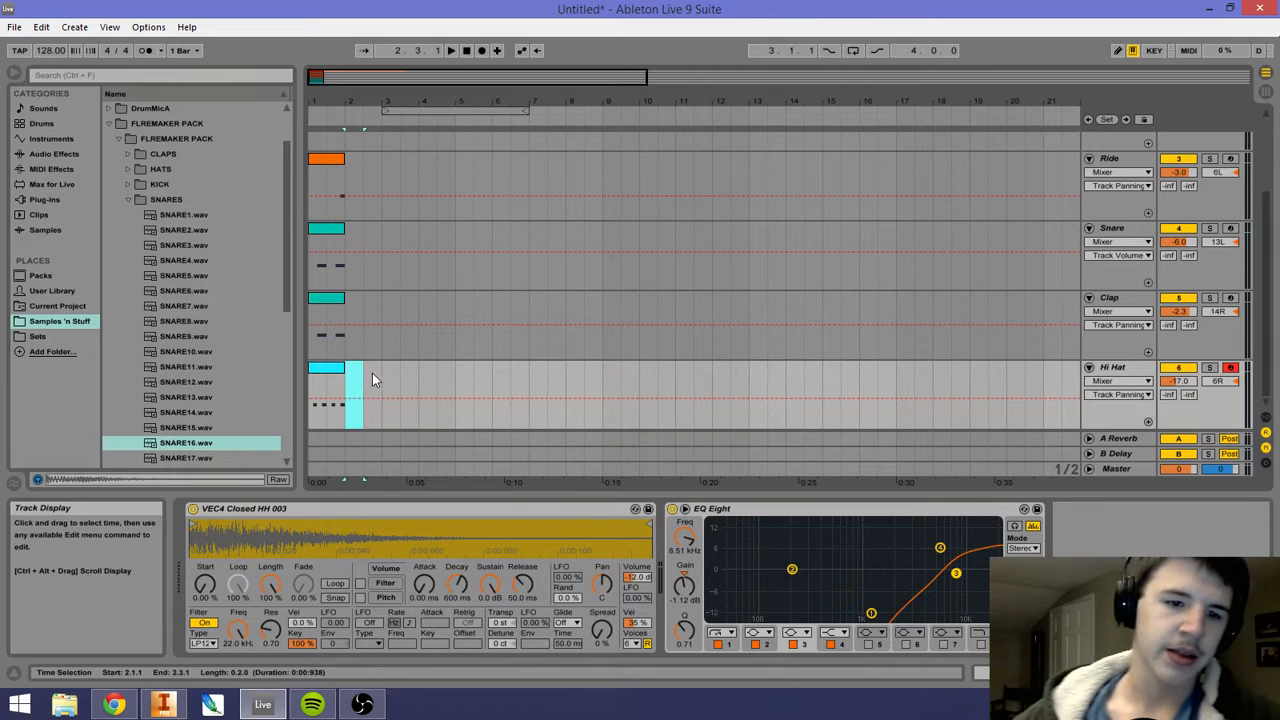
scroll(384, 372, "up", 3)
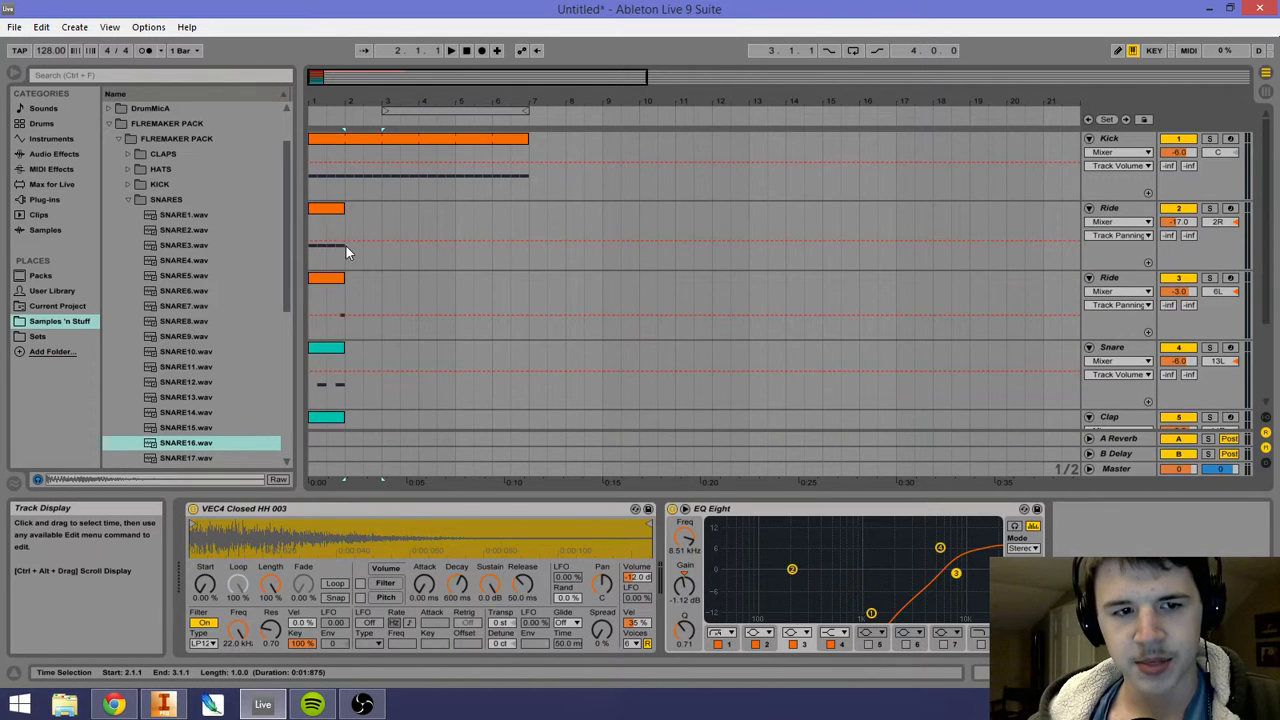
left_click(346, 244)
left_click_drag(347, 174, 380, 178)
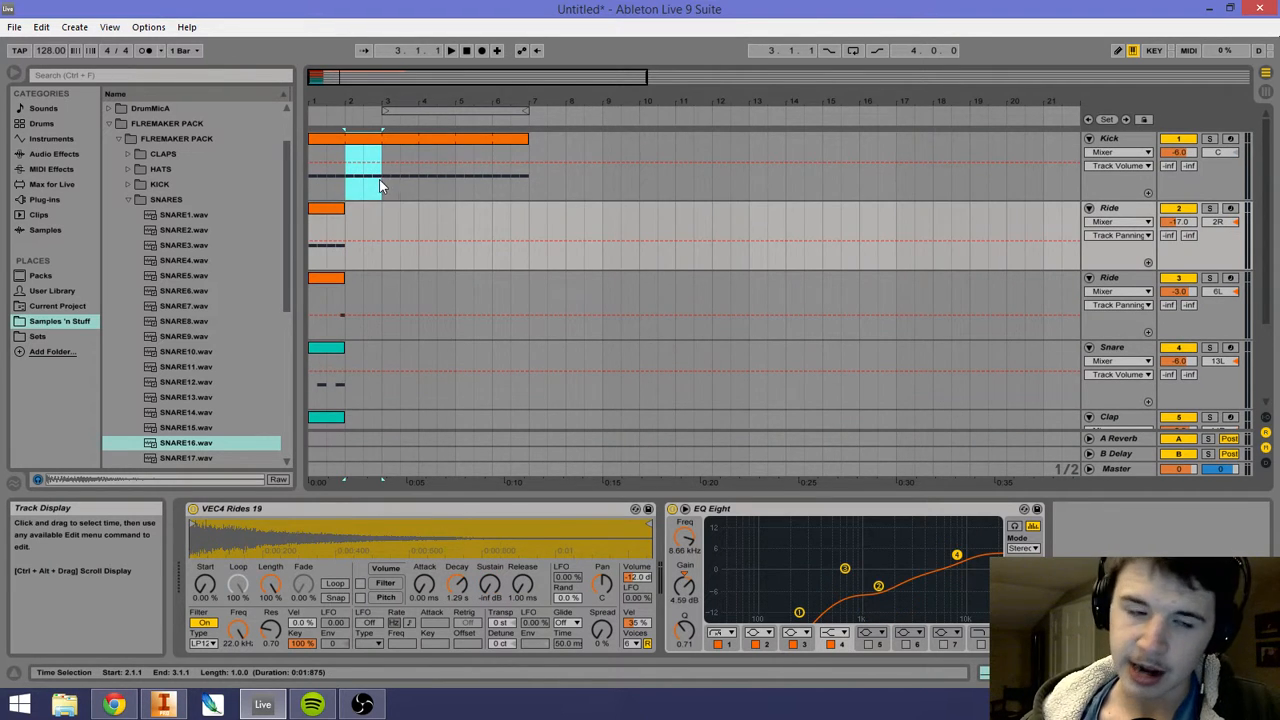
left_click(401, 215)
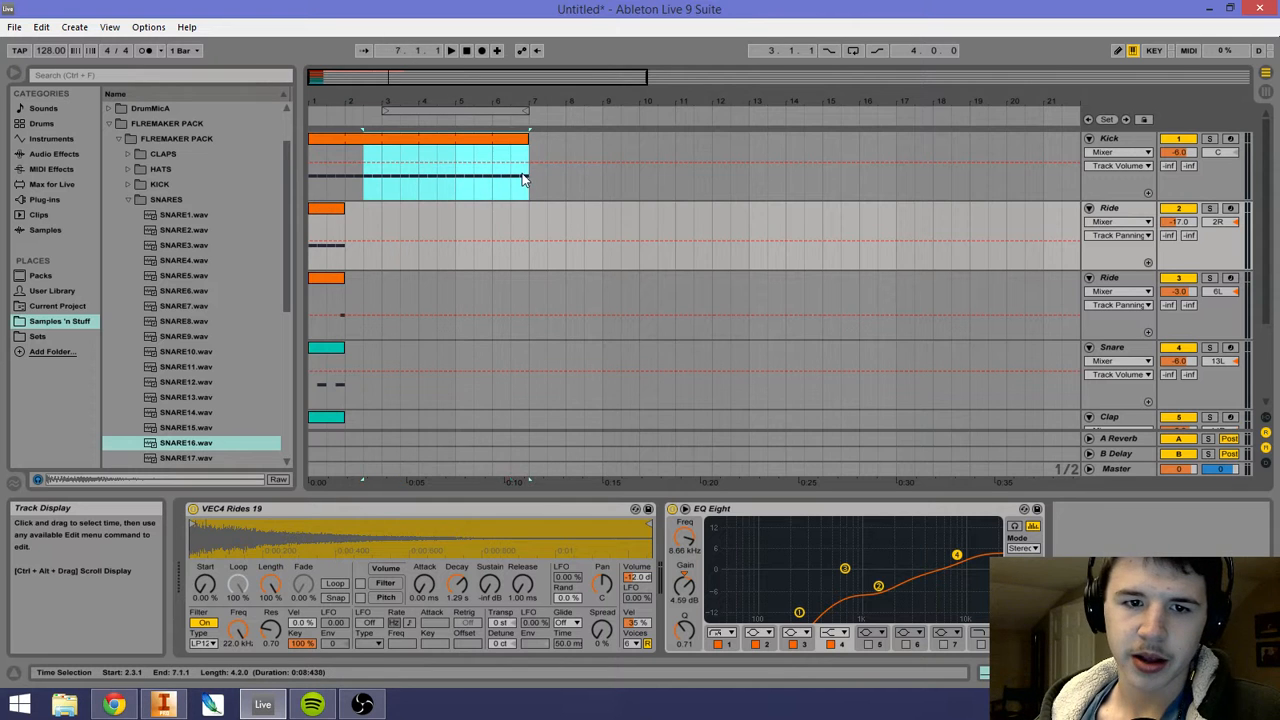
left_click_drag(522, 178, 903, 190)
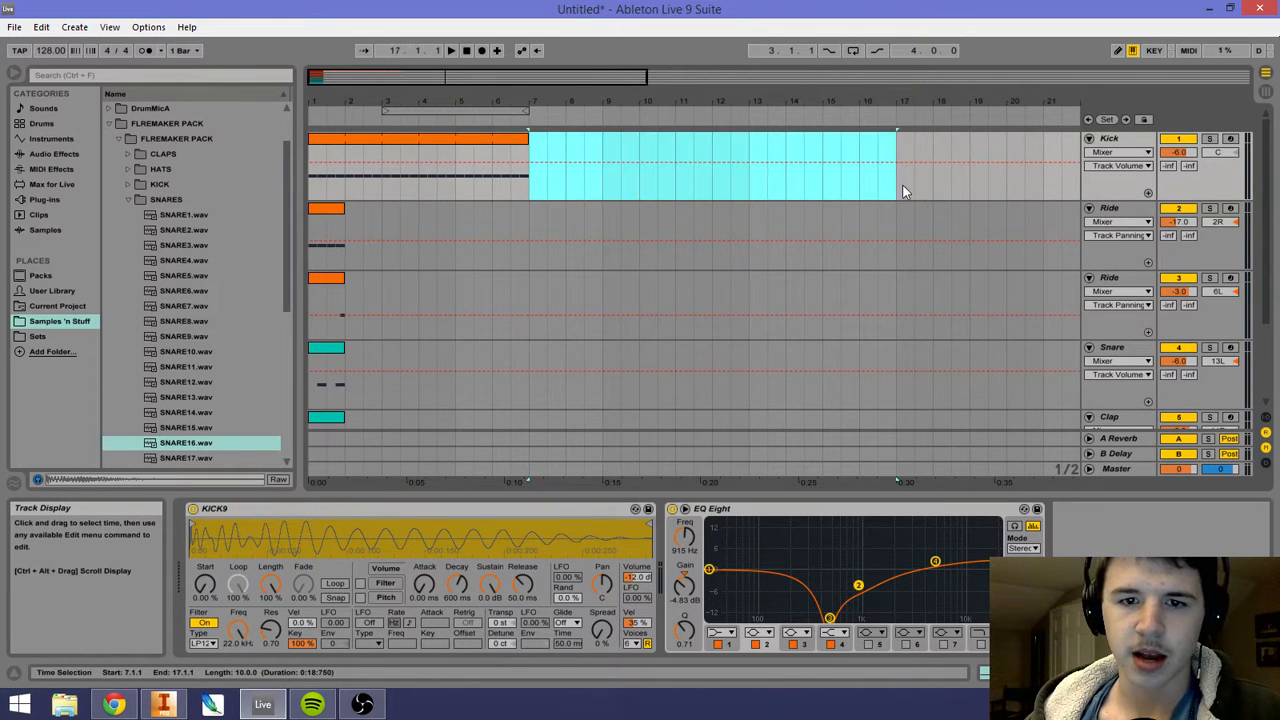
left_click_drag(1006, 185, 676, 201)
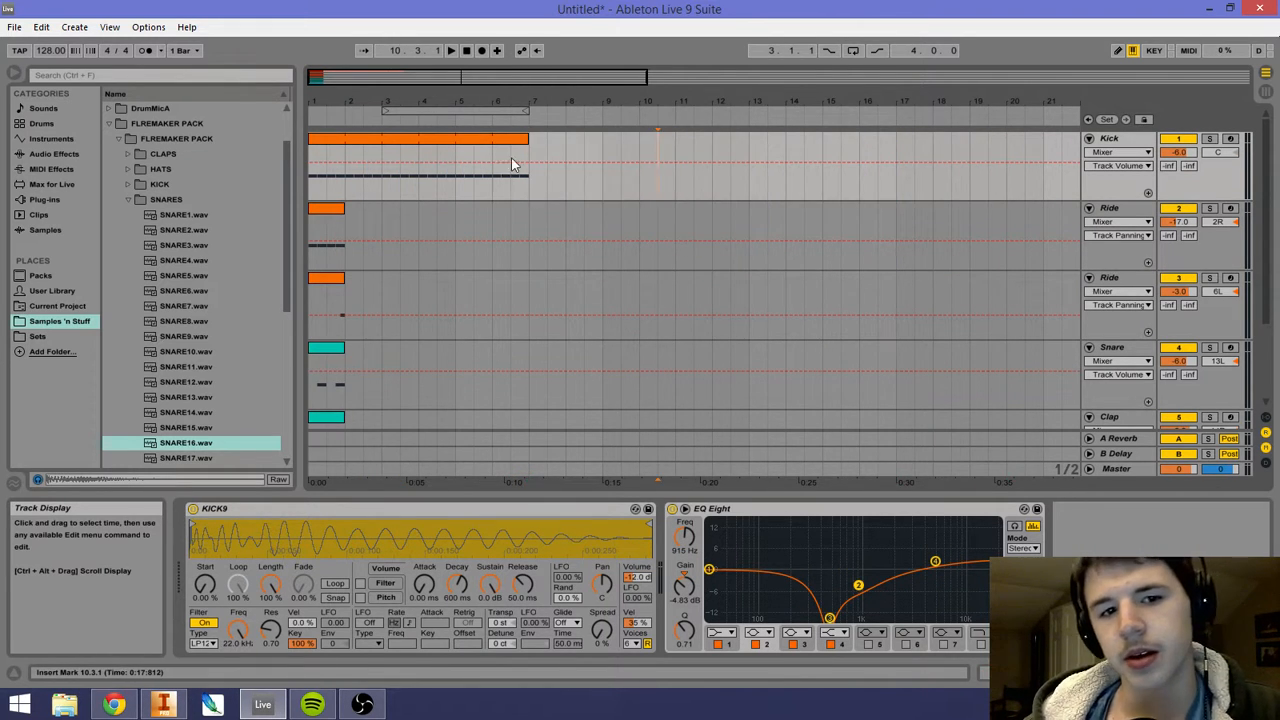
Step: Shorten the Kick clip to one bar and extend it again to end at bar 5
left_click_drag(528, 150, 332, 150)
left_click(321, 188)
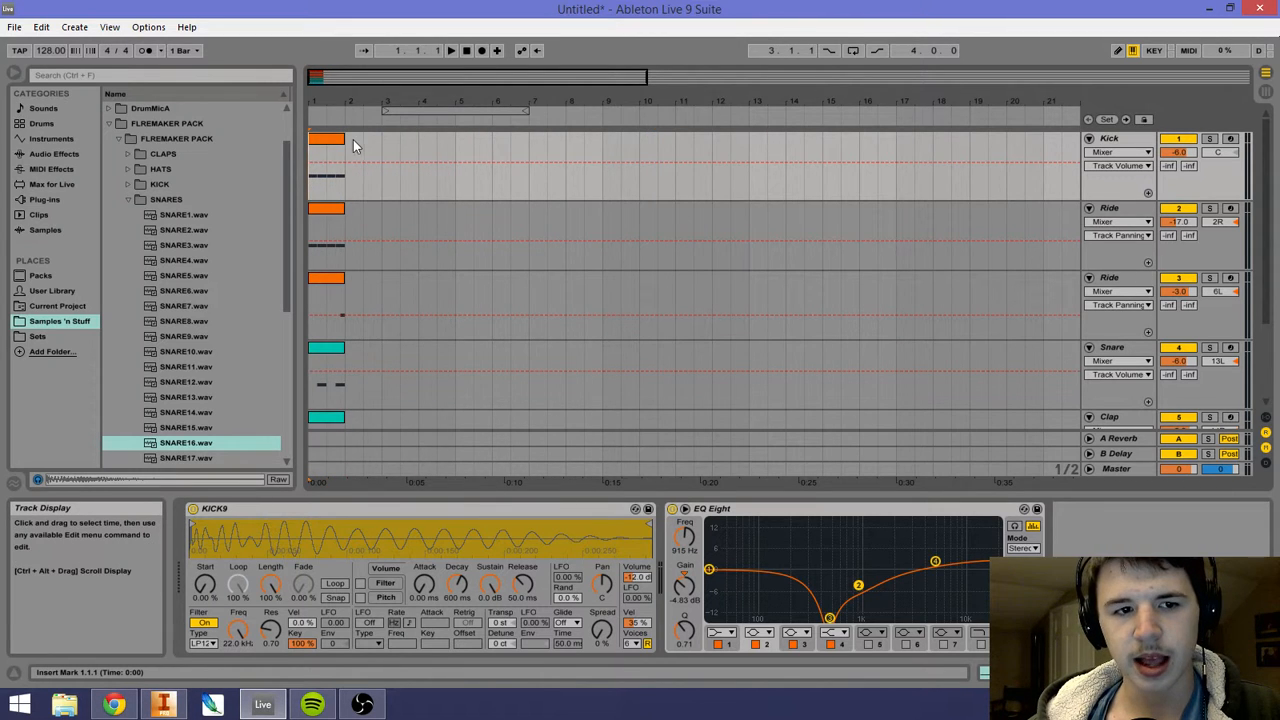
left_click_drag(345, 139, 449, 177)
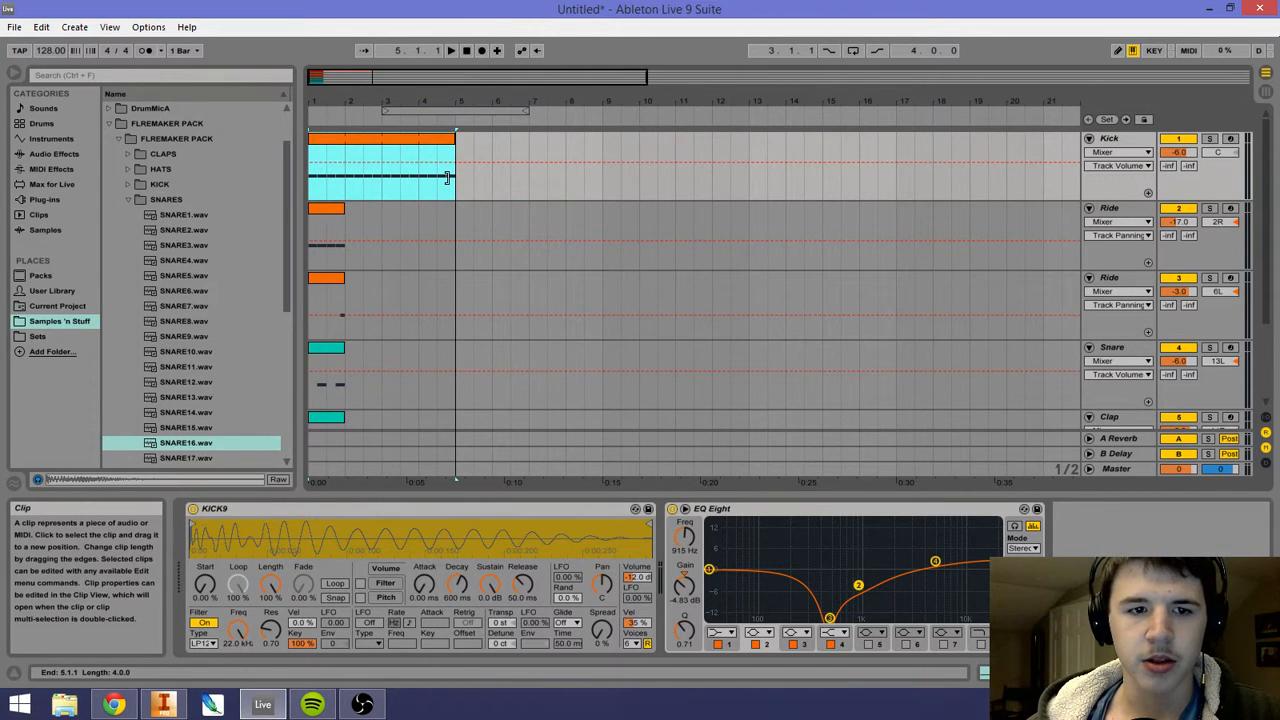
left_click_drag(458, 165, 855, 141)
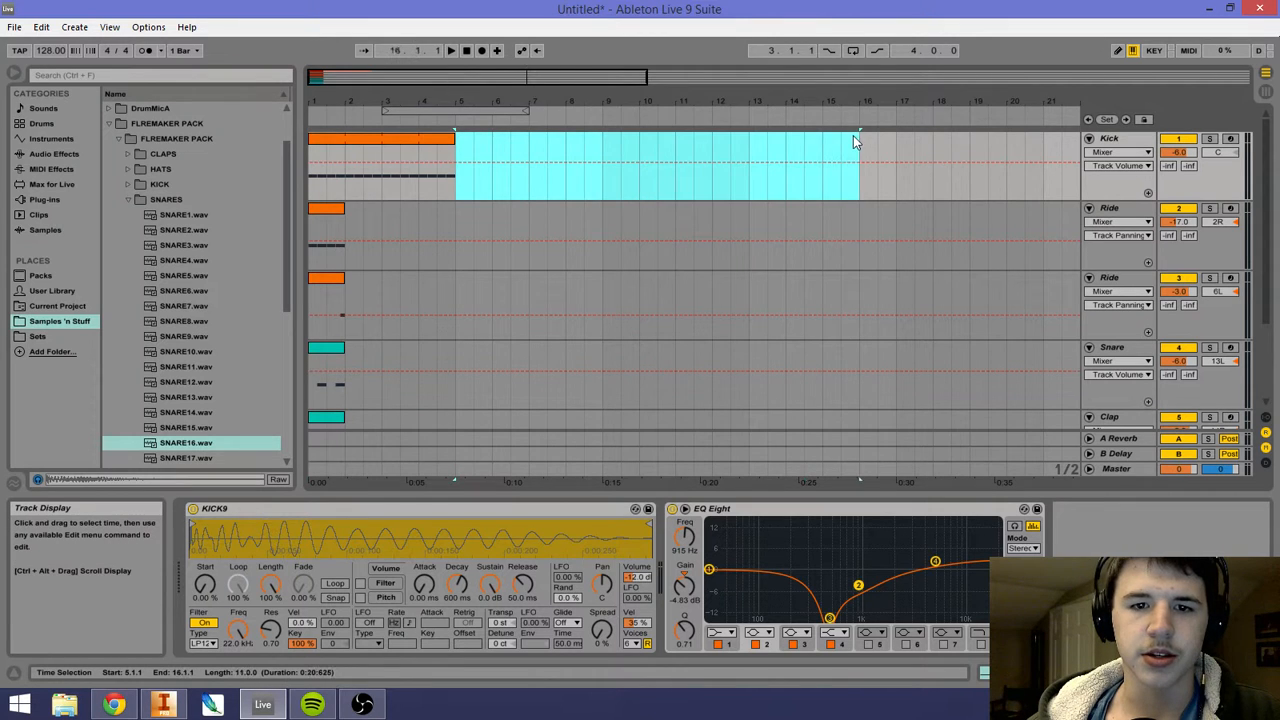
left_click_drag(455, 138, 418, 140)
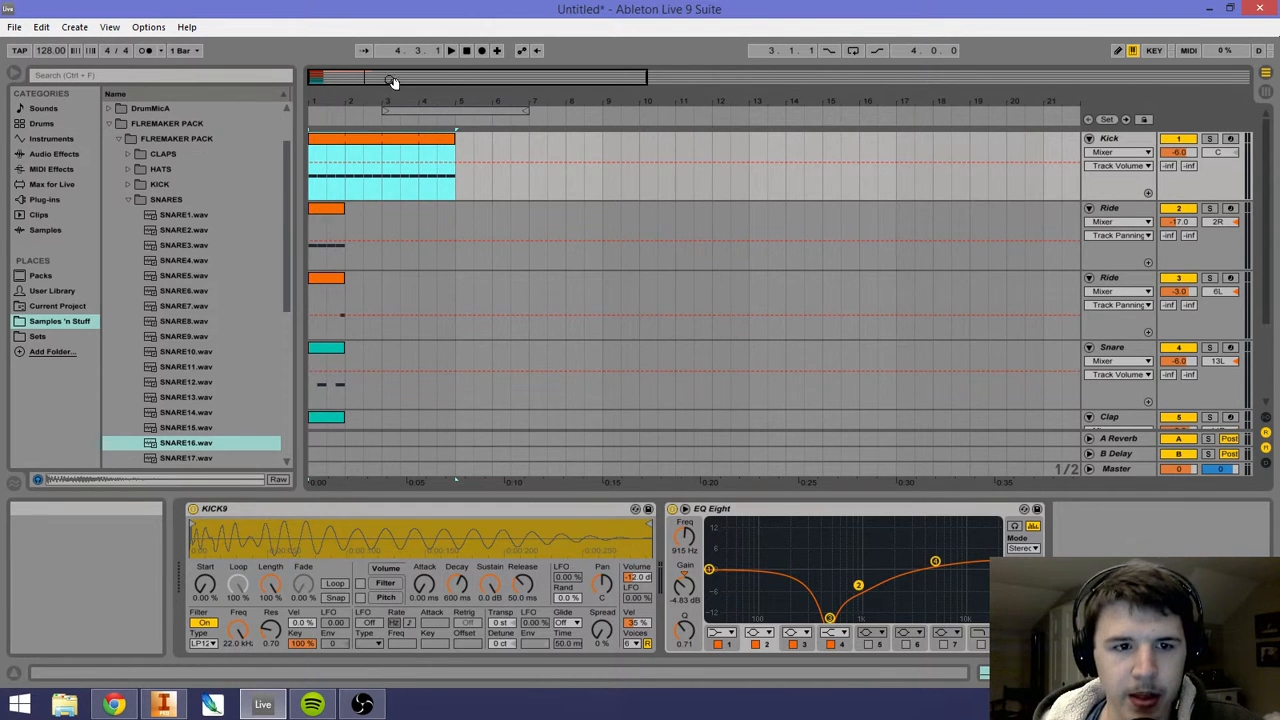
left_click_drag(394, 84, 396, 70)
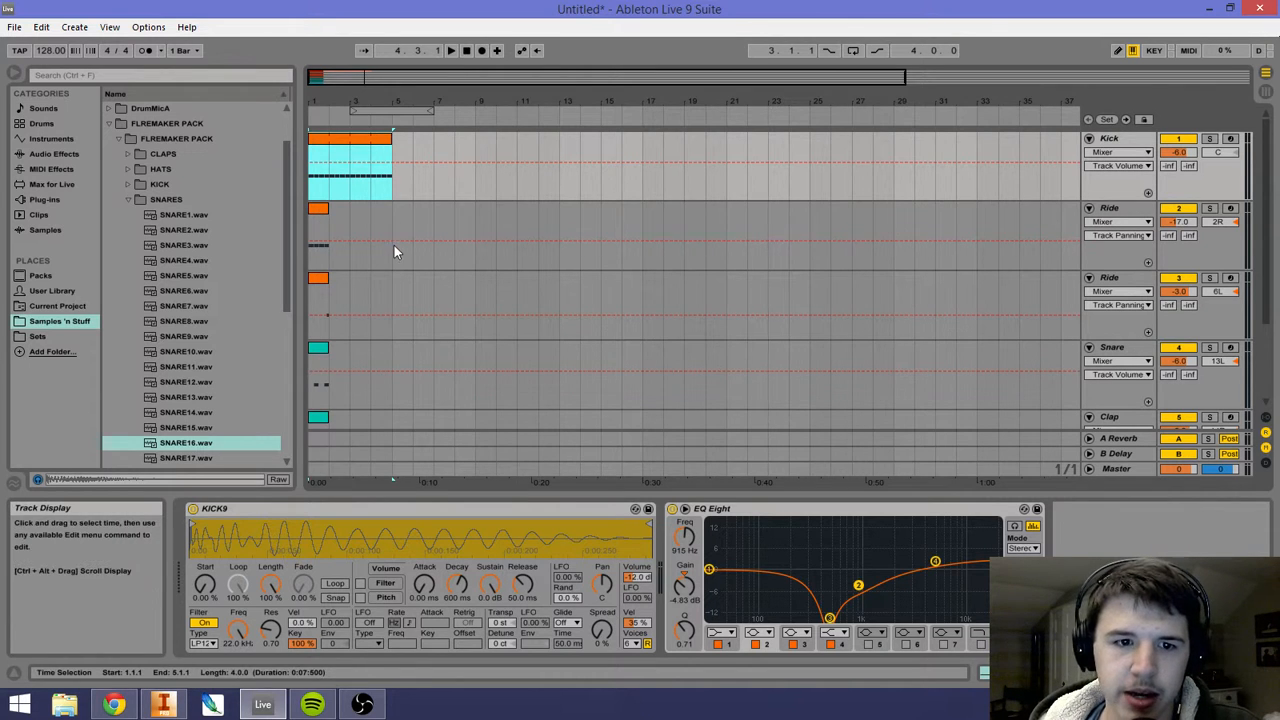
Step: Move the first Ride, Snare and Clap clips to start at bar 5, and extend the Kick clip to bar 9
left_click_drag(393, 245, 406, 210)
left_click_drag(390, 138, 475, 138)
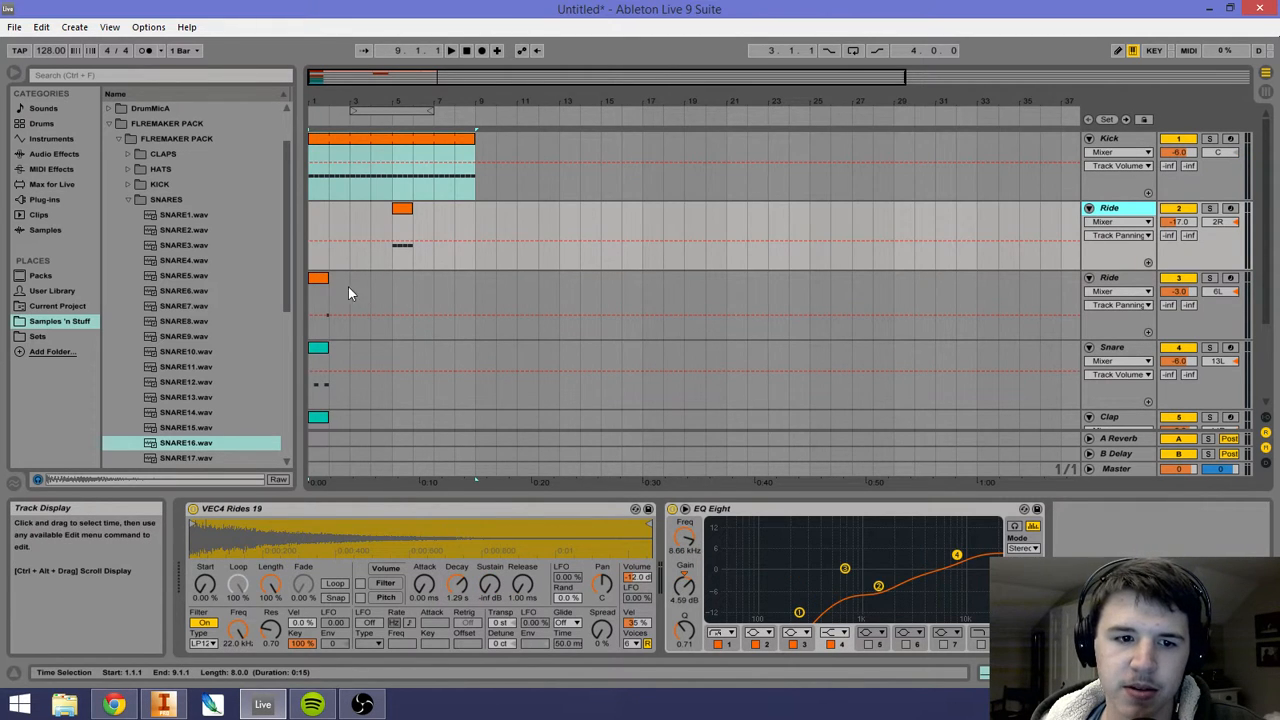
scroll(330, 370, "down", 2)
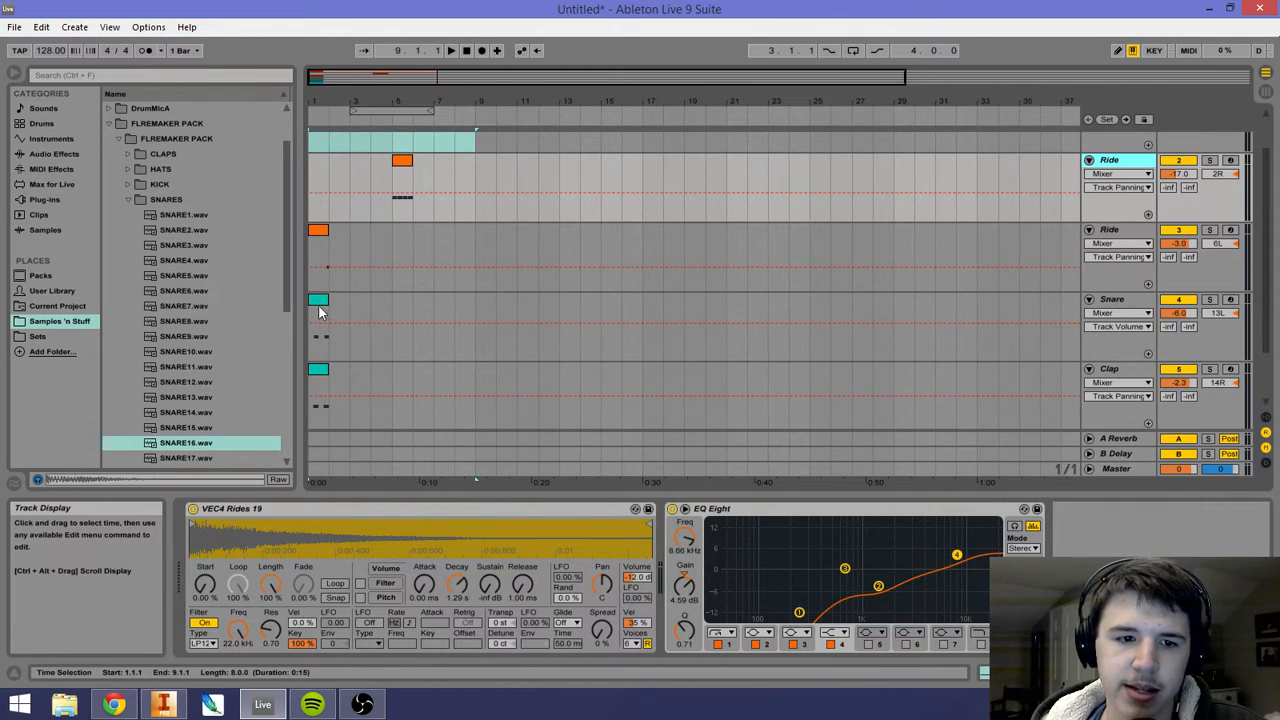
left_click(418, 300)
left_click_drag(404, 295, 404, 296)
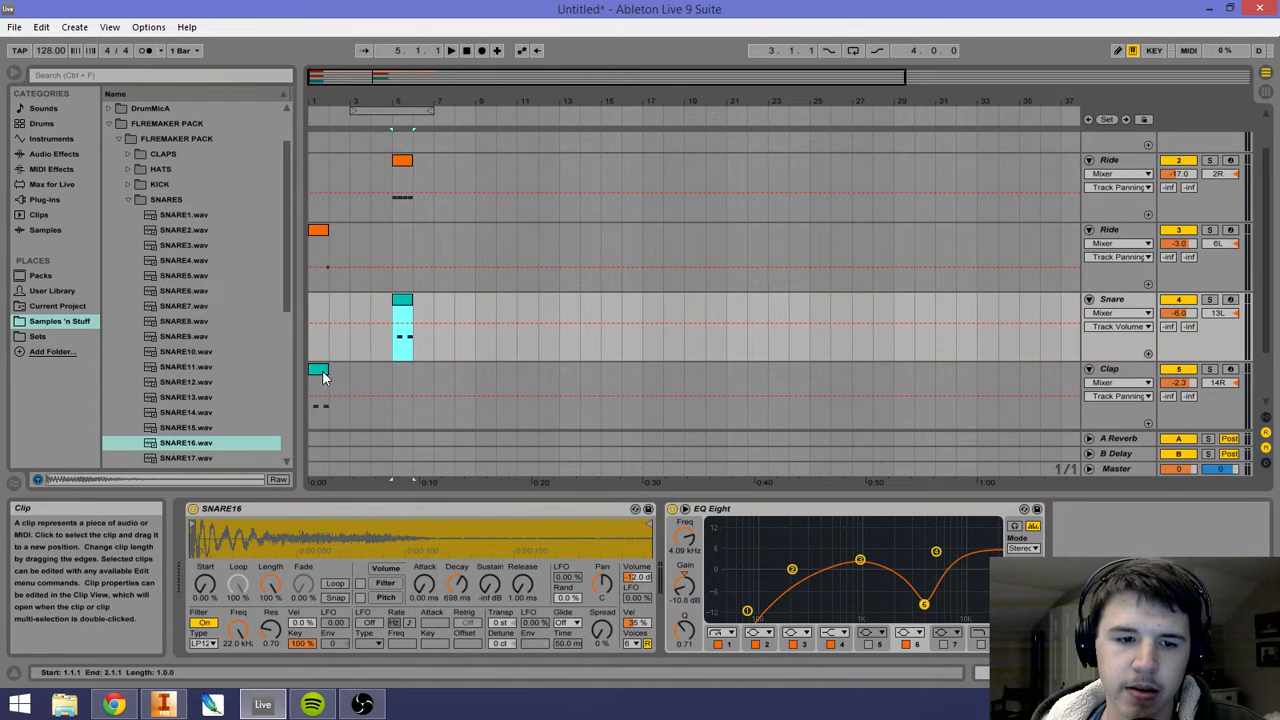
left_click_drag(409, 379, 409, 380)
Step: Extend the Hi Hat clip and the second Ride clip from bar 1 to bar 5
scroll(409, 380, "down", 2)
left_click_drag(327, 366, 393, 364)
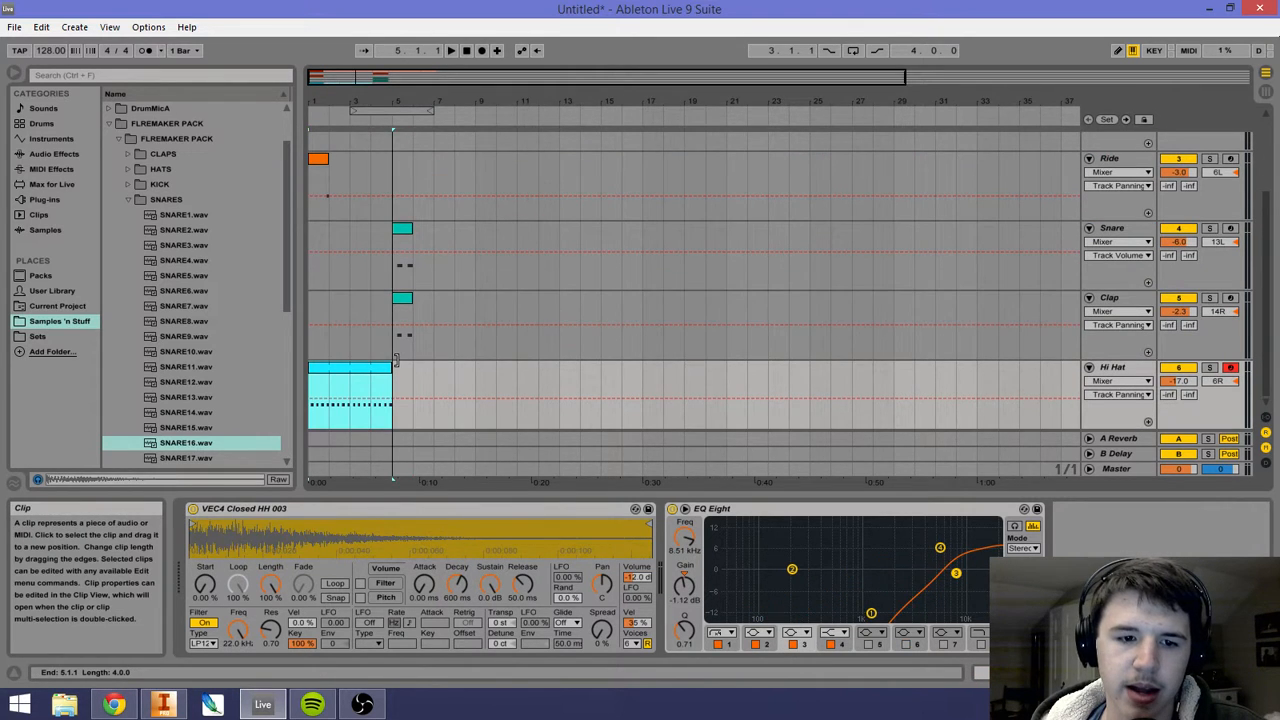
scroll(353, 253, "up", 2)
left_click_drag(328, 222, 396, 224)
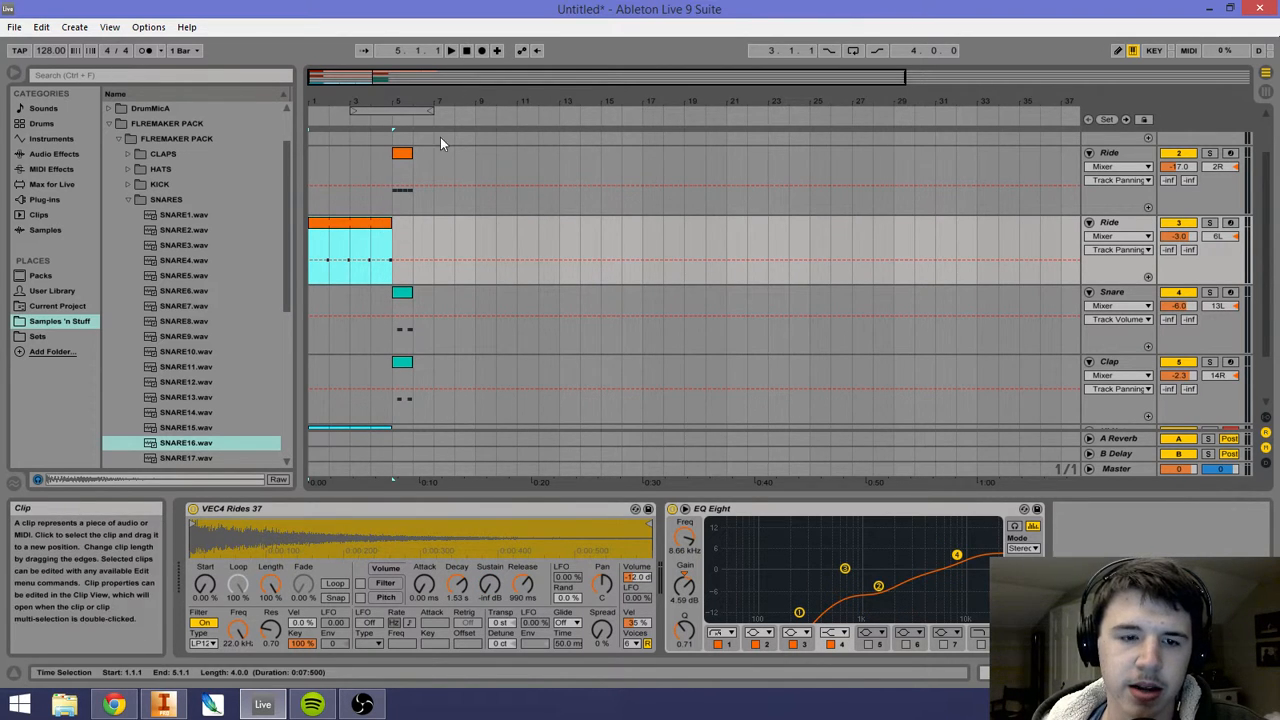
scroll(470, 222, "up", 2)
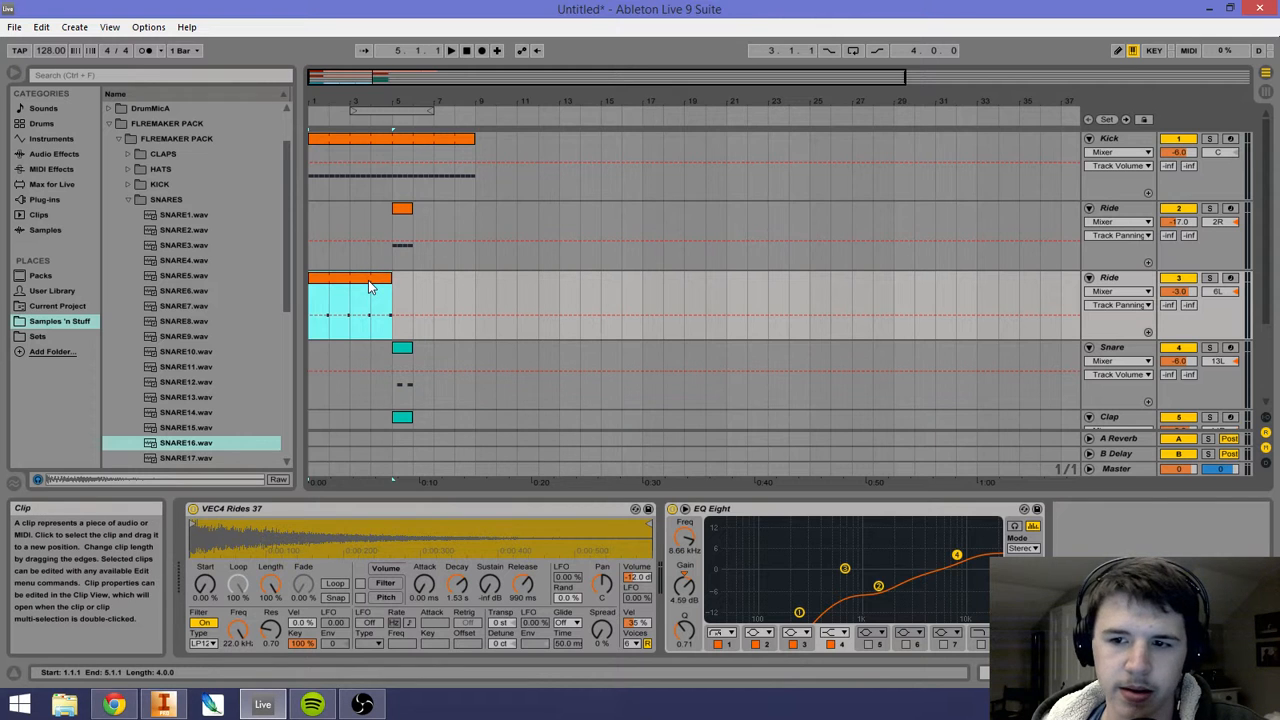
scroll(368, 290, "down", 3)
left_click(366, 374)
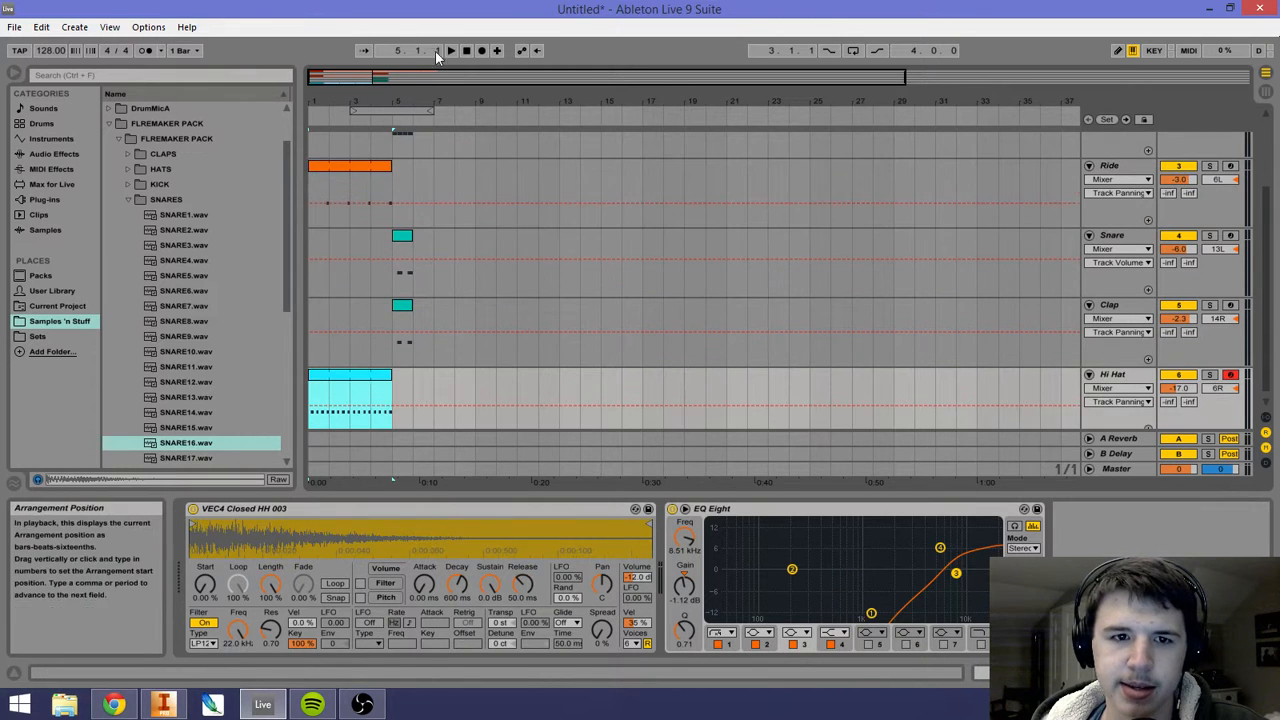
Step: Play the arrangement from the start and extend both Ride clips to end at bar 9
left_click(466, 51)
left_click(451, 51)
scroll(462, 205, "up", 2)
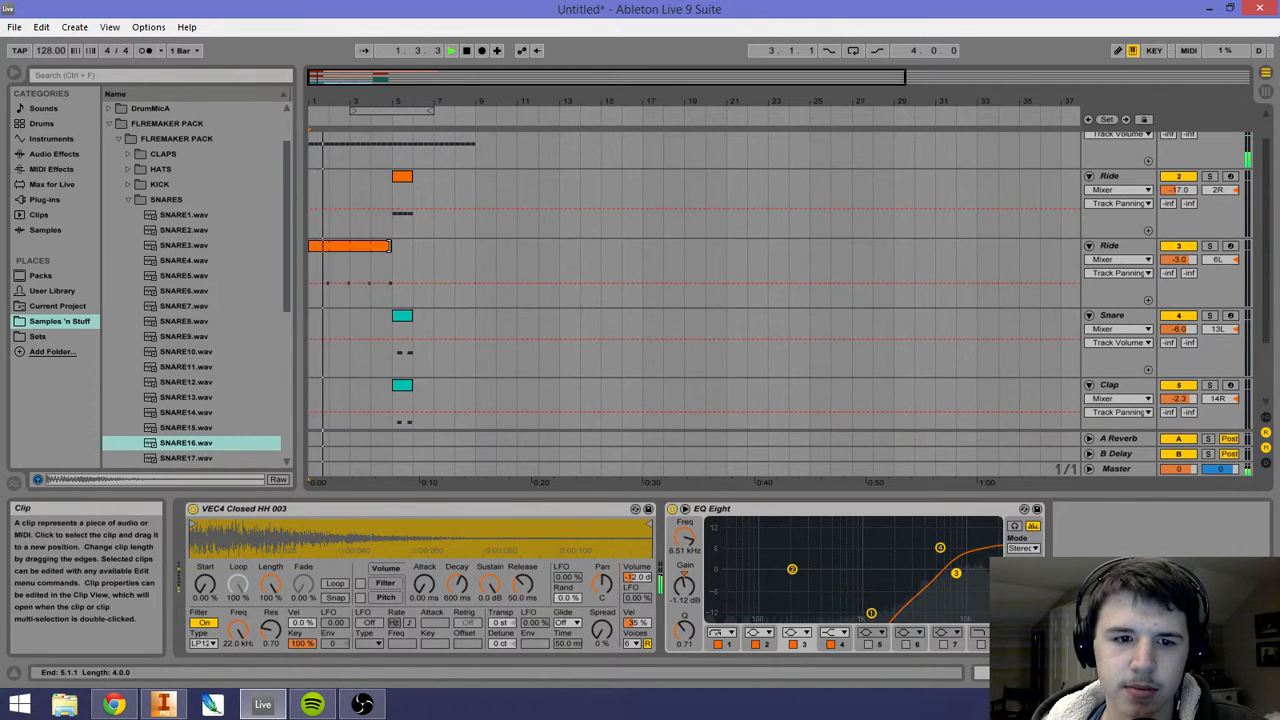
left_click_drag(389, 246, 474, 246)
left_click_drag(411, 176, 474, 177)
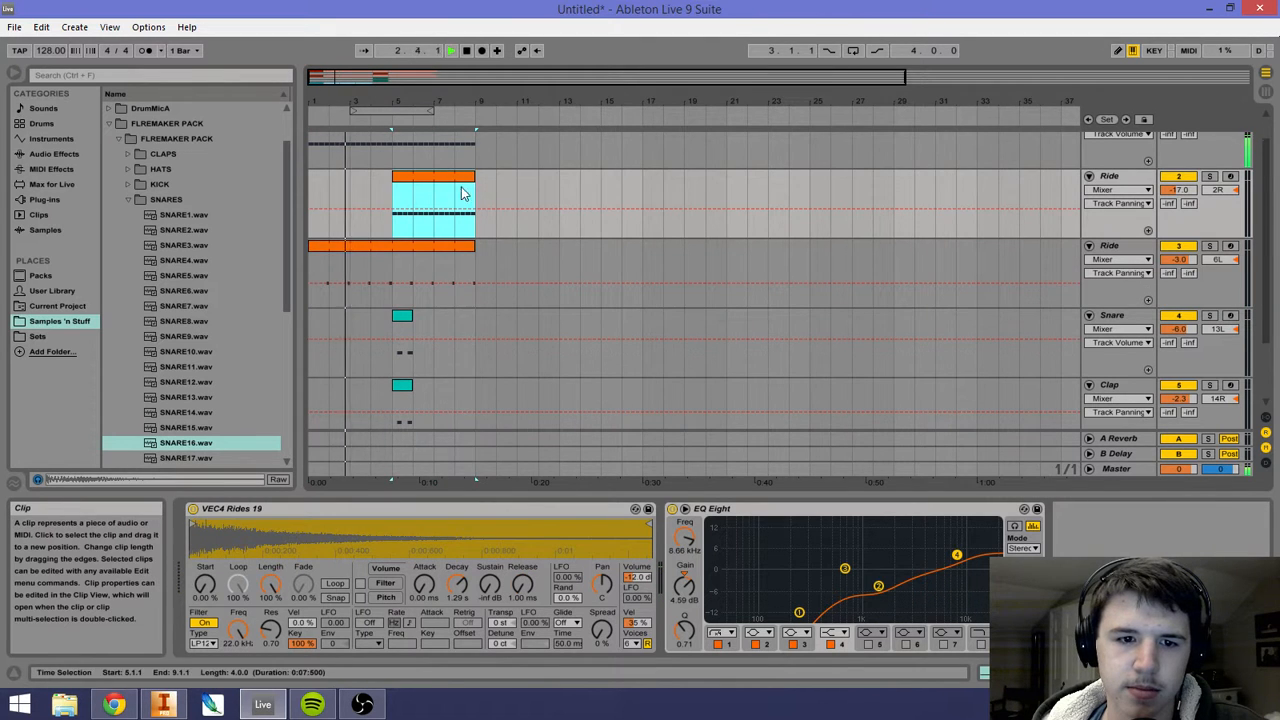
Step: Extend the Snare, Clap and Hi Hat clips to end at bar 9
left_click(410, 315)
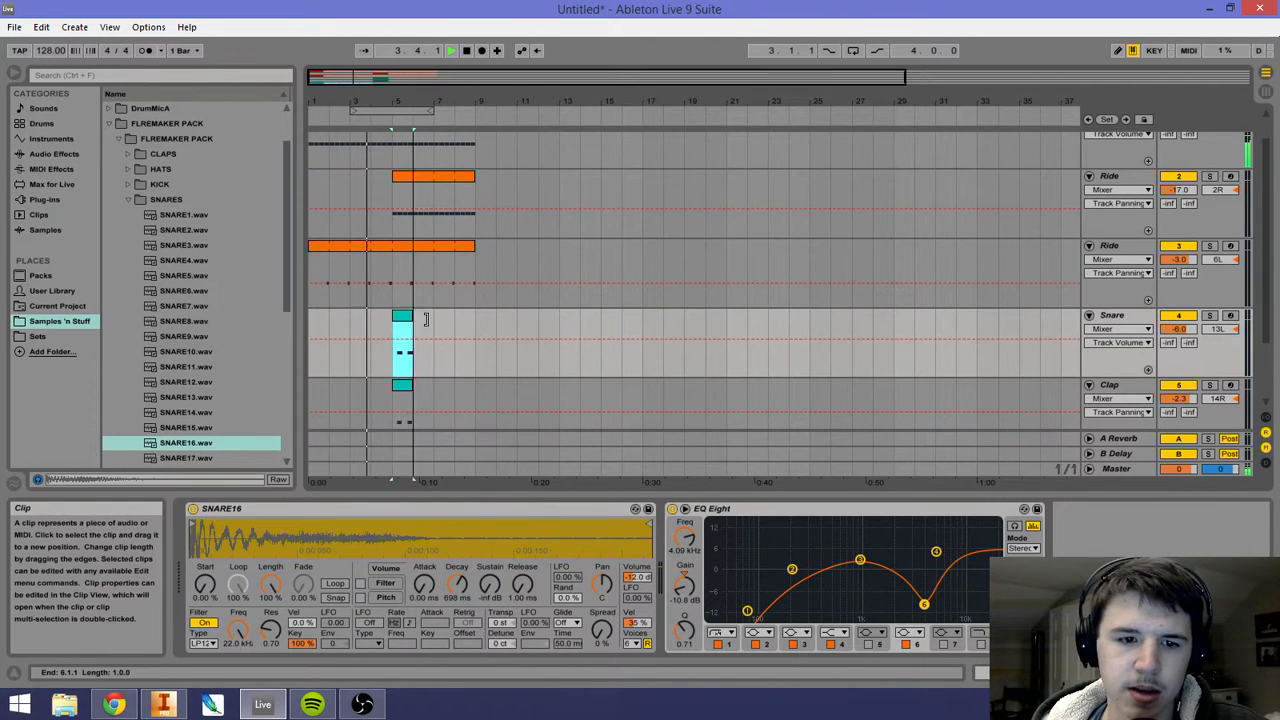
left_click_drag(425, 318, 472, 318)
left_click_drag(414, 384, 466, 380)
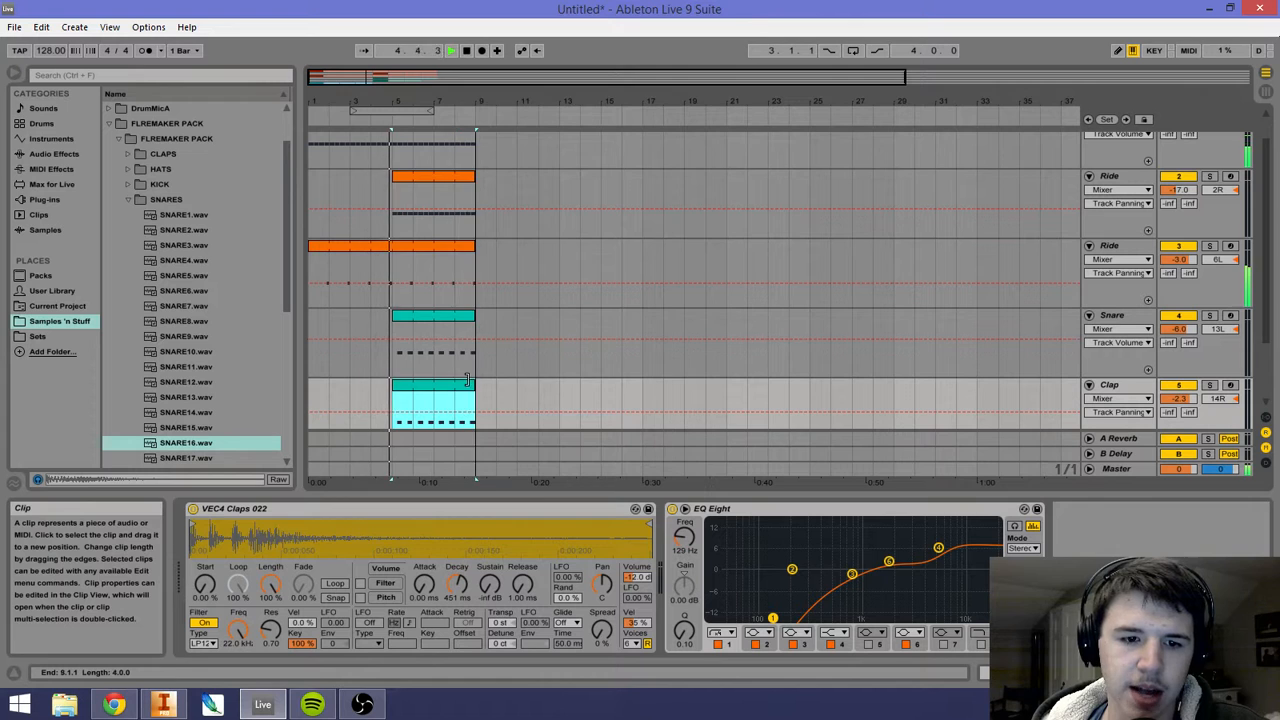
scroll(483, 365, "down", 2)
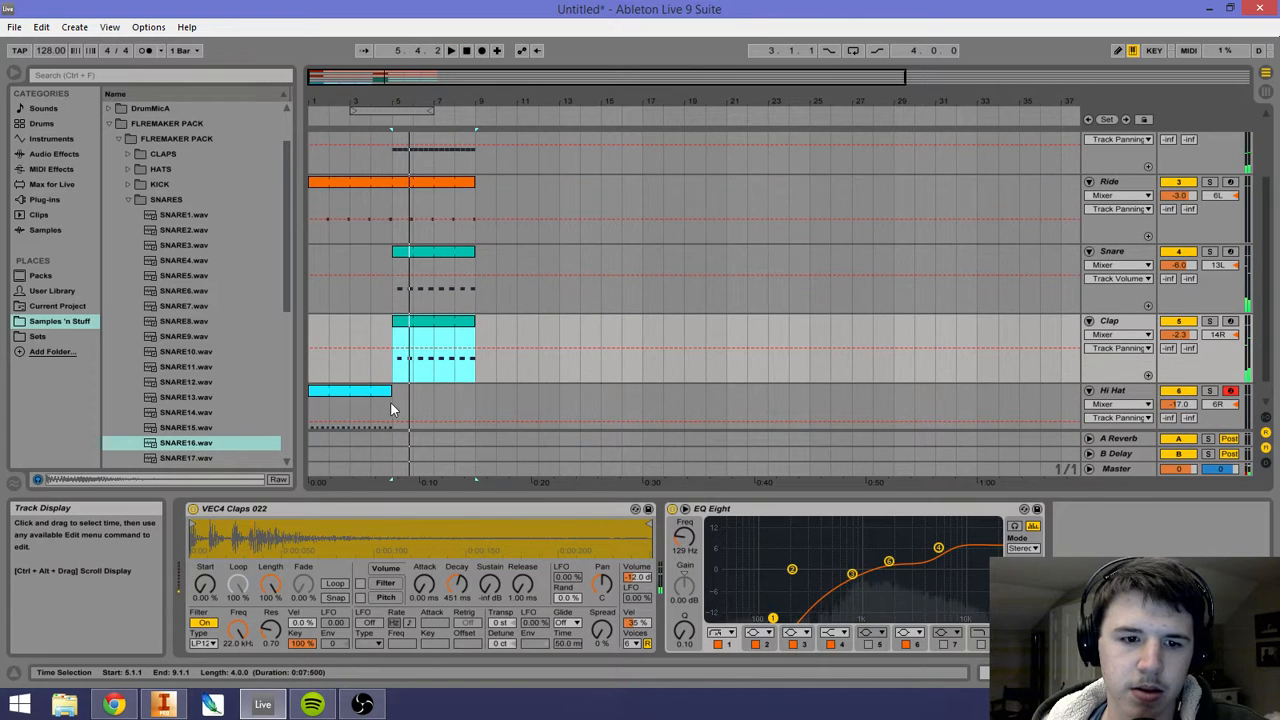
left_click_drag(390, 401, 476, 402)
Step: Play the arrangement from the start, lowering the second Ride track's volume to -6.2 dB and the Snare's to -8.5 dB
left_click(452, 50)
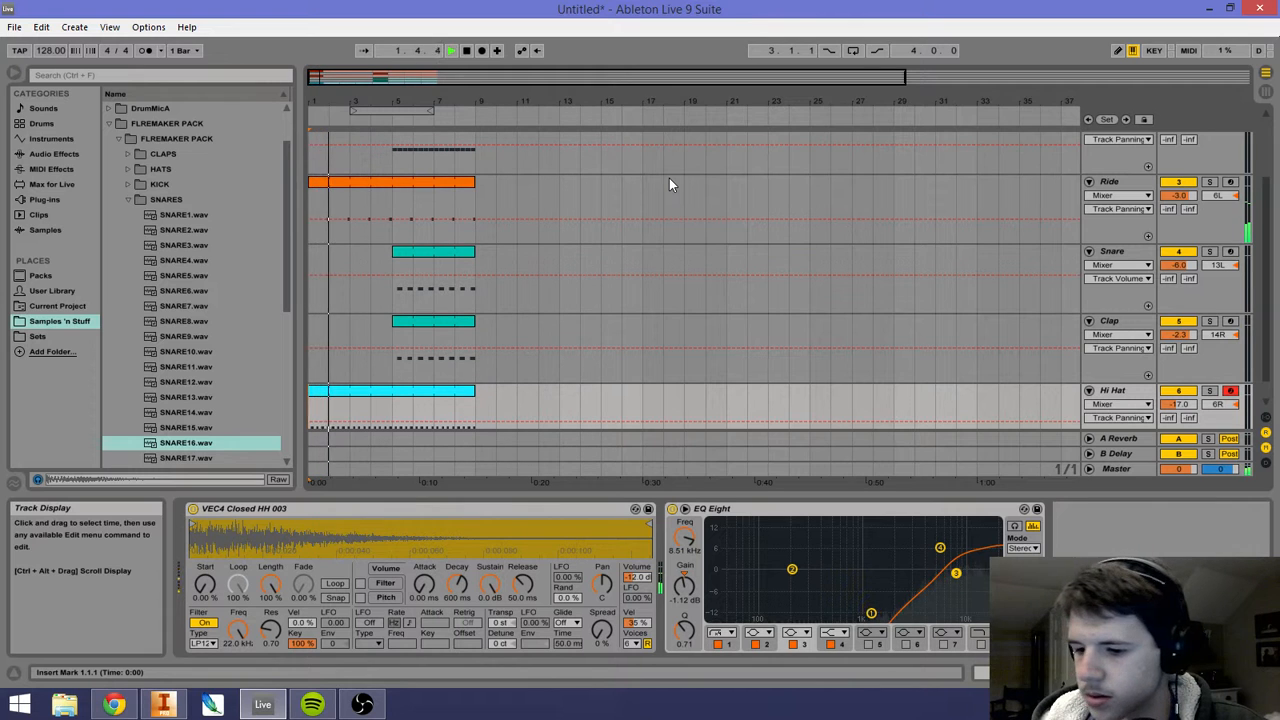
key("XF86AudioRaiseVolume")
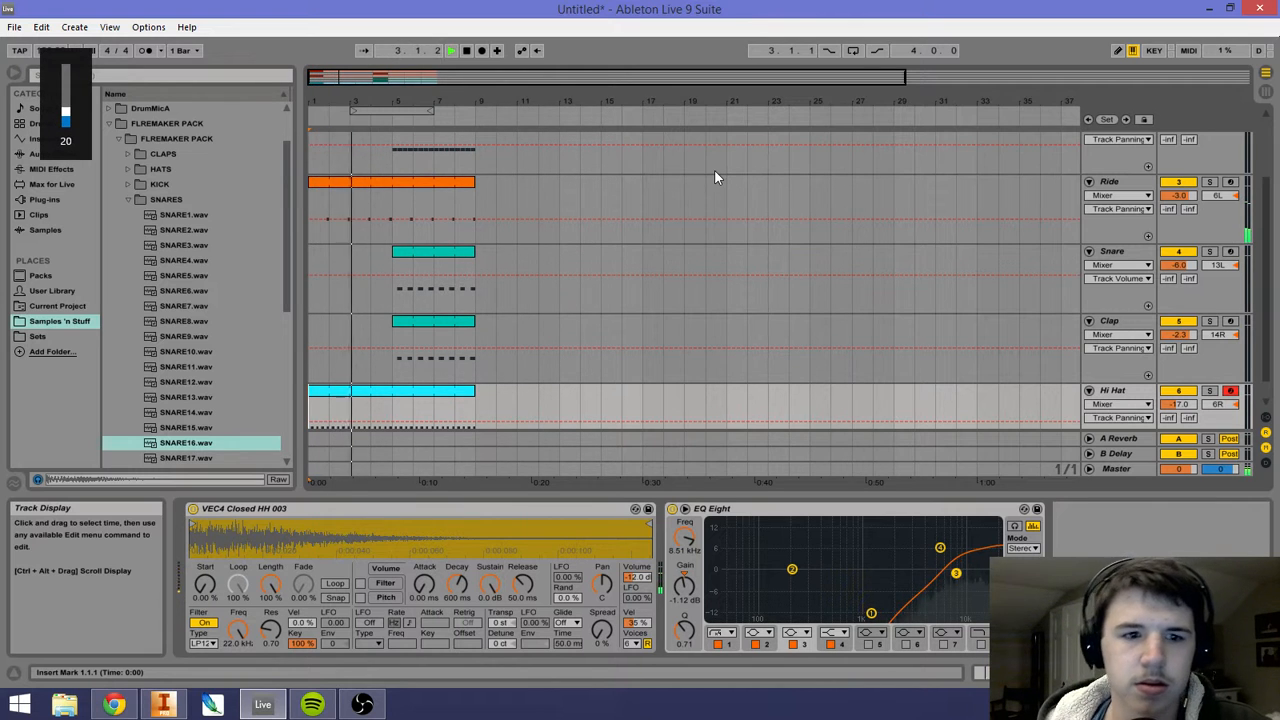
left_click_drag(1179, 196, 1179, 213)
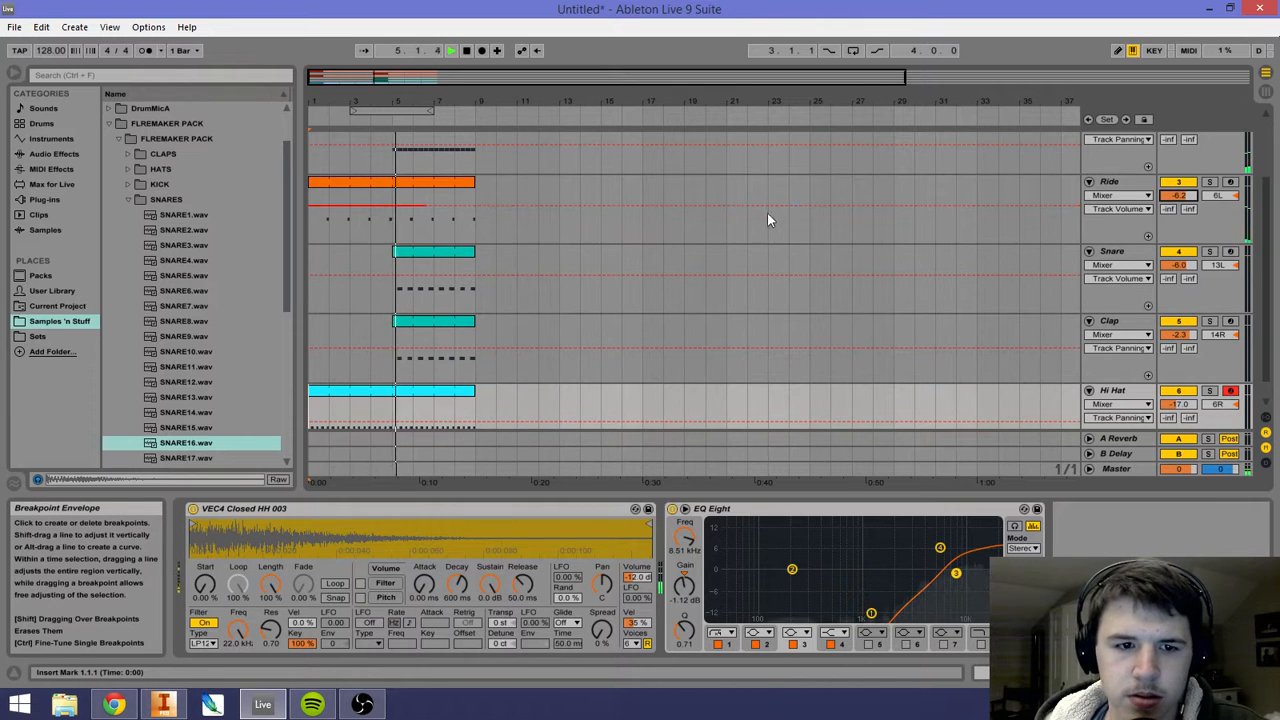
left_click_drag(1184, 266, 1184, 279)
key("space")
Step: Play from bar 5 with the Snare track selected, lower its volume to -9.7 dB and solo it
left_click(1128, 259)
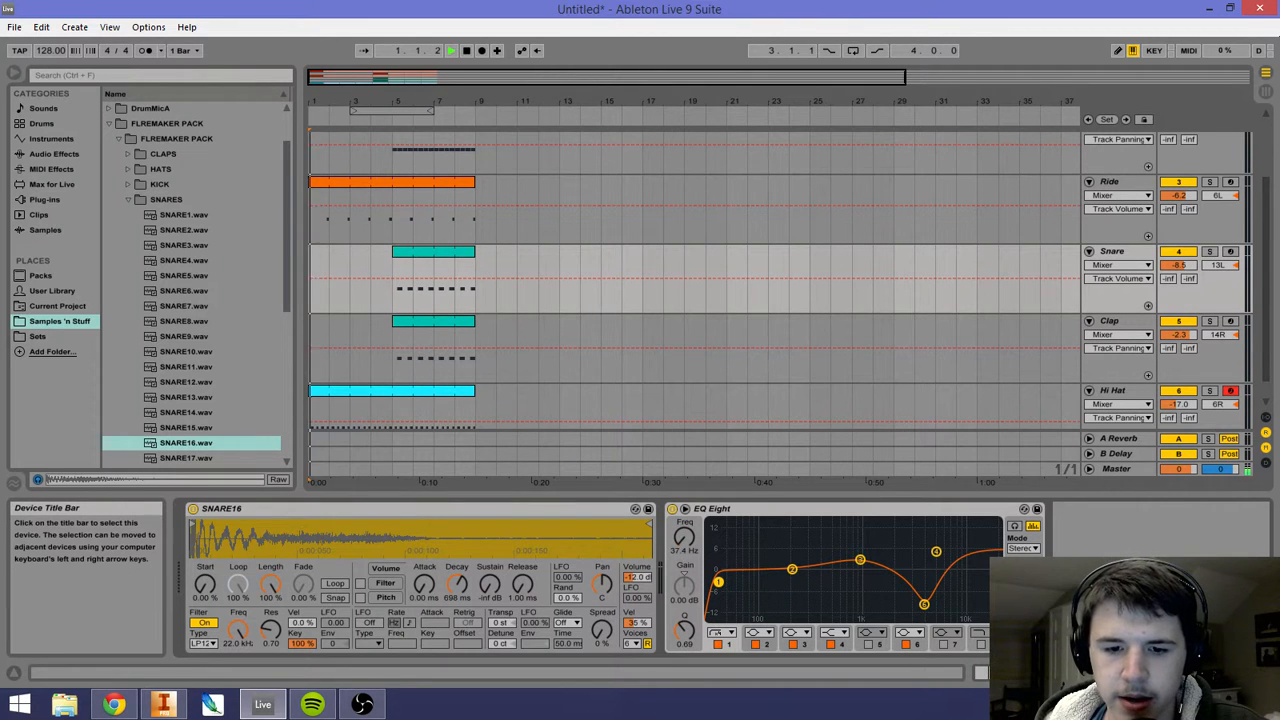
left_click(391, 271)
key("space")
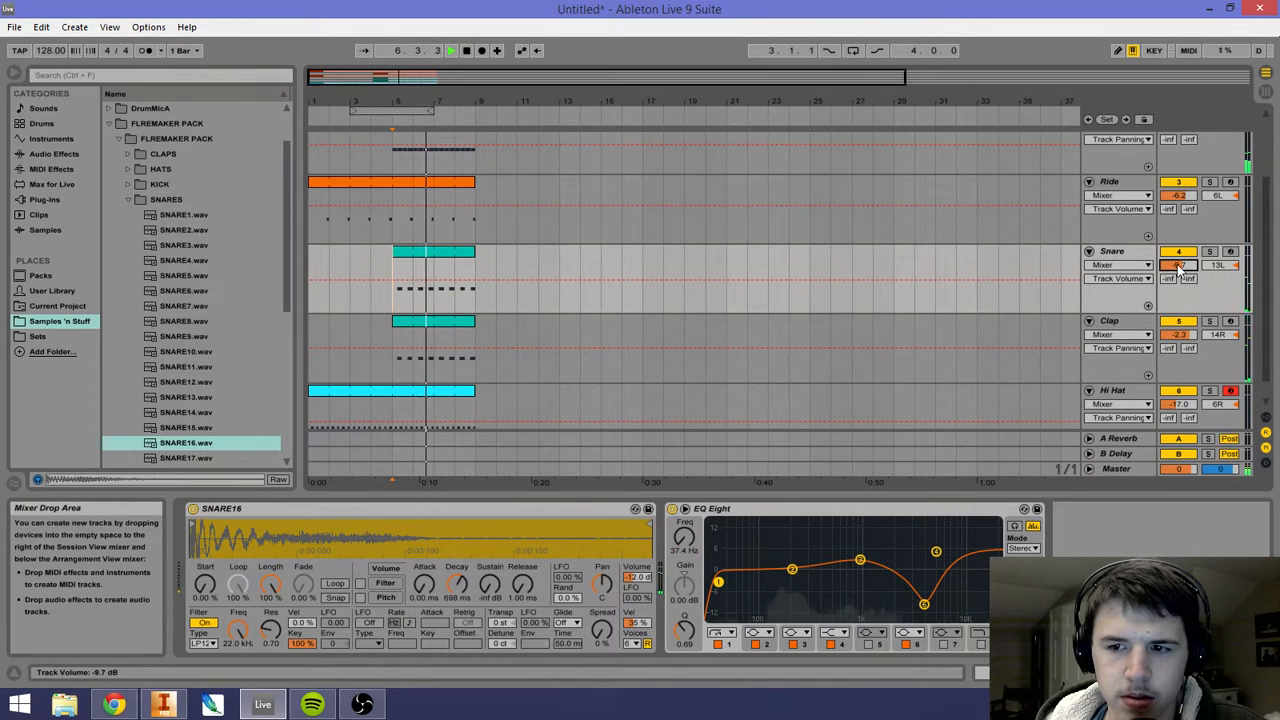
left_click_drag(1180, 264, 1180, 270)
left_click(1209, 251)
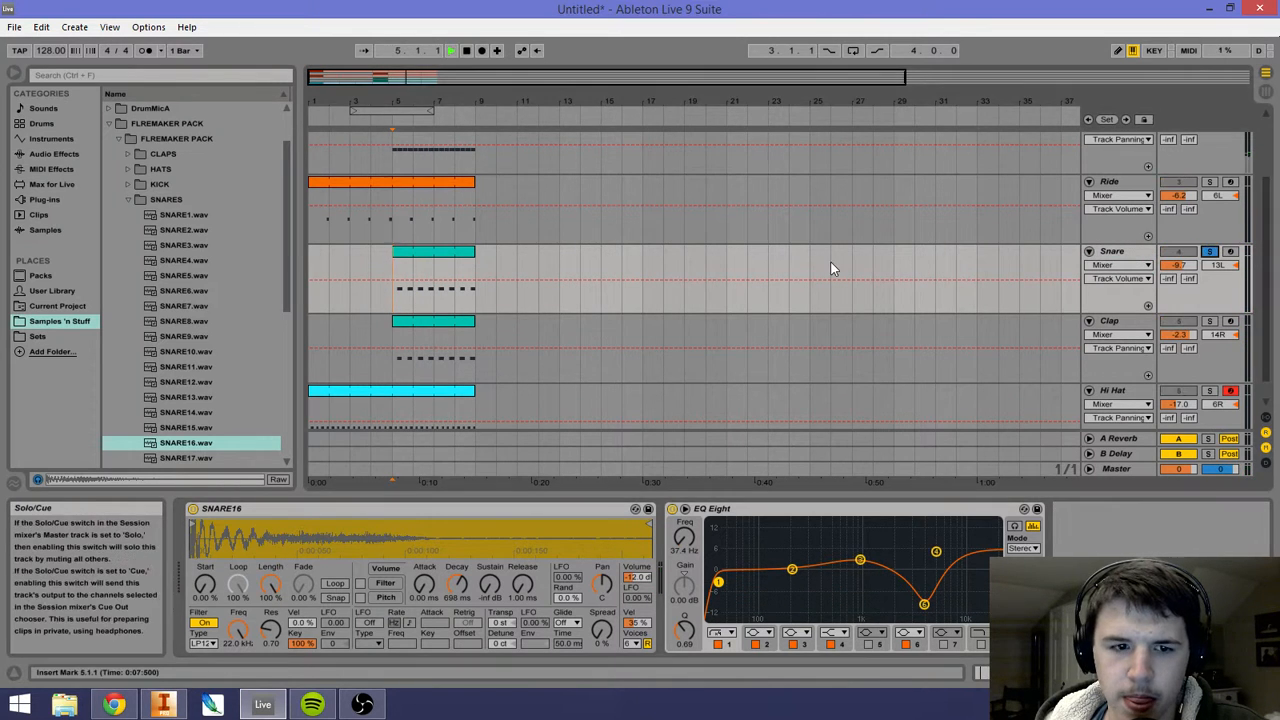
Step: Replace the Snare track's sample with SNARE18.wav and play it
key("space")
scroll(160, 397, "down", 2)
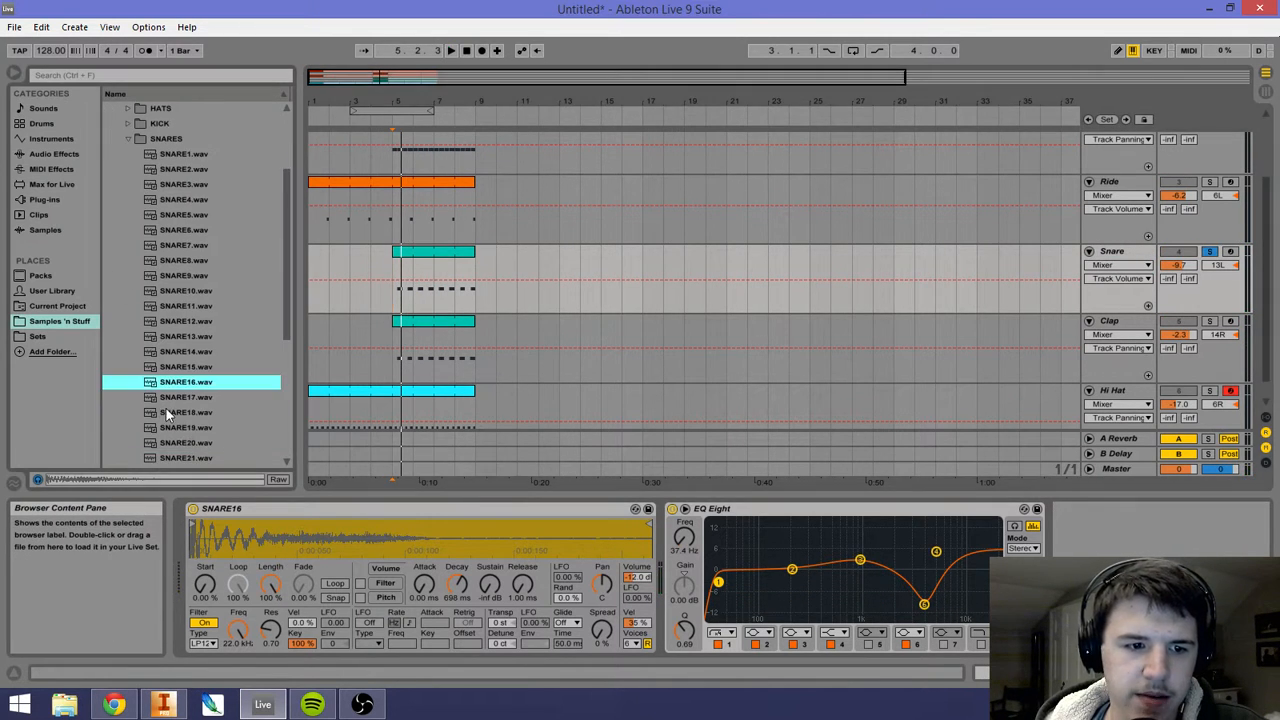
left_click(170, 404)
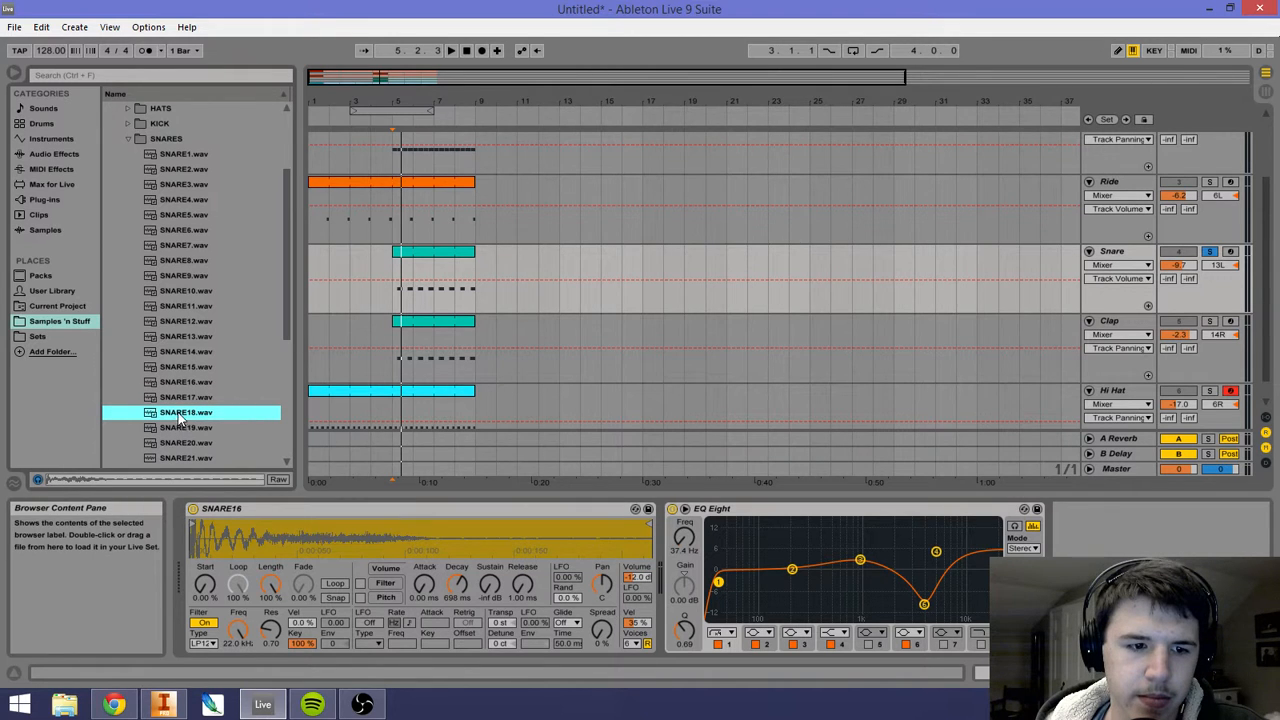
left_click_drag(238, 530, 238, 530)
key("space")
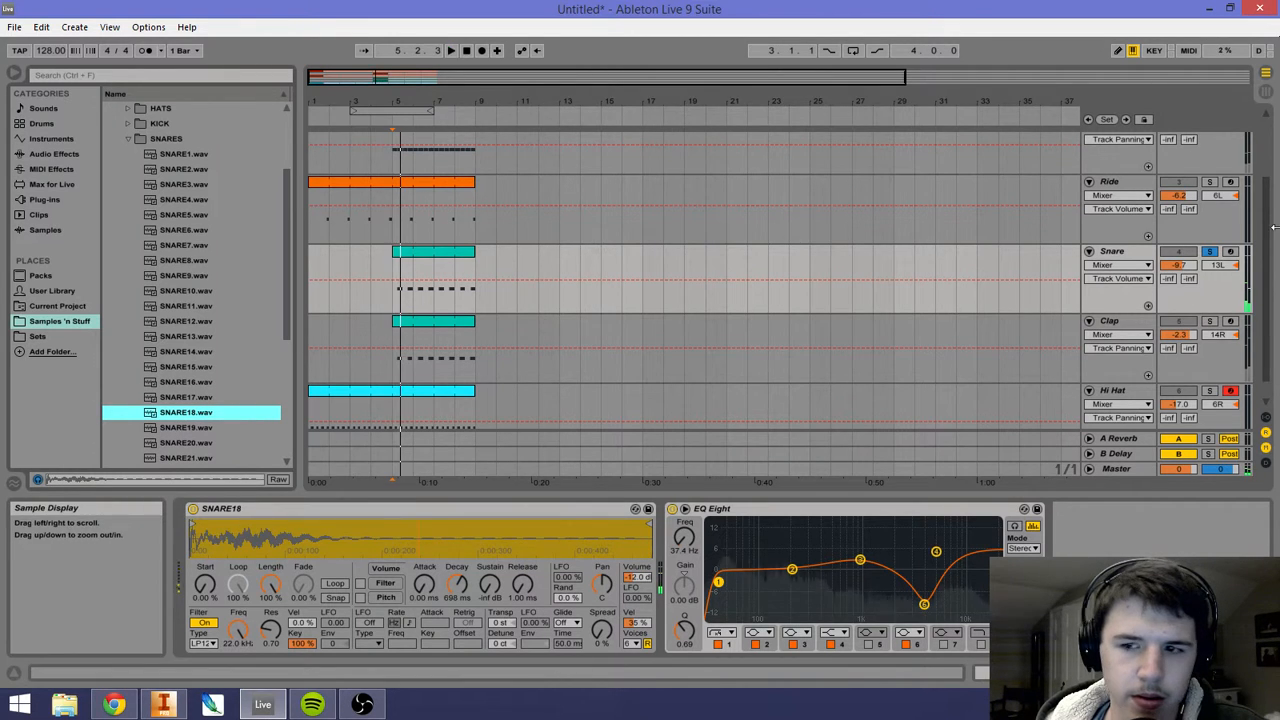
Step: Unsolo the Snare track, raise its volume to -6.6 dB and reshape the upper bands of its EQ Eight
left_click(1209, 251)
left_click_drag(1178, 265, 1178, 256)
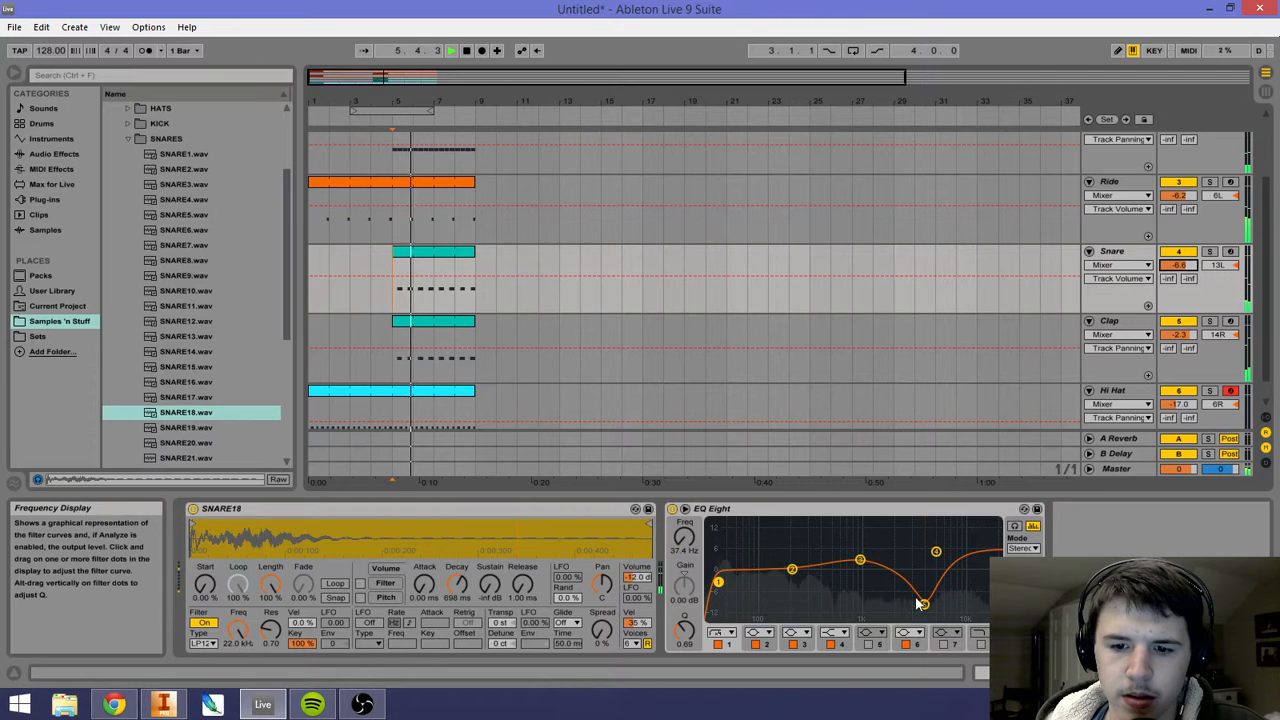
left_click_drag(923, 604, 927, 590)
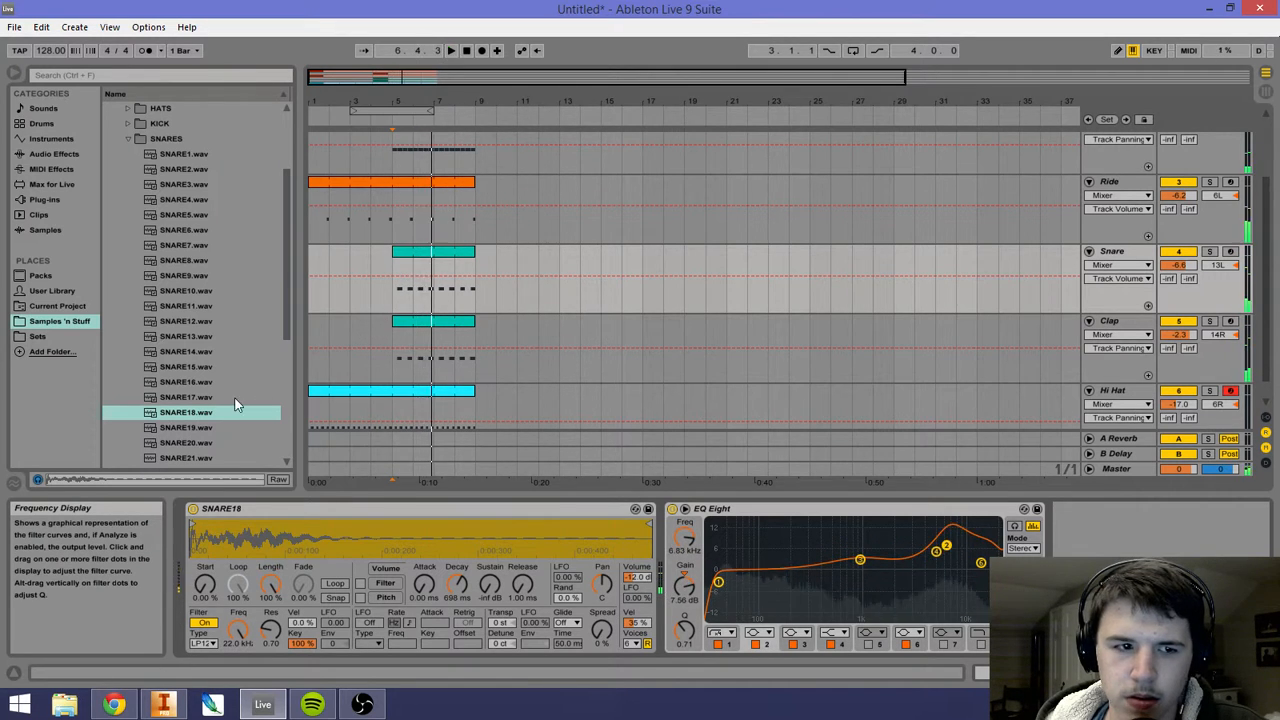
Step: Replace the Snare track's sample with SNARE20.wav and set the track volume to -9.0 dB
left_click(200, 445)
left_click(199, 456)
left_click(203, 443)
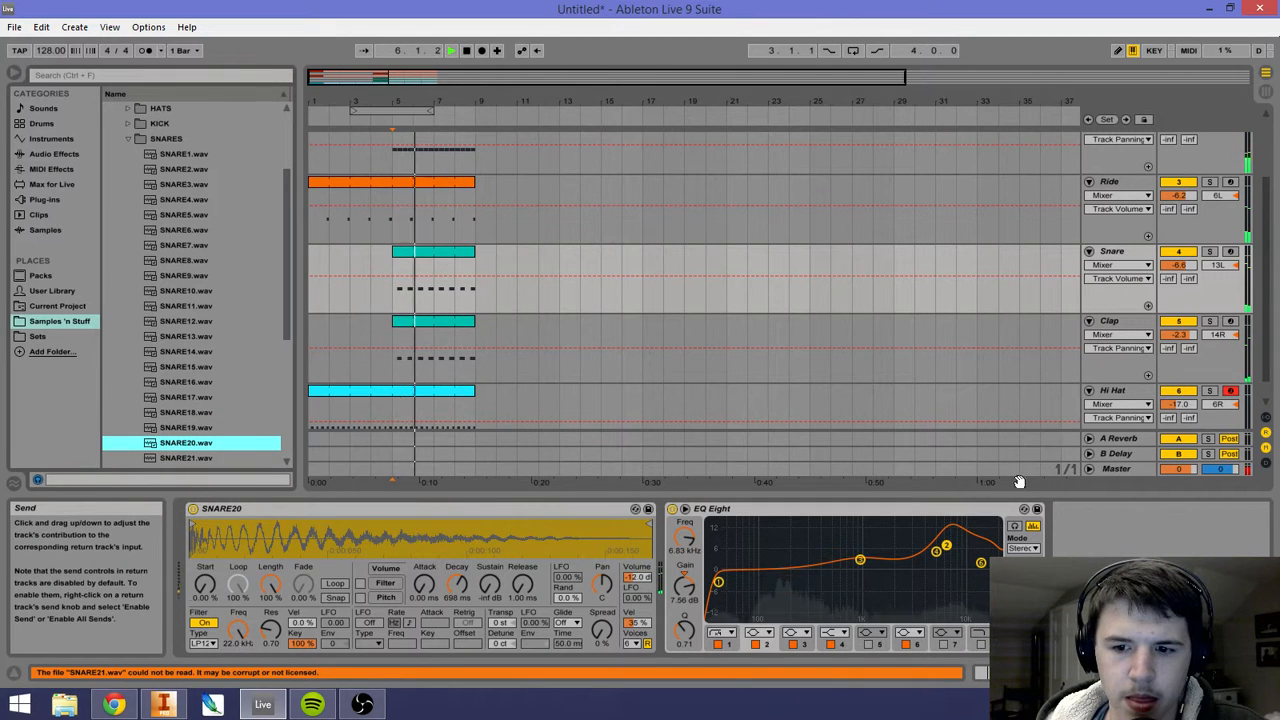
left_click_drag(1178, 265, 1178, 290)
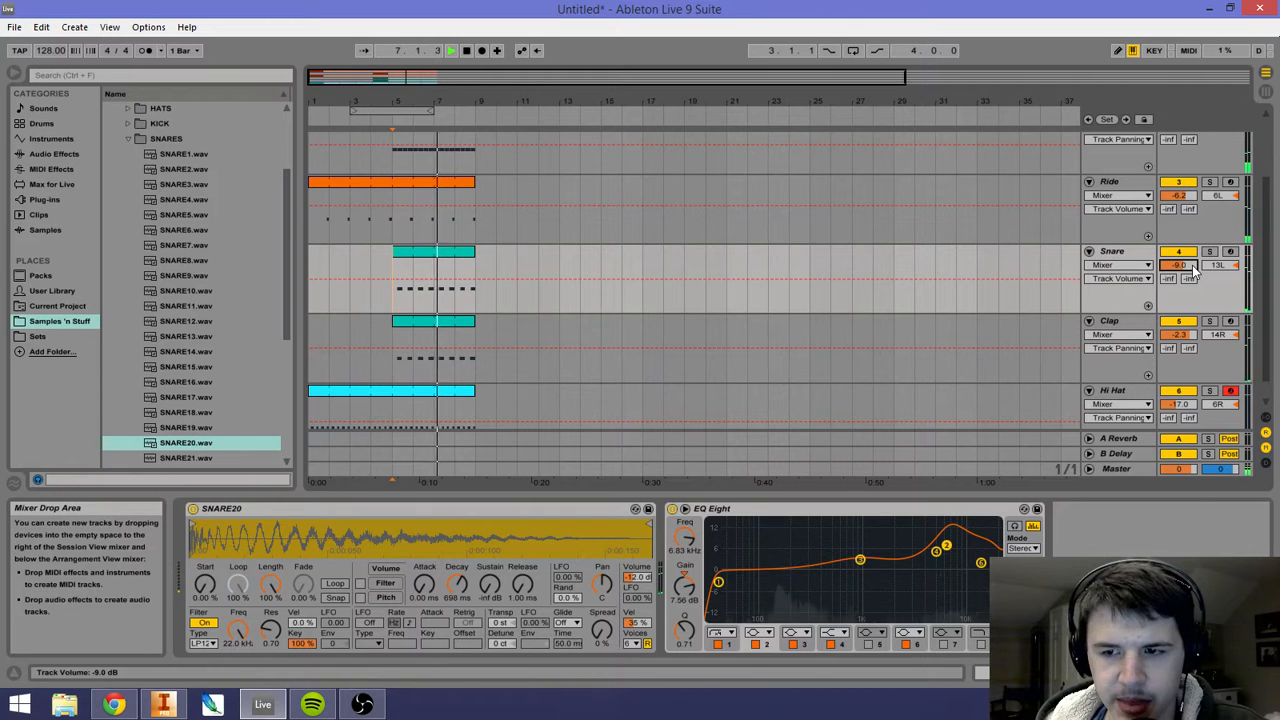
Step: Shape the Snare's EQ Eight with band 1 at 38.7 Hz, band 2 at 12.0 kHz and 12.5 dB, and band 4 at 5.59 kHz and 3.35 dB
left_click_drag(946, 545, 992, 556)
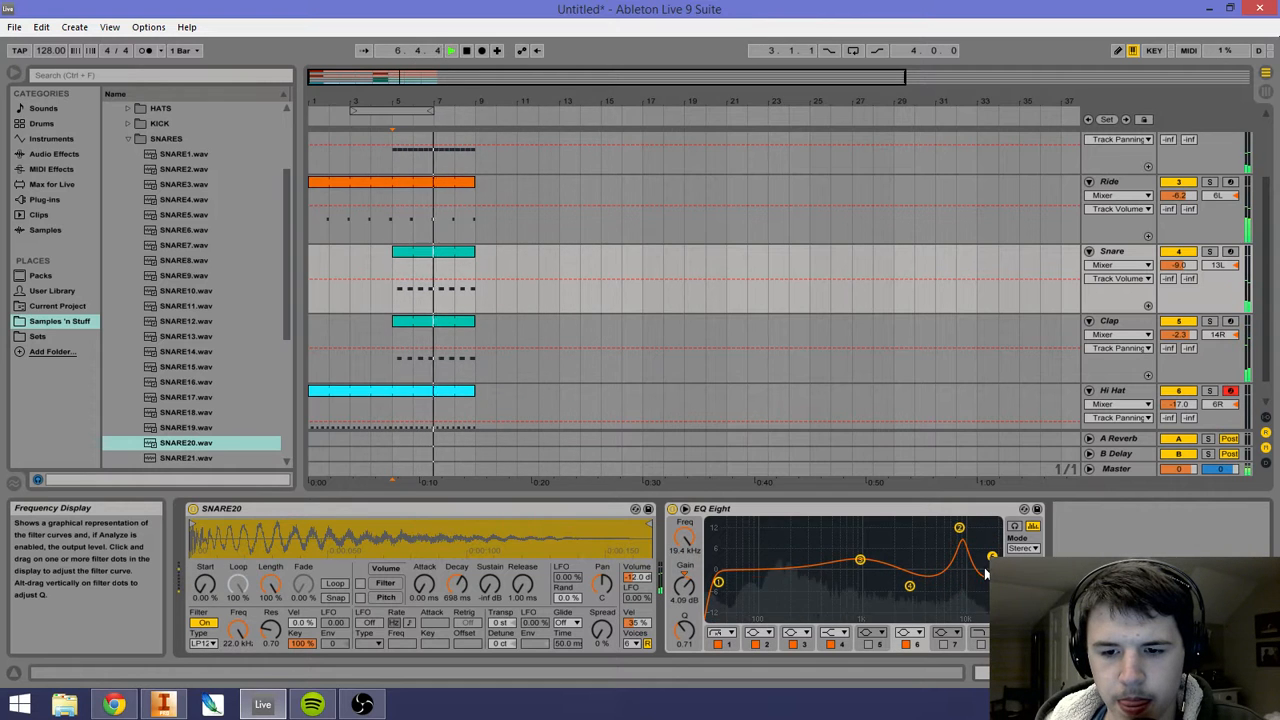
left_click_drag(910, 587, 927, 574)
mouse_move(960, 528)
left_mouse_down()
mouse_move(968, 543)
mouse_move(971, 528)
left_mouse_up()
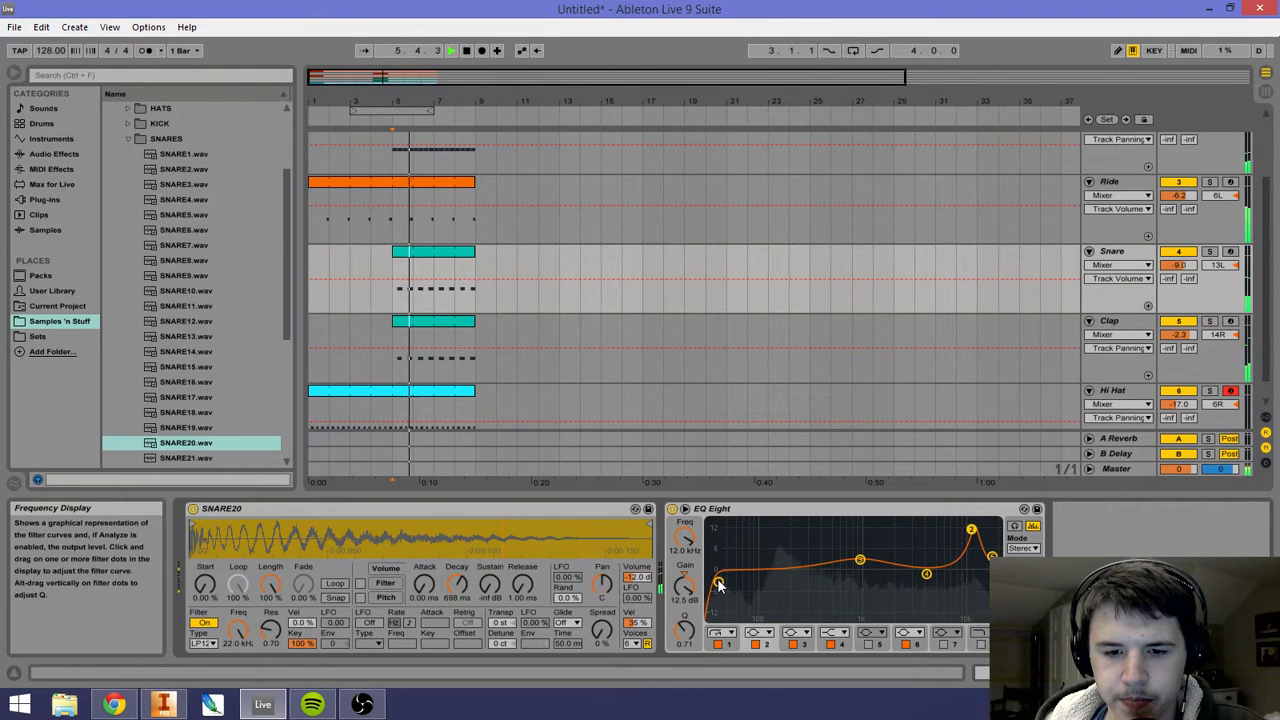
mouse_move(718, 582)
left_mouse_down()
mouse_move(733, 618)
mouse_move(719, 588)
left_mouse_up()
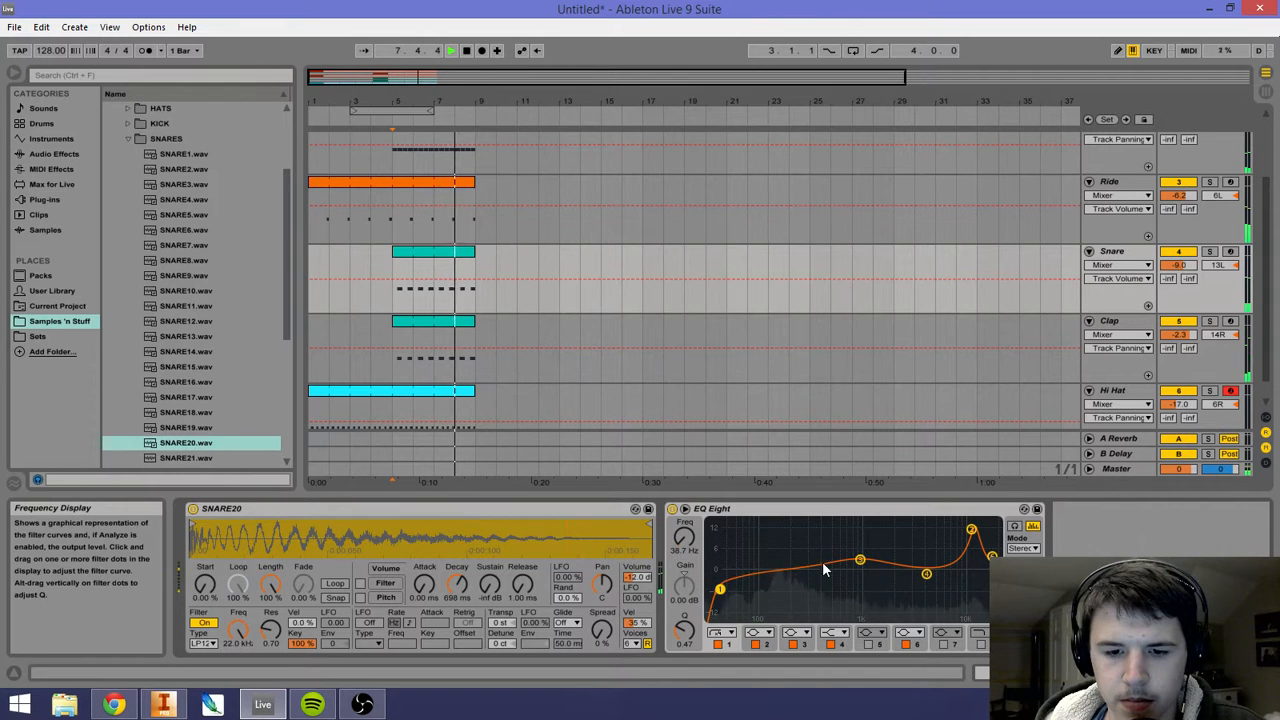
left_click_drag(926, 574, 938, 559)
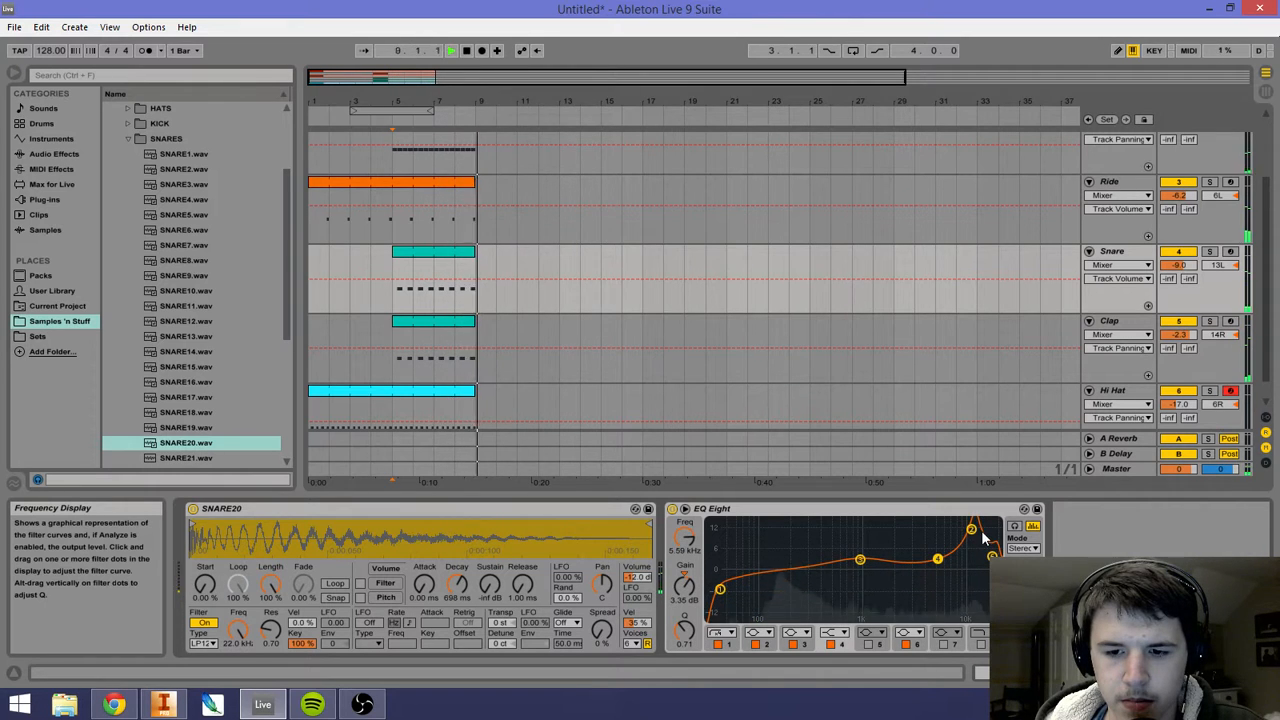
Step: Replay from bar 5, raise the Snare's low cut and set EQ bands 2, 3 and 4 to 8.80, -6.55 and -4.59 dB
key("space")
key("space")
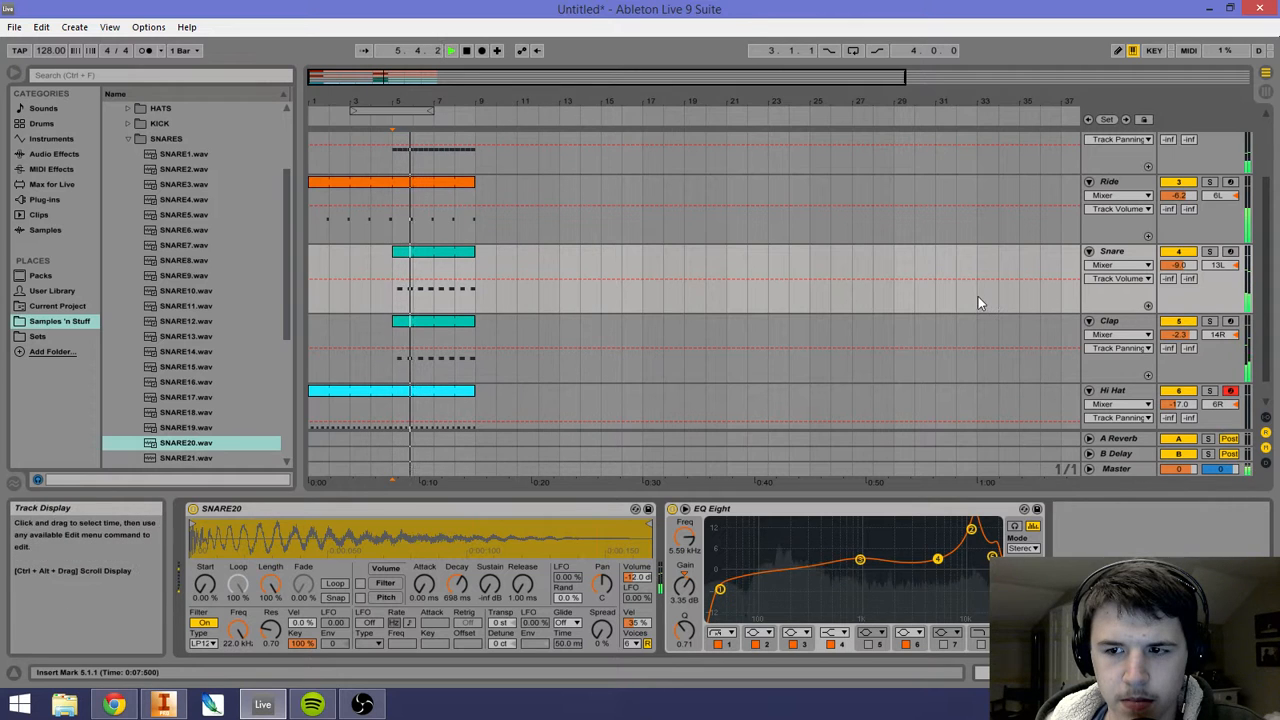
left_click_drag(971, 529, 971, 541)
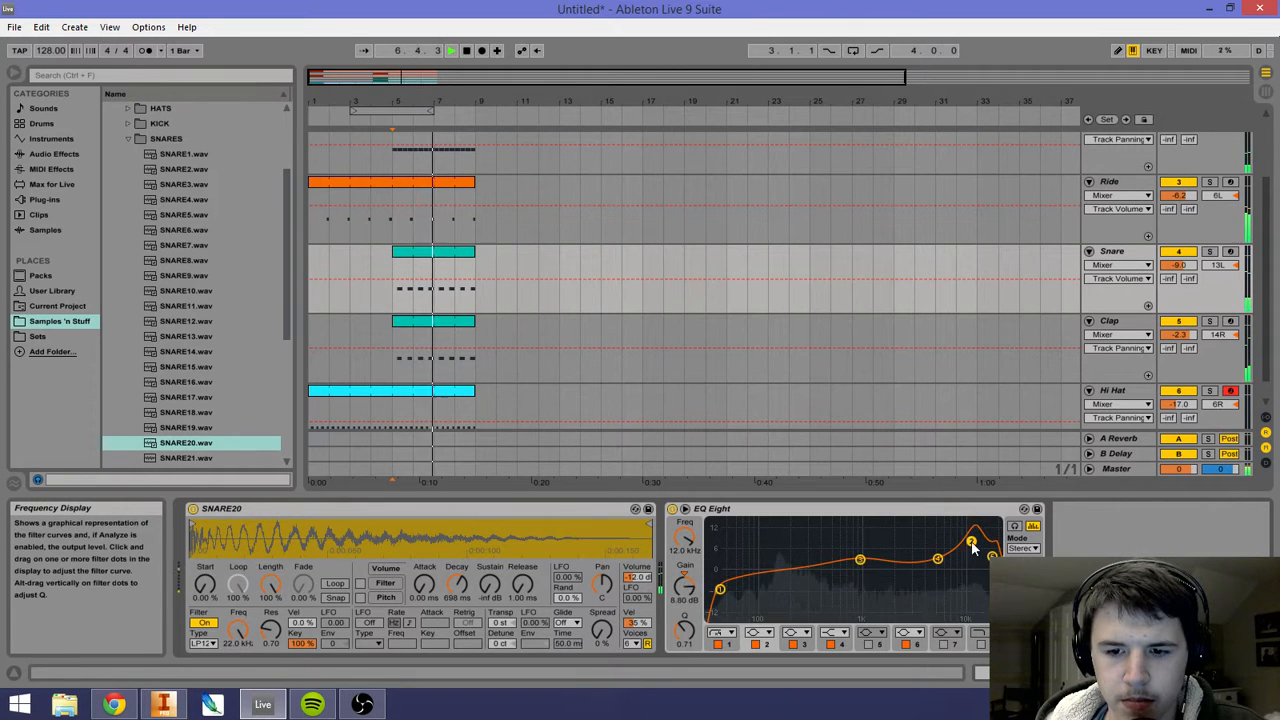
left_click_drag(861, 561, 856, 597)
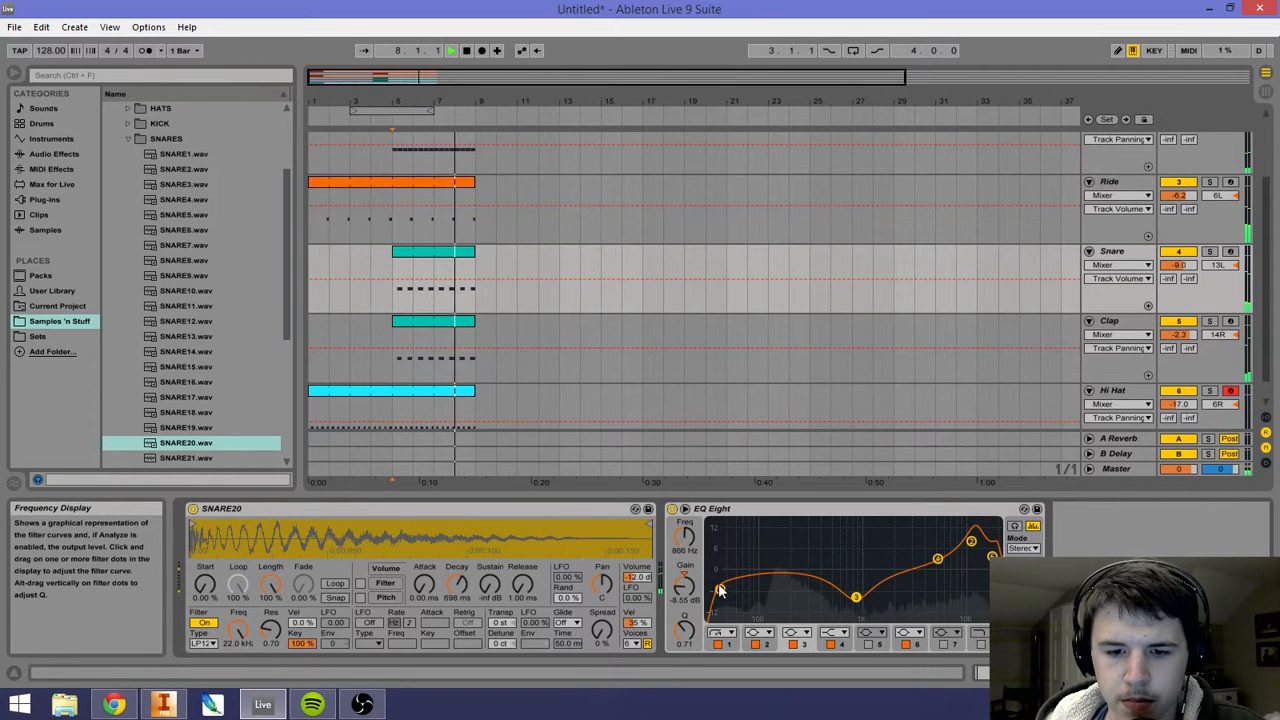
mouse_move(720, 590)
left_mouse_down()
mouse_move(755, 595)
mouse_move(743, 596)
left_mouse_up()
left_click_drag(938, 559, 937, 581)
Step: Compare the Snare and Clap soloed together, raise the Snare volume to -4.2 dB, then unsolo and stop playback
key("space")
left_click(1211, 252)
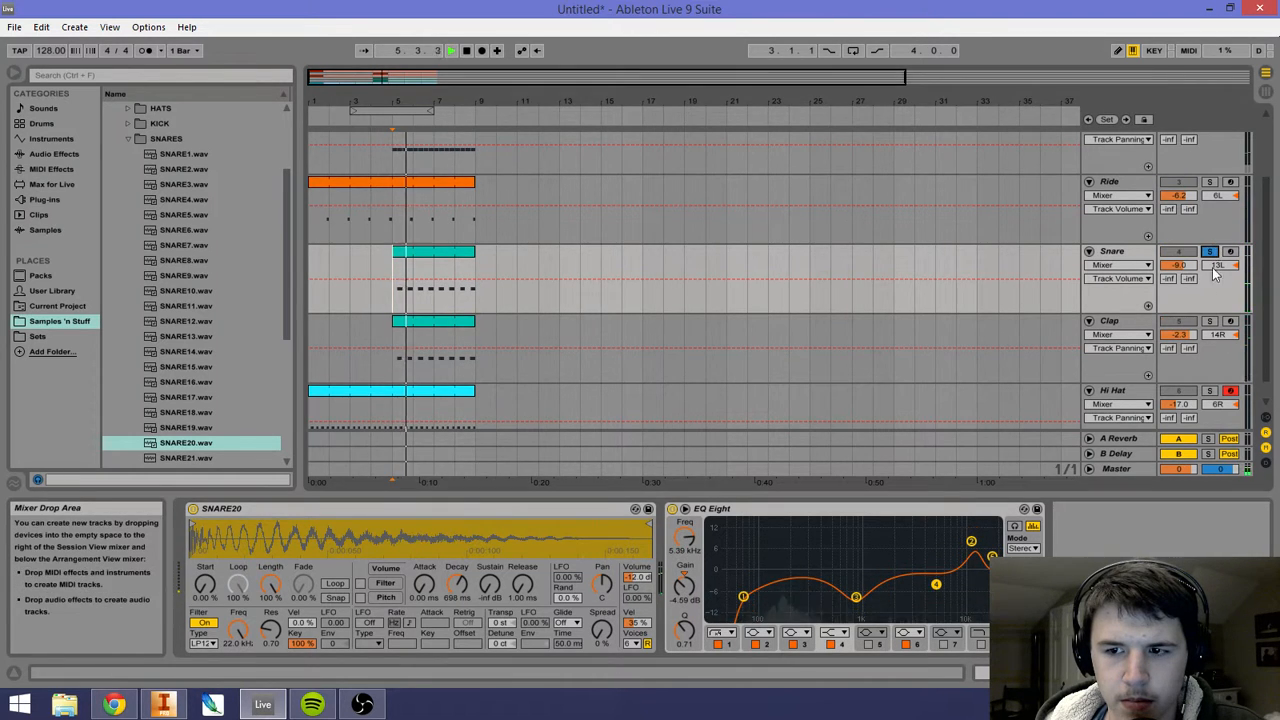
left_click(1211, 323, "ctrl")
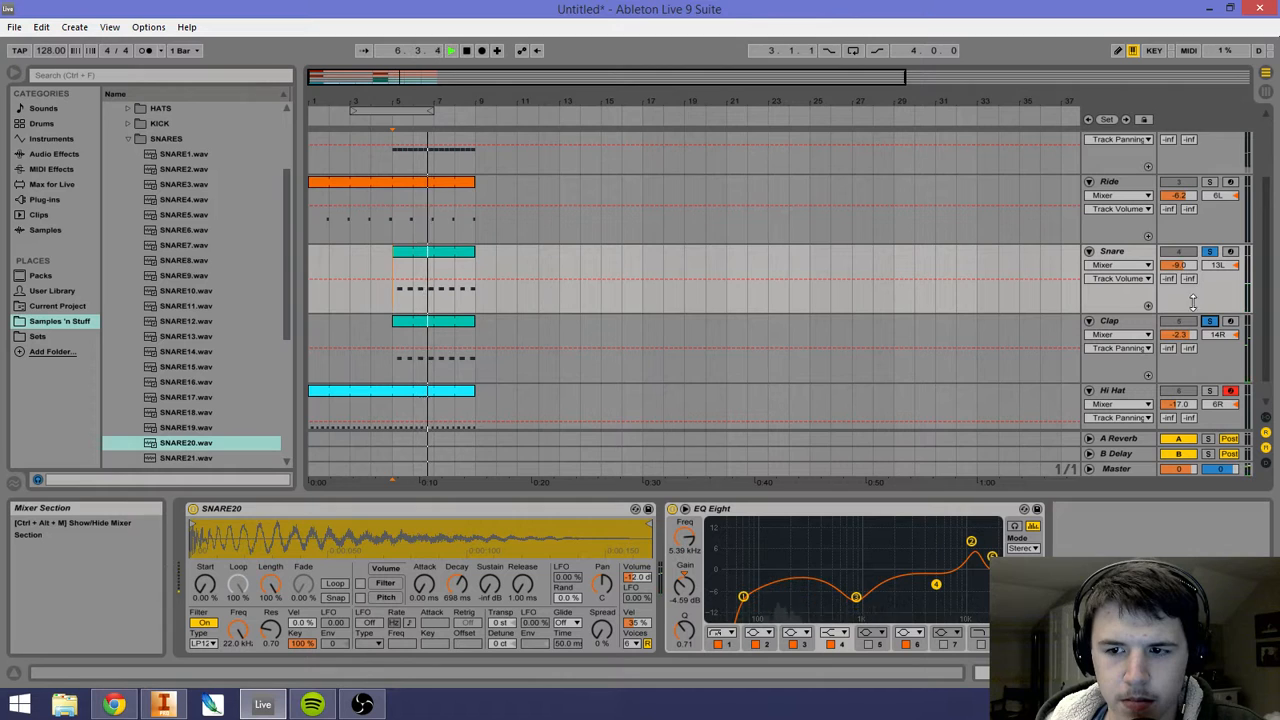
left_click_drag(1184, 268, 1184, 255)
left_click(1211, 252)
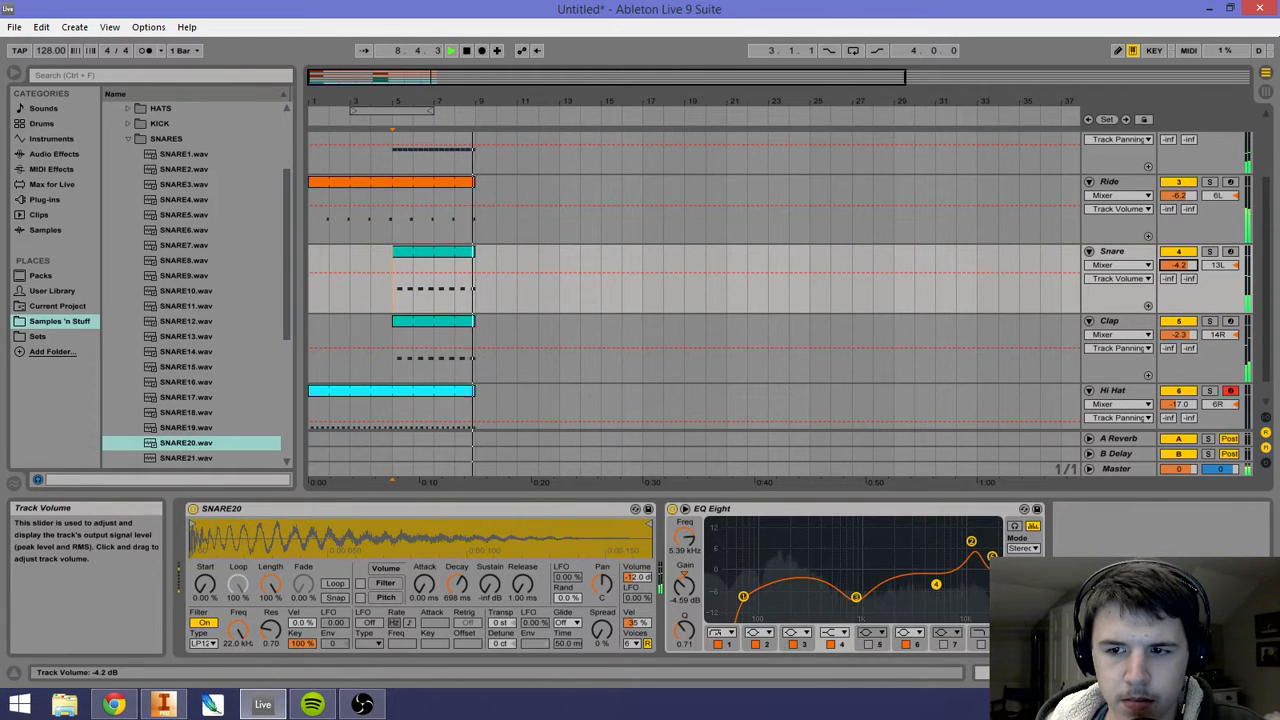
key("space")
Step: Extend the Hi Hat, Clap and Snare clips to end at bar 17
left_click(534, 271)
scroll(530, 340, "down", 1)
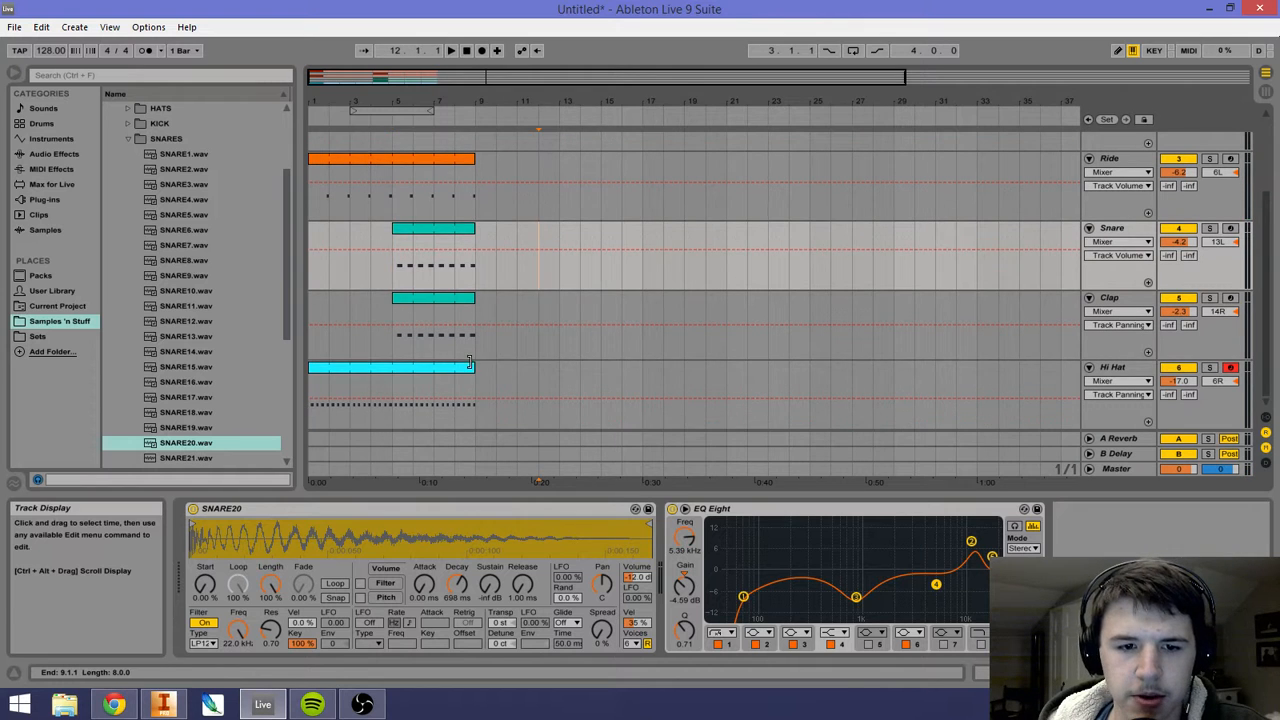
left_click_drag(469, 363, 642, 365)
left_click_drag(476, 306, 643, 305)
left_click_drag(475, 240, 645, 240)
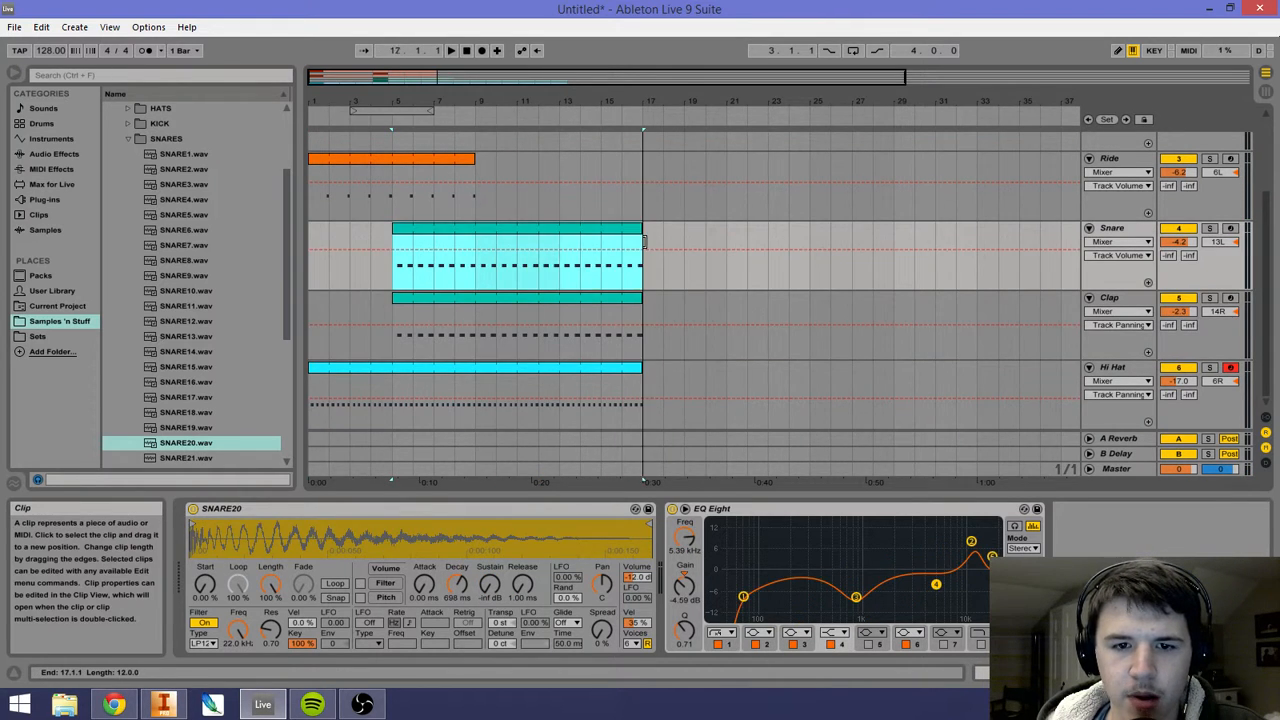
Step: Extend both Ride clips and the Kick clip to end at bar 17
scroll(620, 270, "up", 3)
left_click_drag(477, 240, 645, 250)
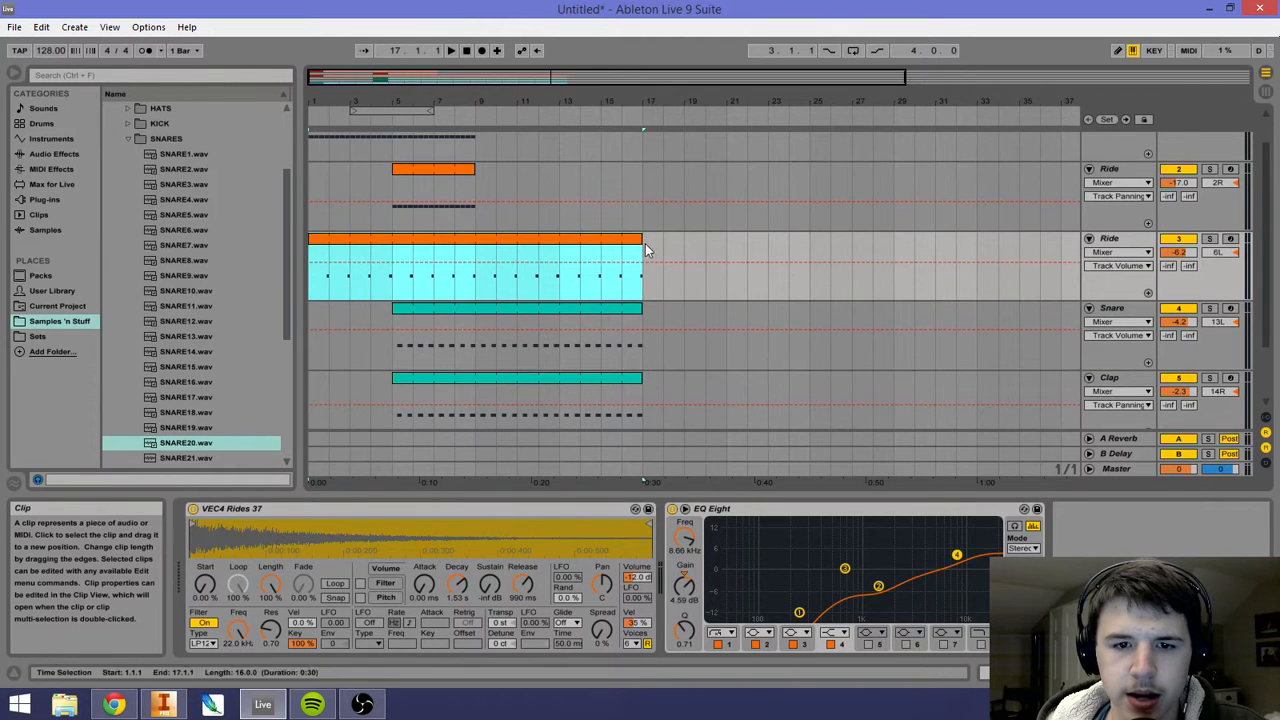
scroll(600, 240, "up", 2)
left_click_drag(474, 224, 642, 224)
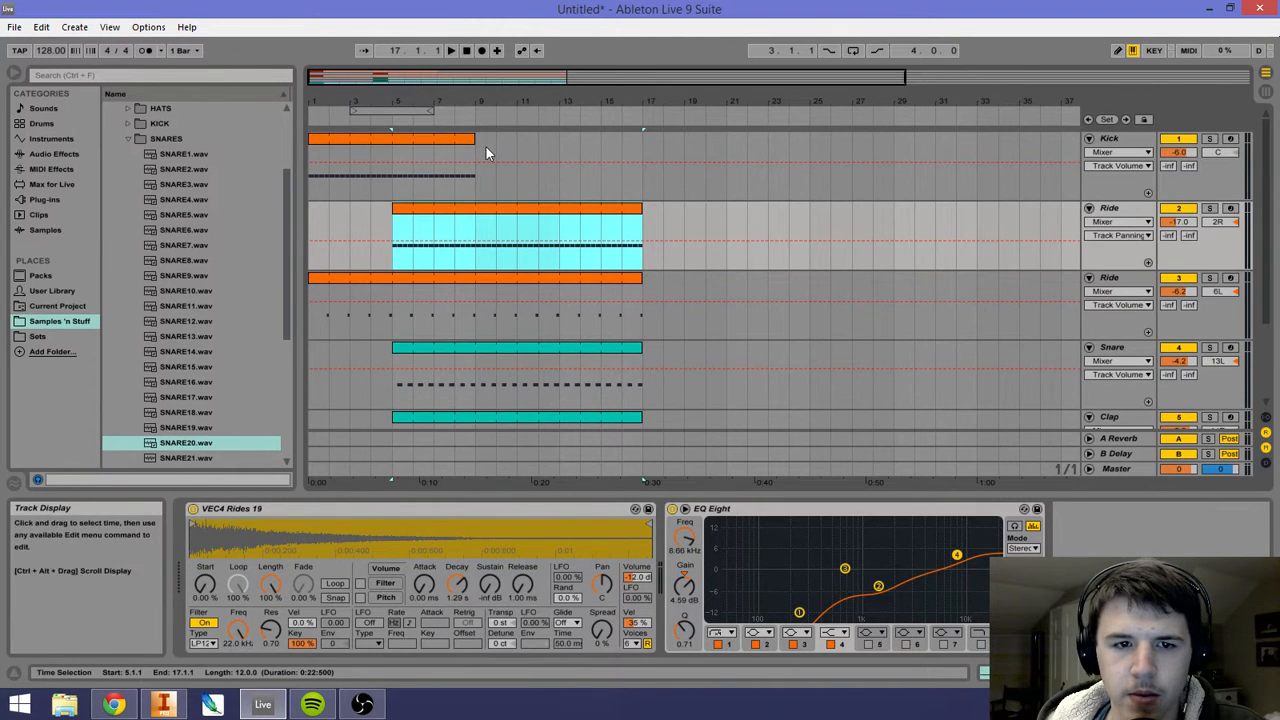
left_click_drag(476, 150, 643, 150)
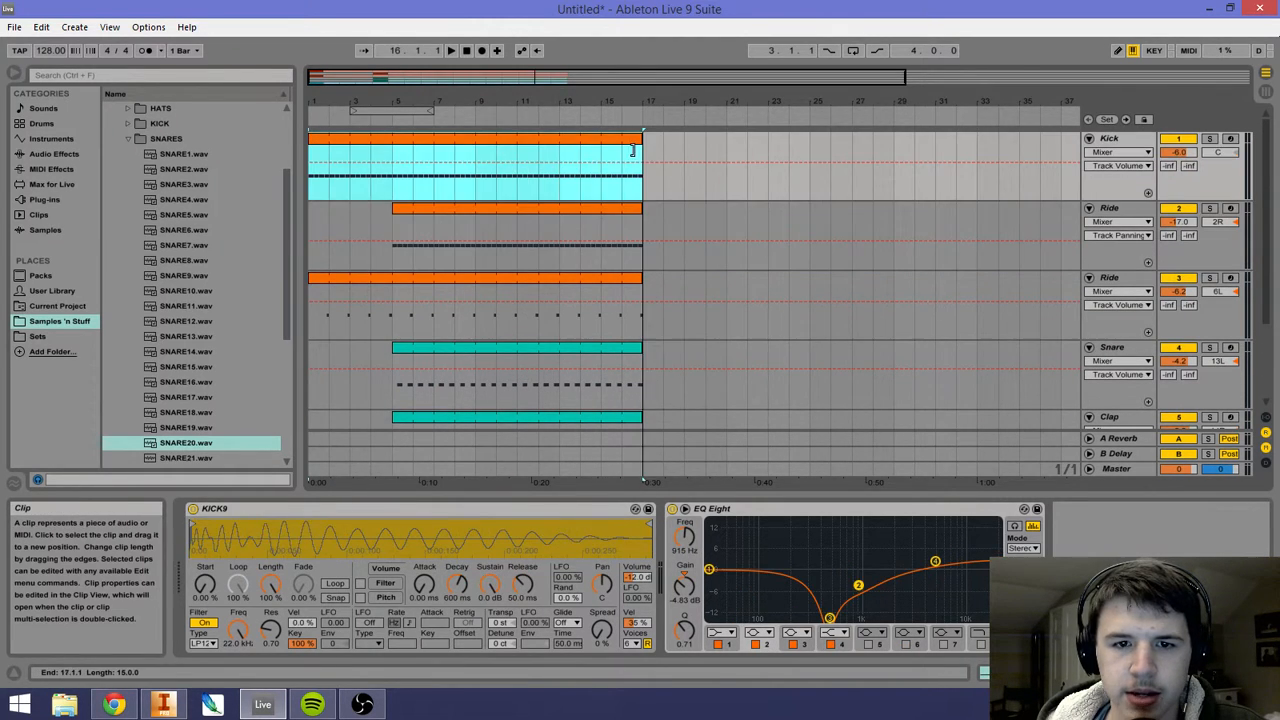
Step: Add an Auto Filter after the Kick track's EQ Eight and raise its cutoff frequency
left_click(1148, 143)
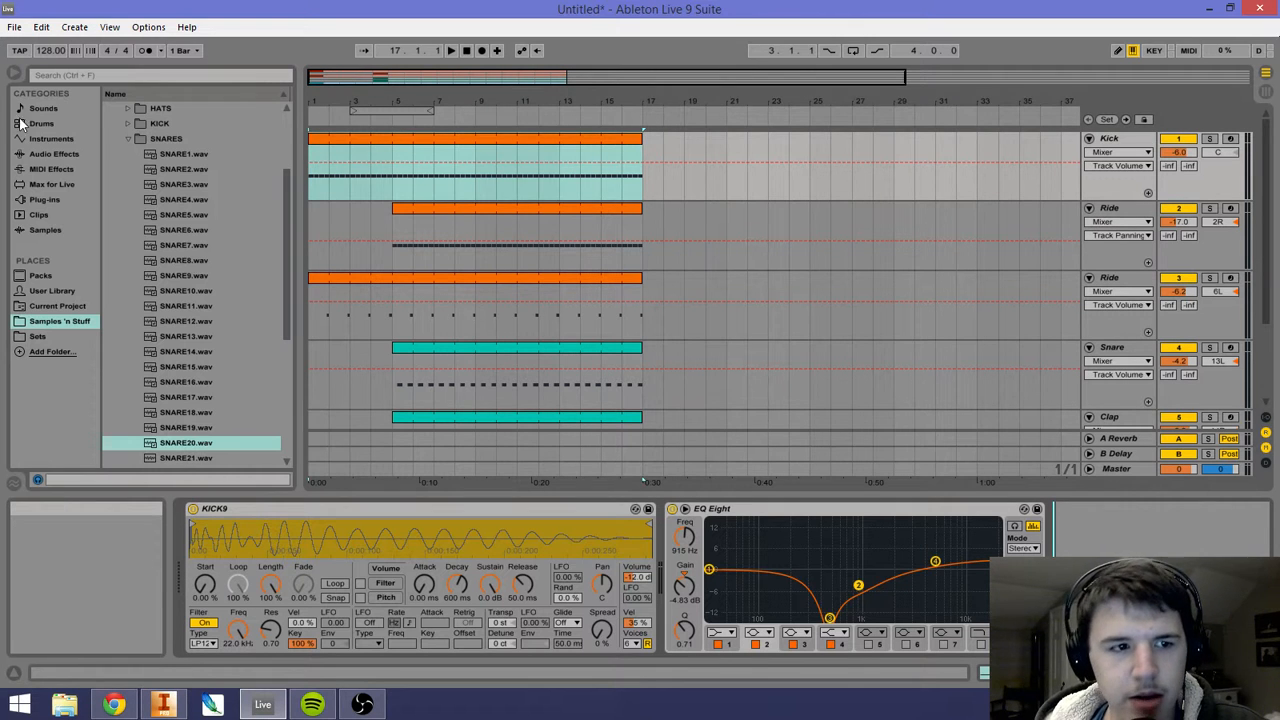
left_click(54, 153)
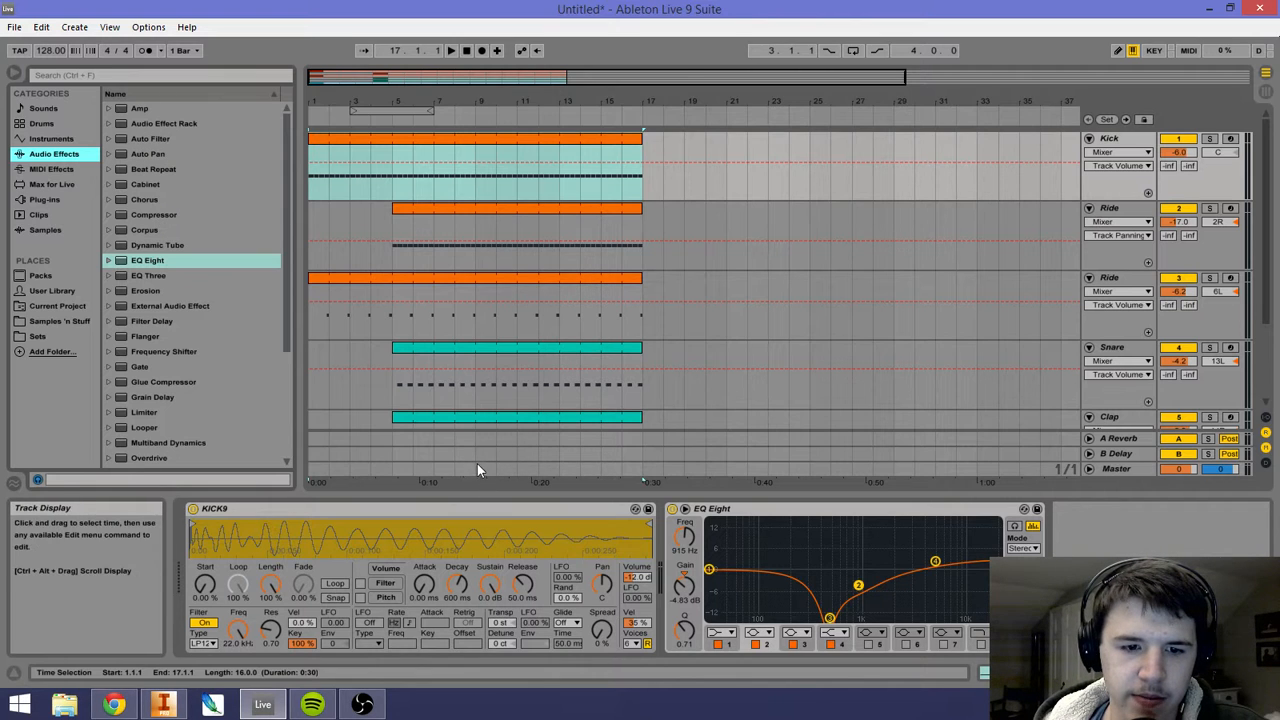
left_click_drag(474, 452, 235, 451)
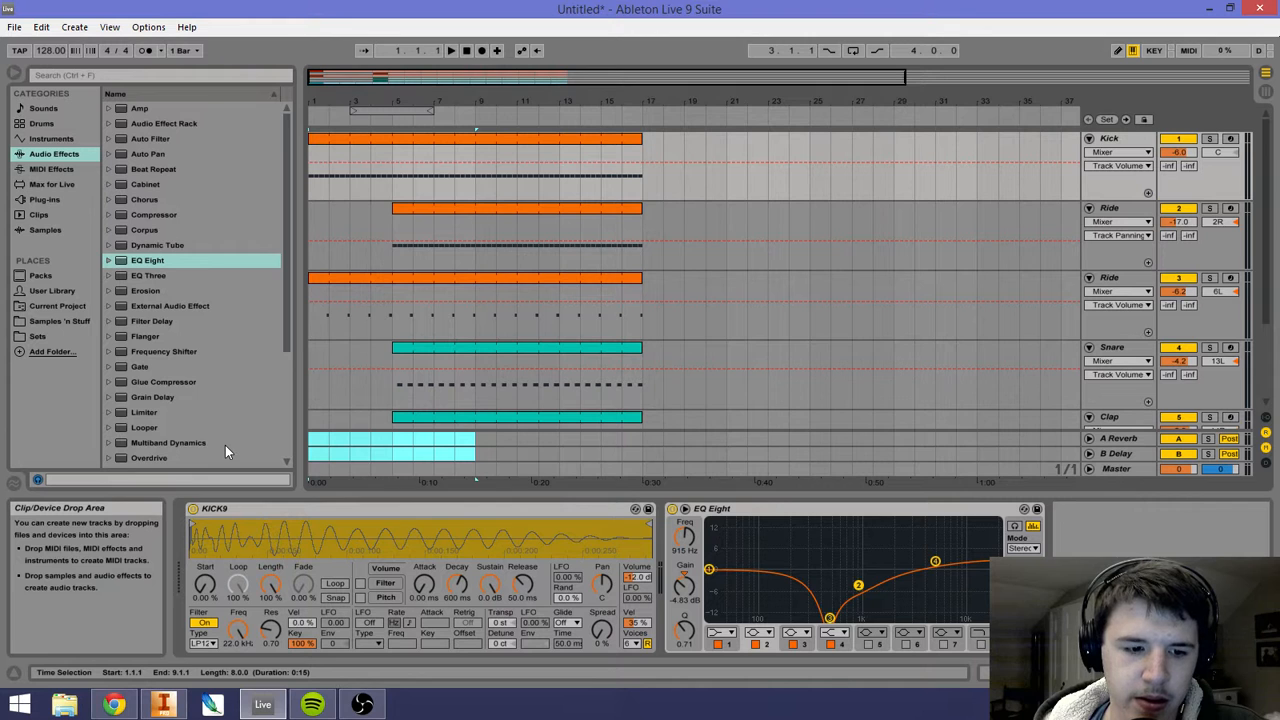
left_click(402, 316)
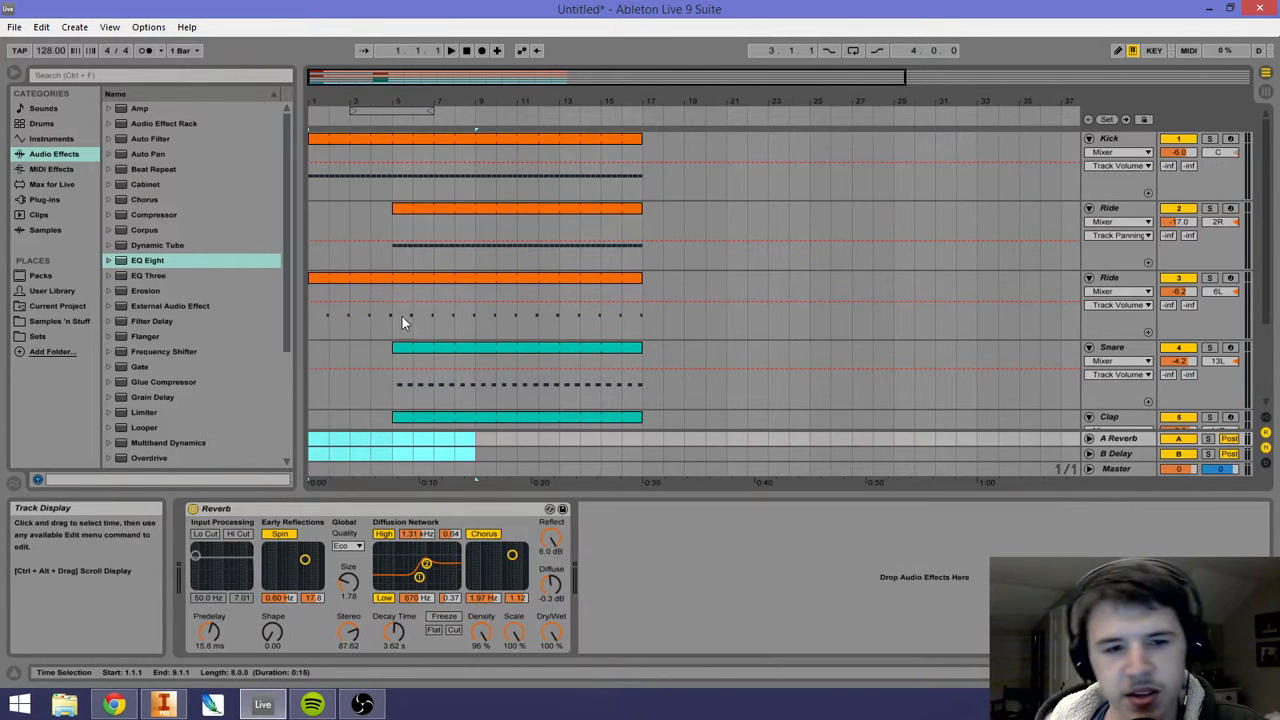
left_click(471, 183)
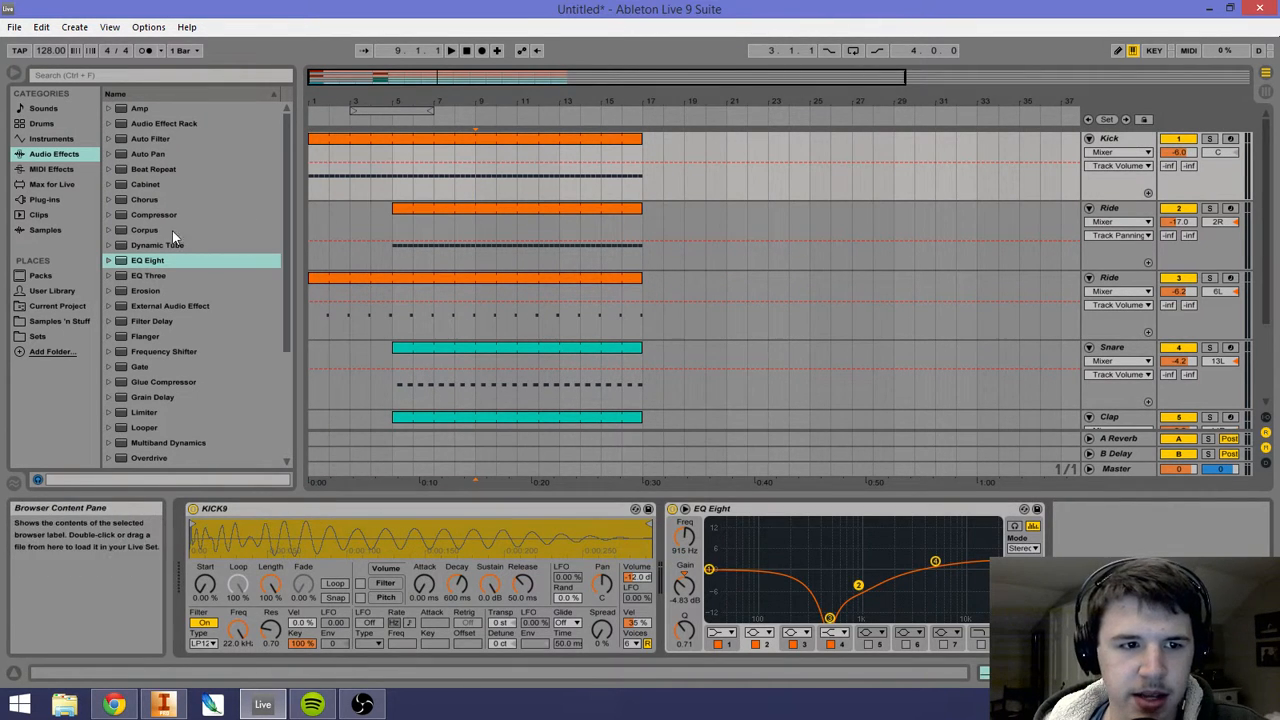
left_click_drag(154, 140, 1097, 580)
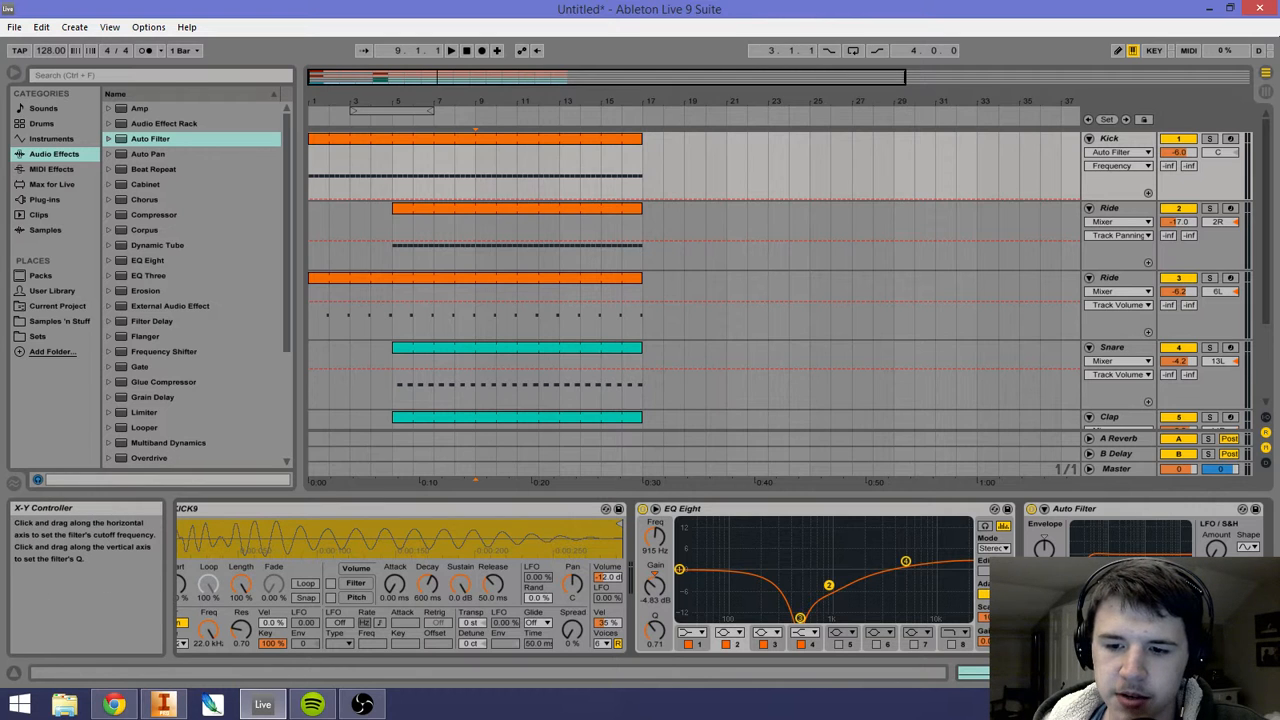
left_click_drag(1080, 572, 1138, 572)
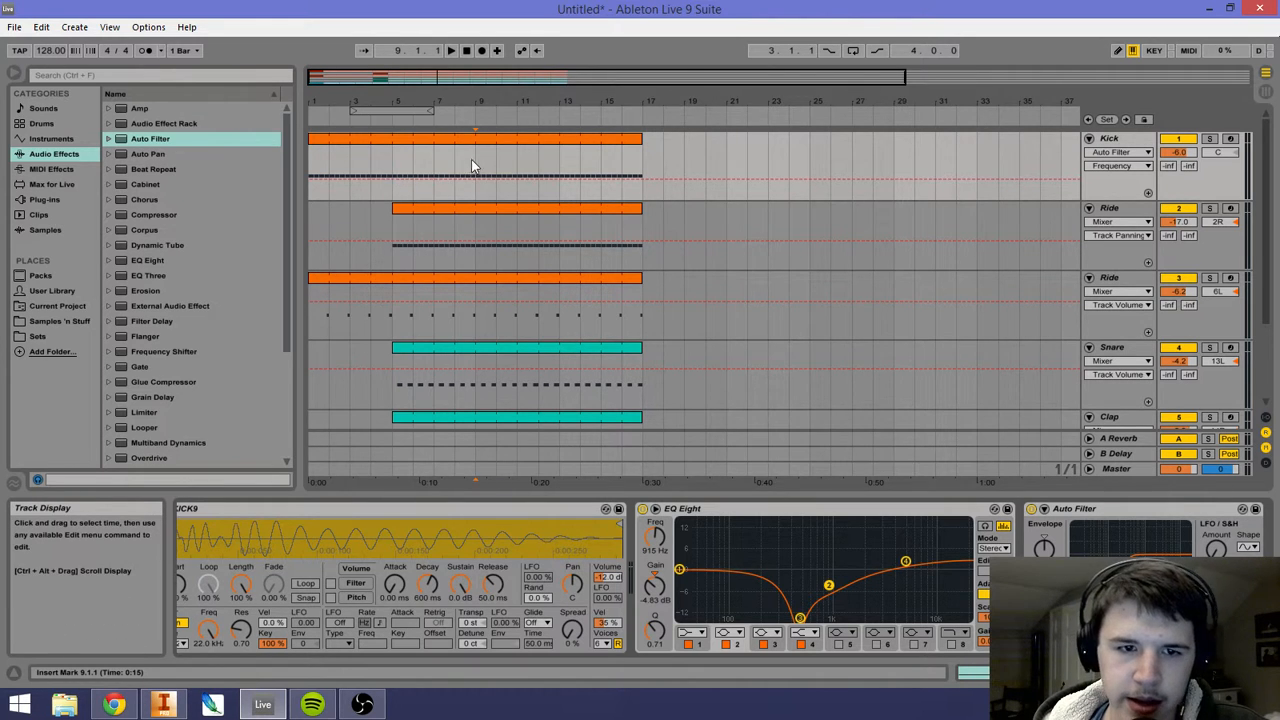
left_click_drag(474, 165, 651, 180)
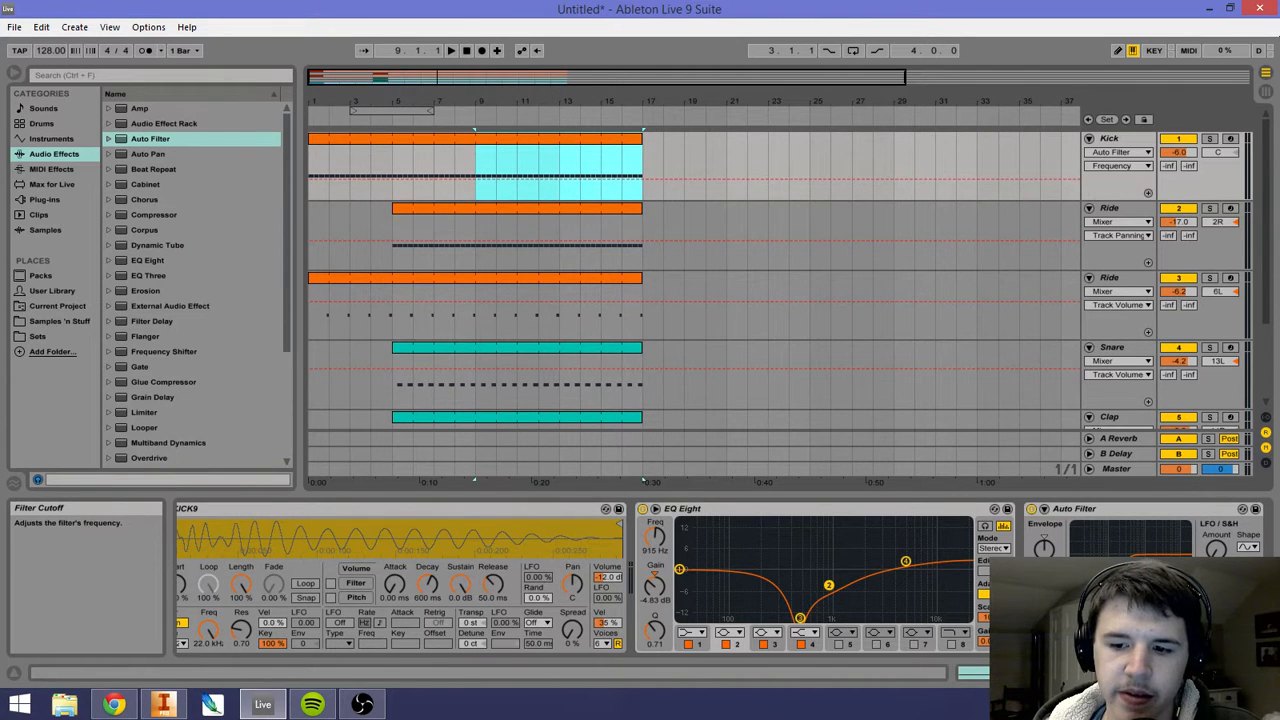
mouse_move(563, 181)
left_mouse_down()
mouse_move(563, 165)
mouse_move(563, 195)
mouse_move(495, 195)
mouse_move(545, 172)
mouse_move(541, 155)
left_mouse_up()
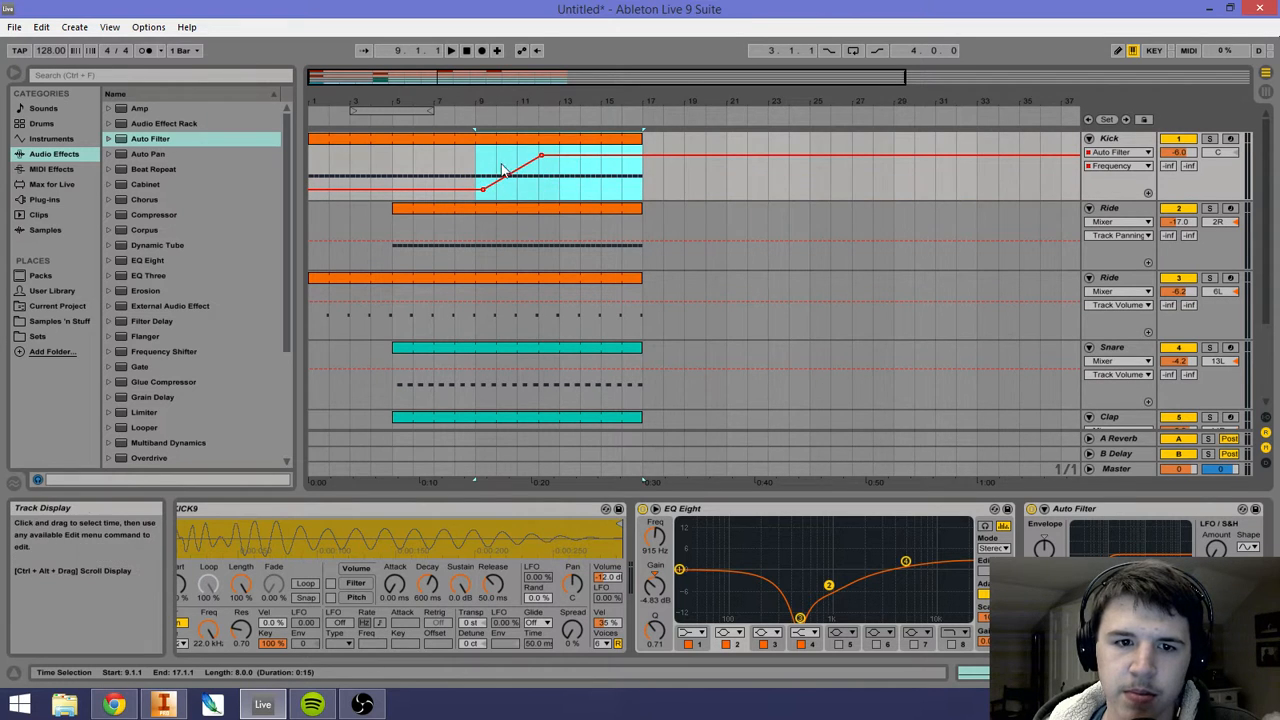
left_click(480, 170)
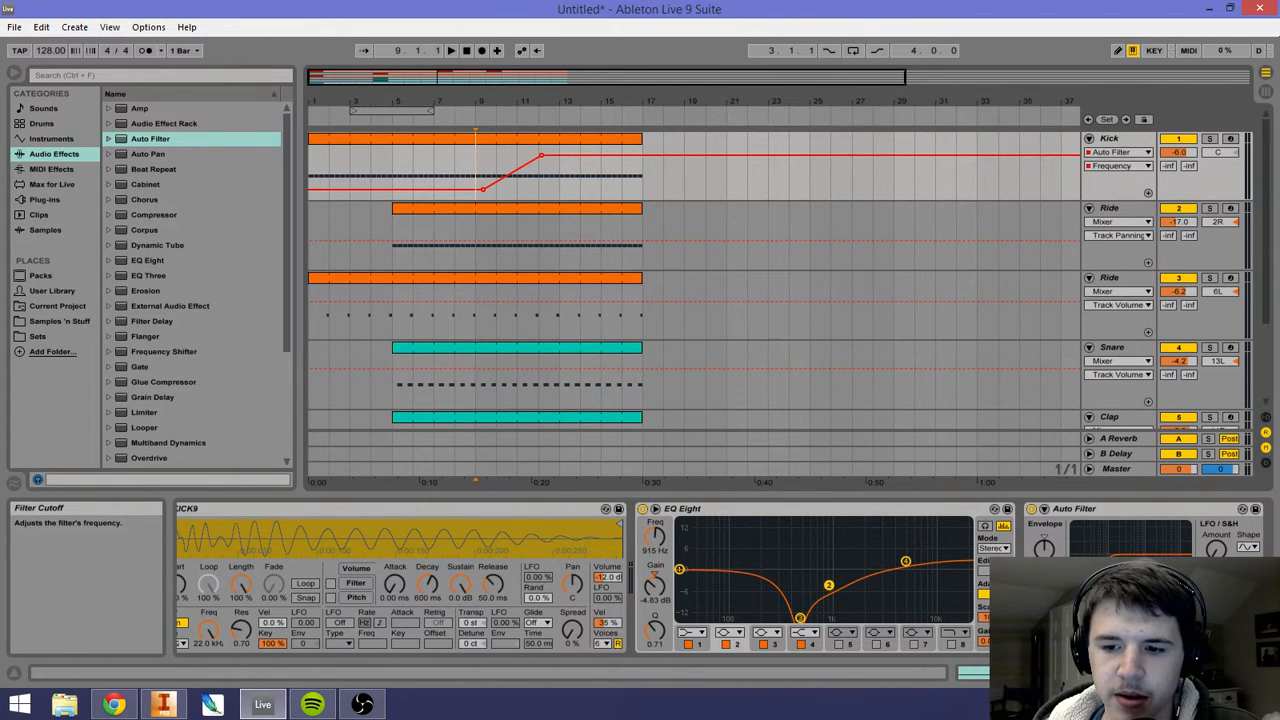
left_click_drag(540, 155, 480, 181)
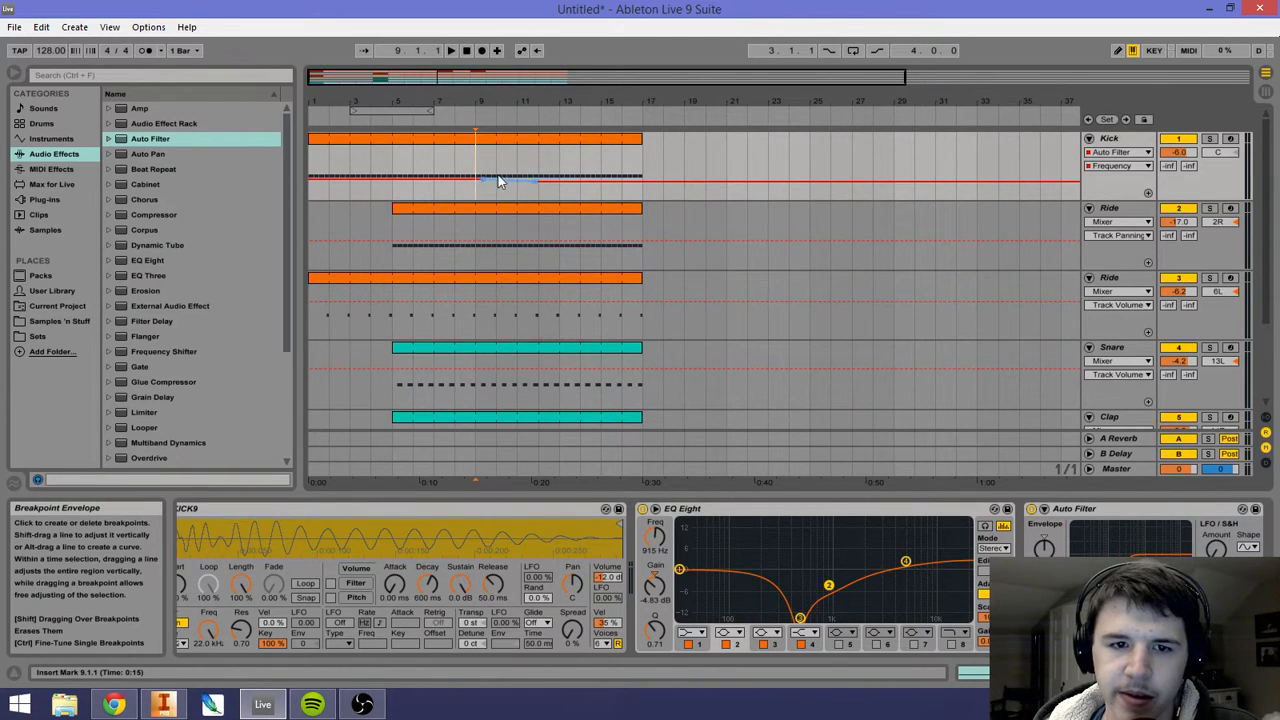
Step: Drop the Kick's Auto Filter frequency automation to its minimum from bar 9 onward and play from the start
left_click_drag(477, 172, 636, 173)
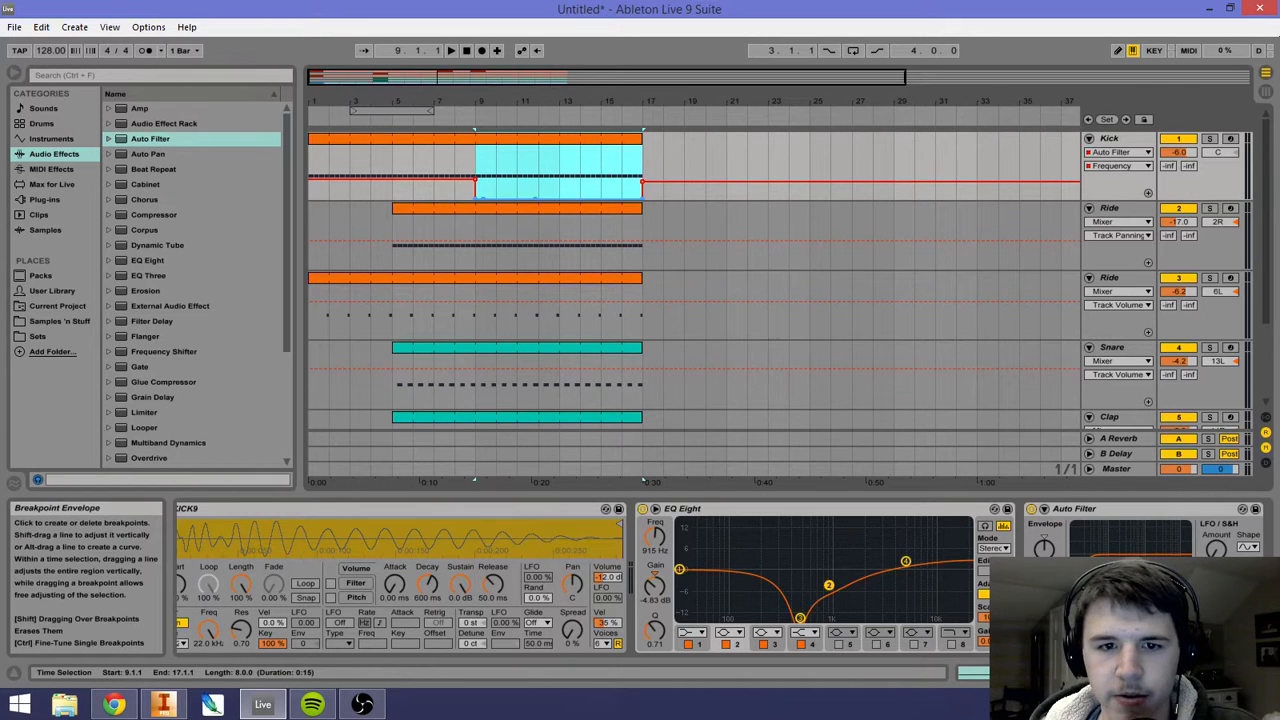
left_click_drag(642, 182, 642, 198)
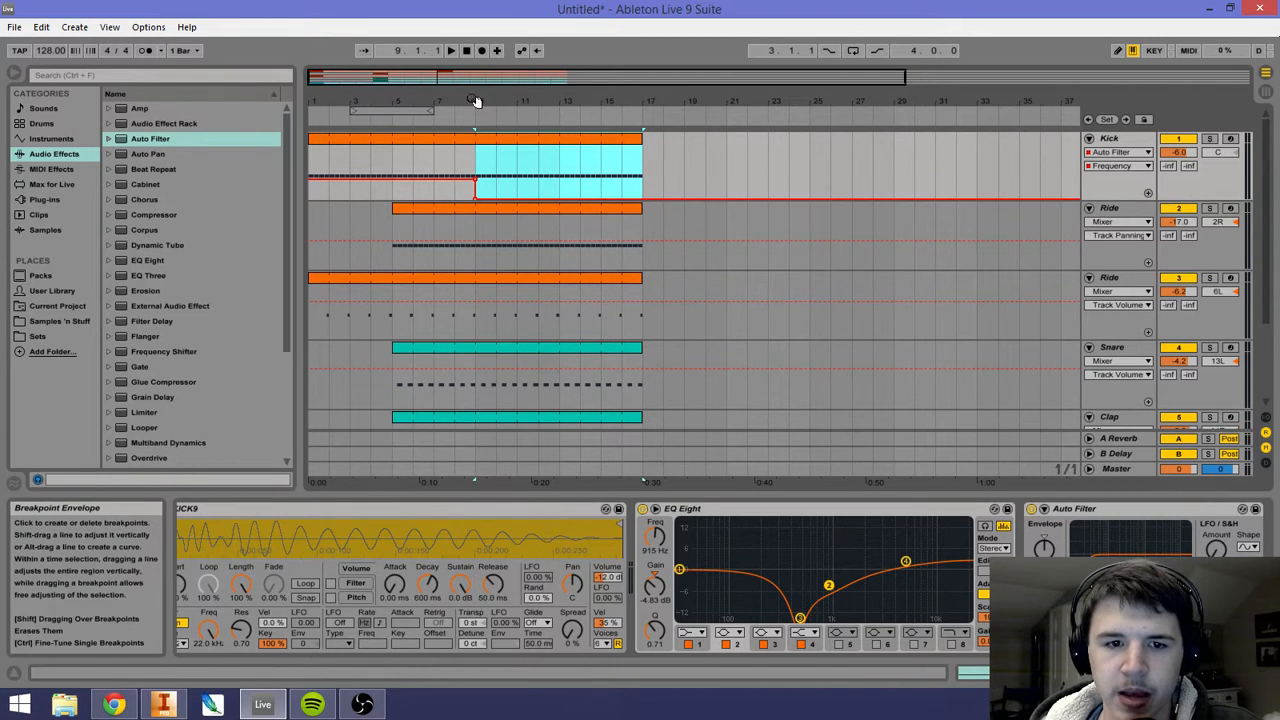
left_click(309, 170)
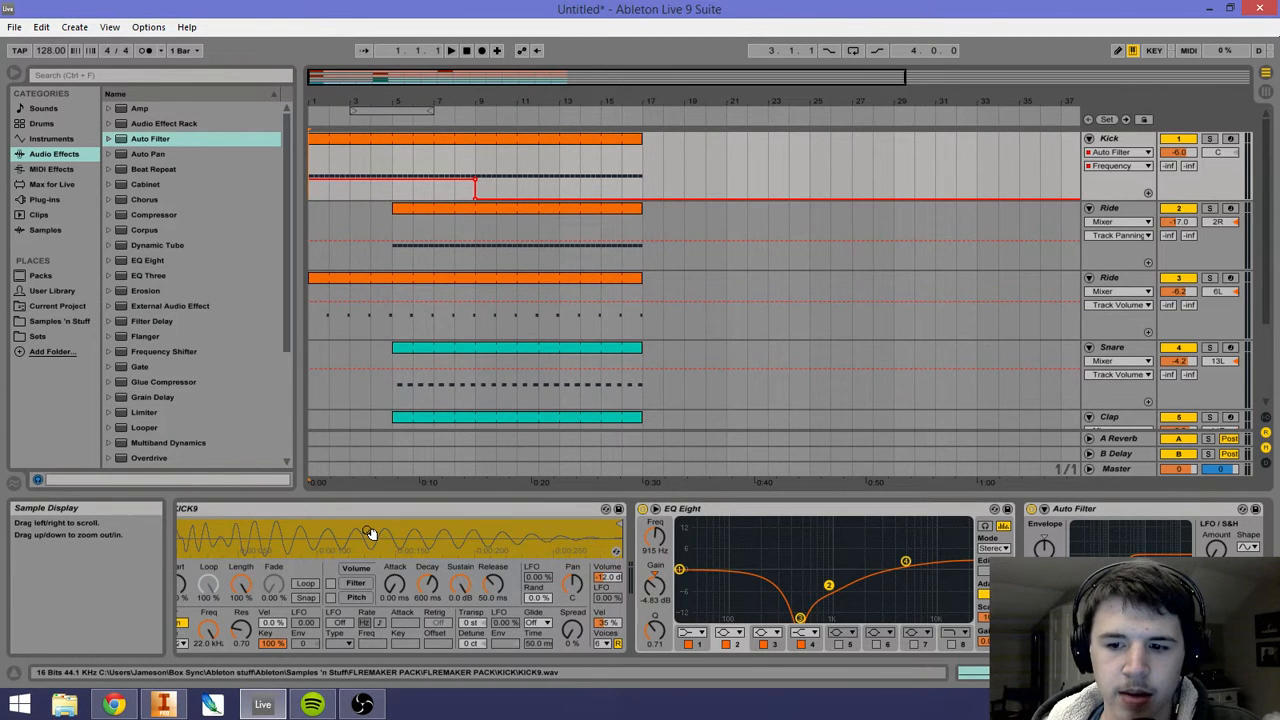
key("space")
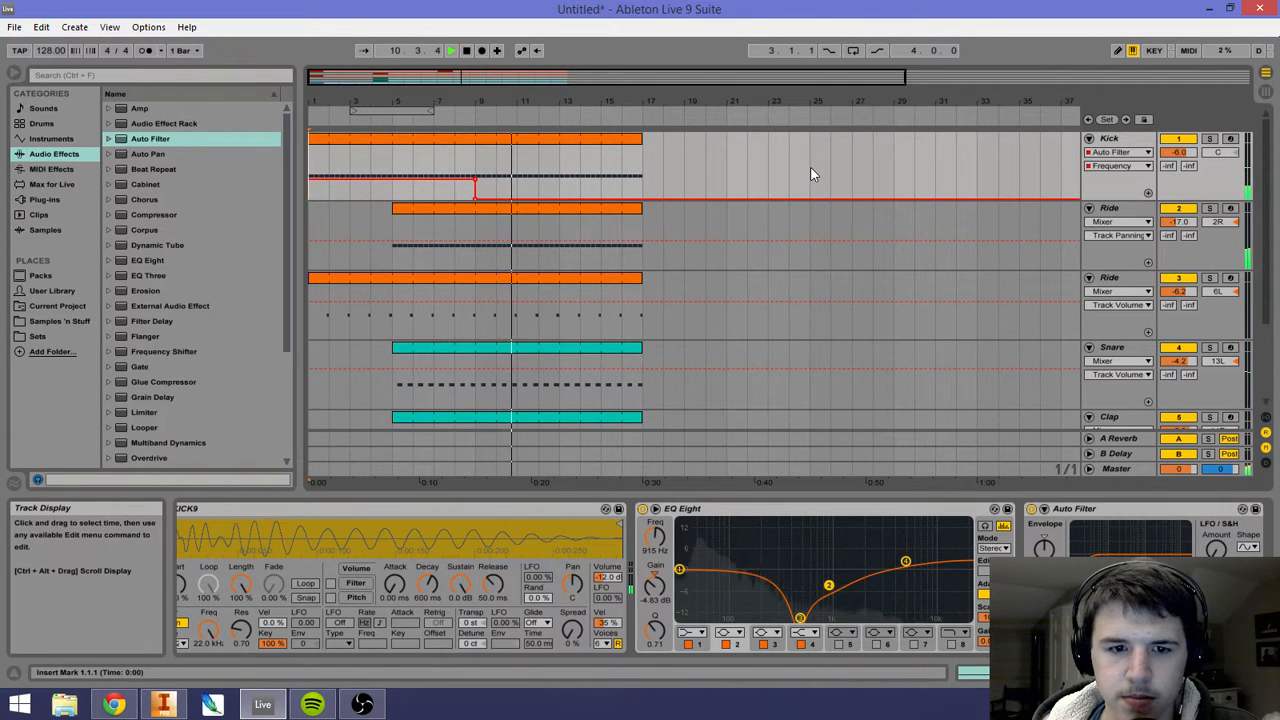
Step: Lower the Ride on track 3 to -9.3 dB, then stop playback and return to the start
scroll(810, 175, "down", 4)
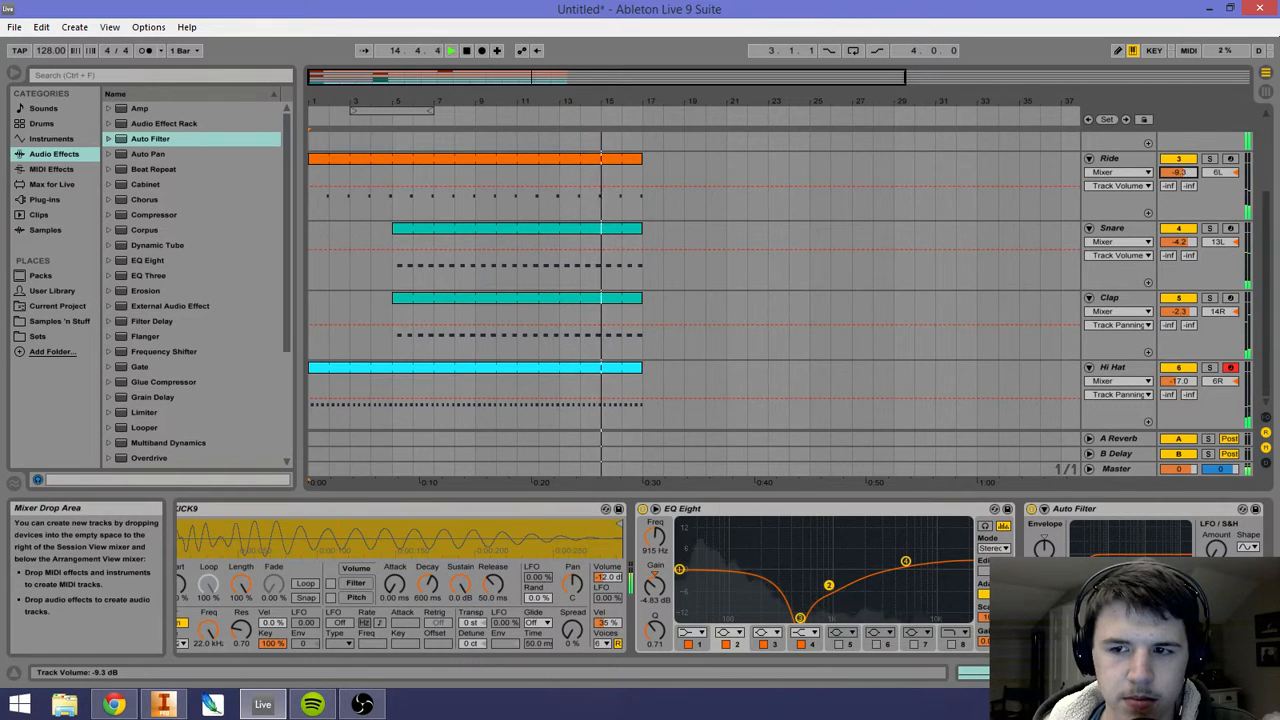
scroll(921, 238, "up", 2)
scroll(921, 238, "up", 1)
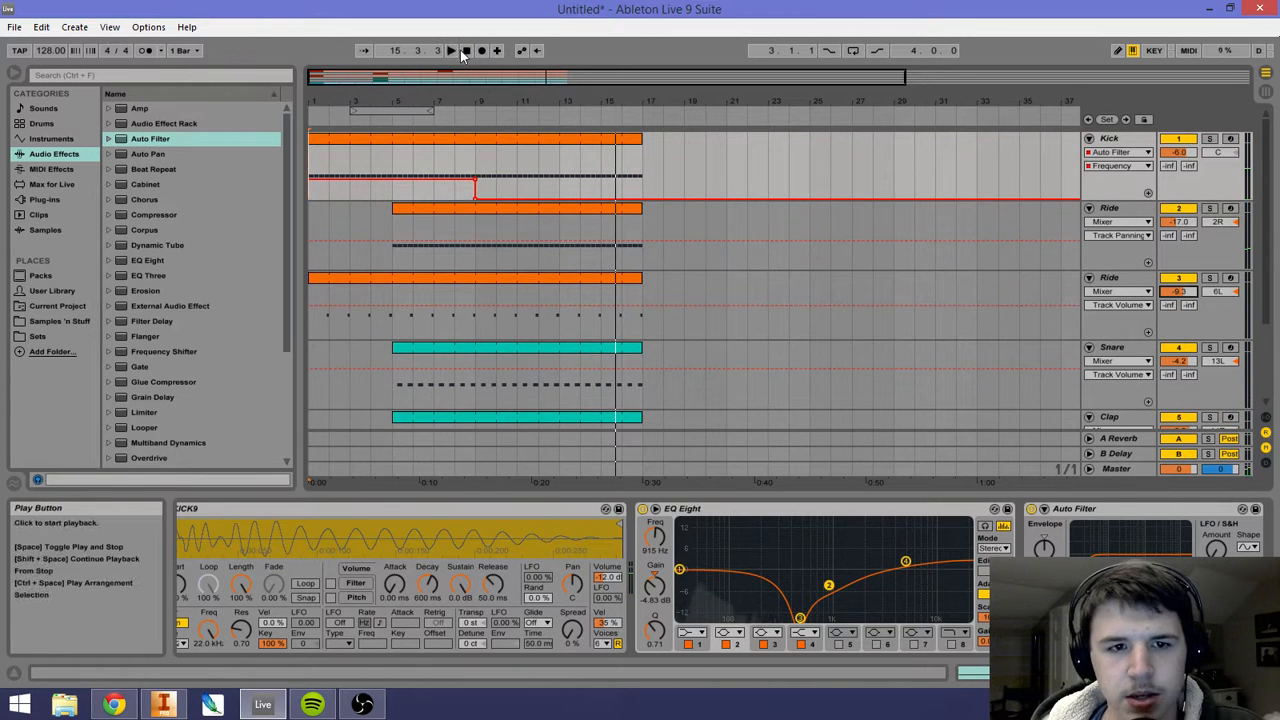
double_click(466, 50)
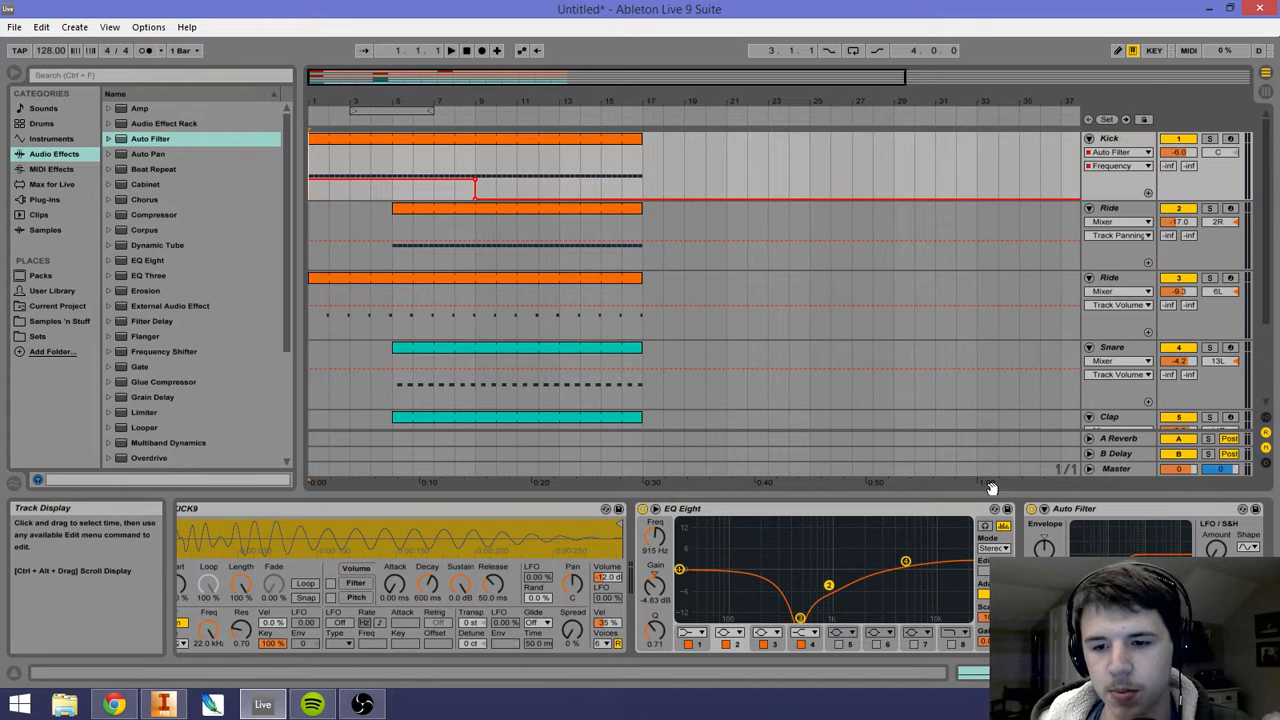
Step: Add an Auto Filter after the Master's Utility, set its cutoff to 19.9 kHz and play from the start
scroll(950, 350, "down", 3)
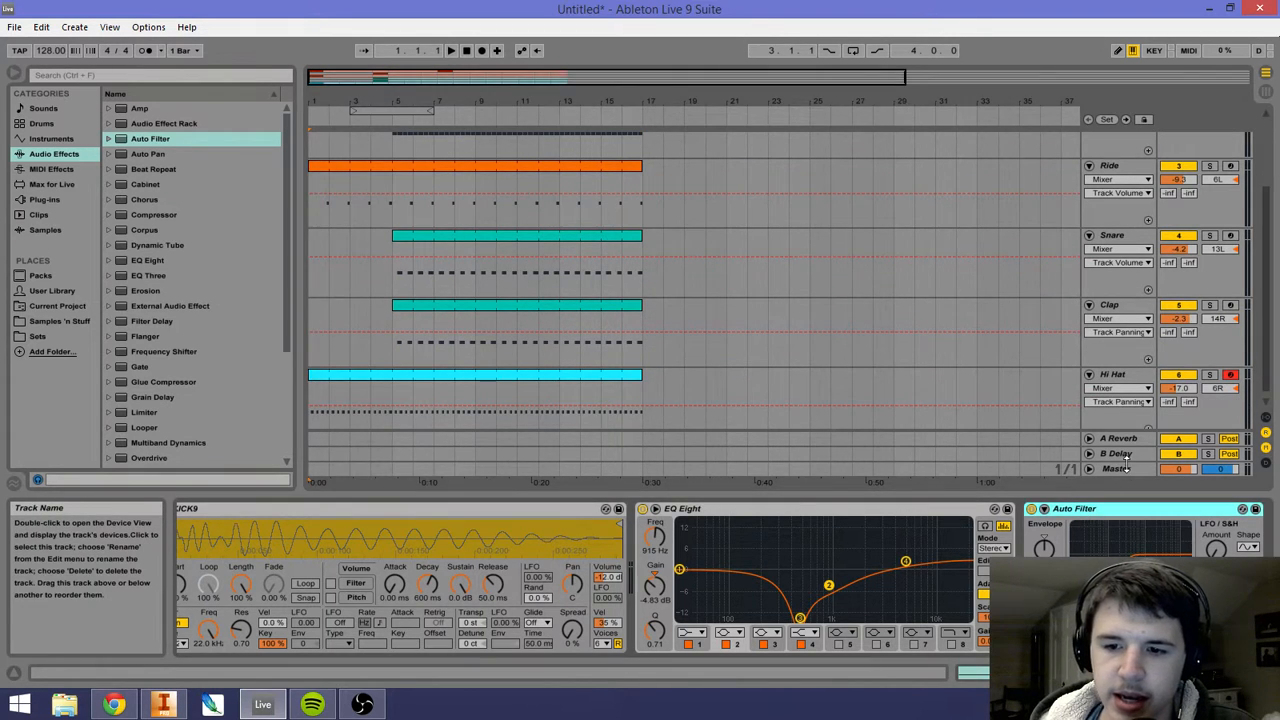
left_click(1113, 469)
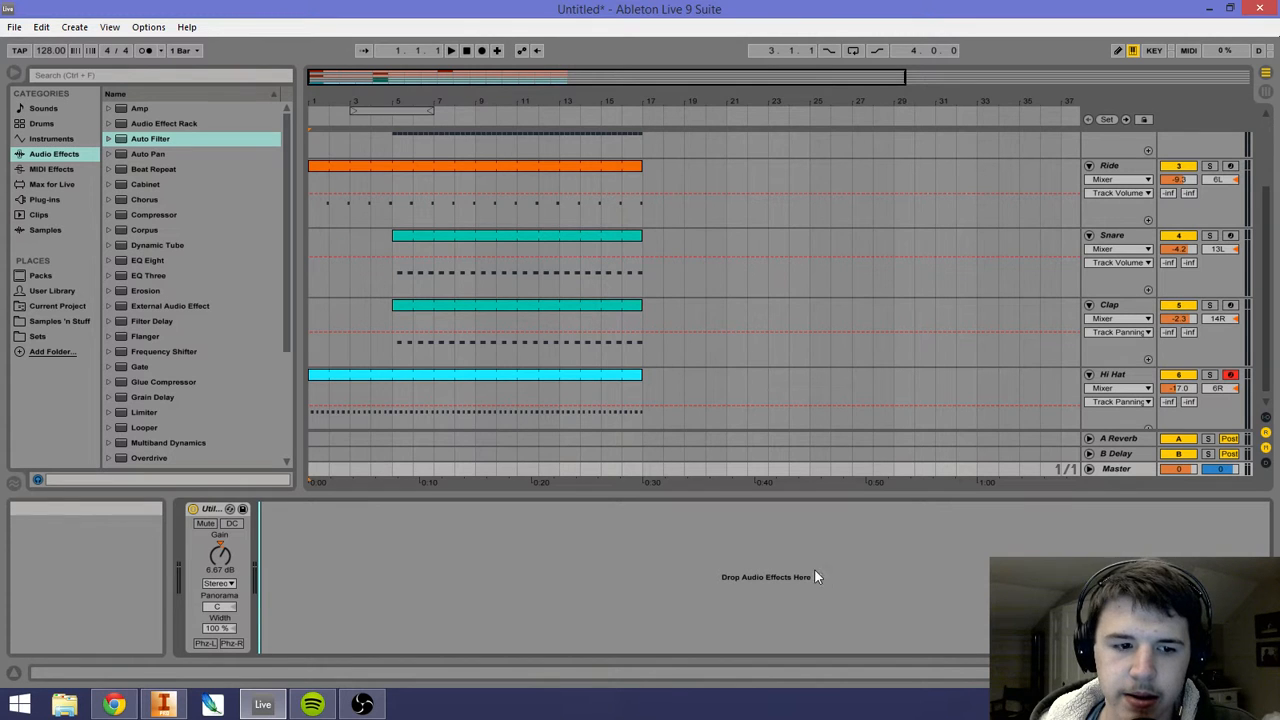
left_click(1134, 469)
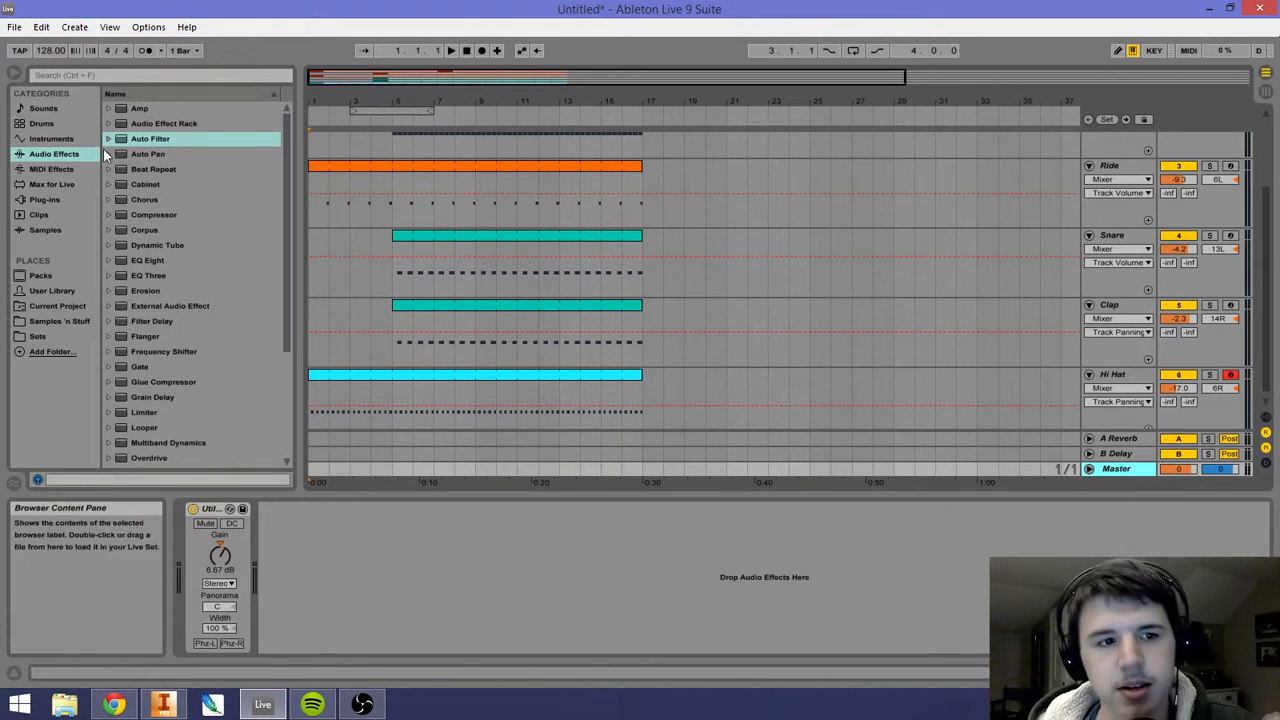
left_click_drag(164, 139, 340, 565)
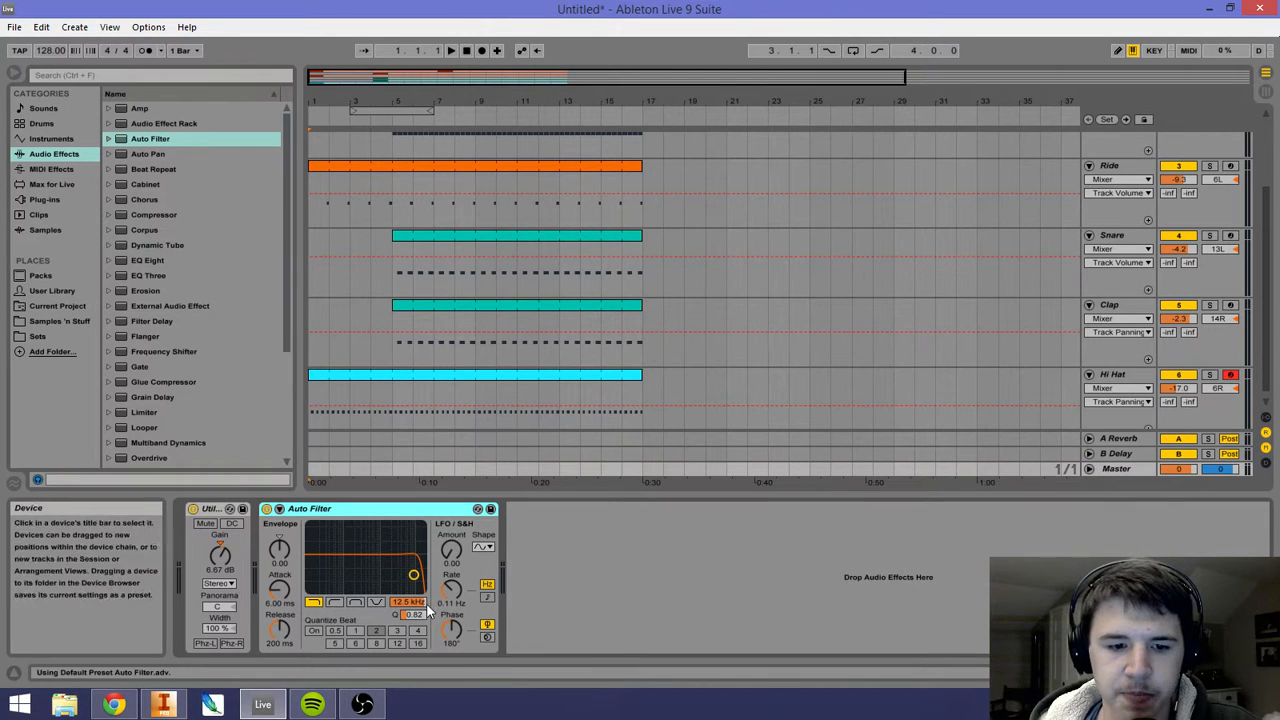
mouse_move(405, 601)
left_mouse_down()
mouse_move(405, 693)
mouse_move(405, 624)
left_mouse_up()
key("space")
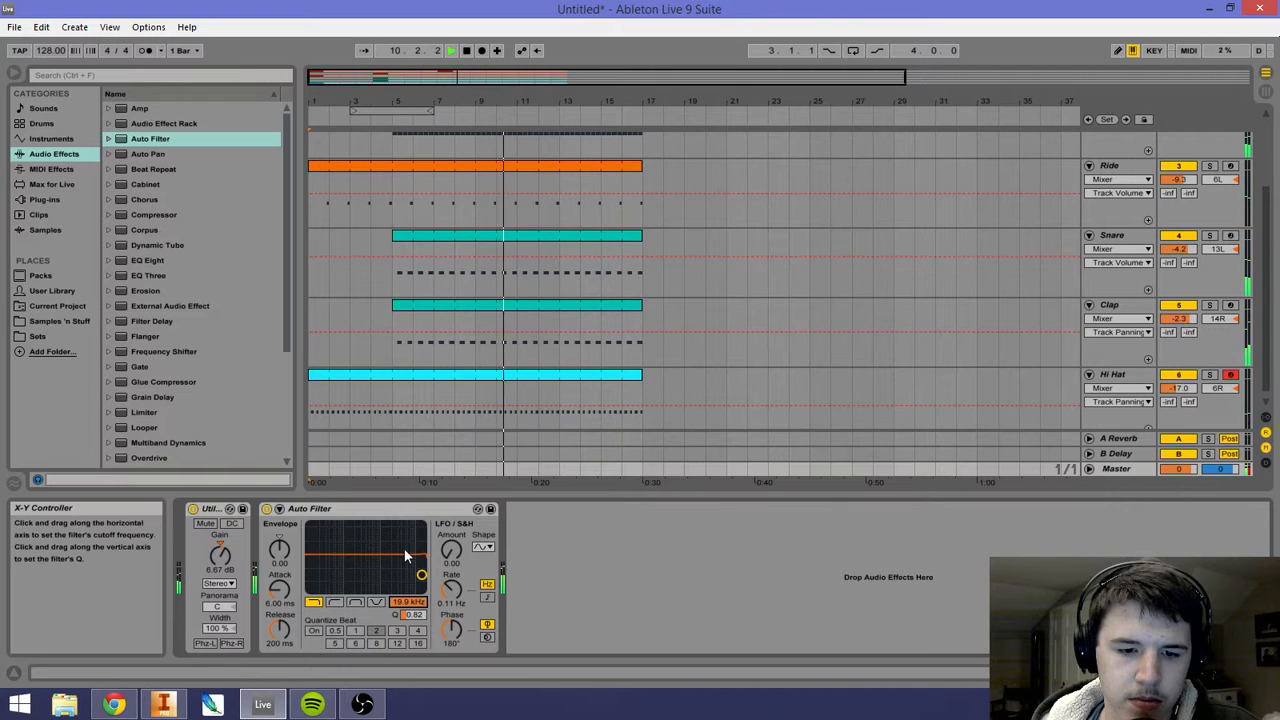
Step: Delete the Auto Filter from the Master track and stop playback
left_click(405, 511)
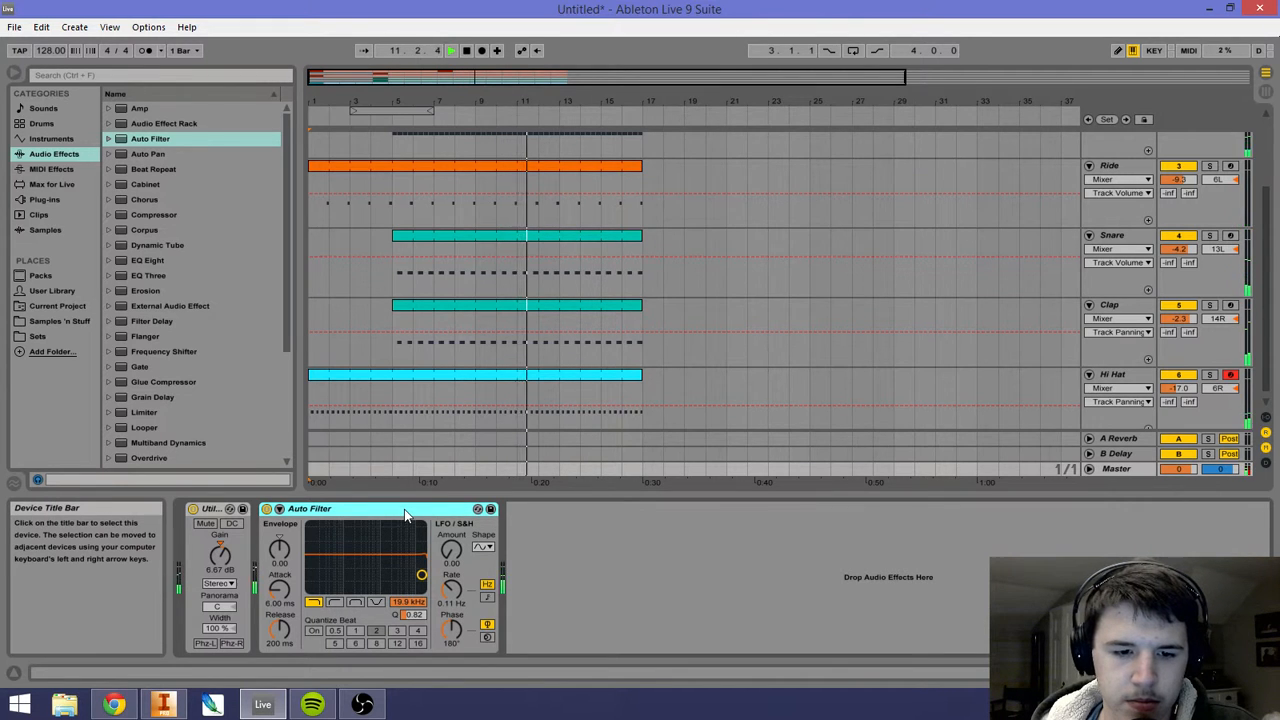
key("Delete")
key("space")
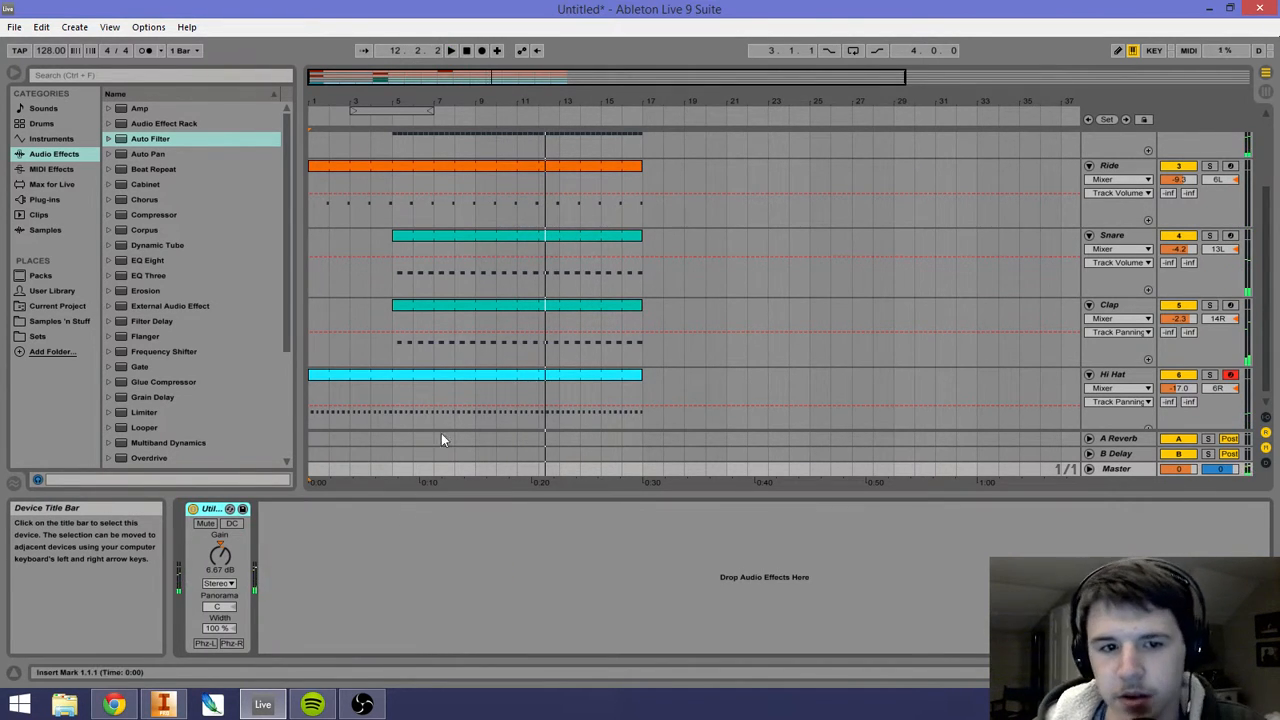
Step: Turn off record arming on the Hi Hat track
scroll(546, 261, "up", 3)
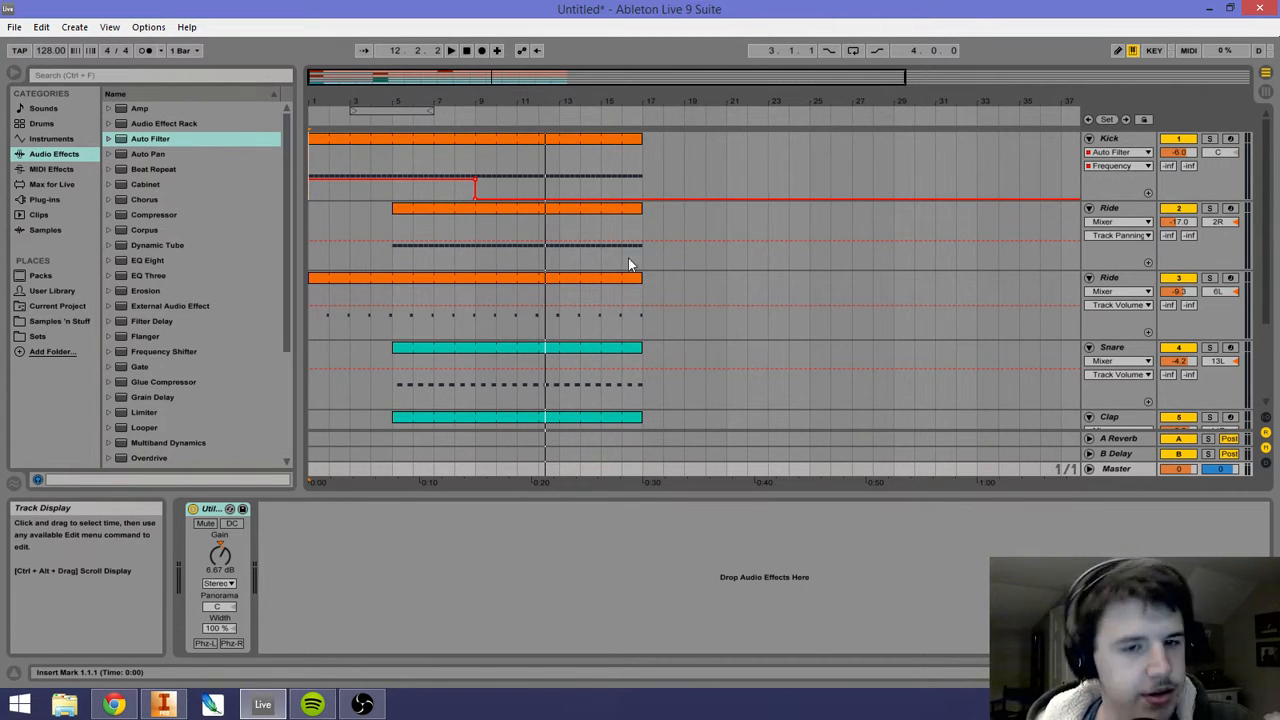
left_click(644, 230)
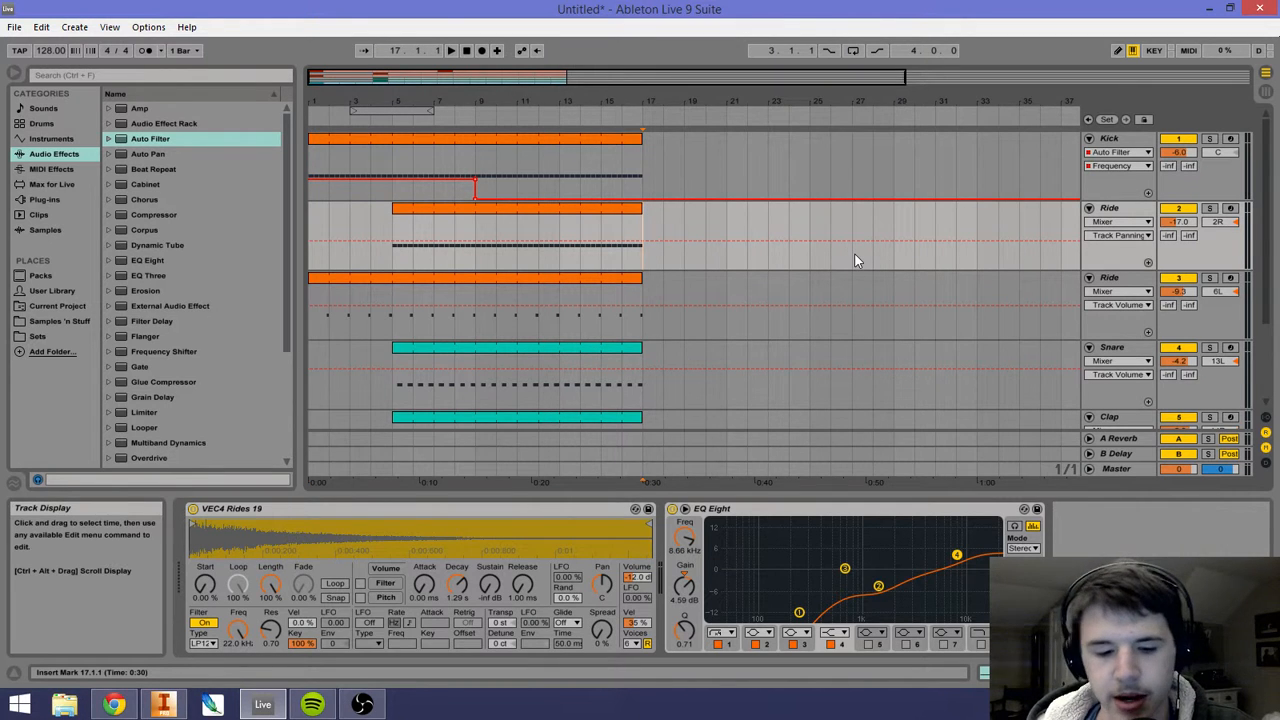
scroll(855, 260, "down", 2)
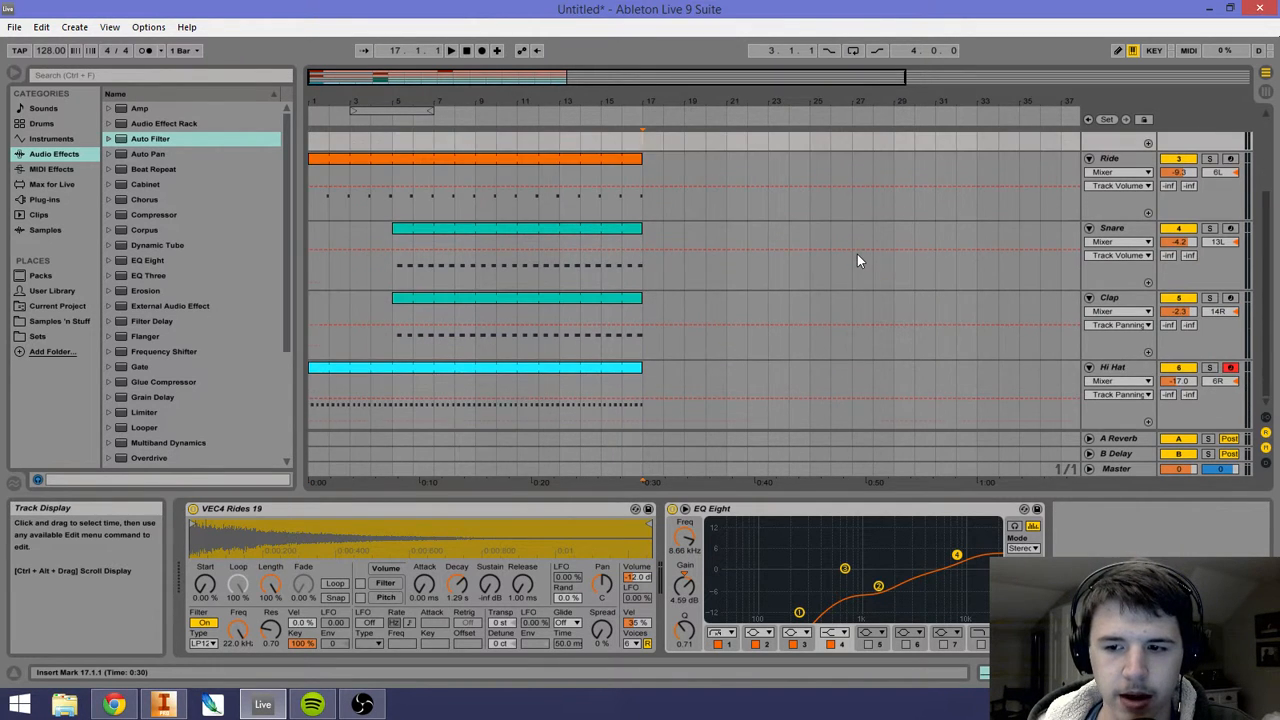
scroll(857, 260, "up", 2)
scroll(857, 260, "down", 3)
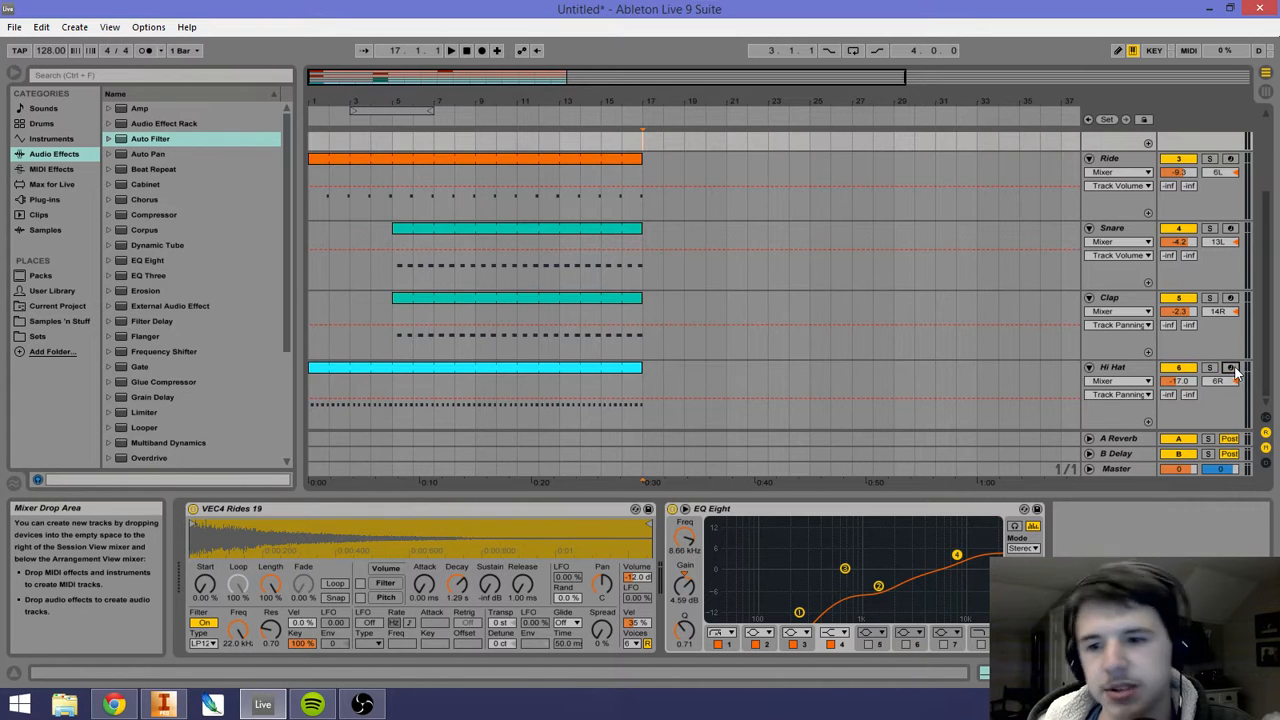
scroll(967, 306, "up", 2)
scroll(967, 306, "up", 1)
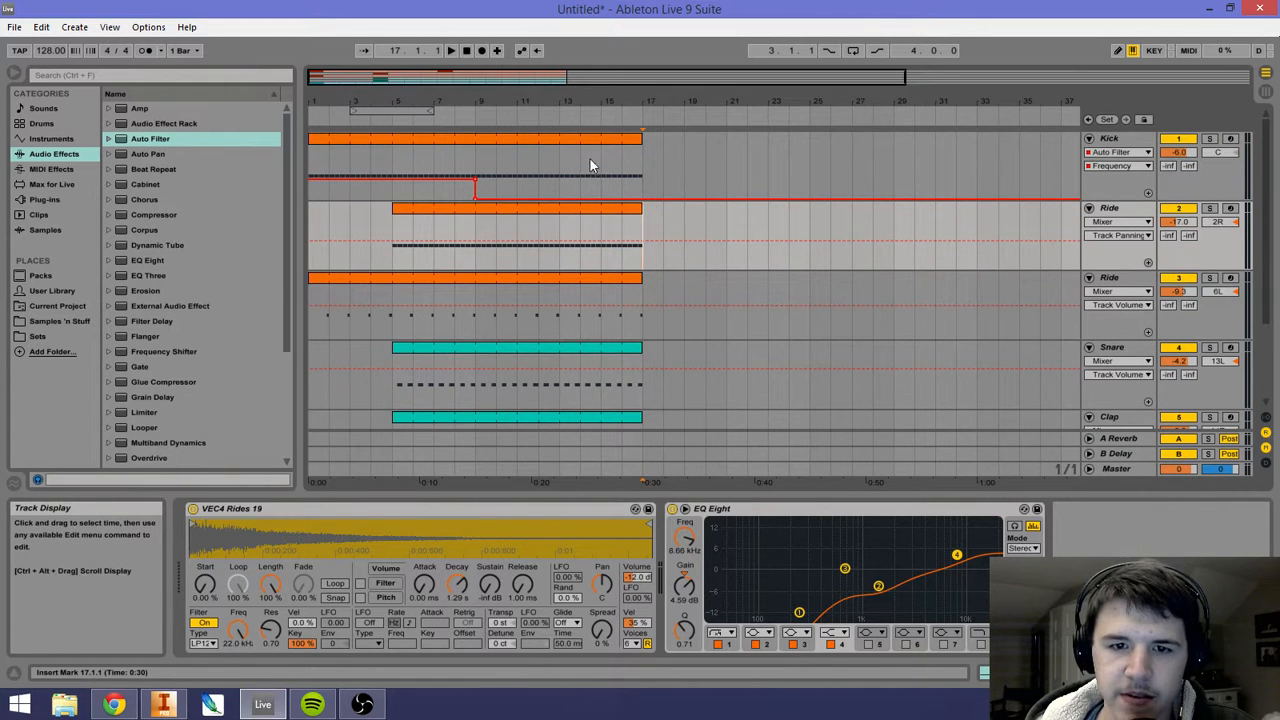
left_click_drag(640, 181, 476, 198)
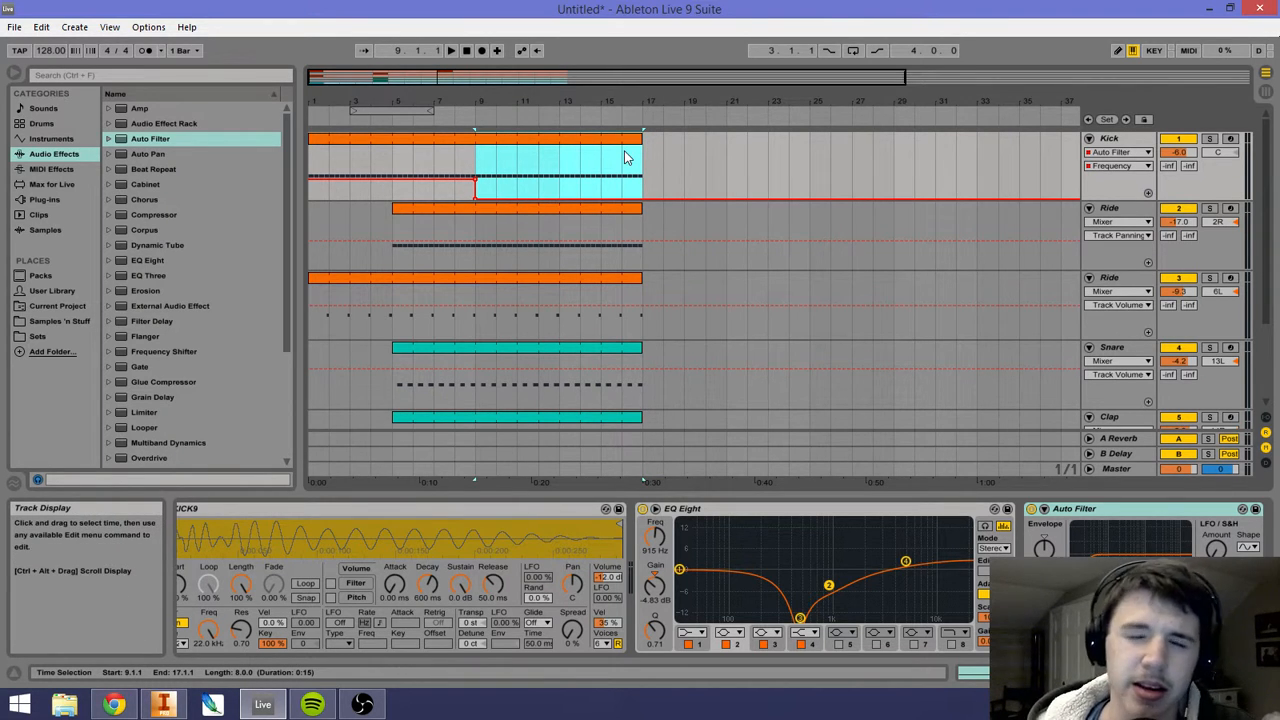
left_click(649, 165)
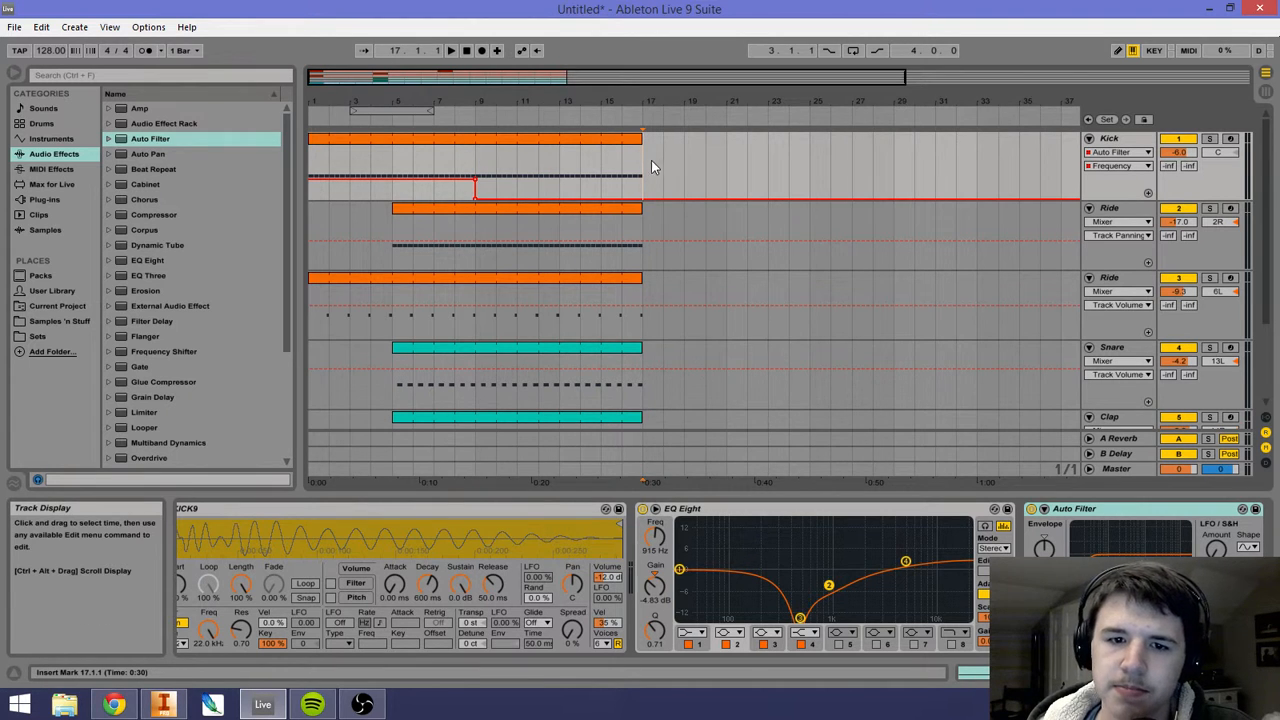
left_click_drag(652, 168, 818, 184)
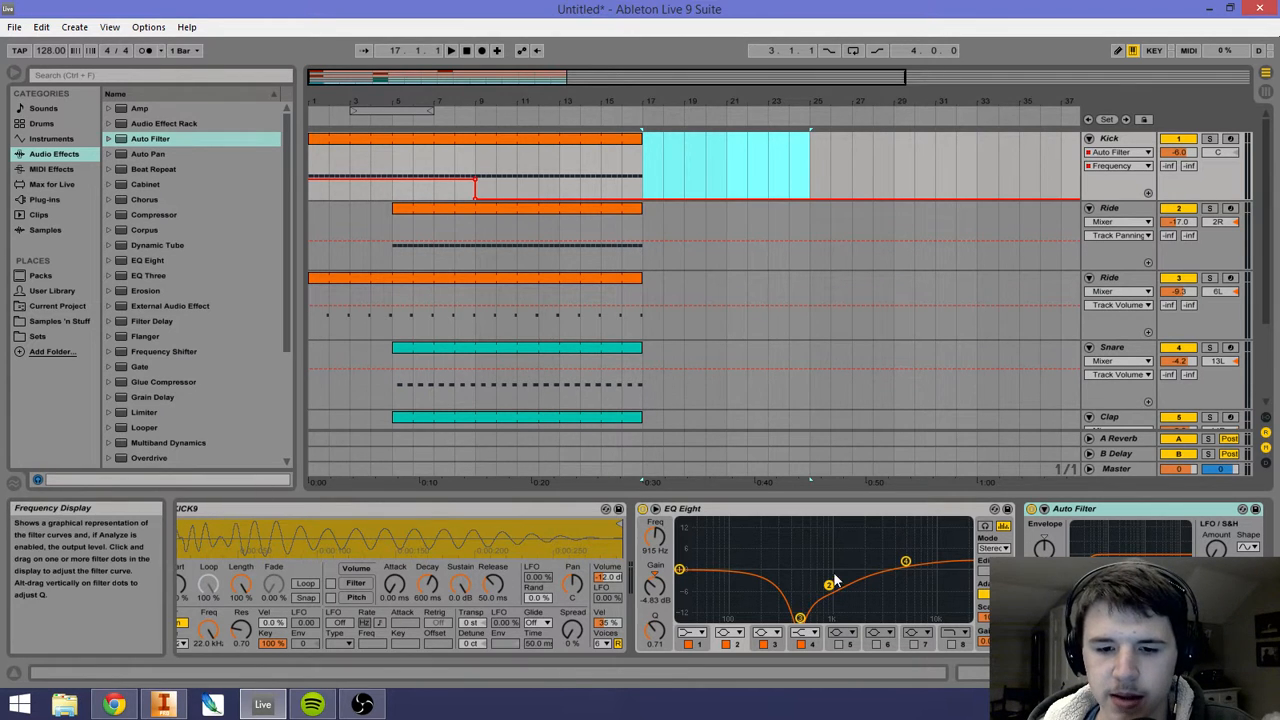
left_click(790, 186)
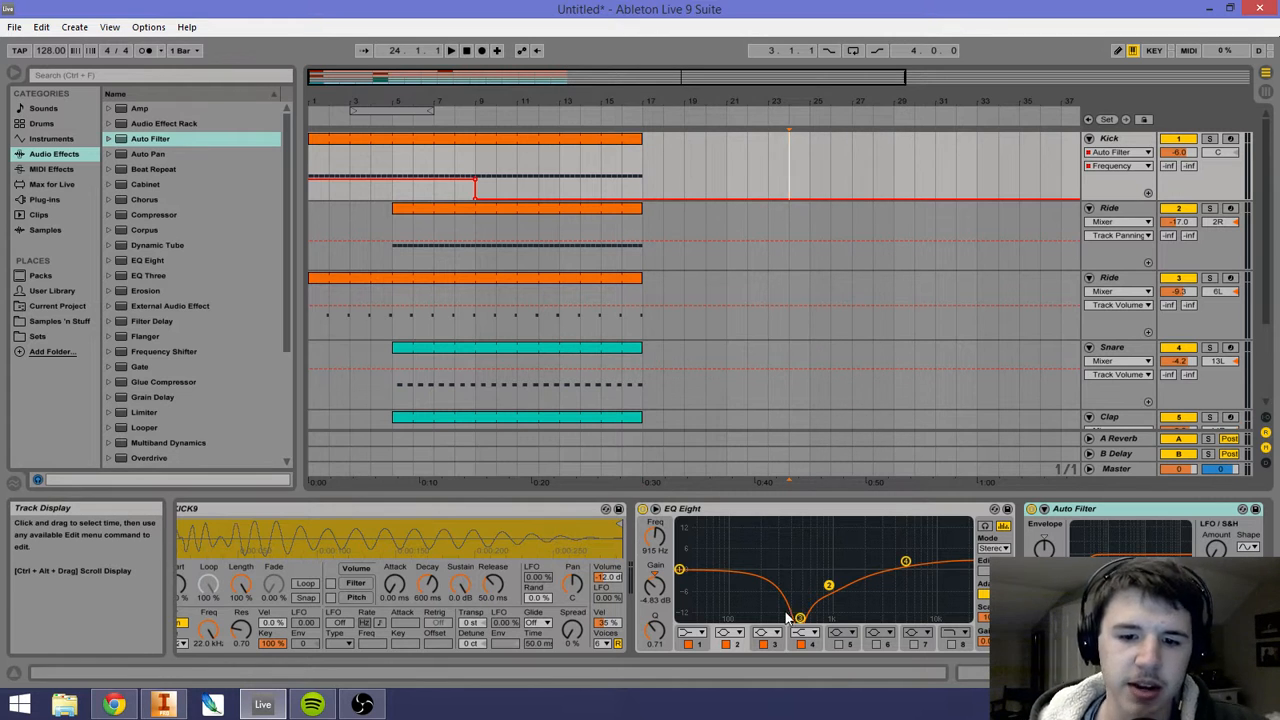
left_click(768, 511)
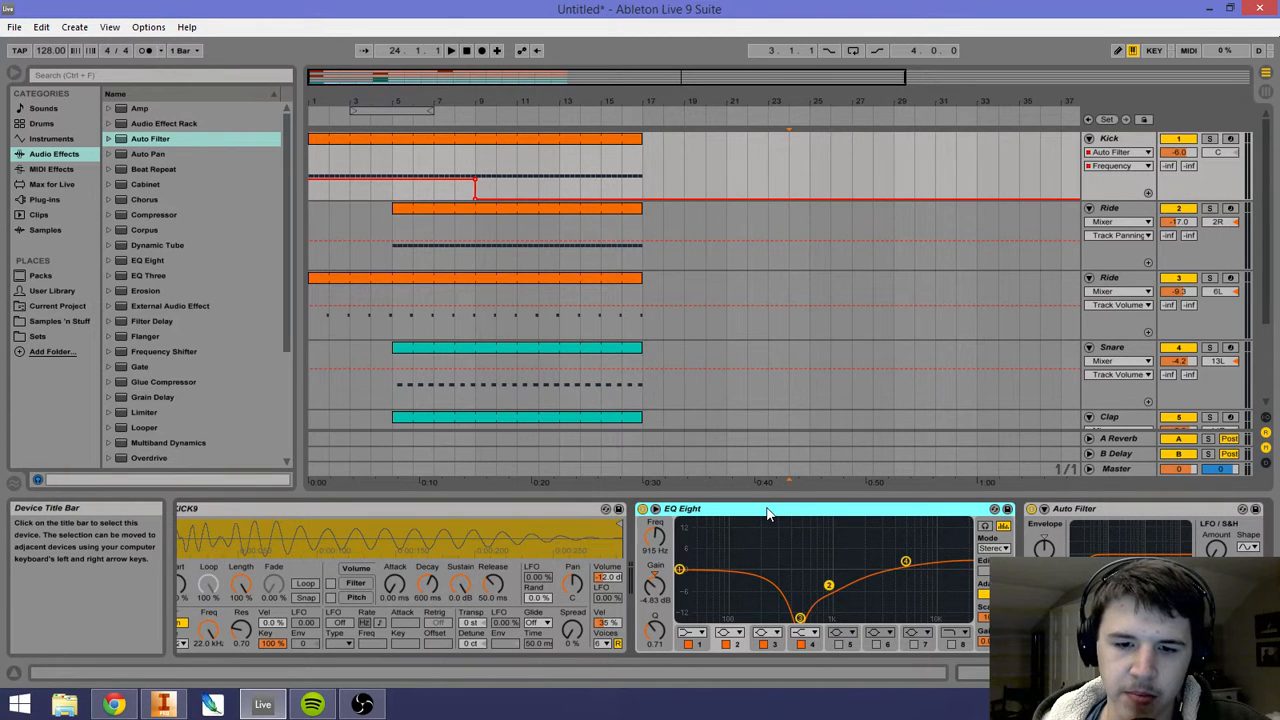
left_click(1060, 509)
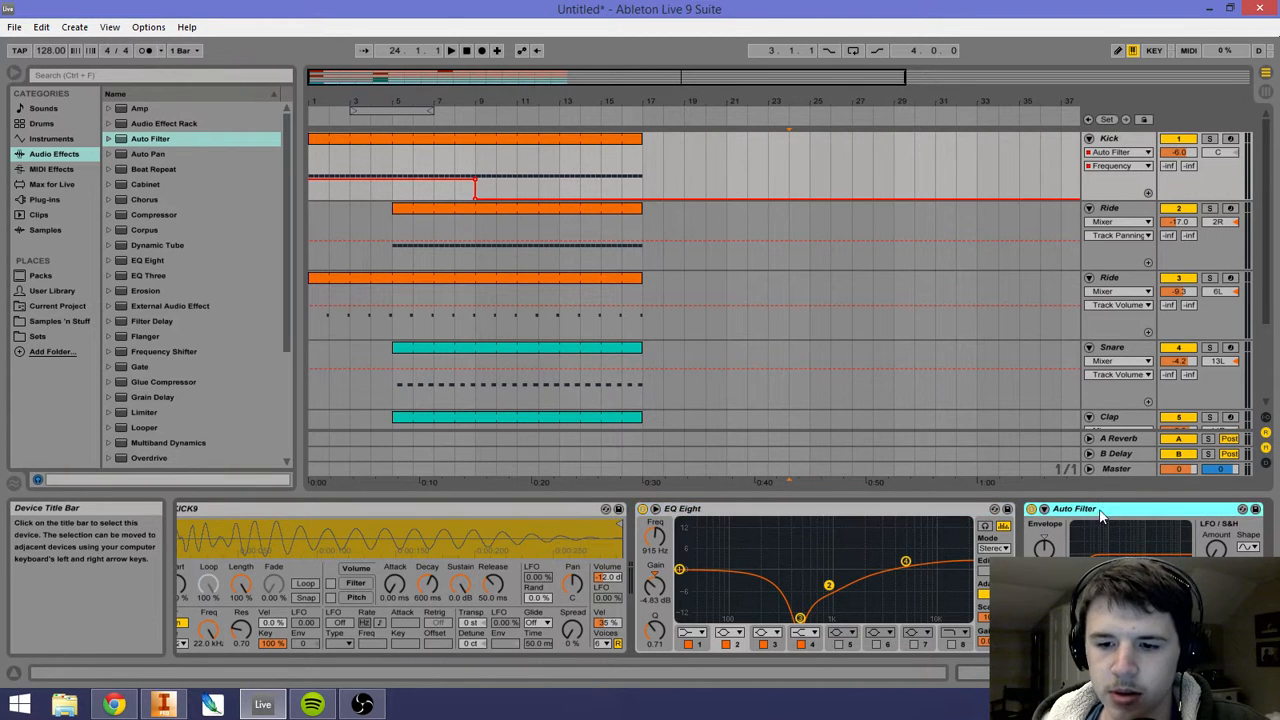
left_click(536, 511)
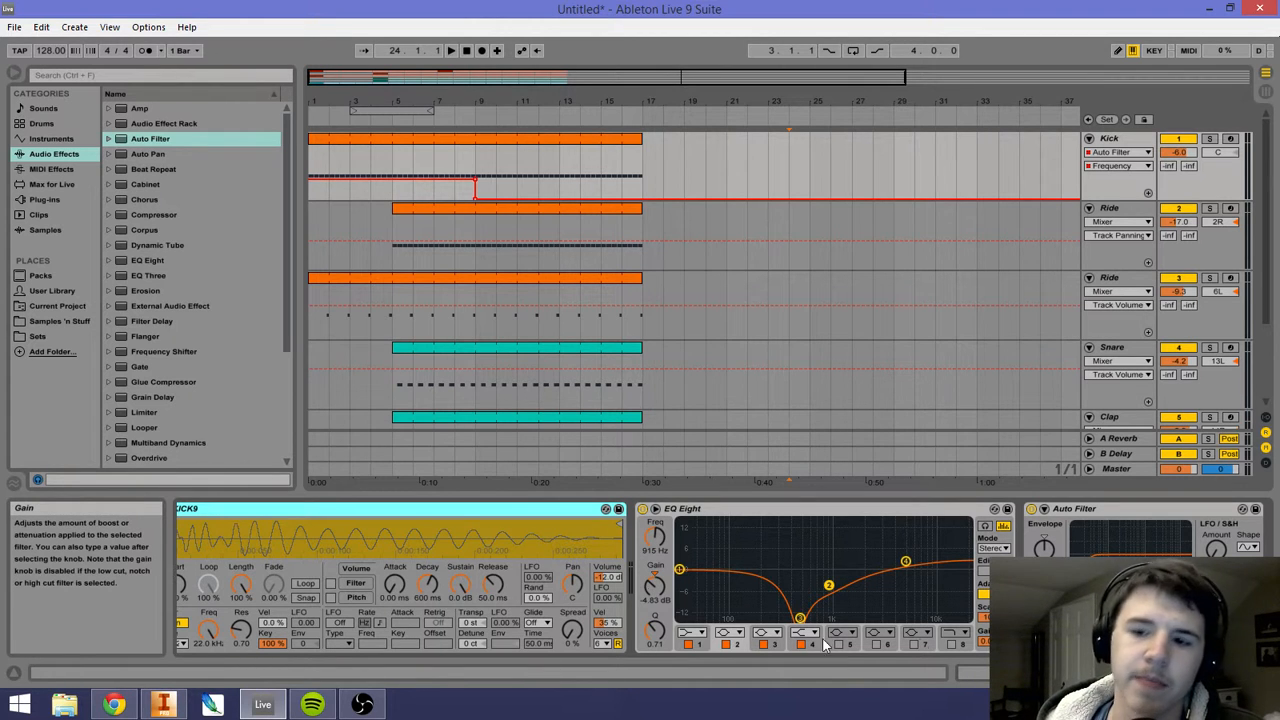
left_click(1240, 704)
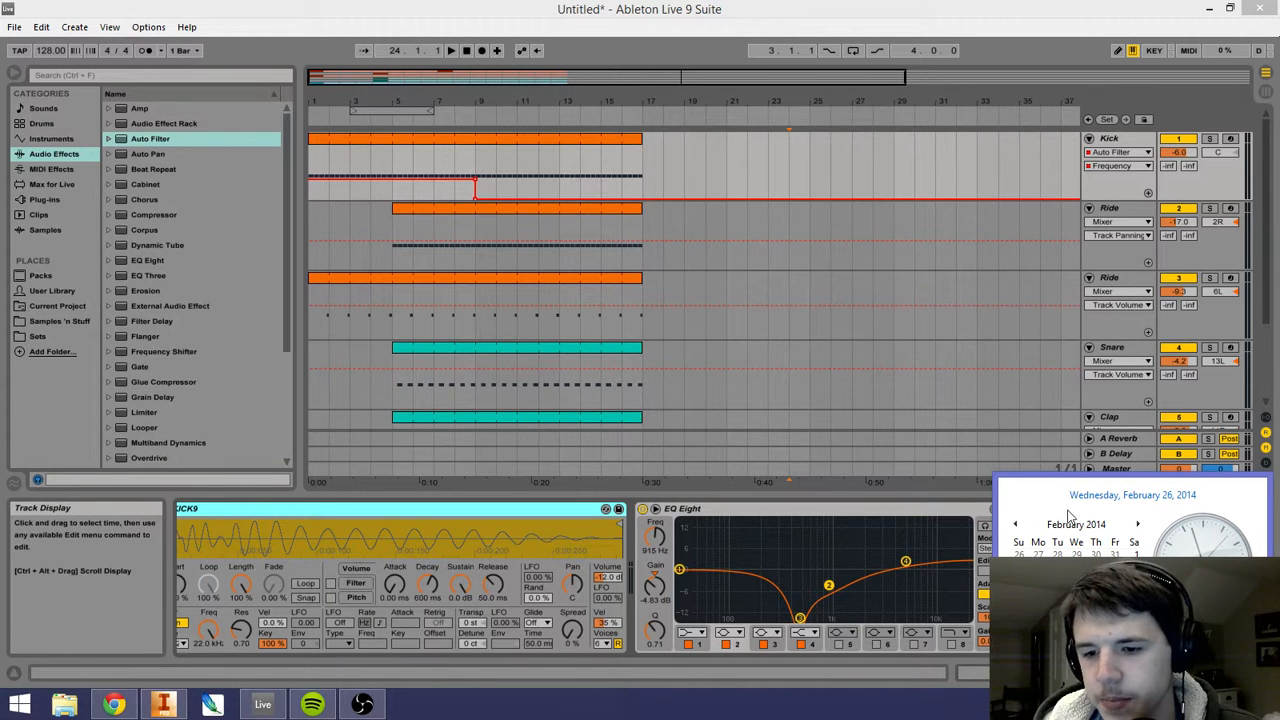
left_click(707, 177)
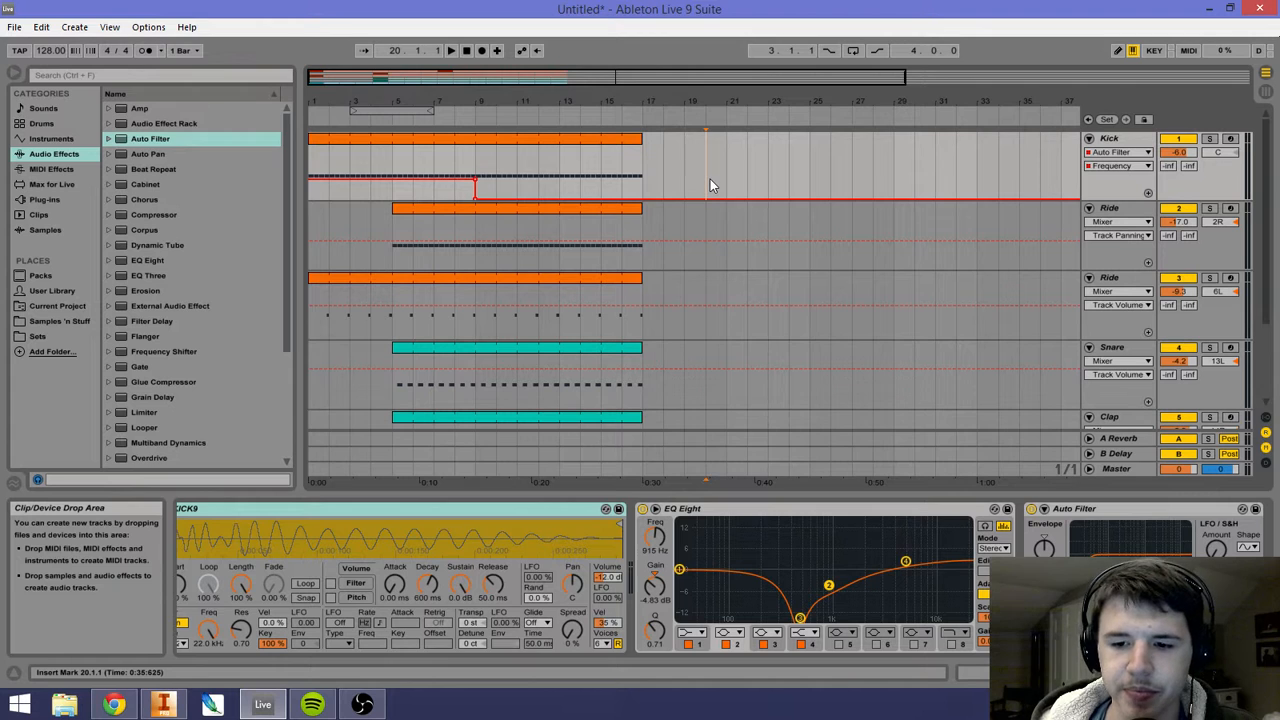
left_click_drag(710, 179, 806, 183)
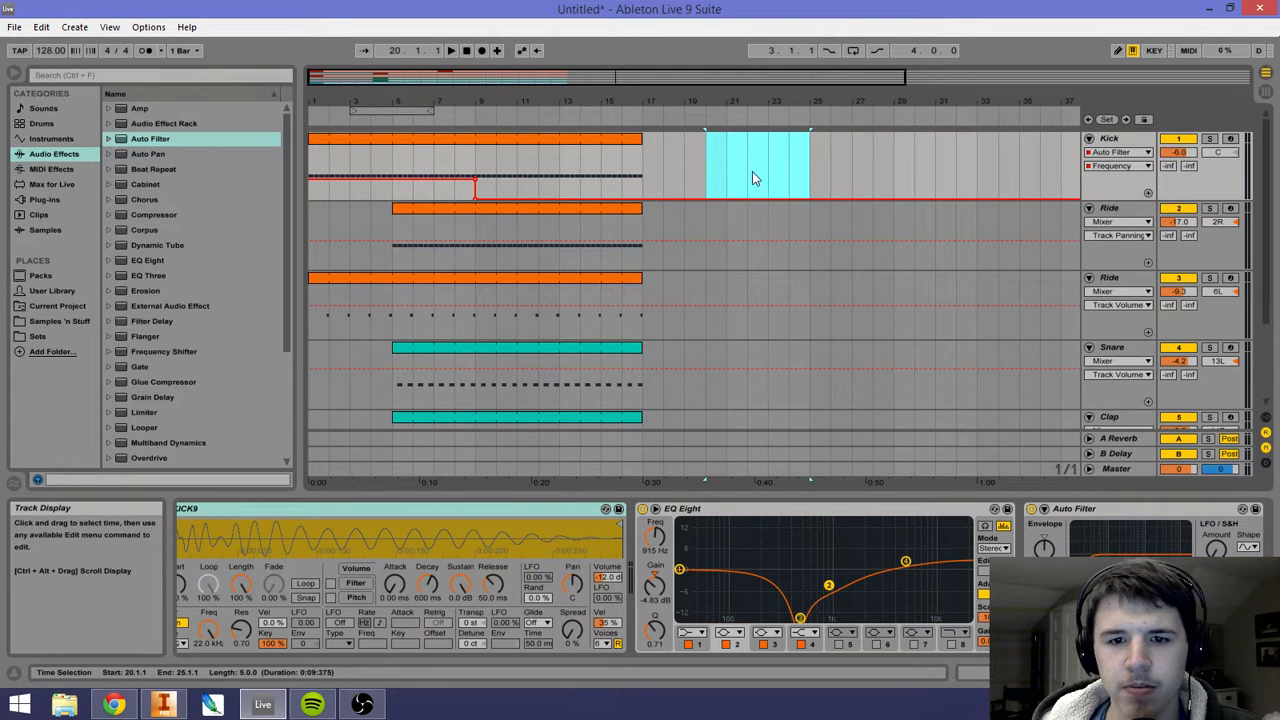
left_click_drag(731, 173, 748, 173)
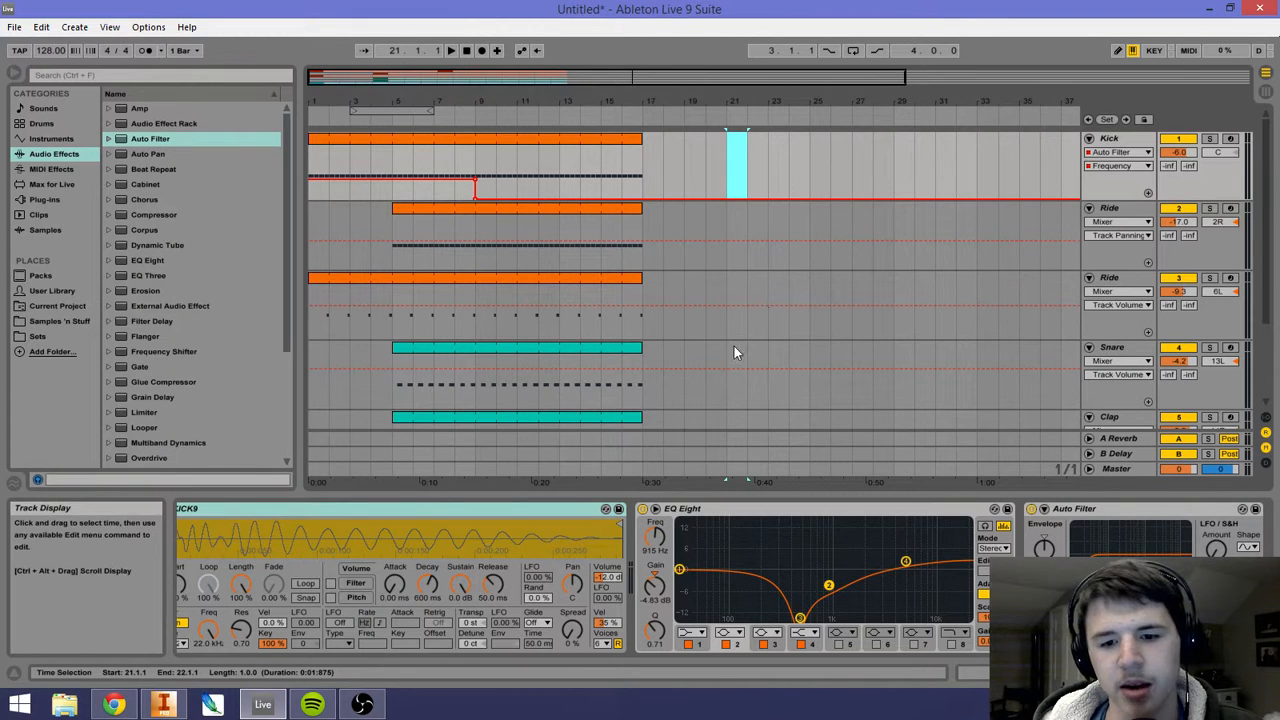
left_click(686, 508)
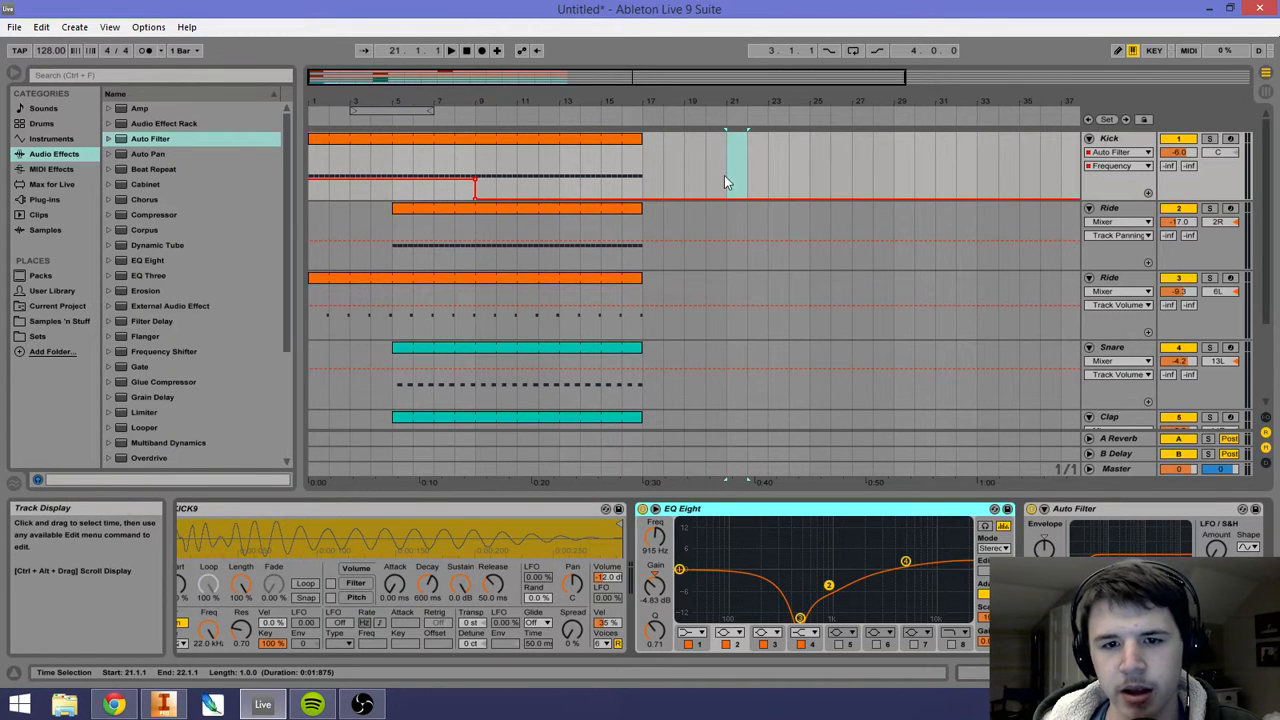
left_click(506, 511)
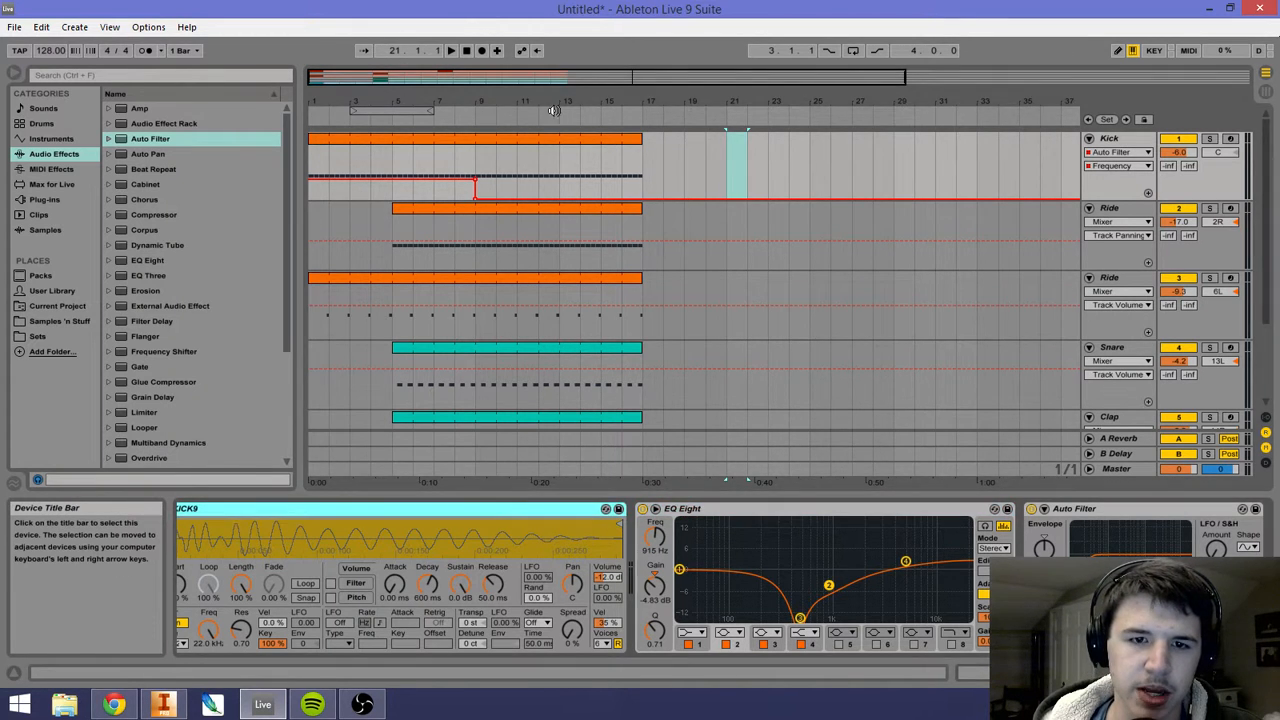
left_click_drag(554, 103, 554, 88)
left_click(1130, 673)
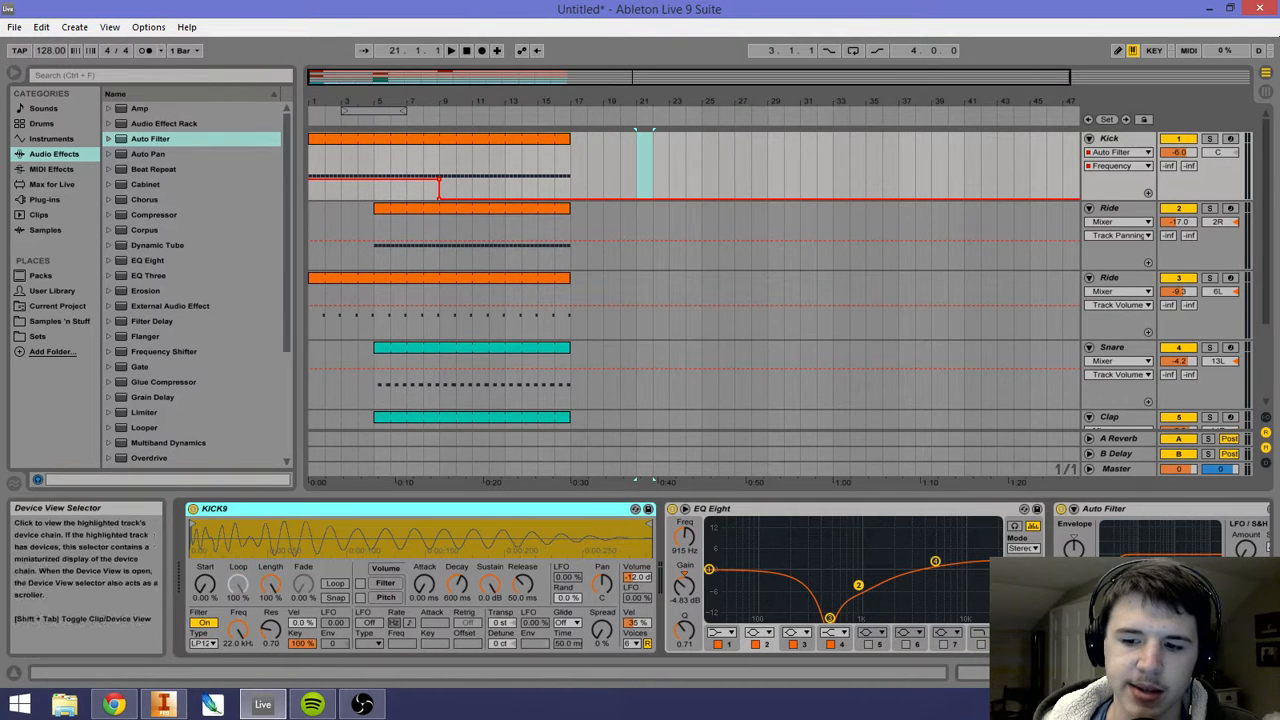
left_click(643, 150)
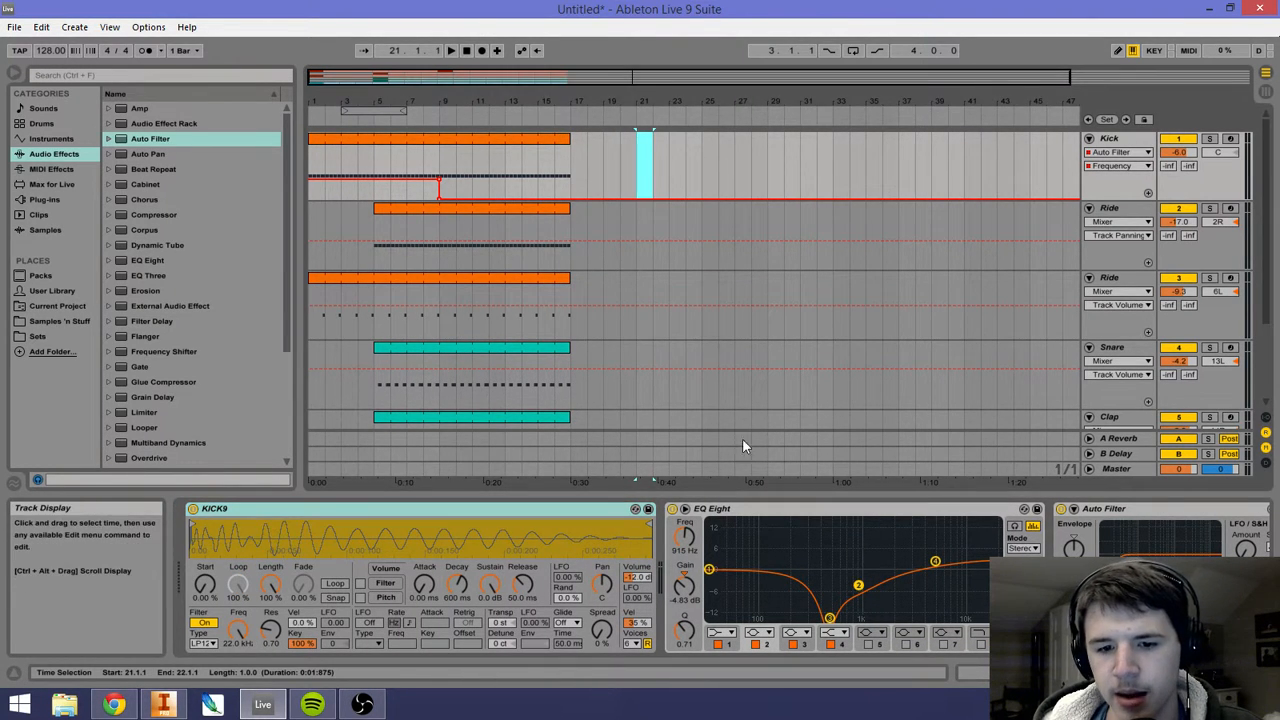
left_click(900, 509)
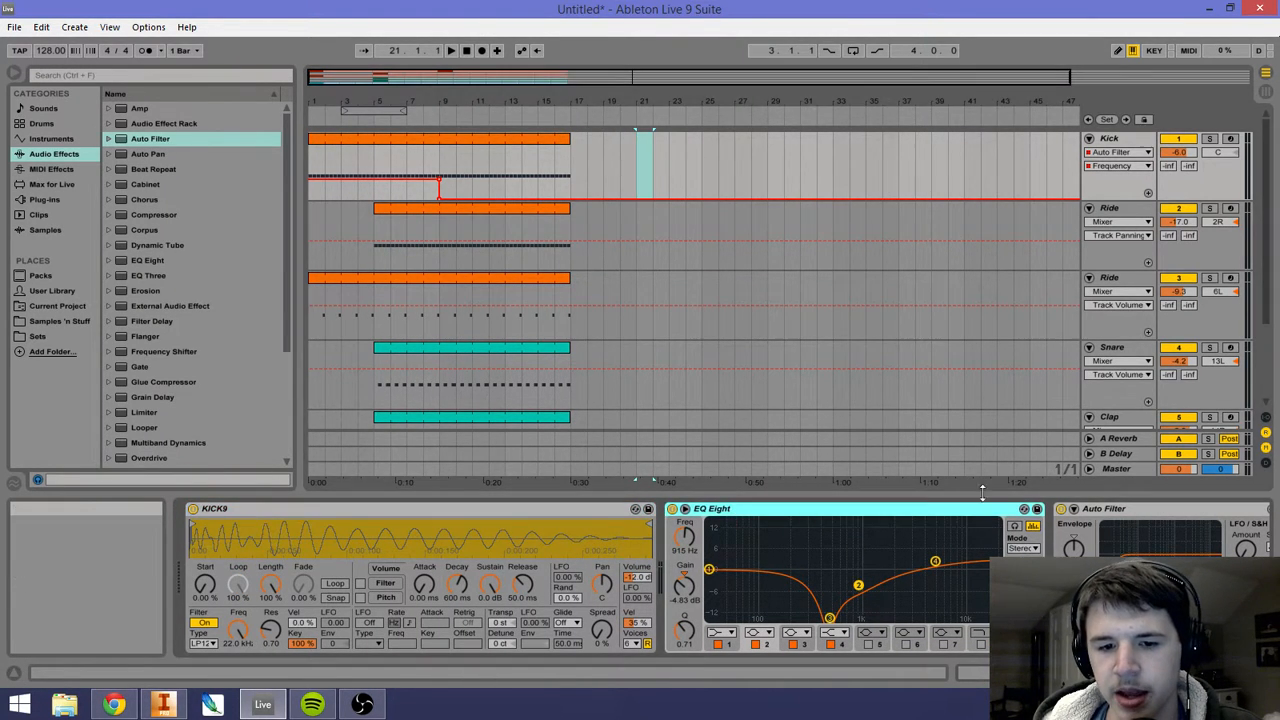
left_click(1126, 512)
left_click(934, 512)
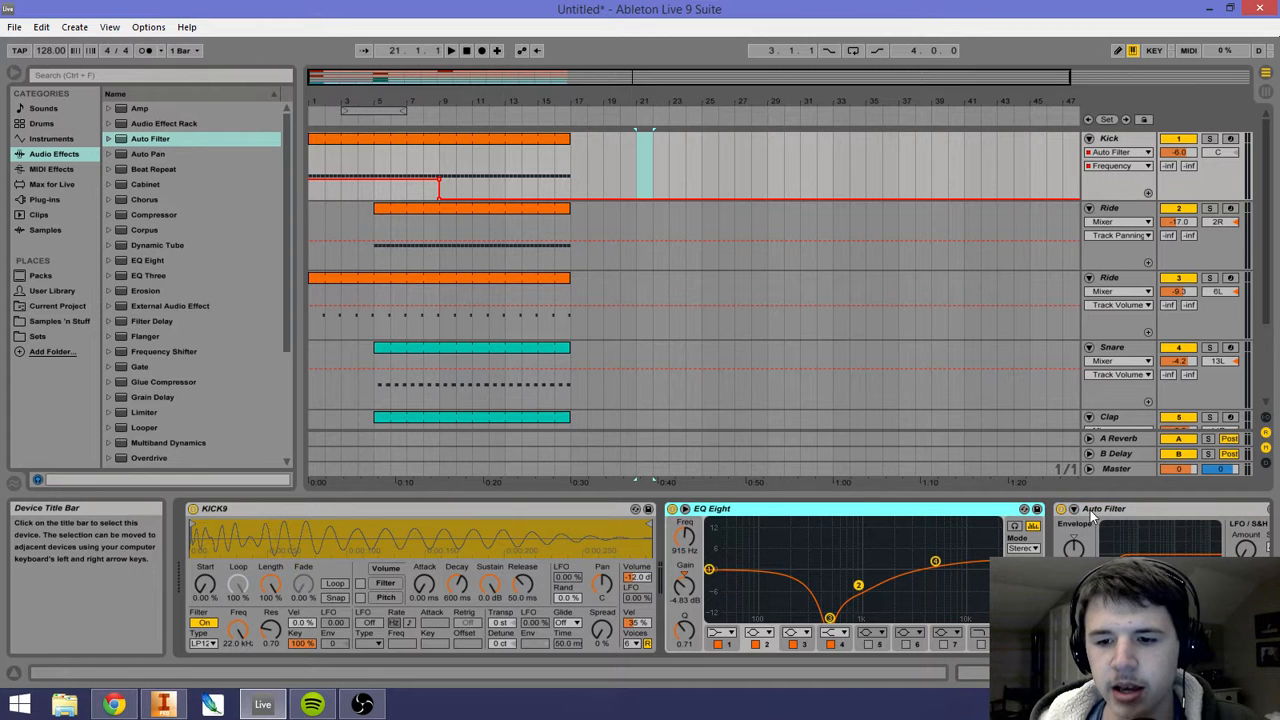
left_click(1091, 511)
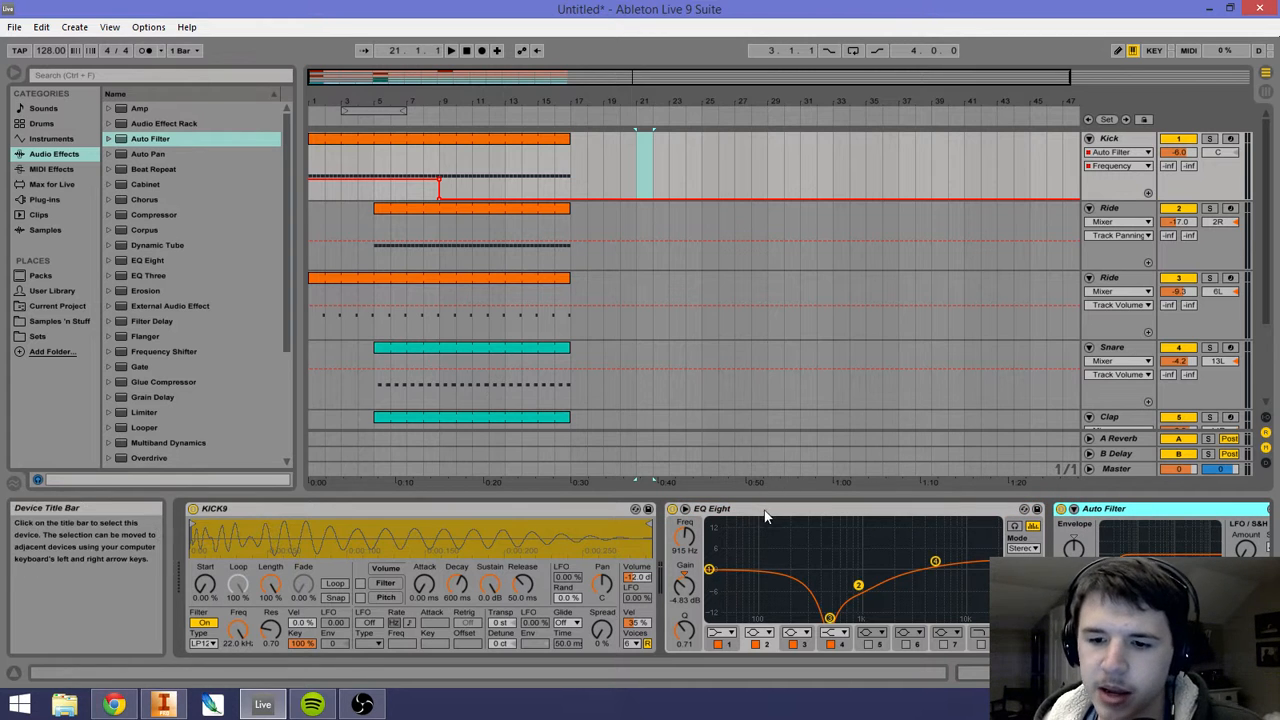
left_click(845, 517)
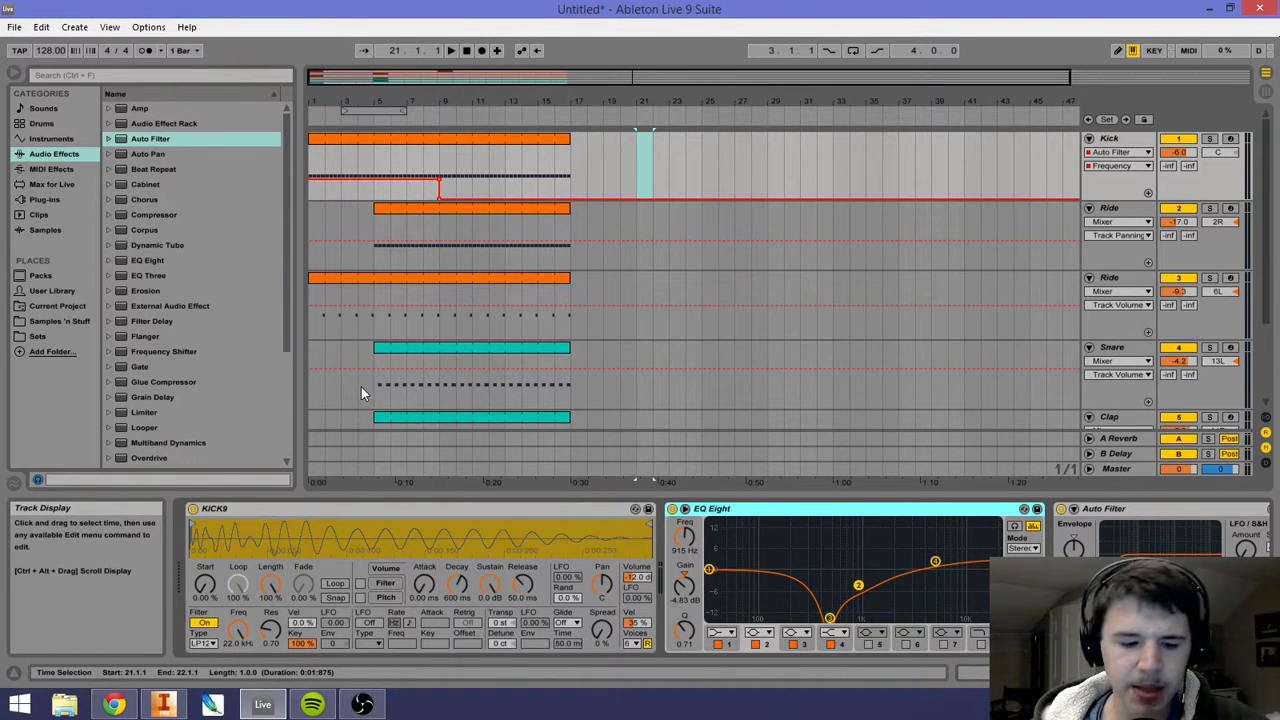
left_click(283, 294)
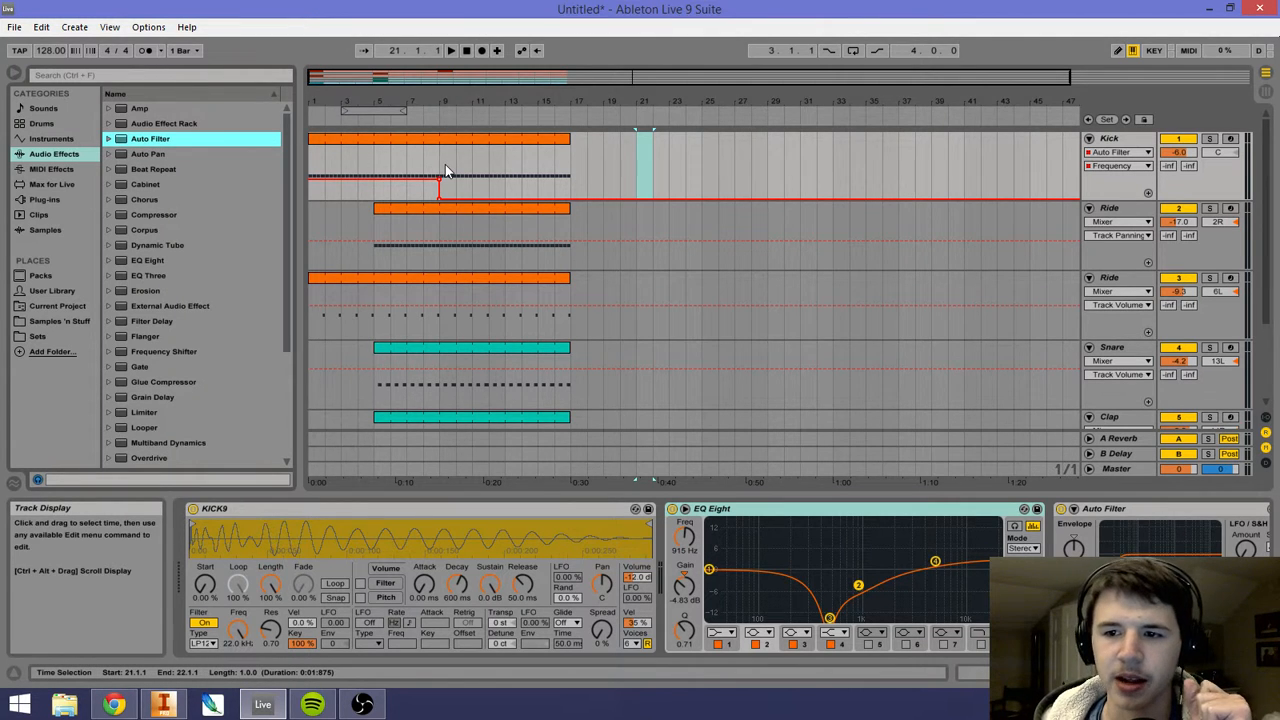
Step: Select the empty four-bar range from bar 17 to bar 21 on the Kick track
left_click_drag(571, 170, 637, 176)
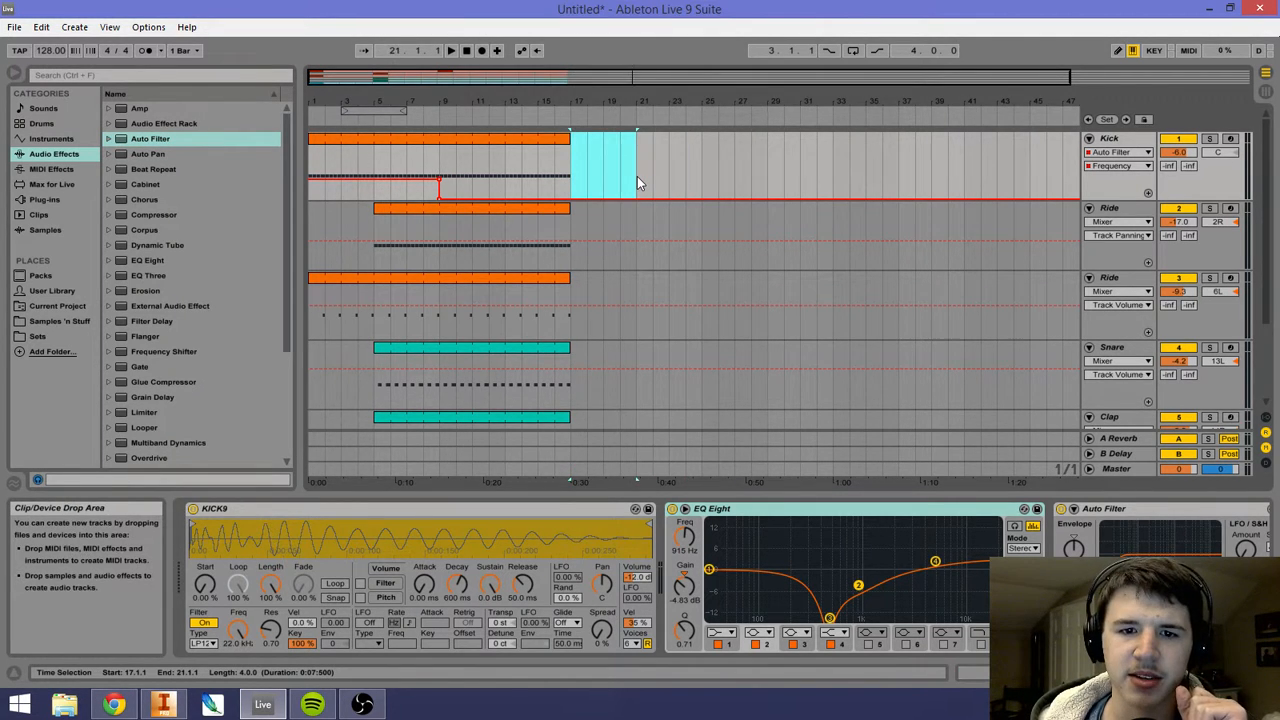
left_click(637, 177)
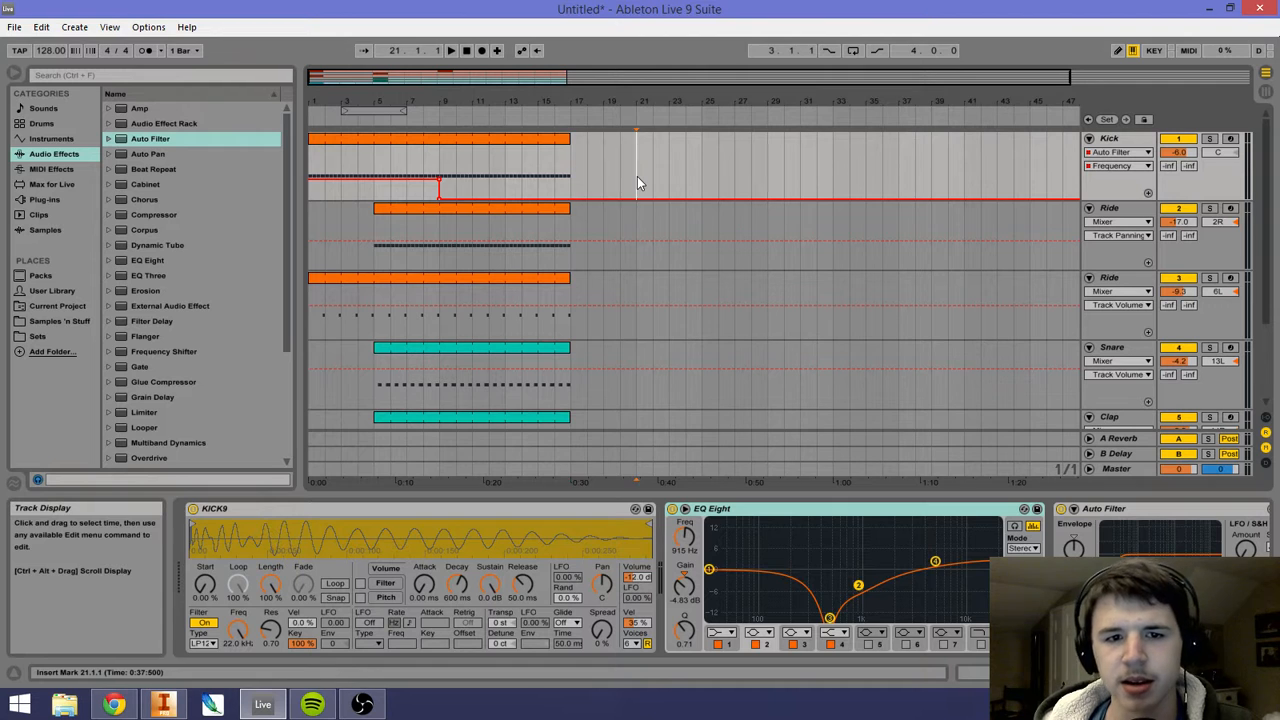
left_click_drag(637, 183, 563, 187)
left_click(585, 183)
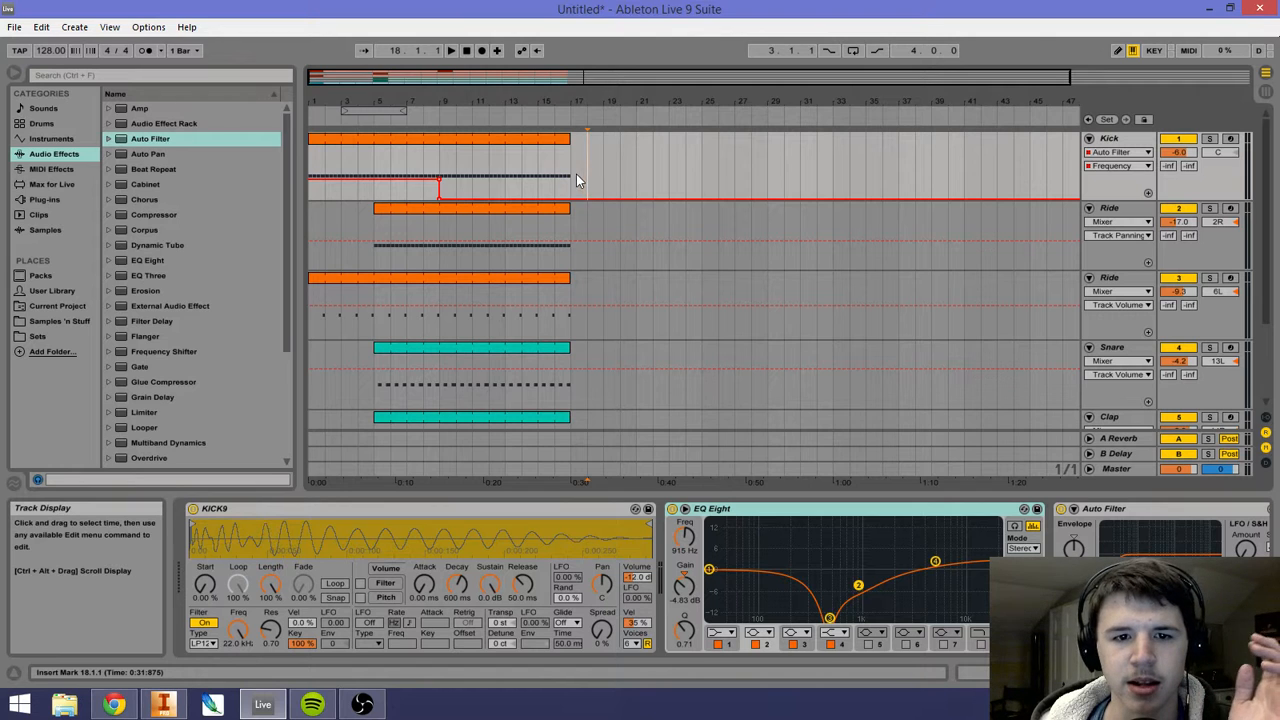
left_click_drag(573, 177, 608, 172)
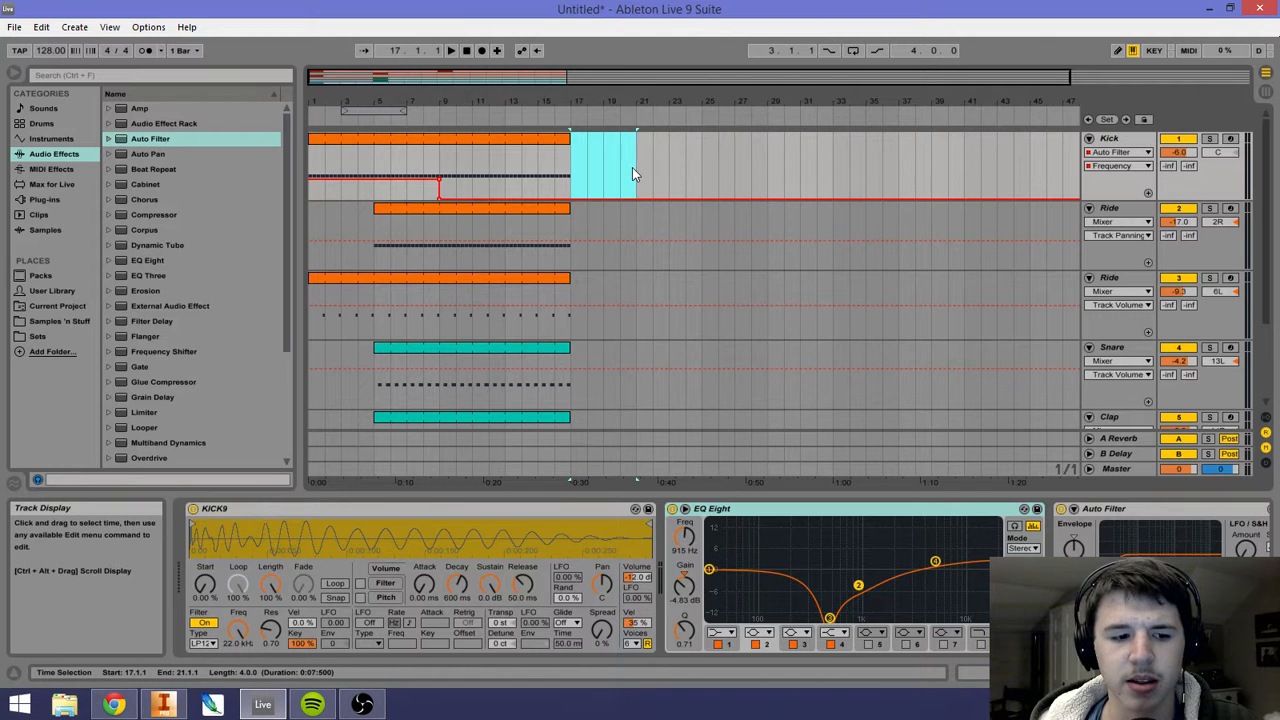